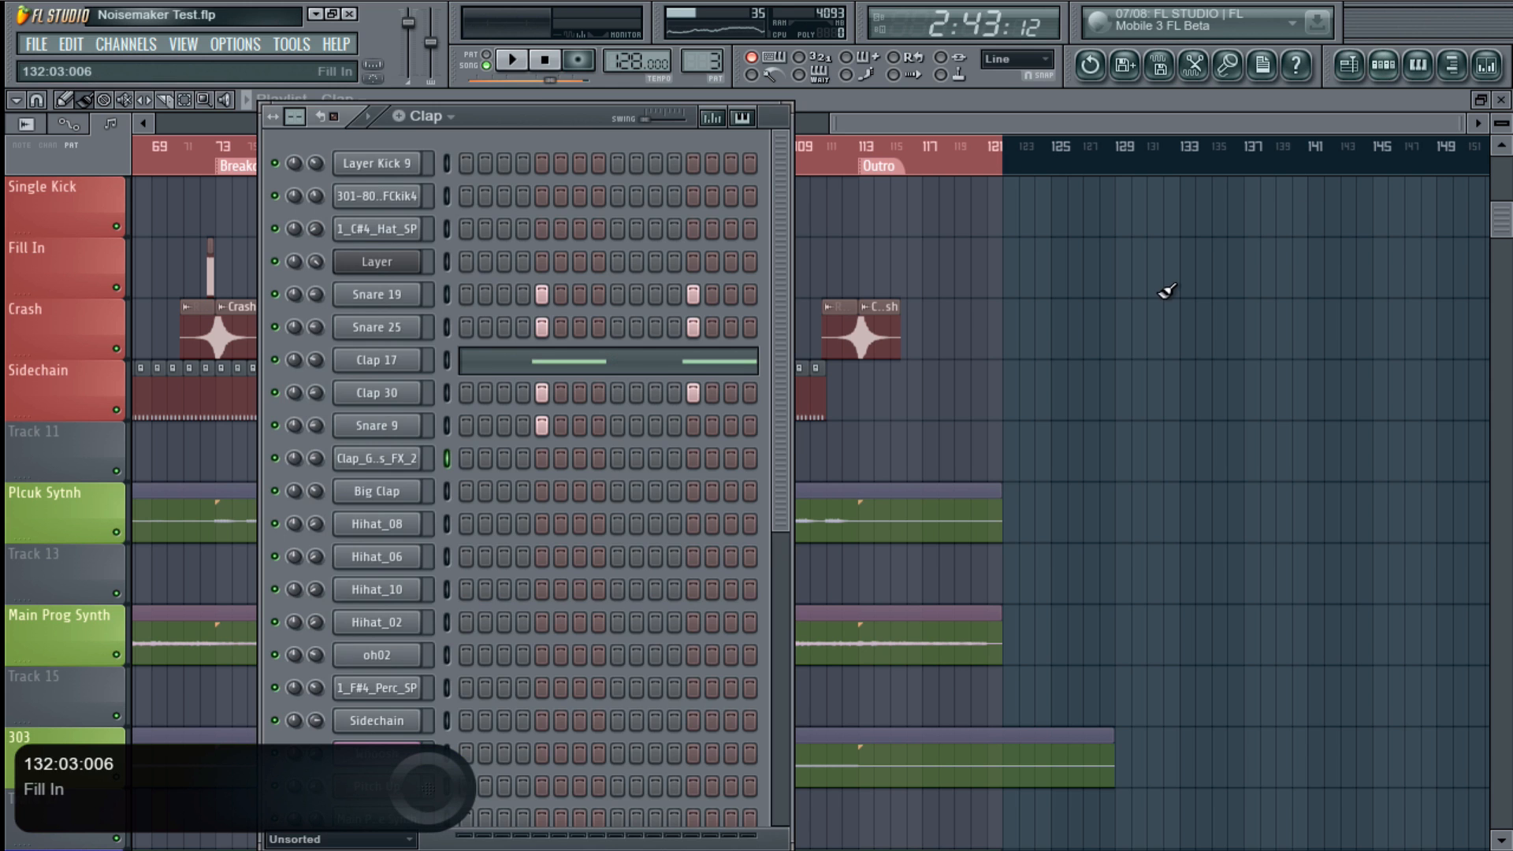
# - Open the TAL NoiseMaker window of the Main Prog House Synth channel, move it clear of the channel list and close it
pyautogui.scroll(-4, 521, 641)
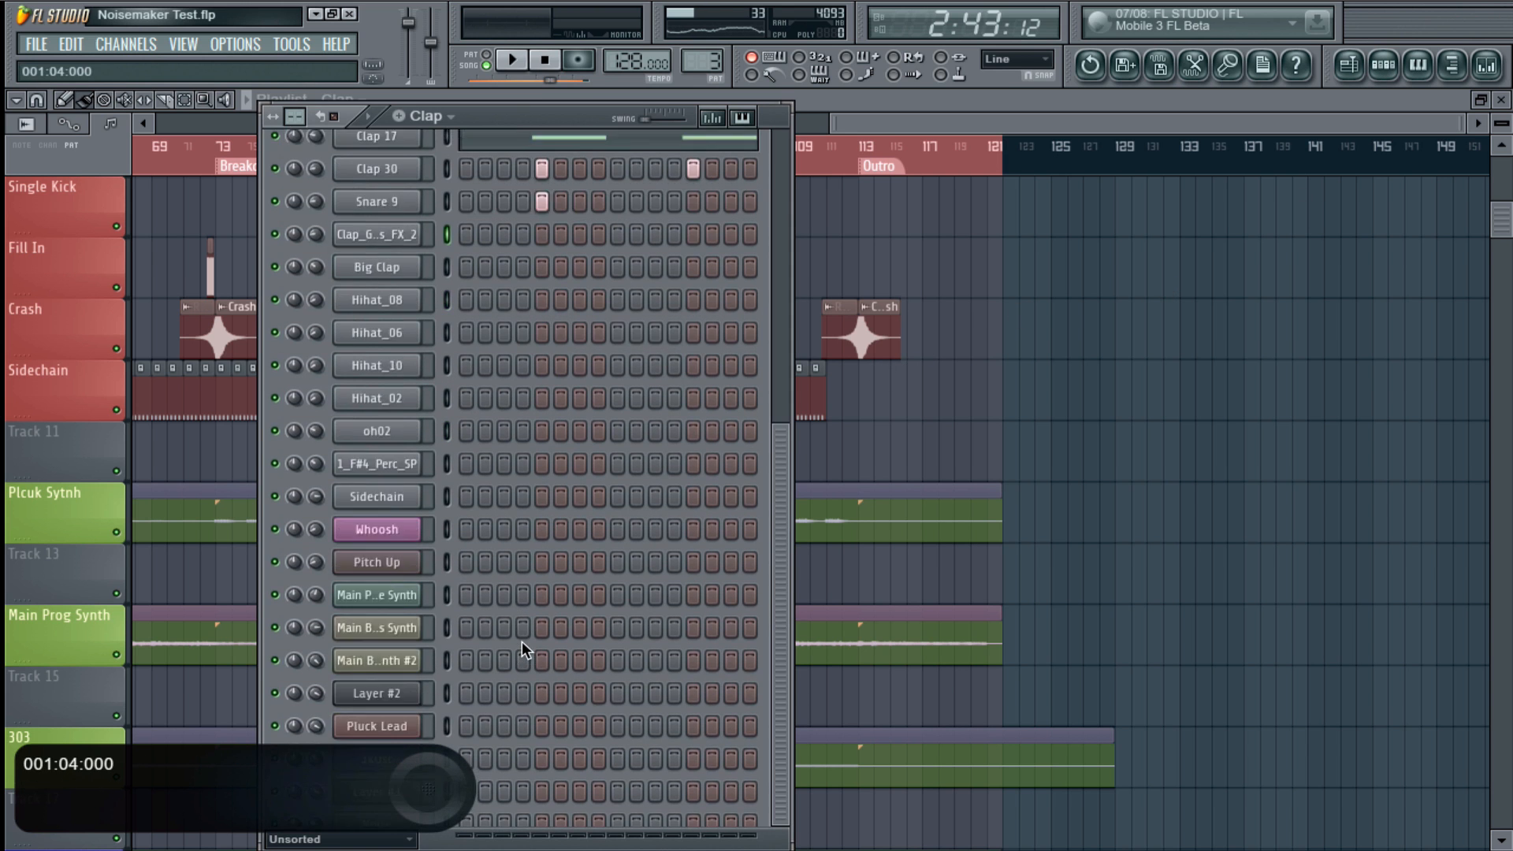
pyautogui.click(376, 527)
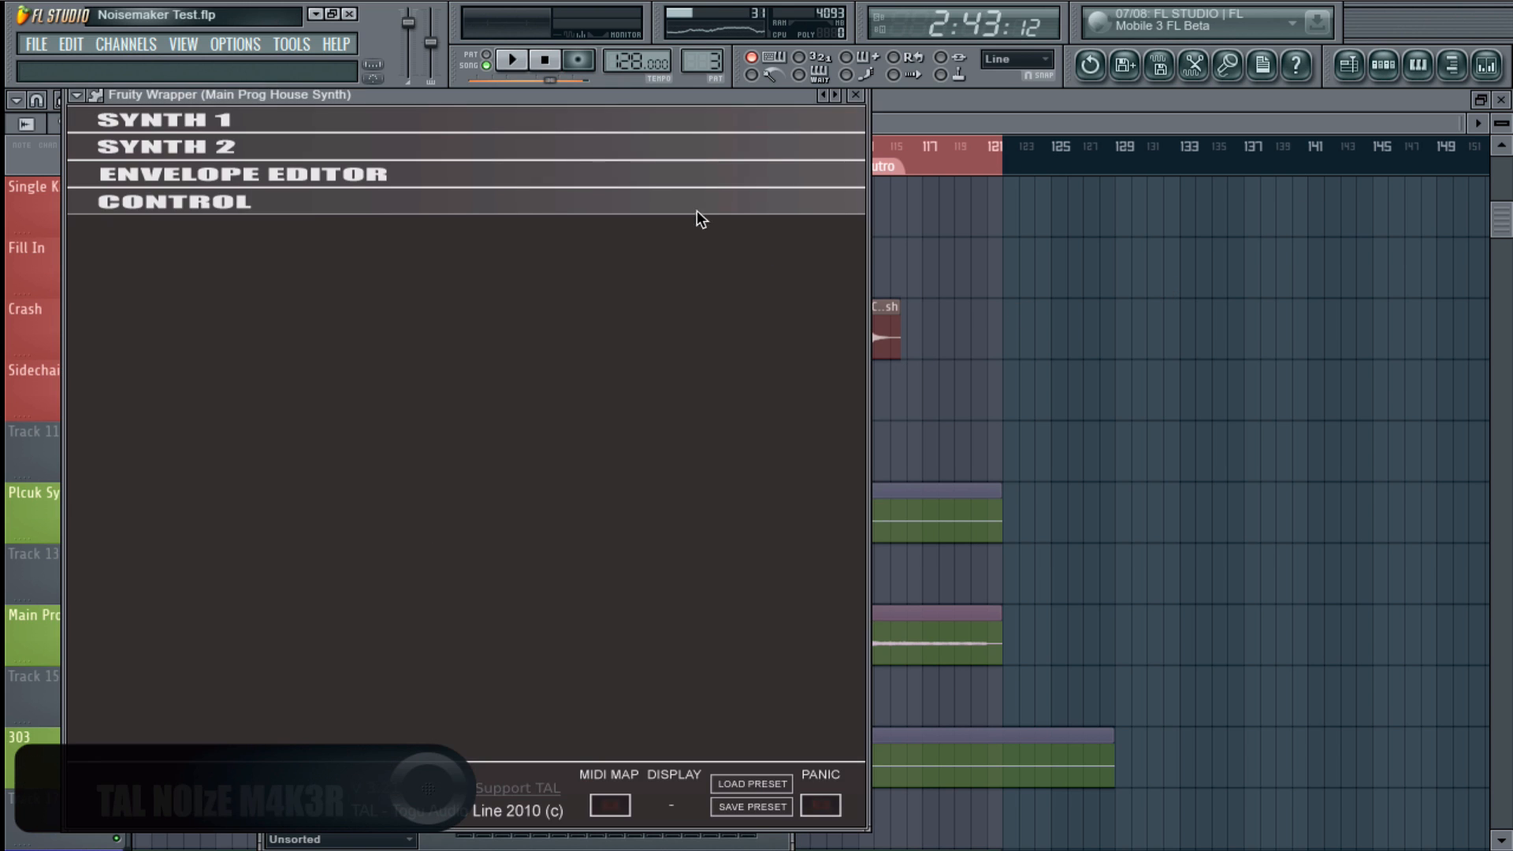
pyautogui.moveTo(591, 100); pyautogui.dragTo(1287, 119)
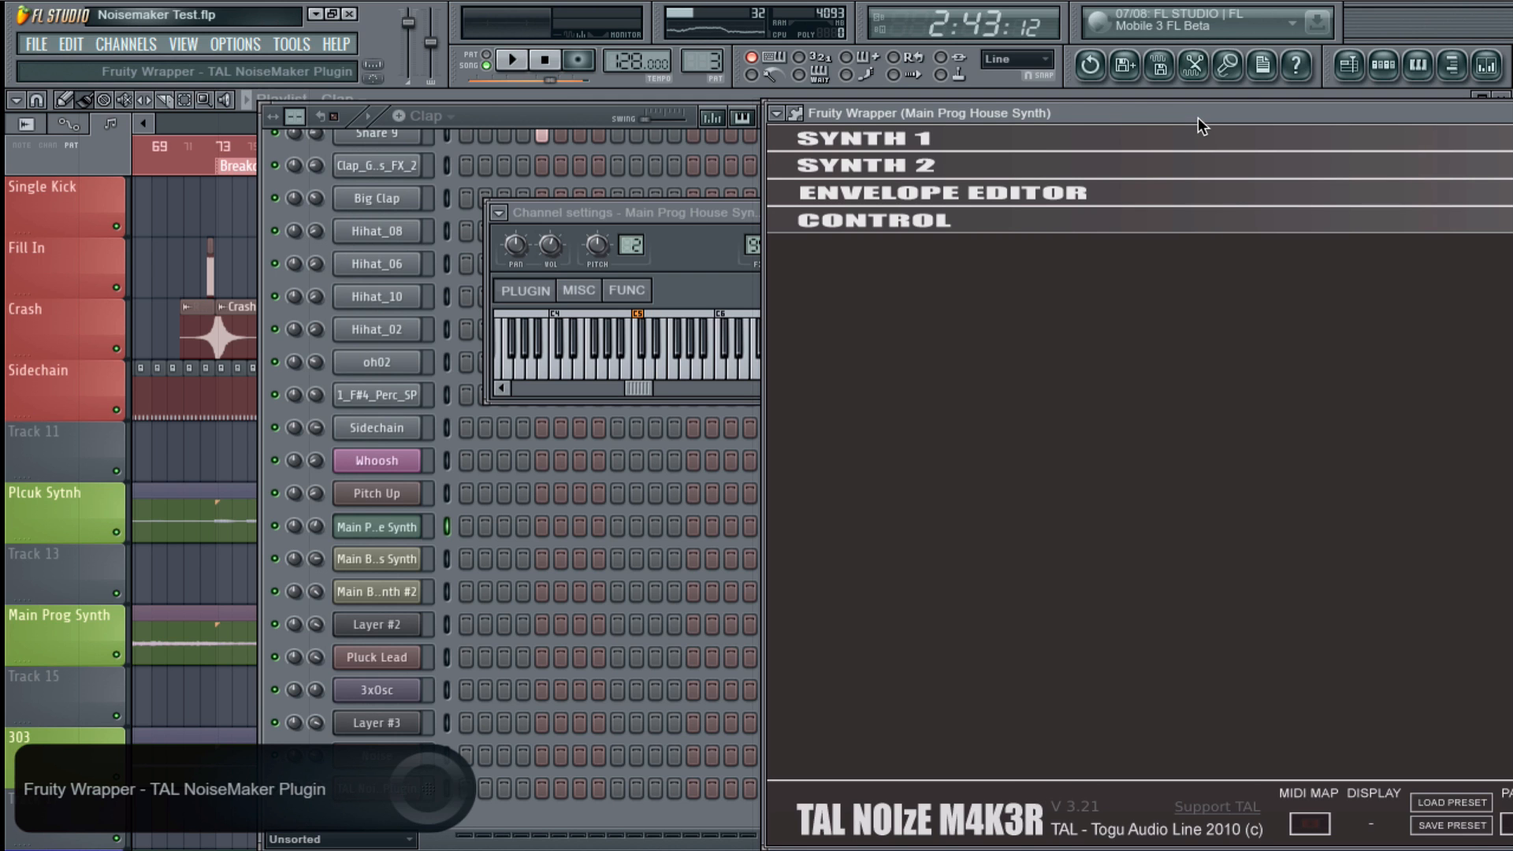
pyautogui.moveTo(1197, 116); pyautogui.dragTo(1051, 101)
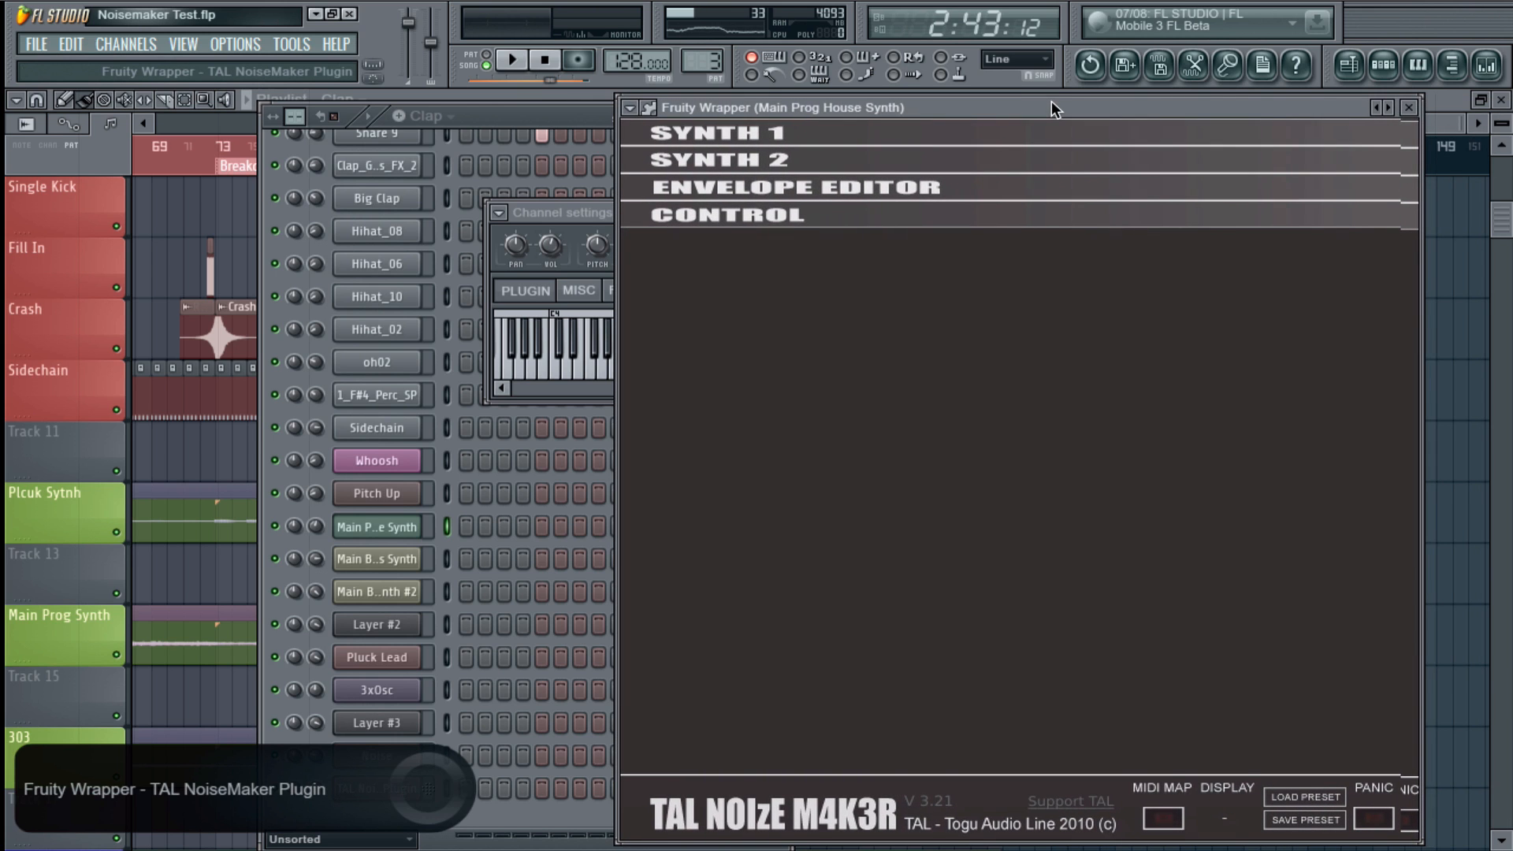
pyautogui.click(1408, 107)
pyautogui.click(767, 474)
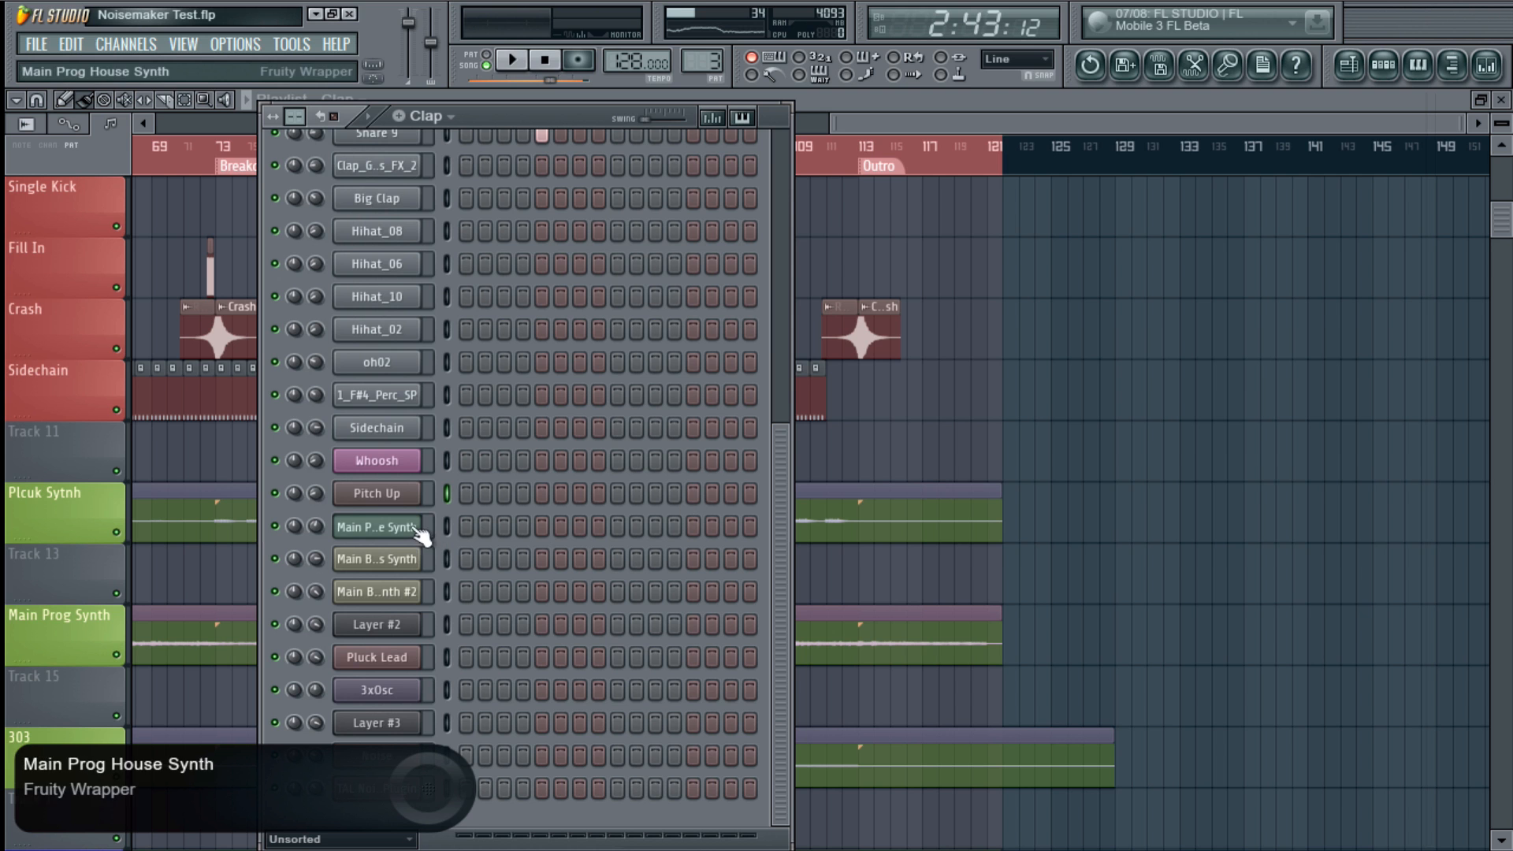
# - View the TAL NoiseMaker plugin of the Main Bass Synth channel and close it again
pyautogui.click(384, 502)
pyautogui.click(384, 503)
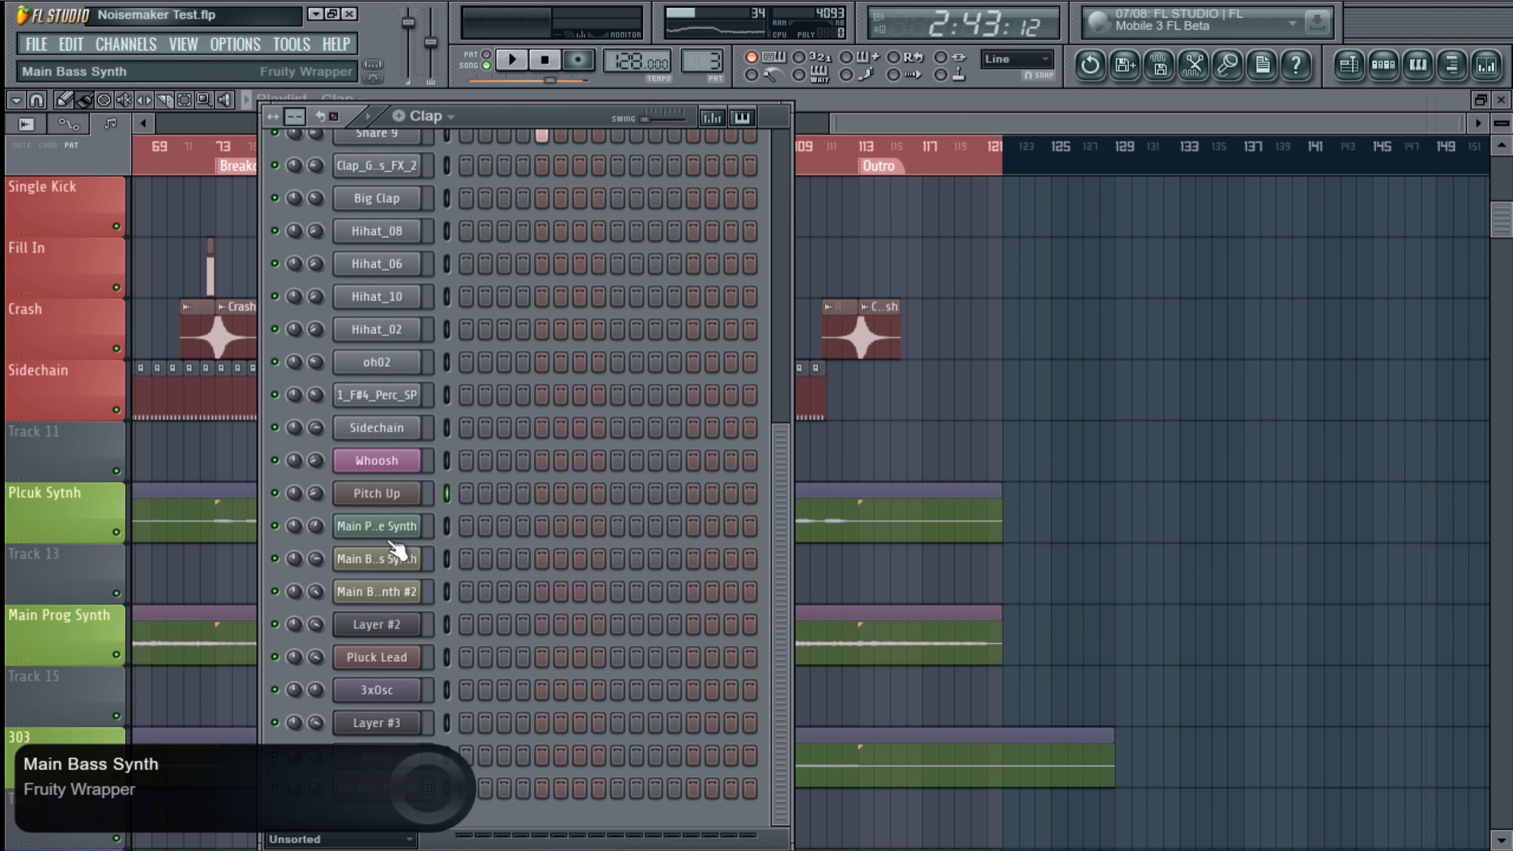
pyautogui.click(394, 547)
pyautogui.click(764, 138)
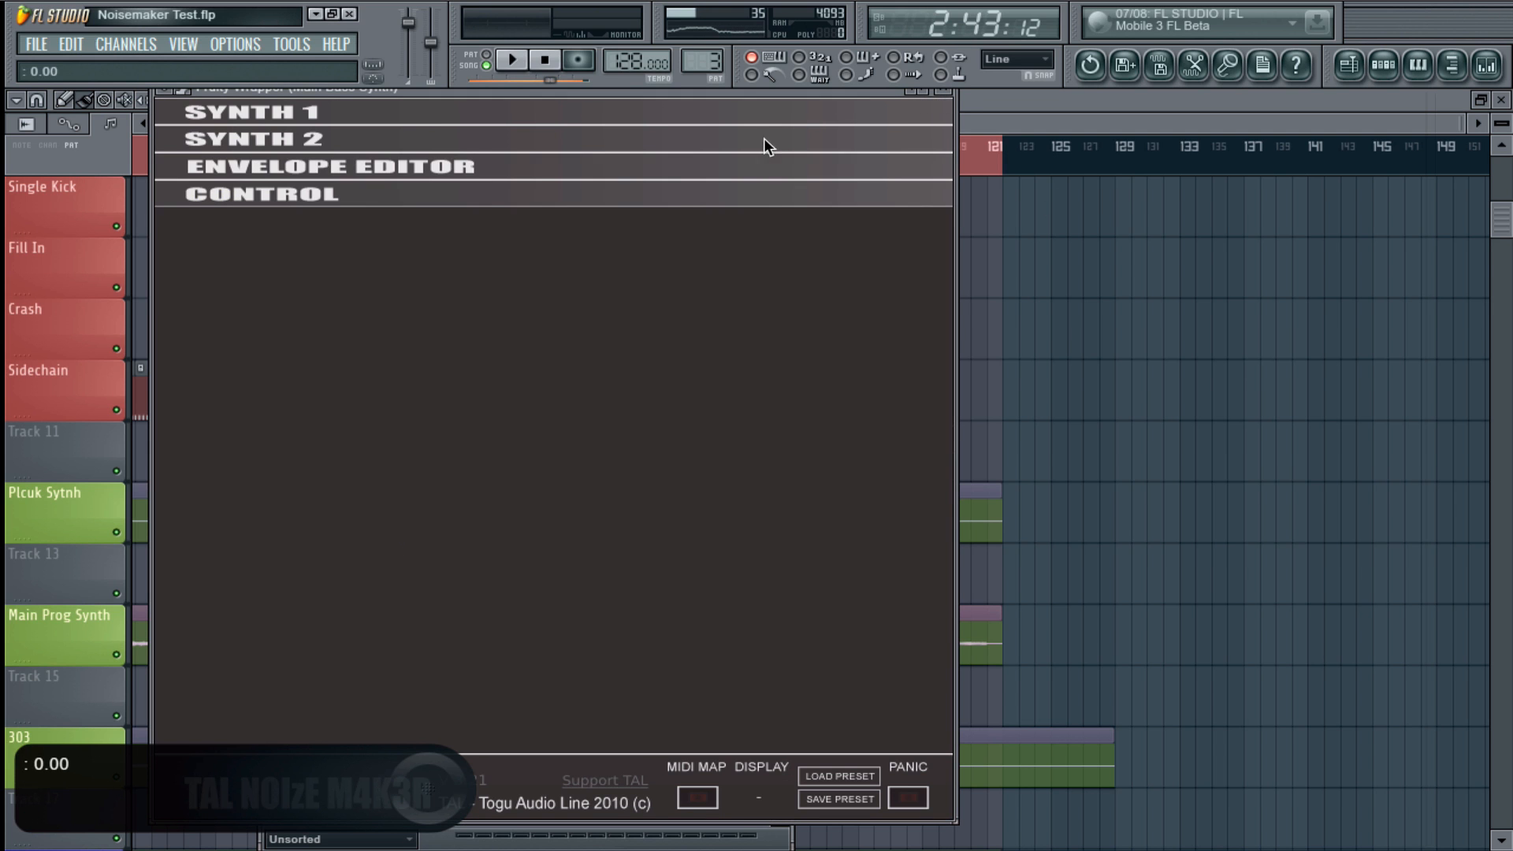
pyautogui.click(948, 92)
# - Reopen the Main Prog House Synth plugin, place its window beside the channel list, and bring the step sequencer to the front
pyautogui.click(366, 527)
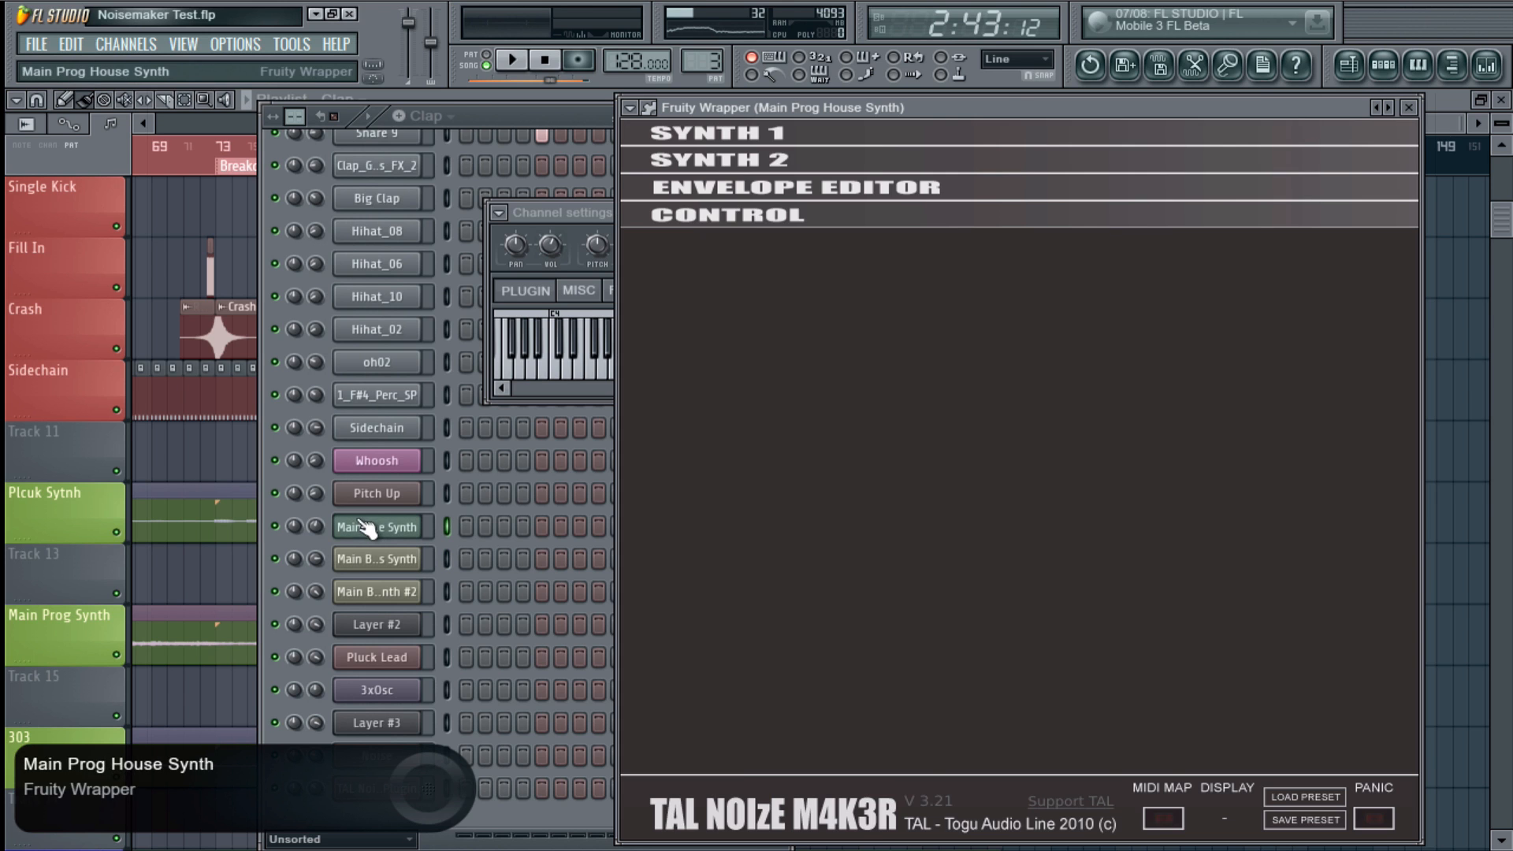
pyautogui.moveTo(1021, 107); pyautogui.dragTo(1085, 104)
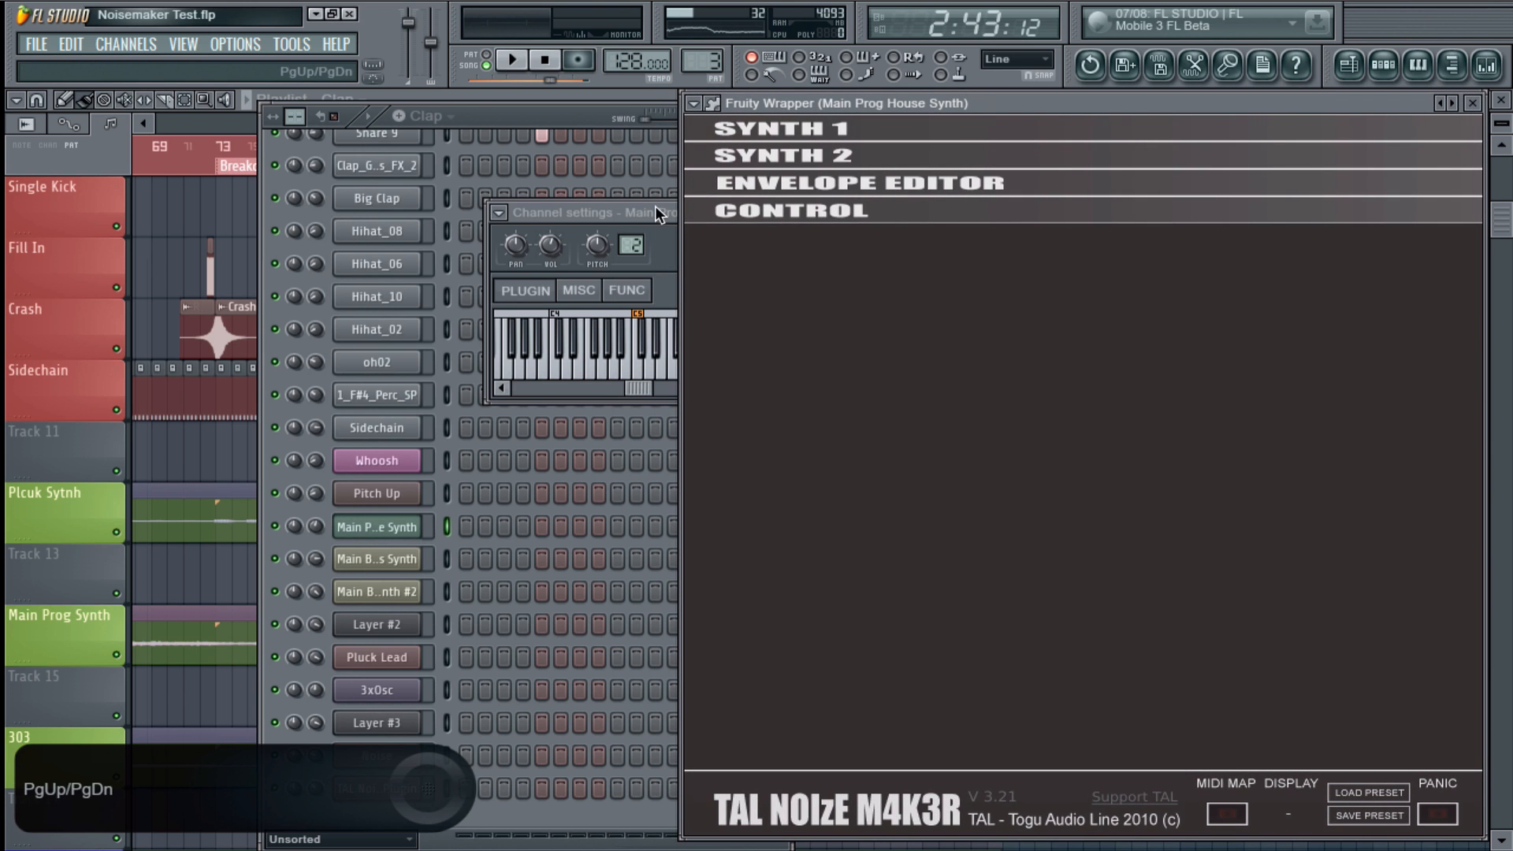
pyautogui.moveTo(655, 206); pyautogui.dragTo(453, 217)
pyautogui.click(573, 225)
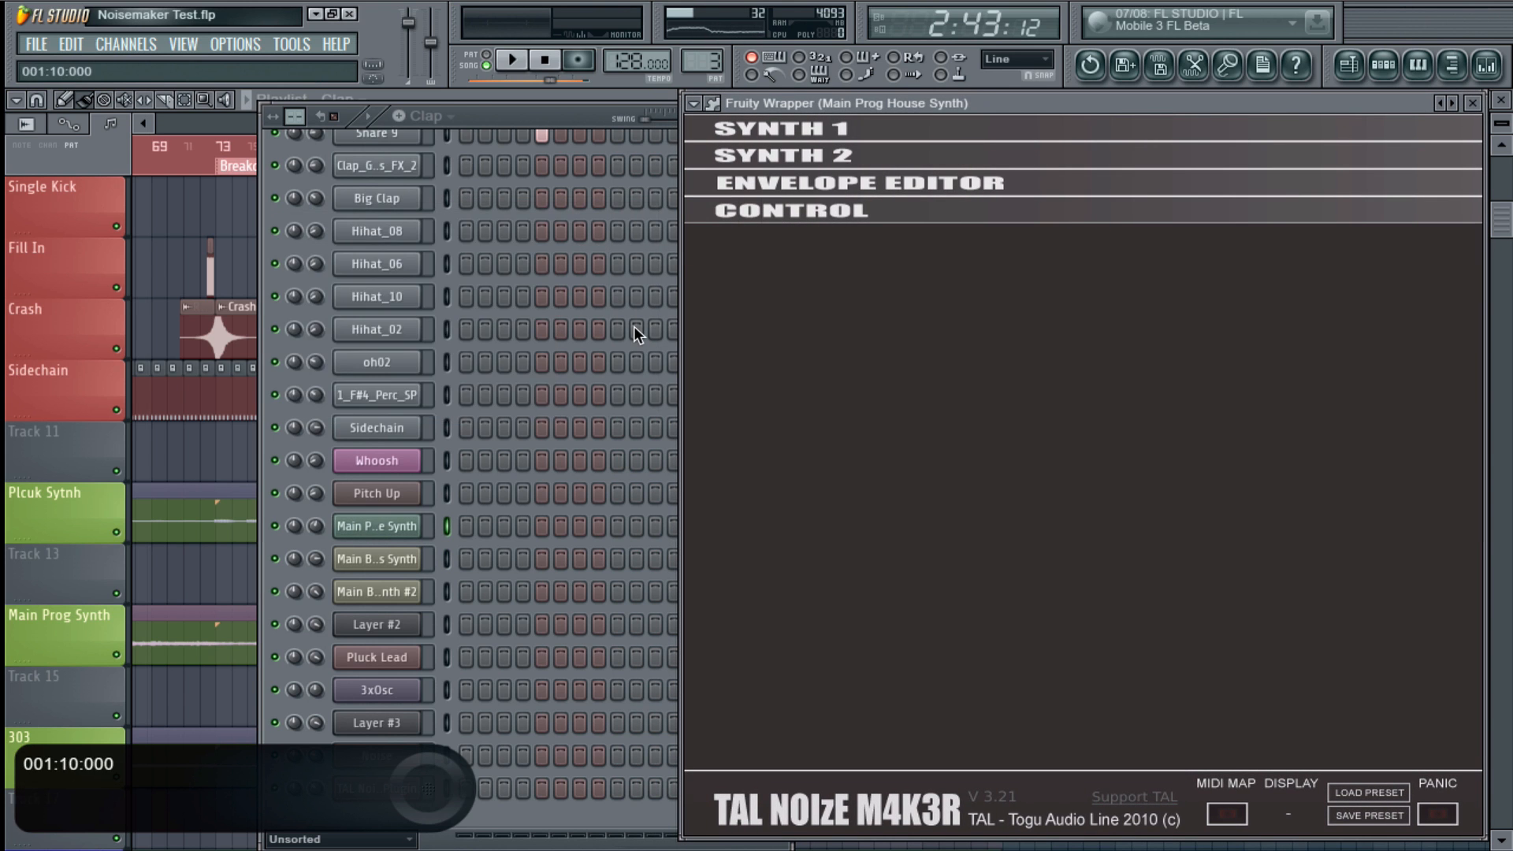
pyautogui.click(620, 396)
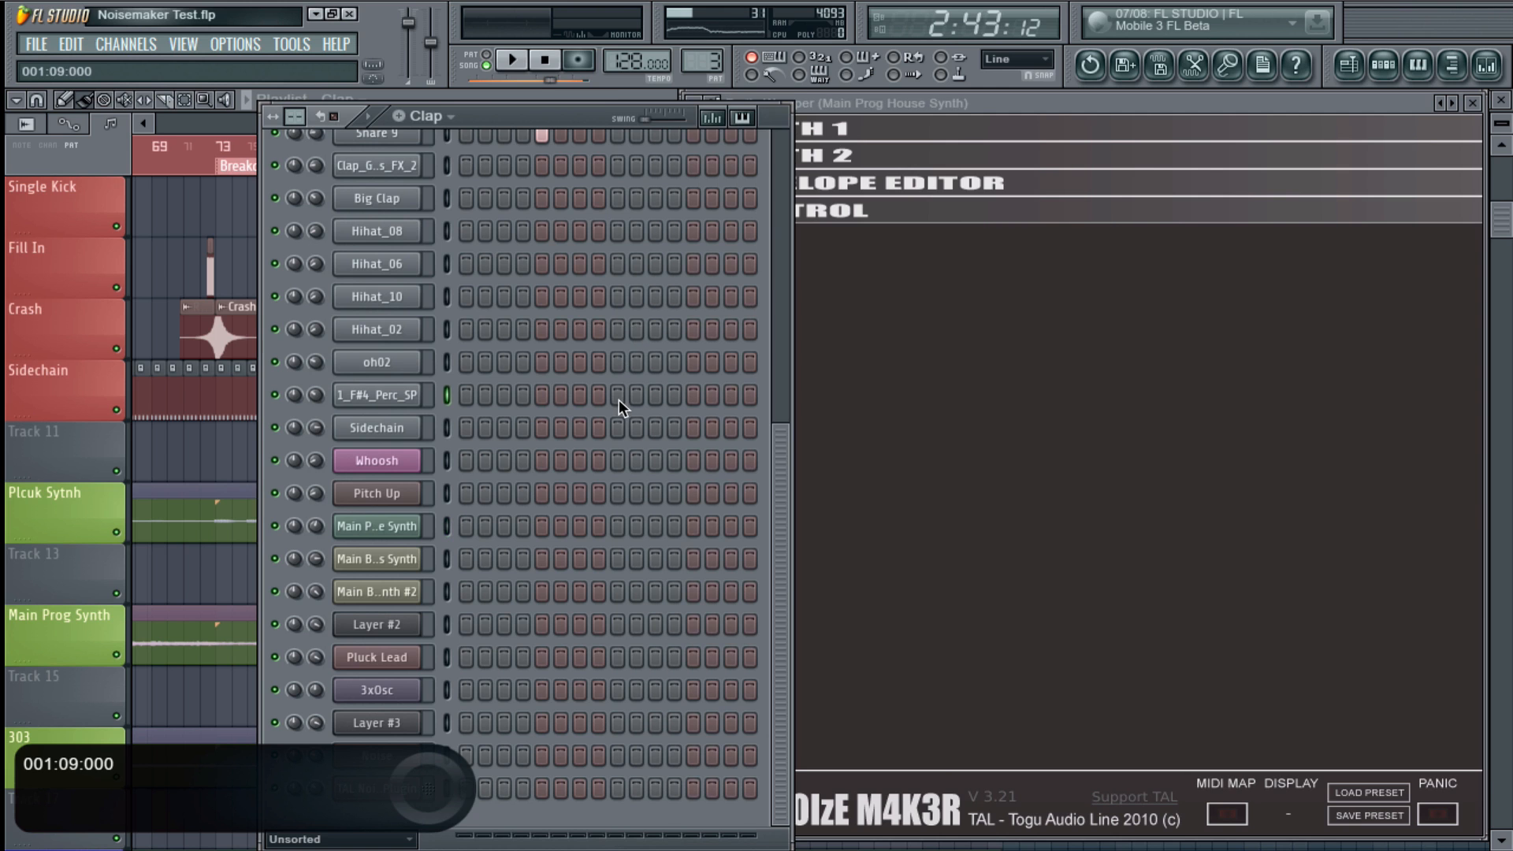
# - Open the 3xOsc channel's settings and look over the list of generators available to add as channels
pyautogui.click(372, 692)
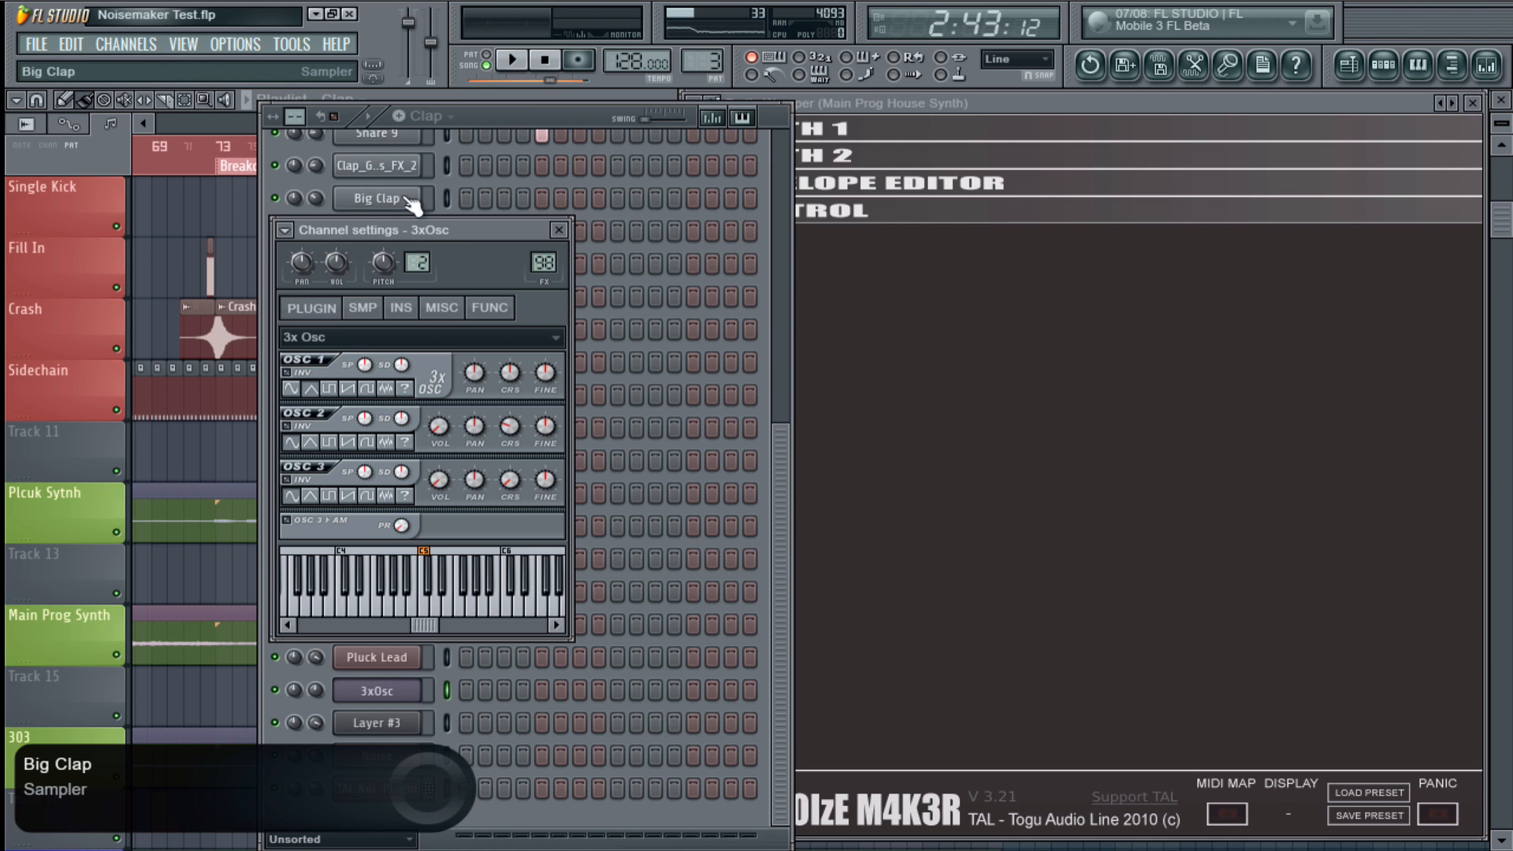
pyautogui.moveTo(419, 226); pyautogui.dragTo(308, 231)
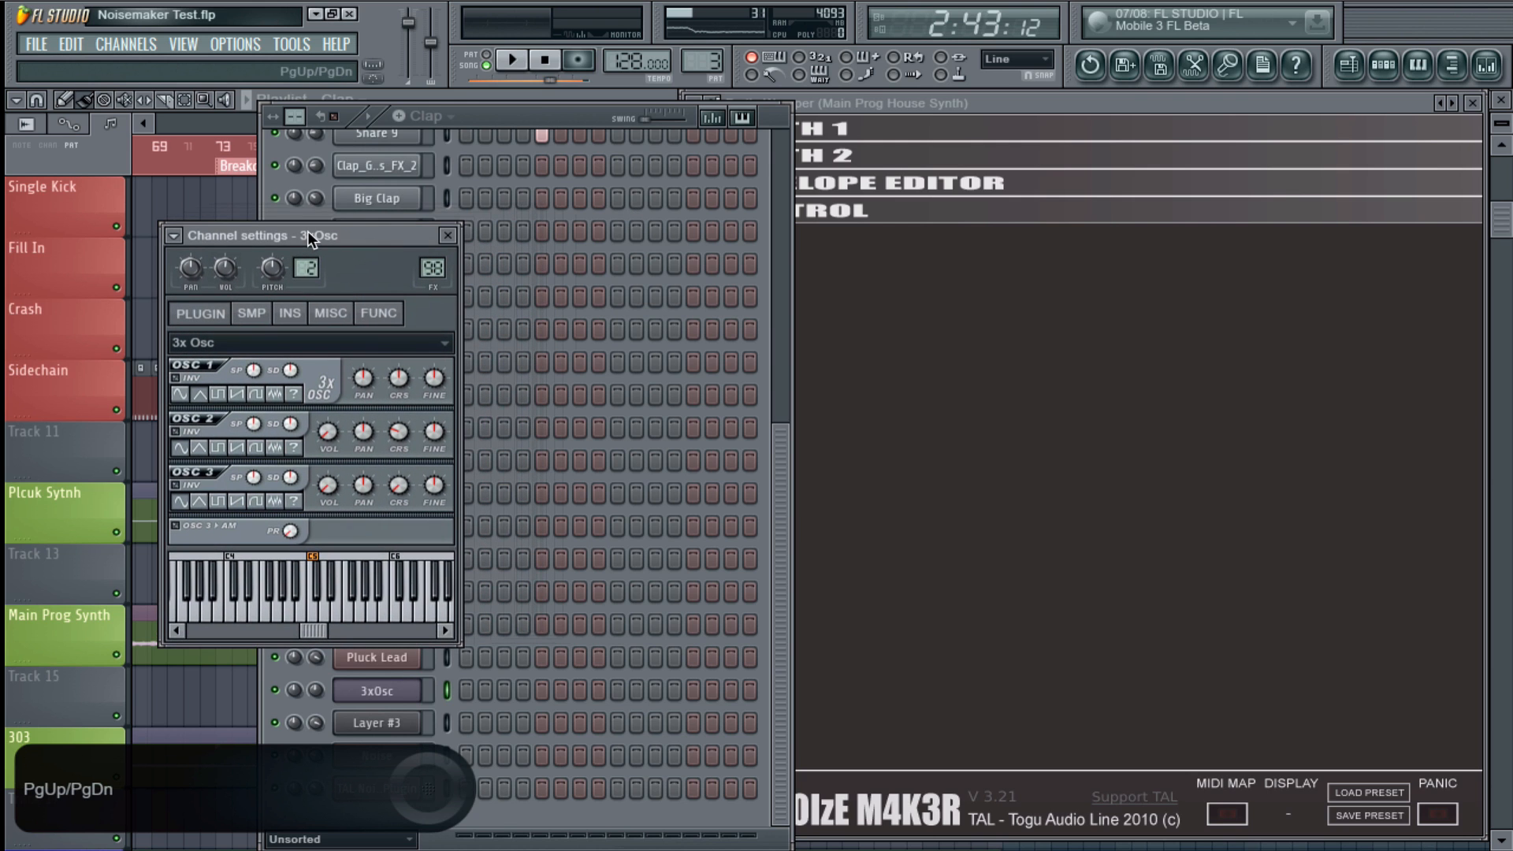
pyautogui.click(151, 46)
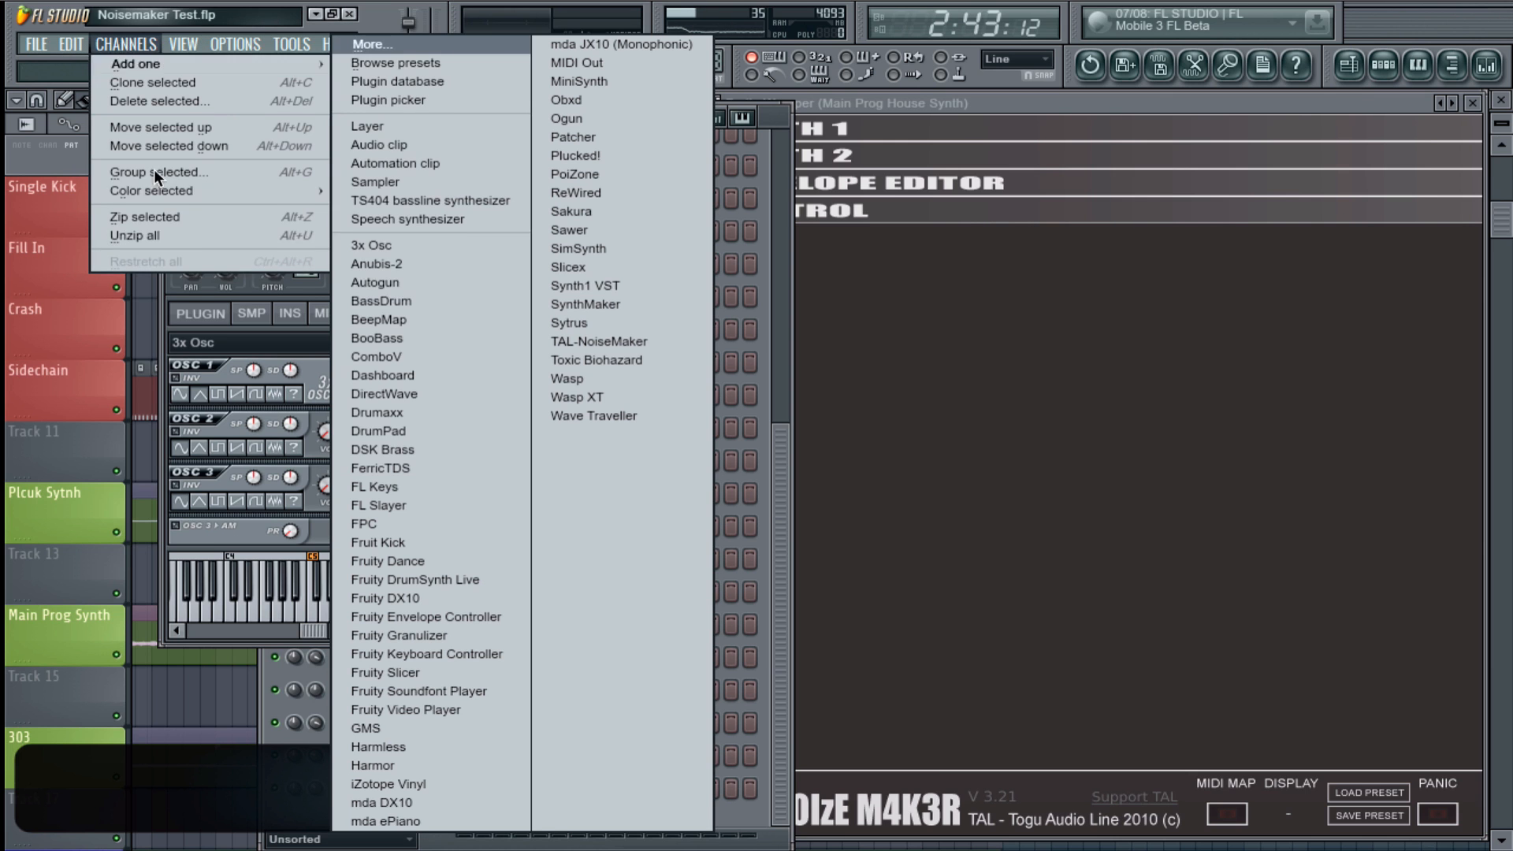
pyautogui.click(778, 479)
pyautogui.moveTo(208, 235); pyautogui.dragTo(305, 273)
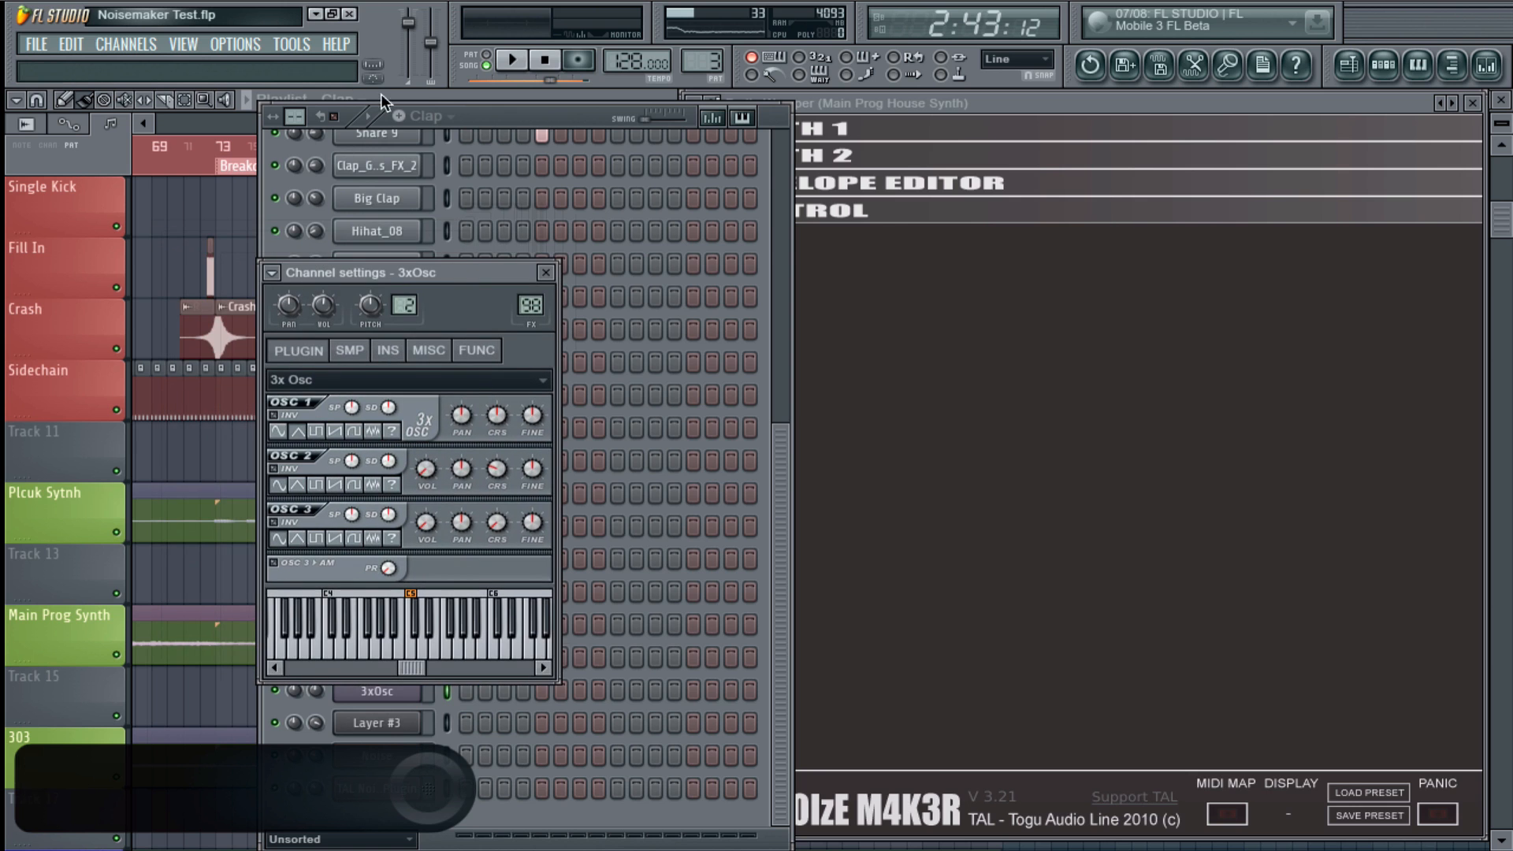
# - Create a new empty pattern and name it Deom
pyautogui.click(424, 116)
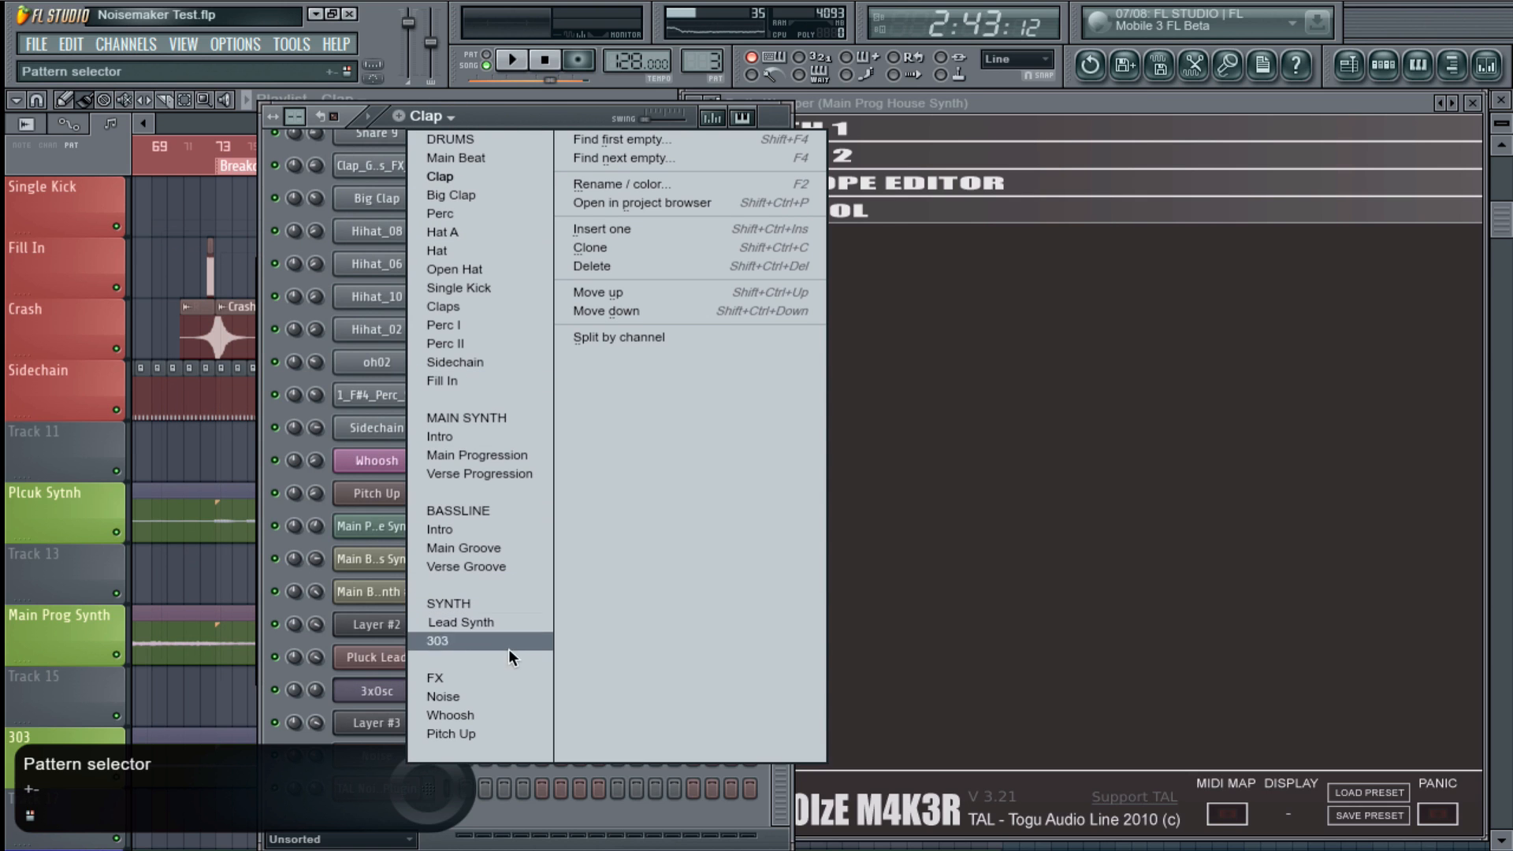
pyautogui.click(470, 641)
pyautogui.click(419, 117)
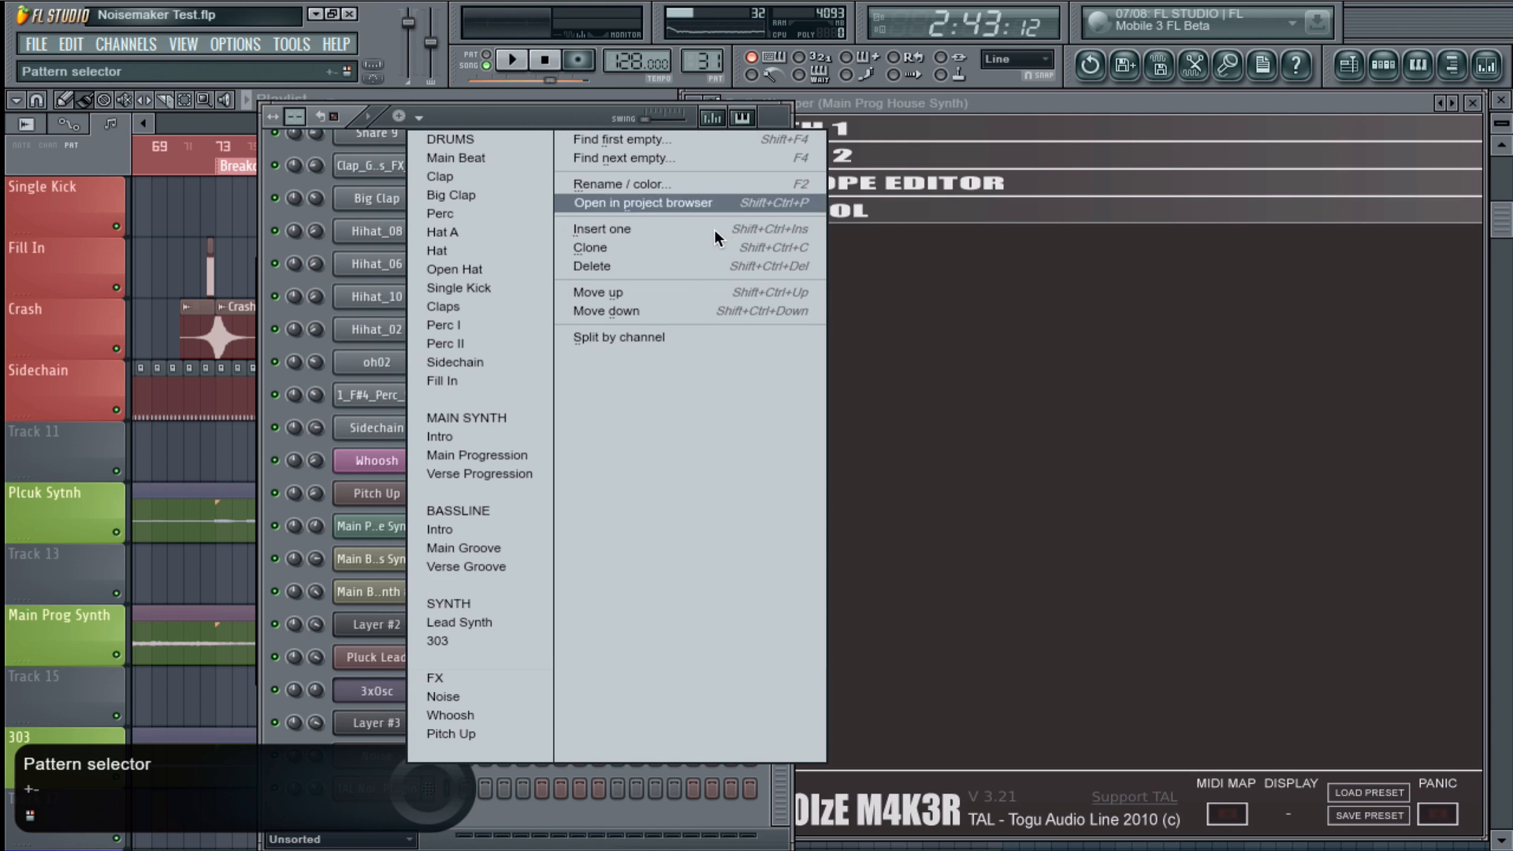
pyautogui.click(697, 230)
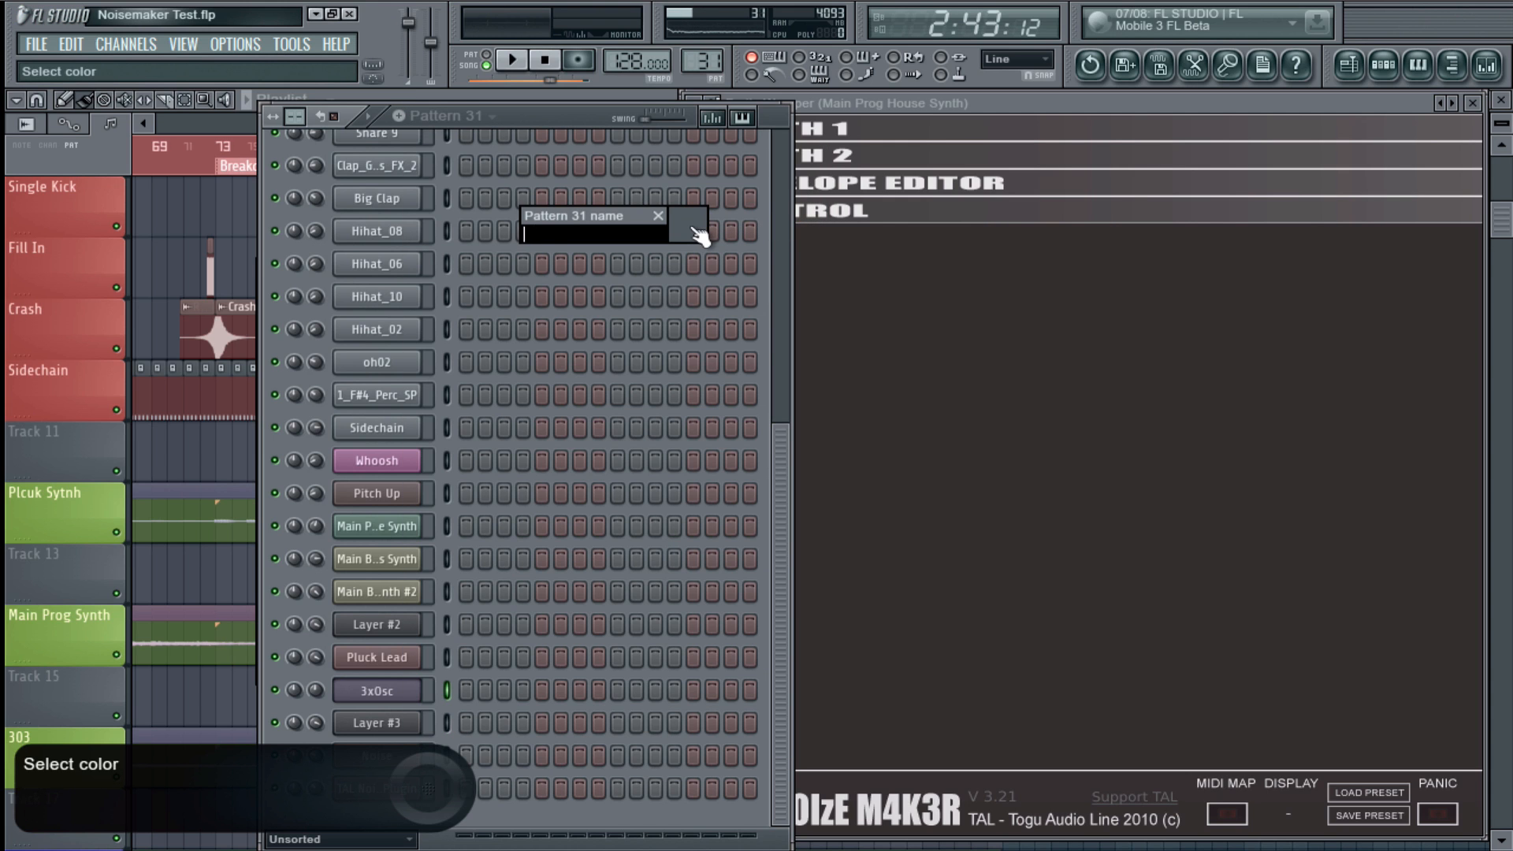
pyautogui.write('Deom')
pyautogui.press('Return')
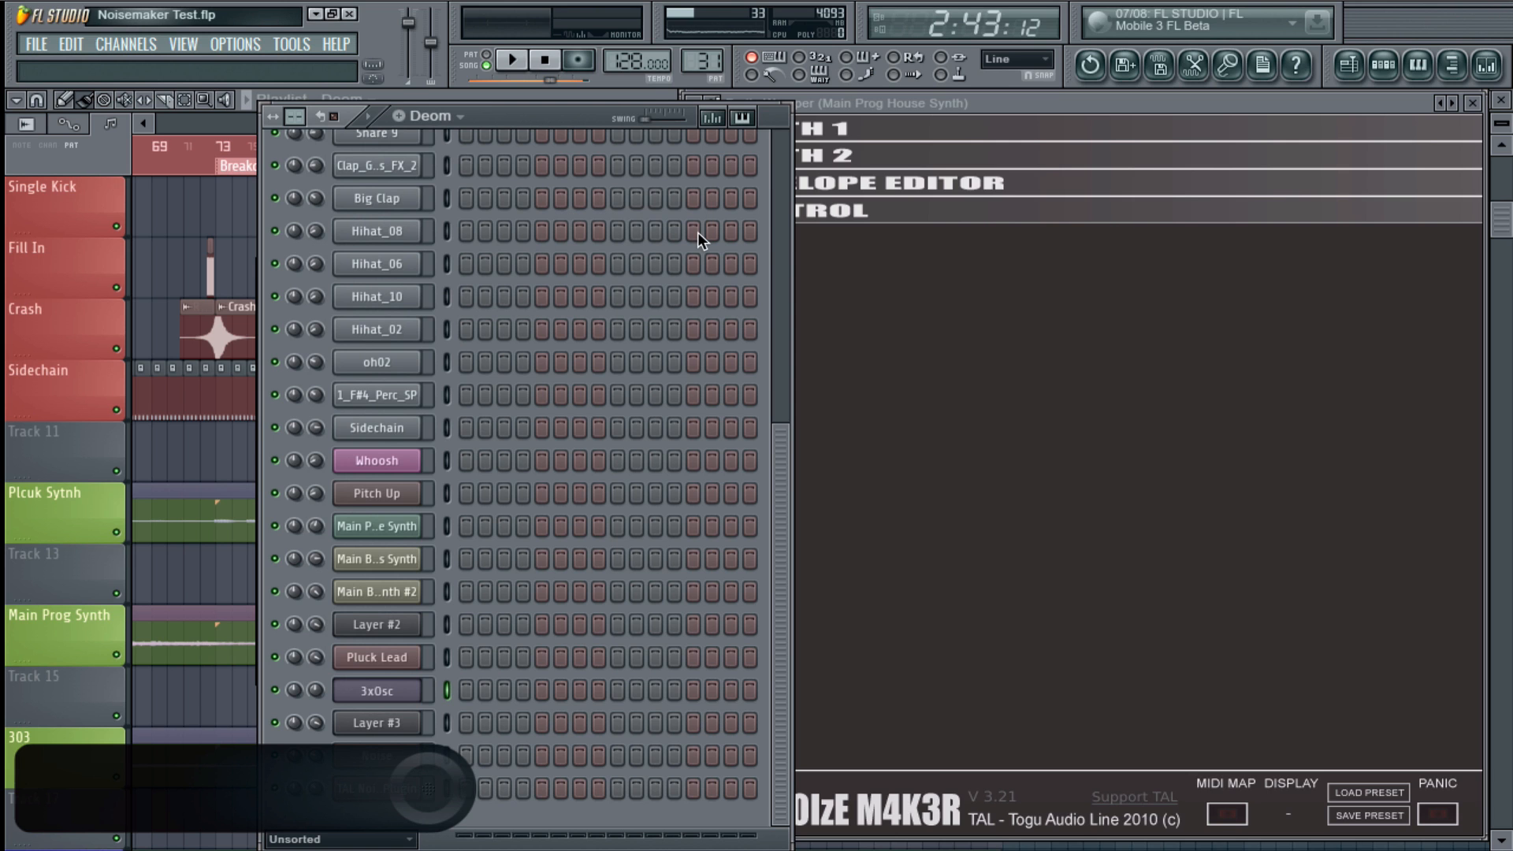
# - Add a new 3x Osc generator channel to the project
pyautogui.click(126, 44)
pyautogui.moveTo(135, 156)
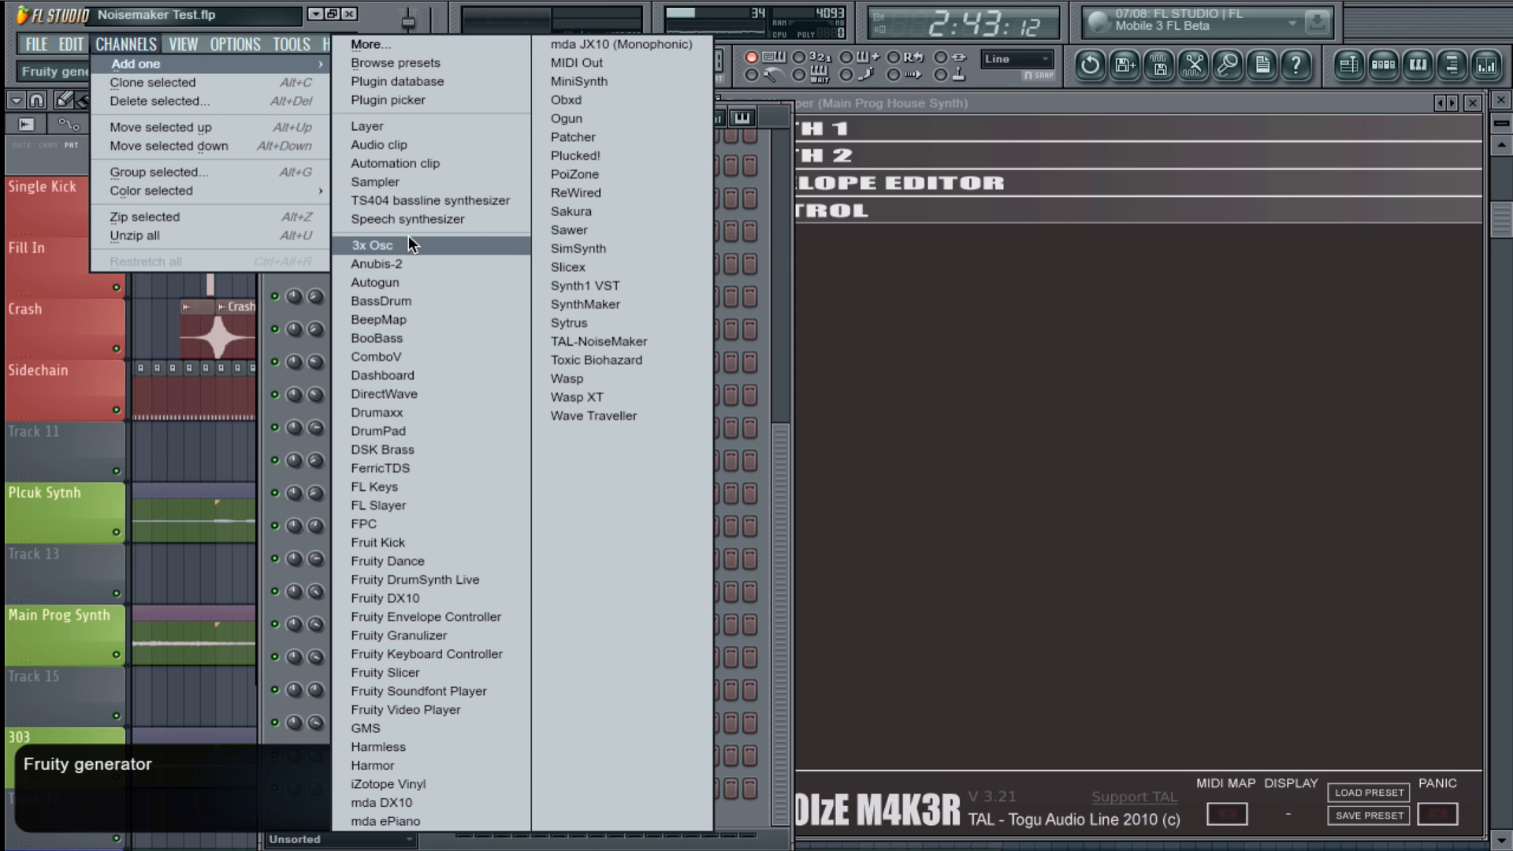
pyautogui.click(408, 240)
pyautogui.click(335, 431)
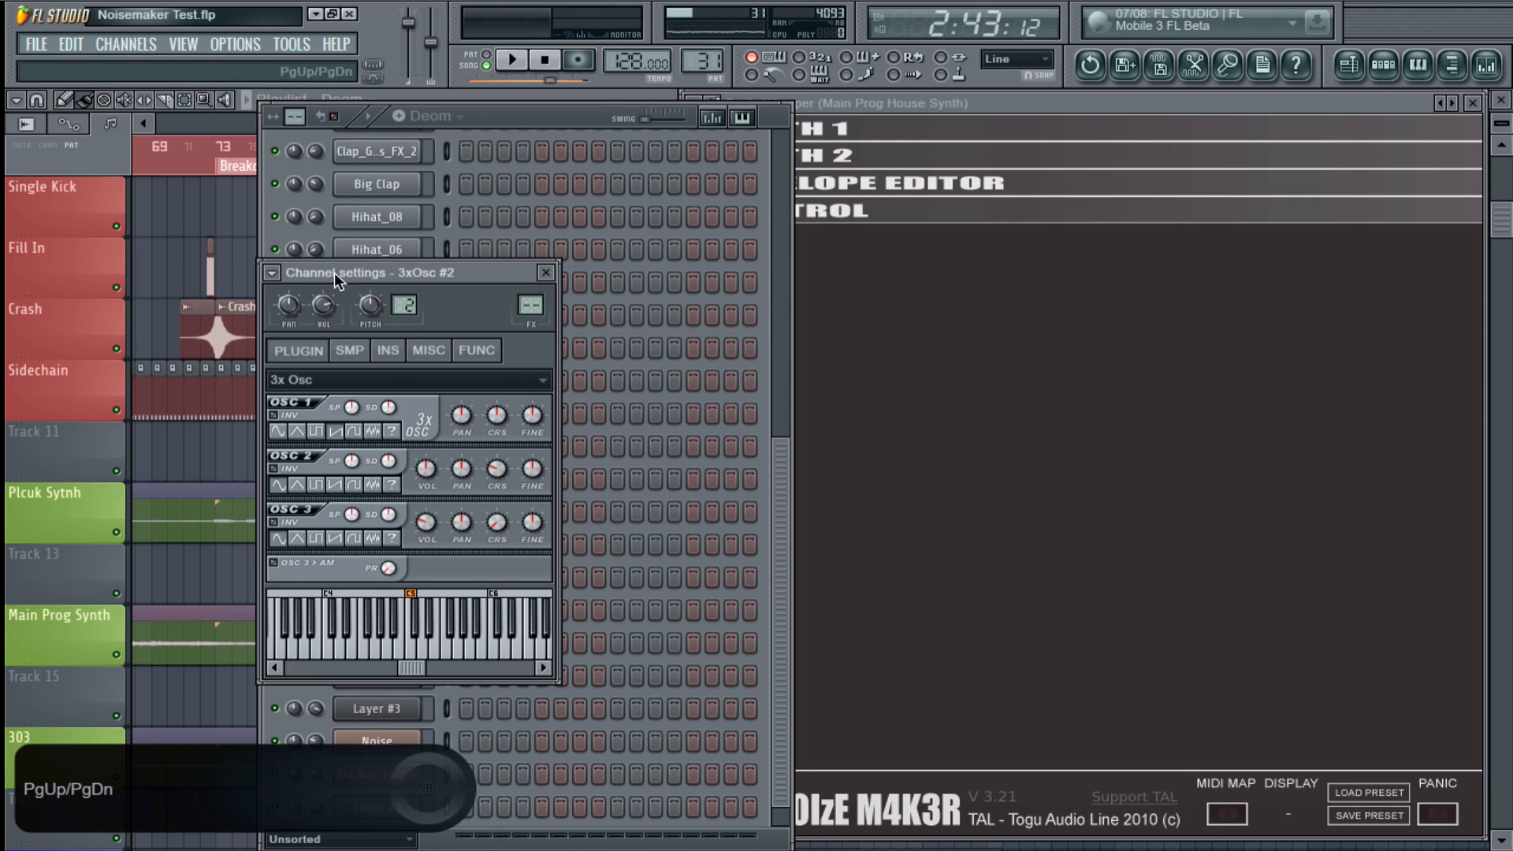
# - Delete the newly added second 3x Osc channel, confirming the removal
pyautogui.moveTo(334, 273); pyautogui.dragTo(212, 273)
pyautogui.click(565, 531)
pyautogui.scroll(-1, 441, 740)
pyautogui.rightClick(402, 788)
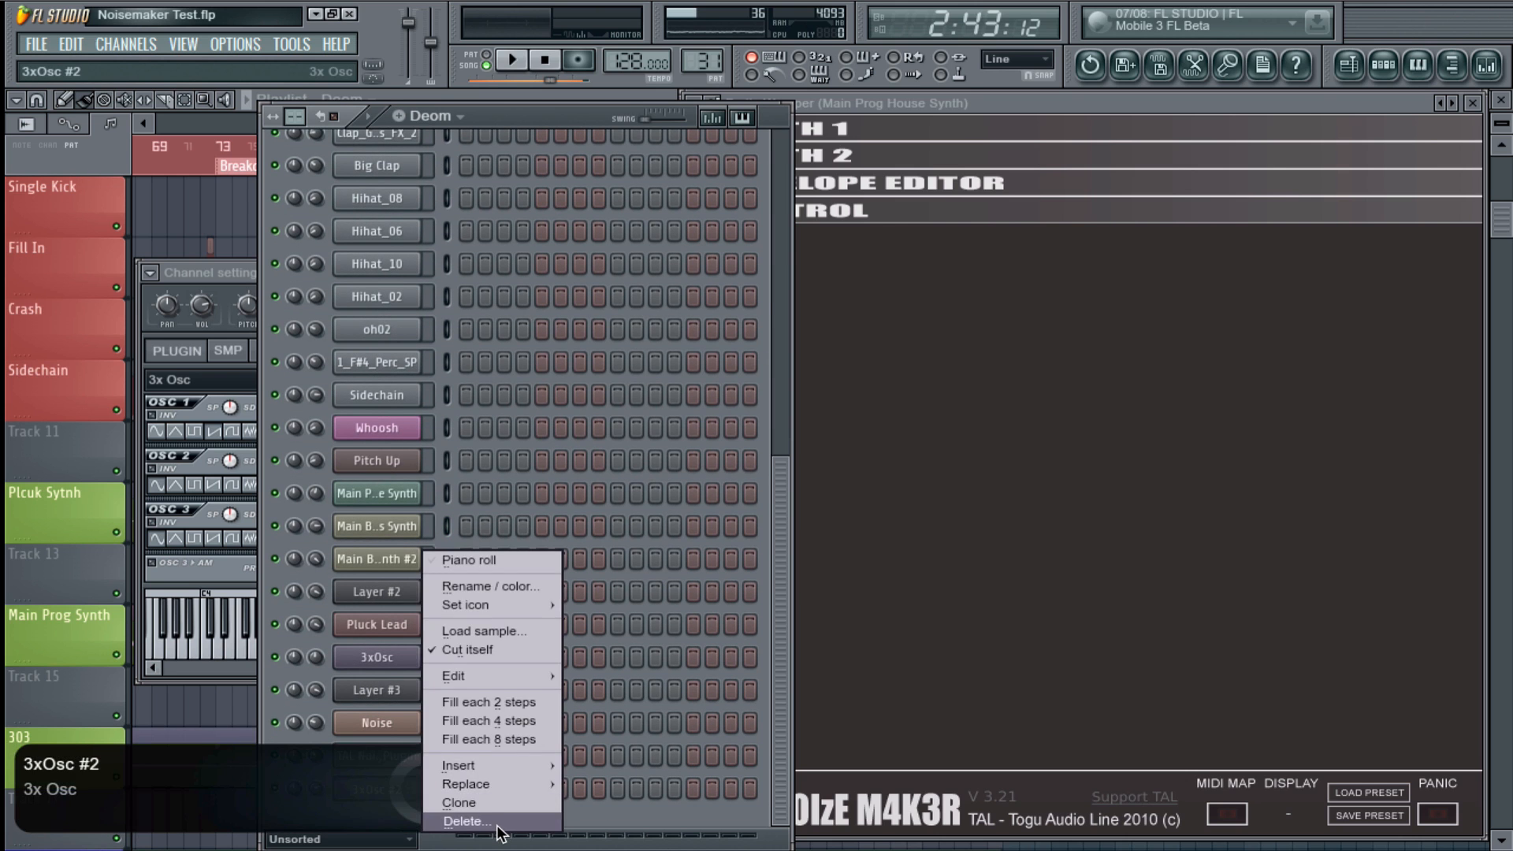
pyautogui.click(449, 828)
pyautogui.click(859, 500)
# - Look through the project's channels in the step sequencer and the list of generators that can be added
pyautogui.scroll(5, 609, 513)
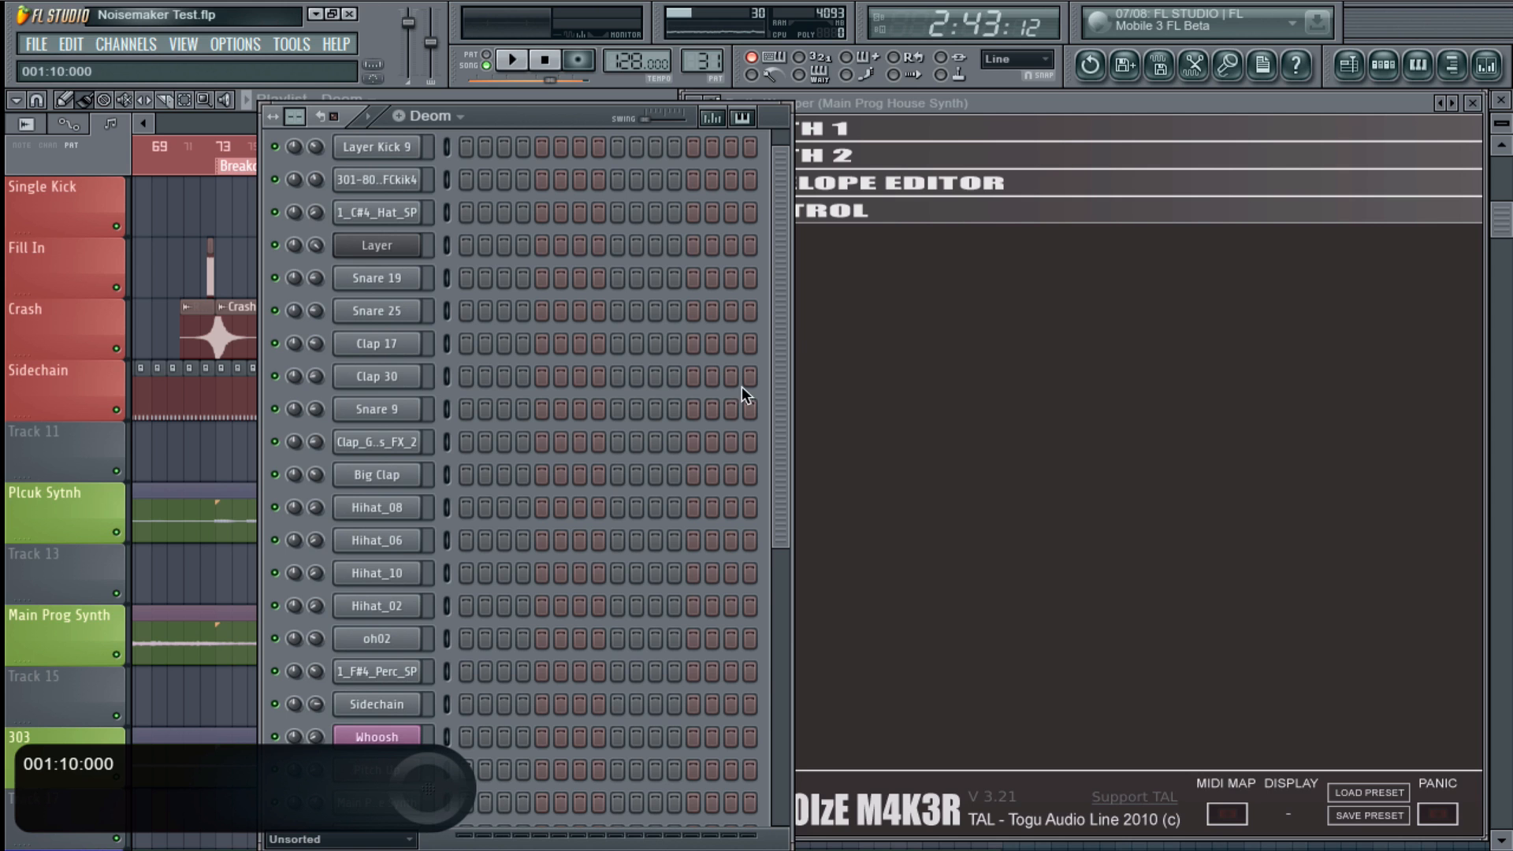
pyautogui.moveTo(786, 339); pyautogui.dragTo(610, 541)
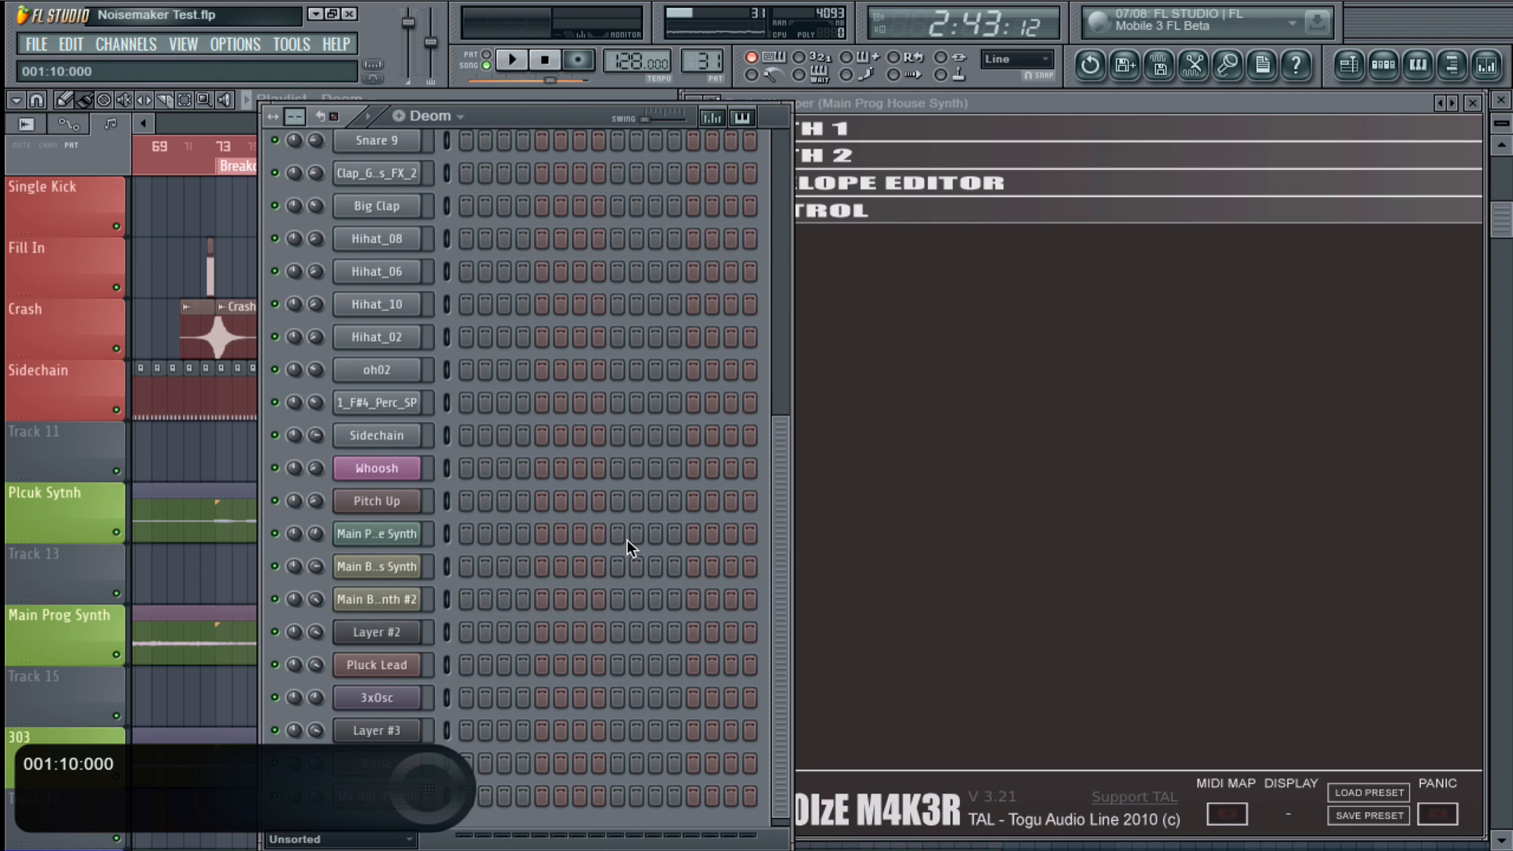
pyautogui.click(947, 467)
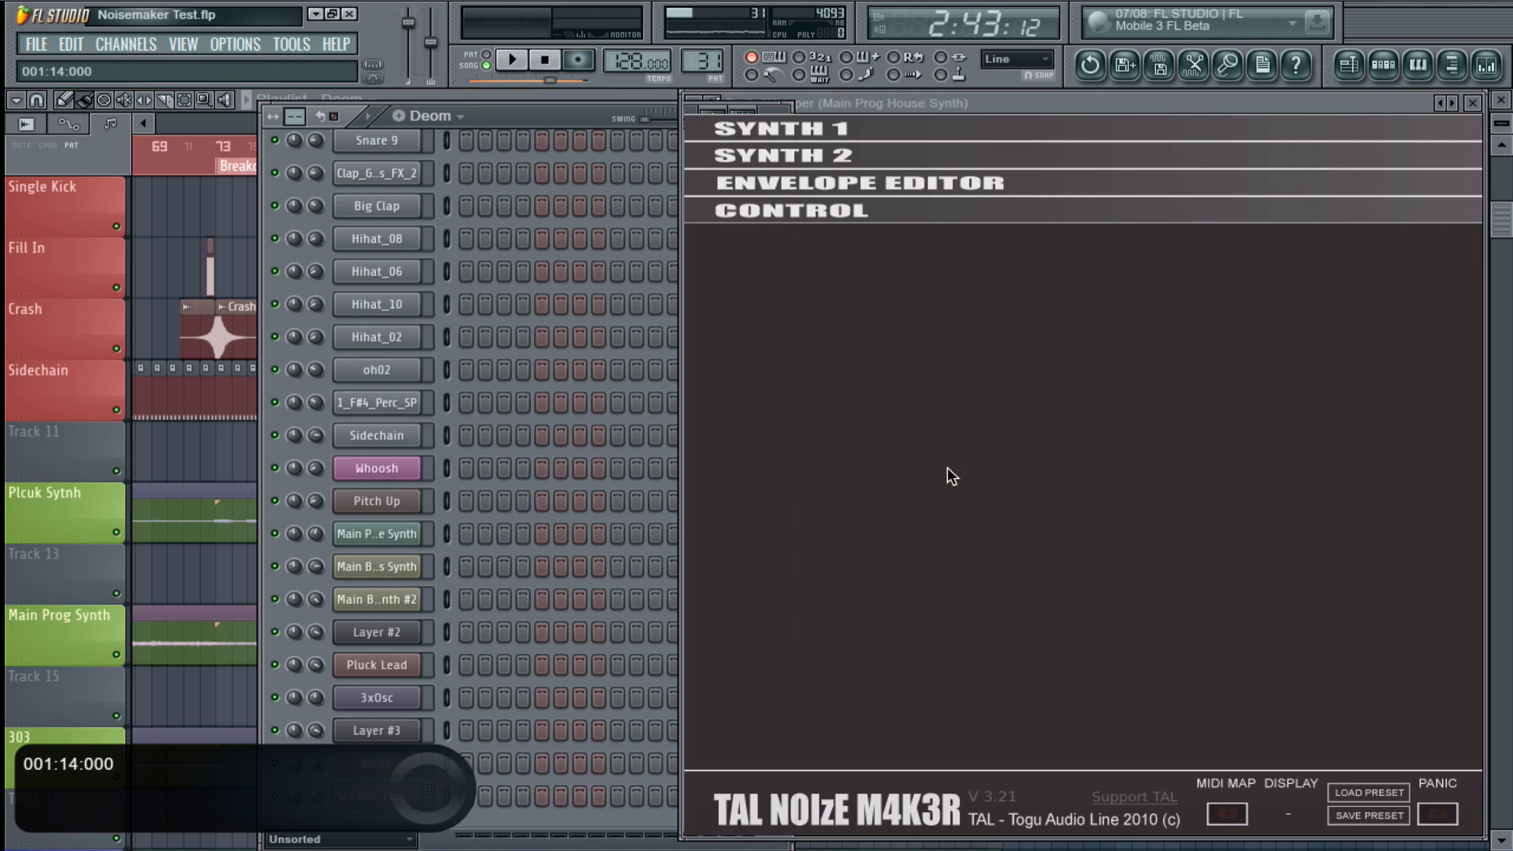
pyautogui.click(761, 360)
pyautogui.moveTo(778, 476)
pyautogui.mouseDown()
pyautogui.moveTo(785, 155)
pyautogui.moveTo(784, 482)
pyautogui.mouseUp()
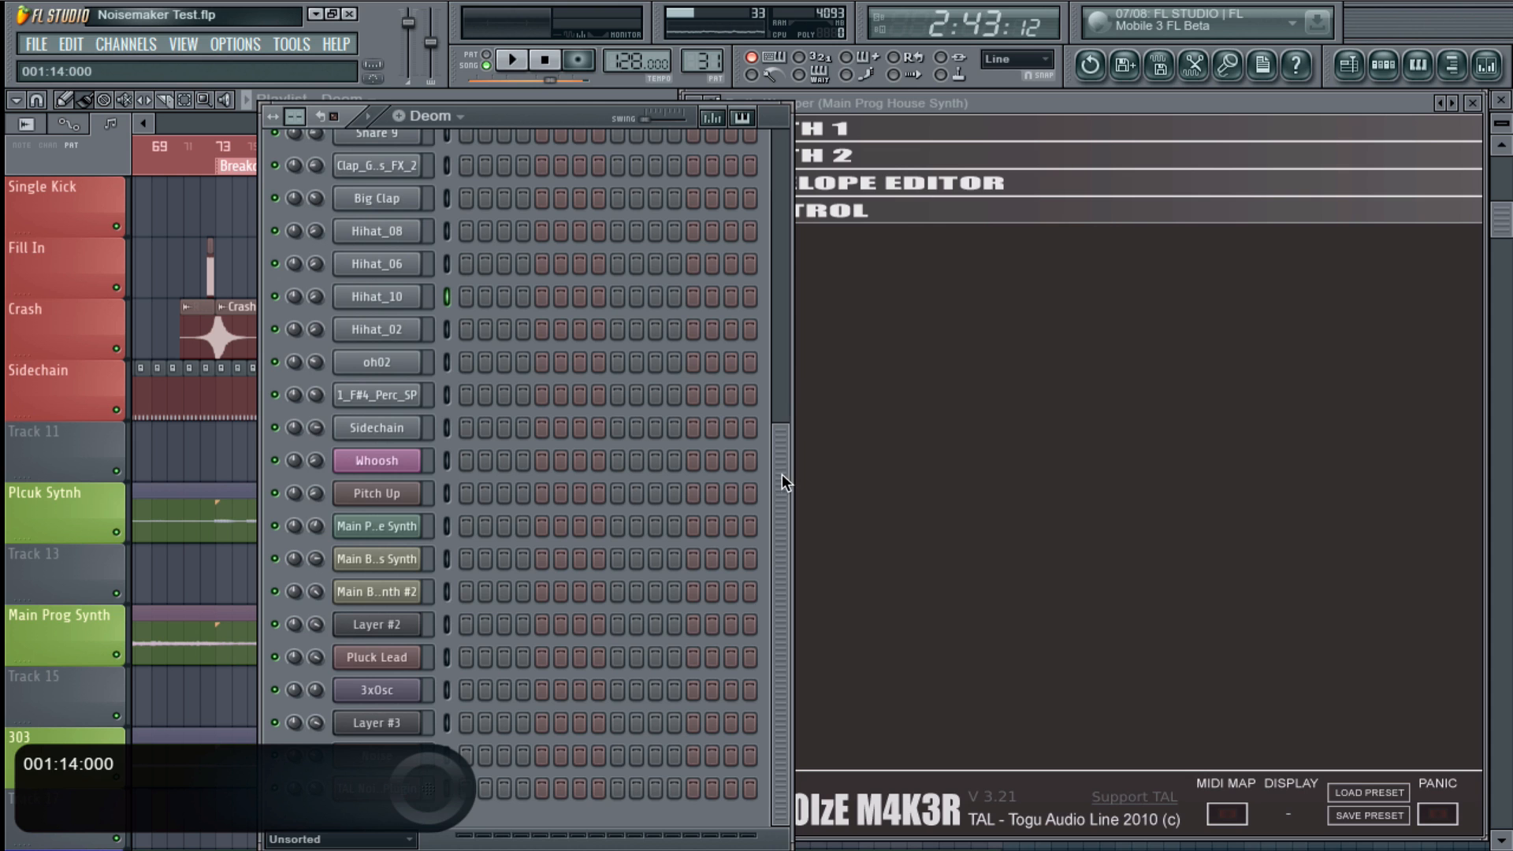
pyautogui.moveTo(782, 474); pyautogui.dragTo(792, 418)
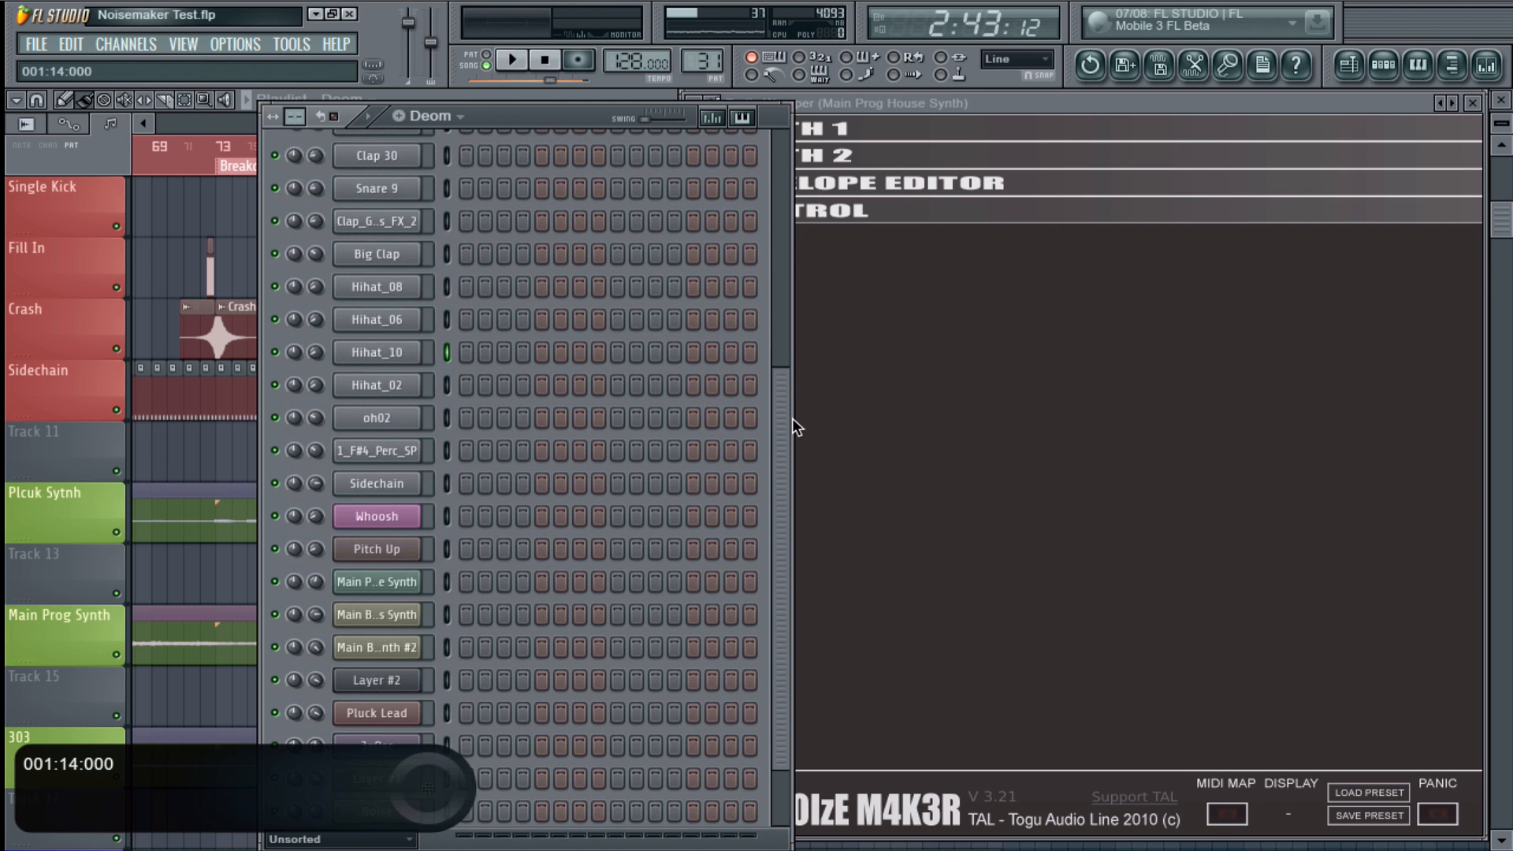
pyautogui.scroll(-2, 769, 512)
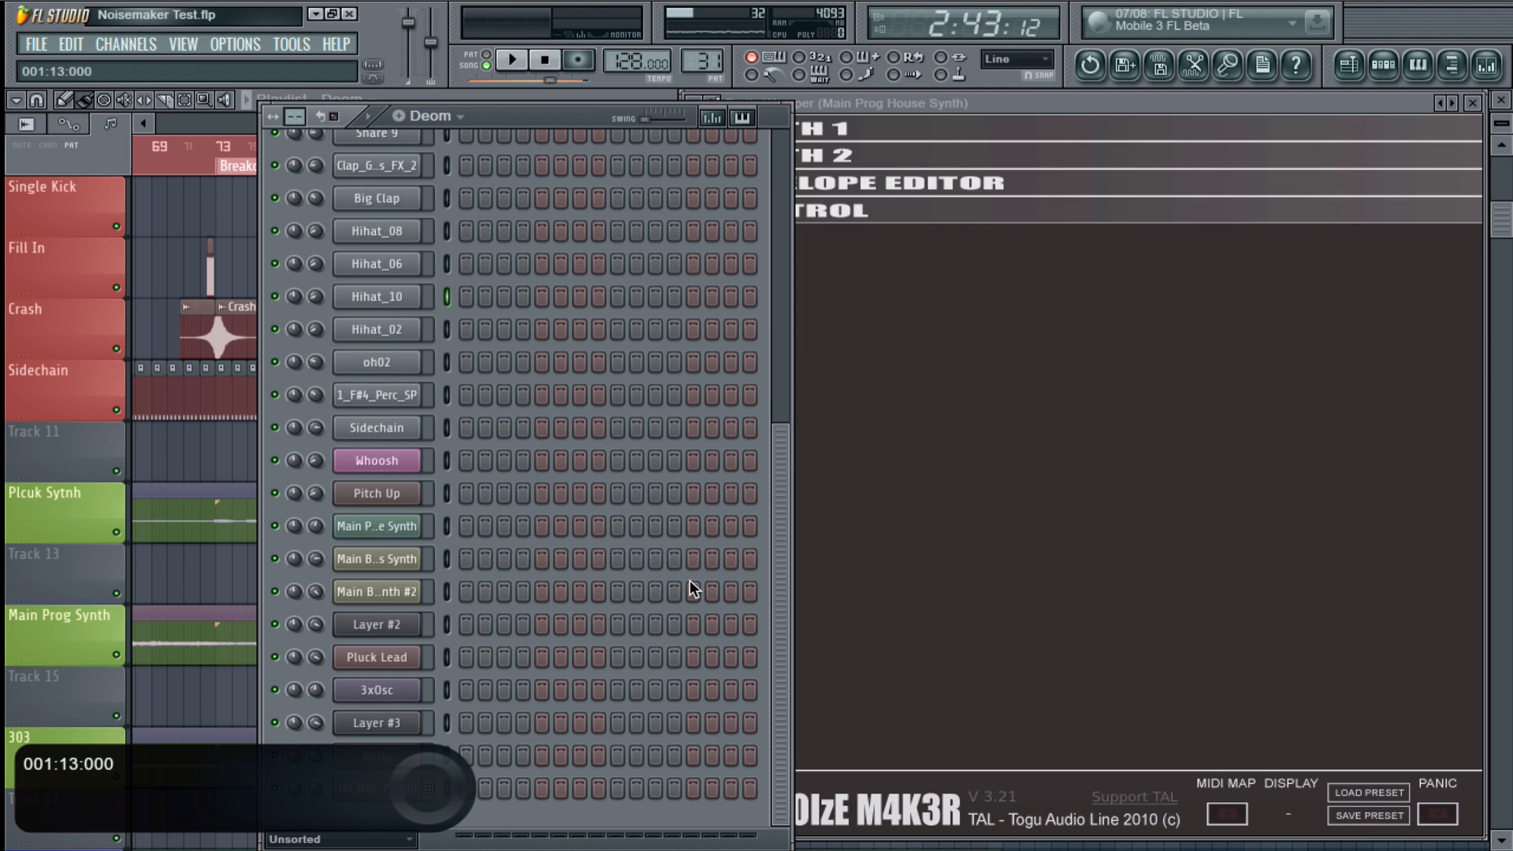
pyautogui.moveTo(782, 473); pyautogui.dragTo(764, 398)
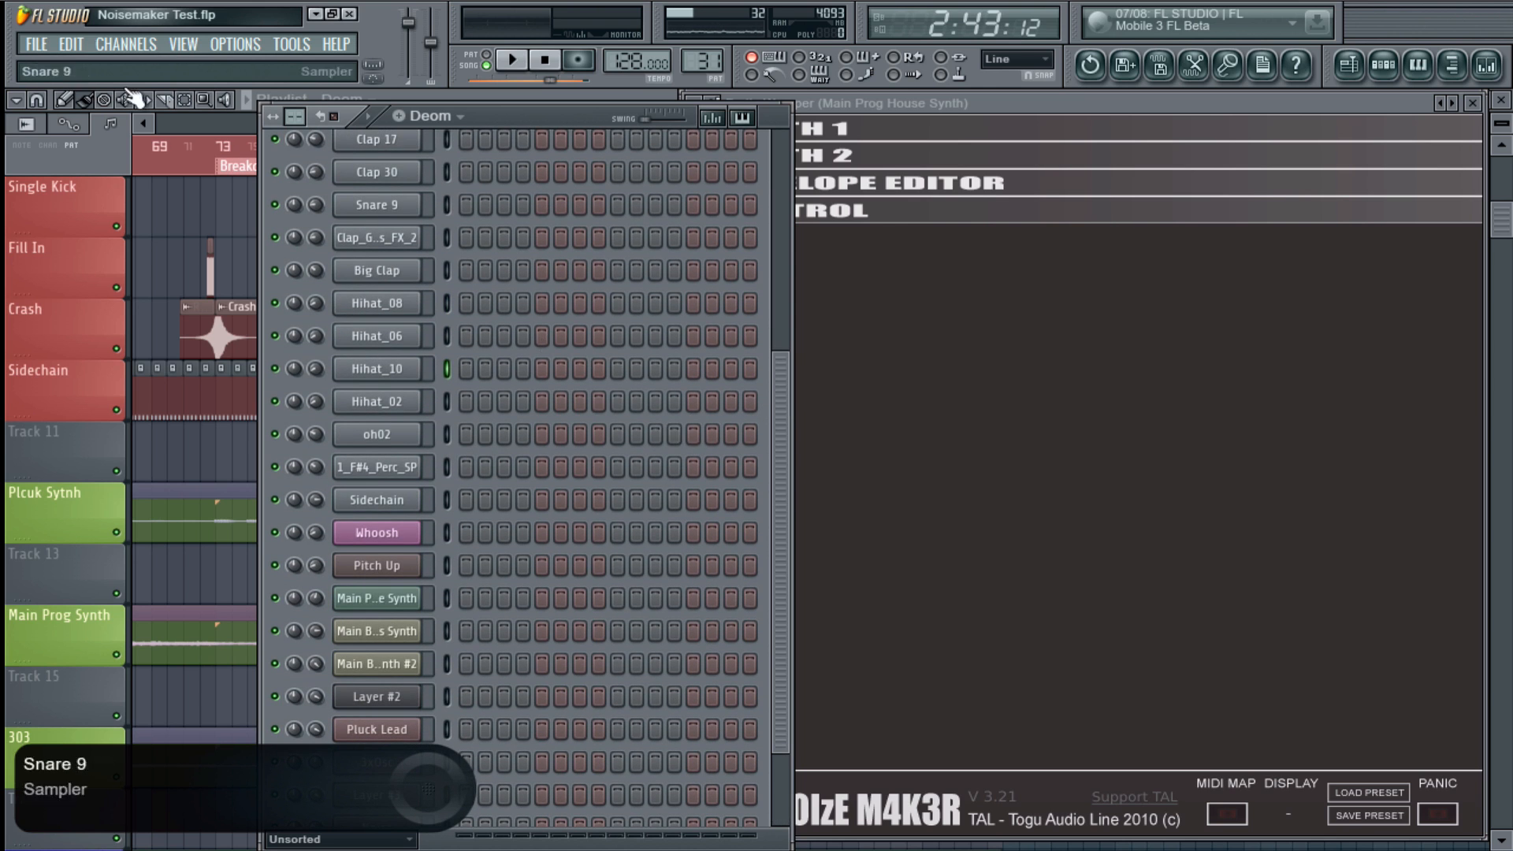
pyautogui.click(126, 44)
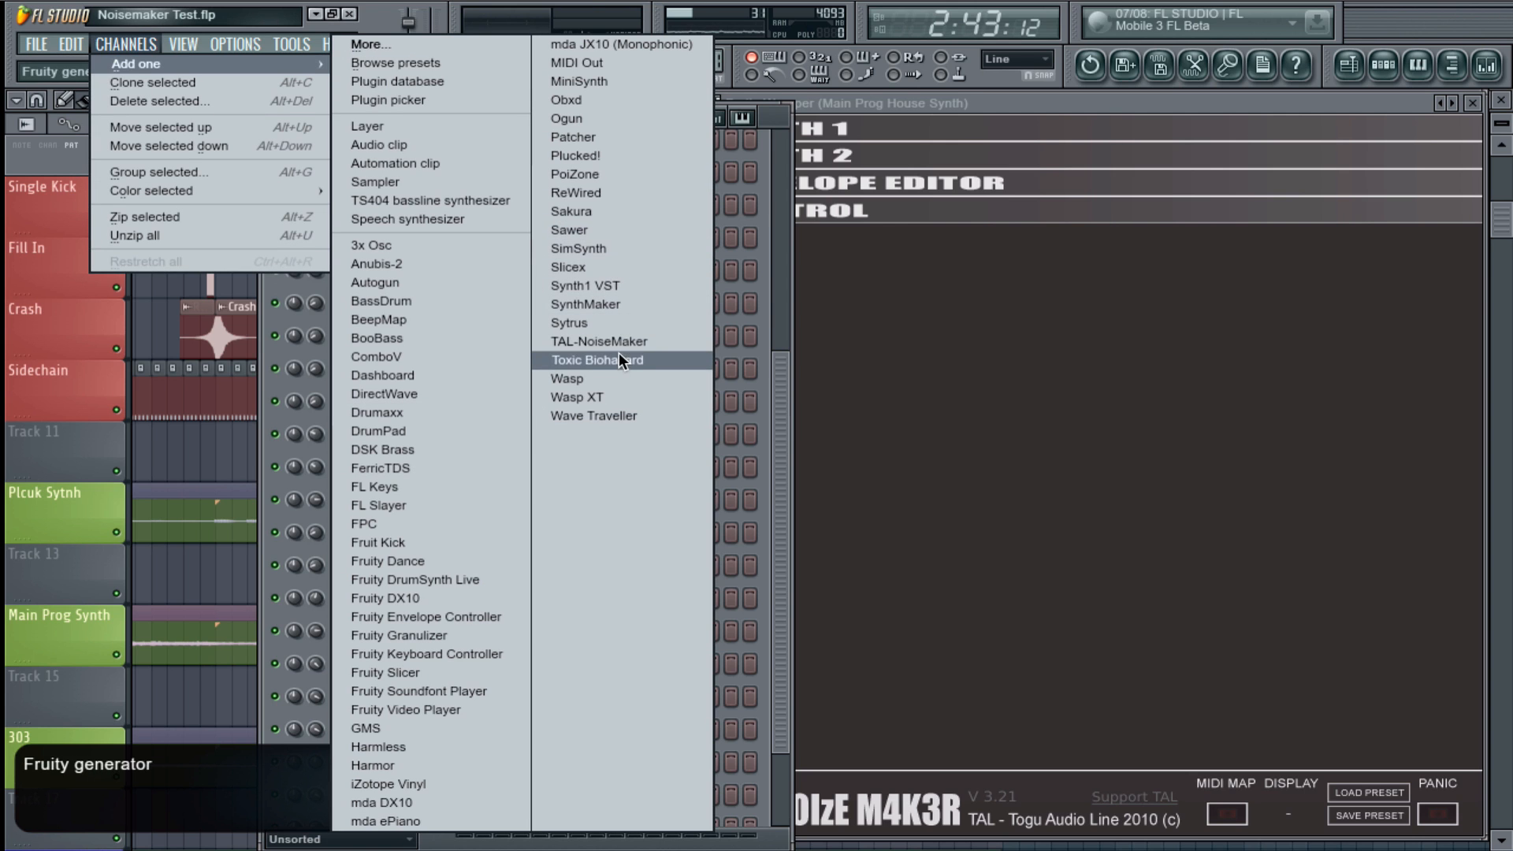
pyautogui.click(784, 430)
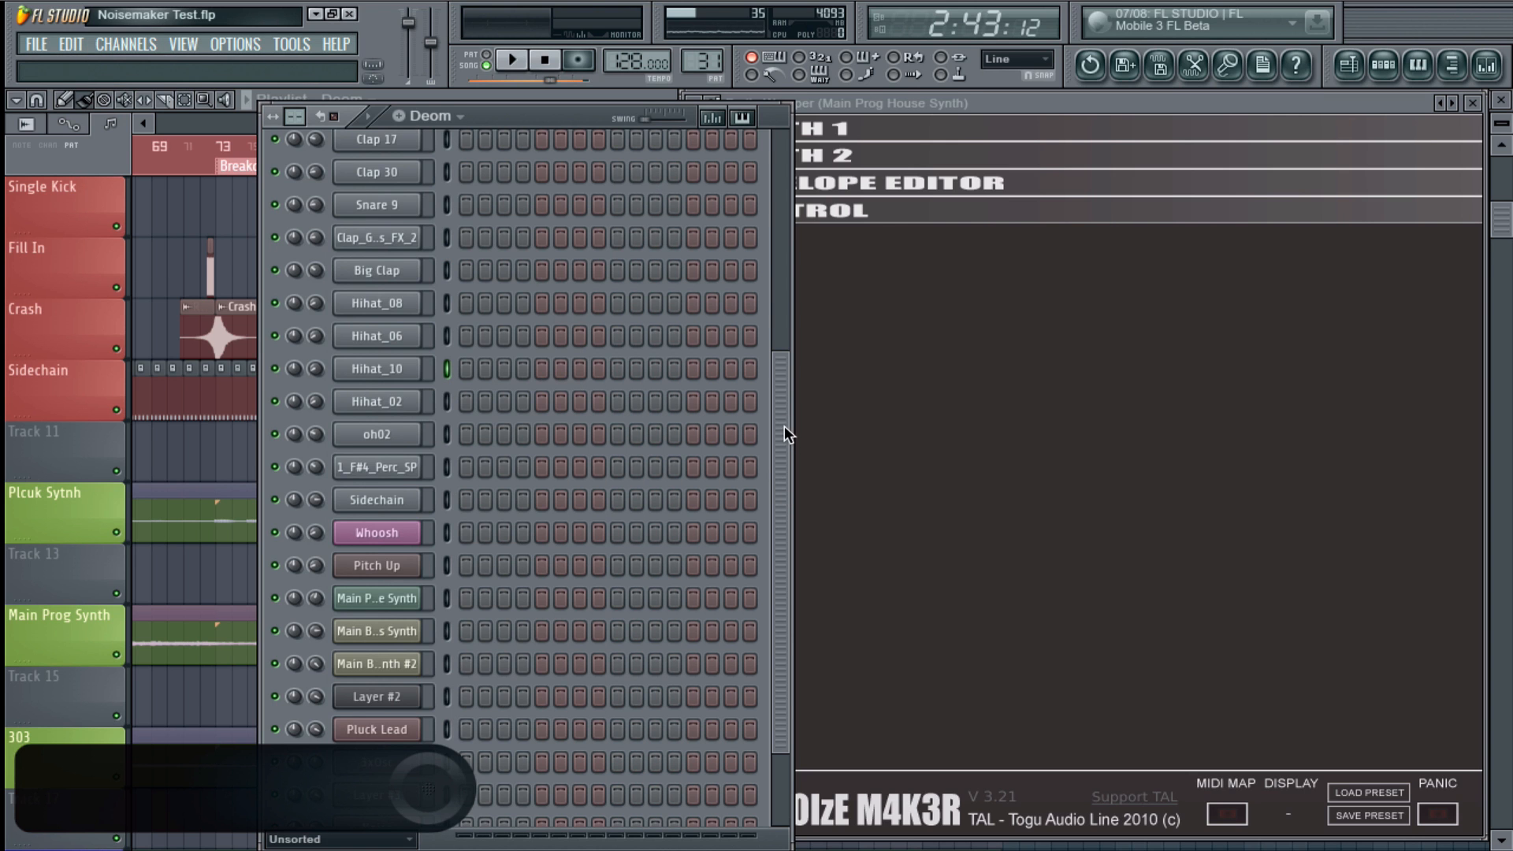
pyautogui.scroll(-4, 698, 473)
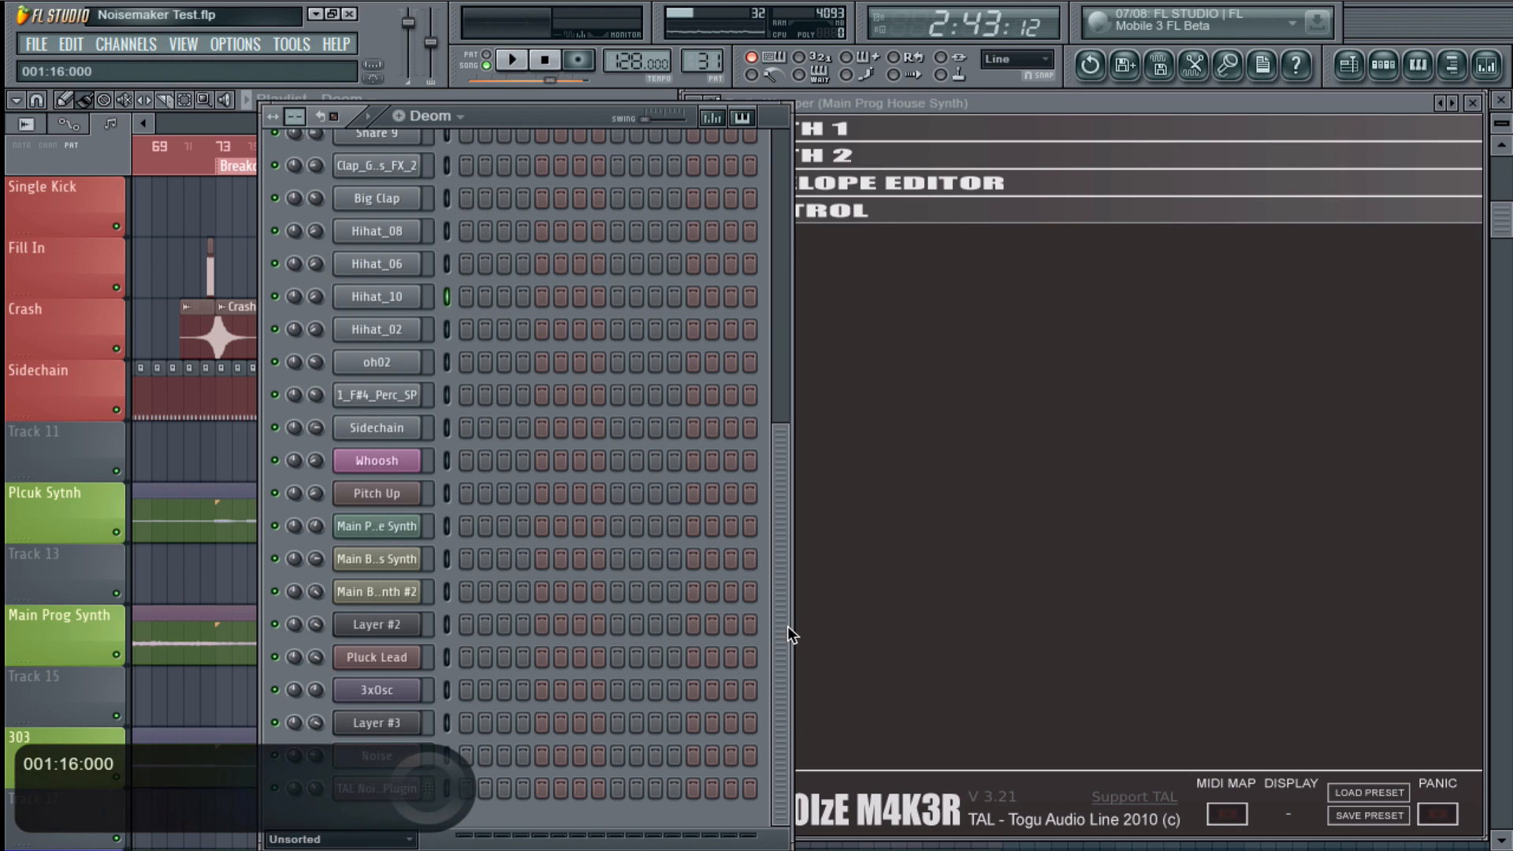
pyautogui.moveTo(778, 558); pyautogui.dragTo(773, 592)
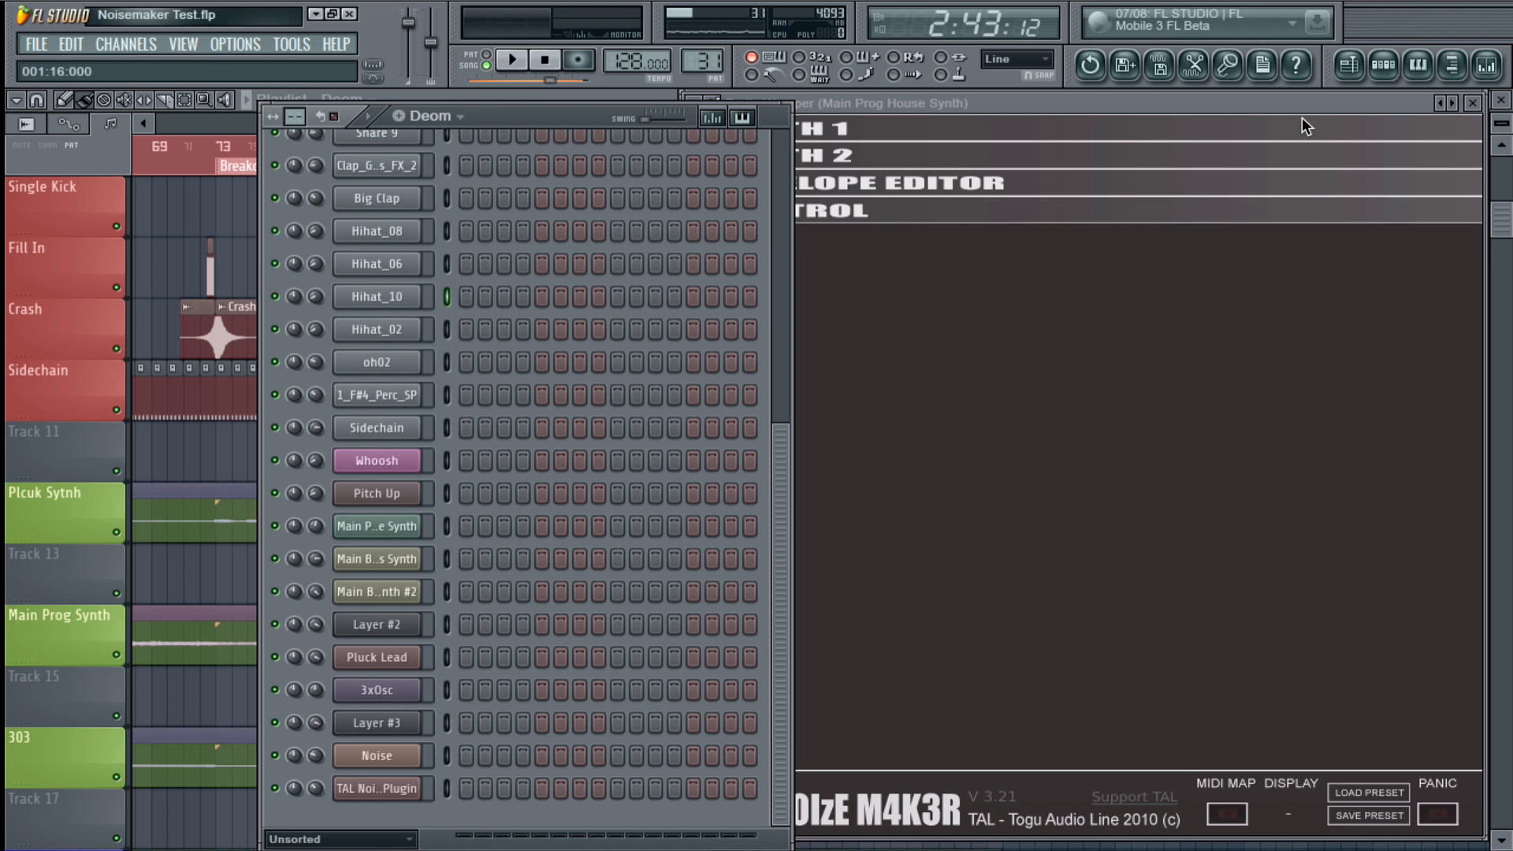
pyautogui.moveTo(1308, 107)
pyautogui.mouseDown()
pyautogui.moveTo(1213, 114)
pyautogui.moveTo(1304, 106)
pyautogui.mouseUp()
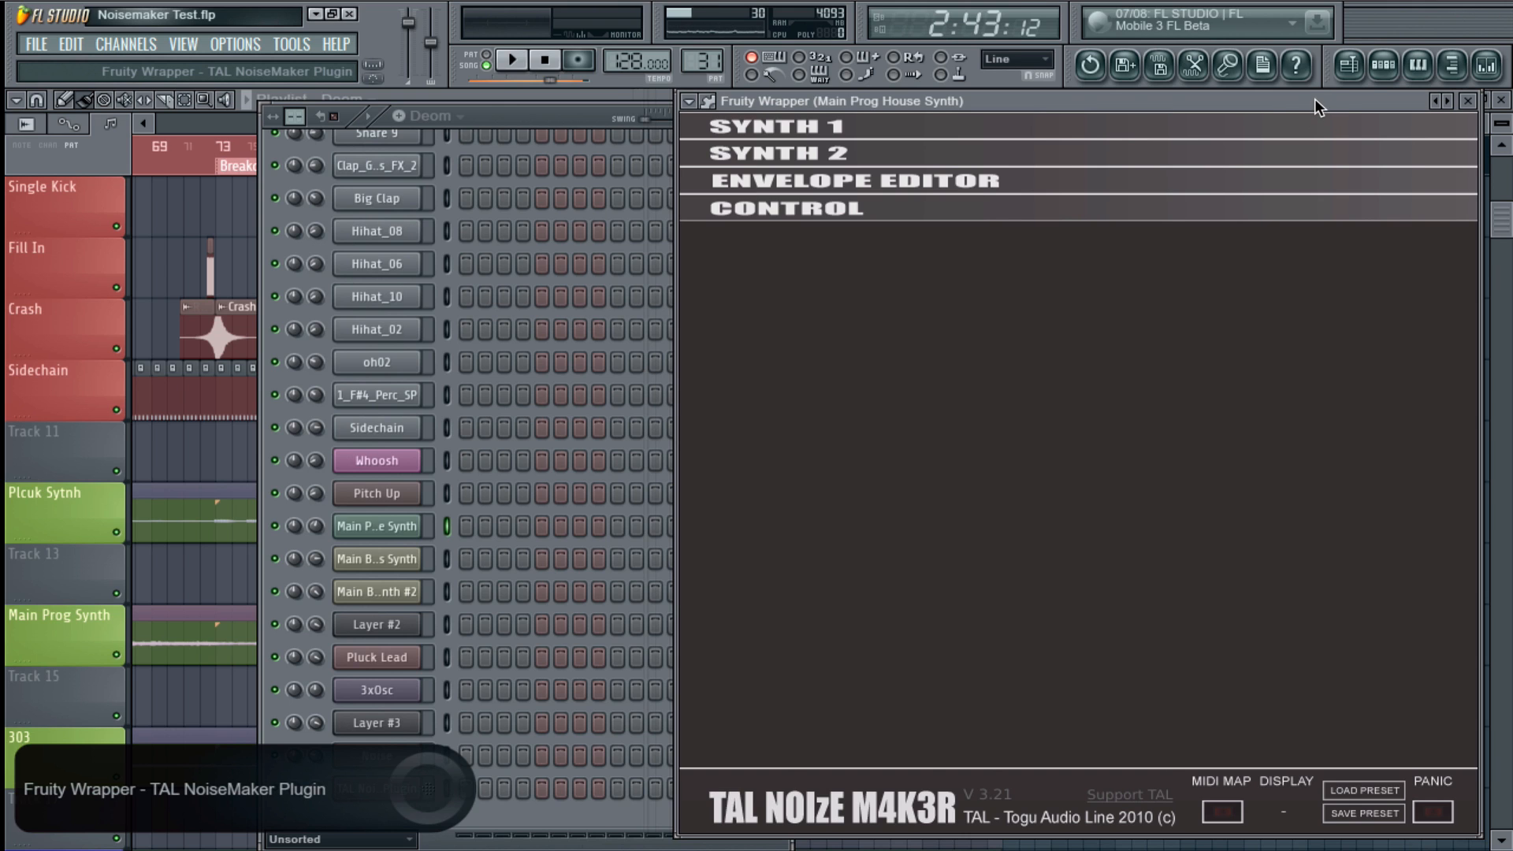
pyautogui.moveTo(1314, 98); pyautogui.dragTo(1315, 106)
pyautogui.click(566, 422)
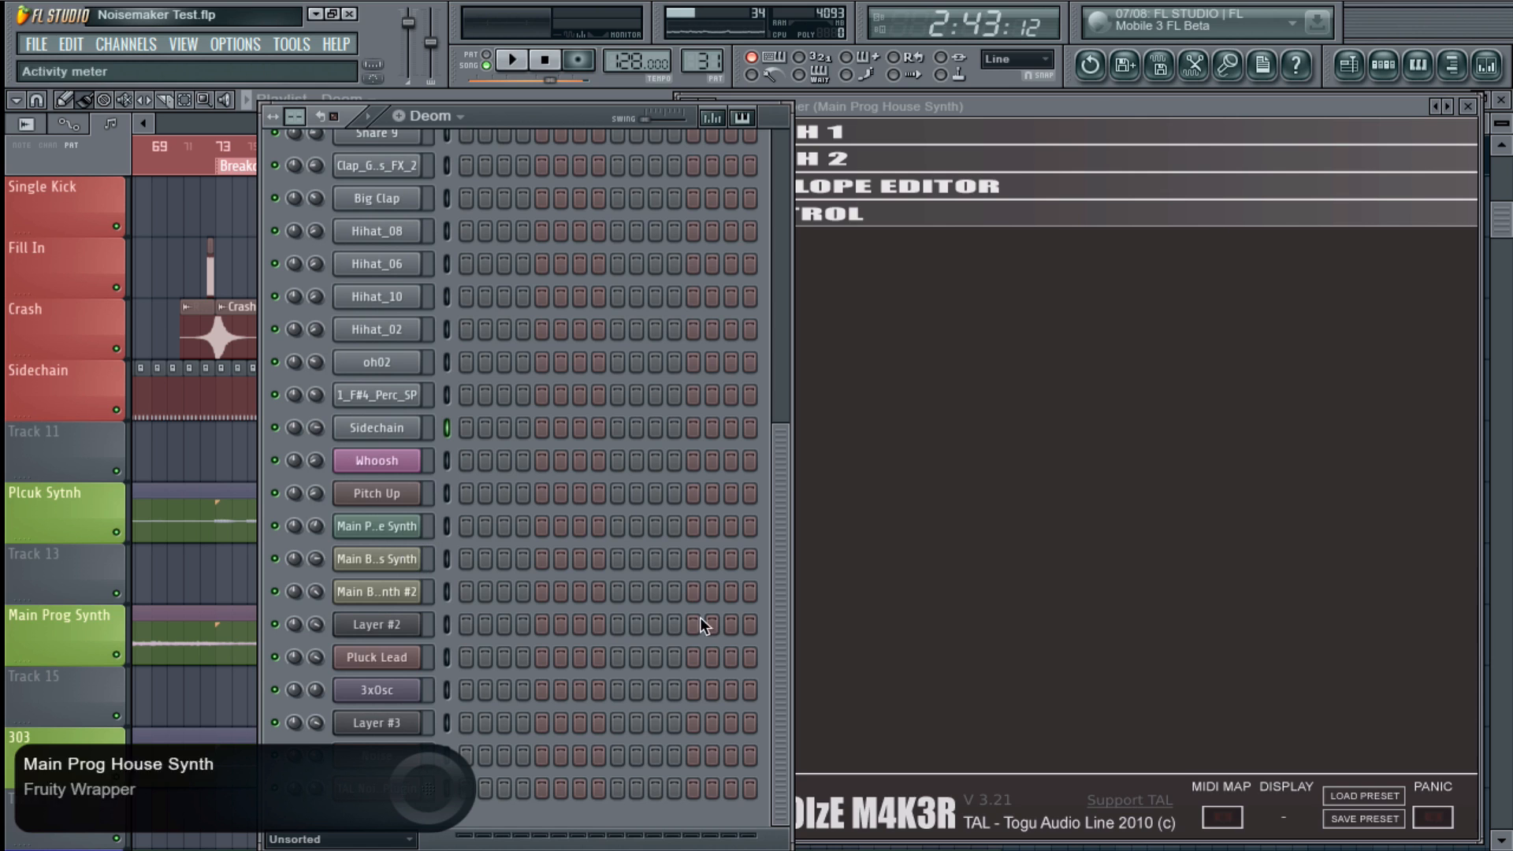
# - Open the mixer and look through the effect plugins available for the first effect slot of Insert 99
pyautogui.click(1035, 604)
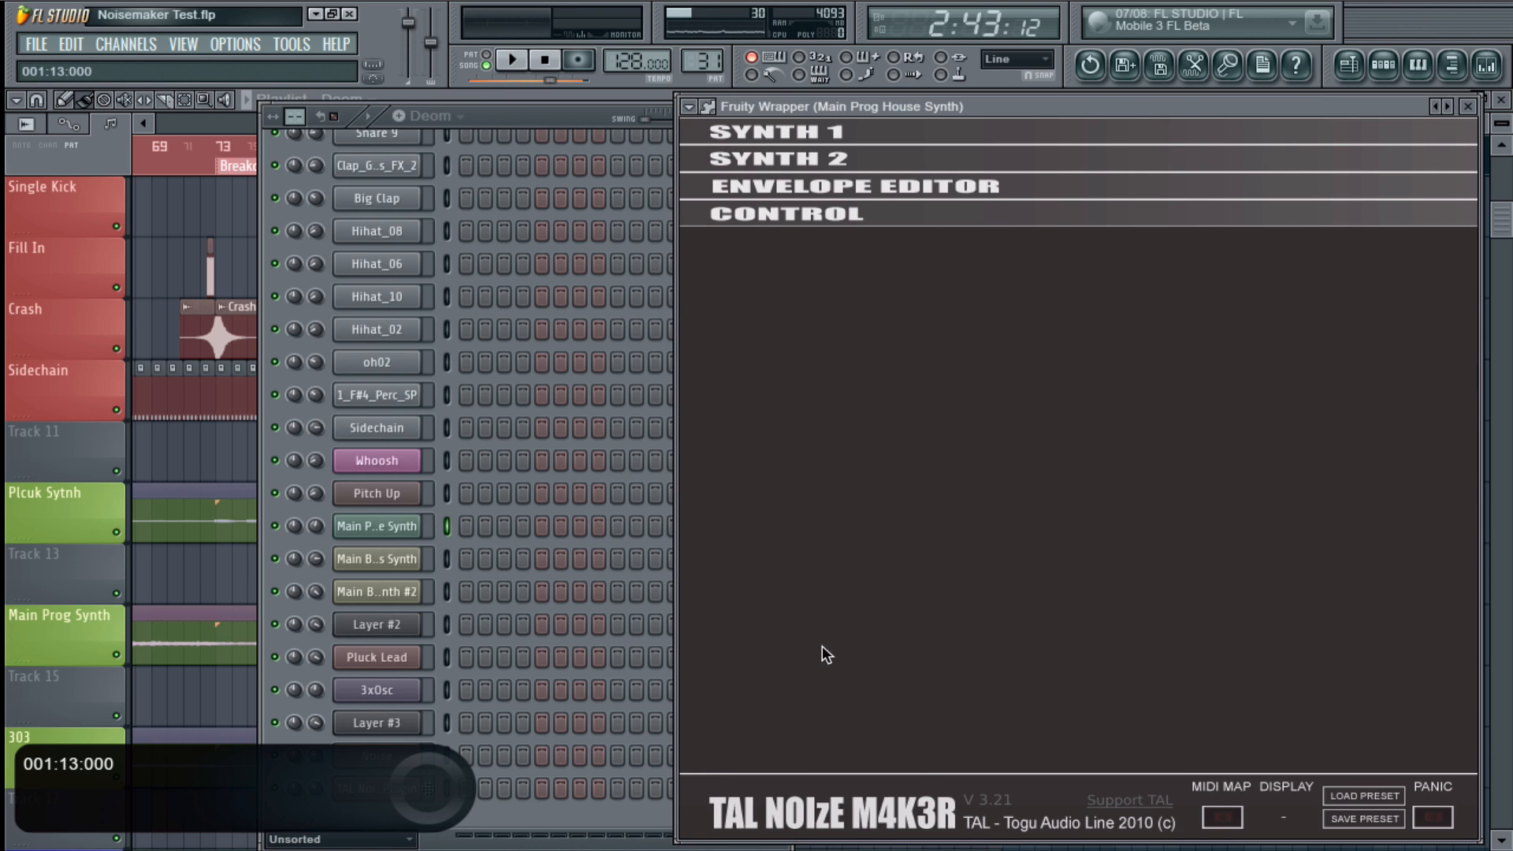
pyautogui.press('F9')
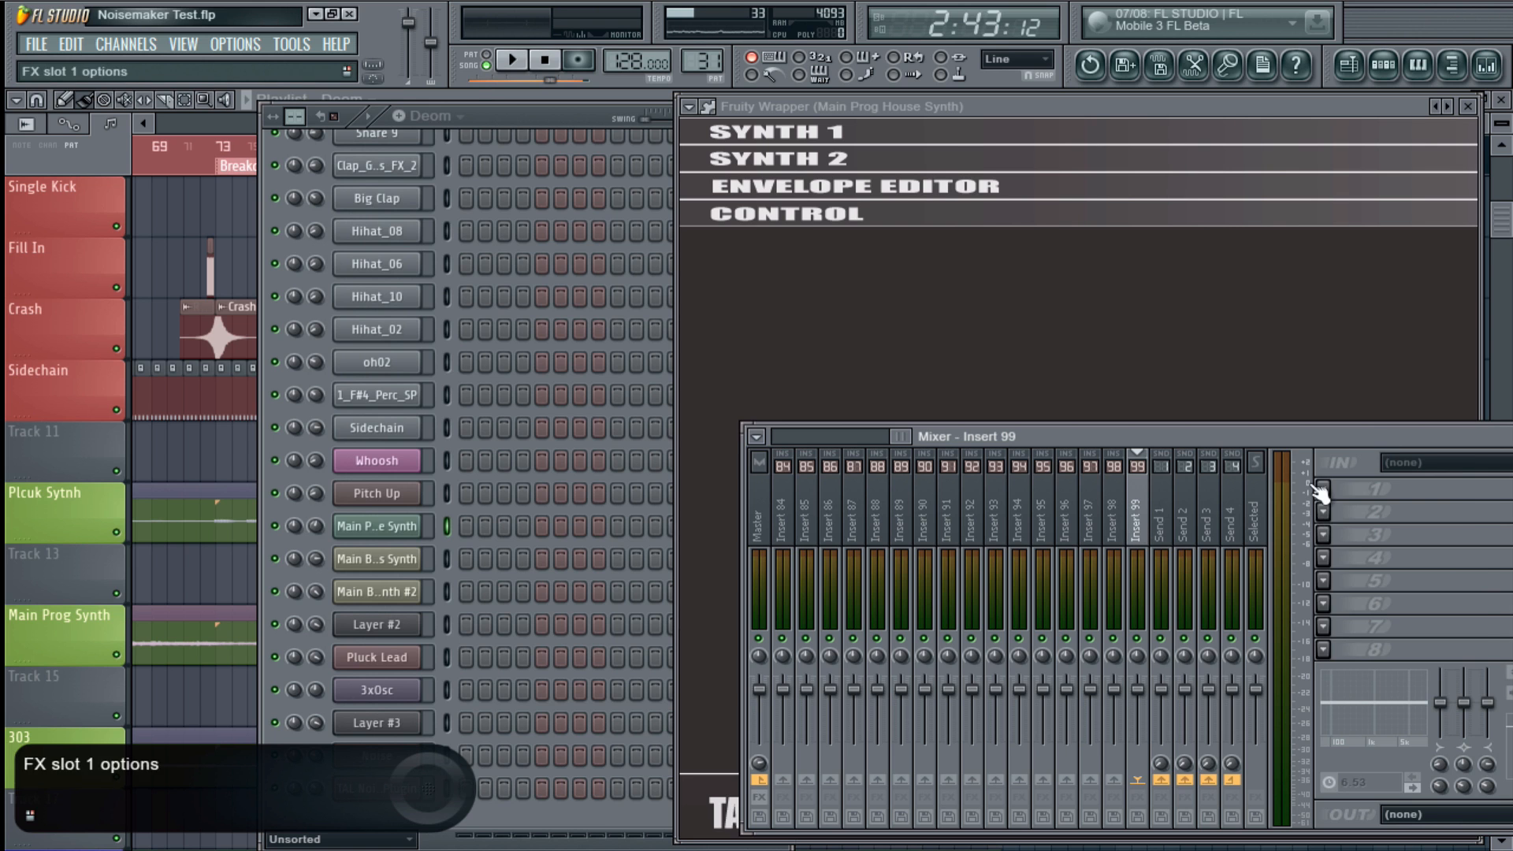
pyautogui.click(977, 371)
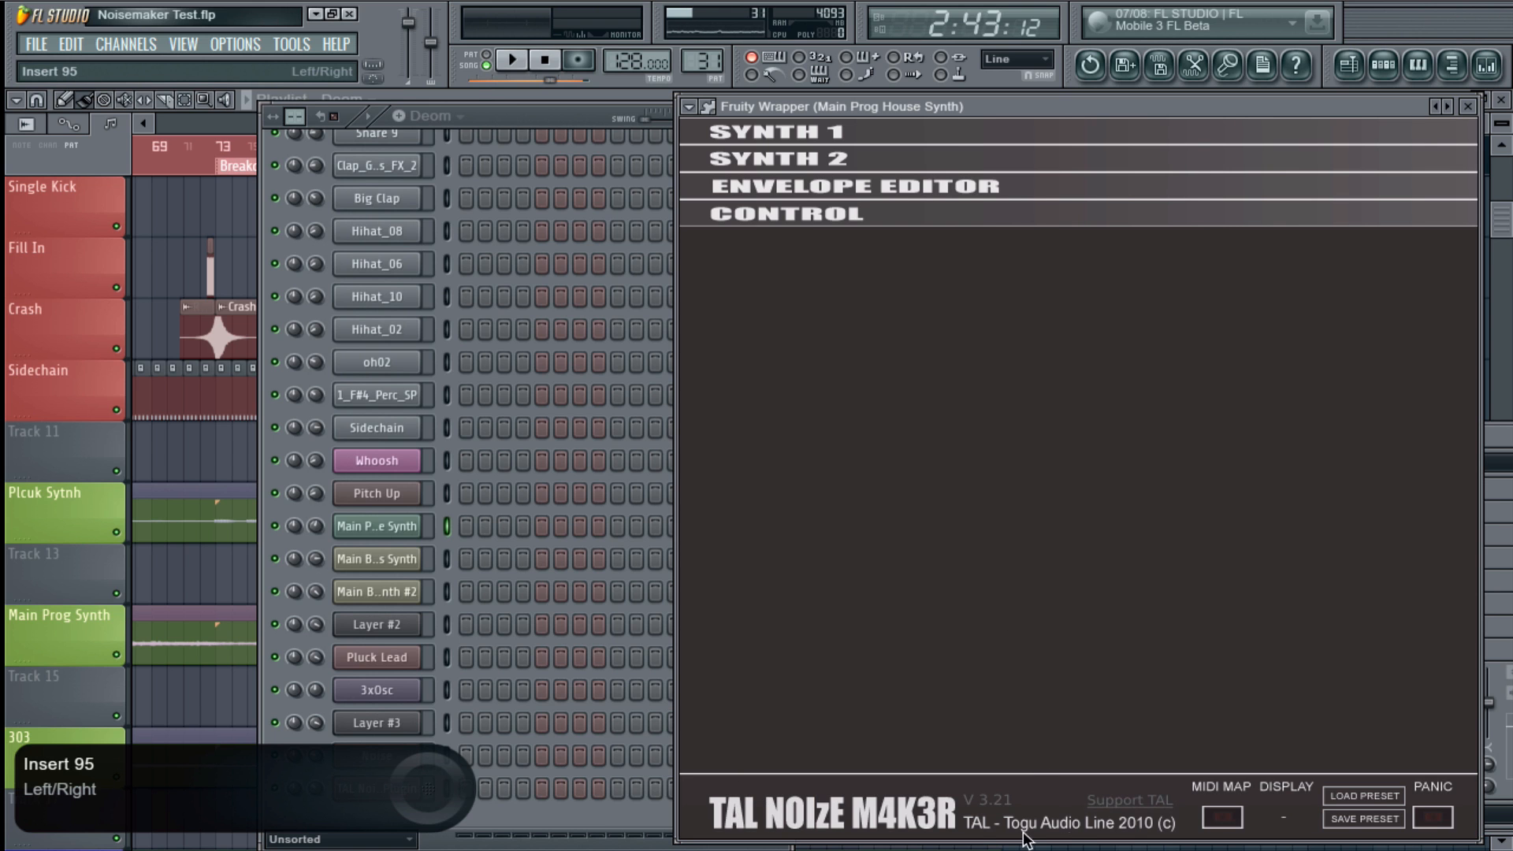
pyautogui.click(1492, 575)
pyautogui.click(1322, 495)
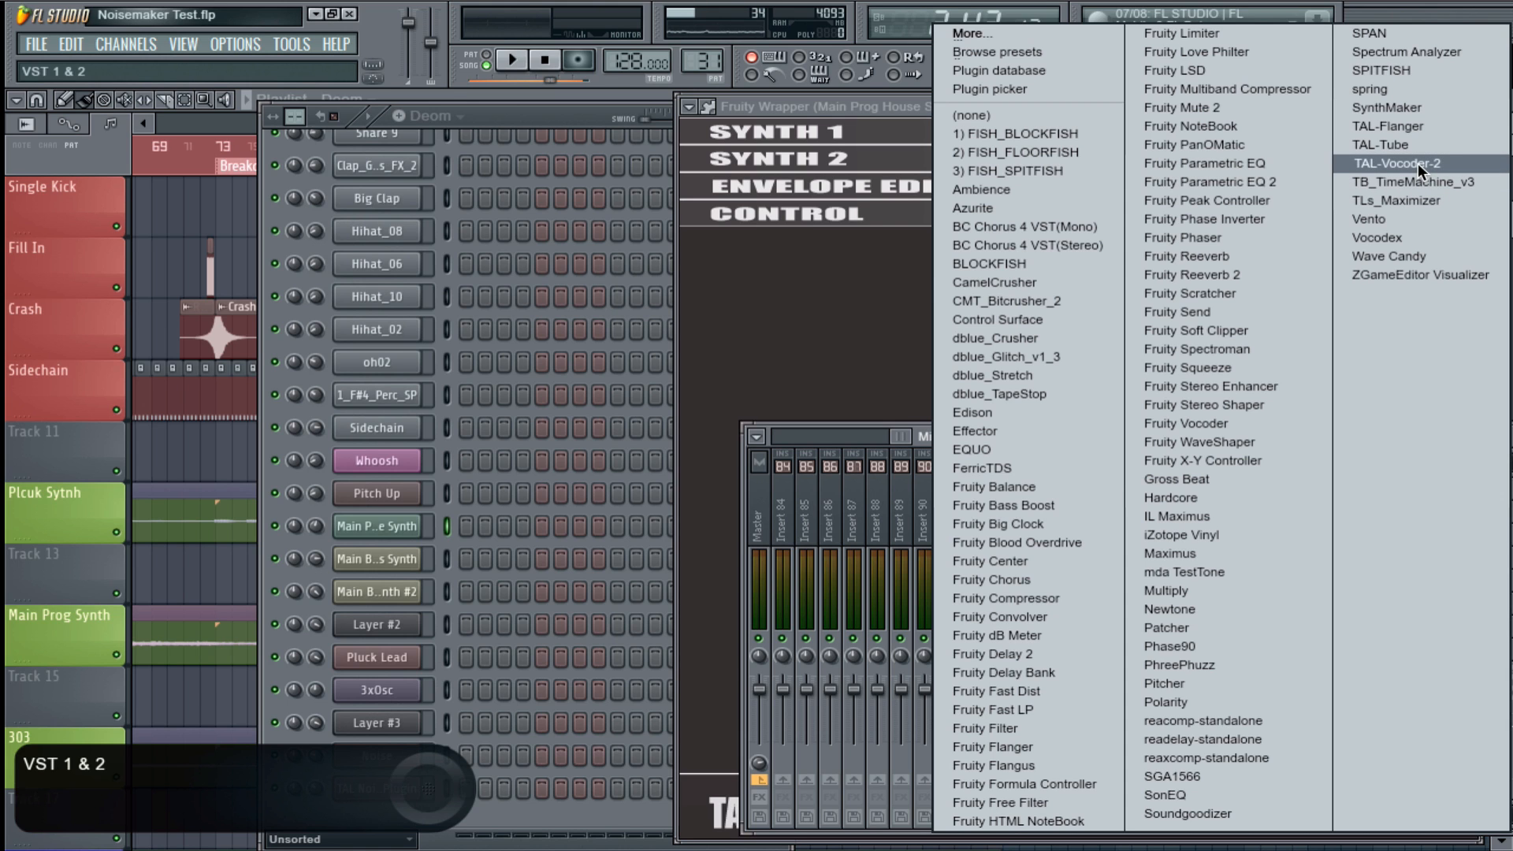
pyautogui.click(838, 298)
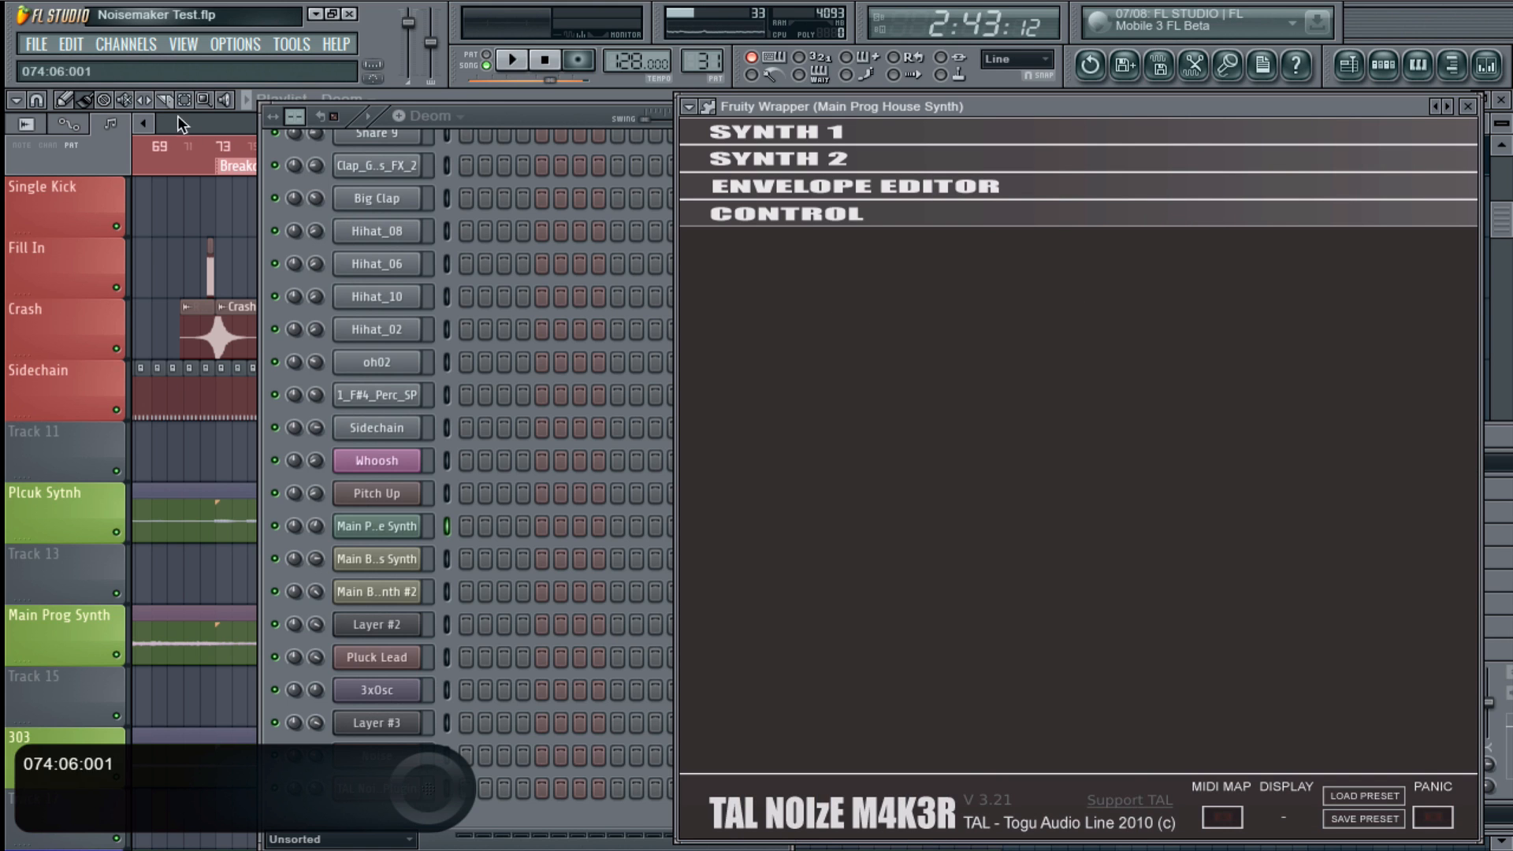
# - View the list of generators that can be added as a new channel, including TAL-NoiseMaker, without adding one
pyautogui.click(129, 45)
pyautogui.moveTo(136, 64)
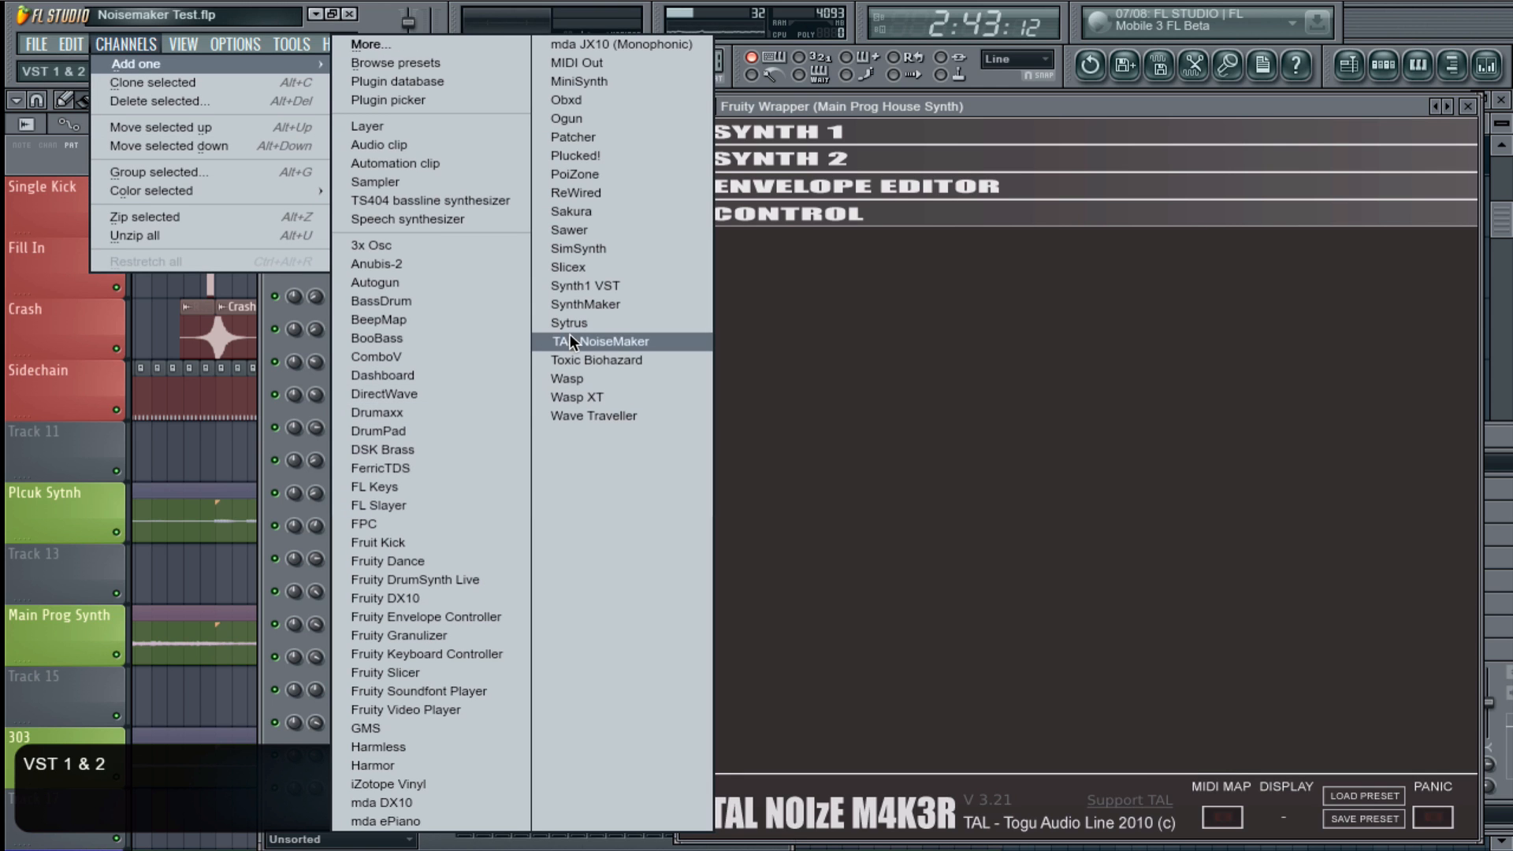
pyautogui.click(694, 342)
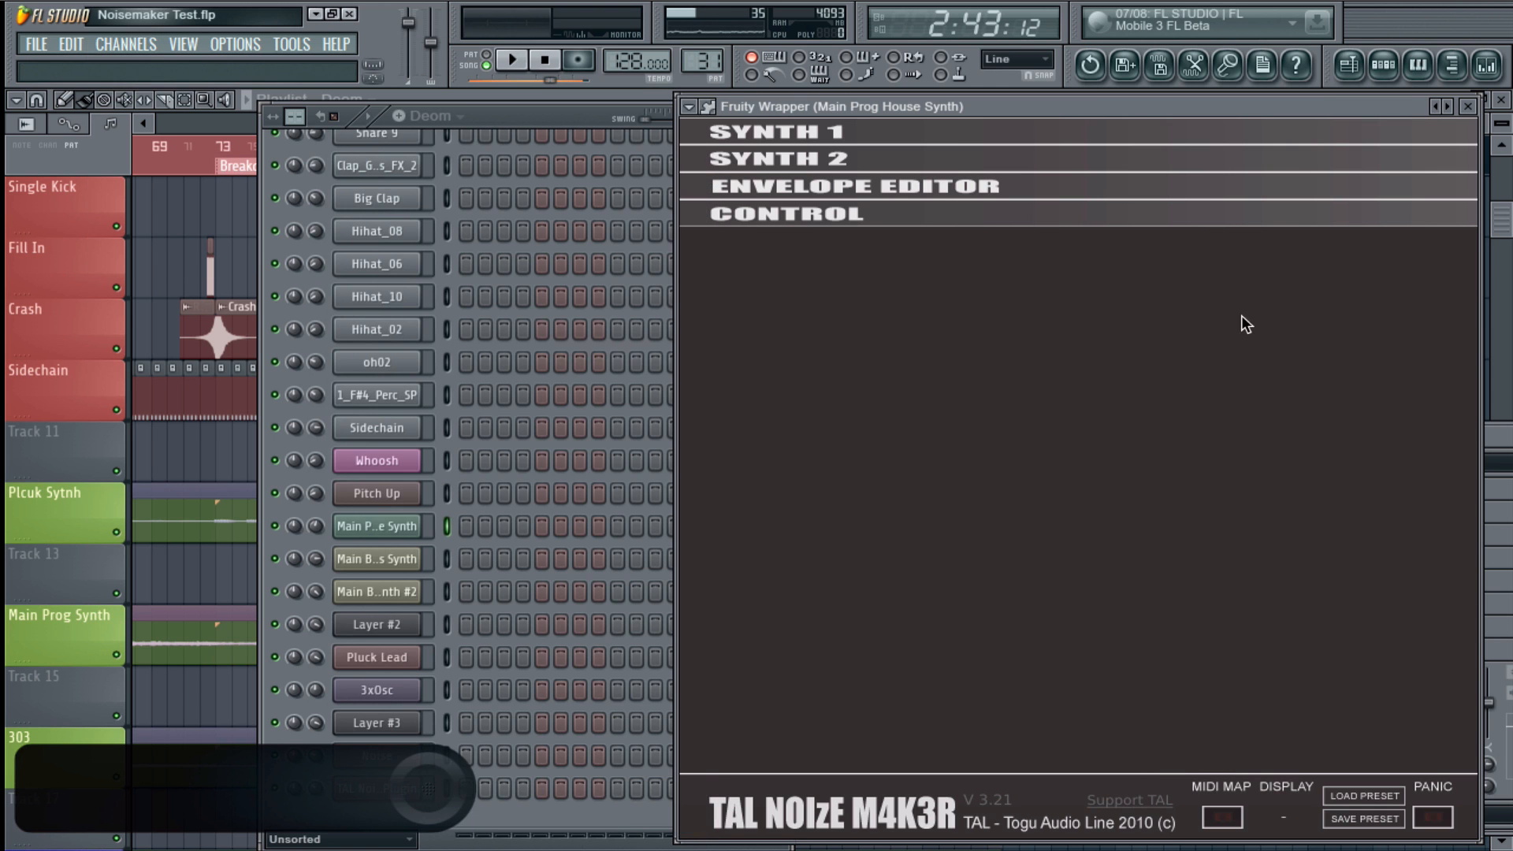
# - Close the Main Prog House Synth plugin window and the mixer, leaving the step sequencer in front of the playlist
pyautogui.click(1467, 106)
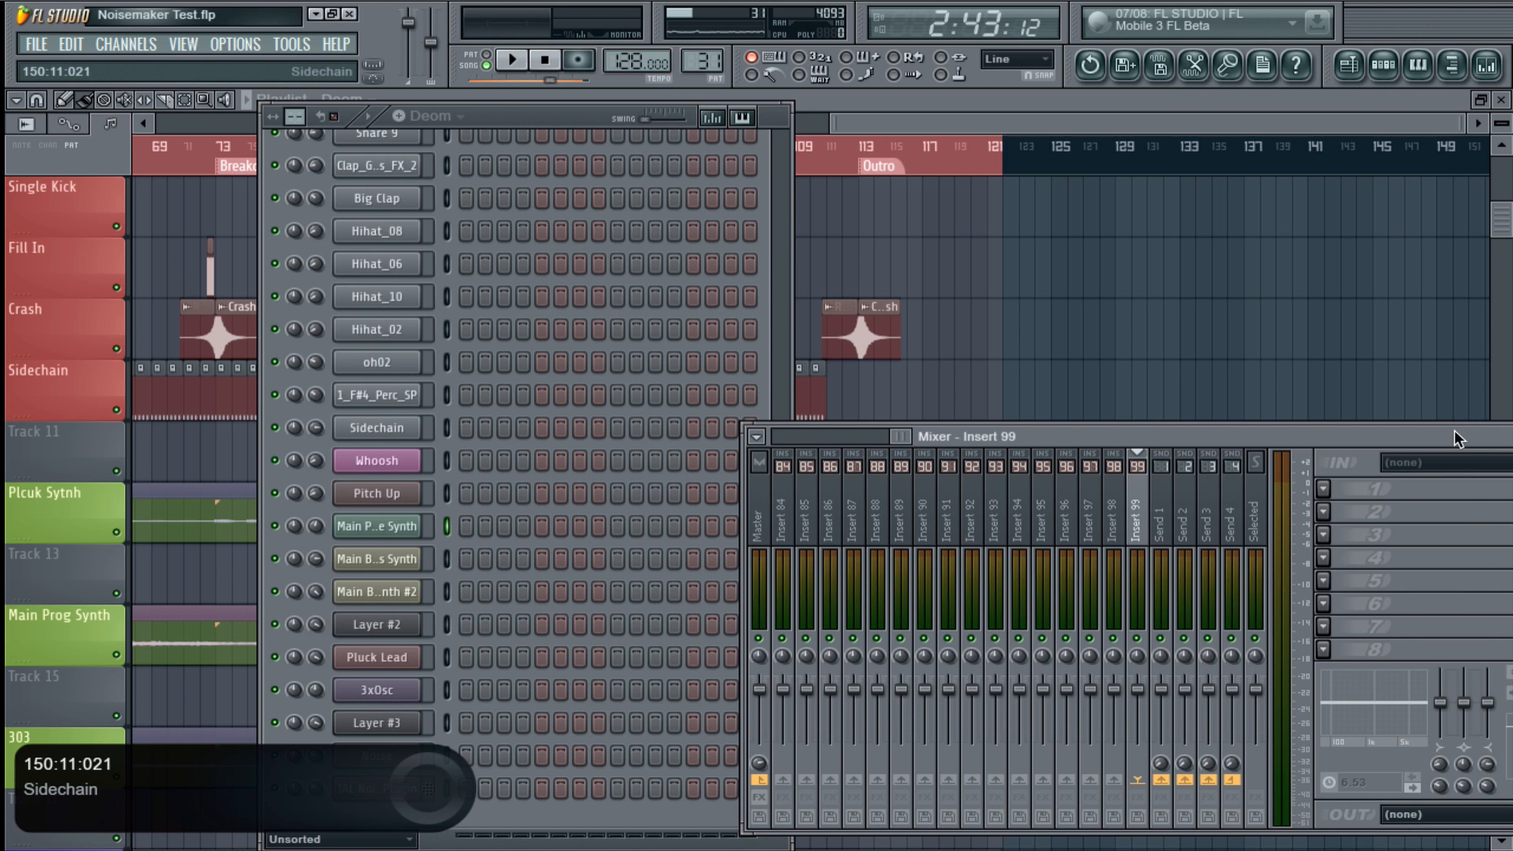
pyautogui.moveTo(1457, 434); pyautogui.dragTo(1055, 303)
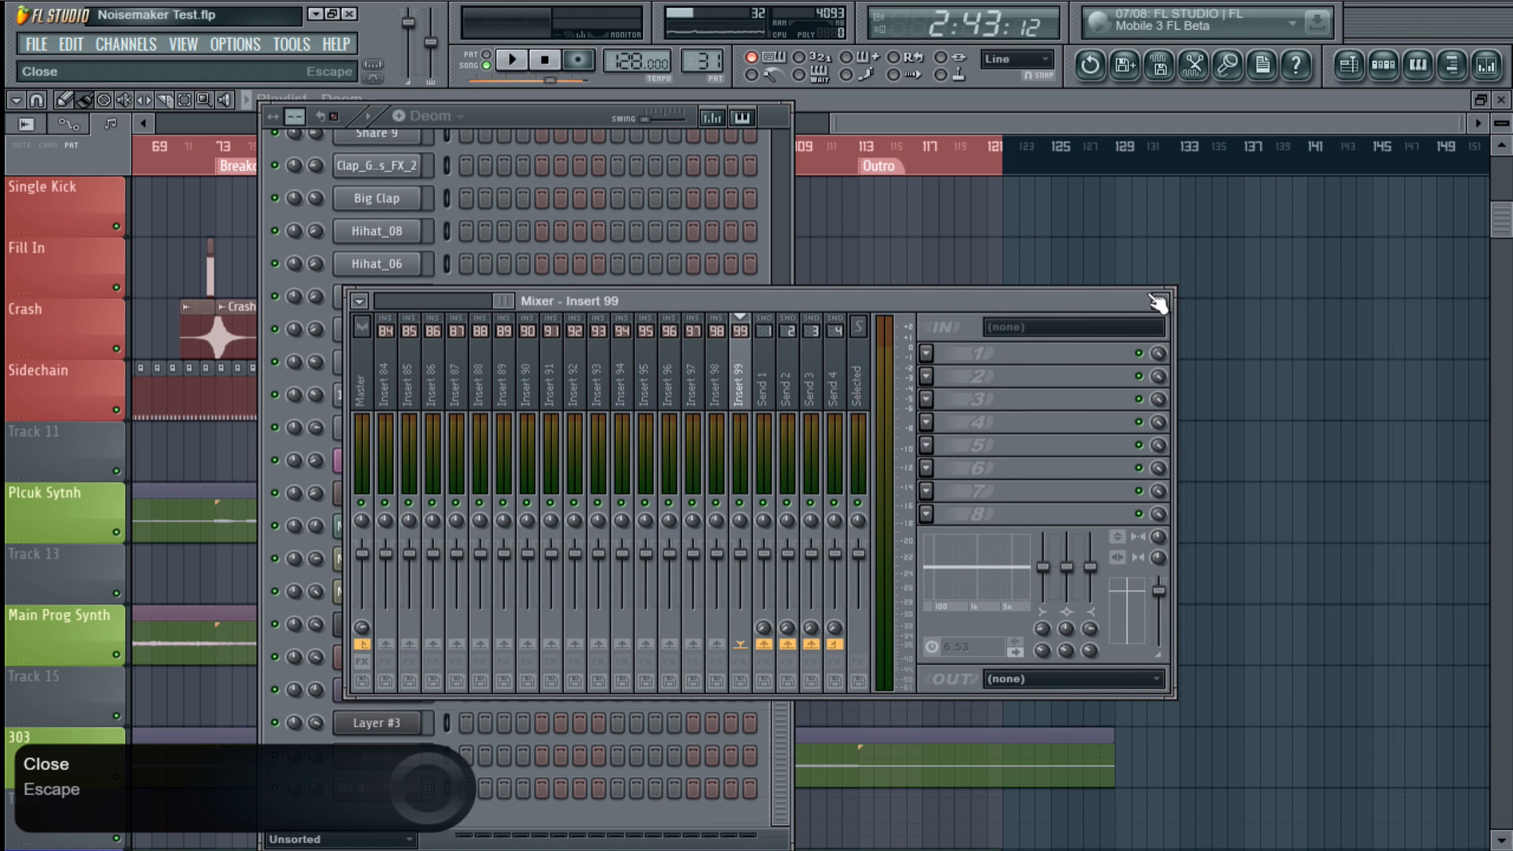
pyautogui.click(1157, 301)
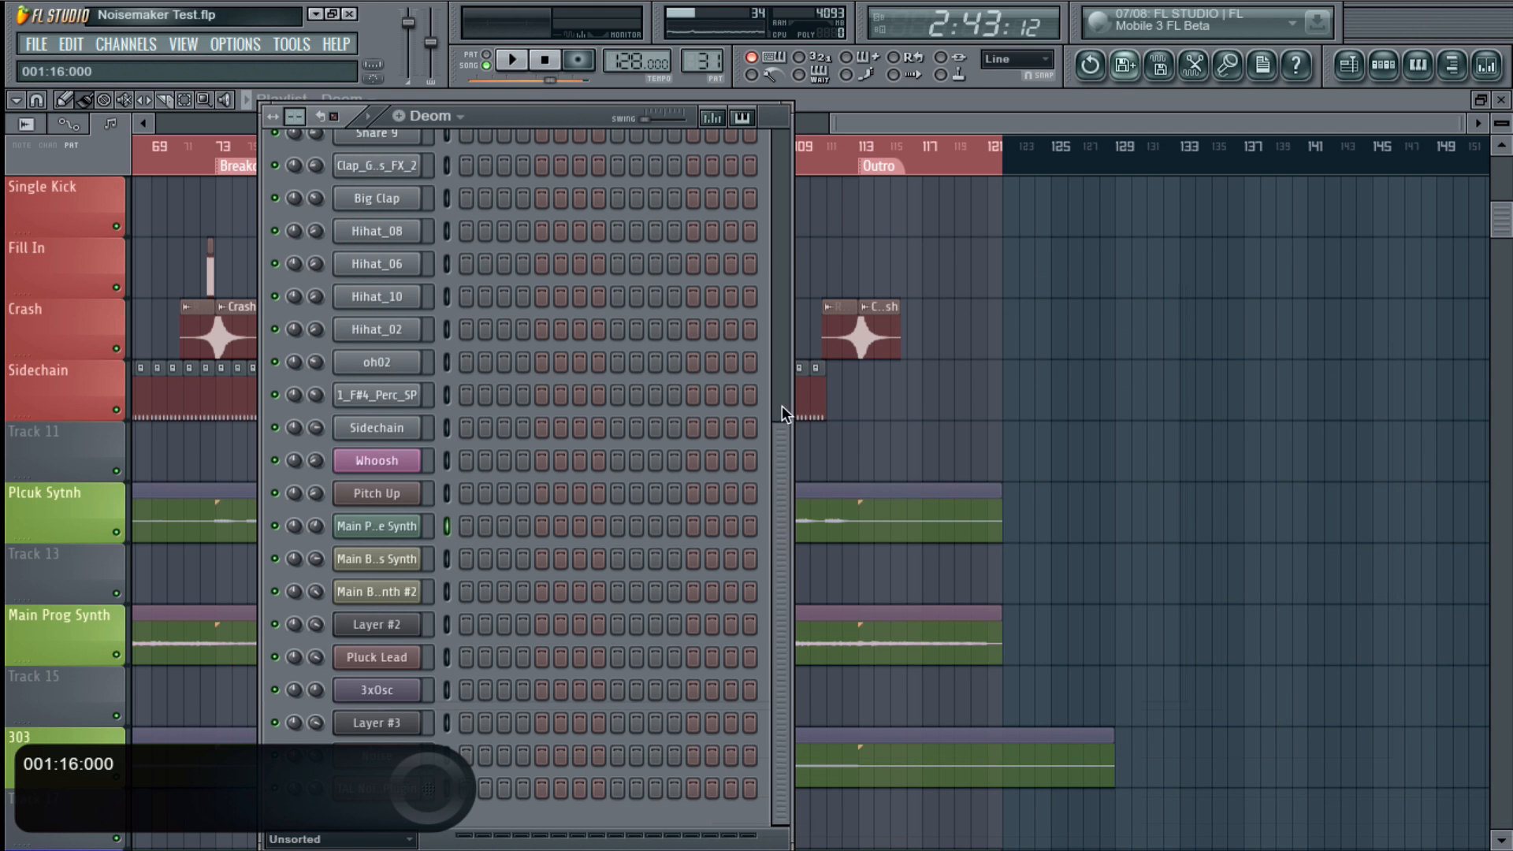
pyautogui.moveTo(782, 405); pyautogui.dragTo(799, 647)
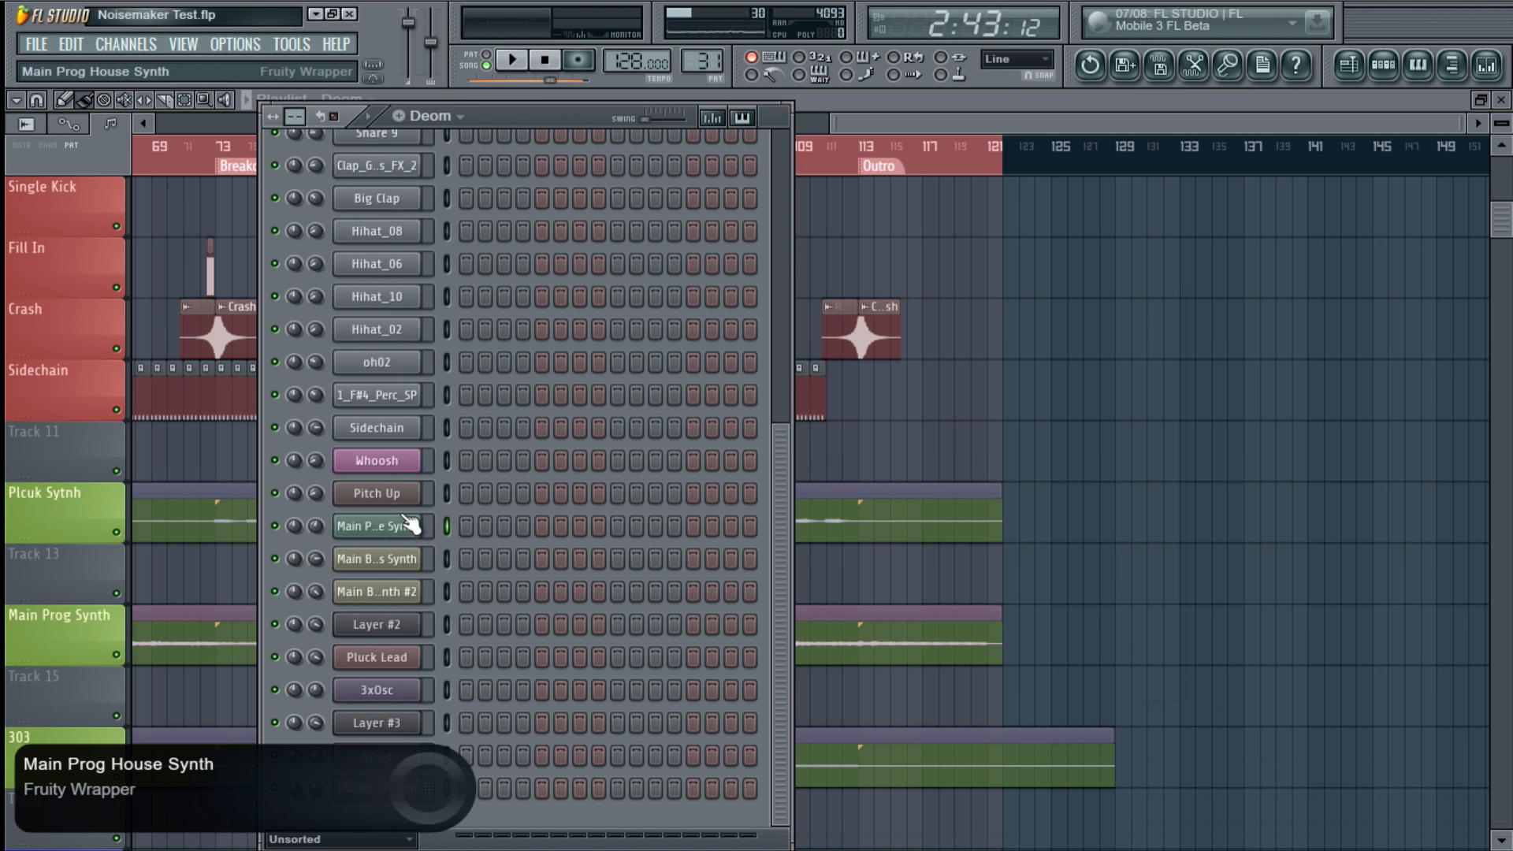
# - Examine the full song arrangement in the playlist, from the Tester section to the Outro and from the drum tracks to the bassline
pyautogui.press('F6')
pyautogui.moveTo(1281, 119); pyautogui.dragTo(1020, 126)
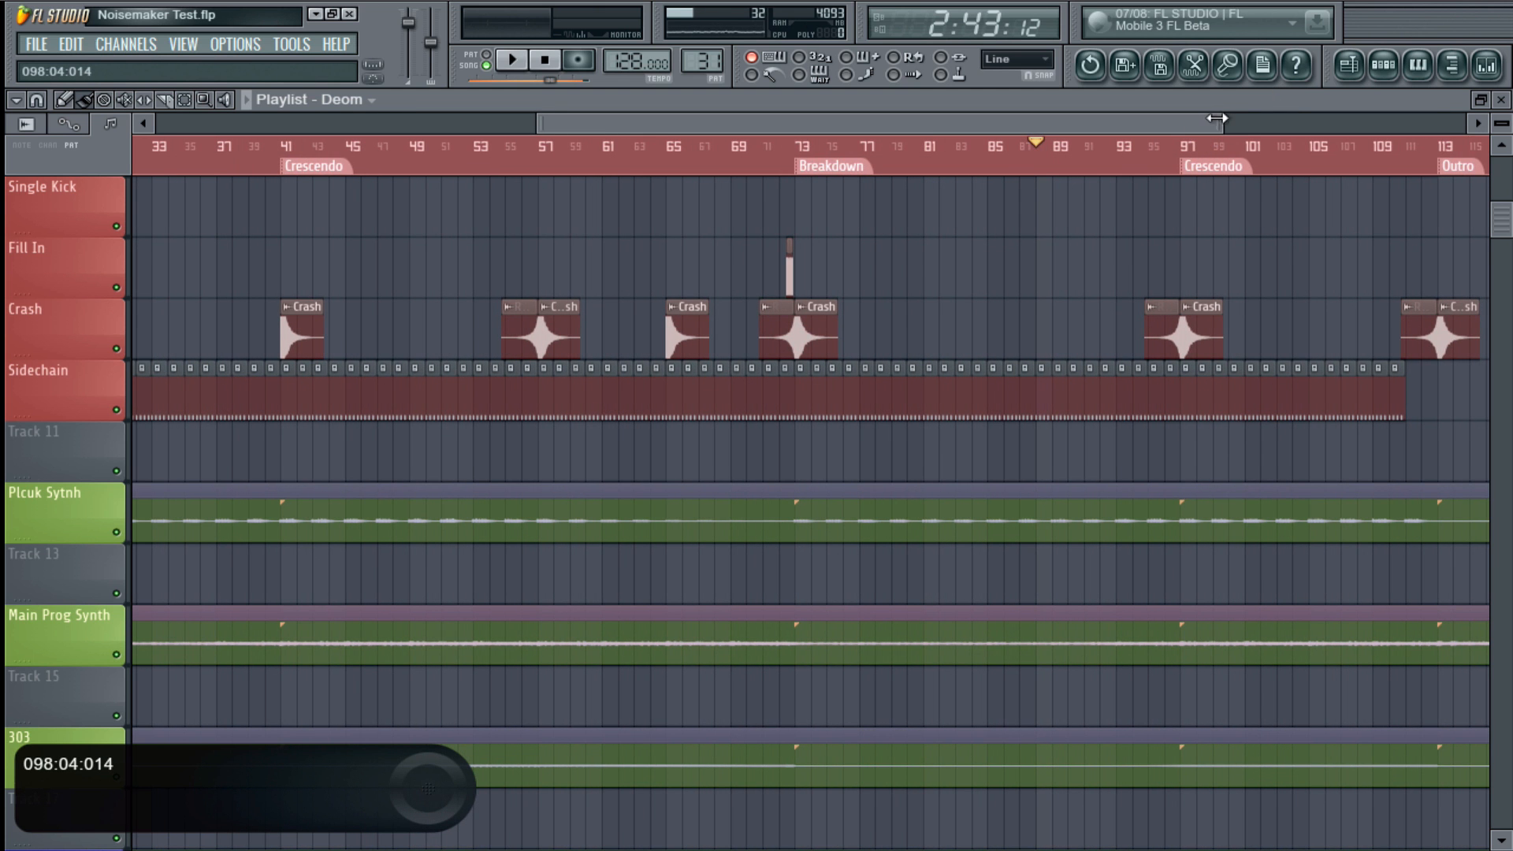
pyautogui.moveTo(1217, 118); pyautogui.dragTo(1462, 120)
pyautogui.moveTo(539, 122); pyautogui.dragTo(142, 123)
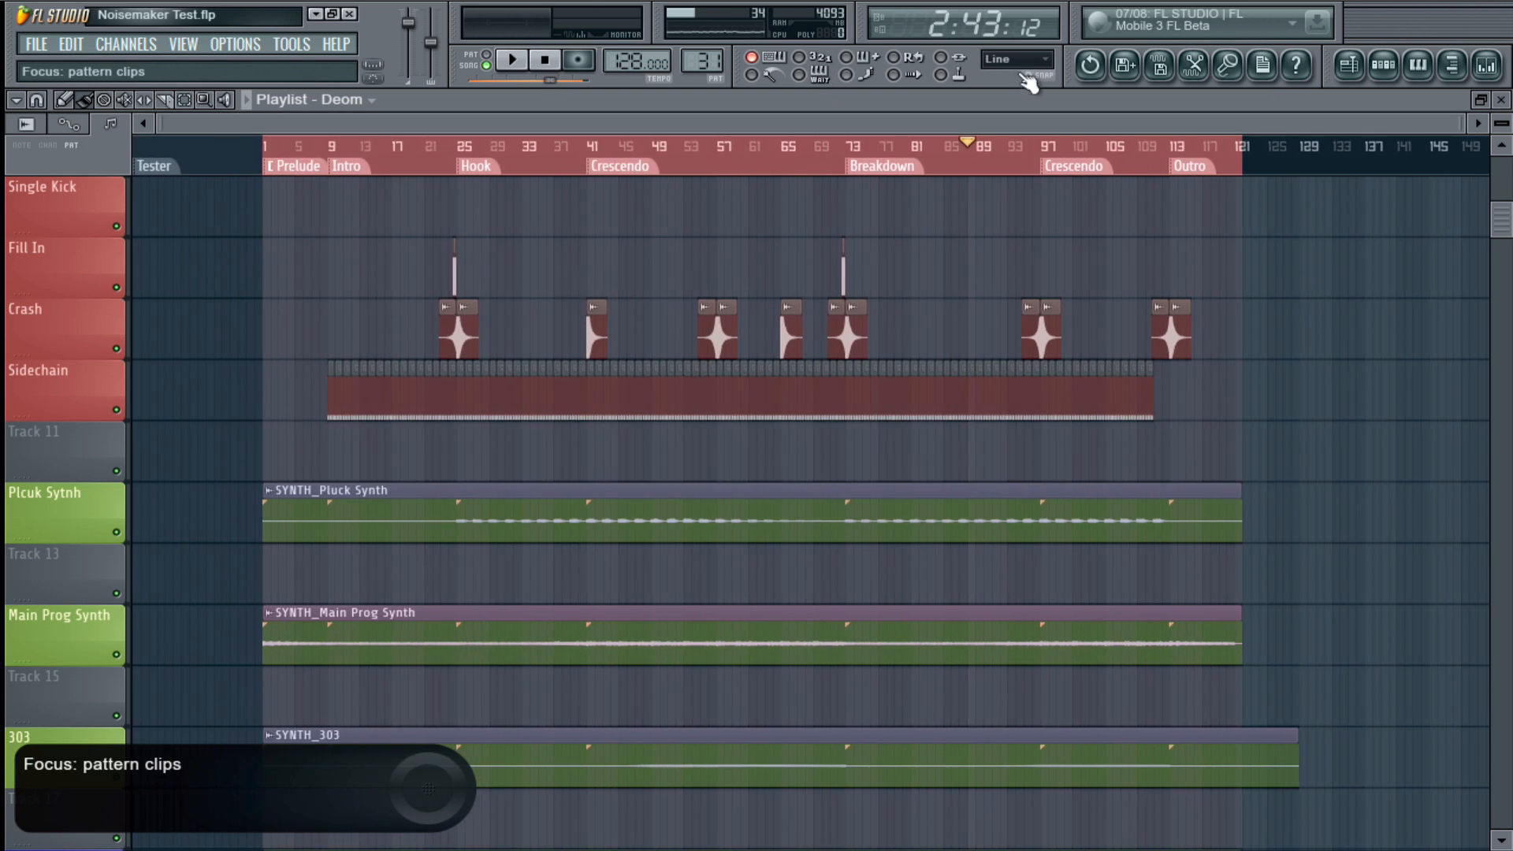
pyautogui.scroll(6, 1226, 307)
pyautogui.scroll(-11, 1249, 394)
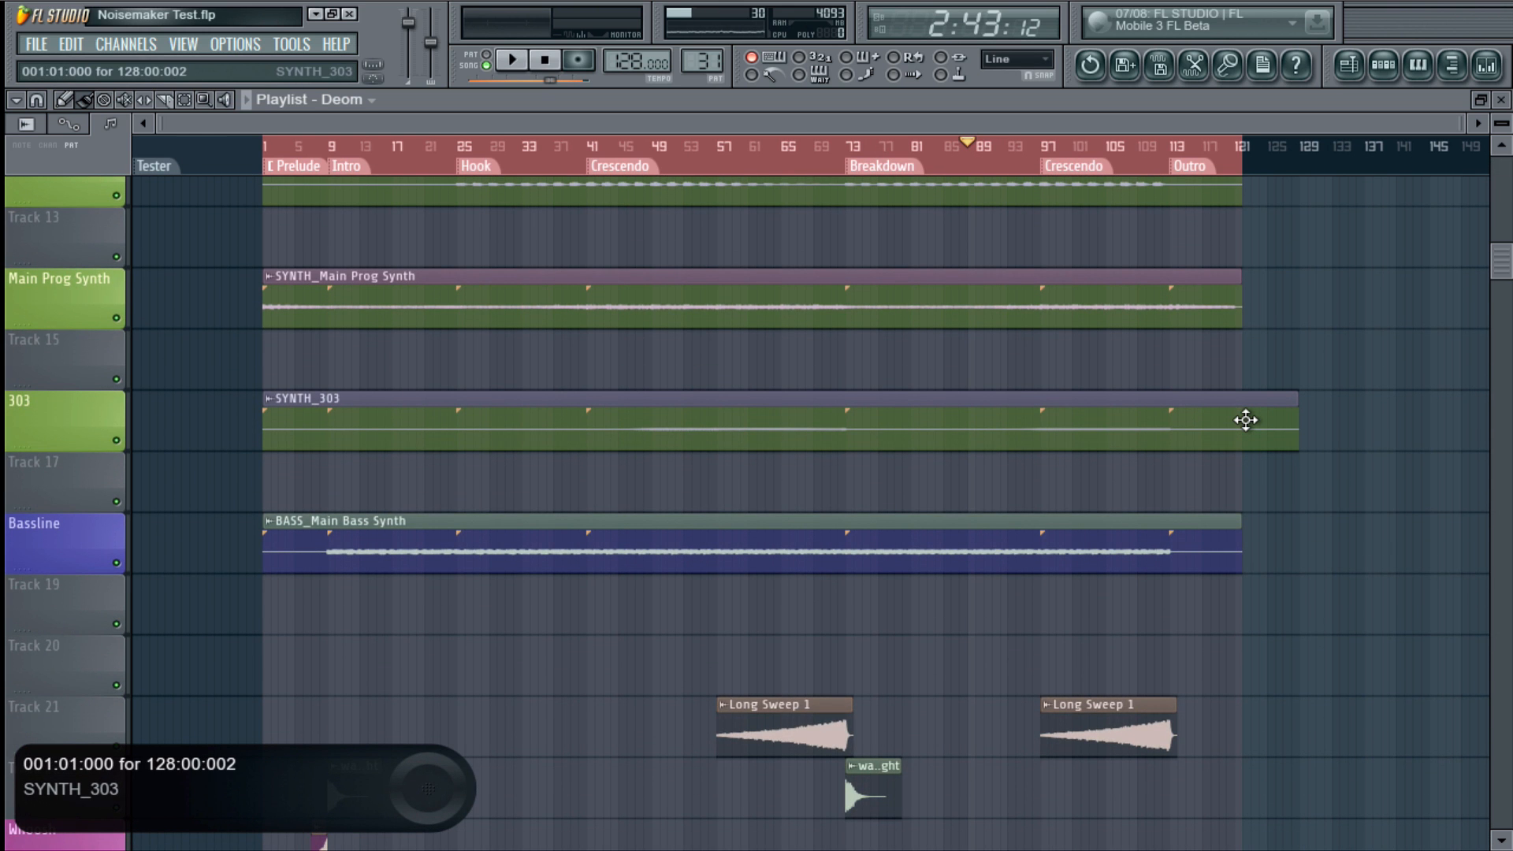
pyautogui.scroll(6, 1253, 420)
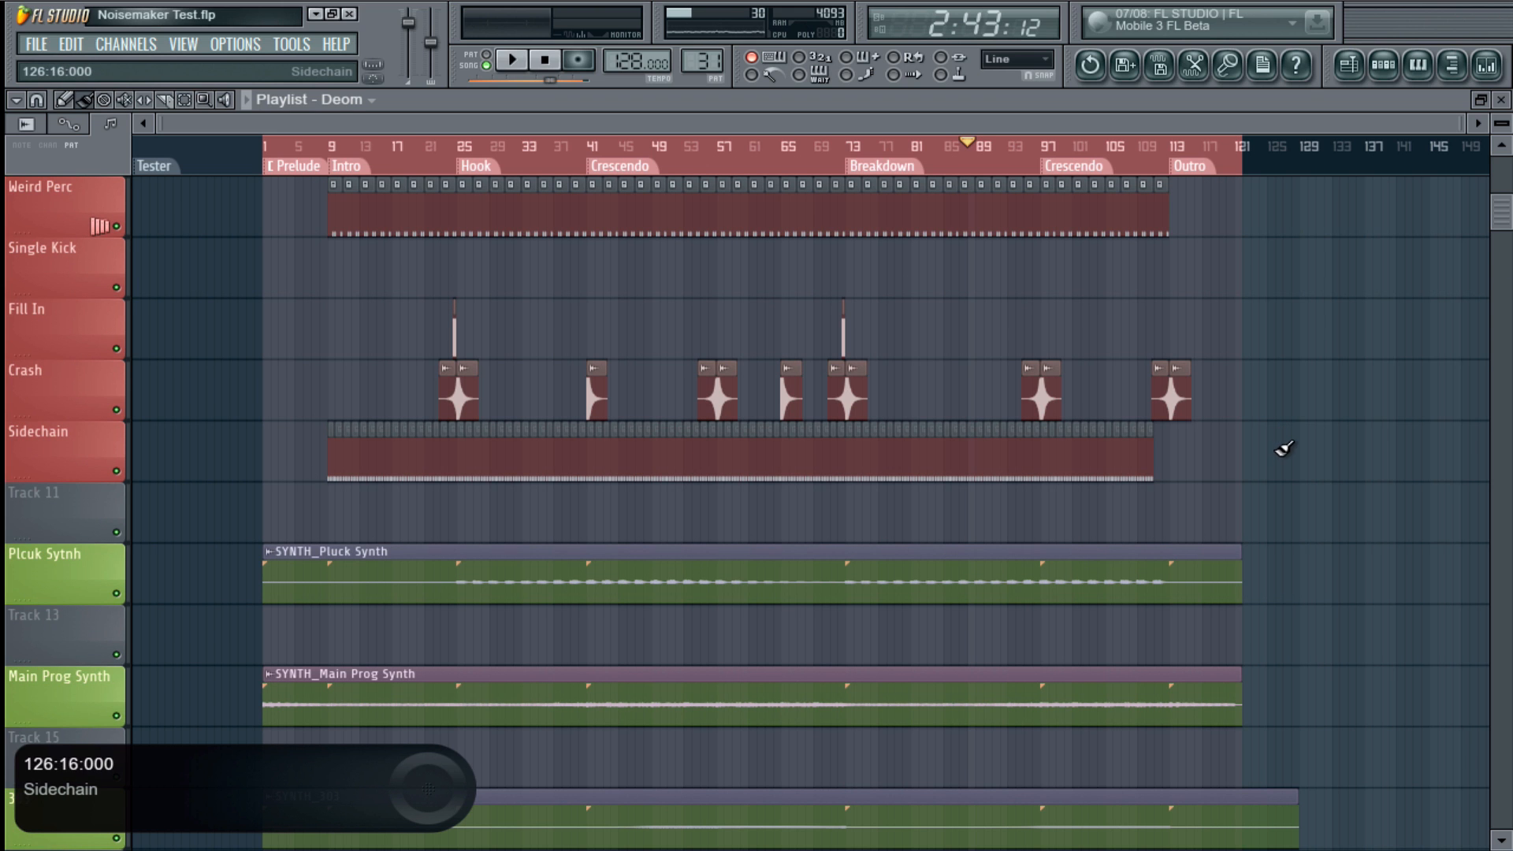
pyautogui.scroll(-3, 1285, 447)
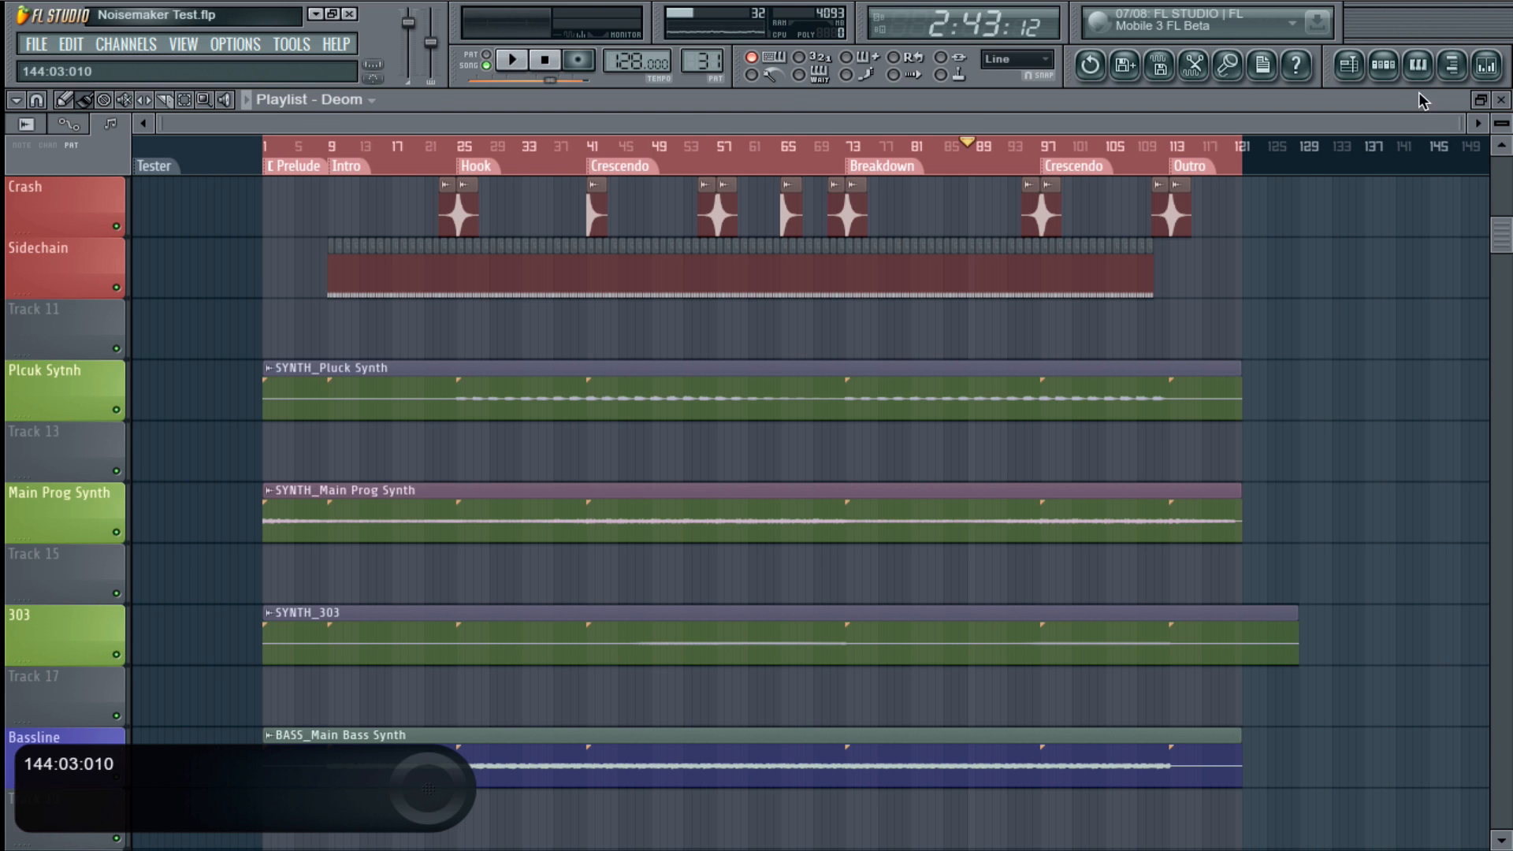
# - Open the TAL NoiseMaker Plugin channel's plugin window from the step sequencer and collapse its Synth 1 section
pyautogui.click(1385, 67)
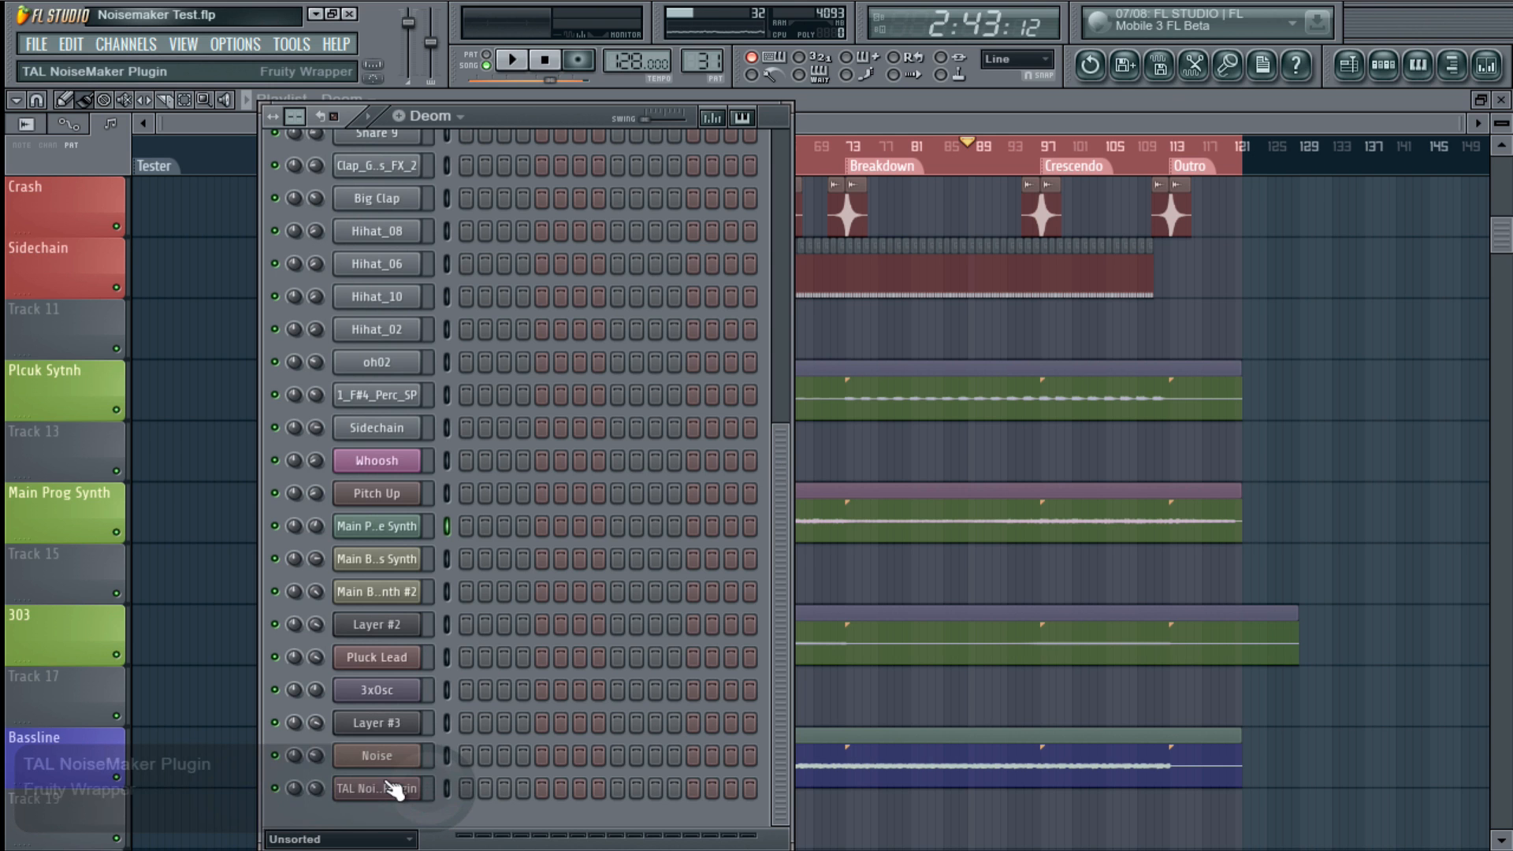
pyautogui.click(394, 789)
pyautogui.click(468, 142)
pyautogui.click(469, 118)
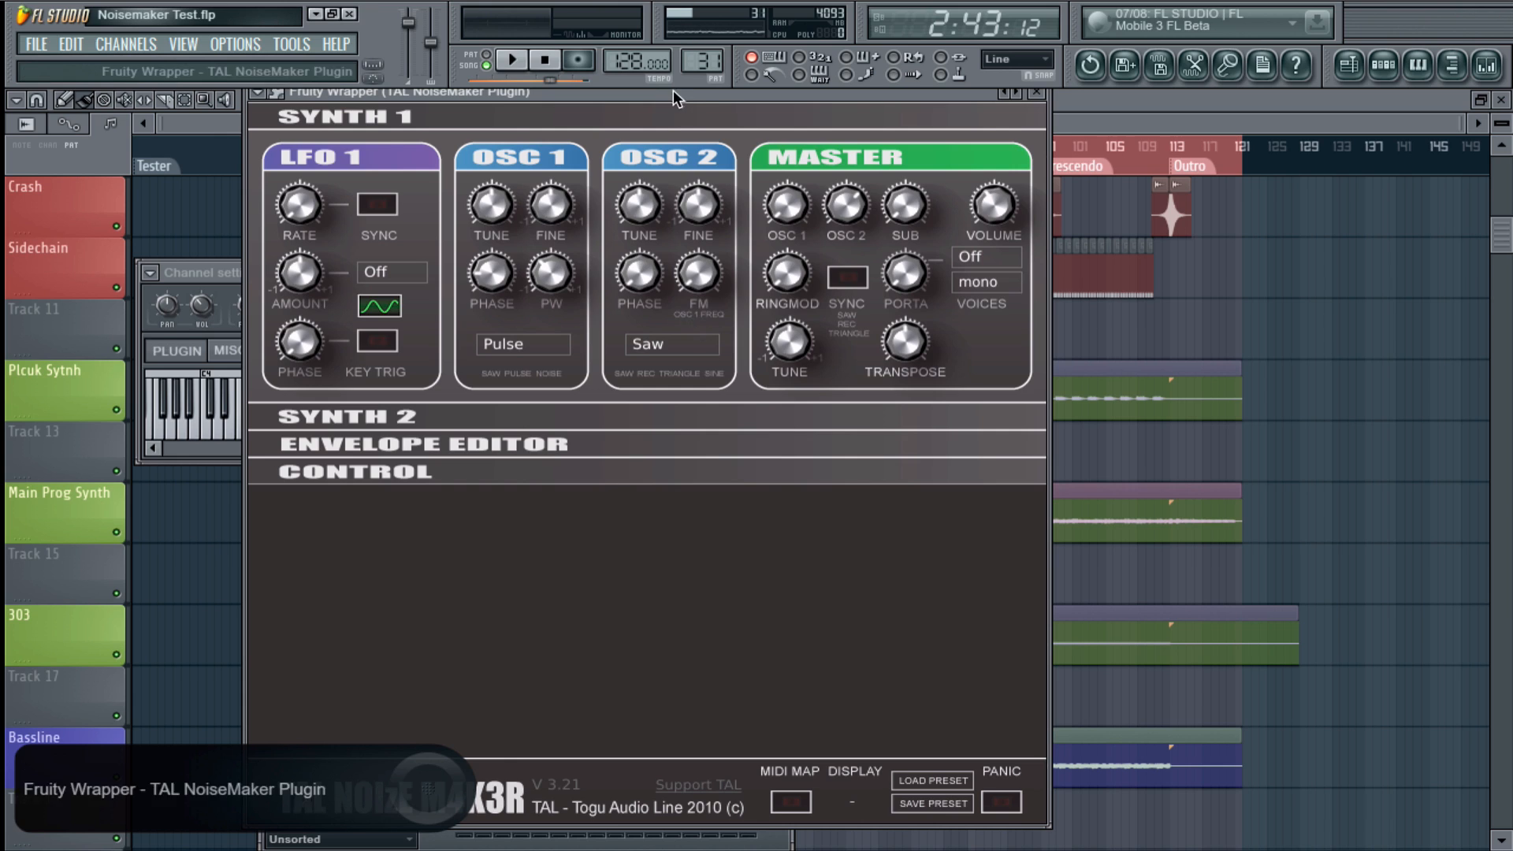
pyautogui.click(665, 115)
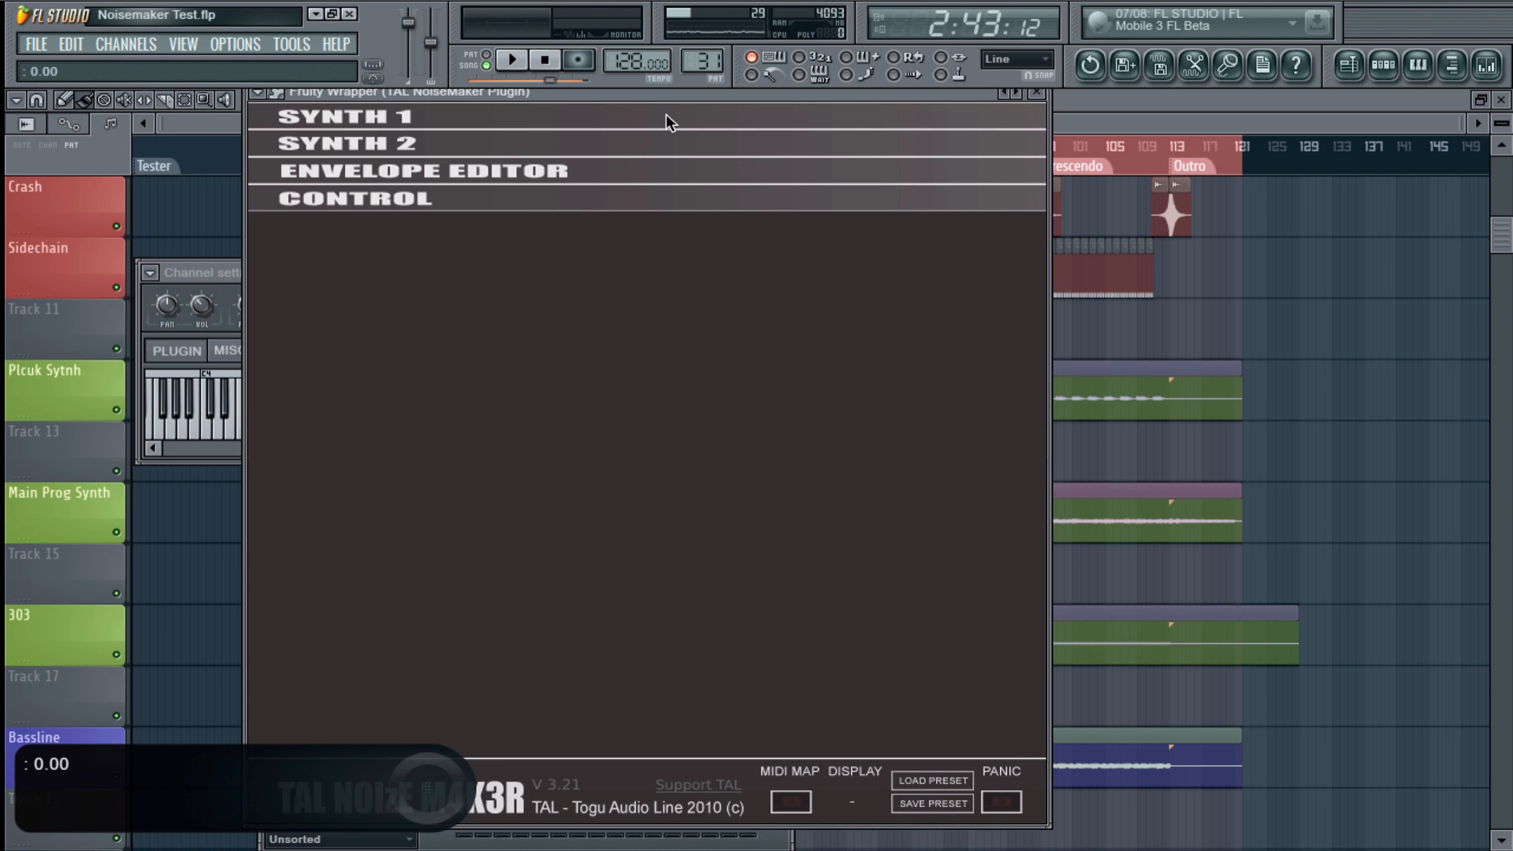
# - Return to the playlist and review its drum, synth, bassline and effect tracks
pyautogui.rightClick(1379, 331)
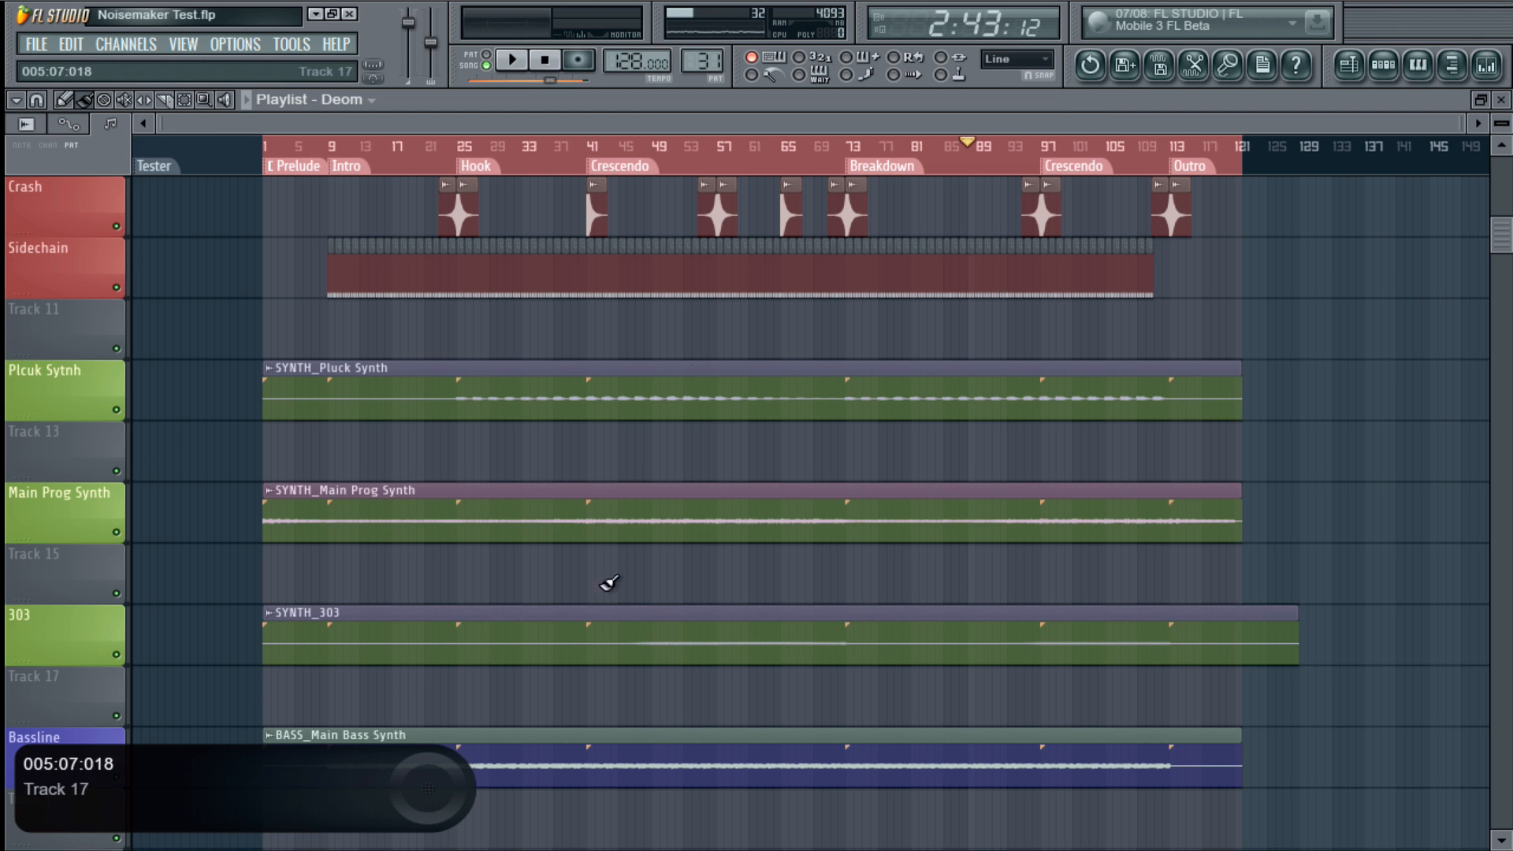
pyautogui.scroll(-1, 846, 526)
pyautogui.scroll(-2, 846, 526)
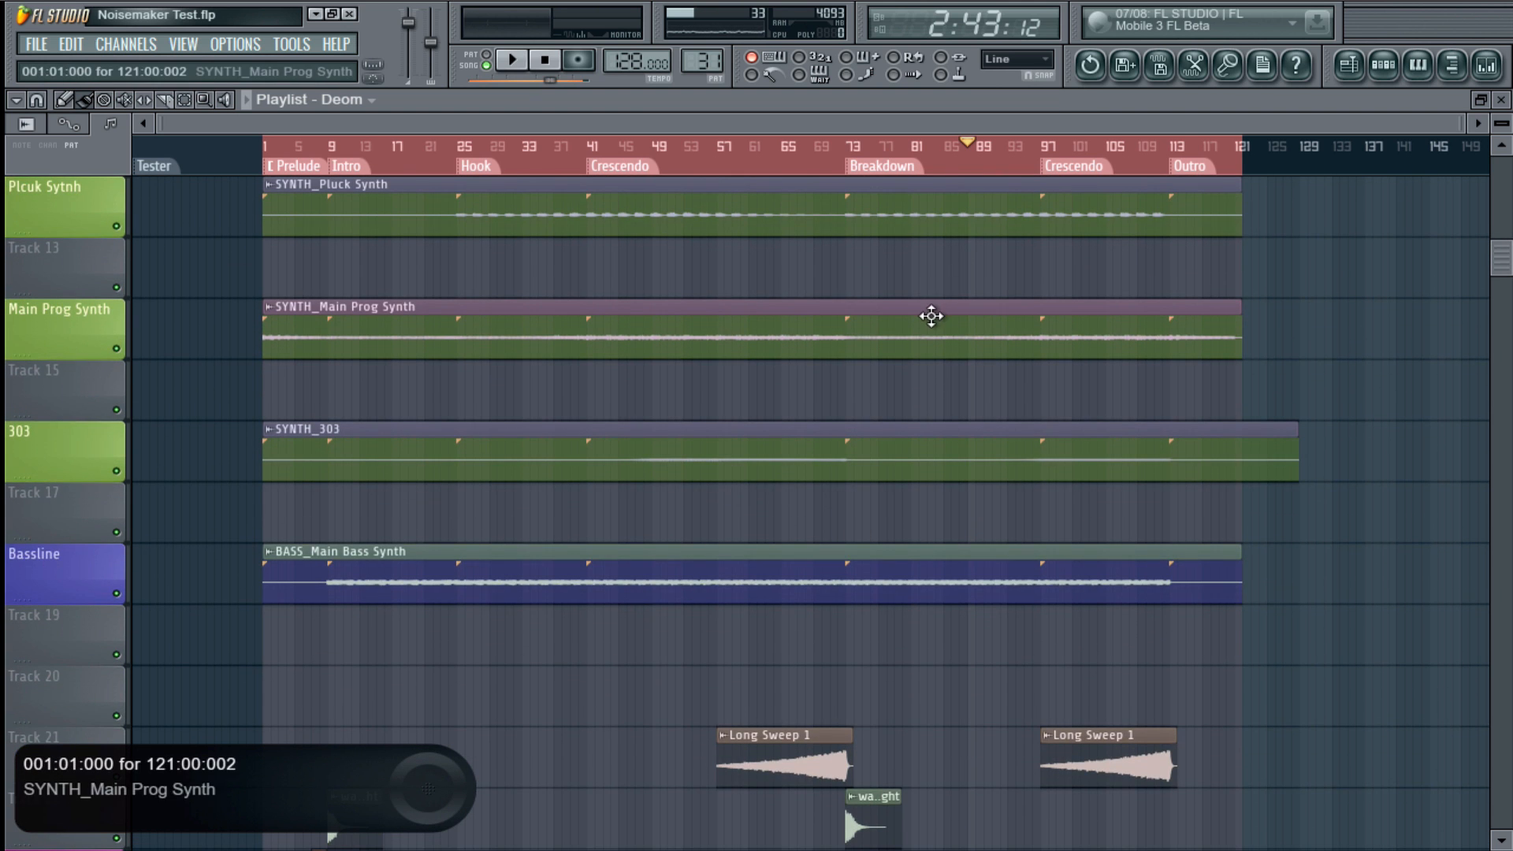
pyautogui.scroll(2, 929, 314)
pyautogui.scroll(3, 1208, 331)
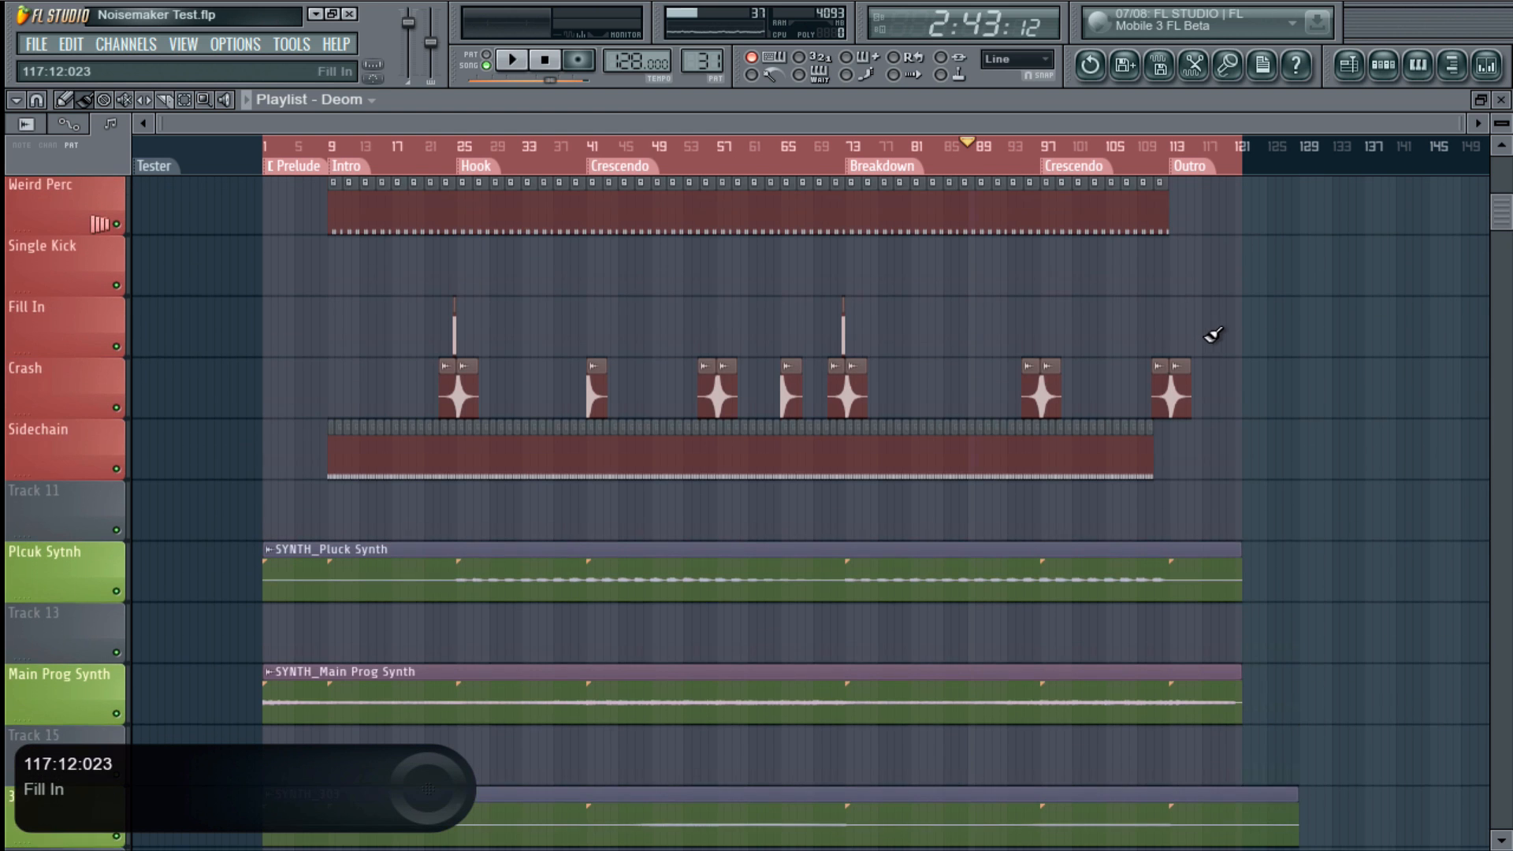
pyautogui.scroll(4, 1186, 279)
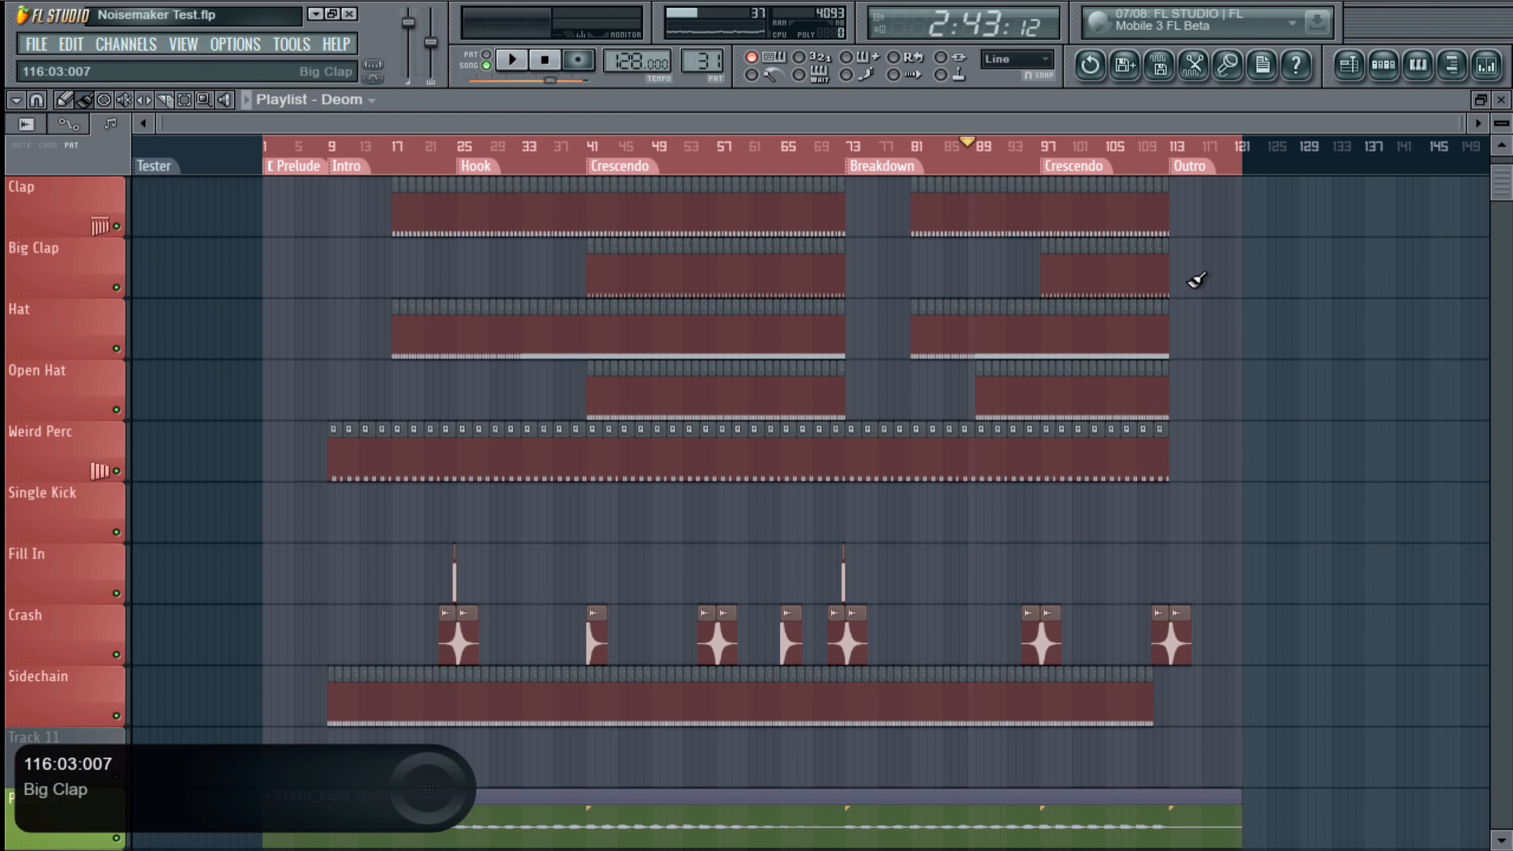
pyautogui.scroll(-1, 1205, 280)
pyautogui.scroll(-2, 1207, 282)
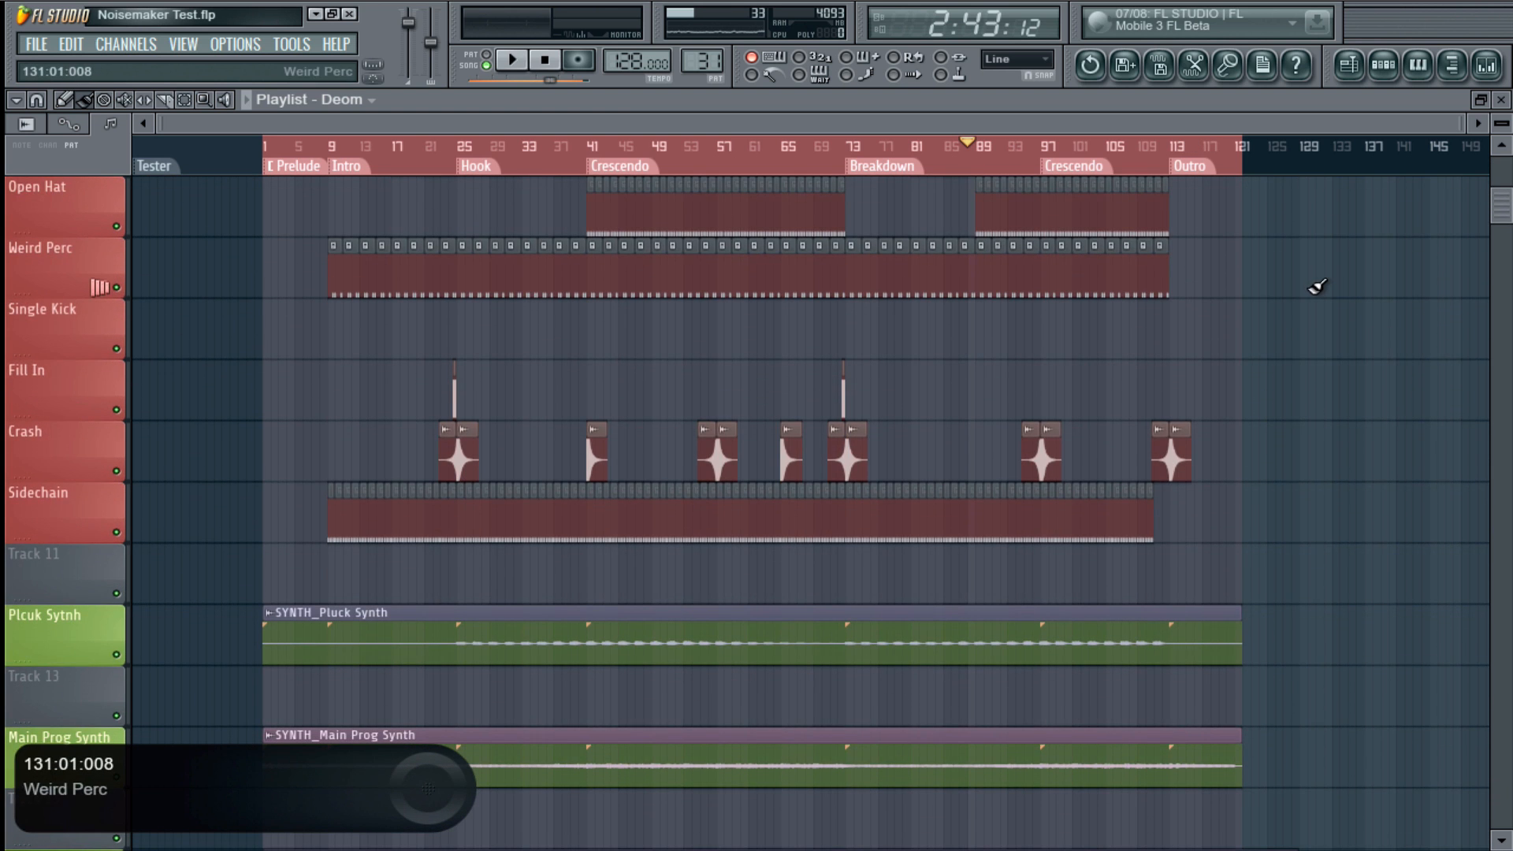
pyautogui.scroll(-7, 1314, 284)
pyautogui.scroll(-1, 1318, 287)
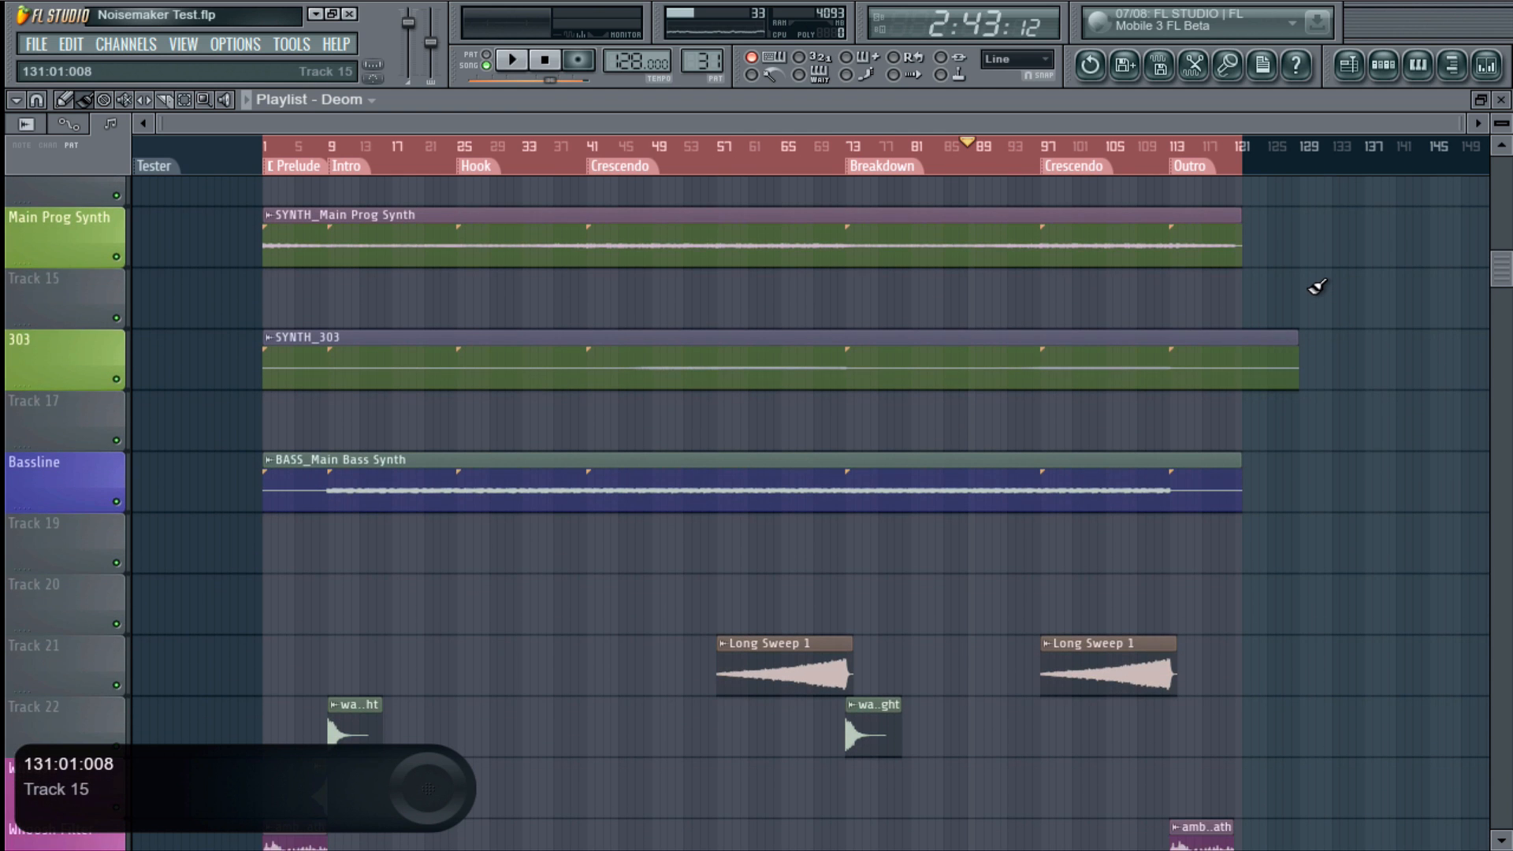
pyautogui.scroll(-7, 1320, 288)
pyautogui.scroll(7, 1320, 288)
# - Show the step sequencer and open the plugin window of the Main Prog House Synth channel
pyautogui.click(1385, 65)
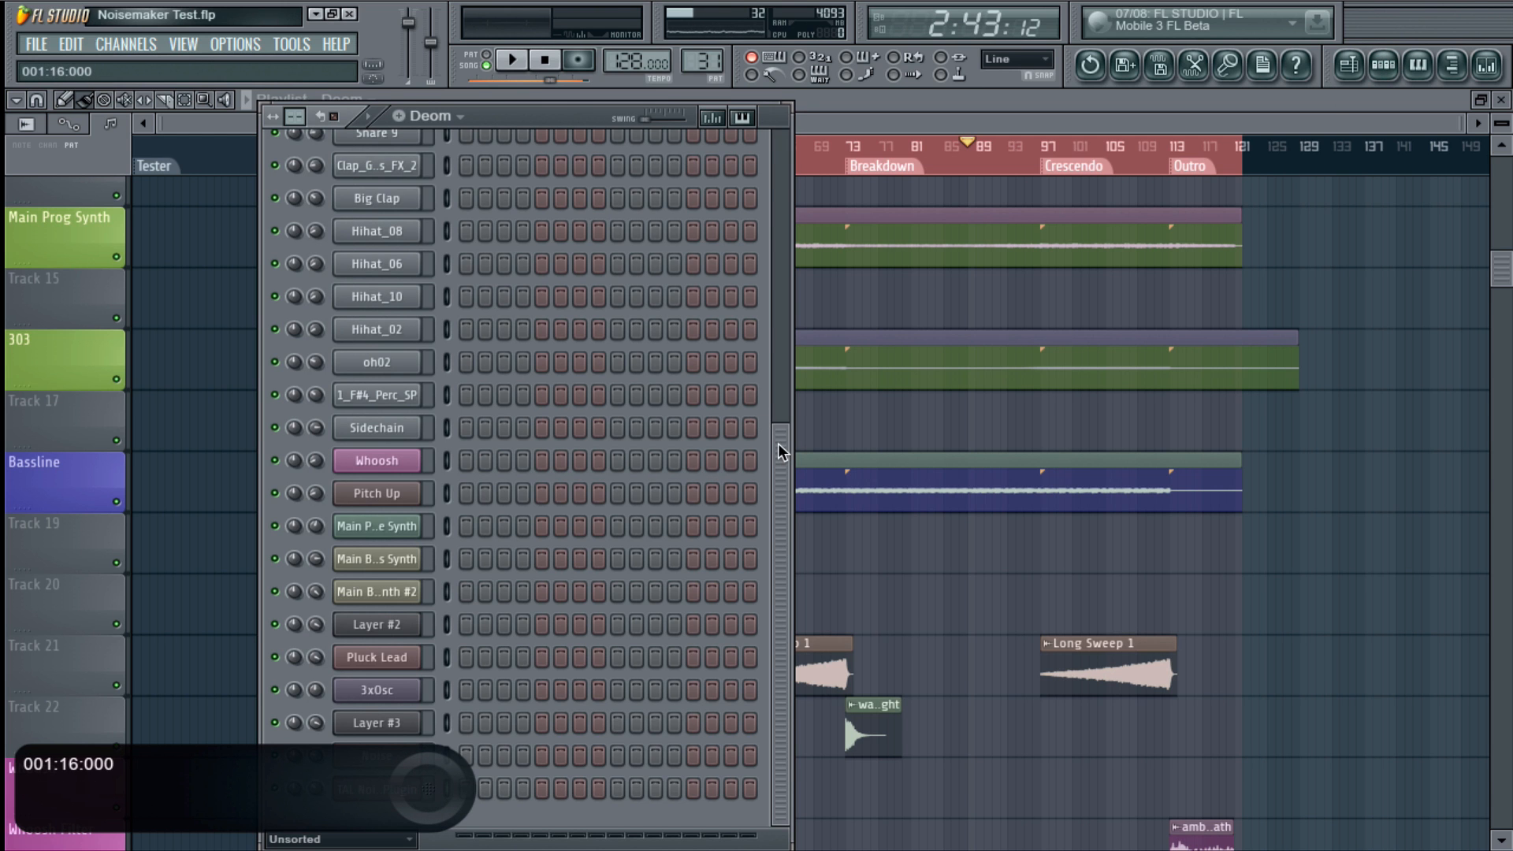
pyautogui.rightClick(651, 566)
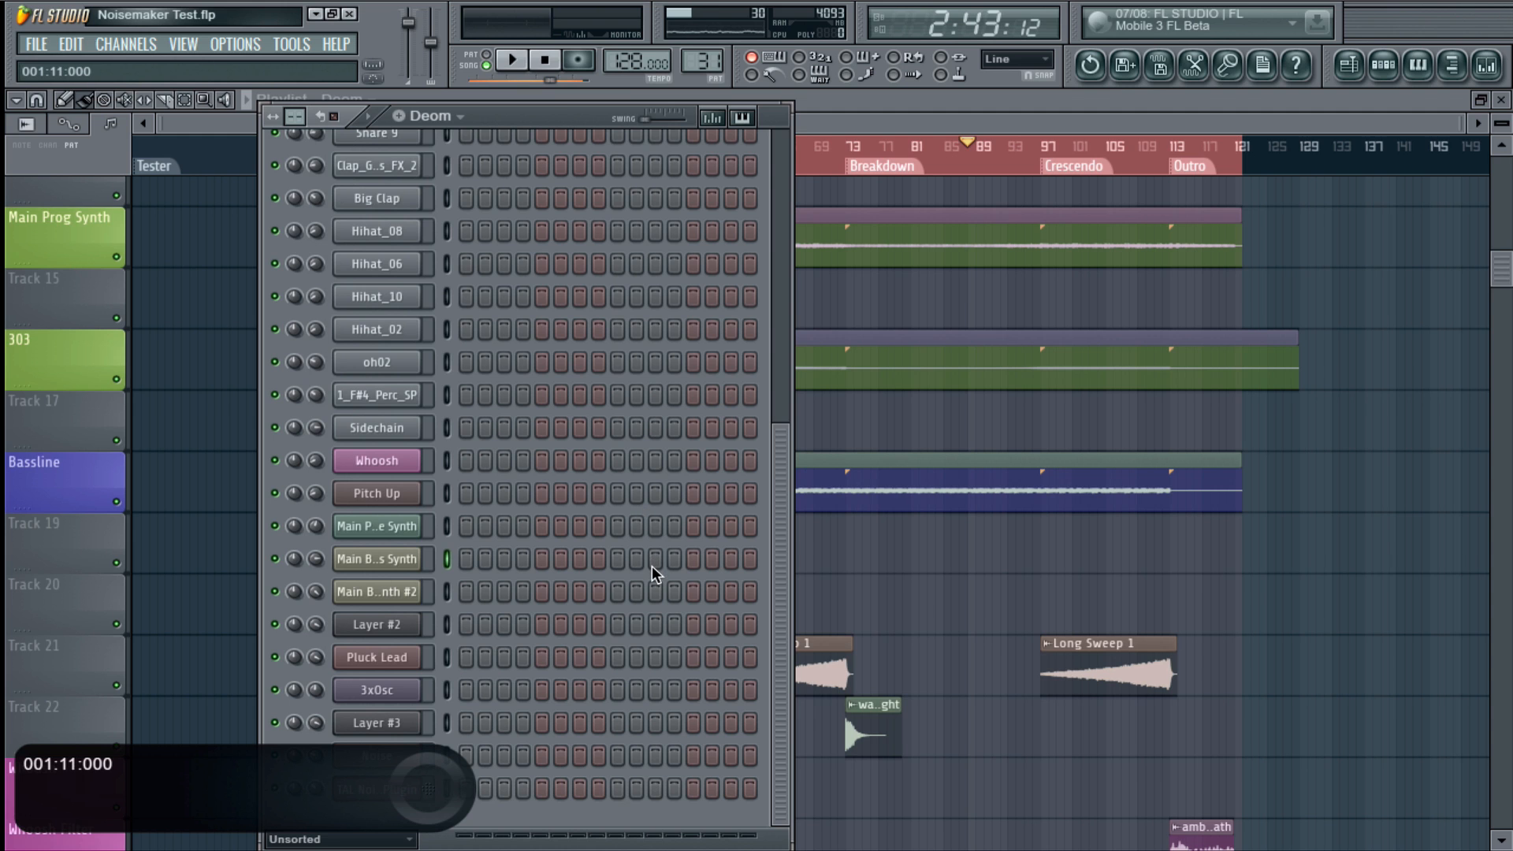
pyautogui.click(386, 527)
pyautogui.rightClick(579, 398)
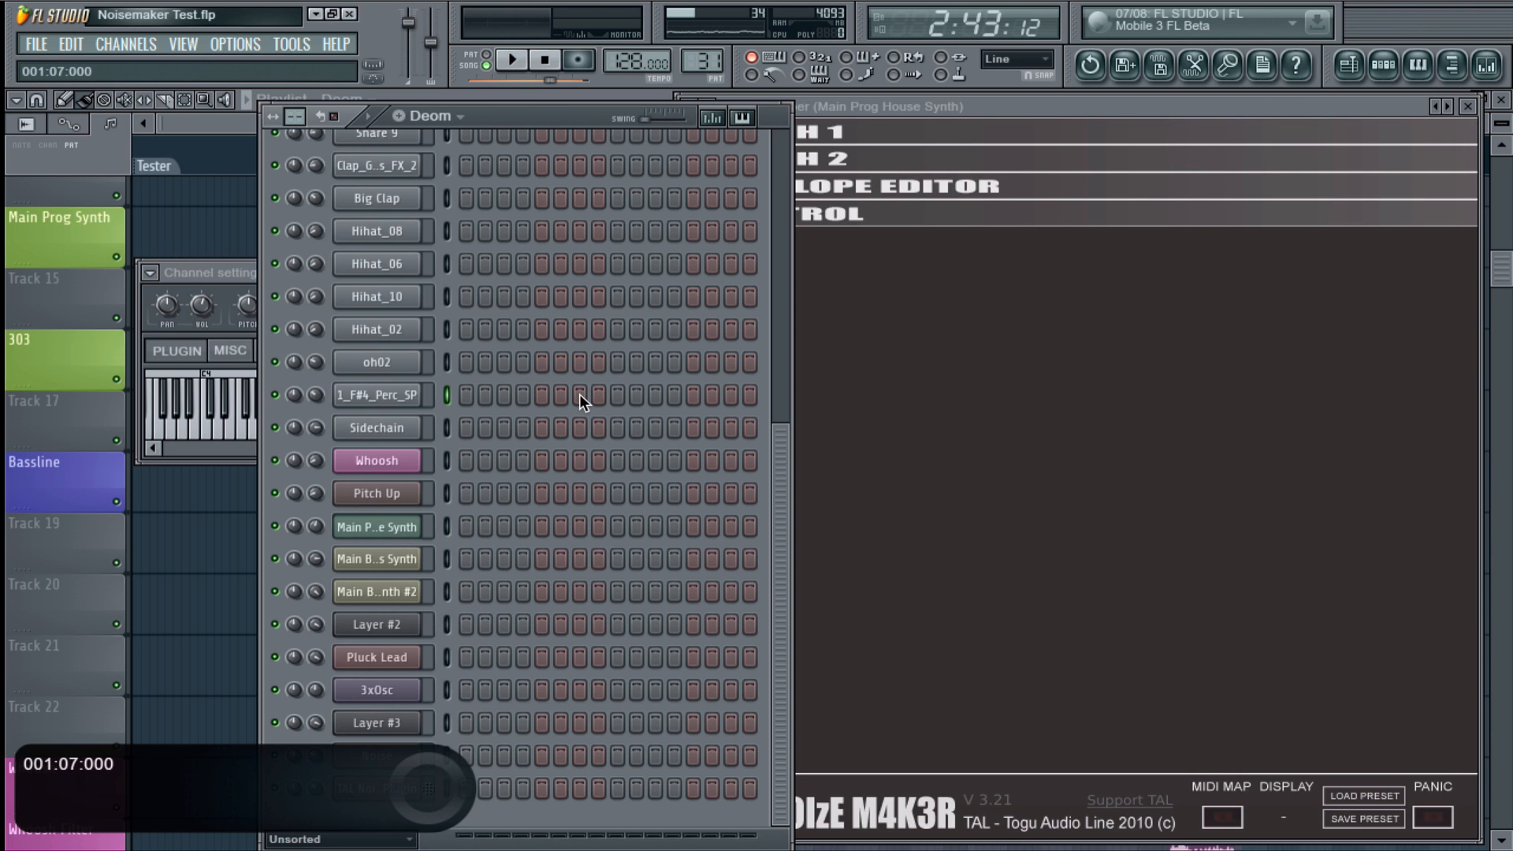
# - Switch the current pattern to Main Progression and show its notes in the step sequencer
pyautogui.click(495, 119)
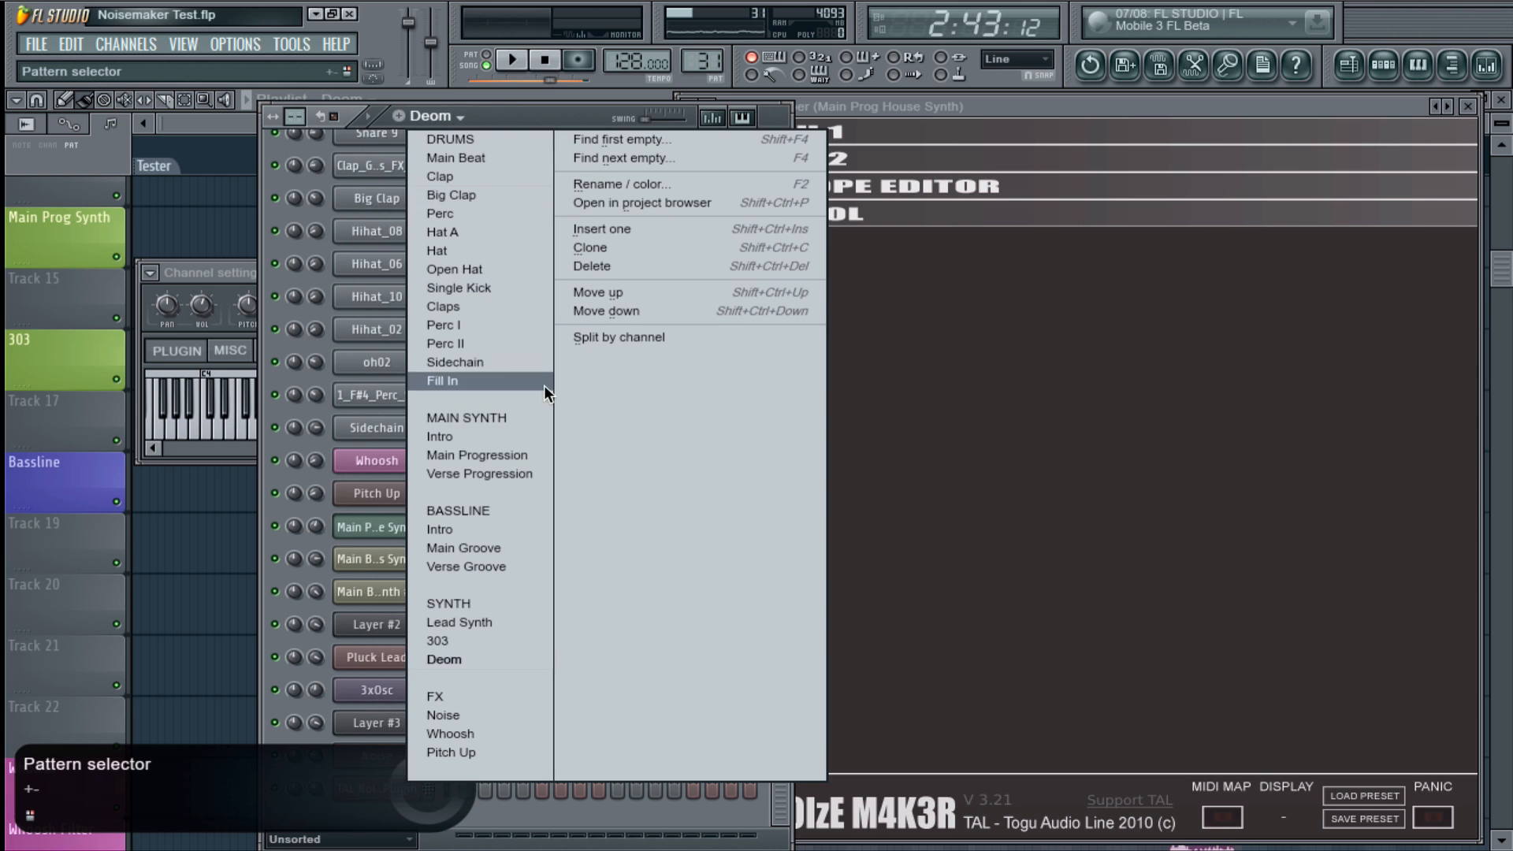
pyautogui.click(512, 456)
pyautogui.click(967, 420)
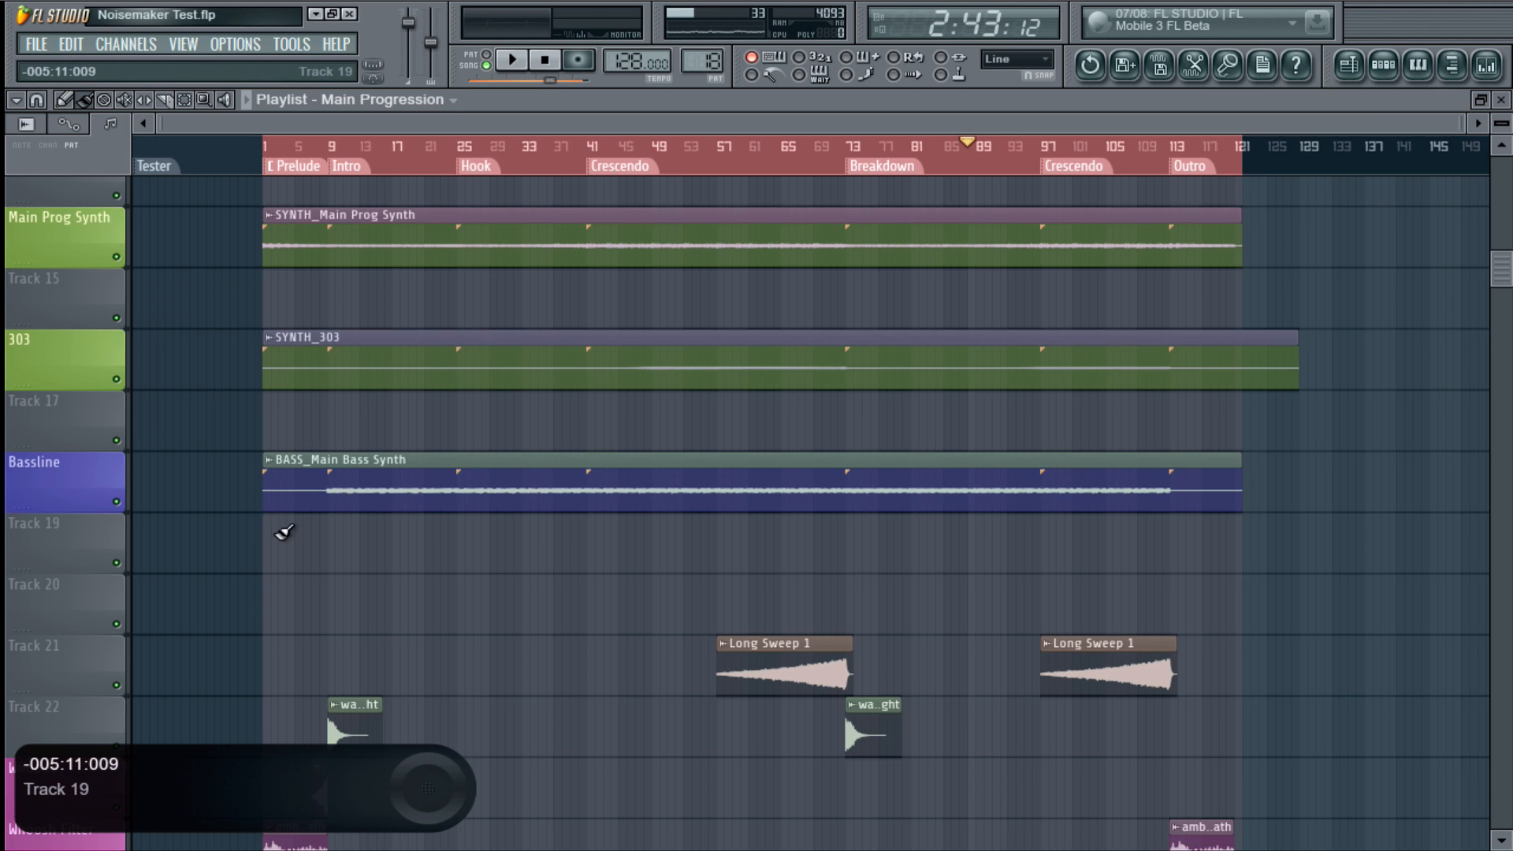
pyautogui.click(232, 552)
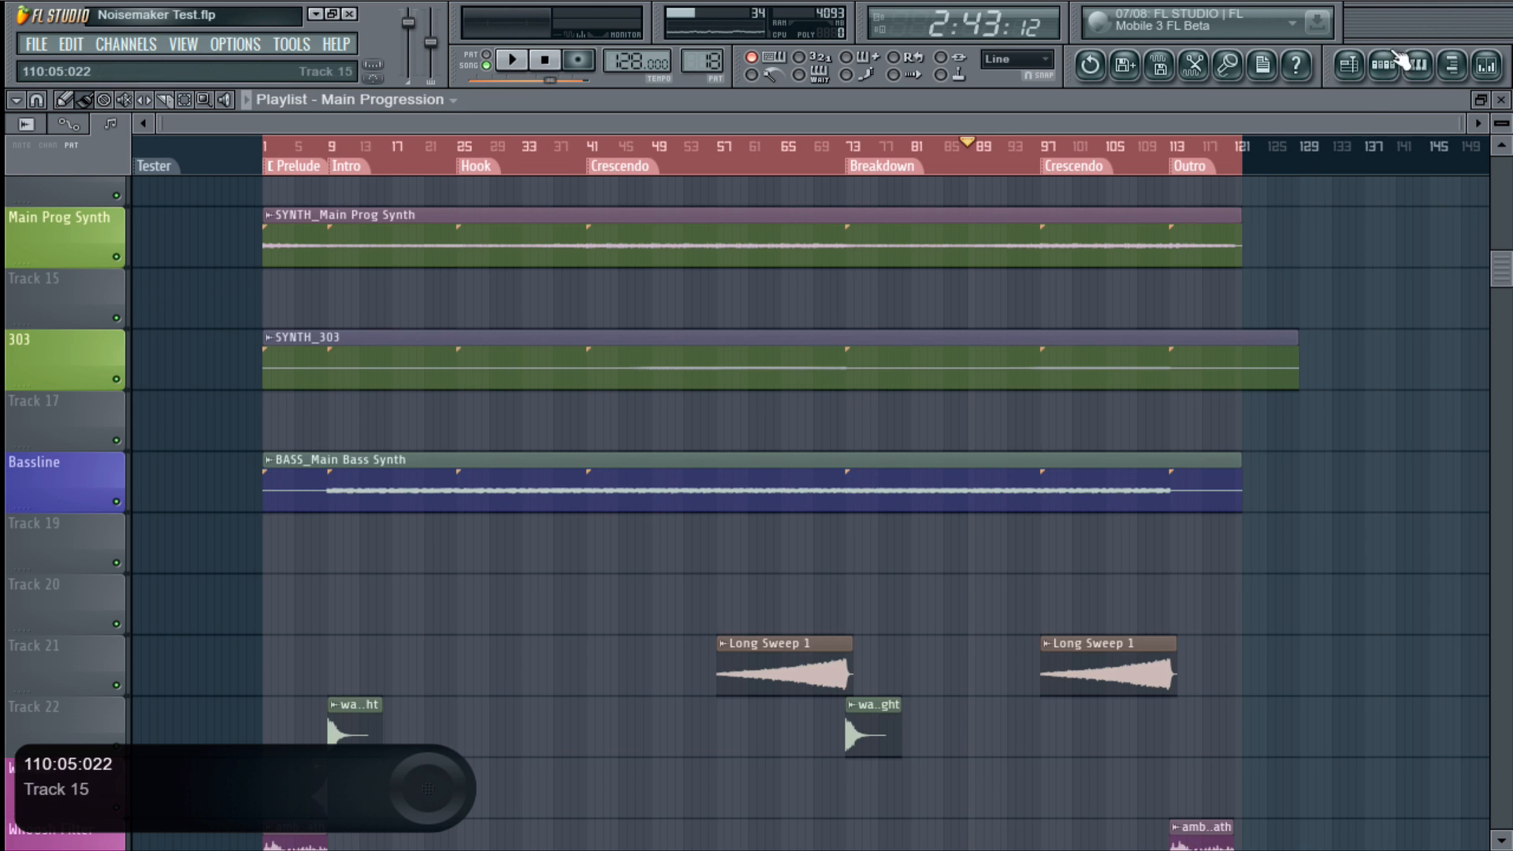
pyautogui.click(1383, 66)
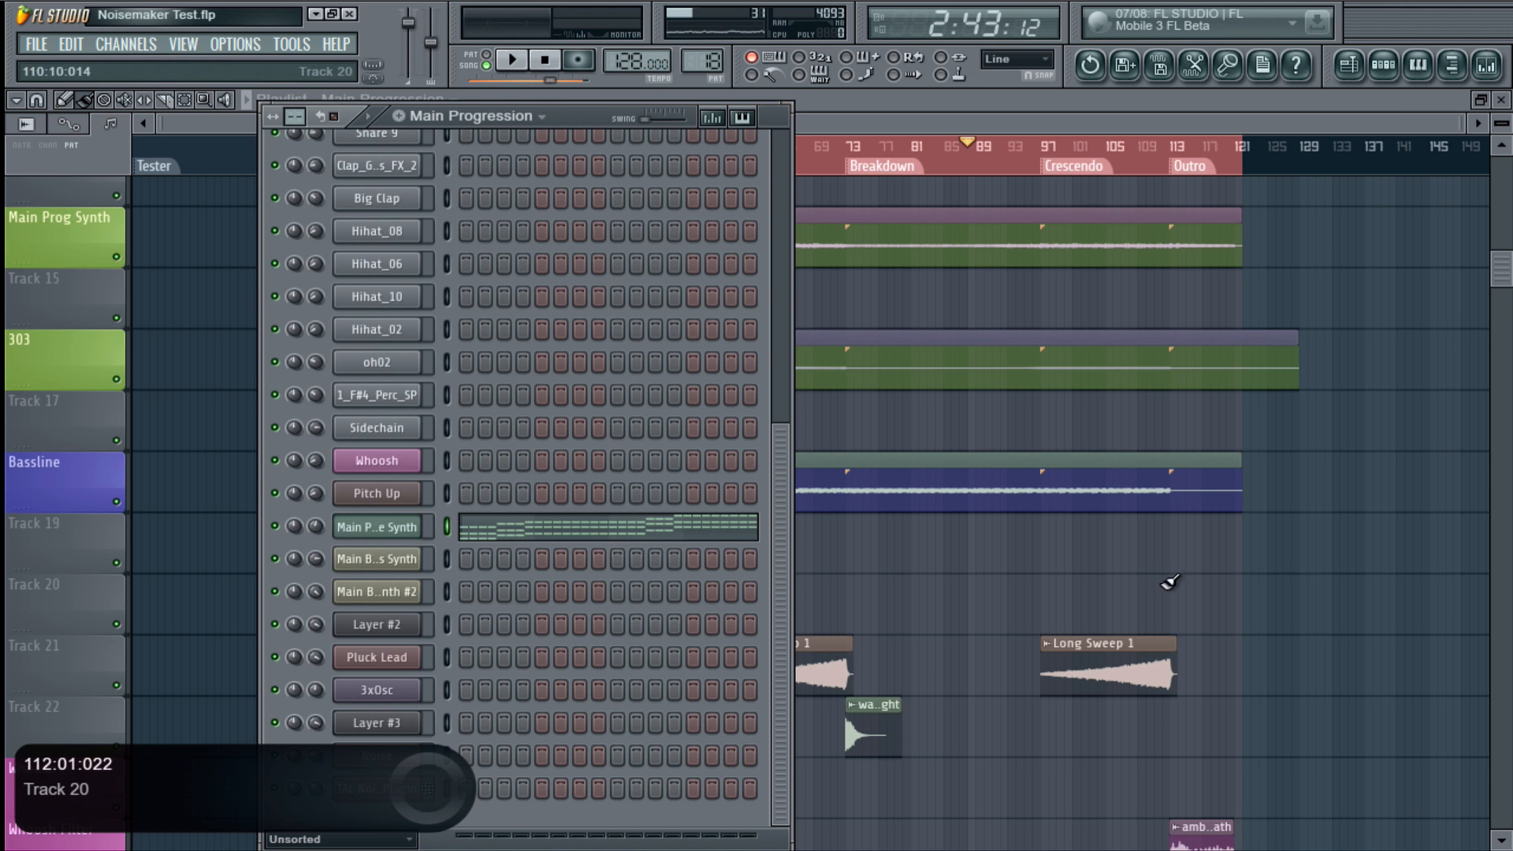
# - Look over the drum tracks in the playlist and return to the step sequencer with the Main Progression pattern
pyautogui.click(1289, 587)
pyautogui.scroll(5, 1290, 585)
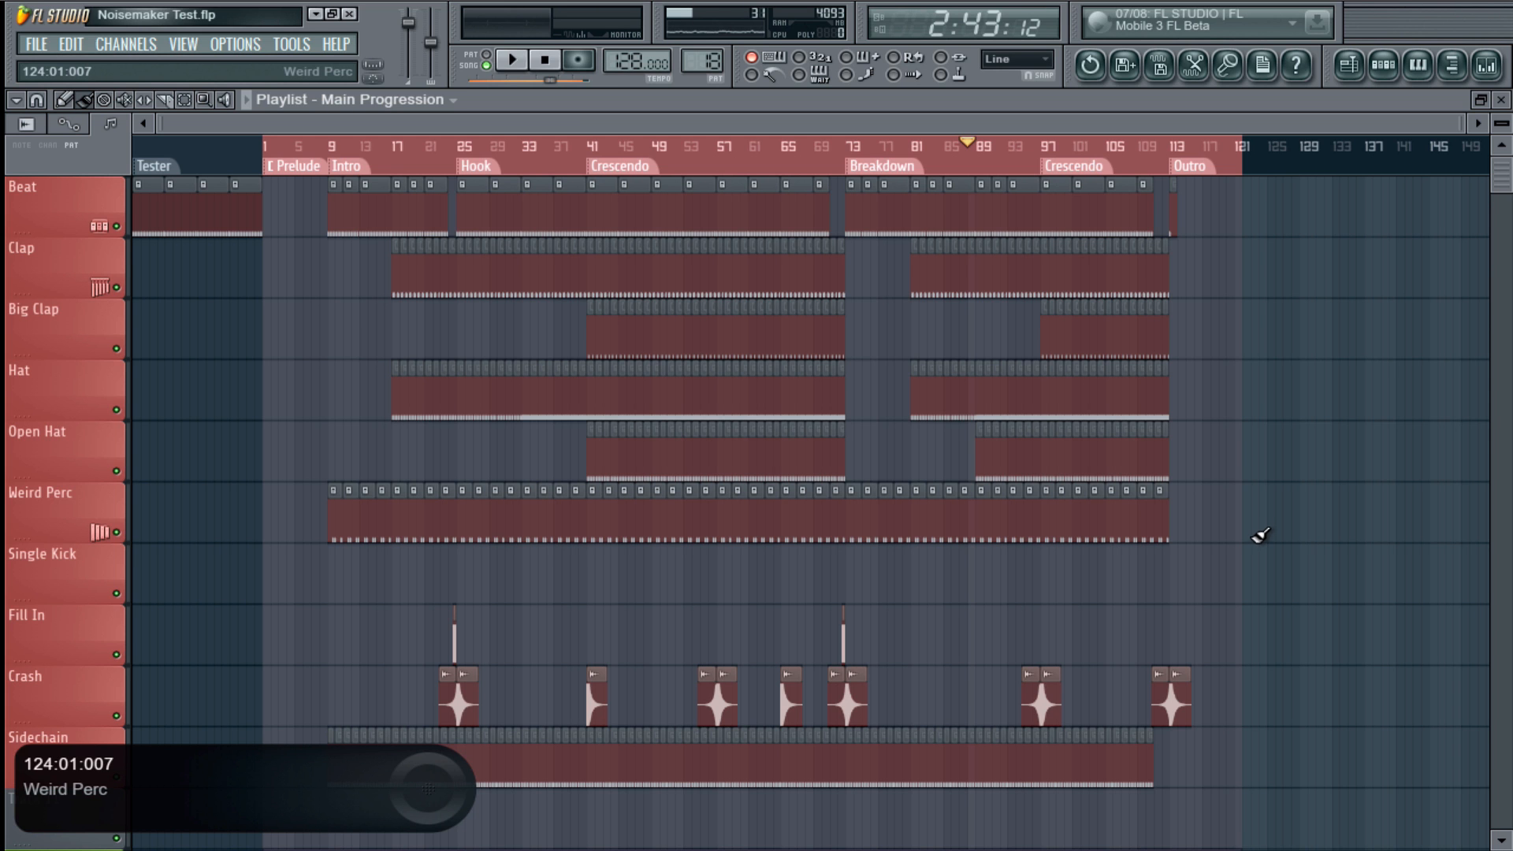
pyautogui.scroll(-3, 1328, 485)
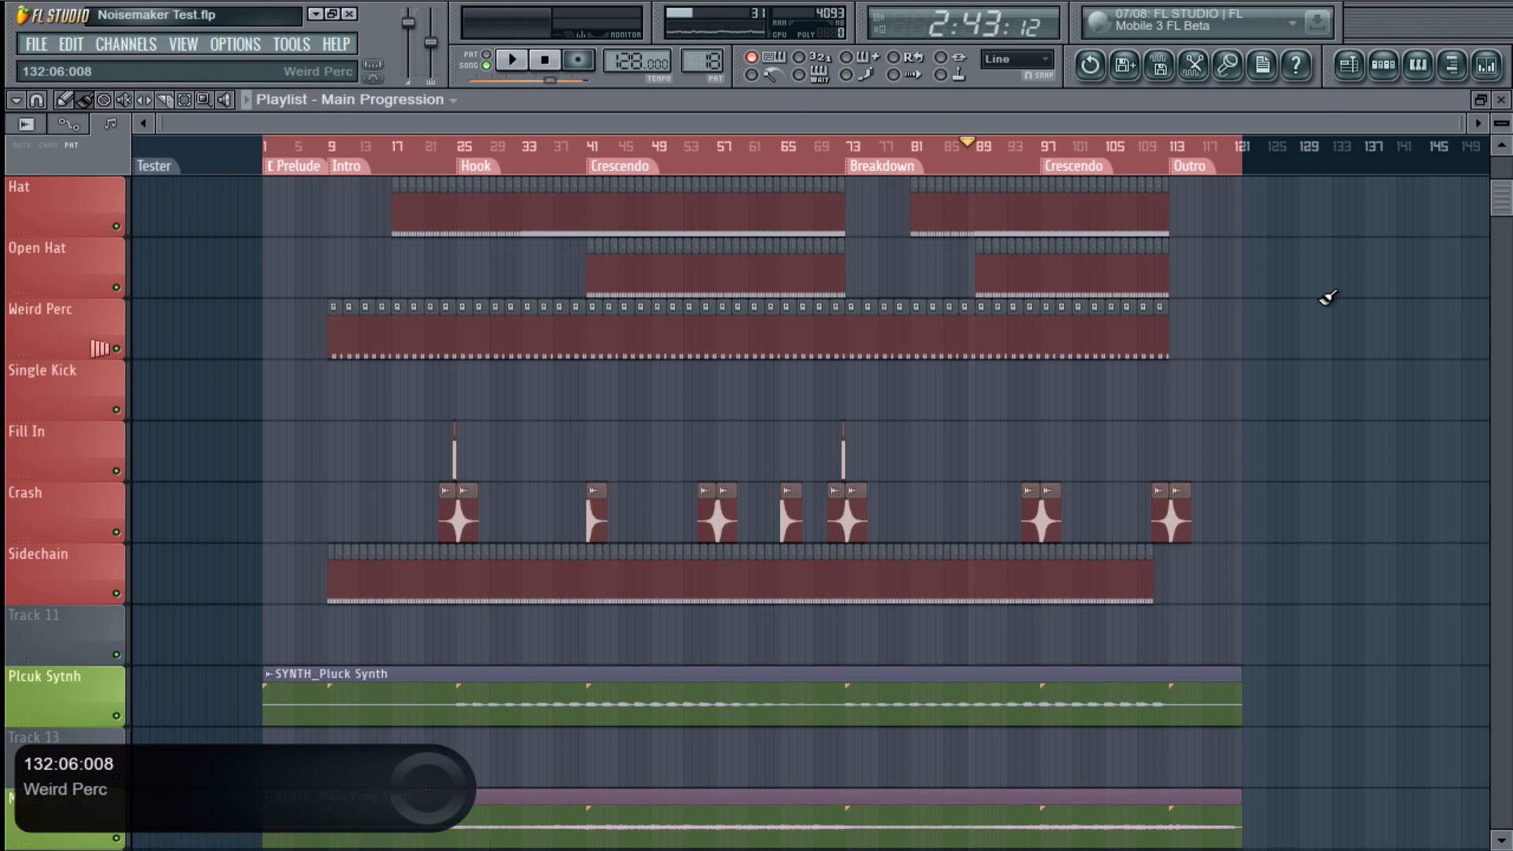
pyautogui.click(1384, 65)
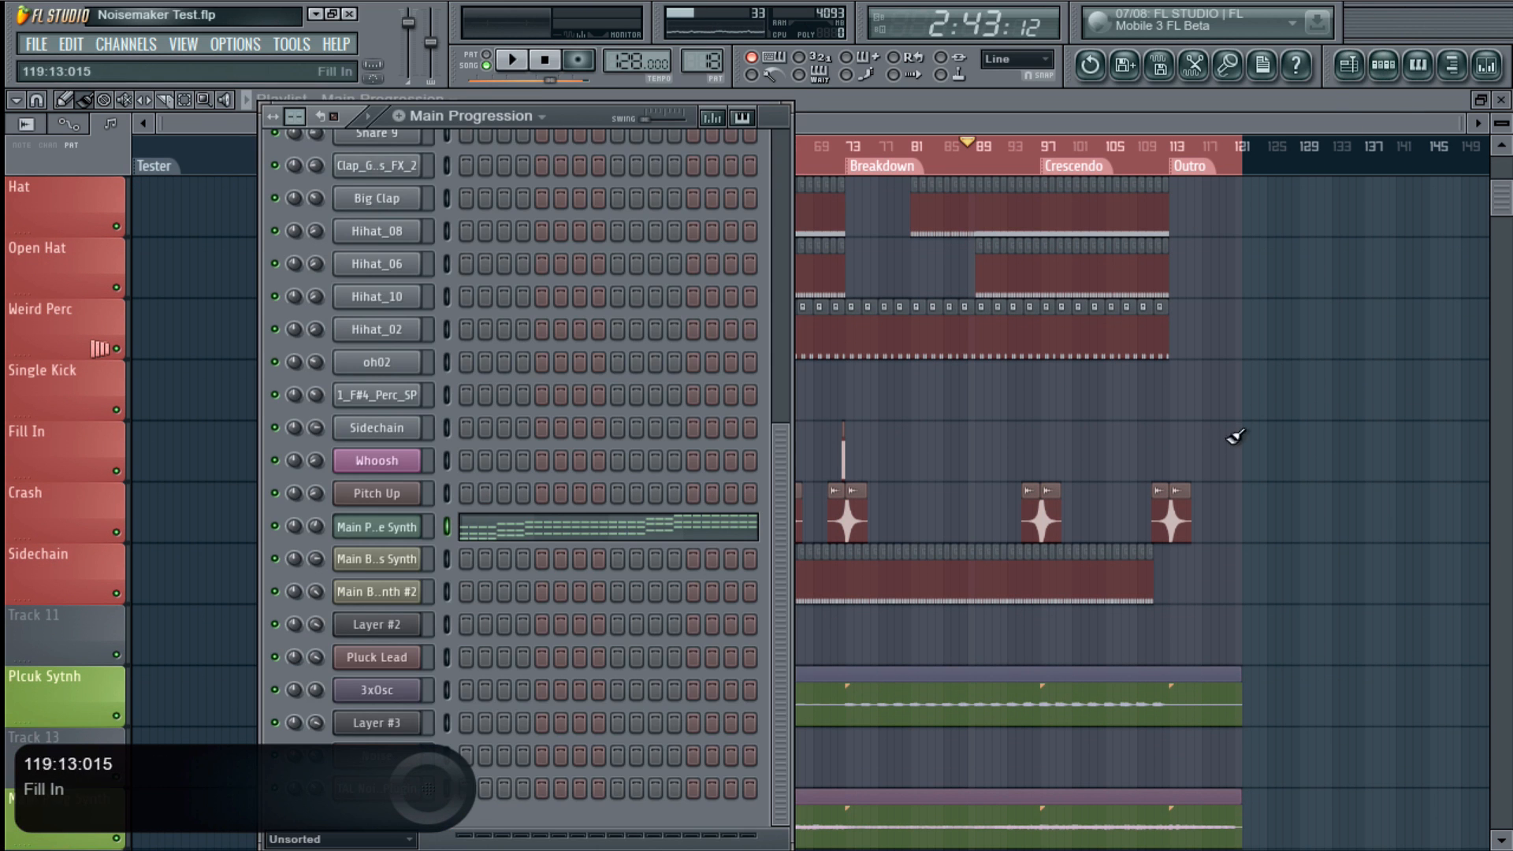
# - Open the Main Prog House Synth channel's plugin to view its Synth 1 section, and close the plugin window
pyautogui.click(389, 527)
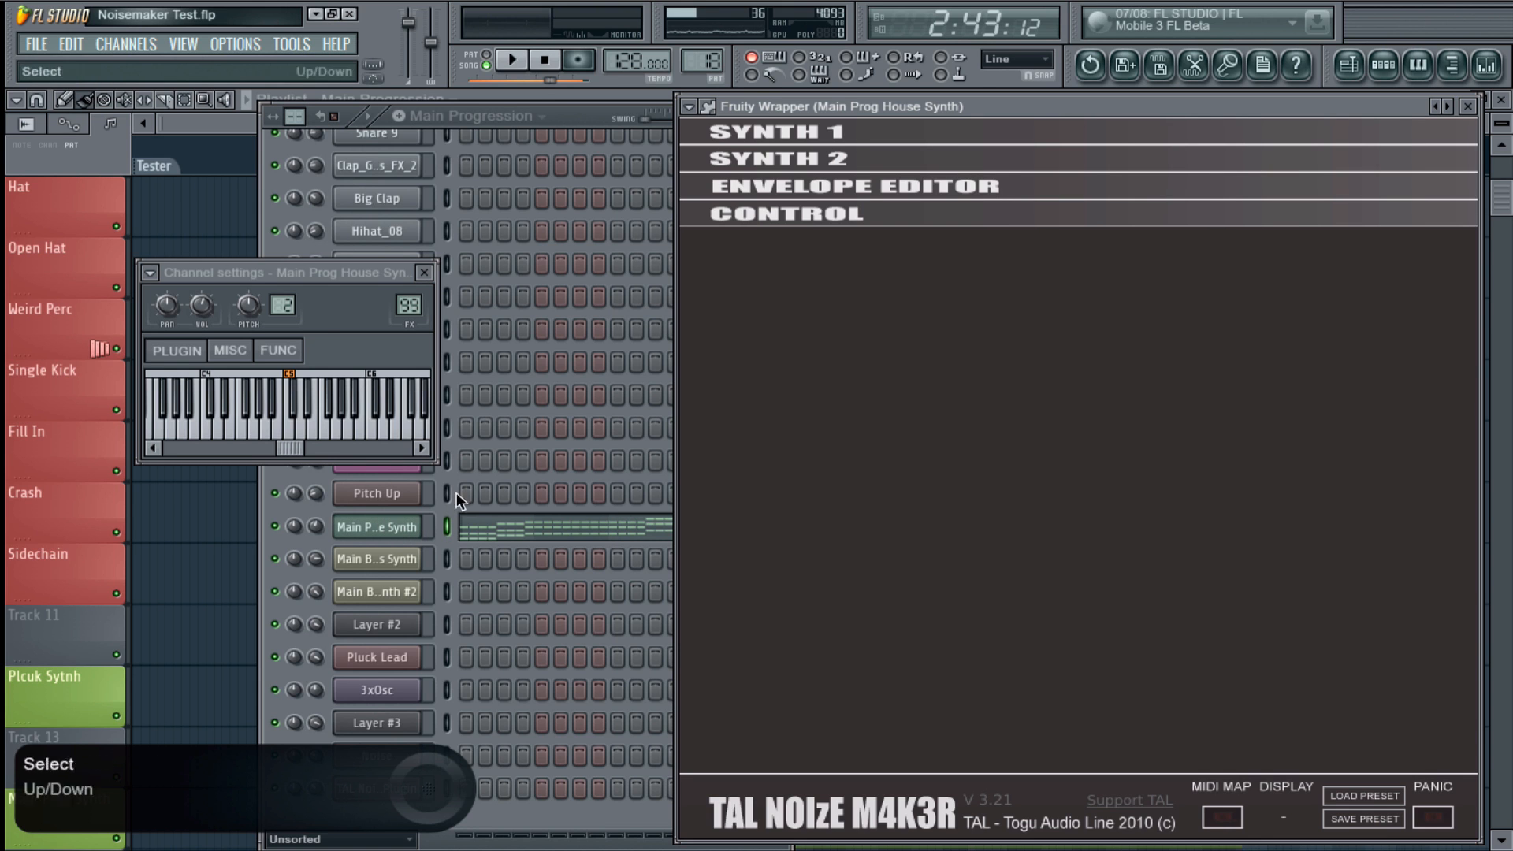
pyautogui.click(955, 141)
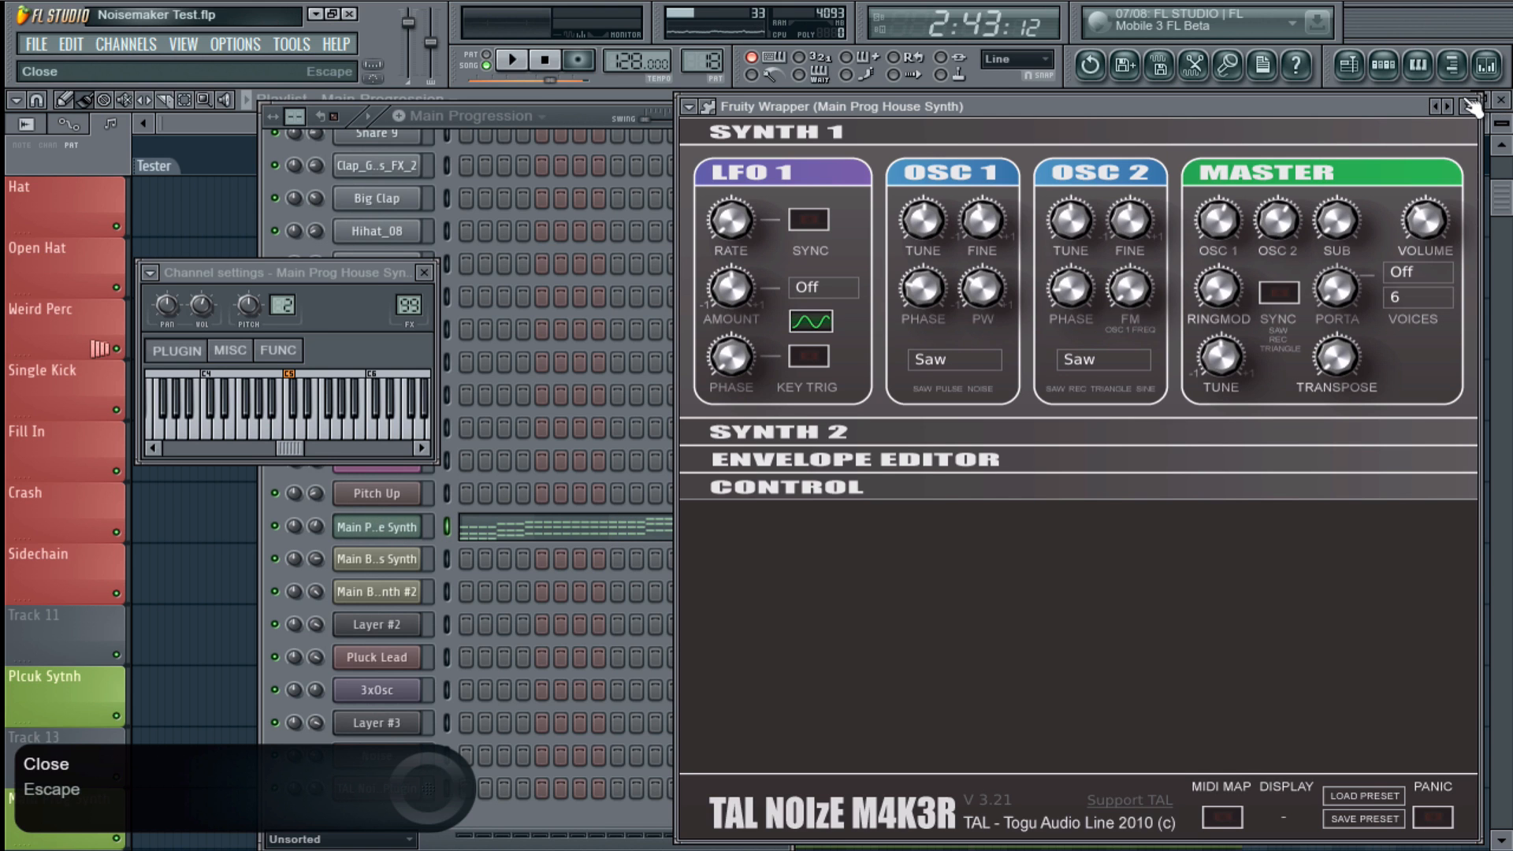
pyautogui.click(1257, 136)
pyautogui.click(1468, 106)
# - Show the Main Prog House Synth plugin window once more and return to the playlist's crash, sidechain and synth tracks
pyautogui.click(389, 526)
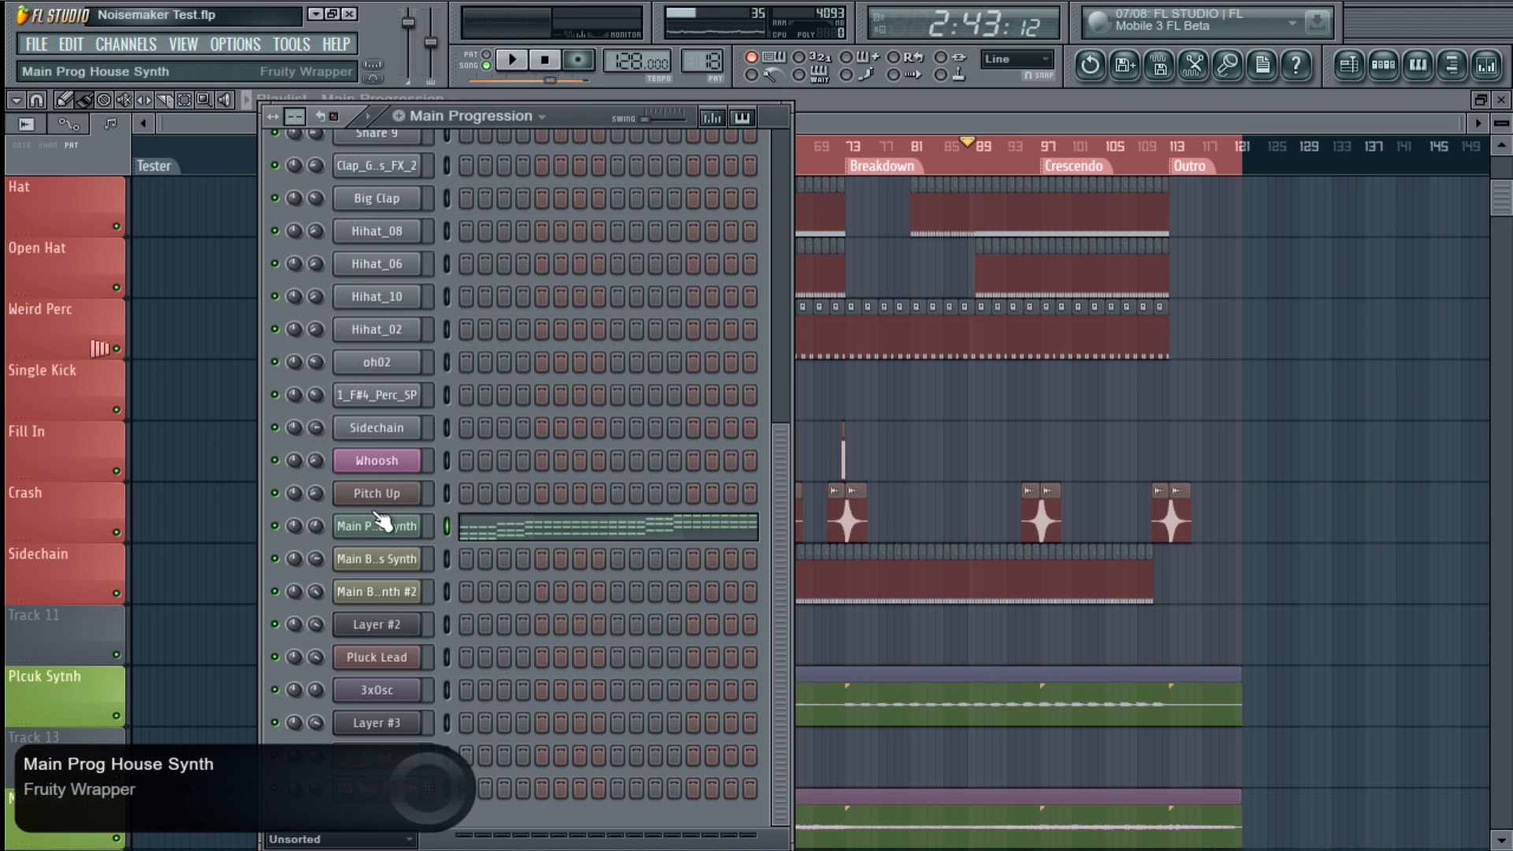
pyautogui.click(388, 525)
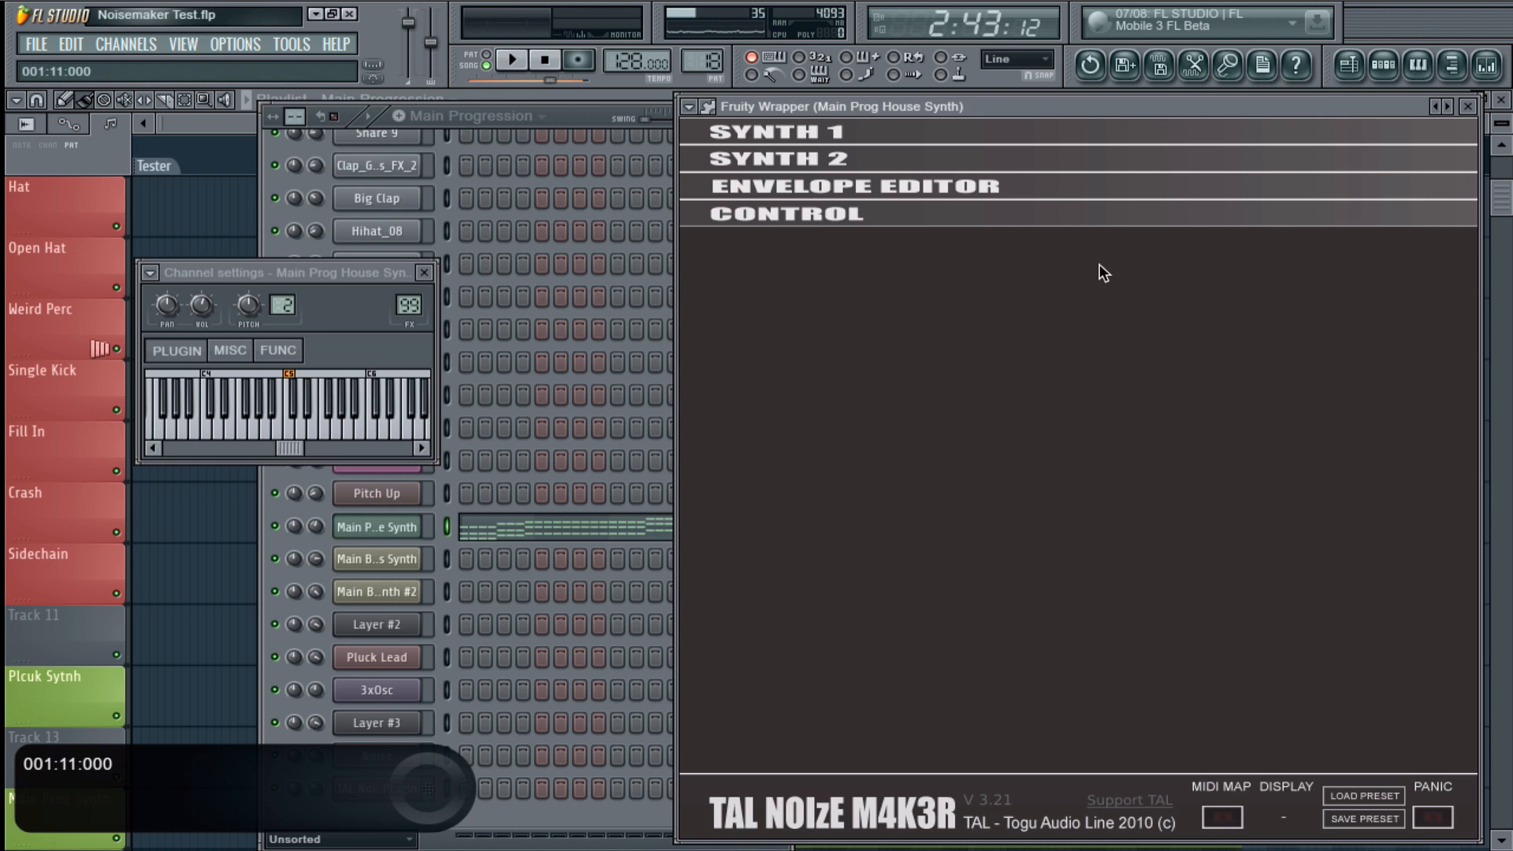
pyautogui.click(1471, 106)
pyautogui.click(1411, 350)
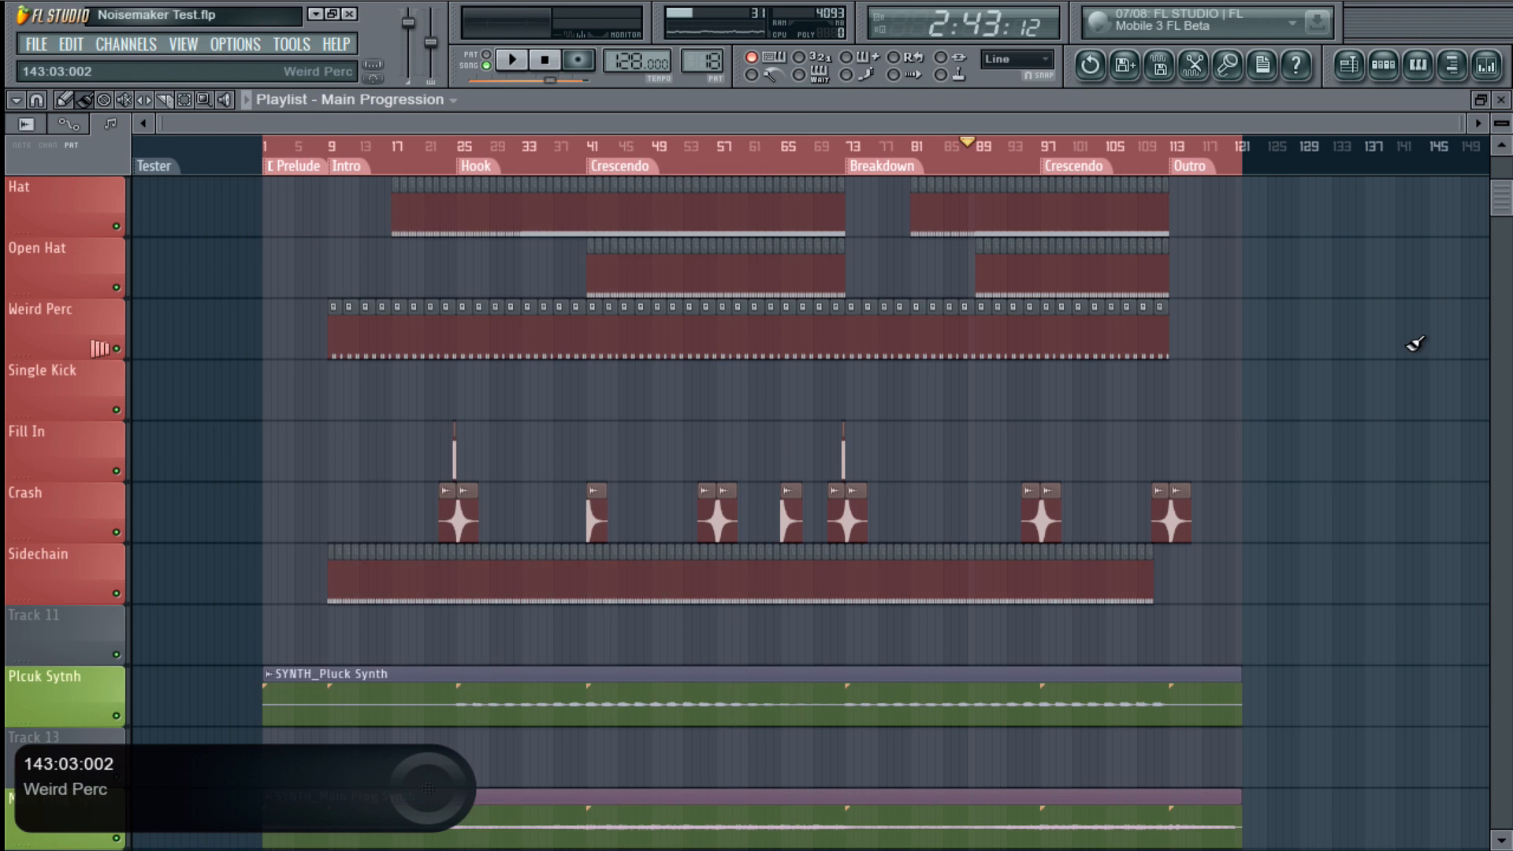
pyautogui.scroll(-3, 1412, 349)
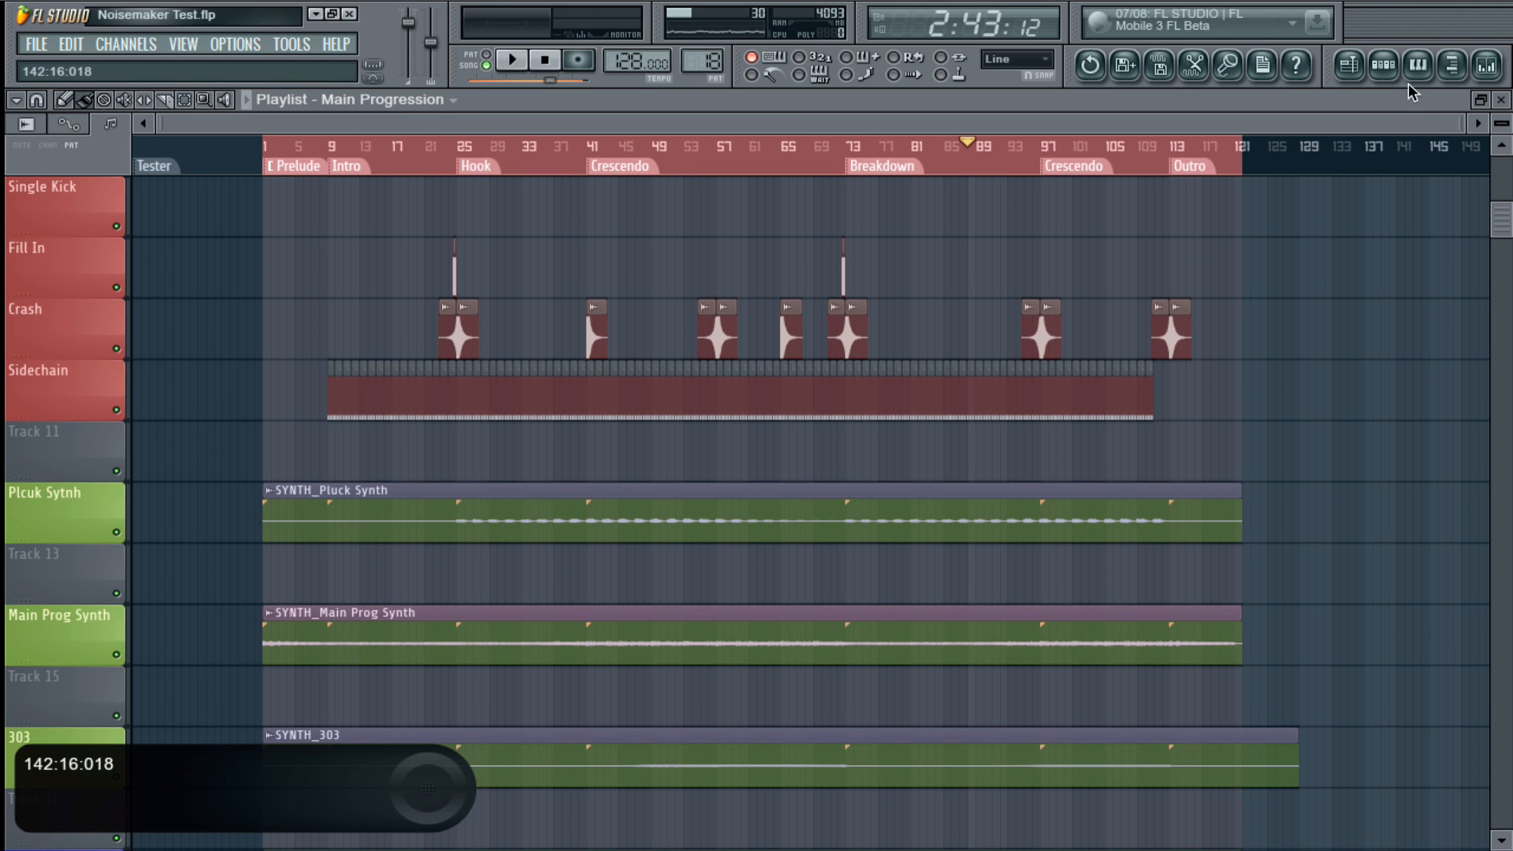
# - Bring up the Main Prog House Synth plugin from the step sequencer, and go back to the playlist's bassline and effect tracks
pyautogui.click(1383, 64)
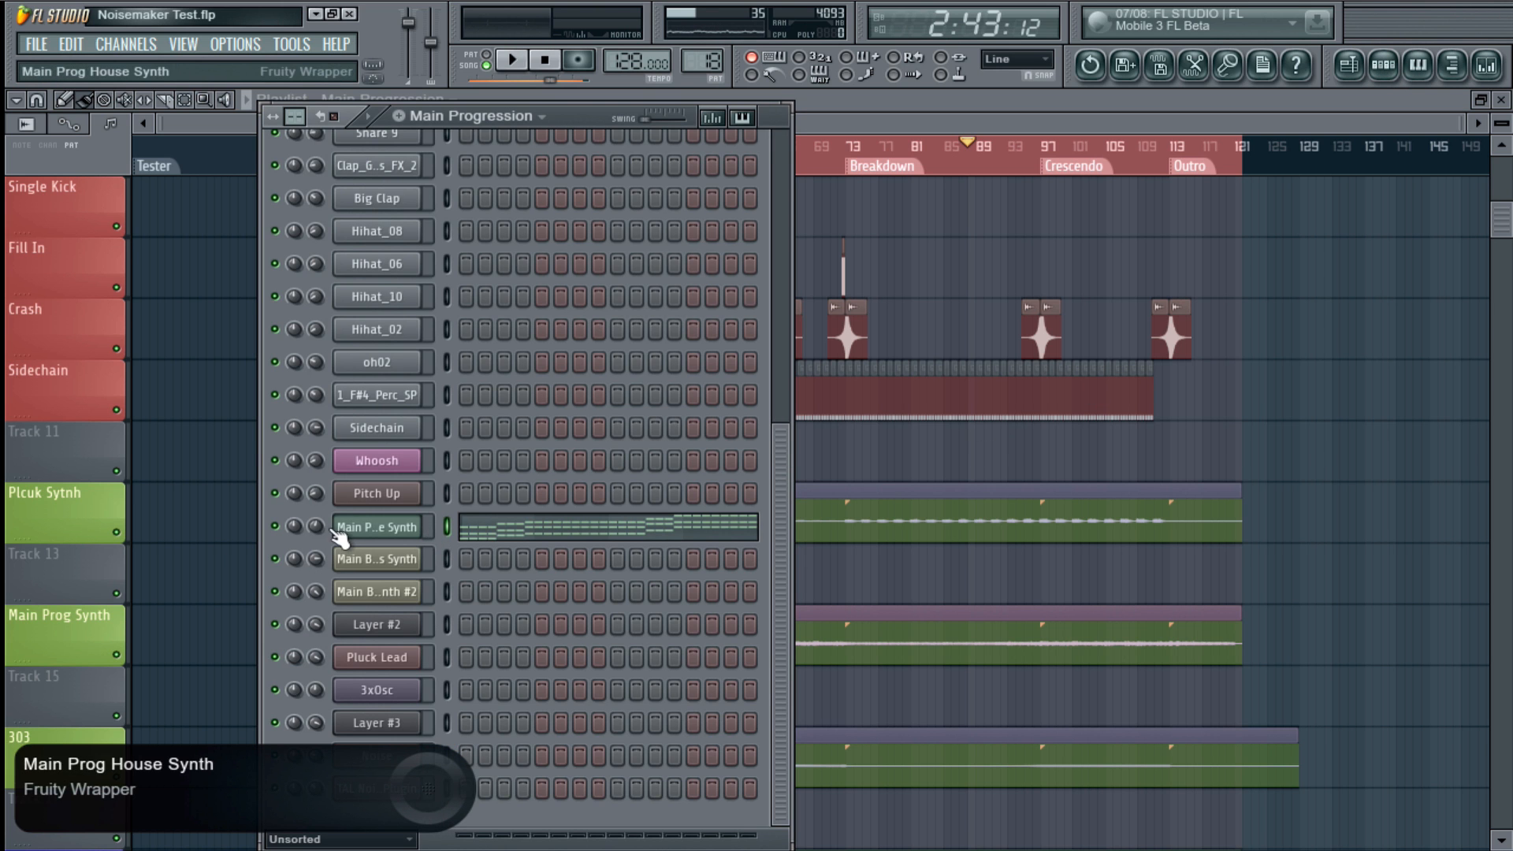
pyautogui.click(377, 527)
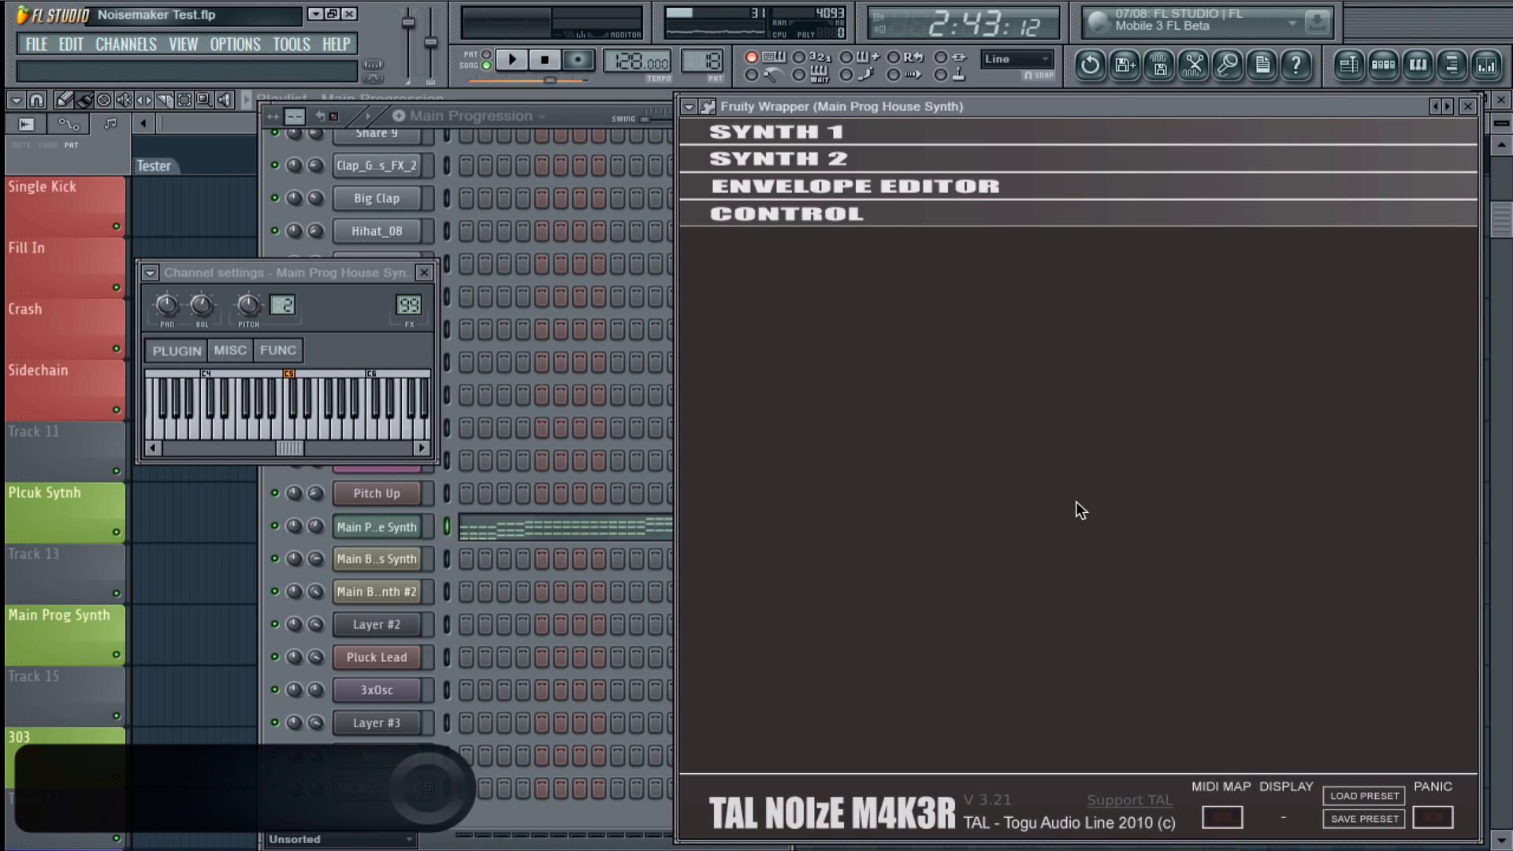
pyautogui.click(1462, 105)
pyautogui.click(1426, 485)
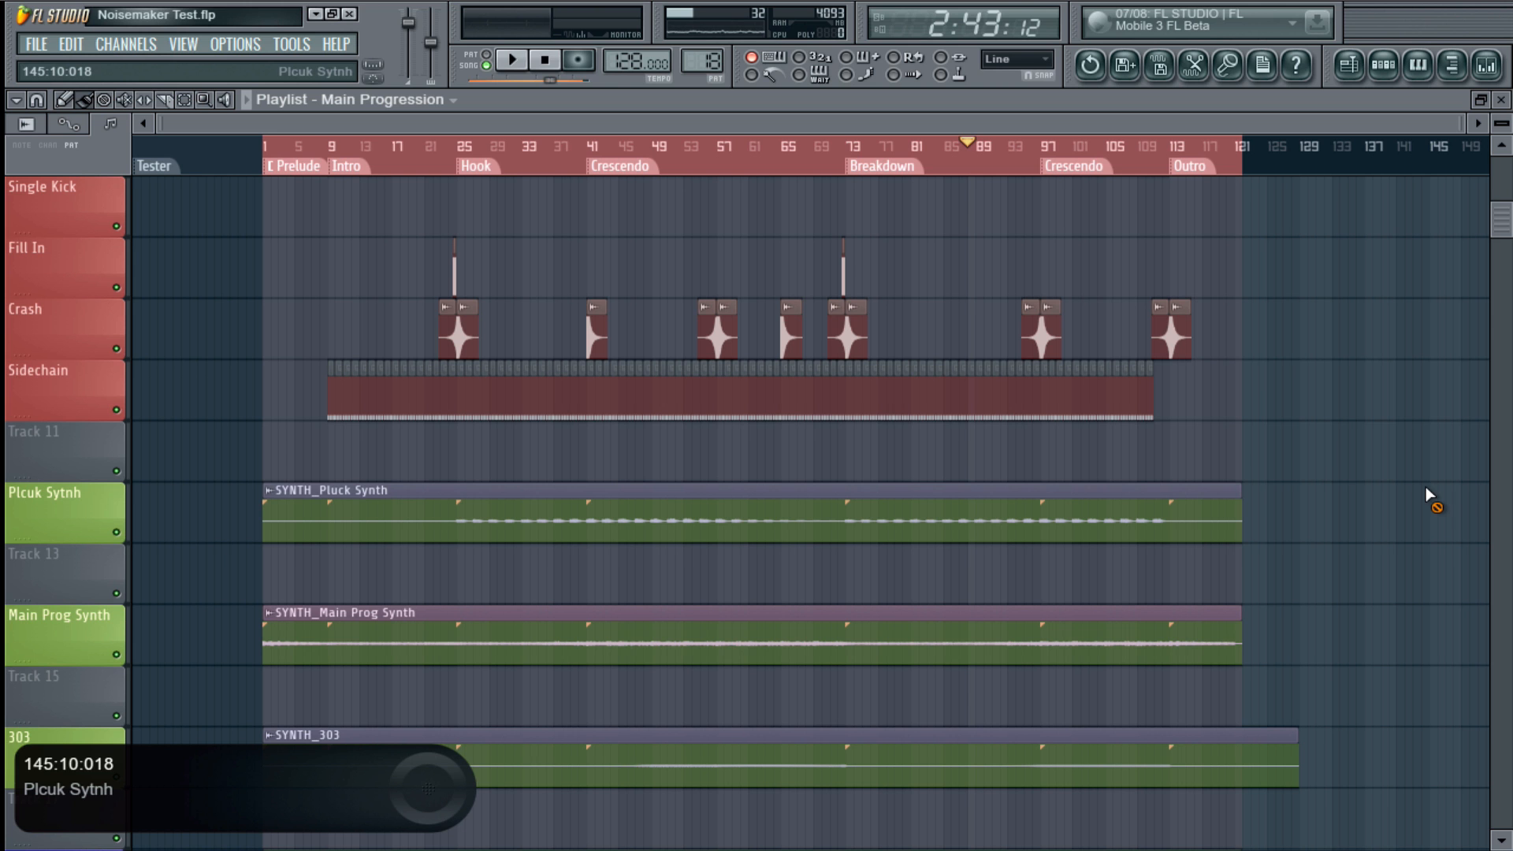
pyautogui.scroll(-5, 1356, 464)
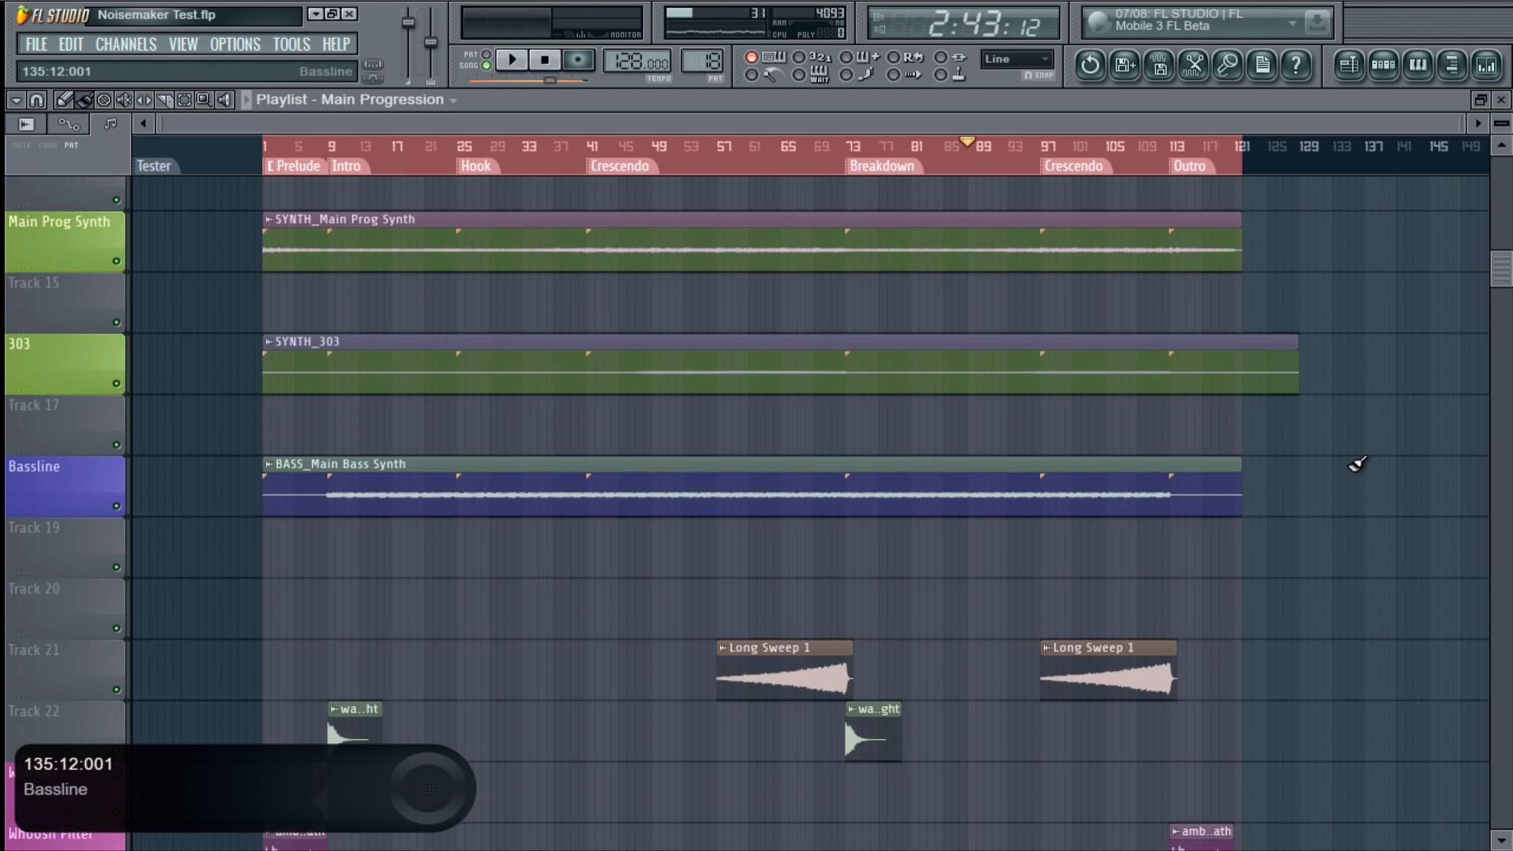
pyautogui.scroll(-2, 1356, 462)
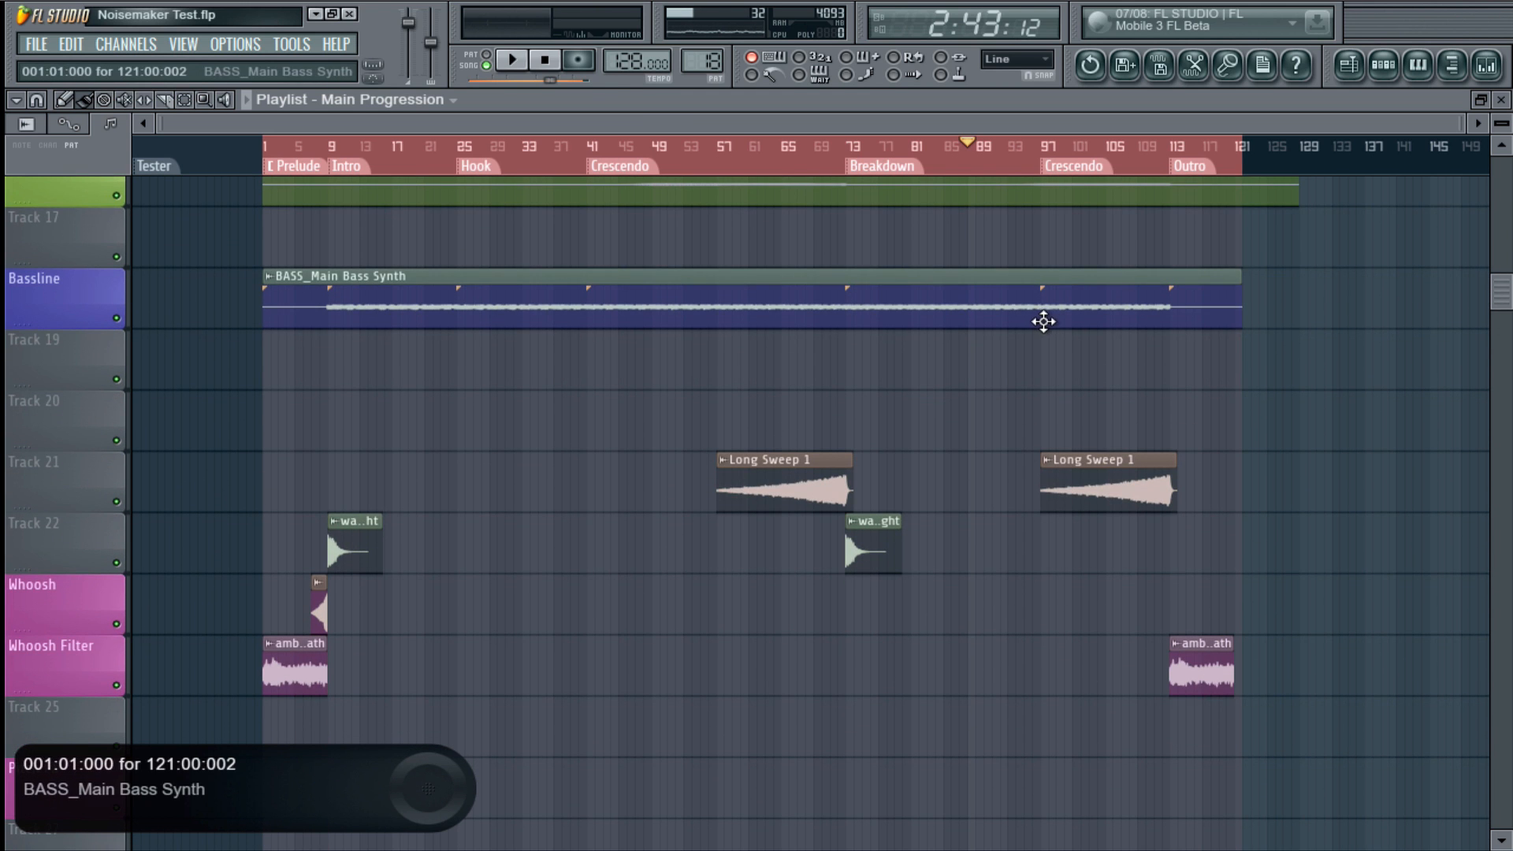
# - Play the song from the start and select the SYNTH_Main Prog Synth clip in the playlist
pyautogui.click(544, 60)
pyautogui.click(512, 61)
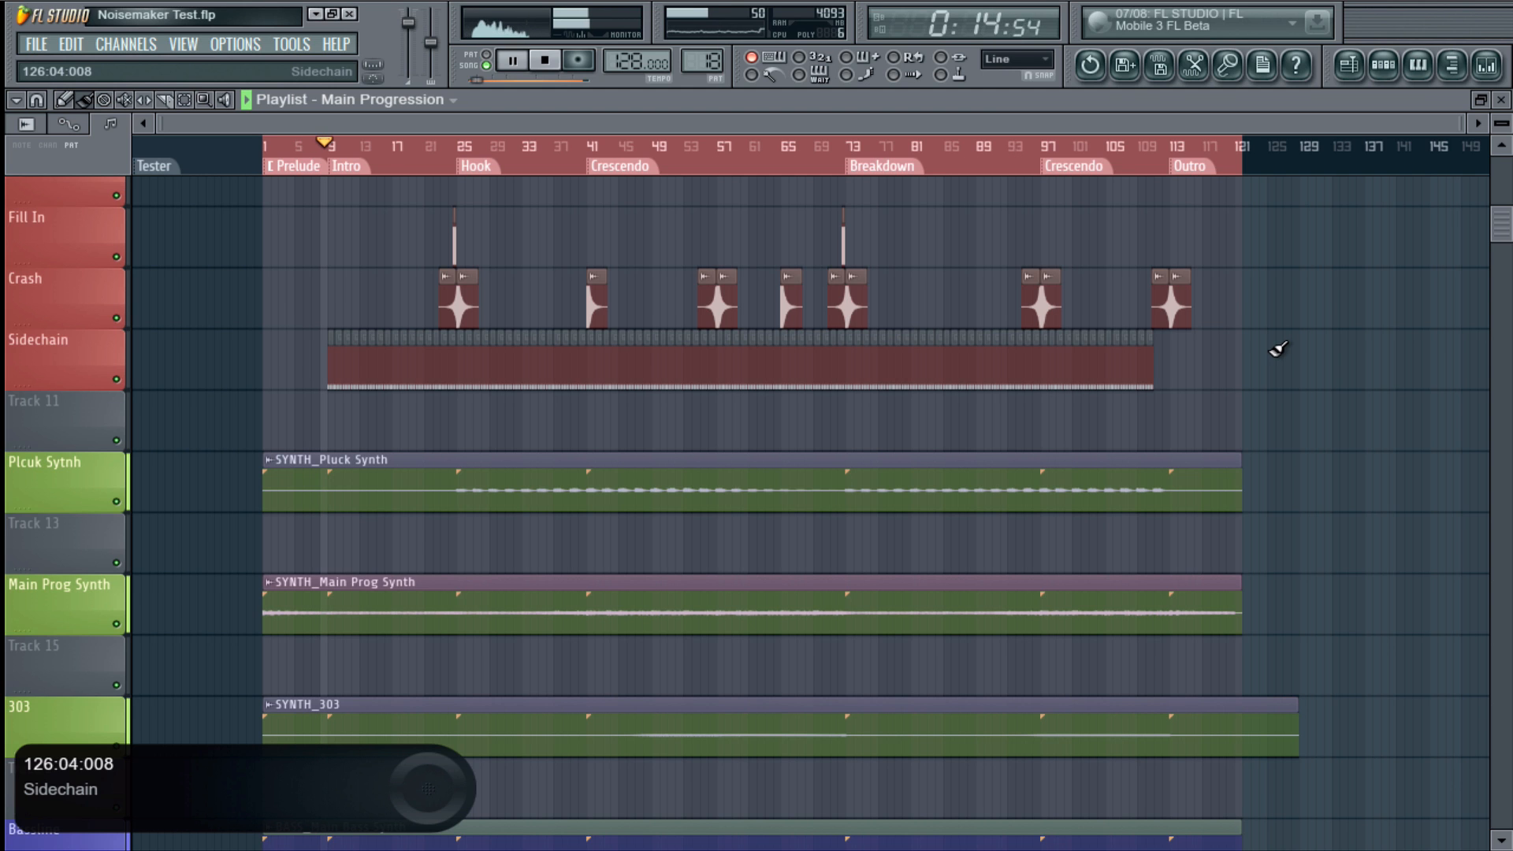
pyautogui.scroll(-2, 1378, 385)
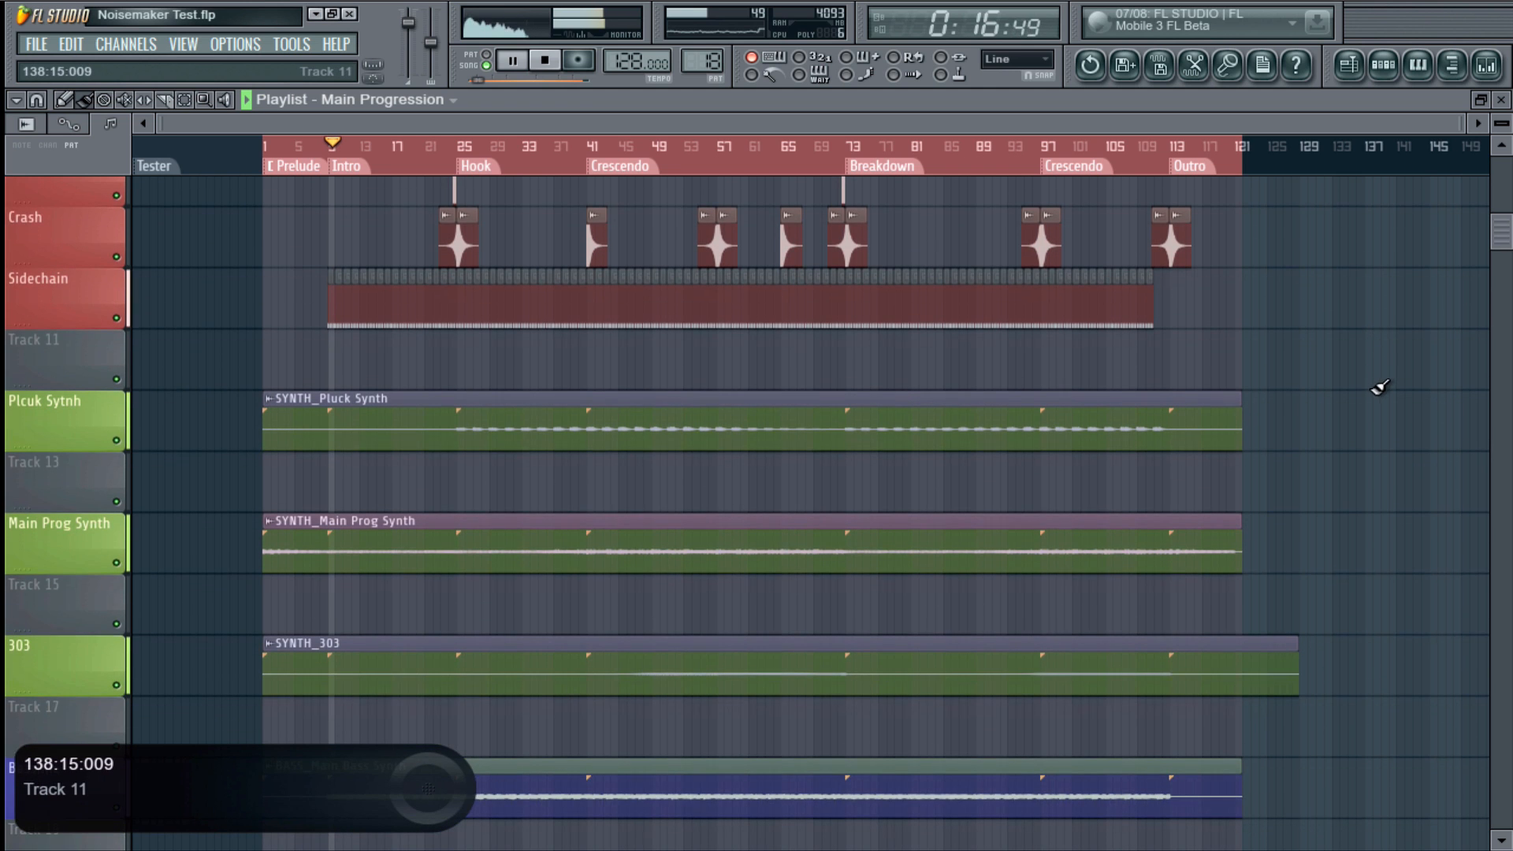
pyautogui.click(934, 473)
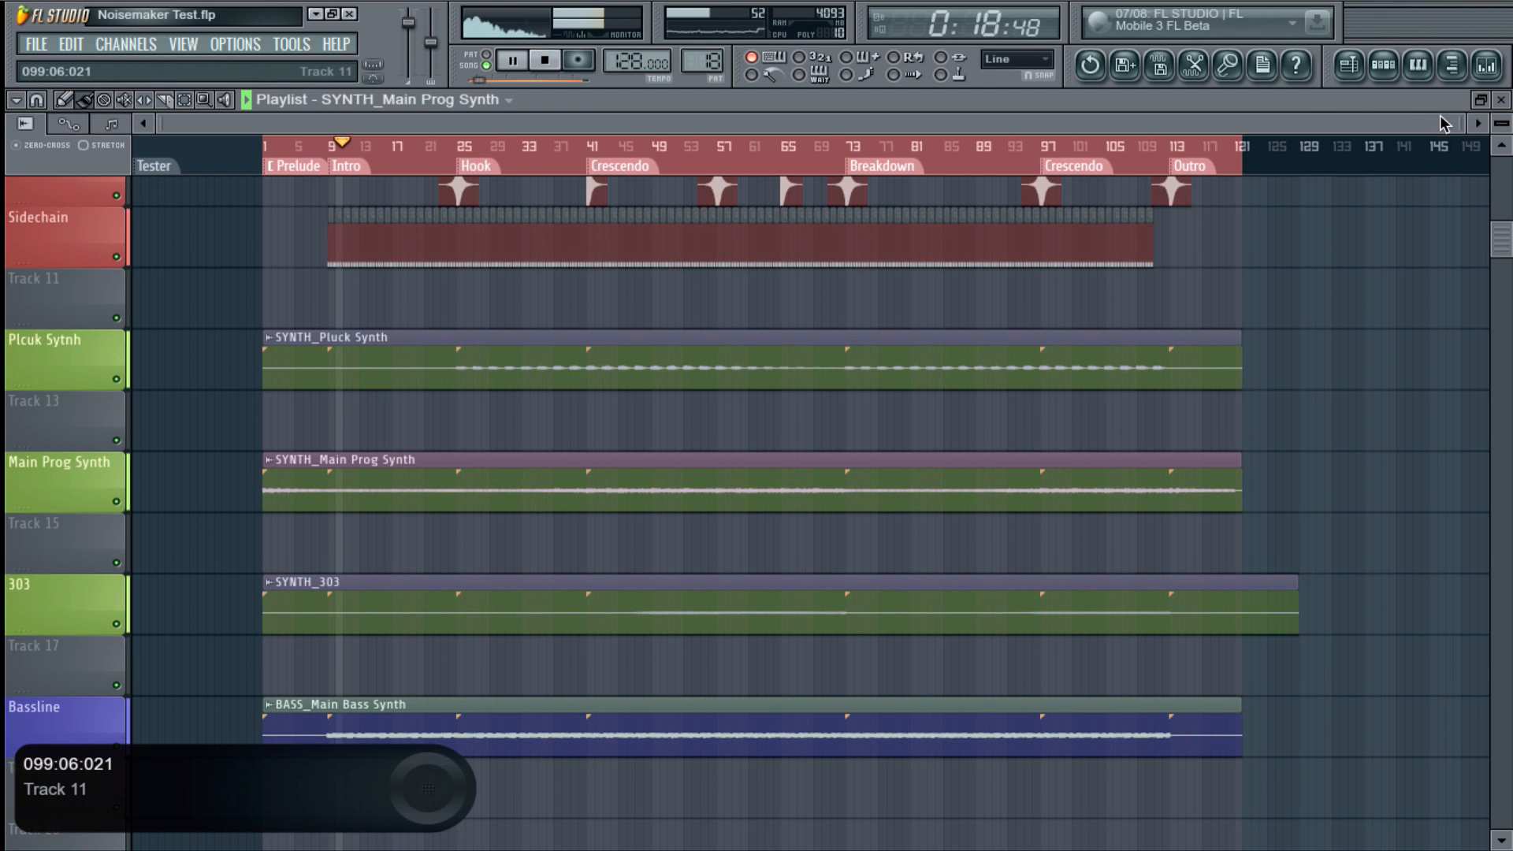
# - Zoom in on the first part of the playlist timeline and select the Main Beat pattern on the Beat track
pyautogui.moveTo(1462, 124); pyautogui.dragTo(1092, 132)
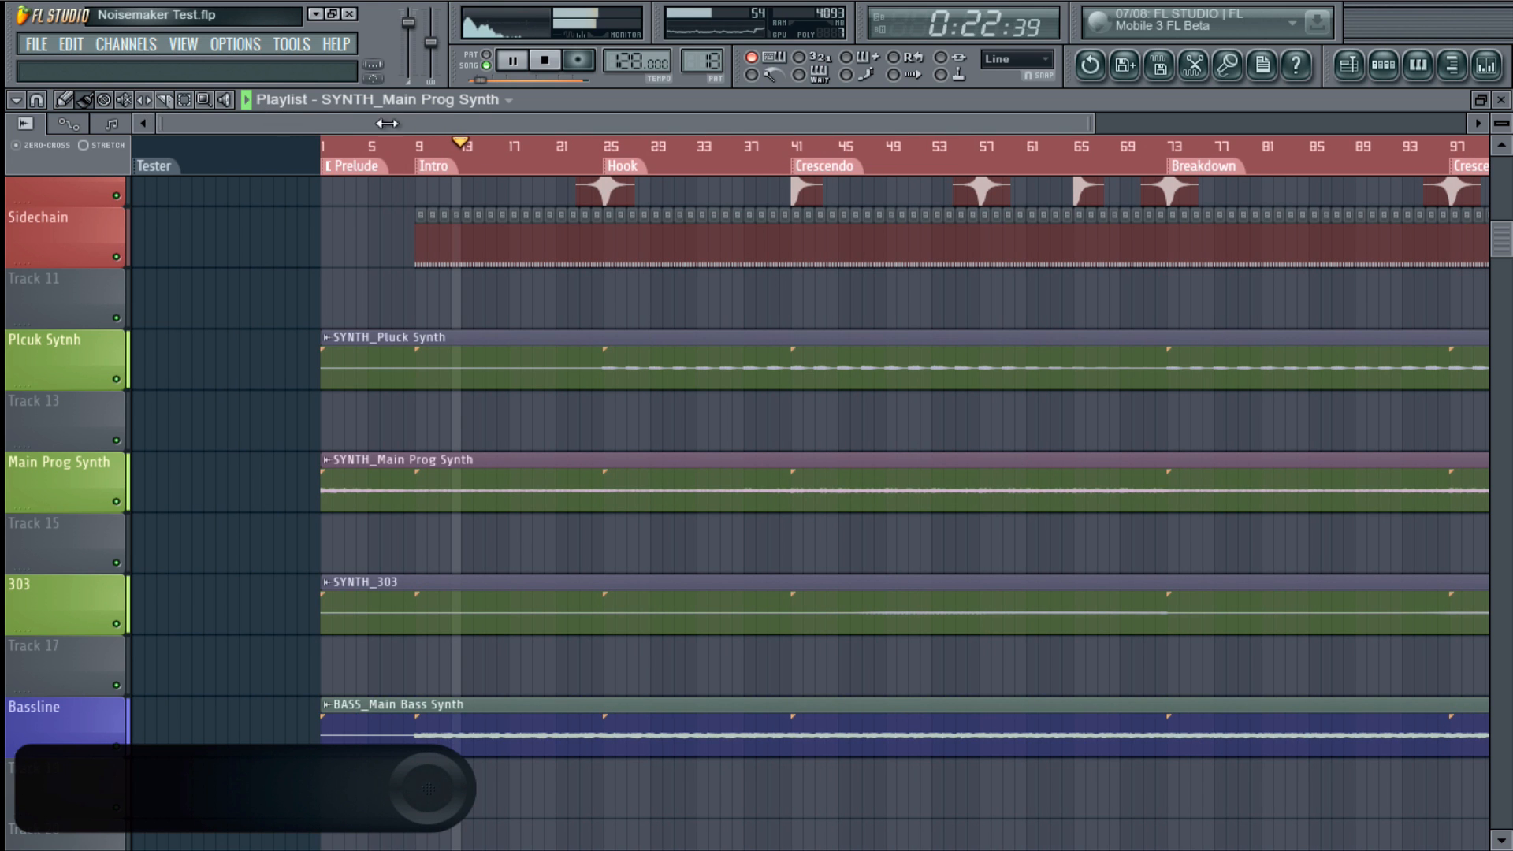
pyautogui.moveTo(158, 124); pyautogui.dragTo(405, 125)
pyautogui.scroll(-3, 473, 197)
pyautogui.moveTo(517, 125); pyautogui.dragTo(334, 121)
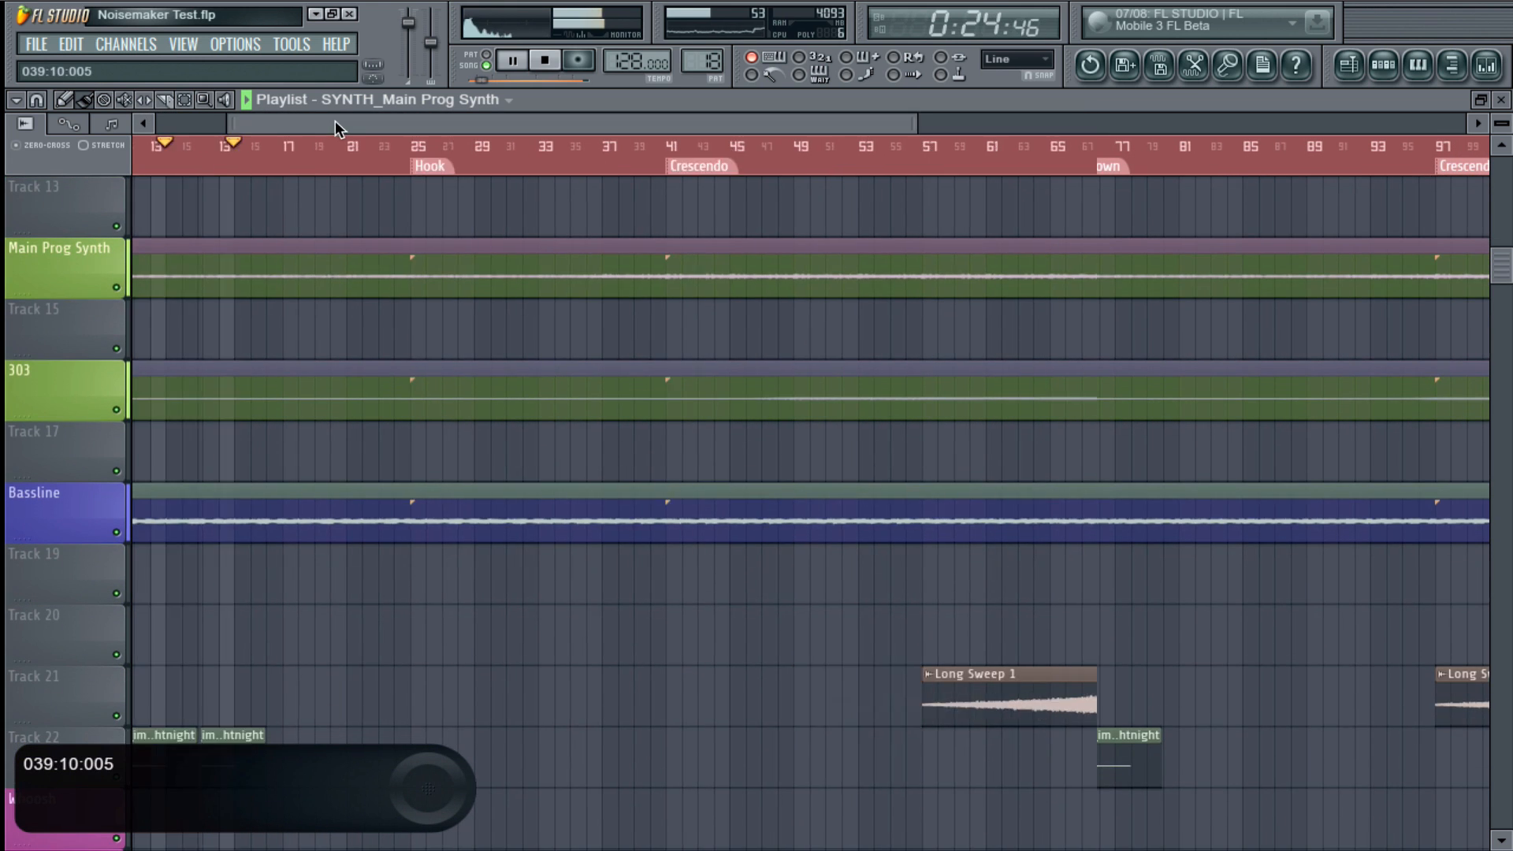
pyautogui.scroll(4, 523, 263)
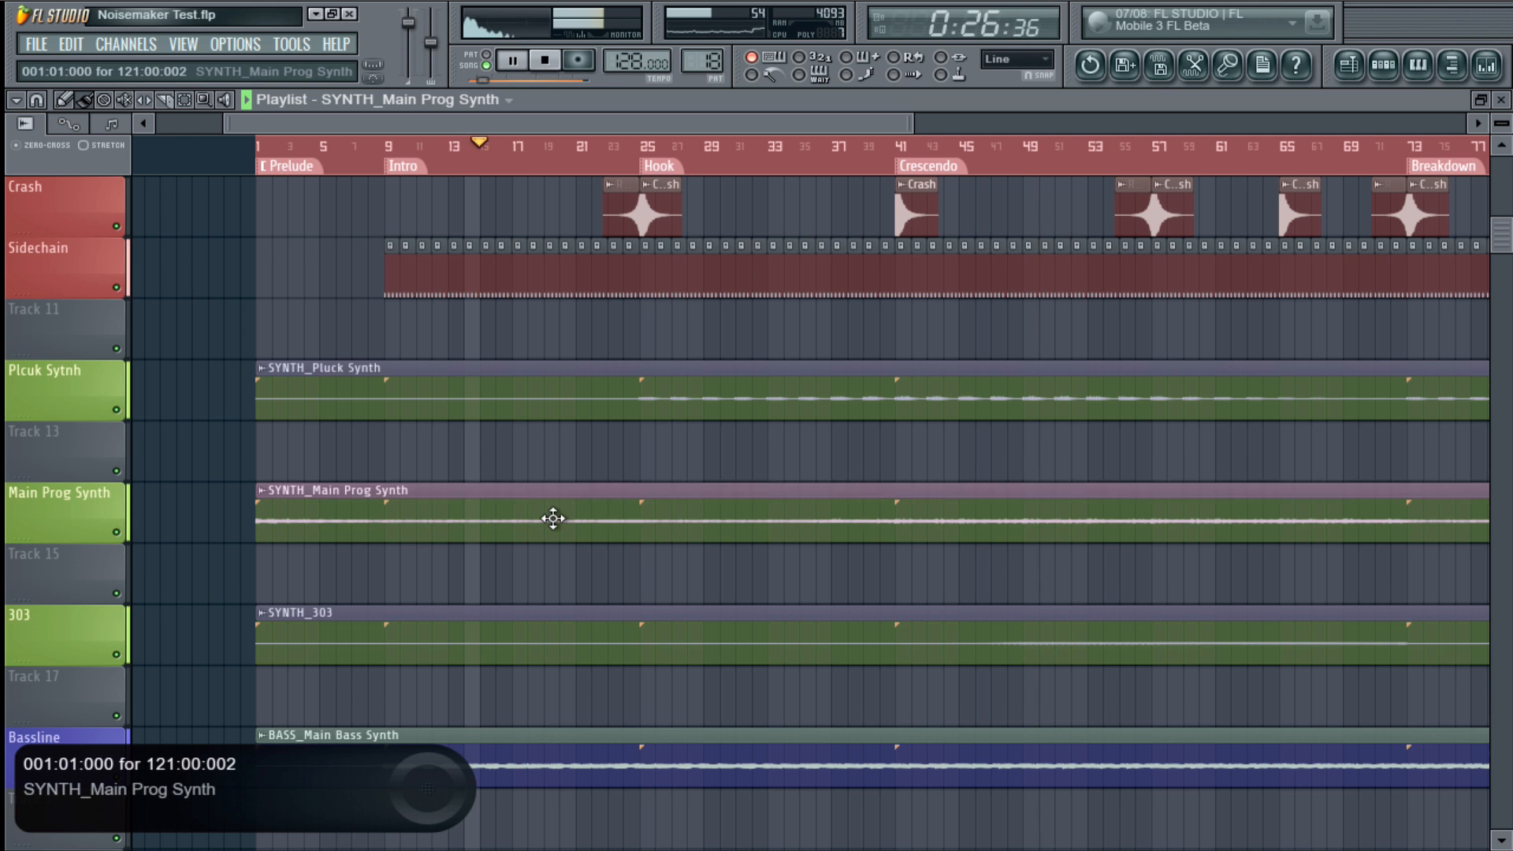
pyautogui.scroll(8, 727, 411)
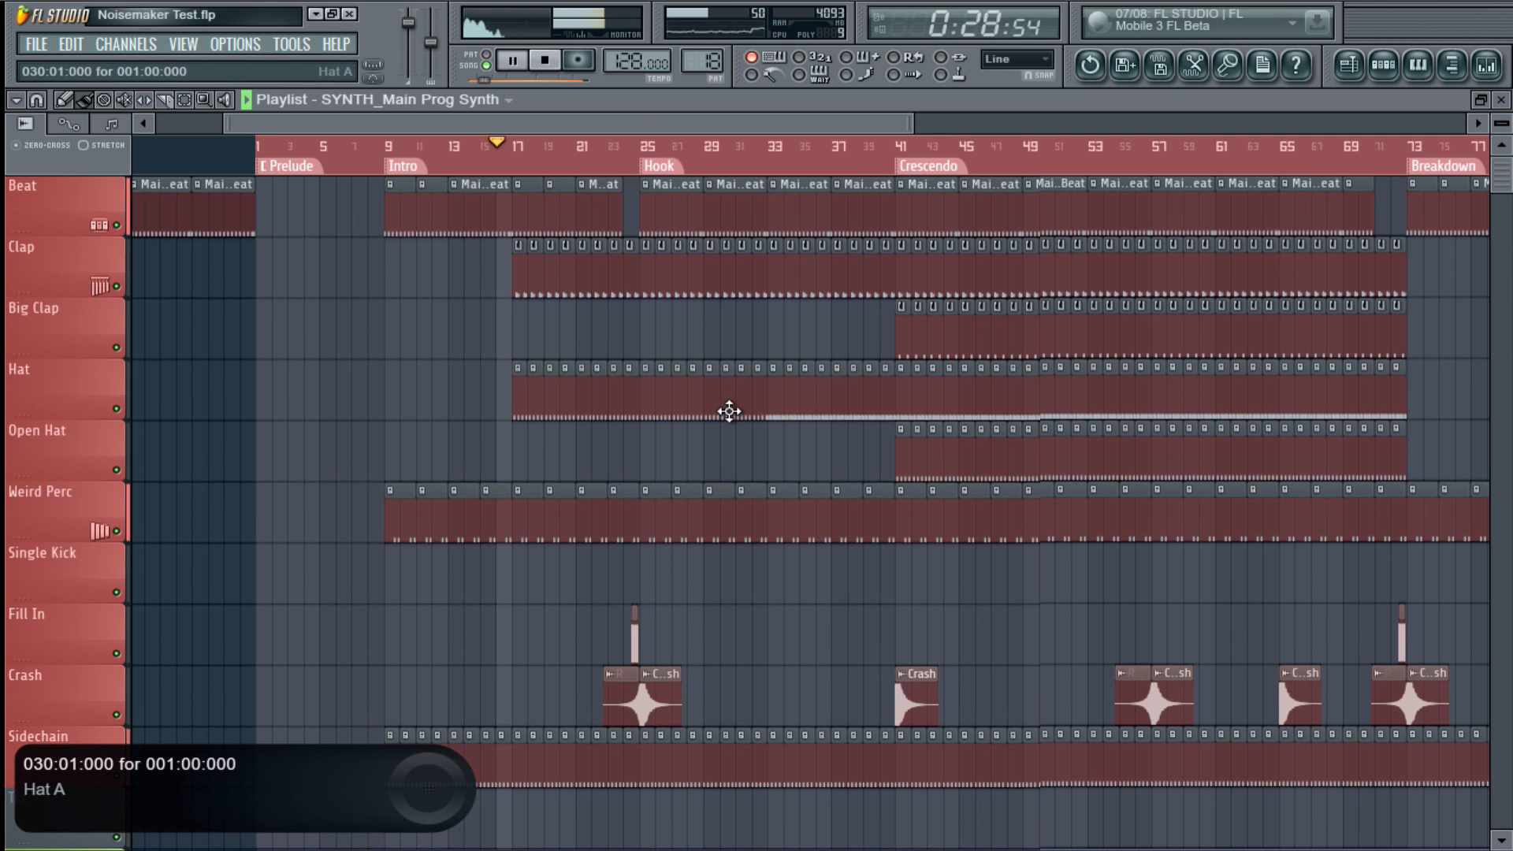
pyautogui.click(501, 214)
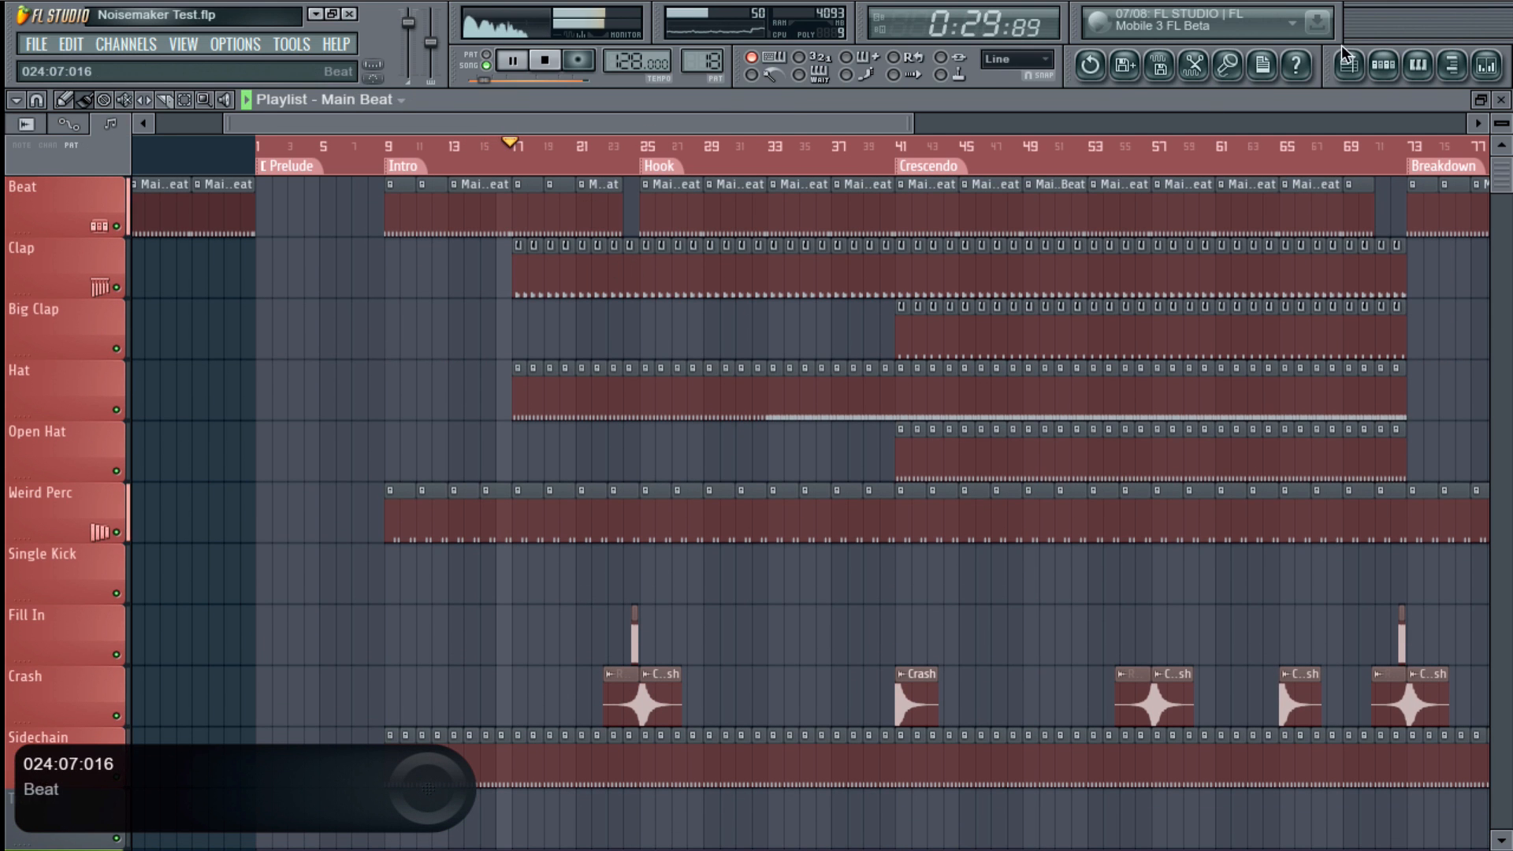
# - Switch the step sequencer to the Main Beat pattern and look through its kick steps to the end
pyautogui.click(1383, 65)
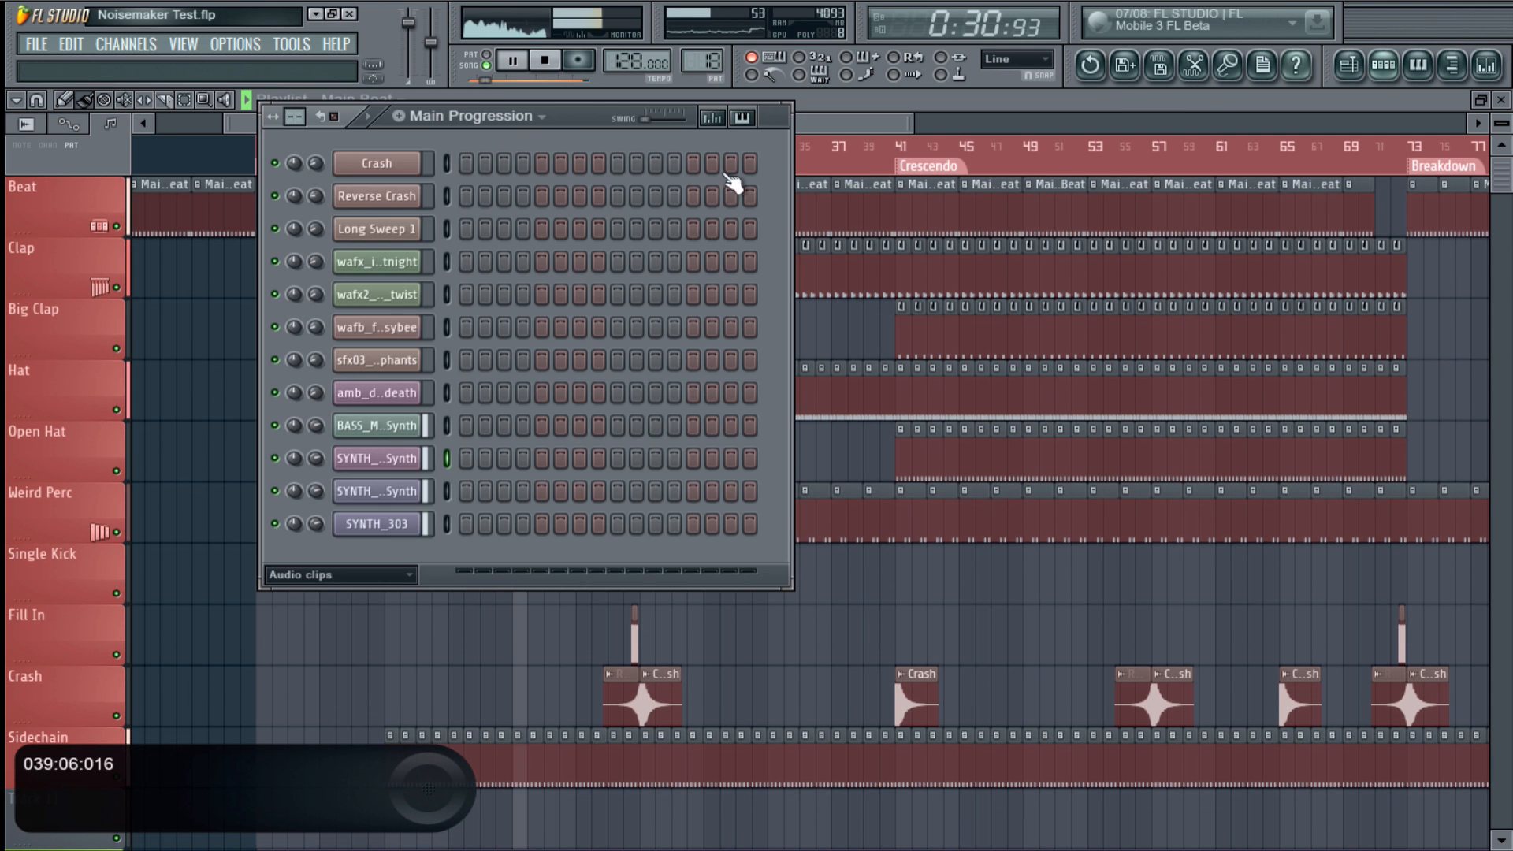
pyautogui.click(490, 115)
pyautogui.click(467, 160)
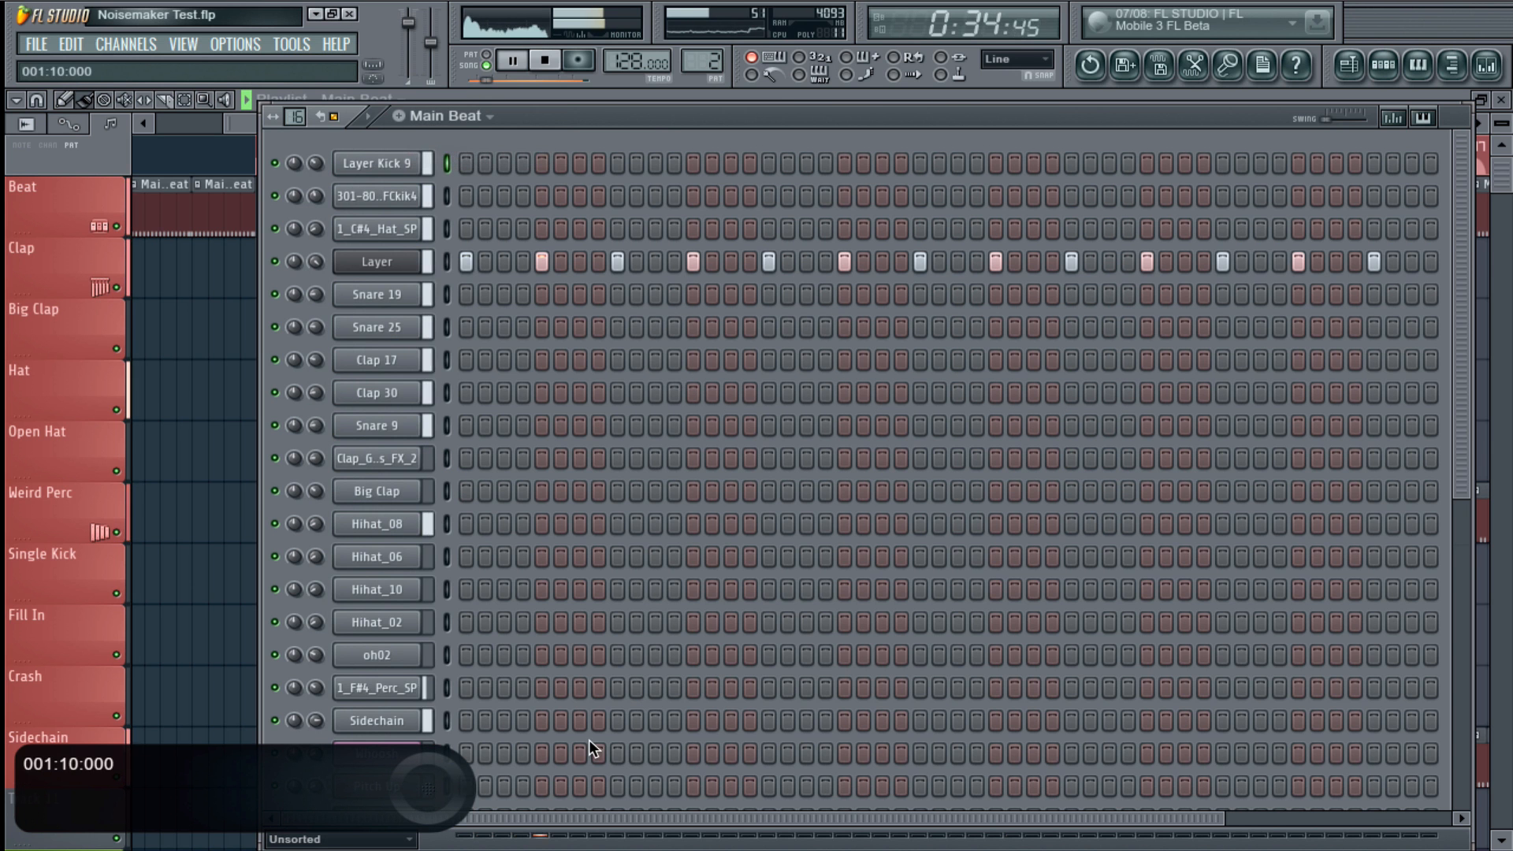
pyautogui.moveTo(600, 818); pyautogui.dragTo(1196, 773)
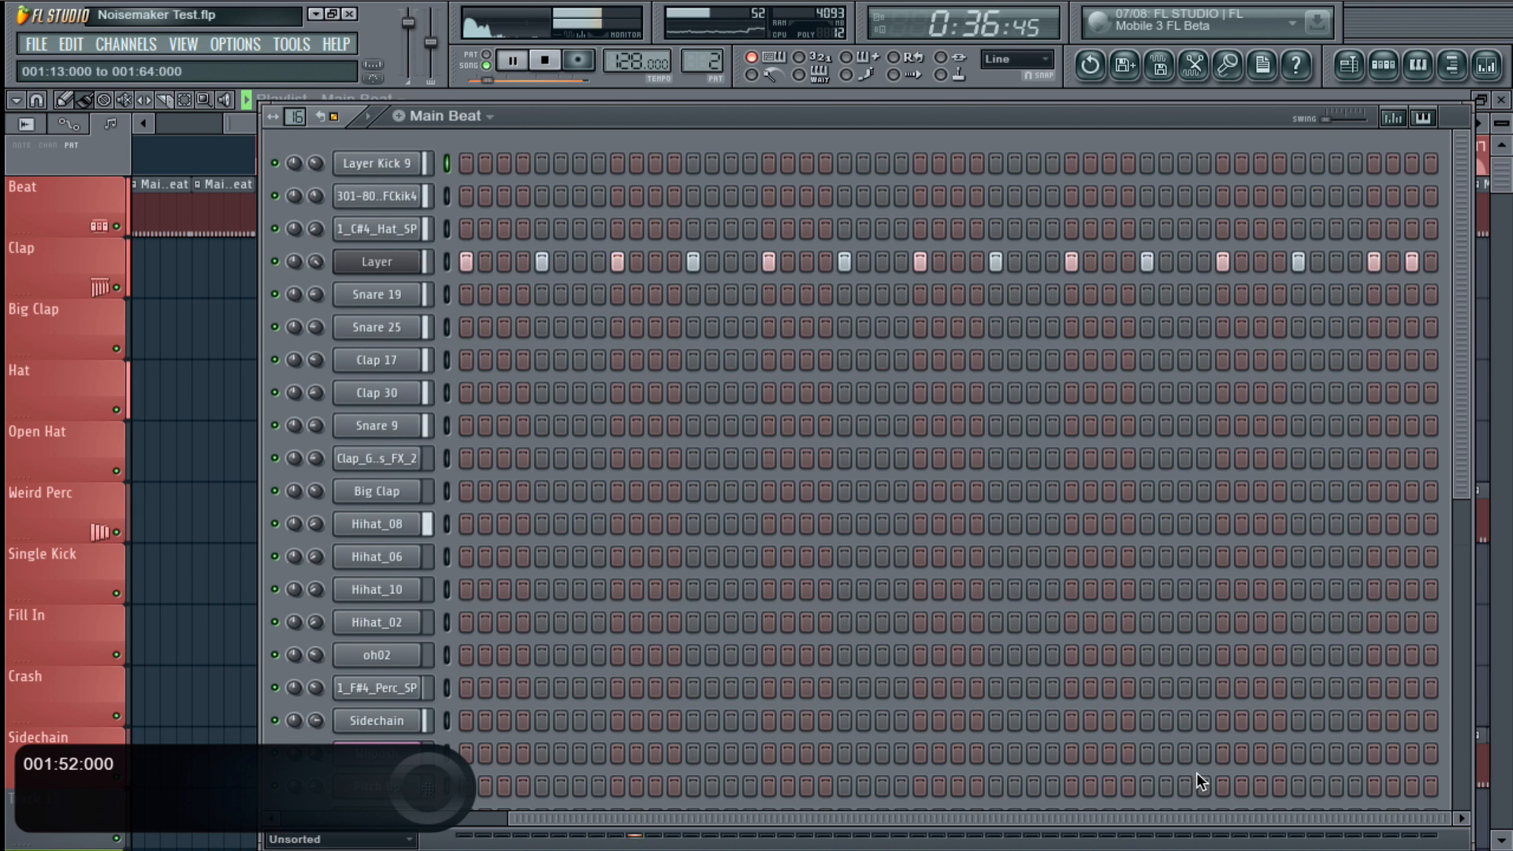
# - Switch to the Clap pattern and look through its snare and clap channels in the step sequencer
pyautogui.click(471, 118)
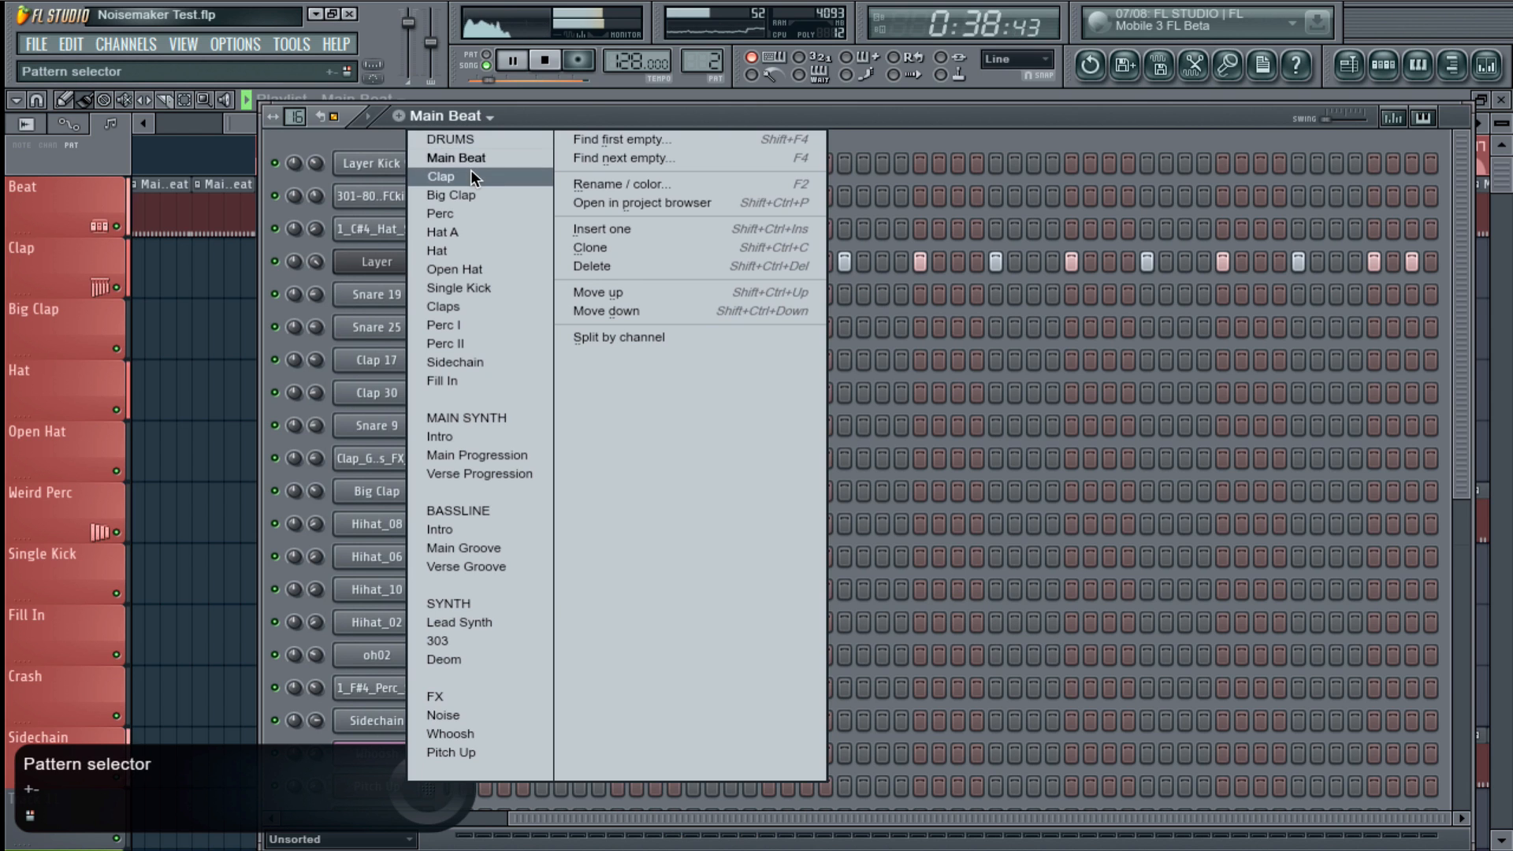
pyautogui.click(470, 173)
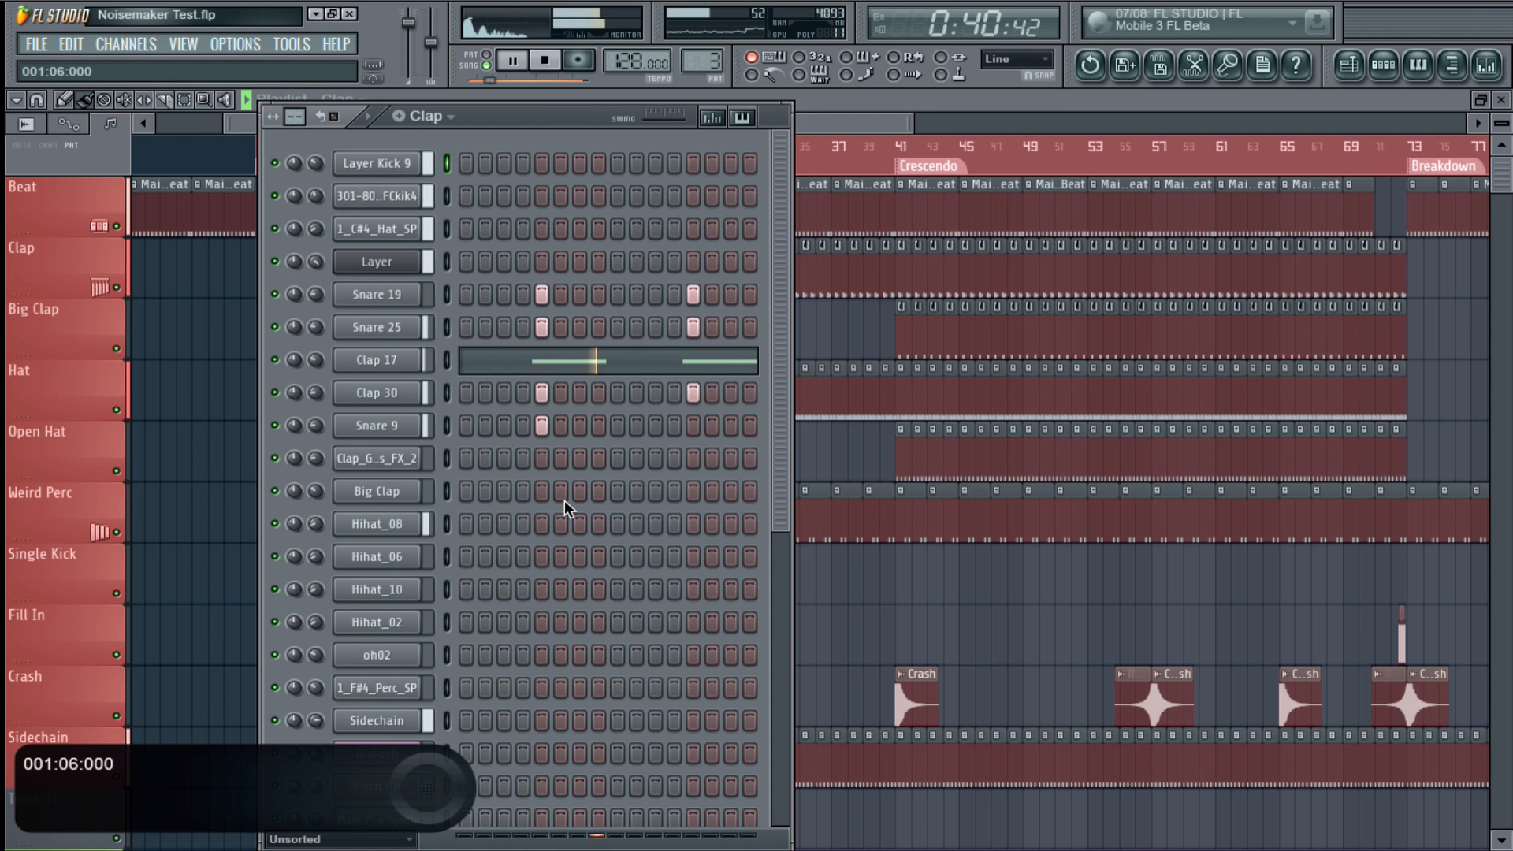
pyautogui.scroll(-5, 591, 511)
pyautogui.scroll(5, 599, 509)
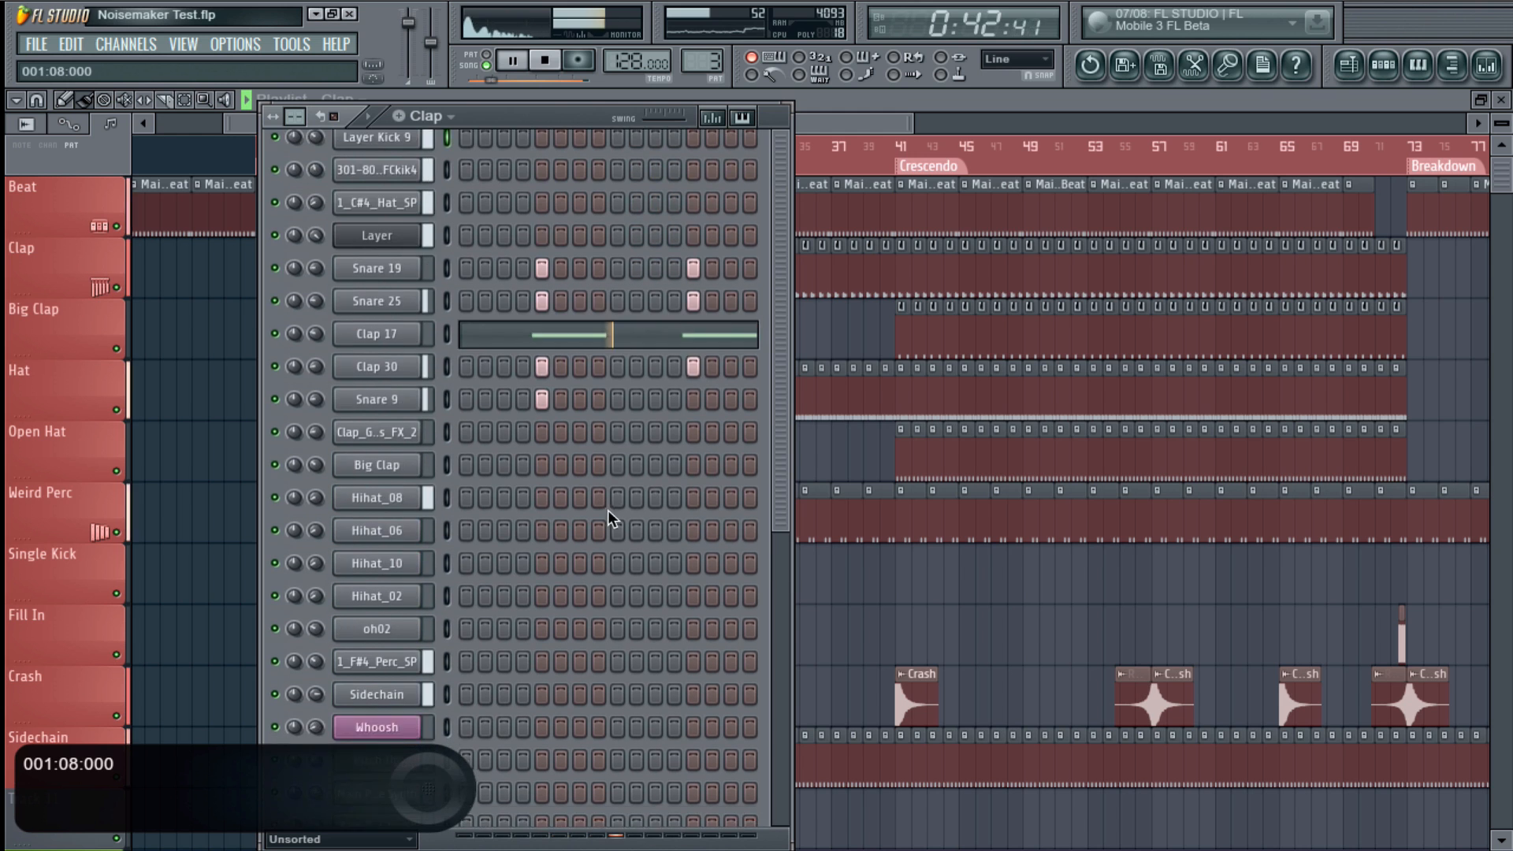
# - Switch to the Big Clap pattern and look through its channels in the step sequencer
pyautogui.click(438, 116)
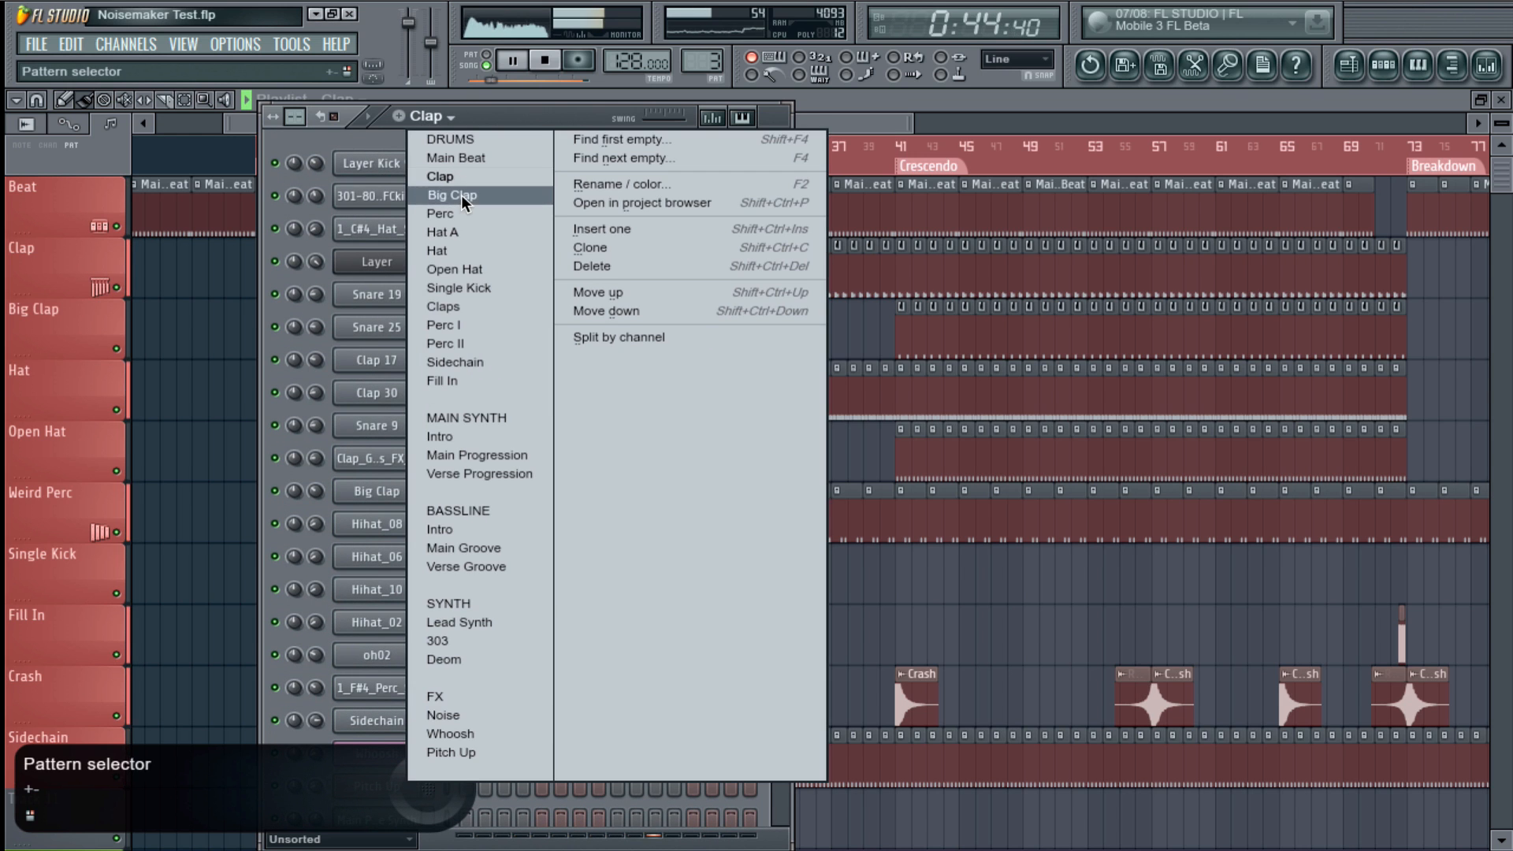
pyautogui.click(461, 195)
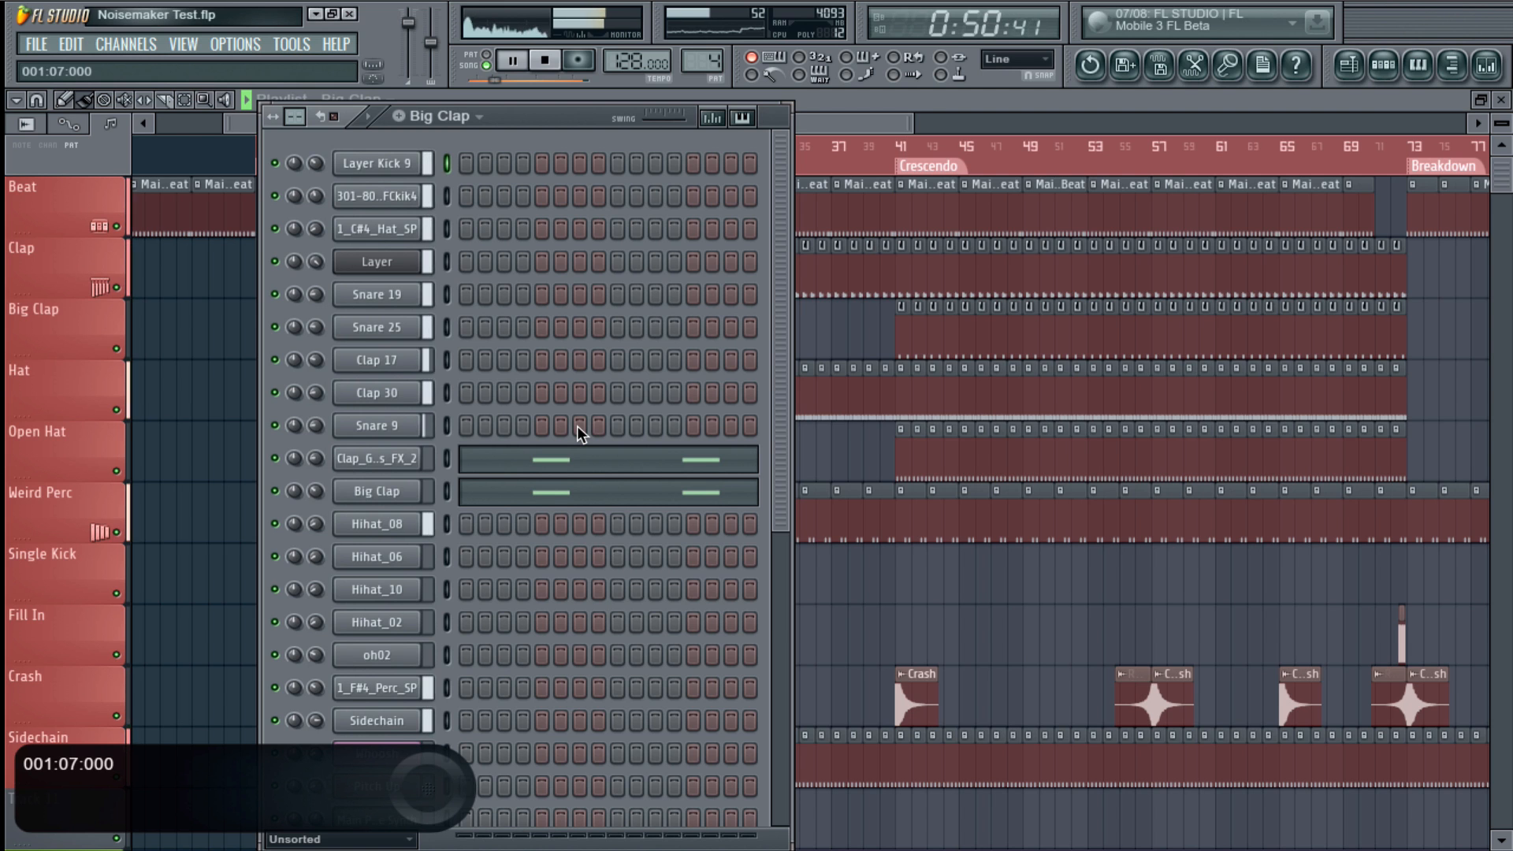
pyautogui.scroll(-5, 670, 376)
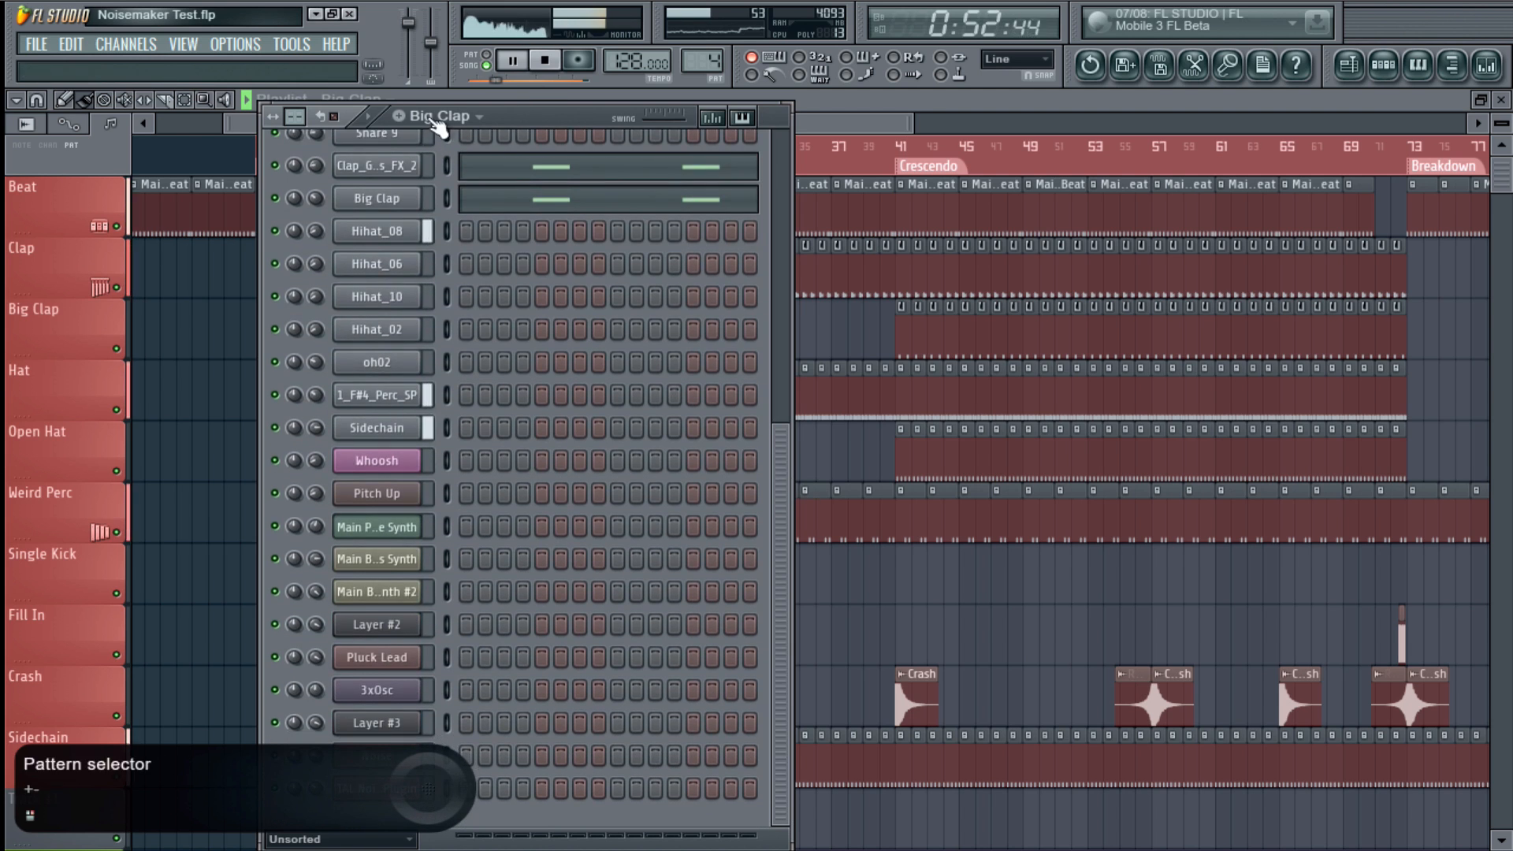
# - Switch to the Lead Synth pattern and open the plugin window of the Pluck Lead channel
pyautogui.click(441, 117)
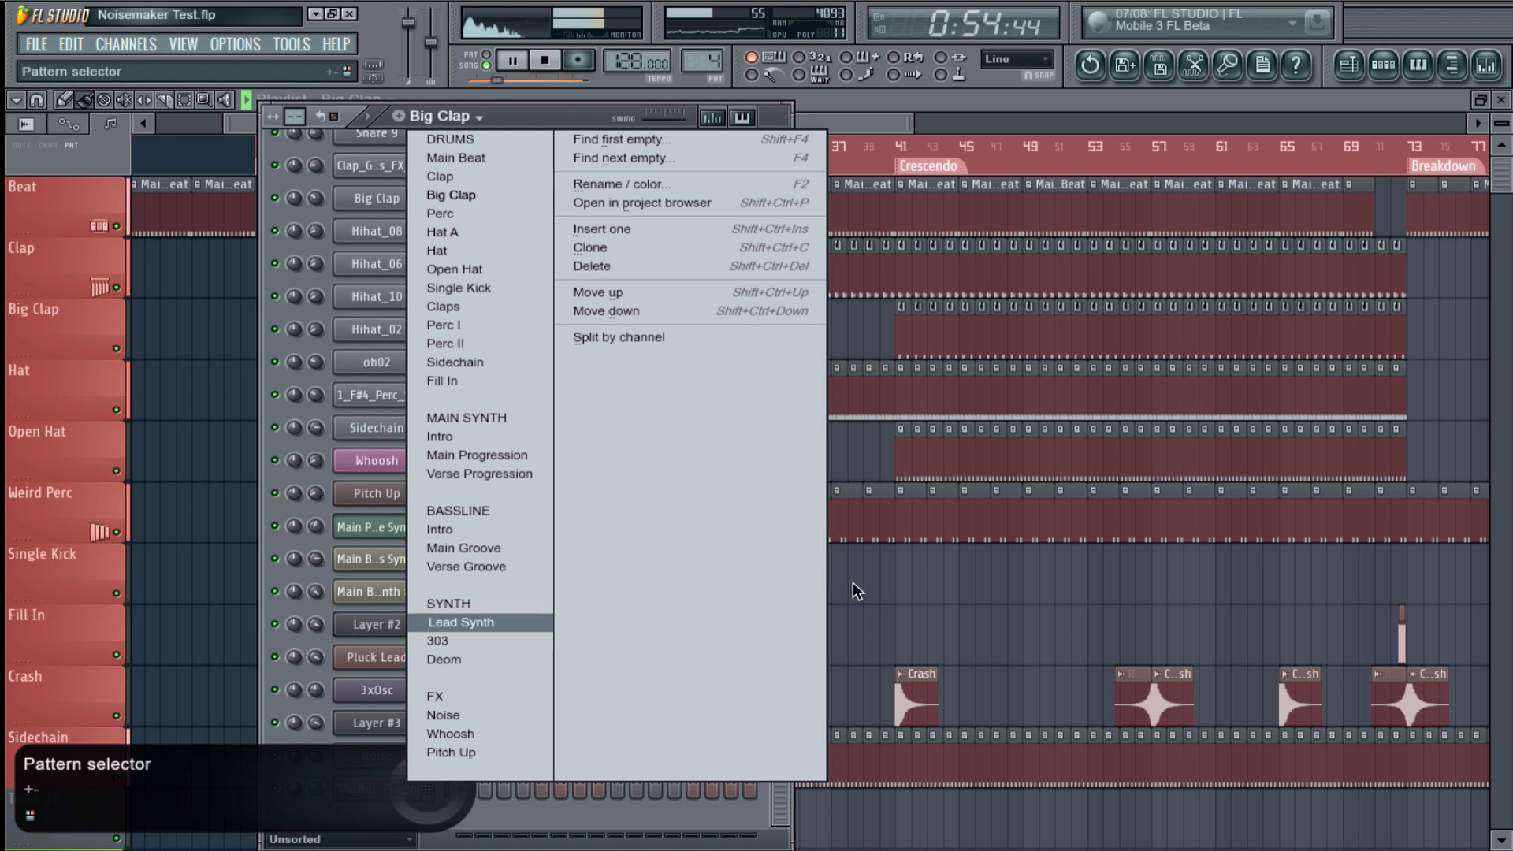
pyautogui.click(468, 622)
pyautogui.click(376, 658)
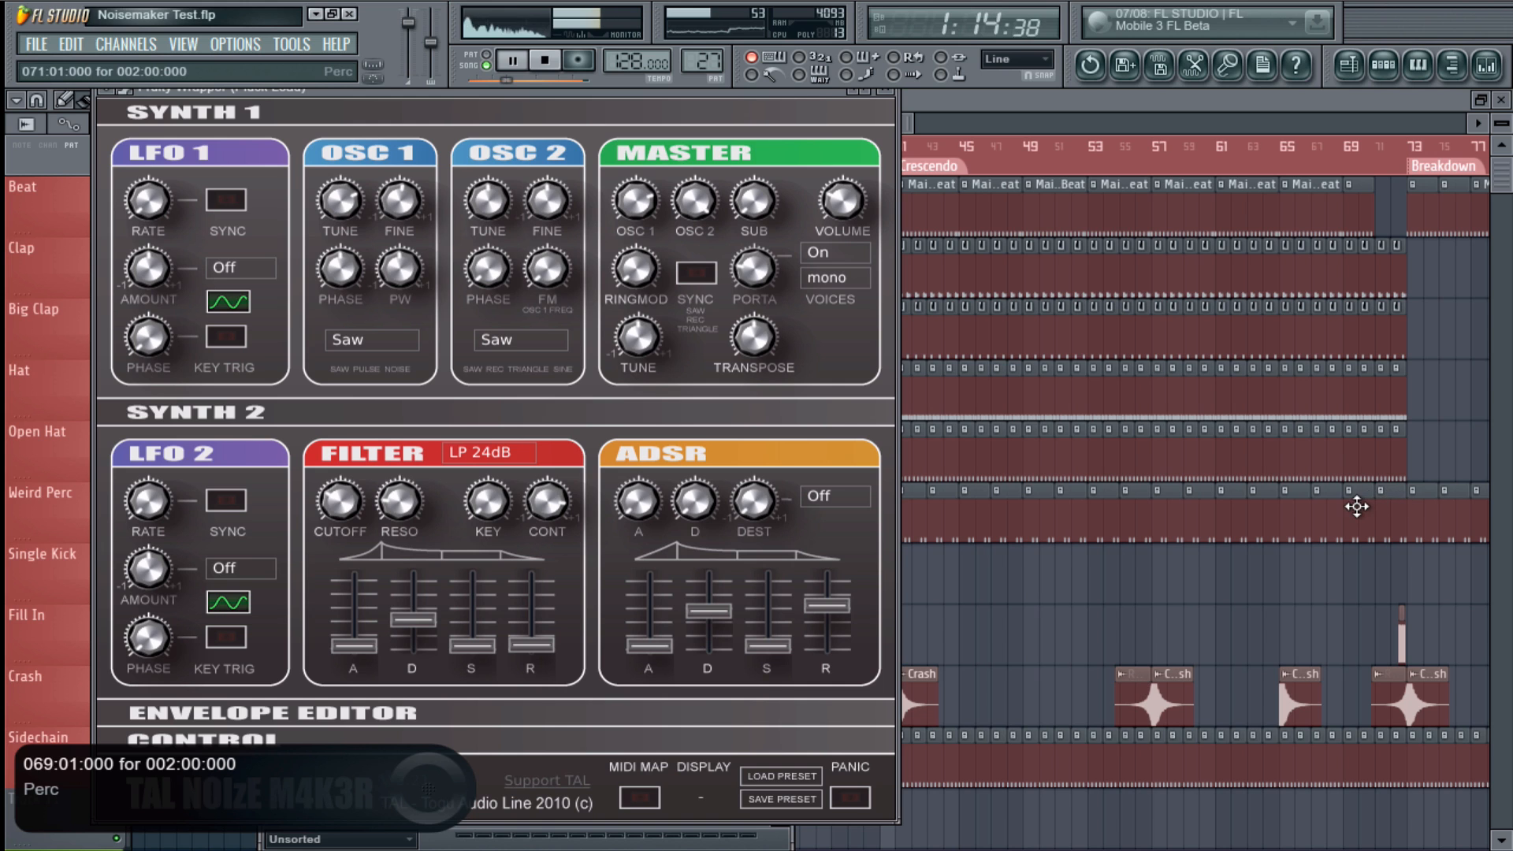
# - Show the mixer, view its named drum, synth and bassline inserts, and close the Pluck Lead plugin window
pyautogui.press('F9')
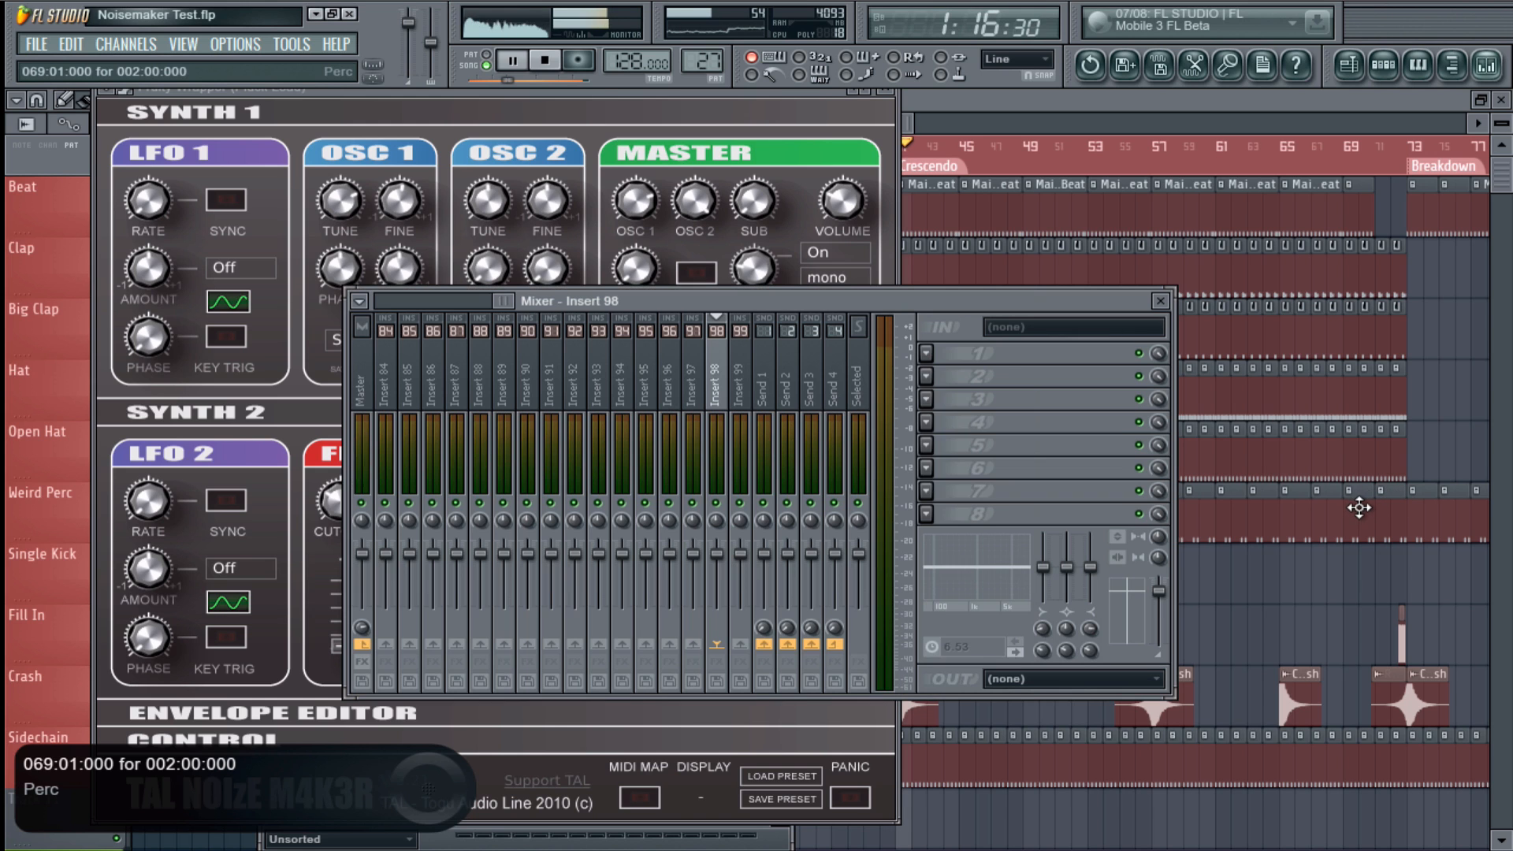
pyautogui.moveTo(443, 295); pyautogui.dragTo(387, 296)
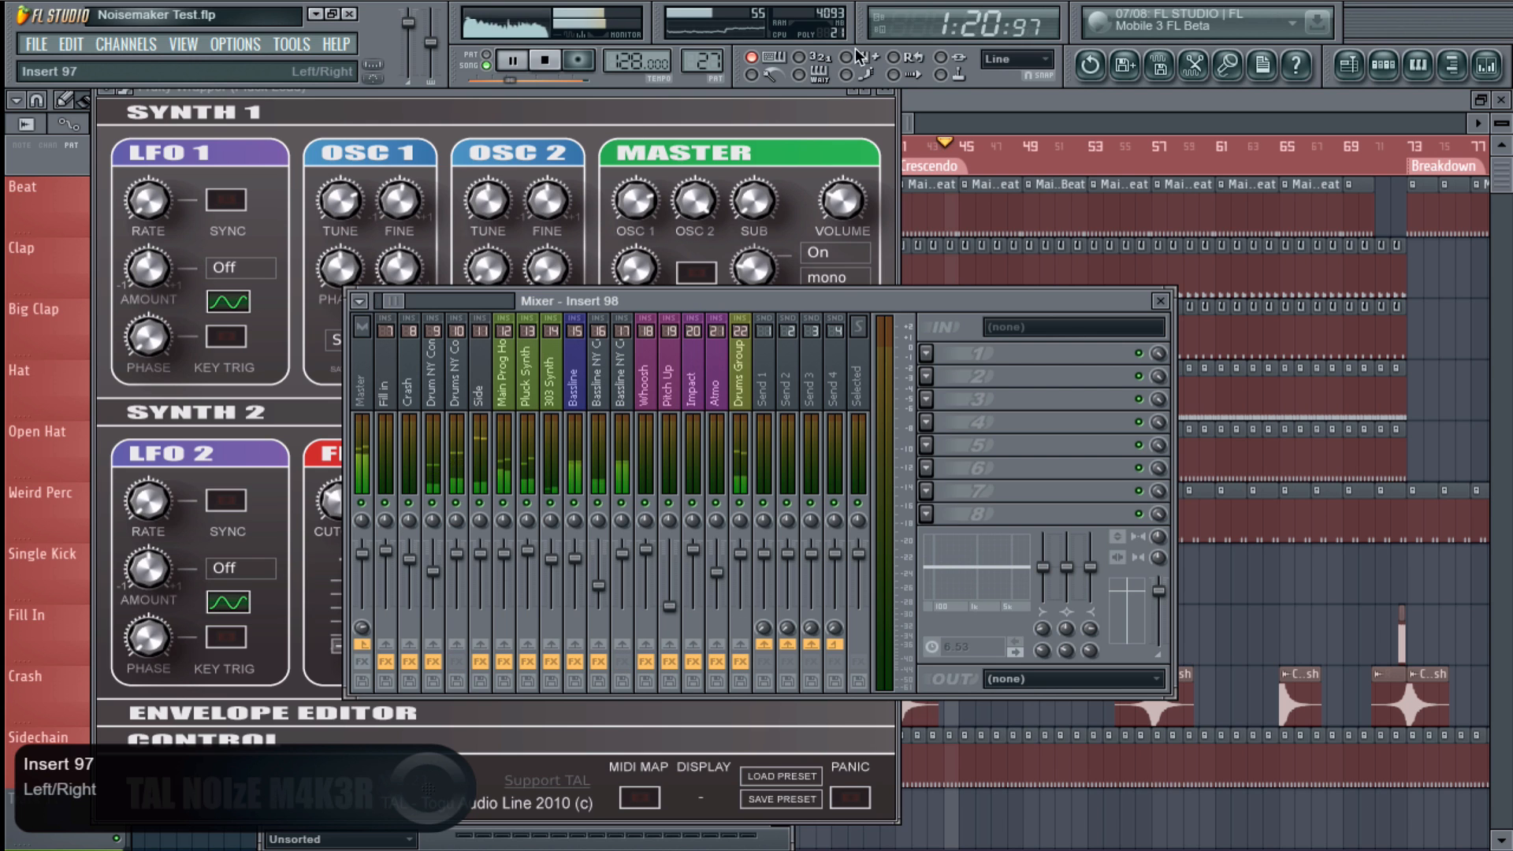
pyautogui.click(884, 88)
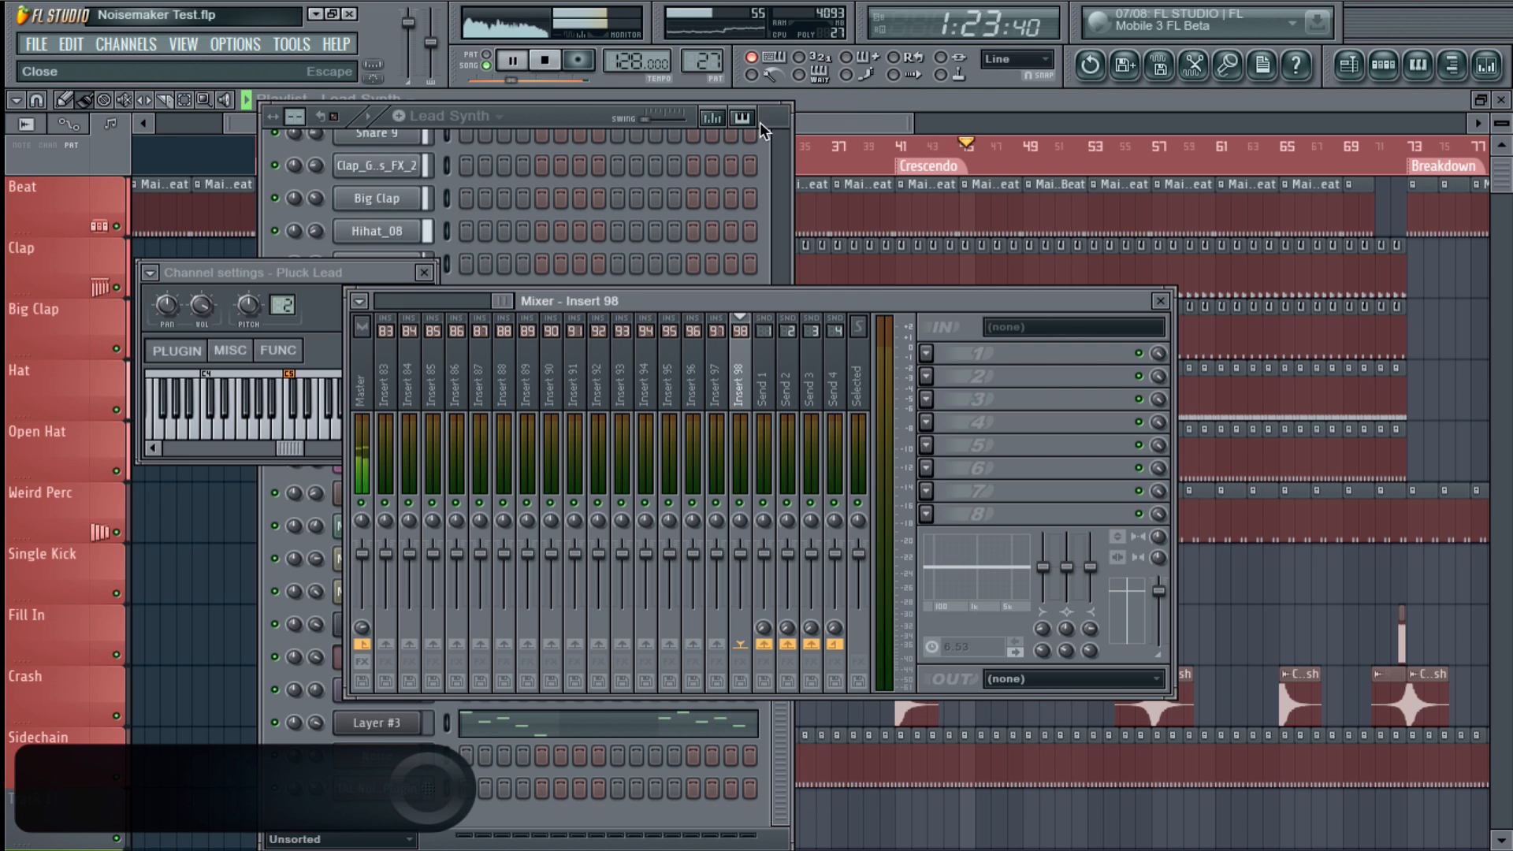
# - Switch to the Main Progression pattern and open the plugin window of the Main Prog House Synth channel
pyautogui.click(449, 117)
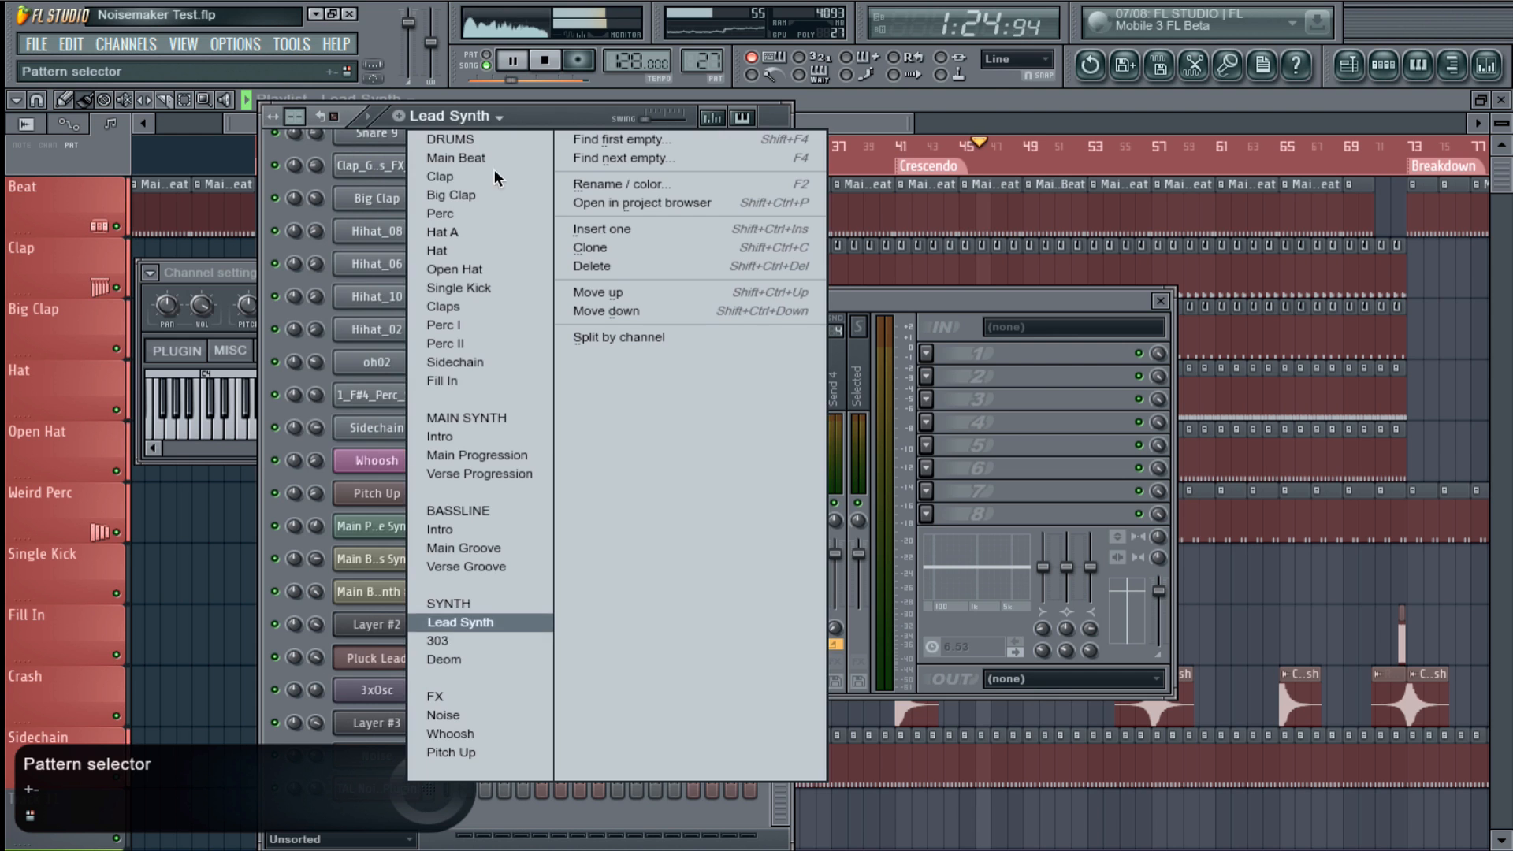
pyautogui.click(479, 455)
pyautogui.click(381, 528)
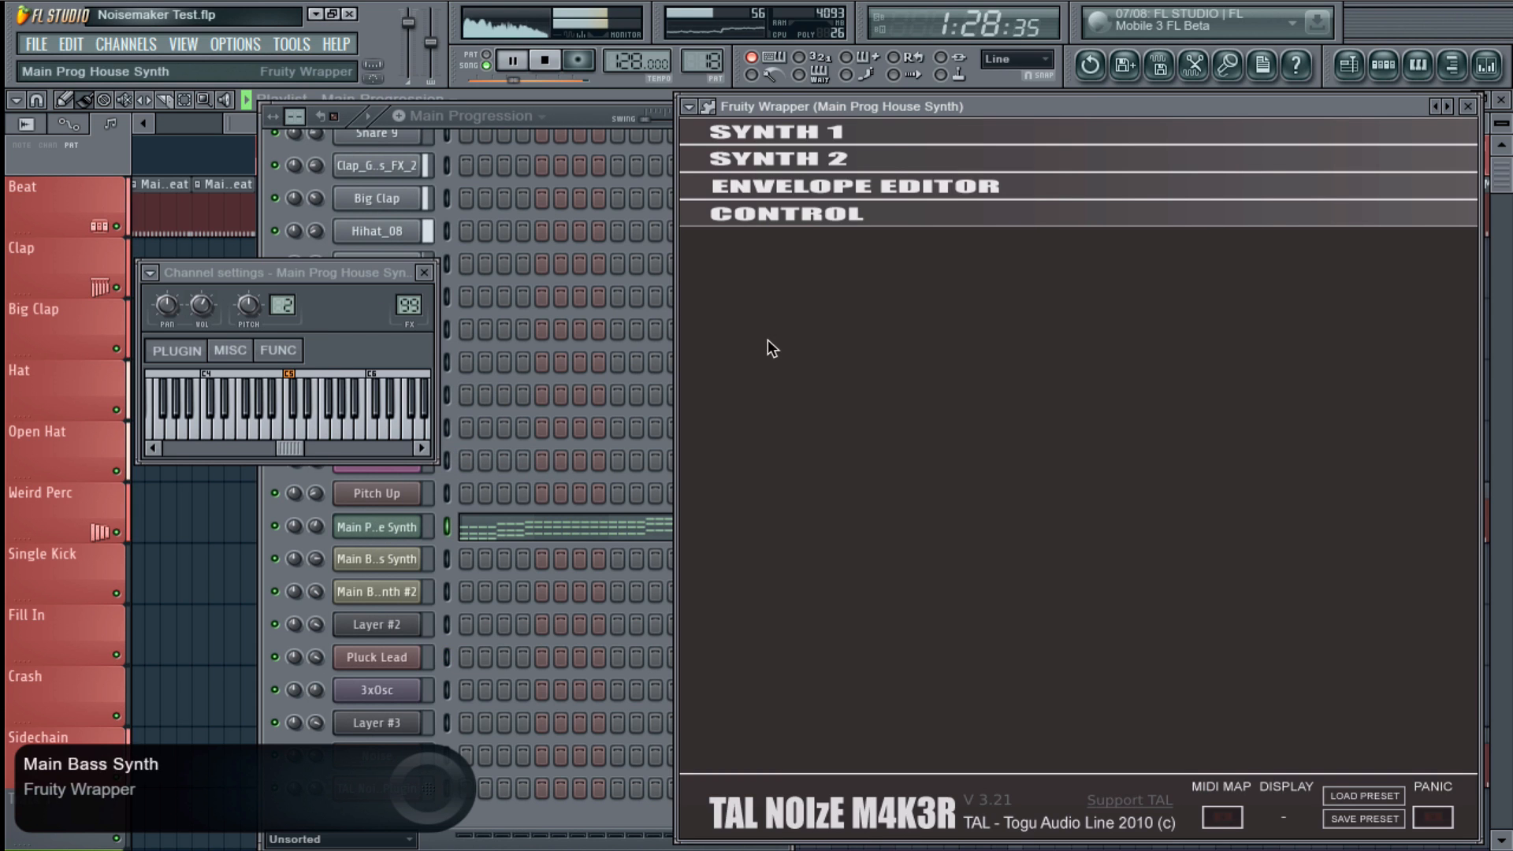
# - Look through the Synth 1, Synth 2 and Control sections of the Main Prog House Synth plugin, and close its window
pyautogui.click(886, 128)
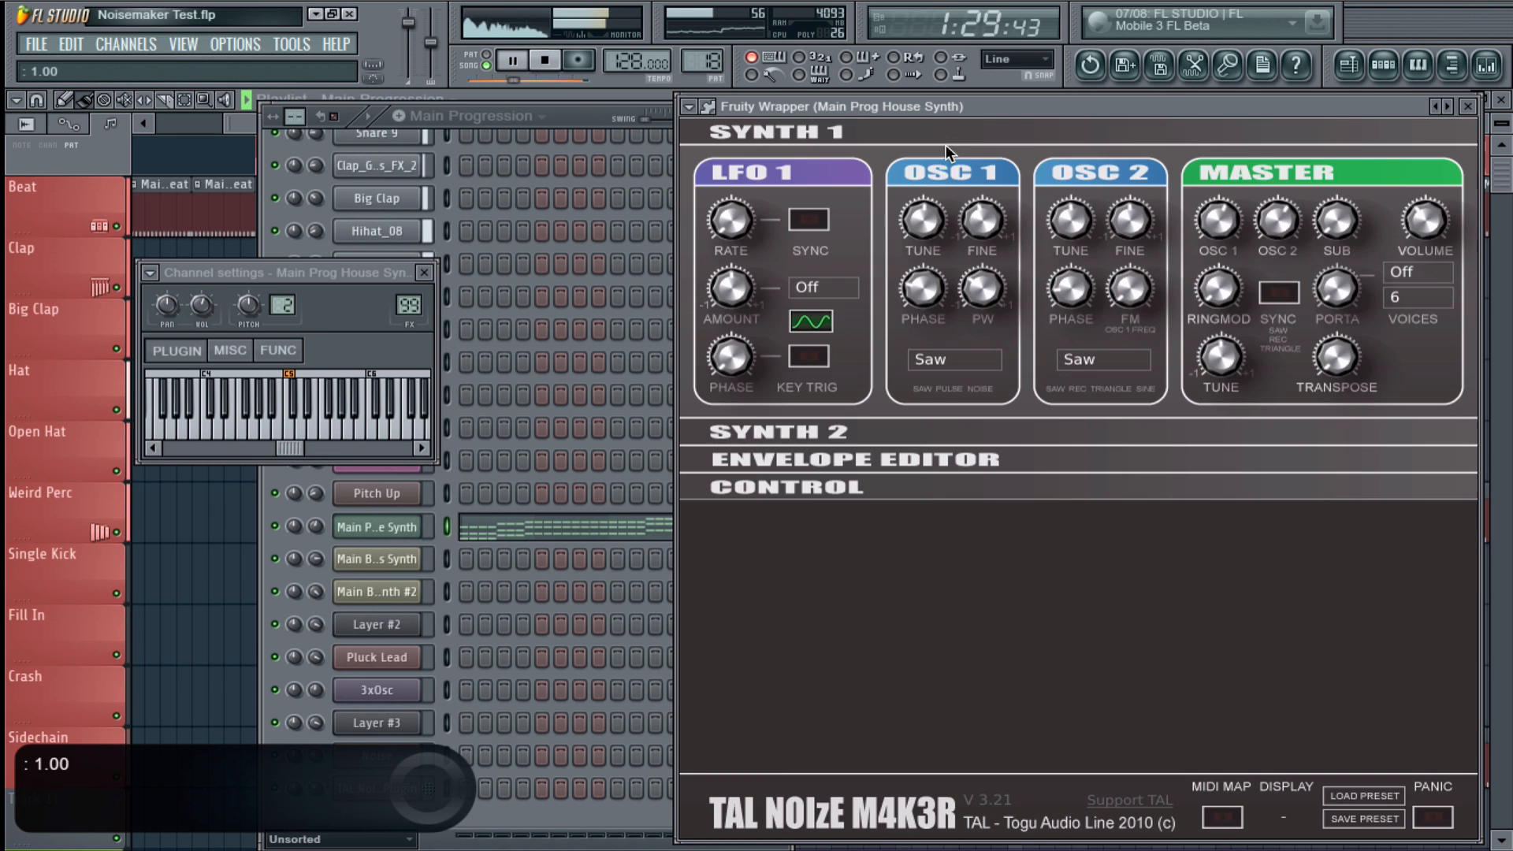
pyautogui.click(873, 432)
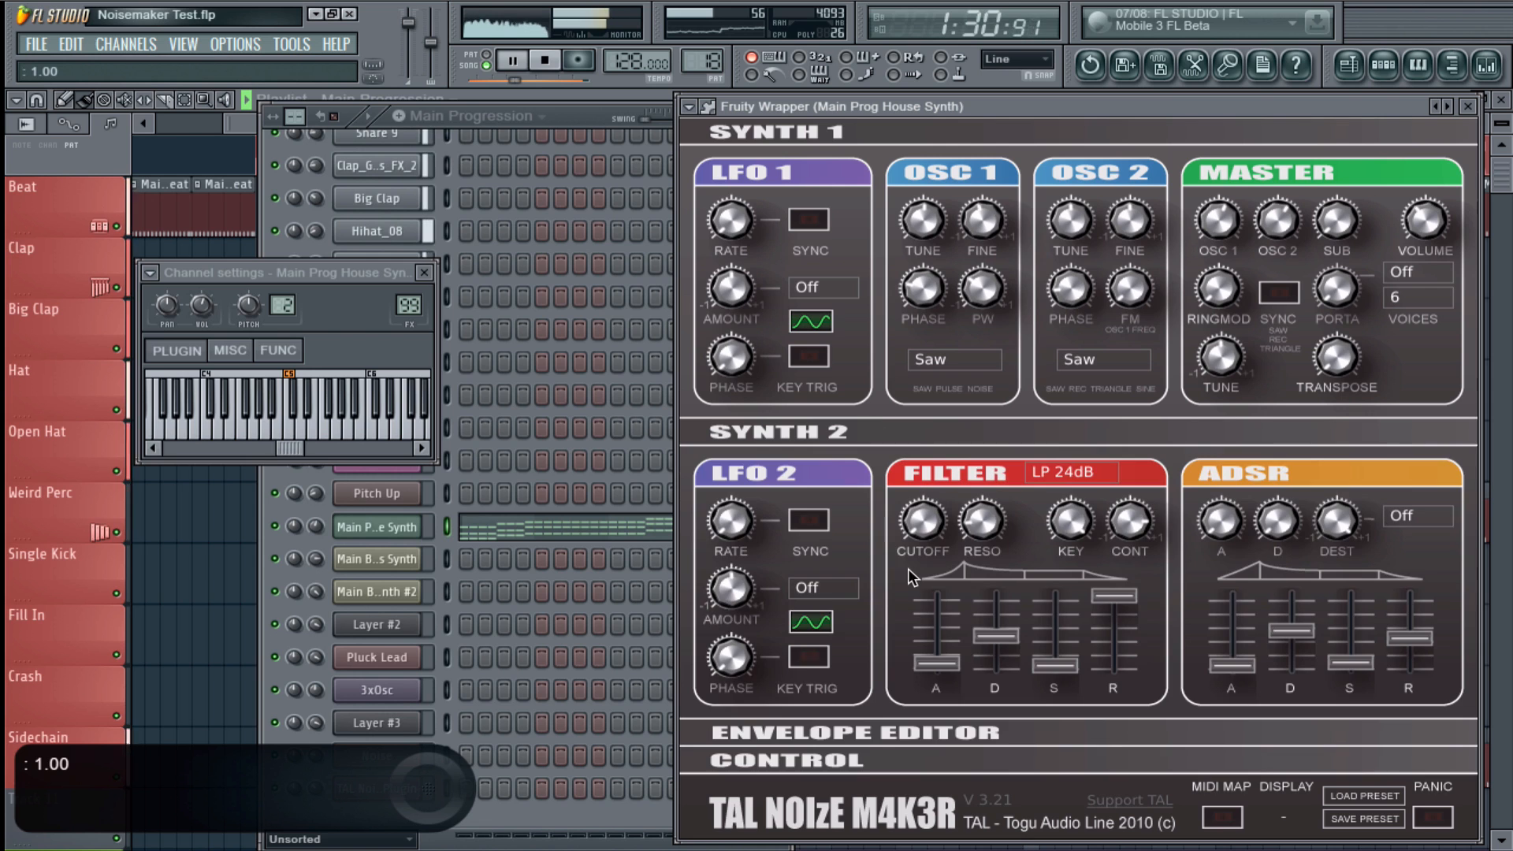
pyautogui.click(863, 762)
pyautogui.click(878, 488)
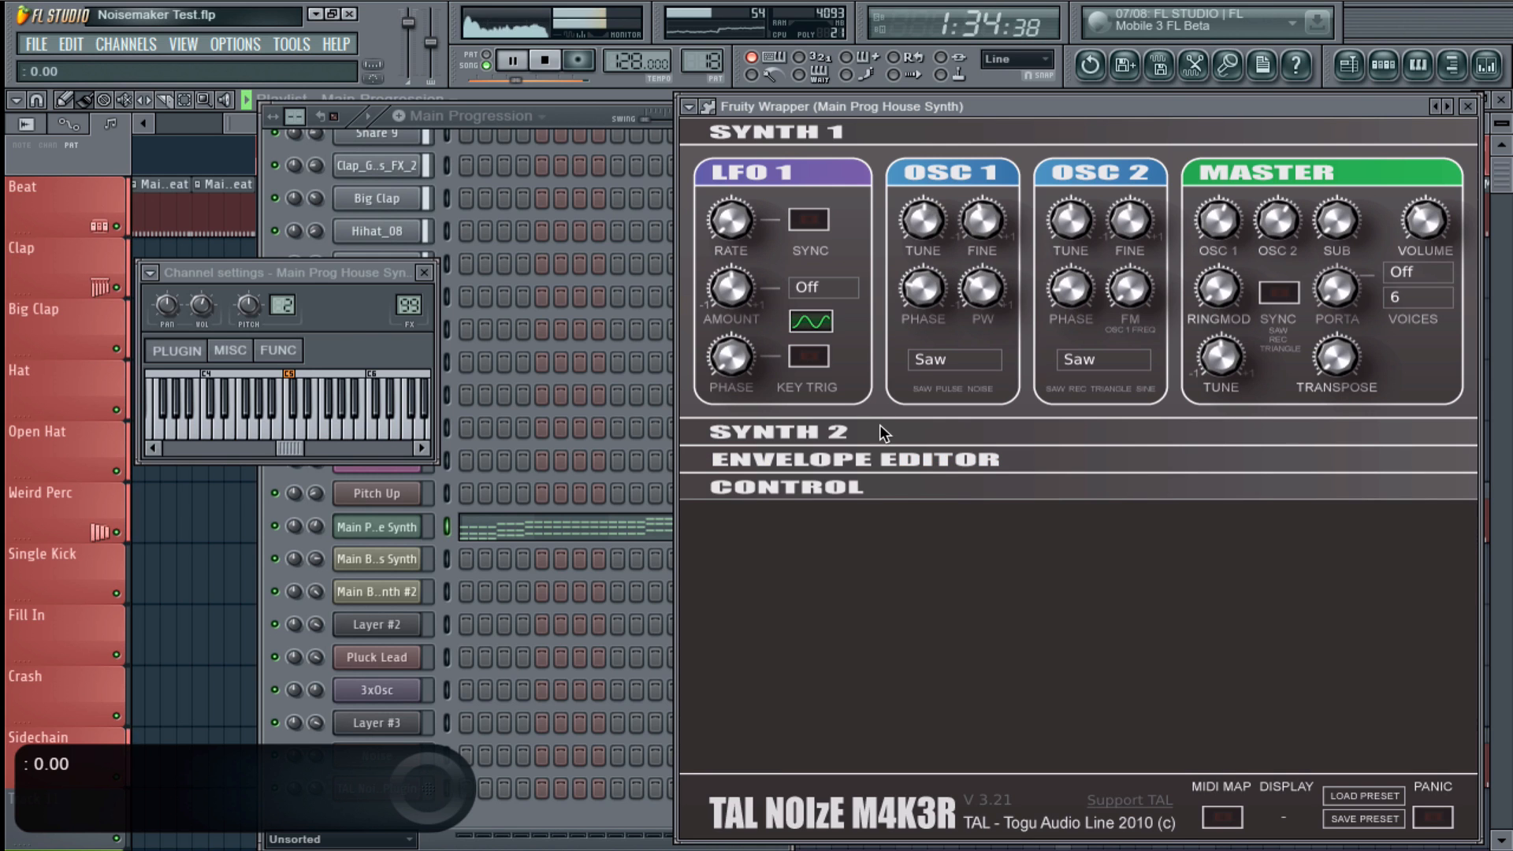
pyautogui.click(880, 430)
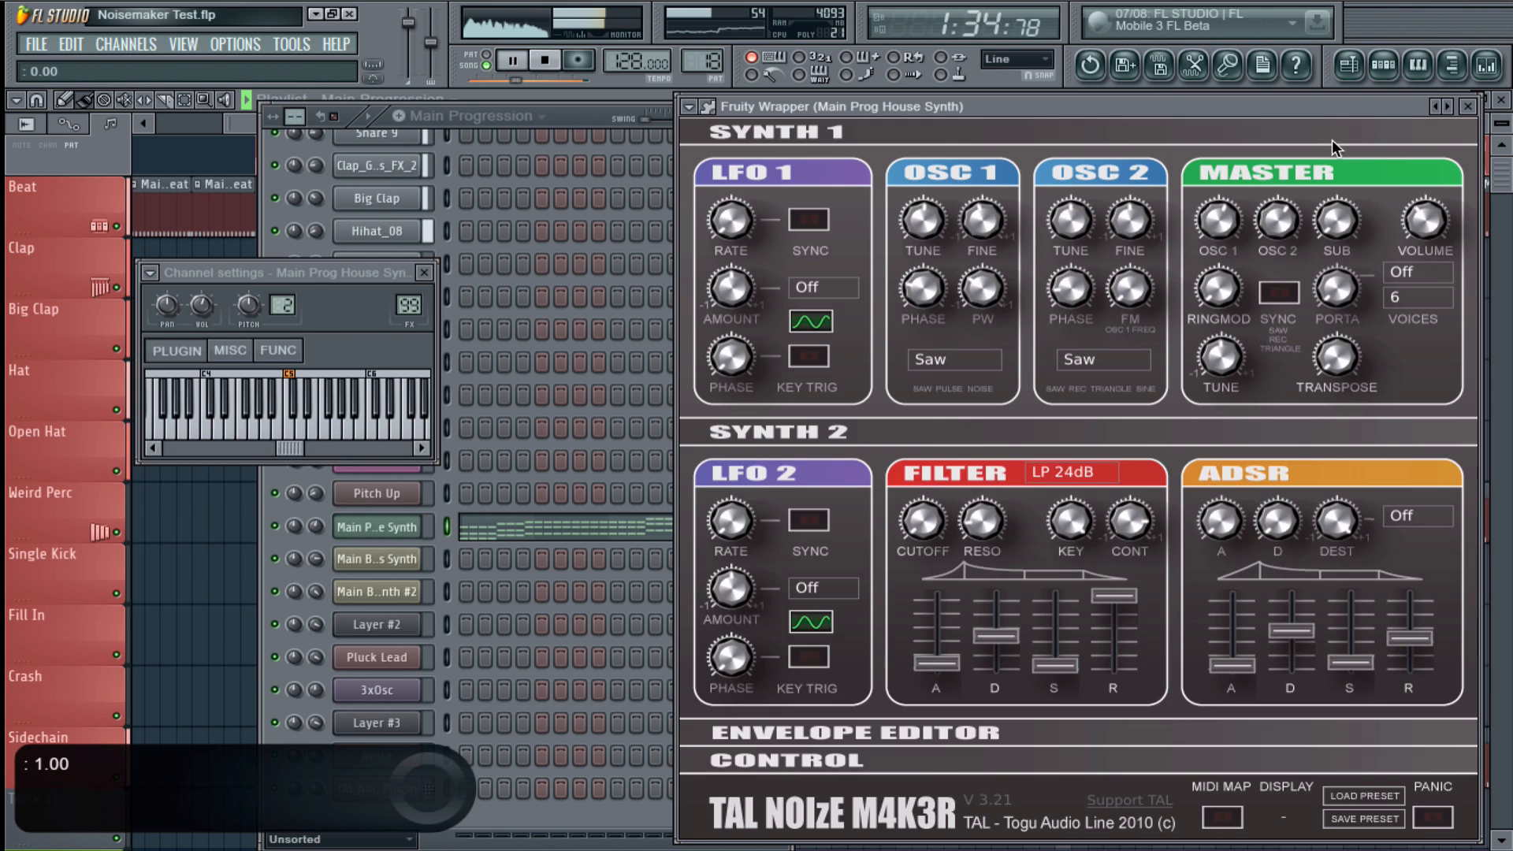
pyautogui.click(1467, 105)
# - Switch to the 303 pattern and open the plugin window of the TAL NoiseMaker Plugin channel
pyautogui.click(527, 115)
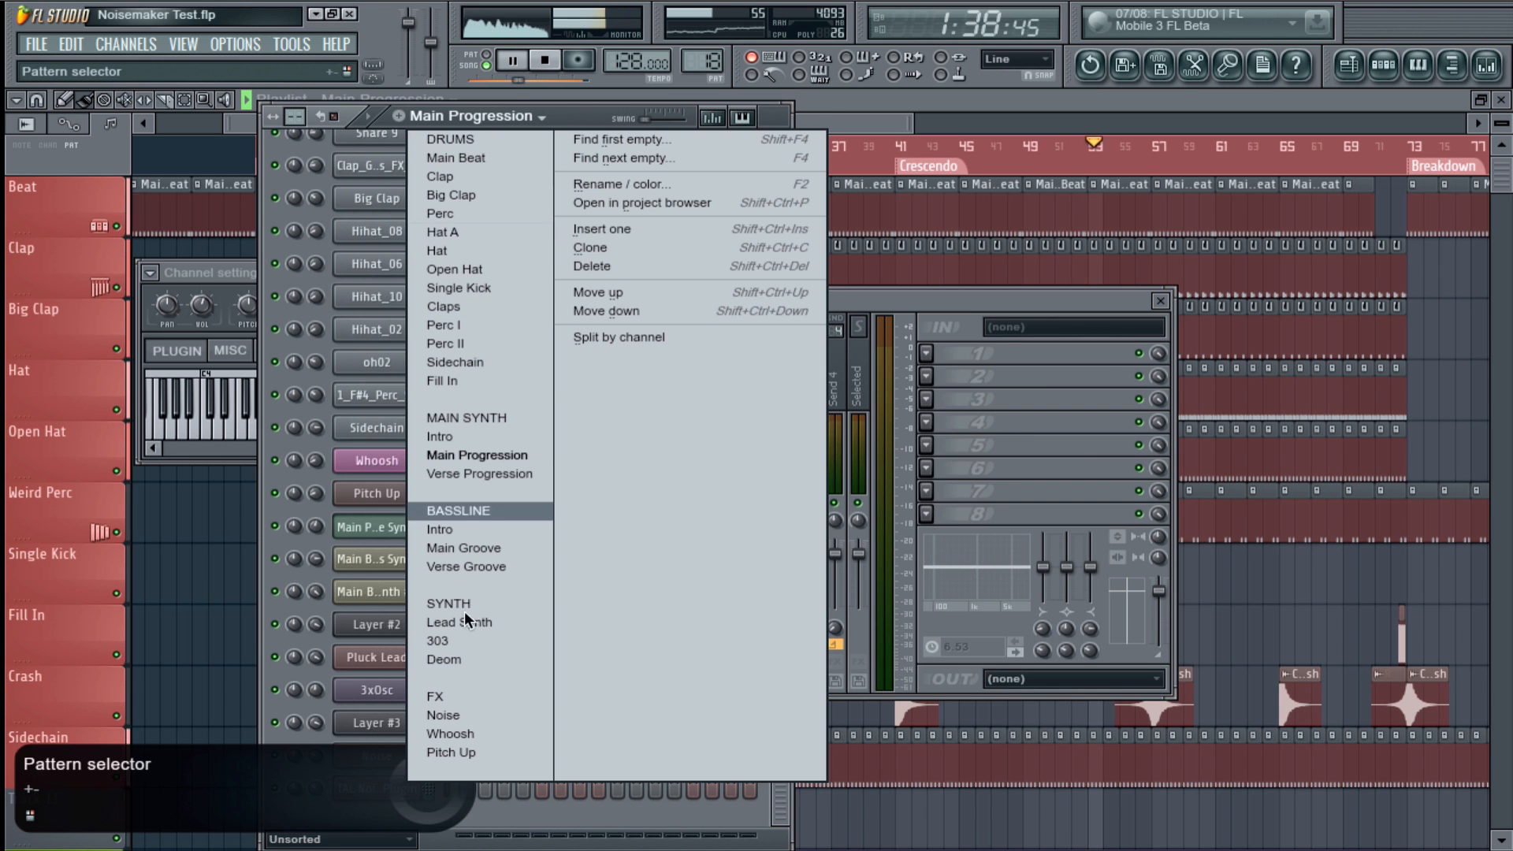
pyautogui.click(459, 643)
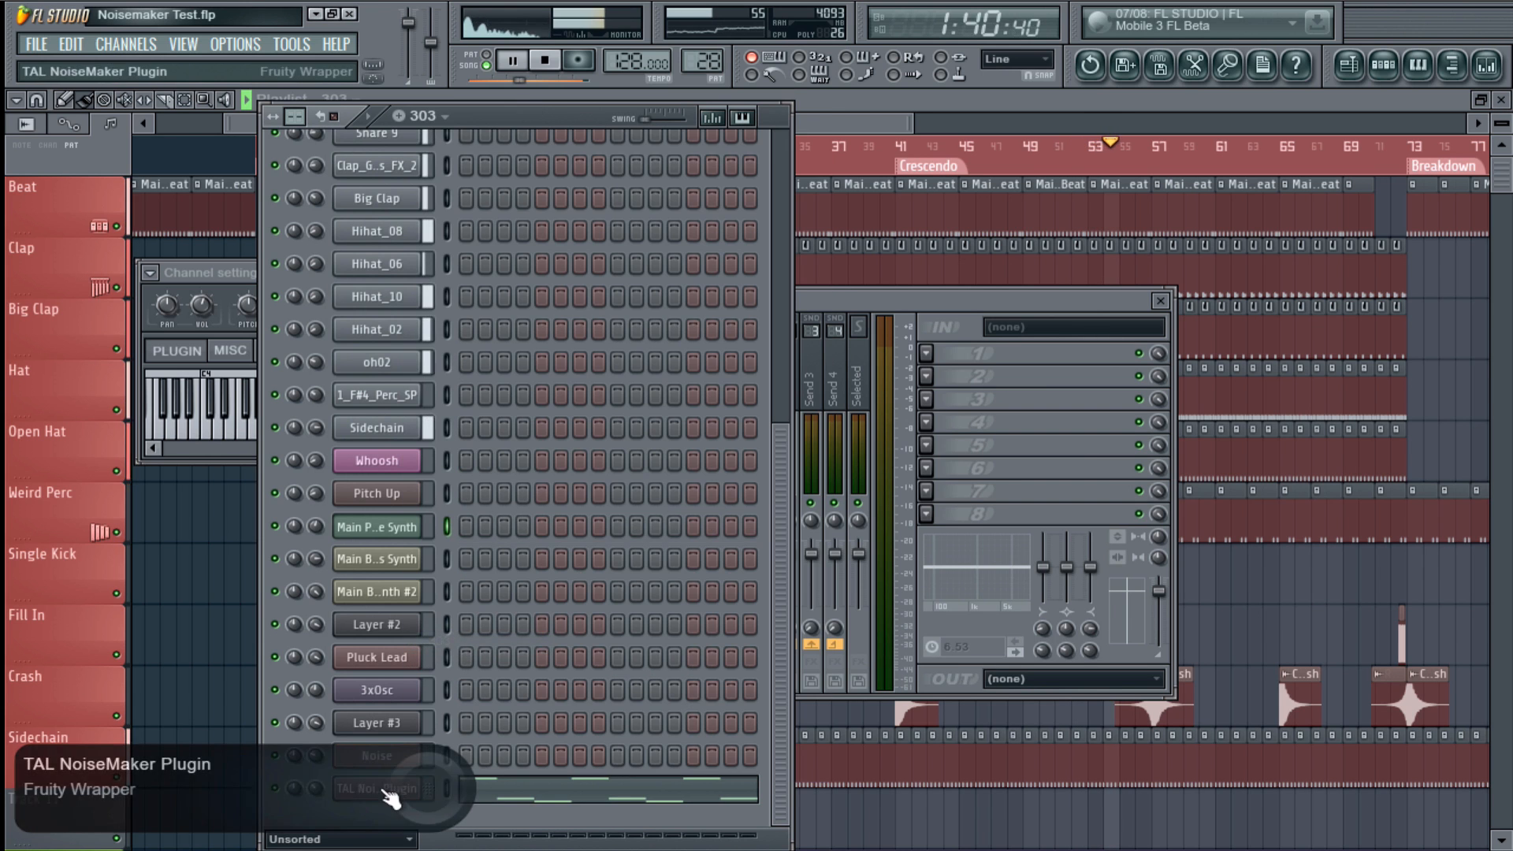
pyautogui.click(387, 794)
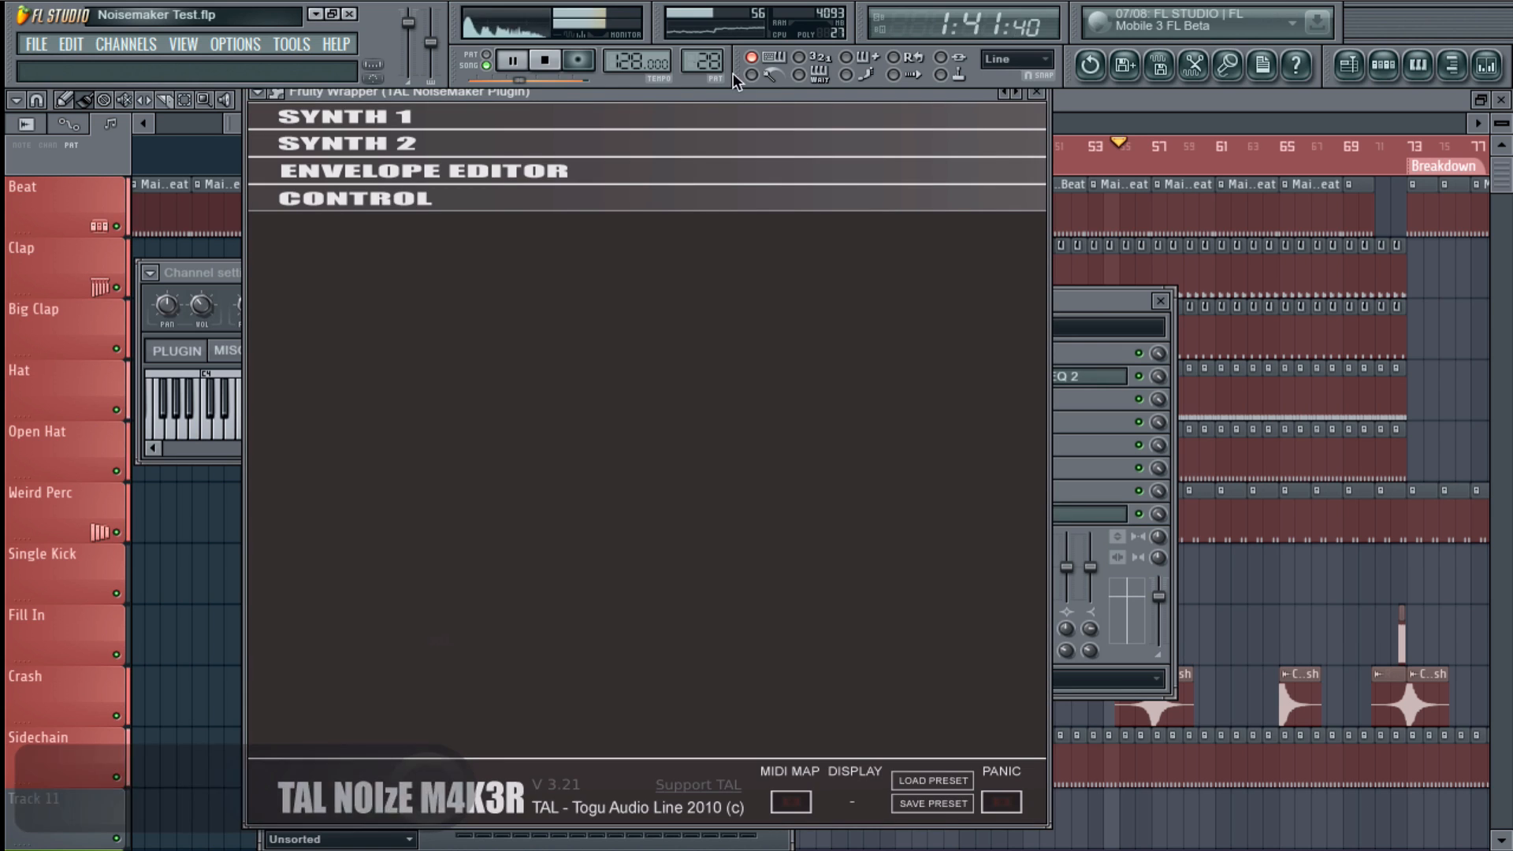
# - View the Synth 1 and Synth 2 sections of the 303 pattern's TAL NoiseMaker plugin and close its window
pyautogui.click(518, 124)
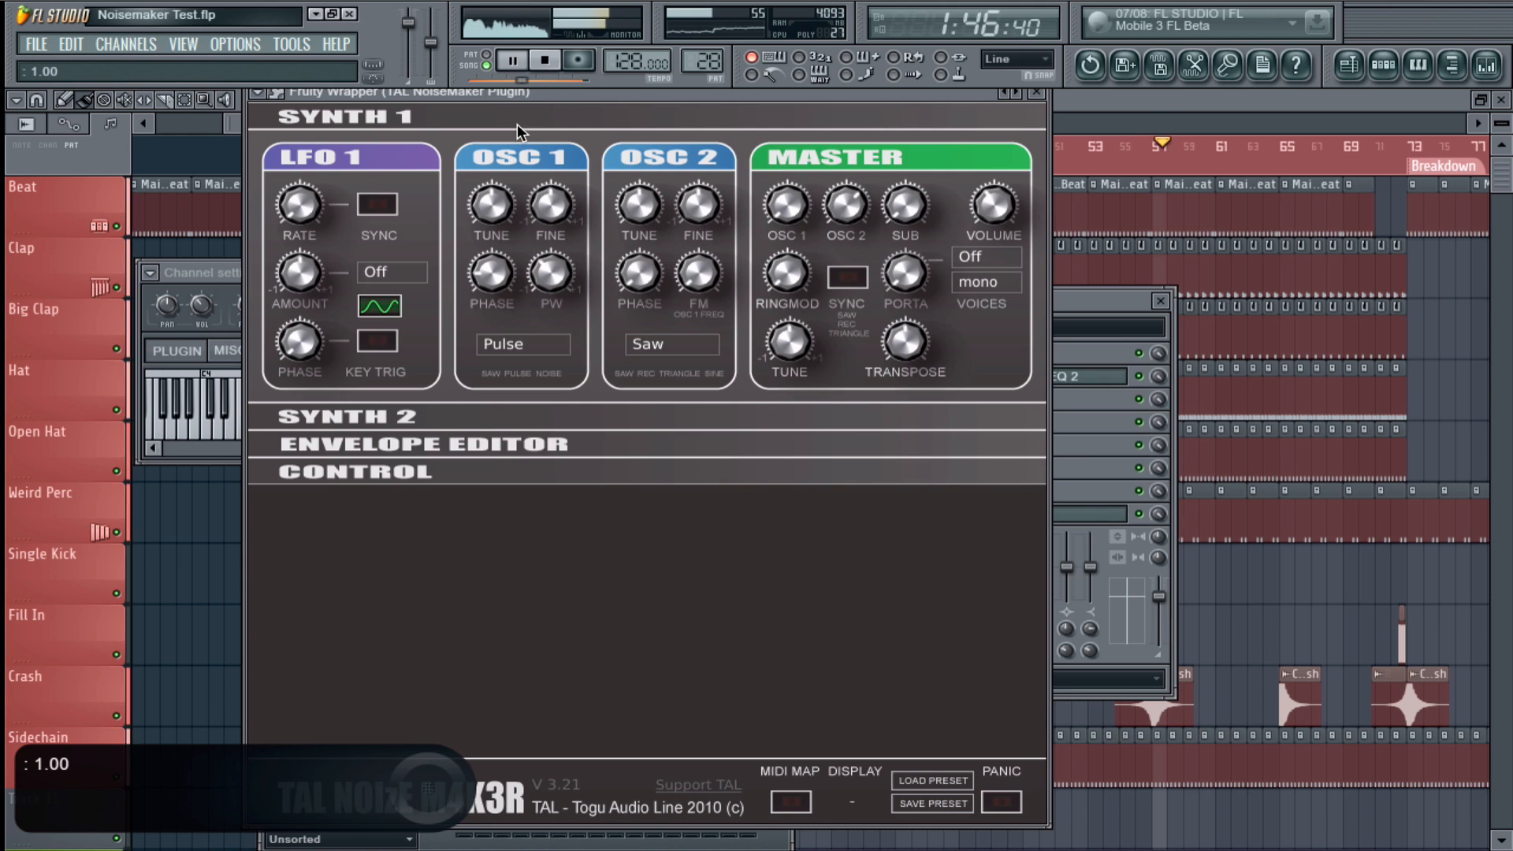
pyautogui.click(517, 125)
pyautogui.click(490, 143)
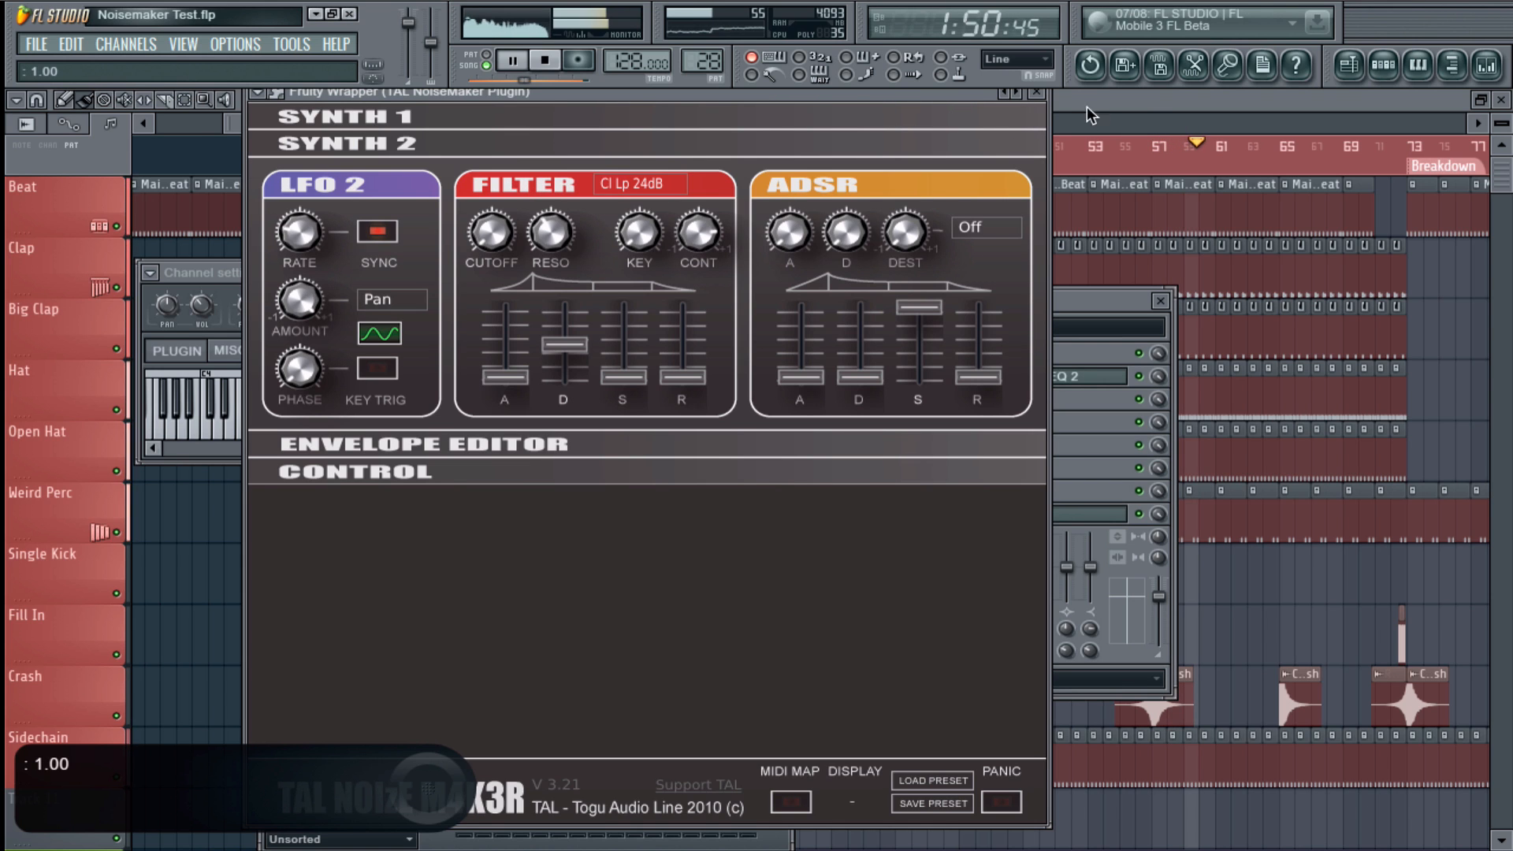
pyautogui.click(1036, 92)
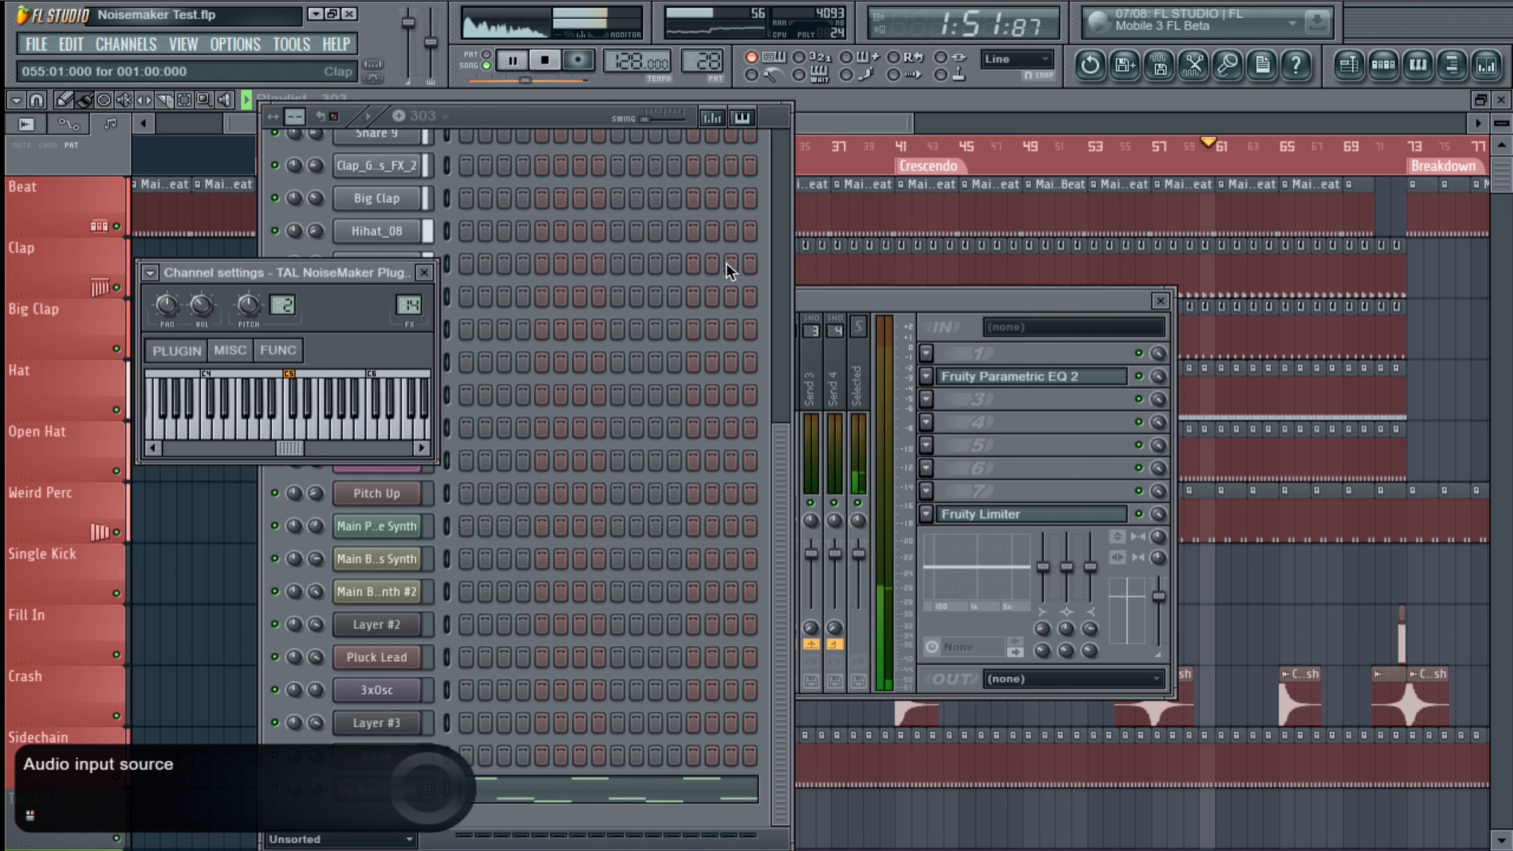
# - Look over the pattern list, and view the synth and bassline audio clip tracks in the playlist
pyautogui.click(446, 108)
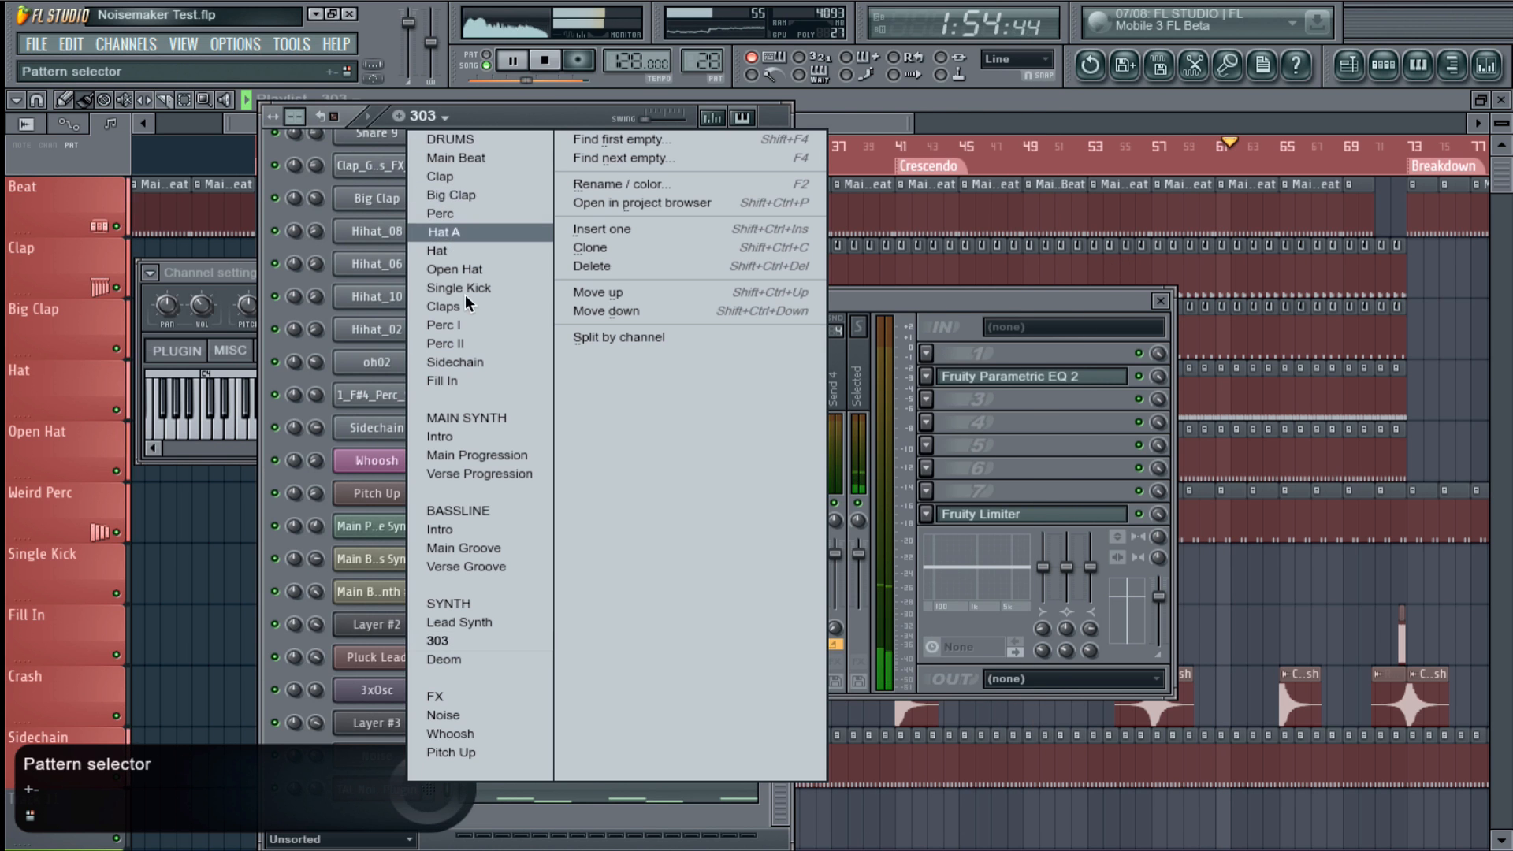
pyautogui.click(1454, 381)
pyautogui.scroll(-1, 1454, 381)
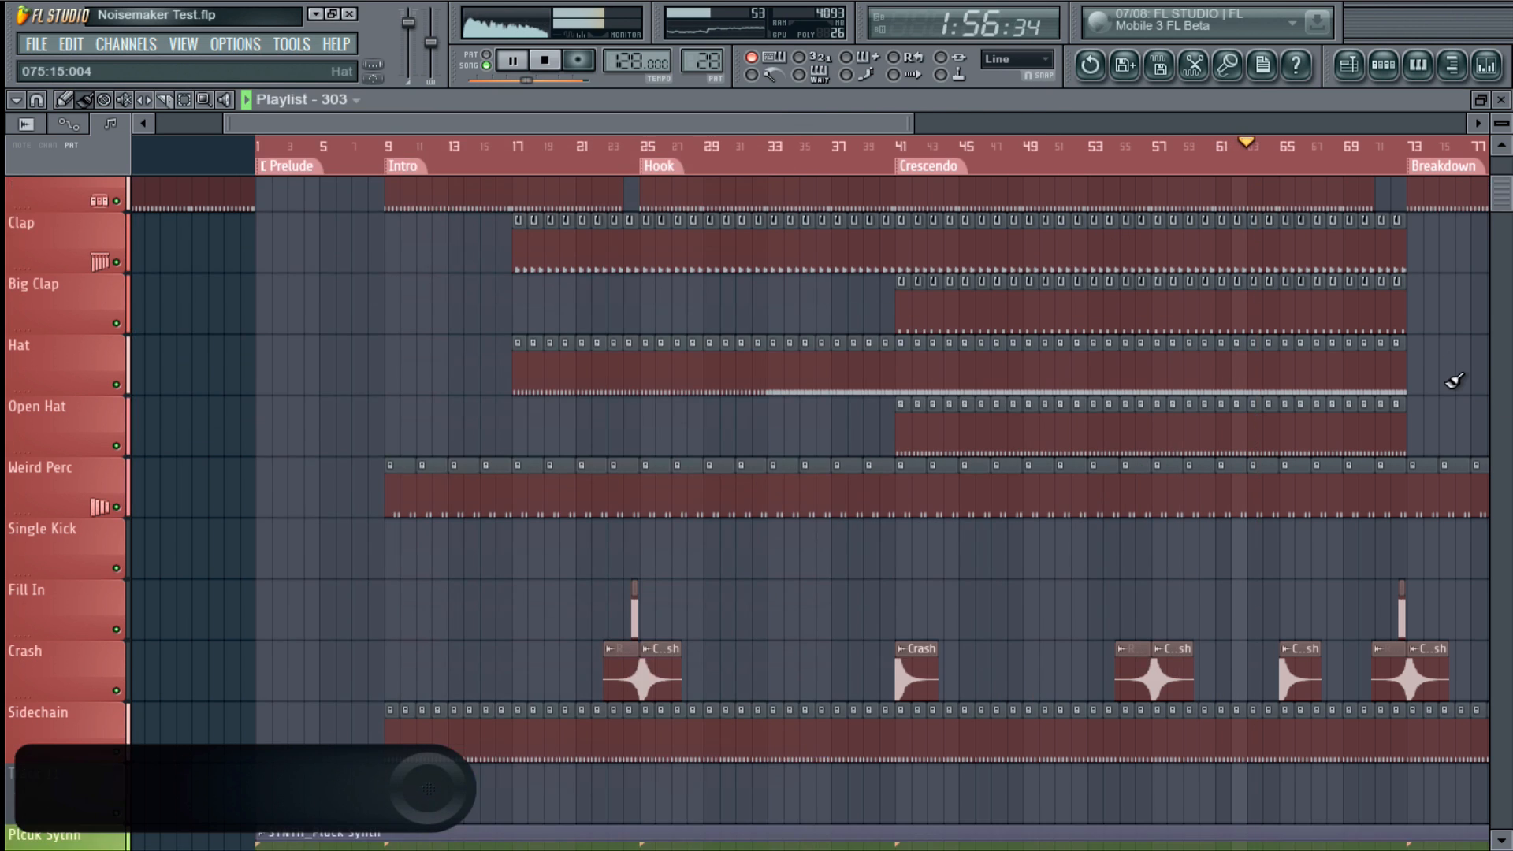
pyautogui.scroll(-7, 1454, 381)
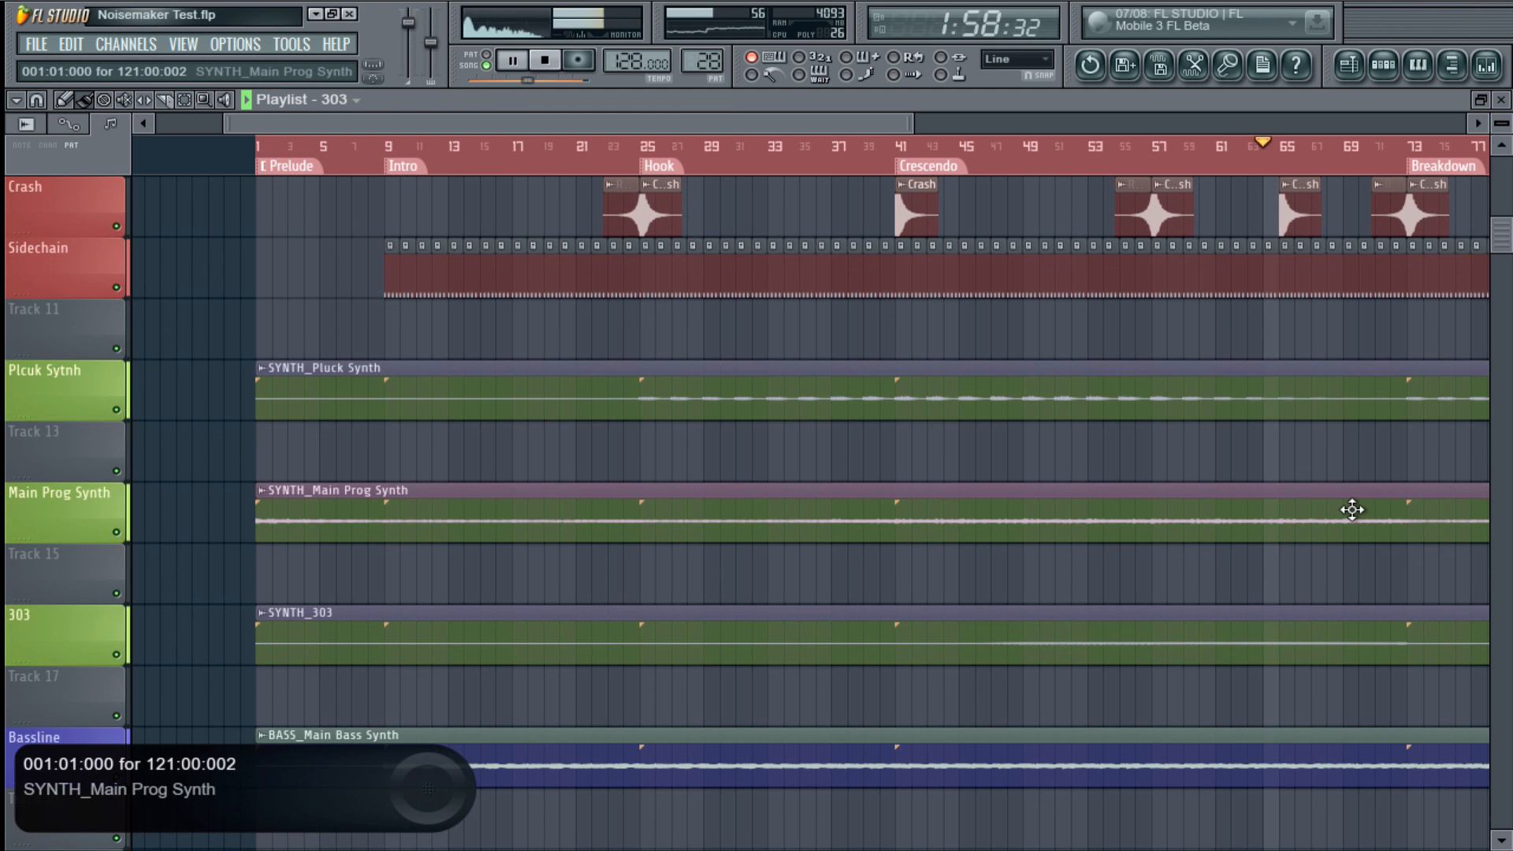
# - Show the step sequencer's audio clips, view the channel settings of the SYNTH_Main Prog Synth clip, and close them
pyautogui.click(1383, 65)
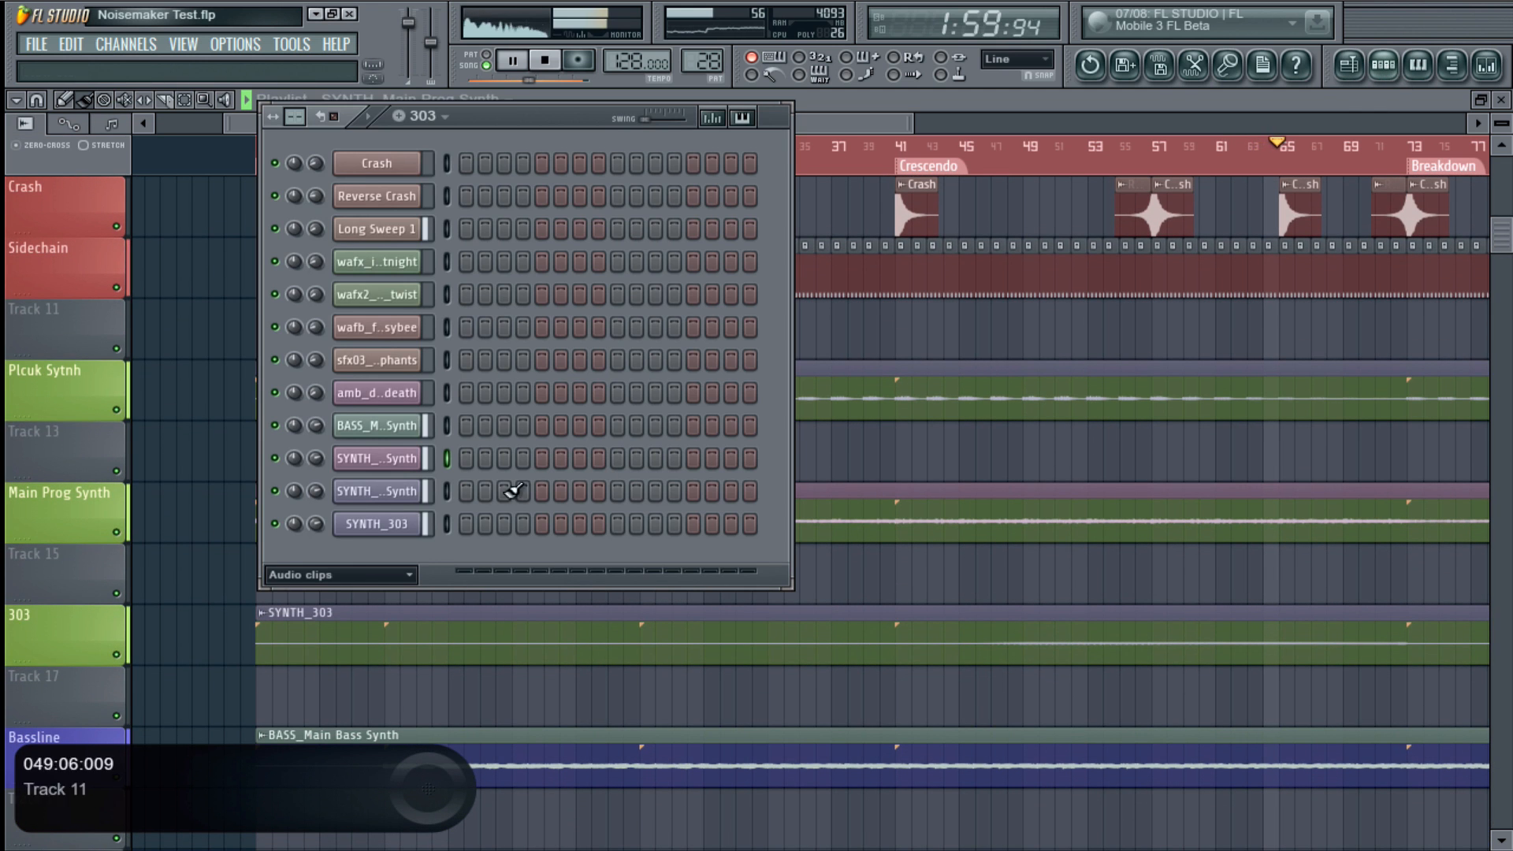
pyautogui.click(385, 459)
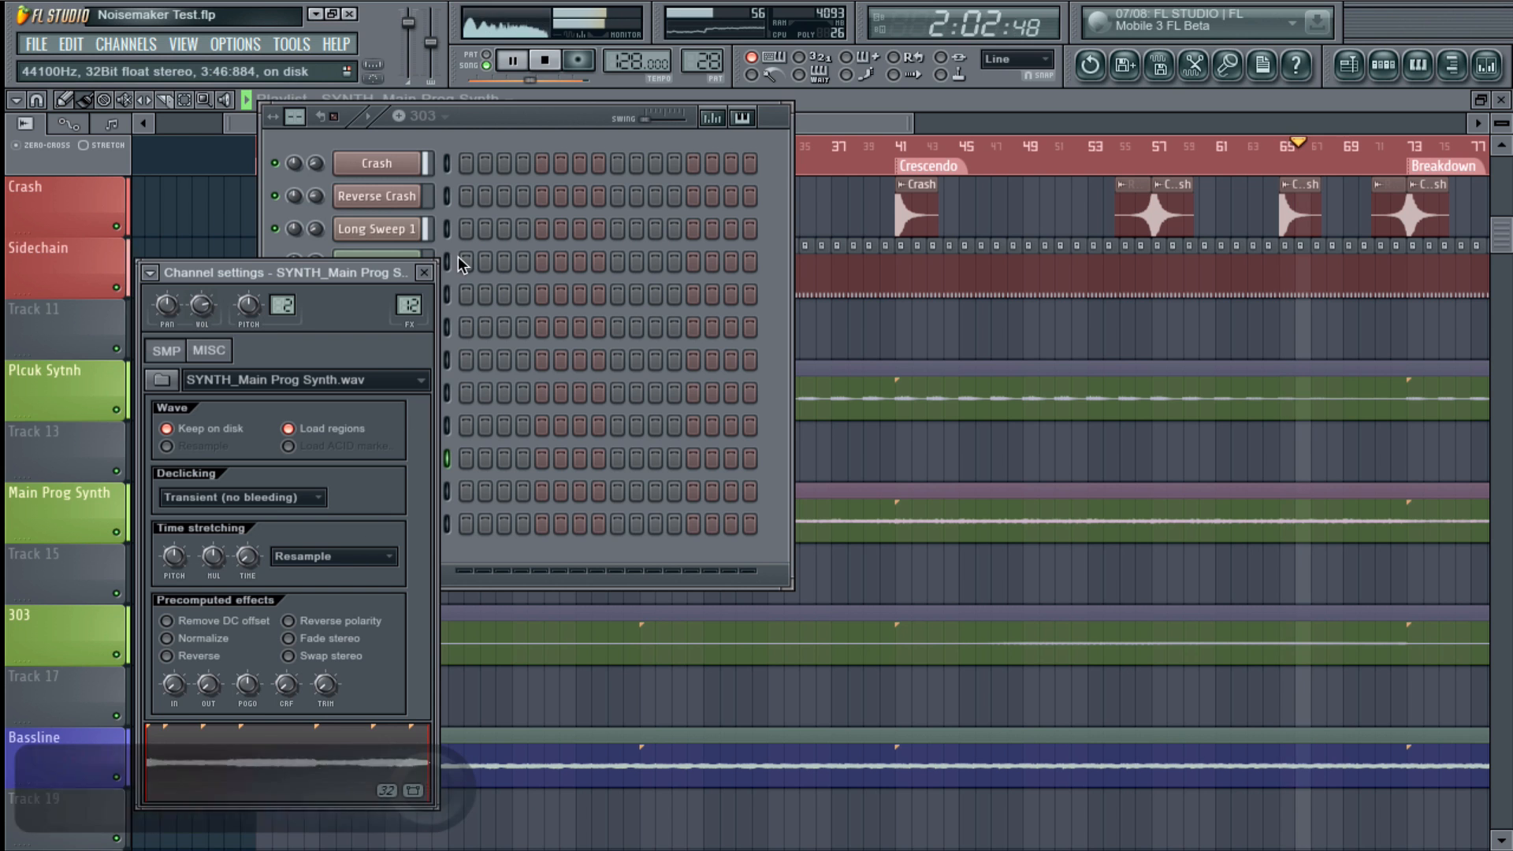
pyautogui.click(424, 273)
# - Show the mixer and add Wave Candy to effect slot 6 of the Pre Master Send insert
pyautogui.press('F9')
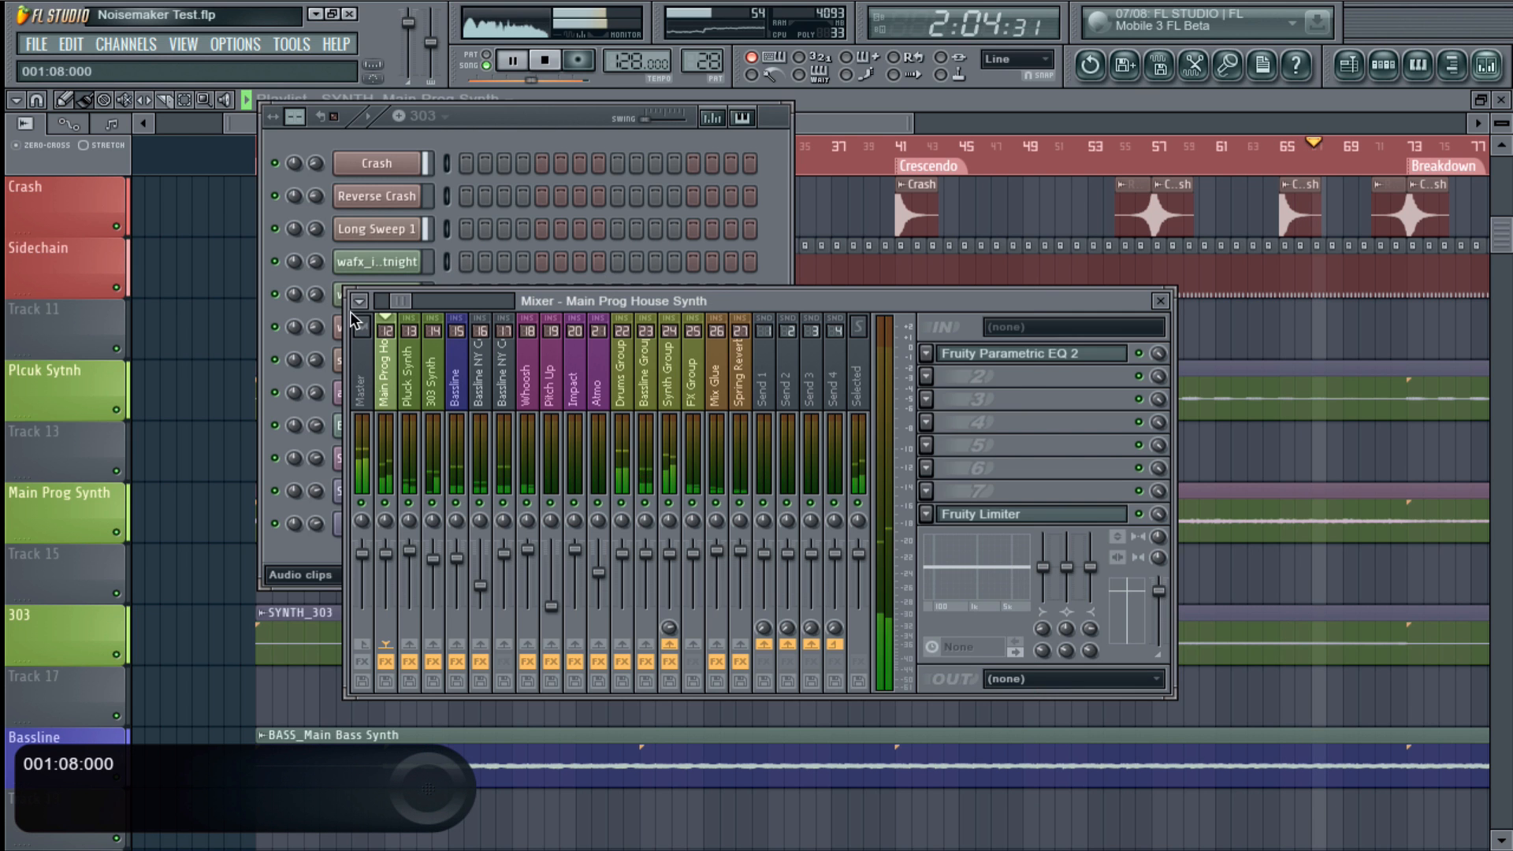
pyautogui.moveTo(413, 298); pyautogui.dragTo(422, 298)
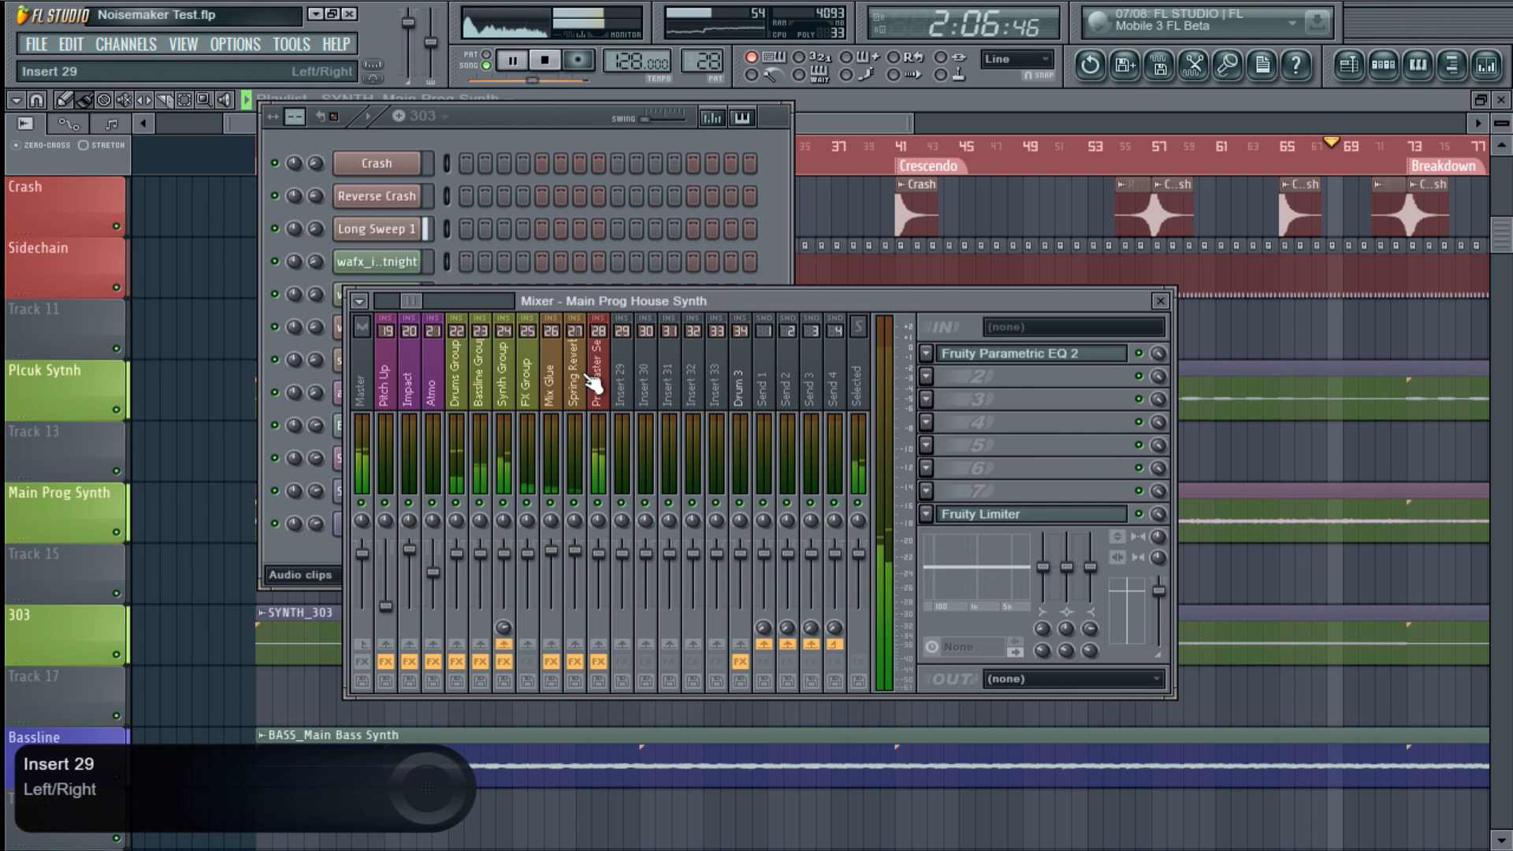
pyautogui.click(594, 384)
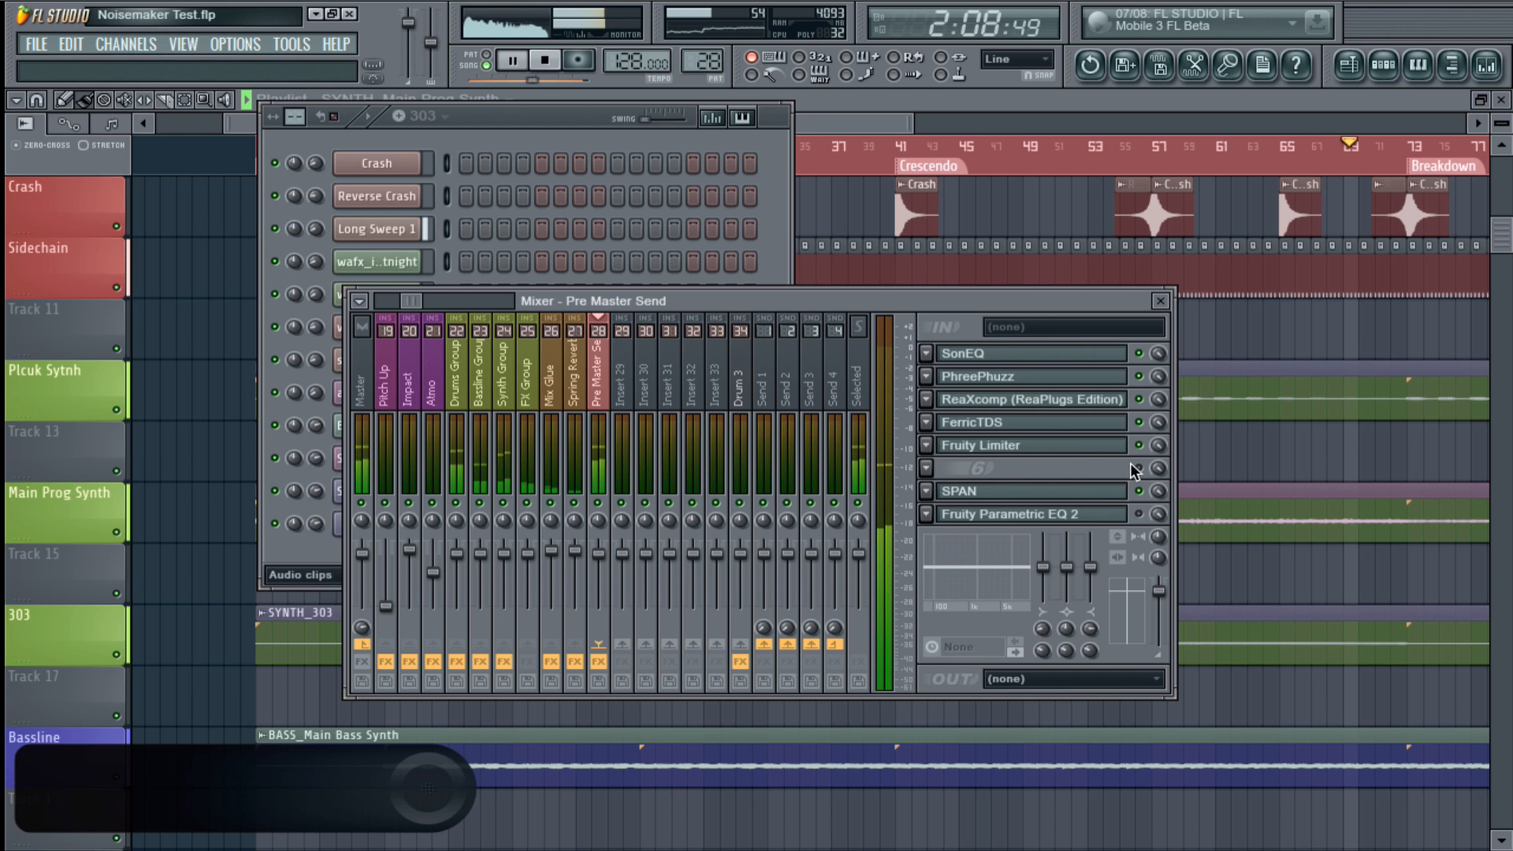
pyautogui.click(925, 468)
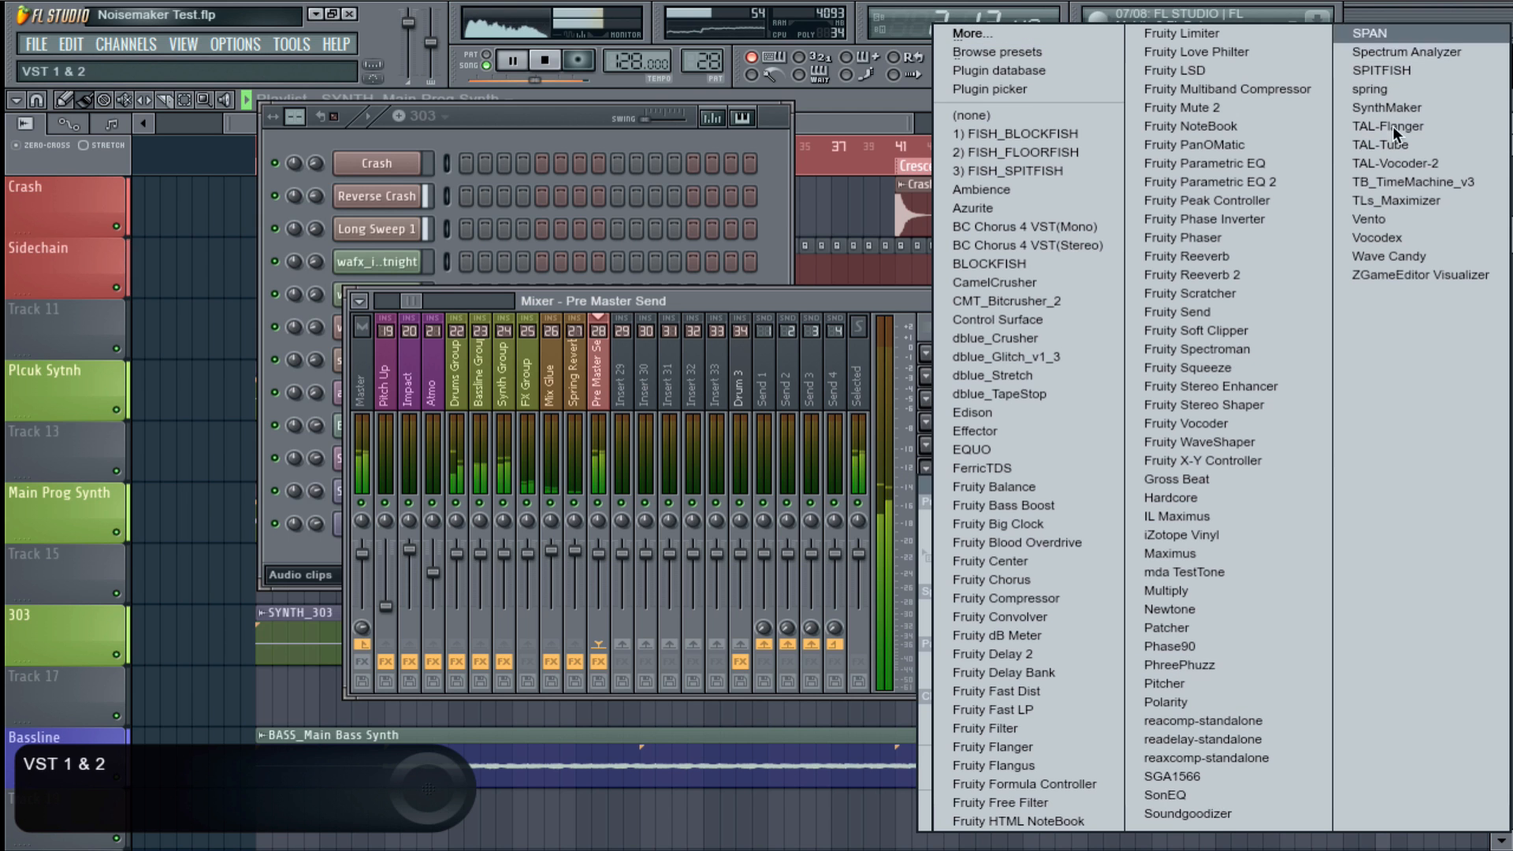
pyautogui.click(1388, 252)
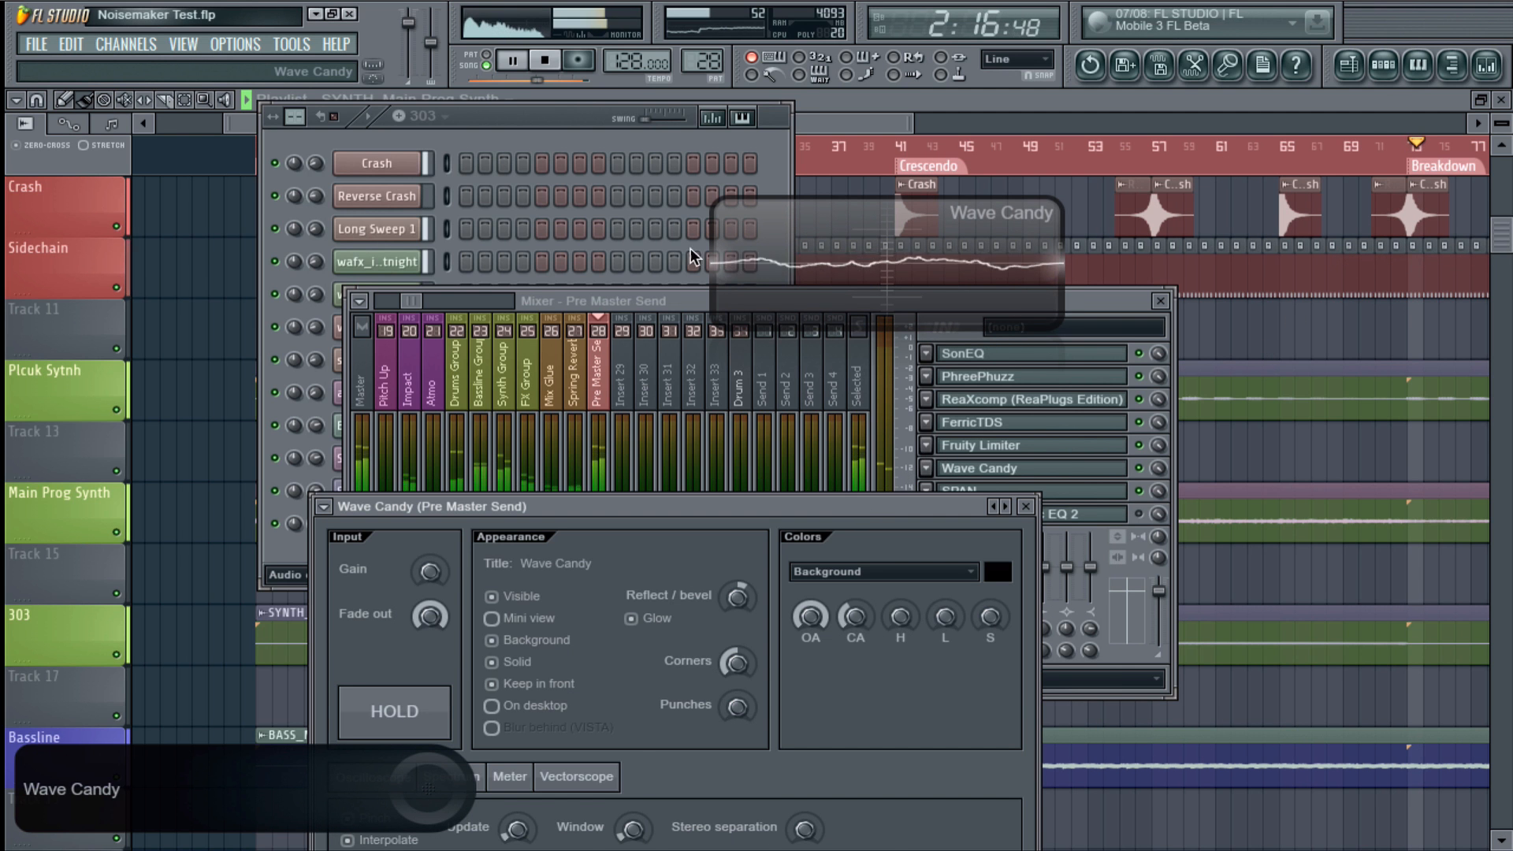
# - Move Wave Candy's settings window and display apart, and adjust the oscilloscope's update, window and stereo separation
pyautogui.moveTo(856, 499); pyautogui.dragTo(655, 177)
pyautogui.moveTo(906, 298); pyautogui.dragTo(1225, 696)
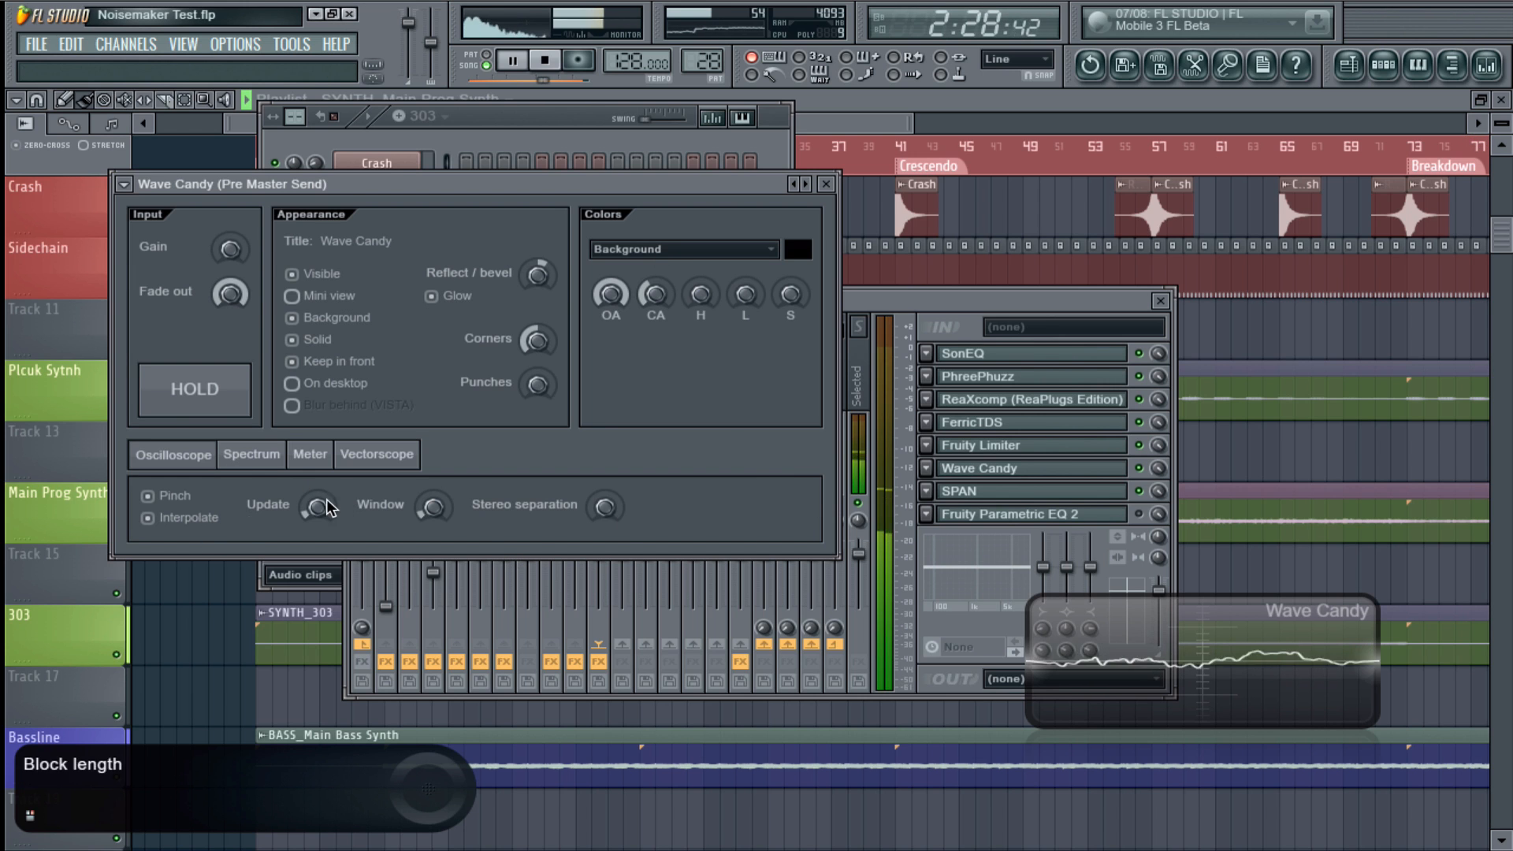
pyautogui.moveTo(324, 502)
pyautogui.mouseDown()
pyautogui.moveTo(320, 473)
pyautogui.moveTo(320, 519)
pyautogui.mouseUp()
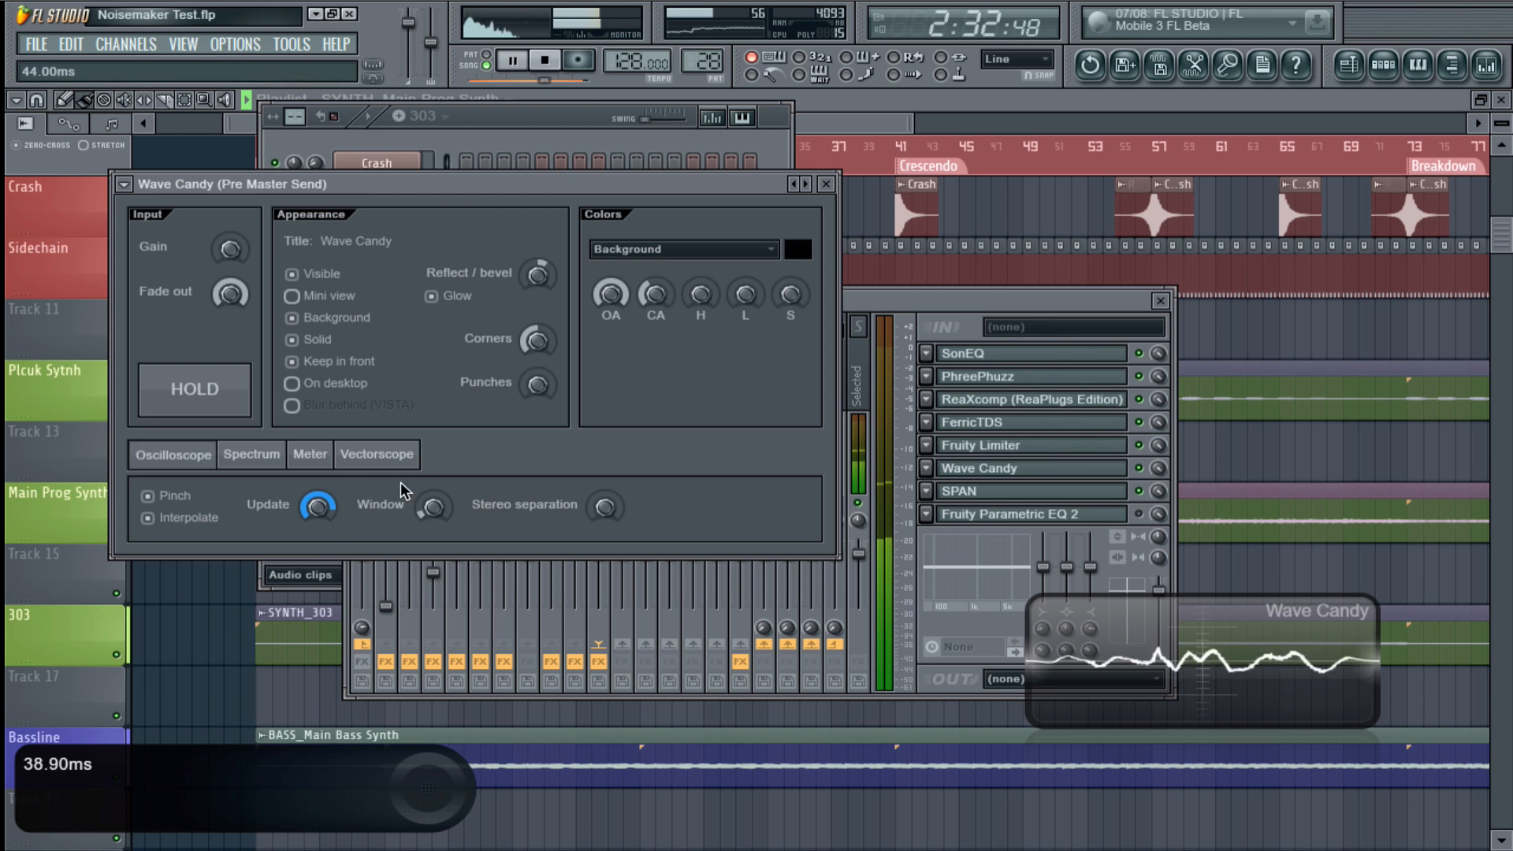
pyautogui.moveTo(434, 509); pyautogui.dragTo(433, 487)
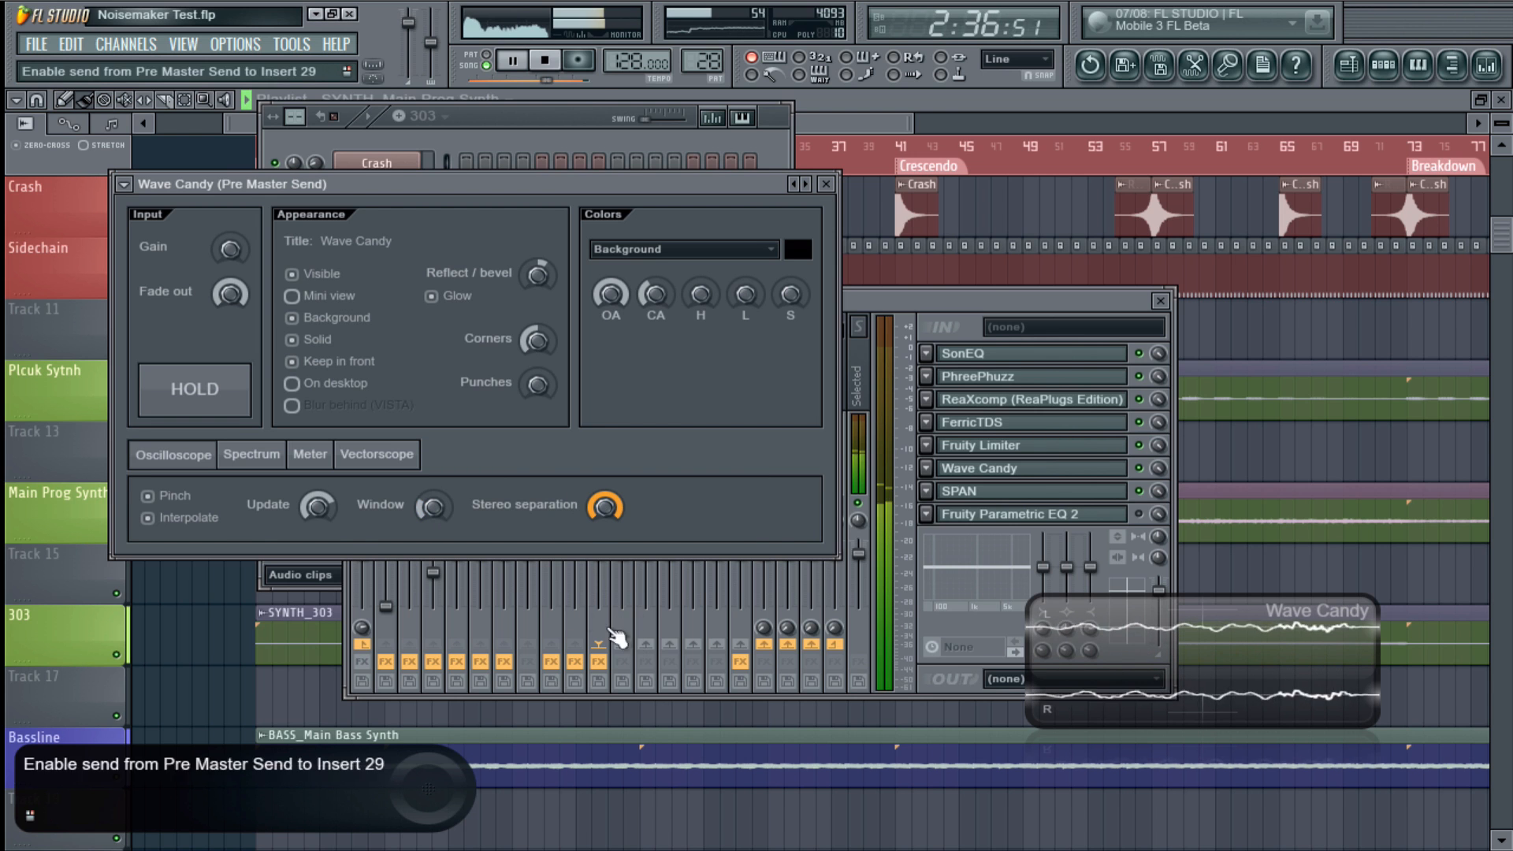
# - Compare Wave Candy's Spectrum, Meter and Vectorscope modes, return to Oscilloscope, and close the settings window
pyautogui.click(251, 454)
pyautogui.click(310, 455)
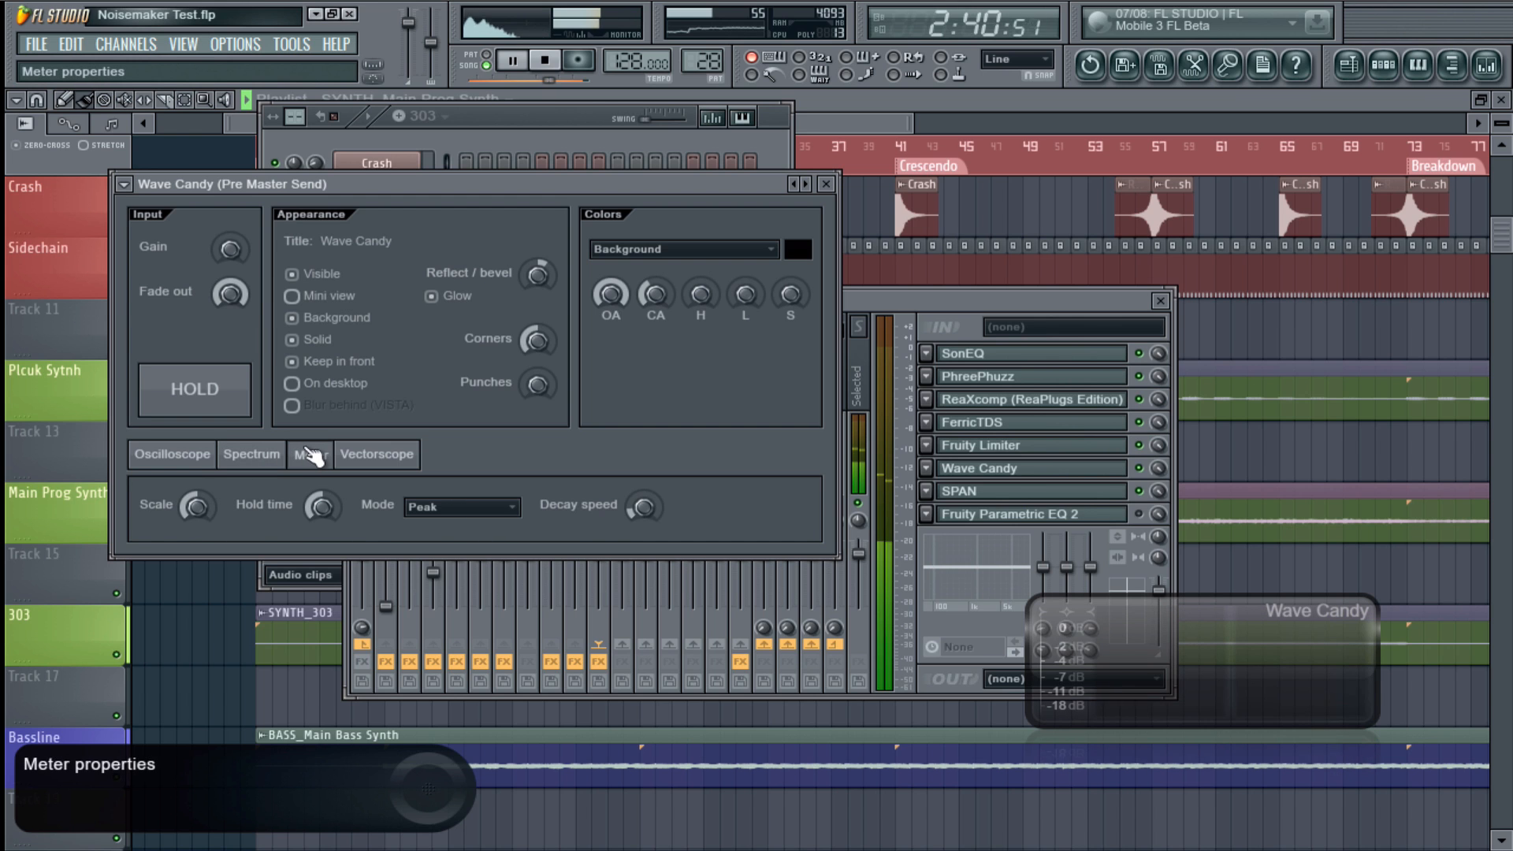
pyautogui.click(369, 455)
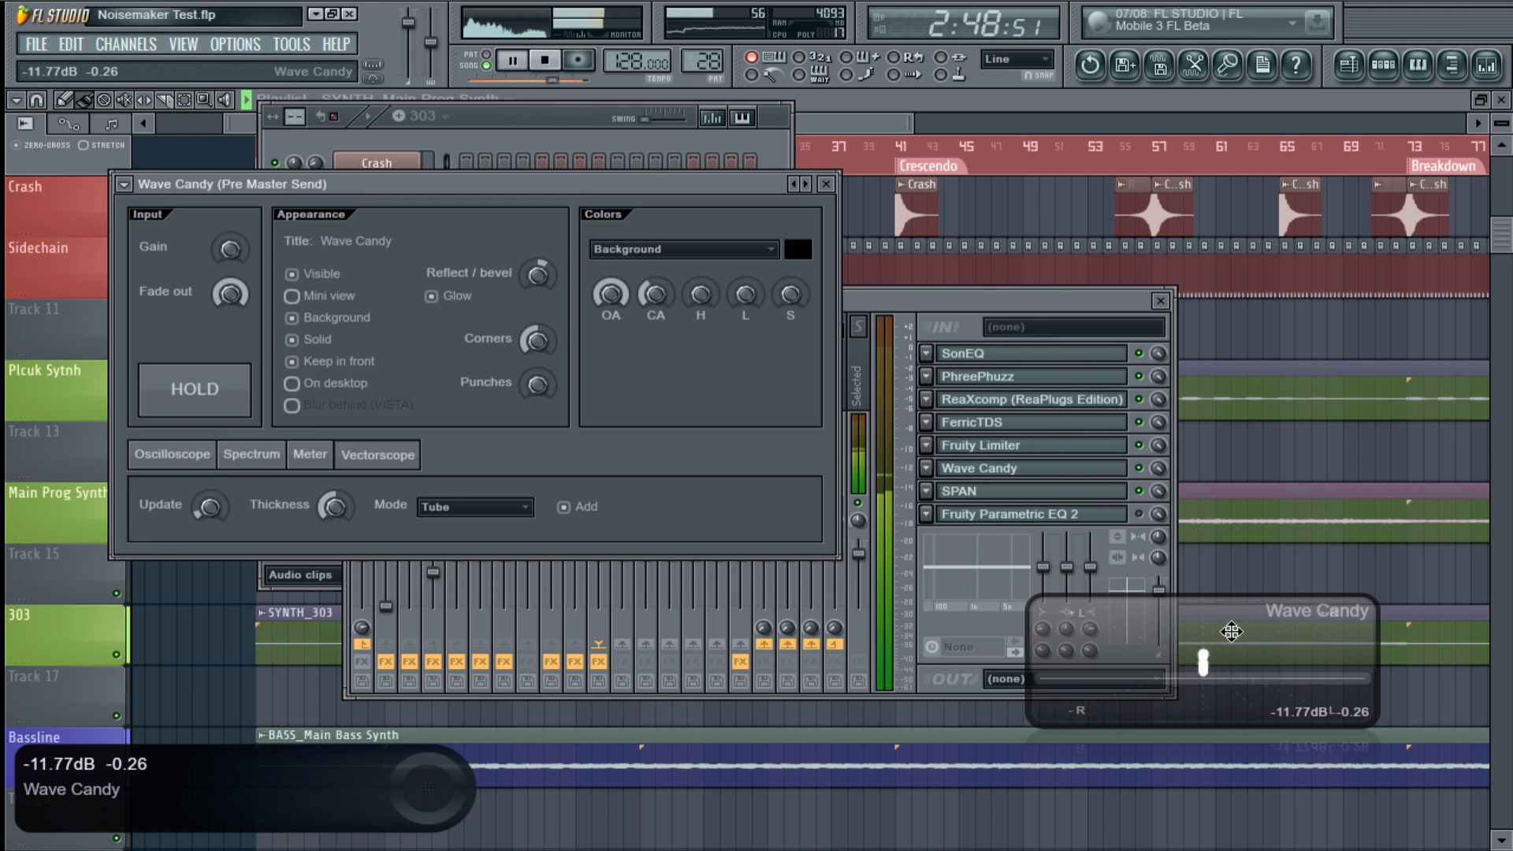
pyautogui.click(173, 455)
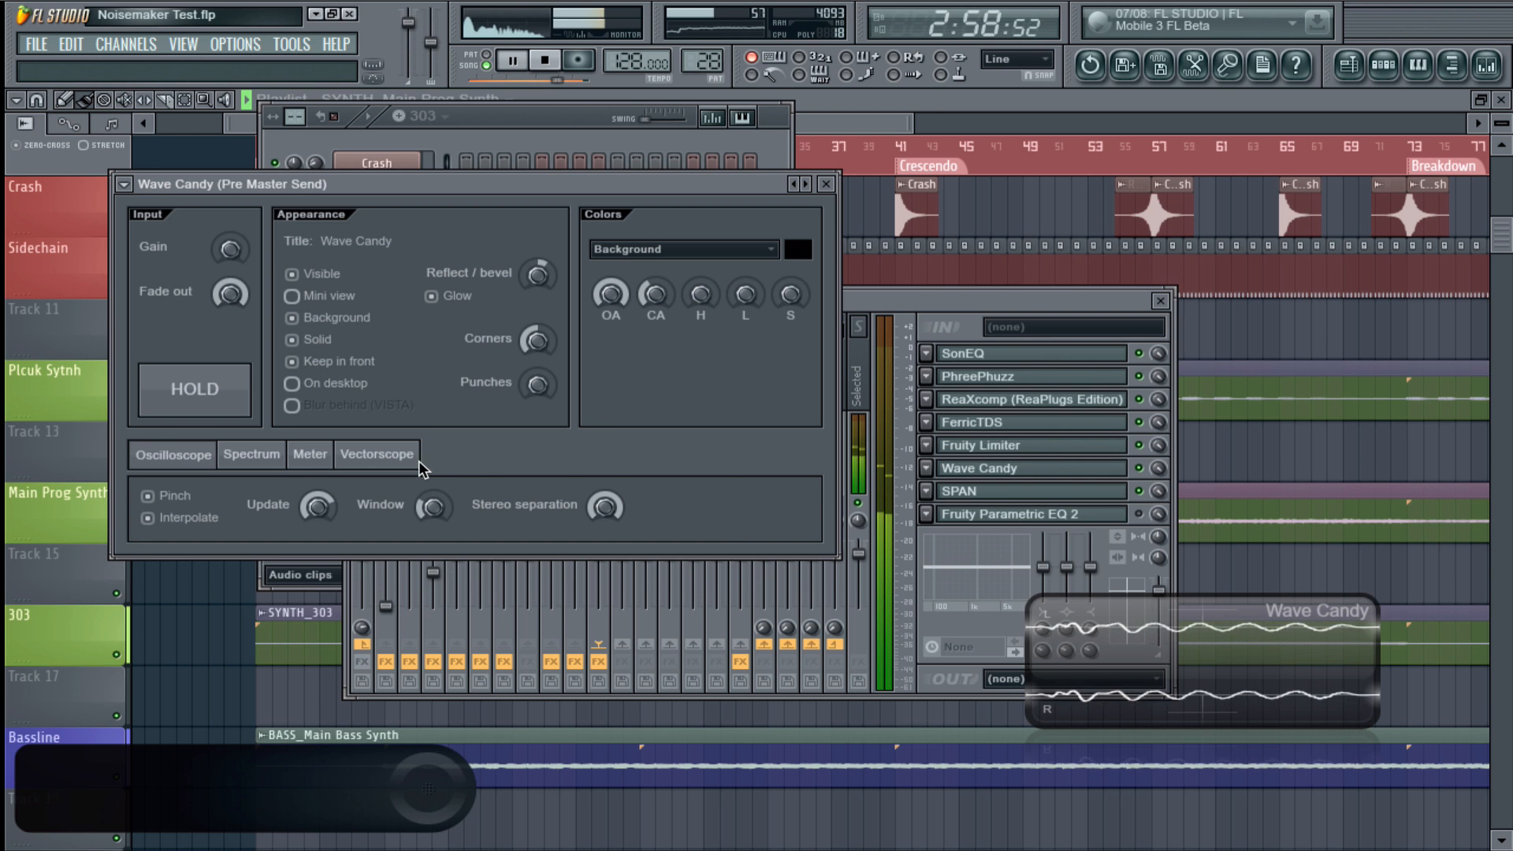
pyautogui.click(377, 454)
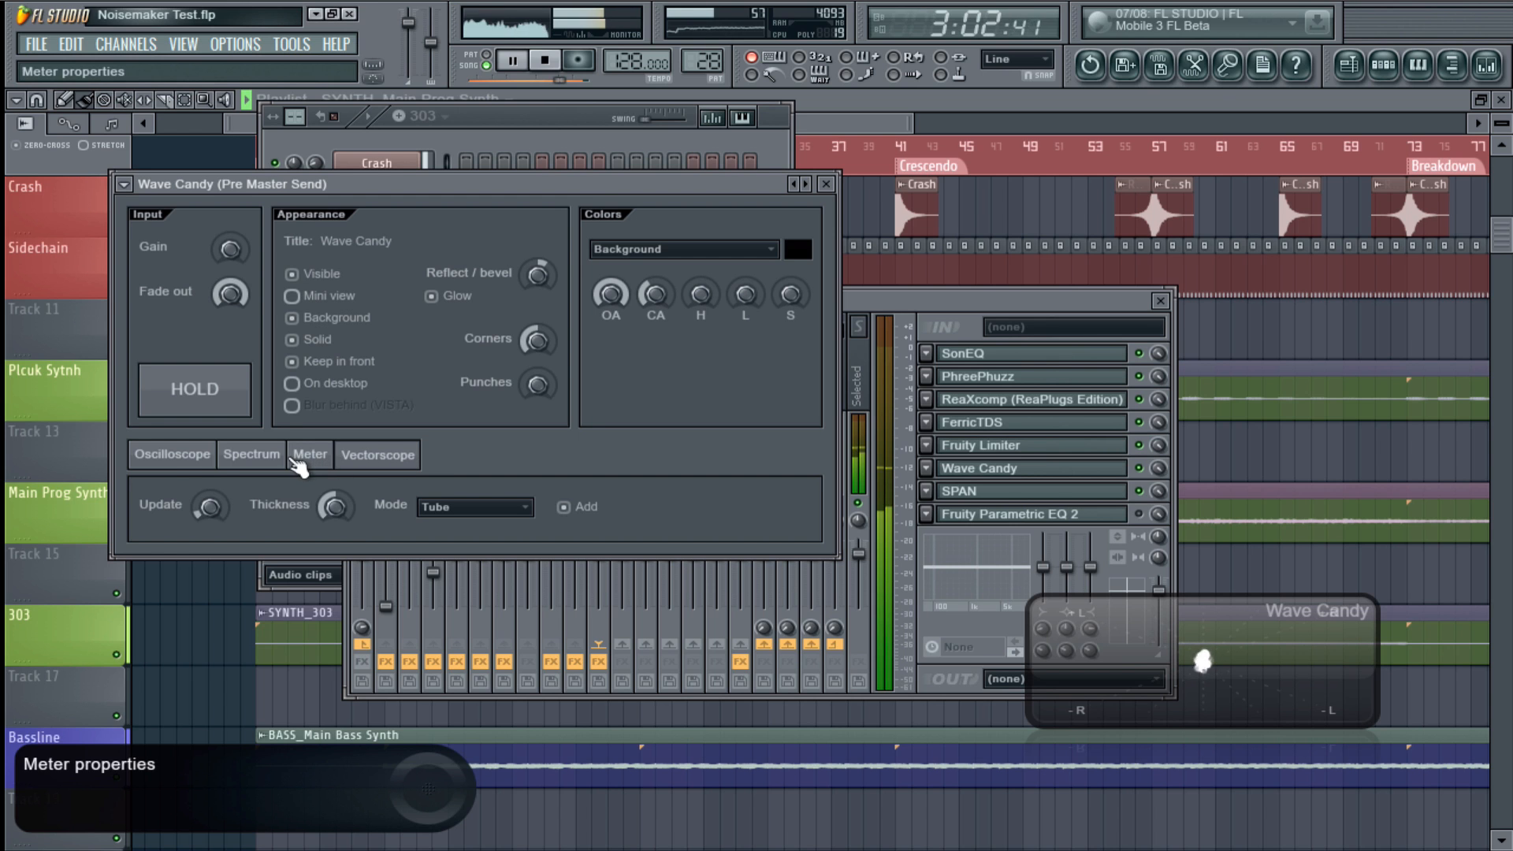
pyautogui.click(171, 457)
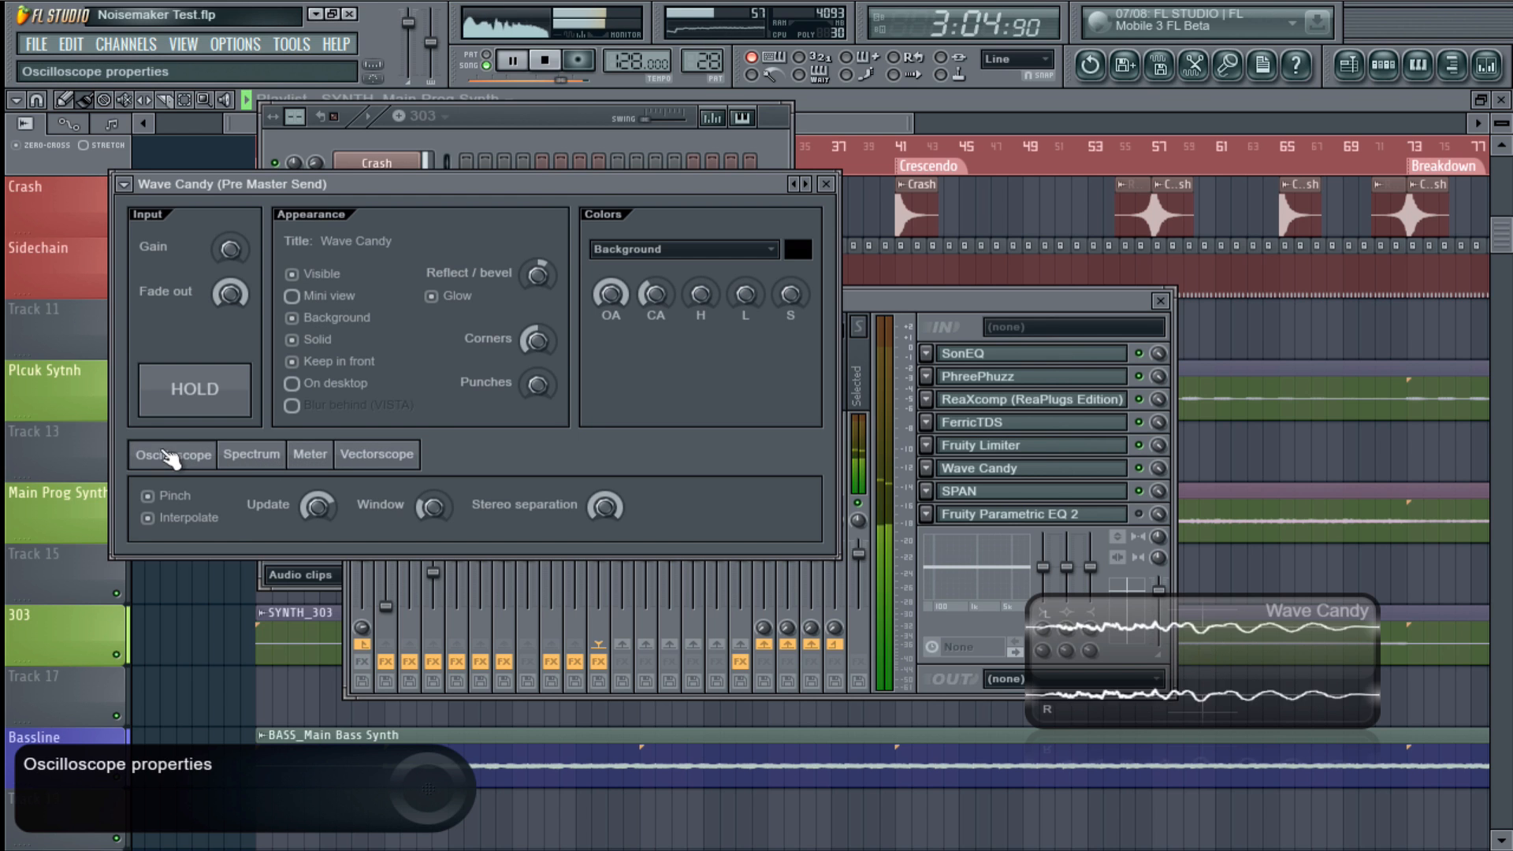
pyautogui.click(829, 184)
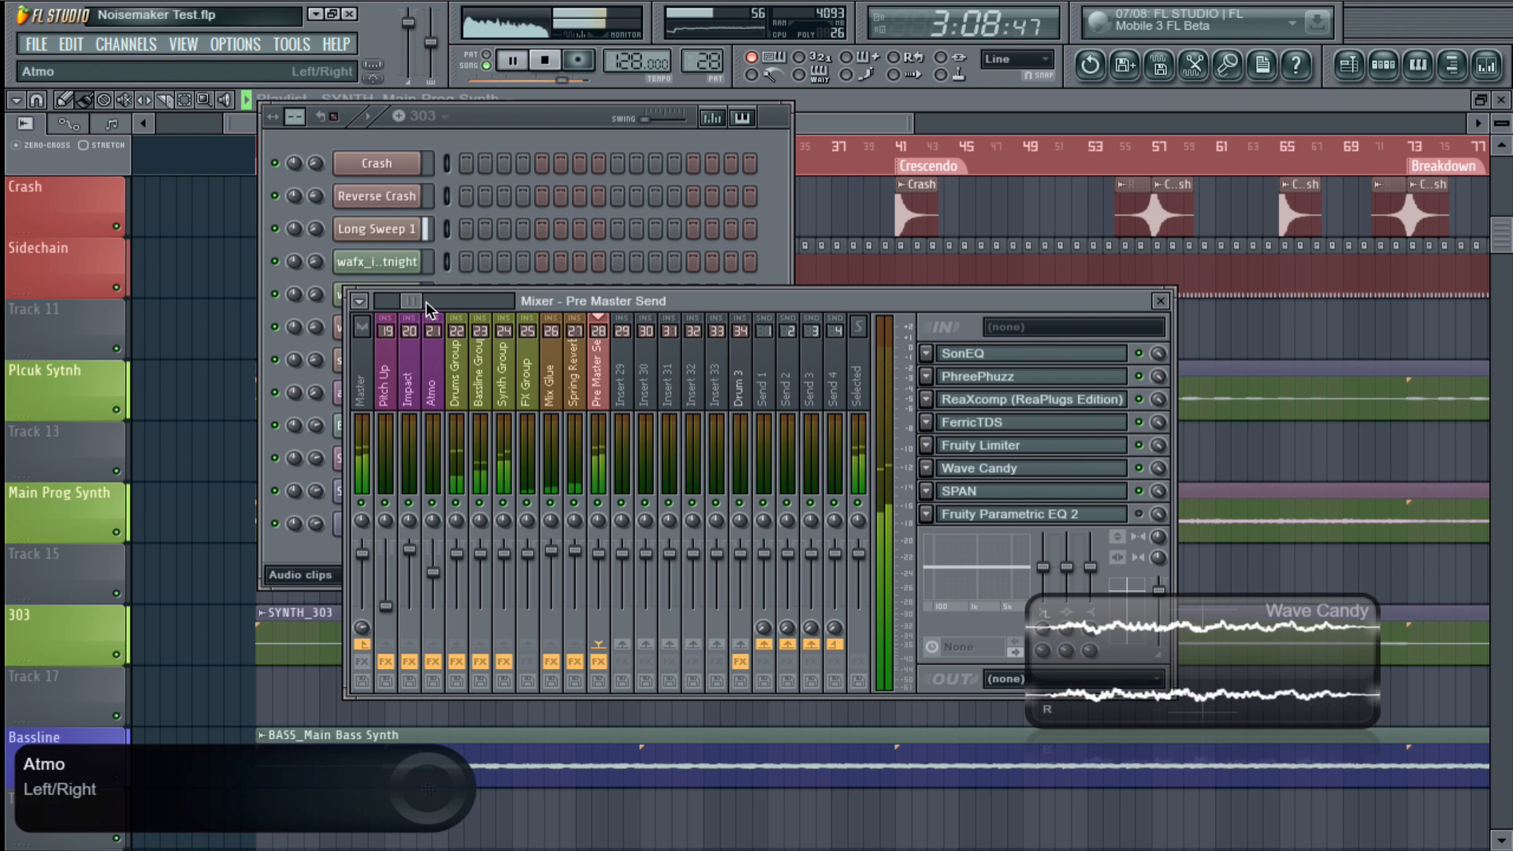
# - Compare the effect chains of the Main Prog House Synth, Master and Pre Master Send mixer tracks
pyautogui.moveTo(409, 301); pyautogui.dragTo(362, 303)
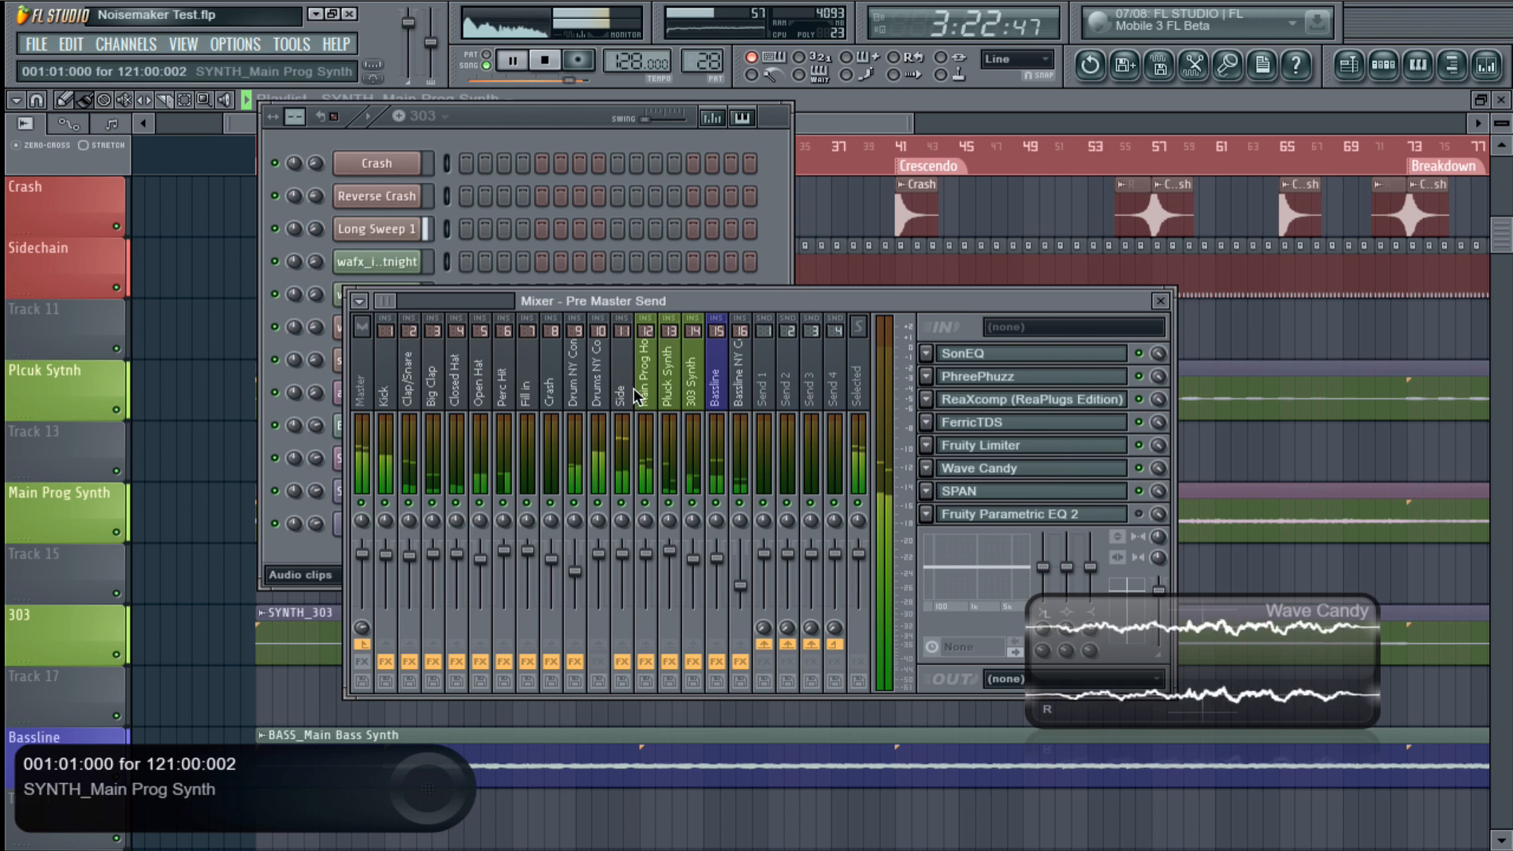
pyautogui.moveTo(386, 301); pyautogui.dragTo(396, 304)
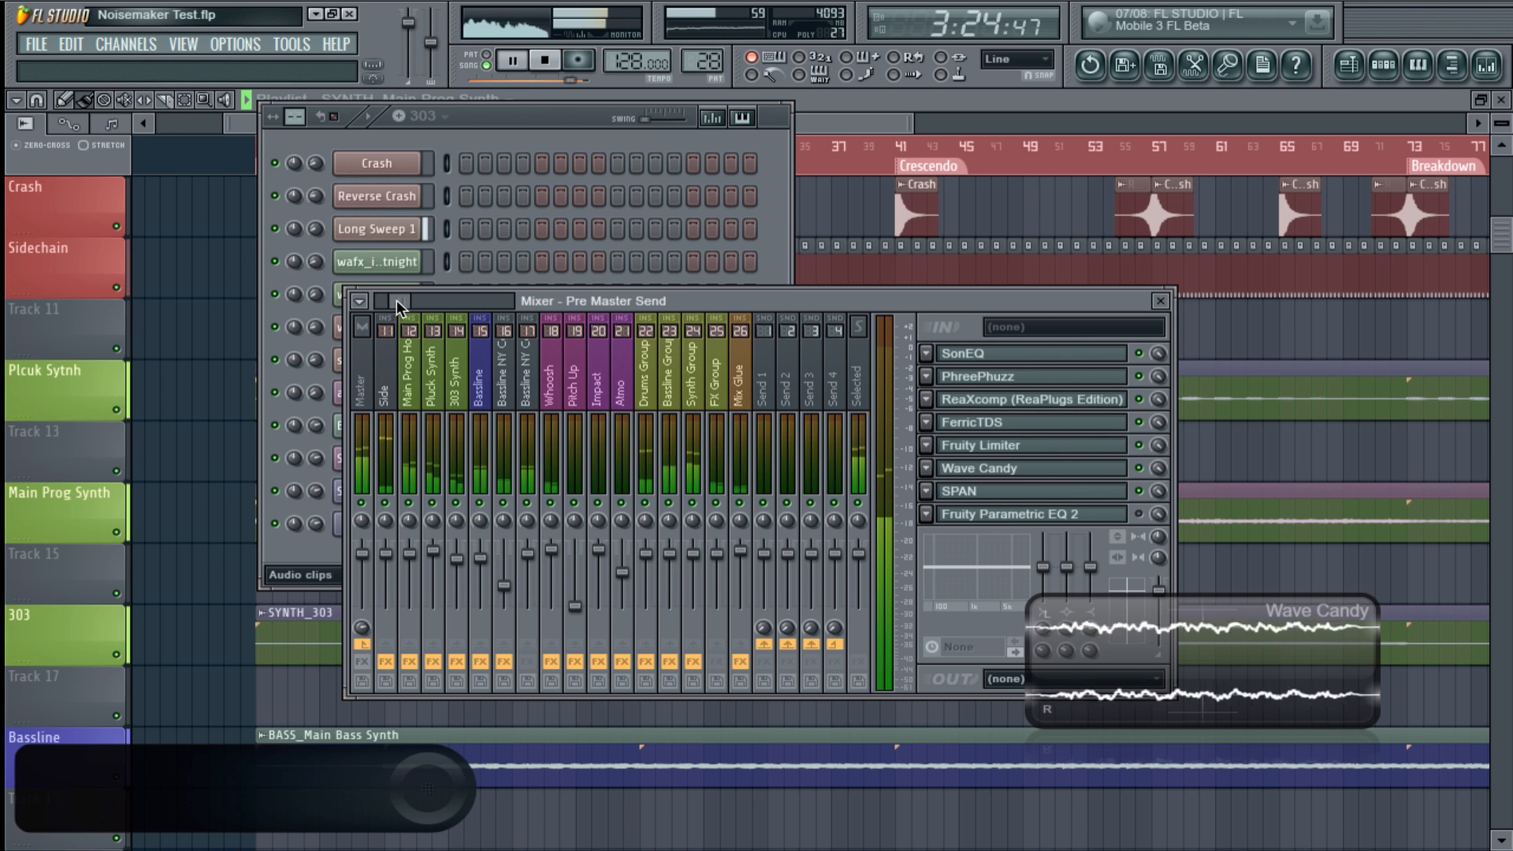
pyautogui.click(413, 394)
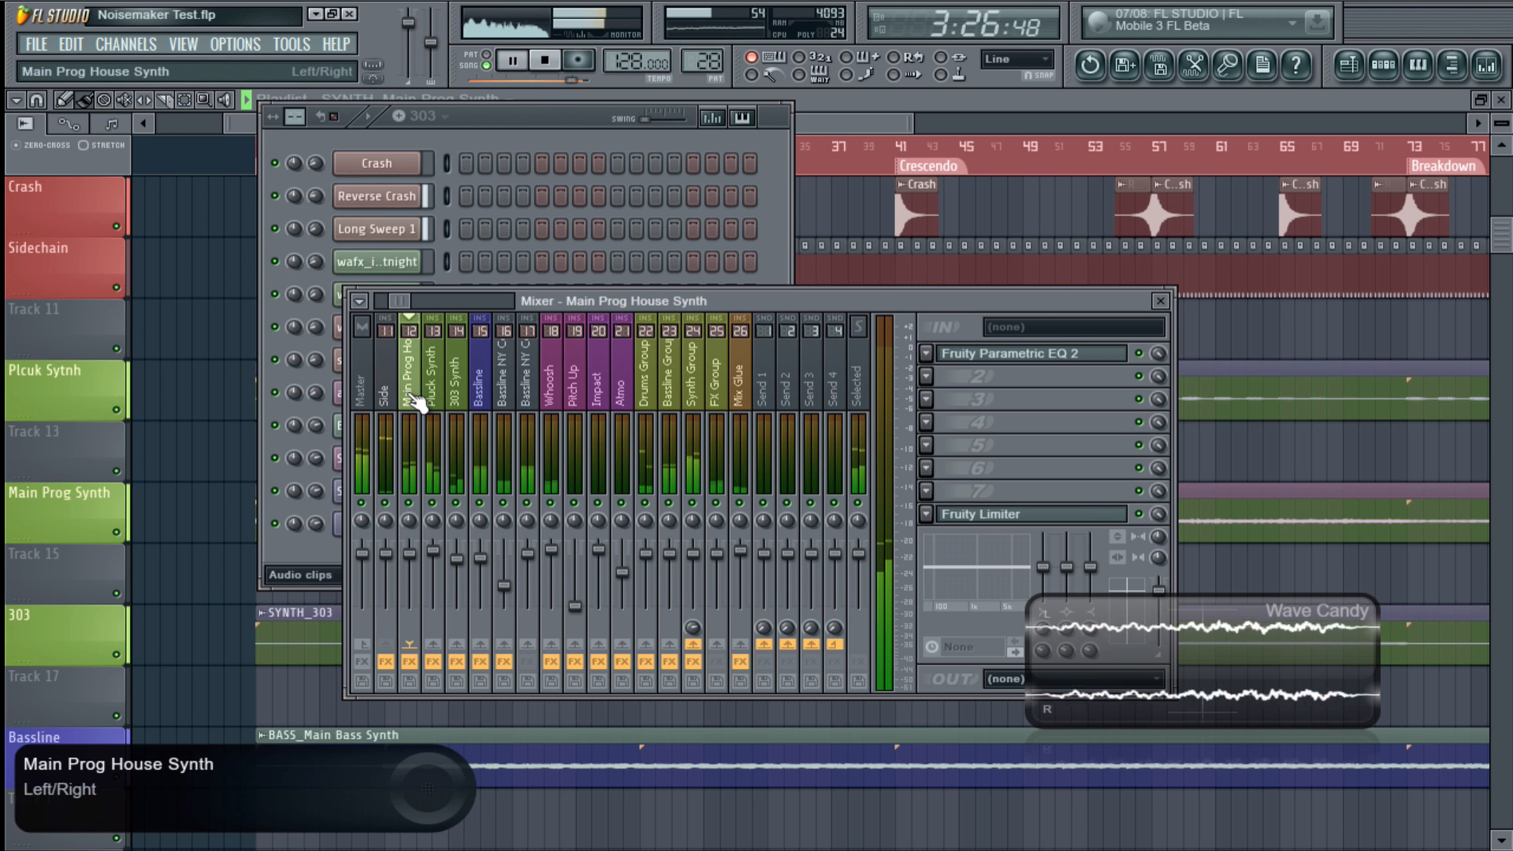
pyautogui.moveTo(397, 300); pyautogui.dragTo(382, 301)
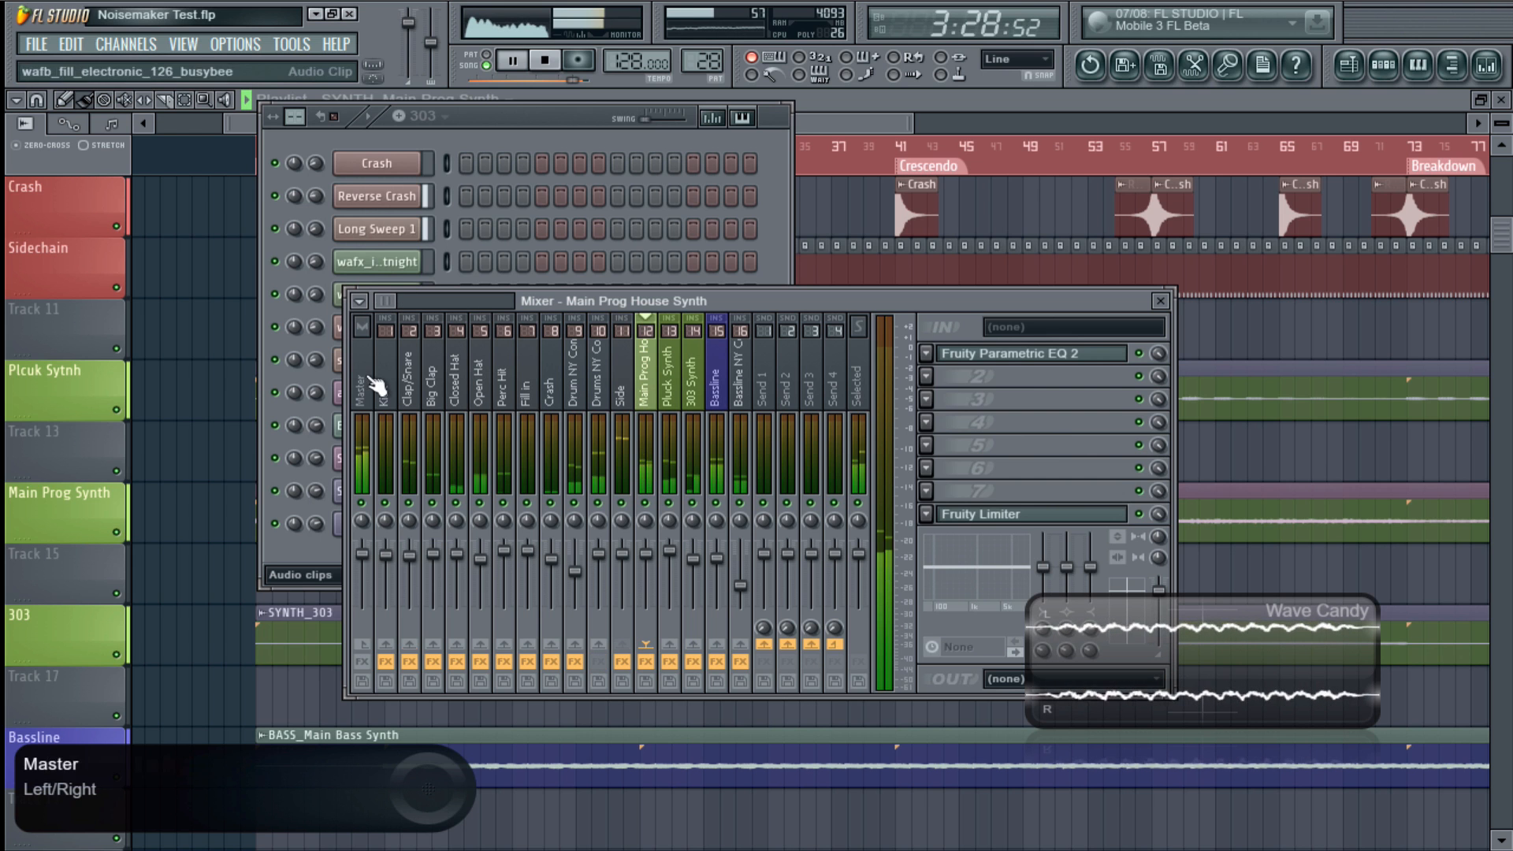
pyautogui.click(362, 386)
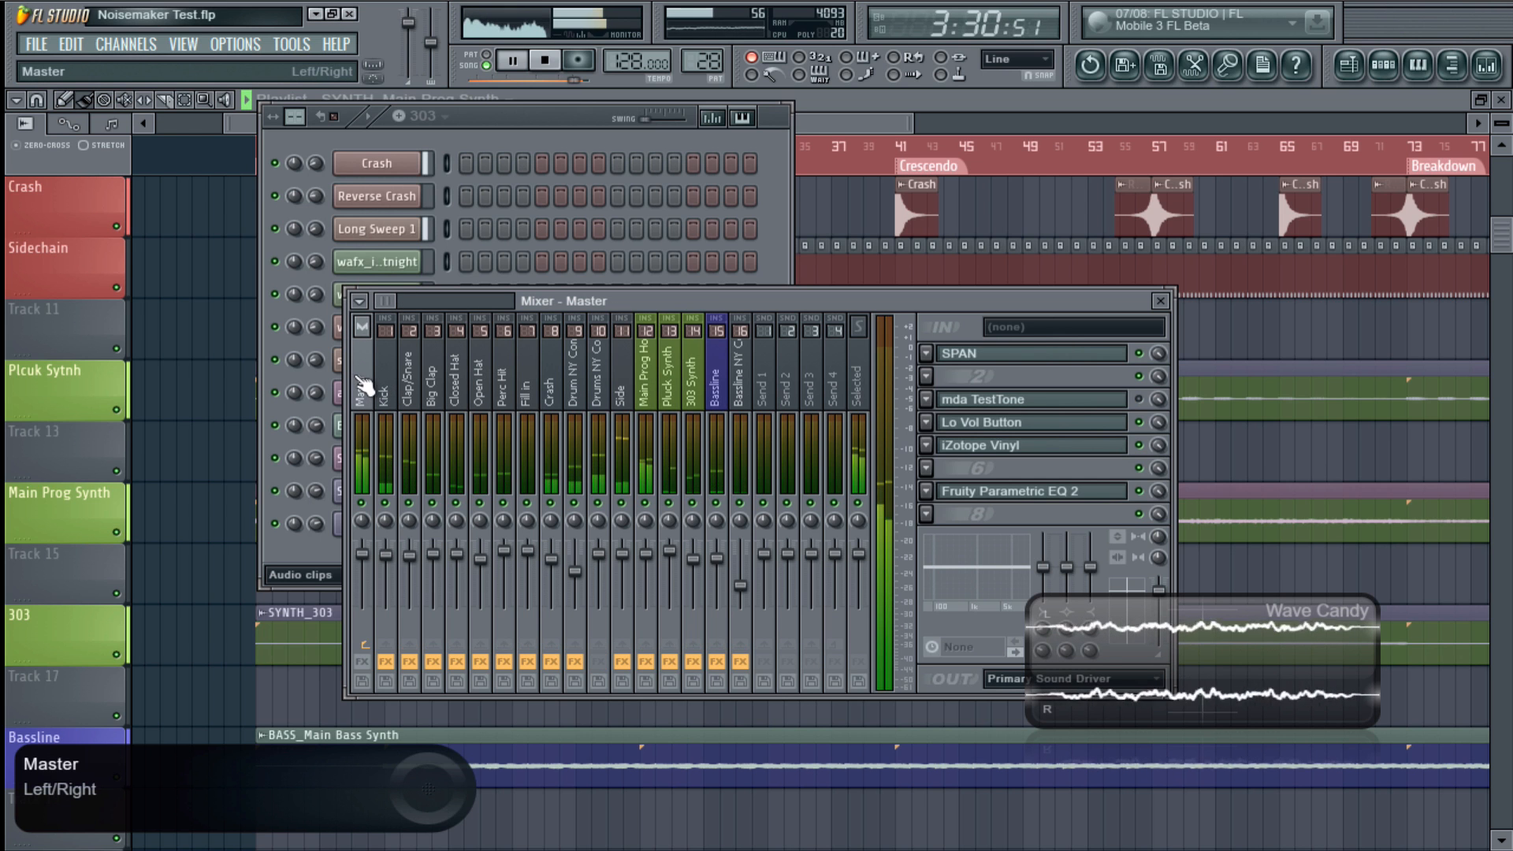
pyautogui.moveTo(390, 306); pyautogui.dragTo(415, 303)
pyautogui.click(549, 386)
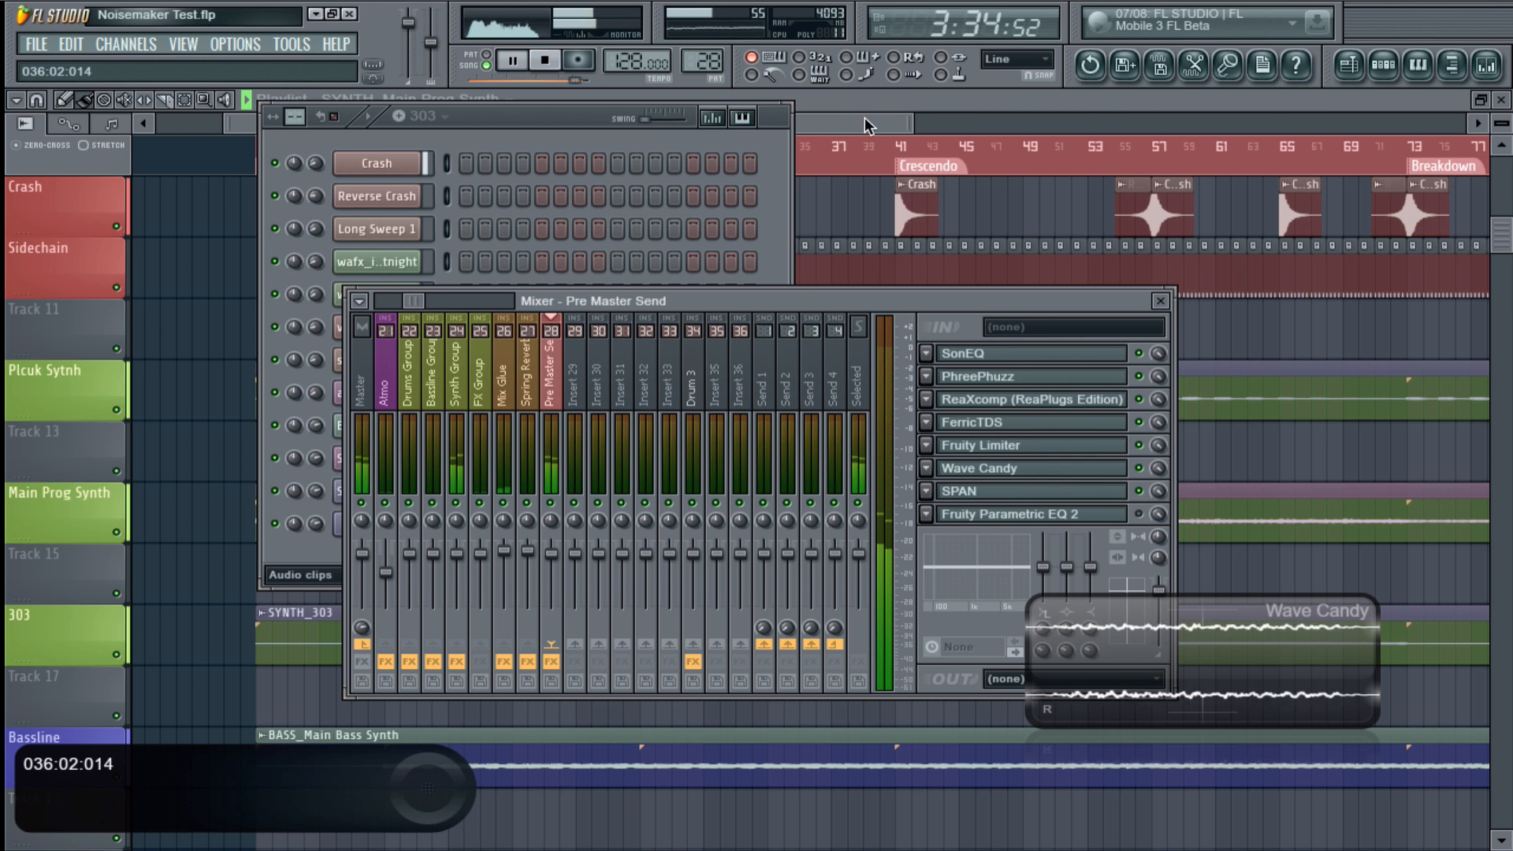
# - Inspect the end of the arrangement in the playlist, stop playback and clear the clip selection
pyautogui.click(1285, 120)
pyautogui.scroll(-3, 1341, 339)
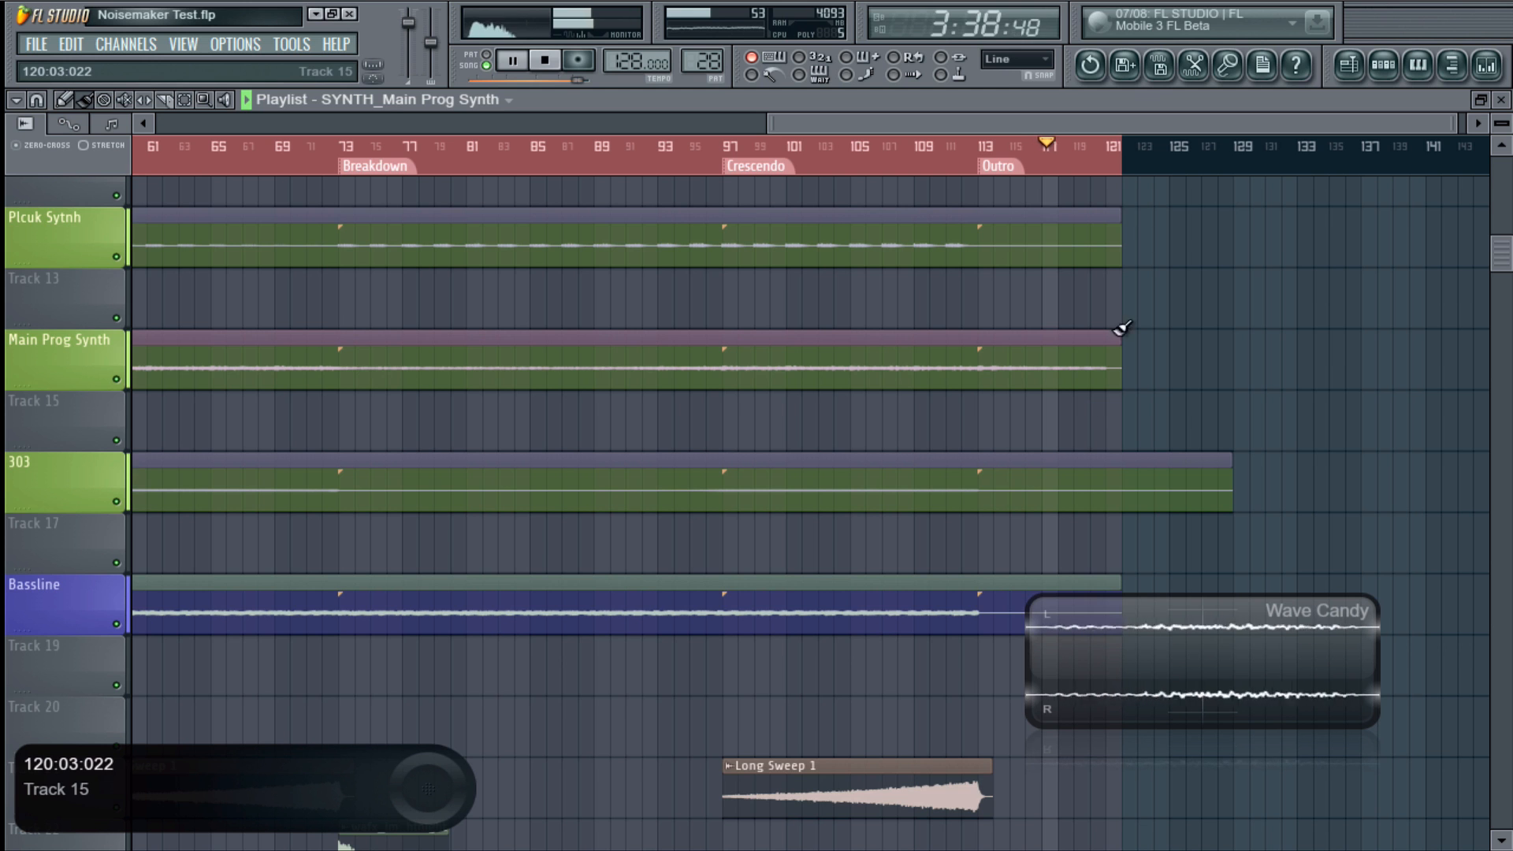
pyautogui.hotkey('ctrl', 'a')
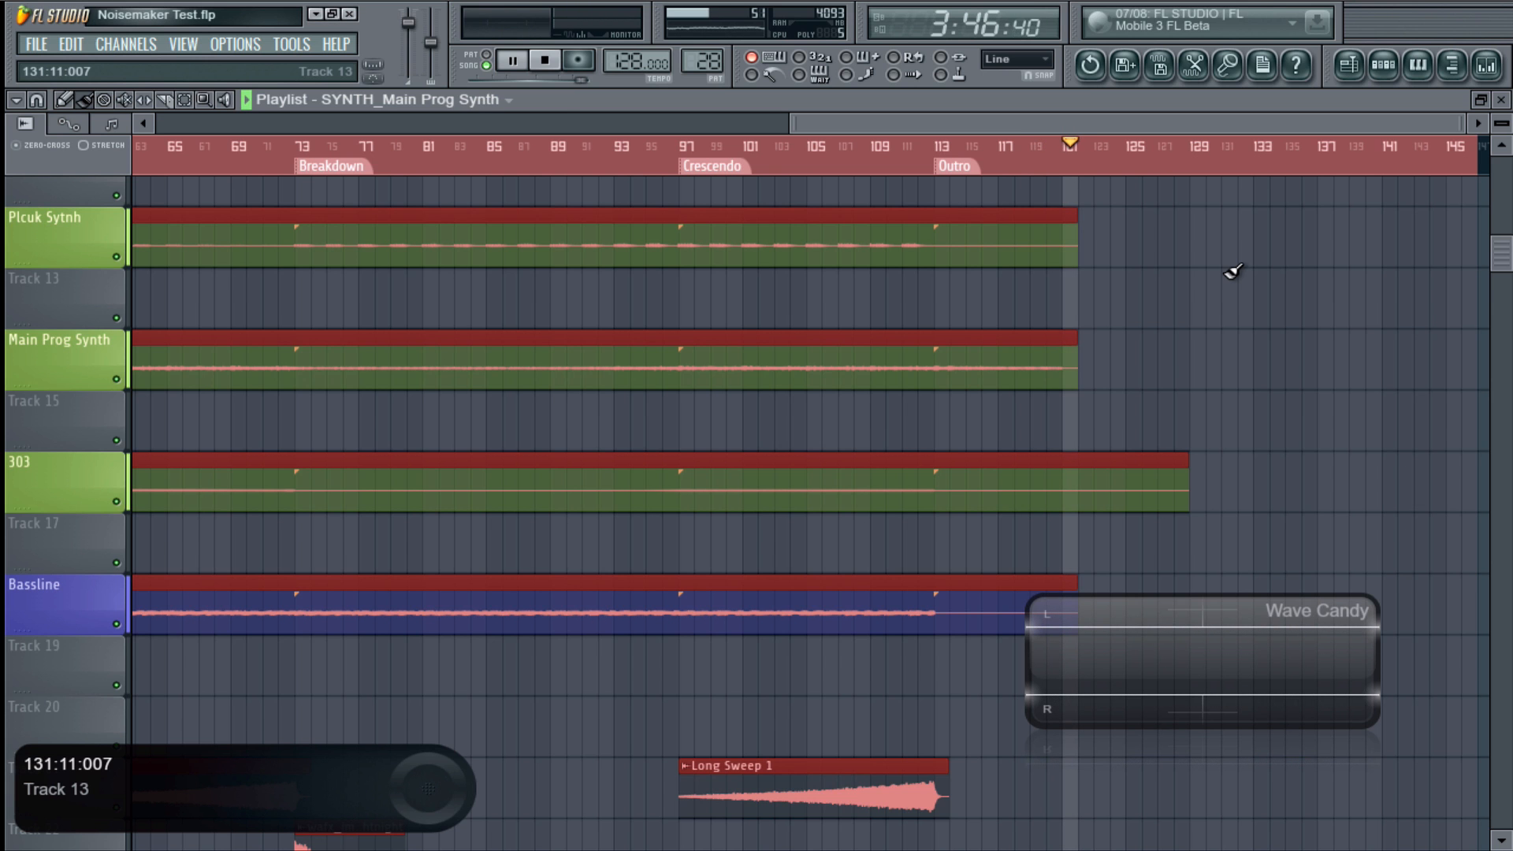
pyautogui.press('space')
pyautogui.press('F9')
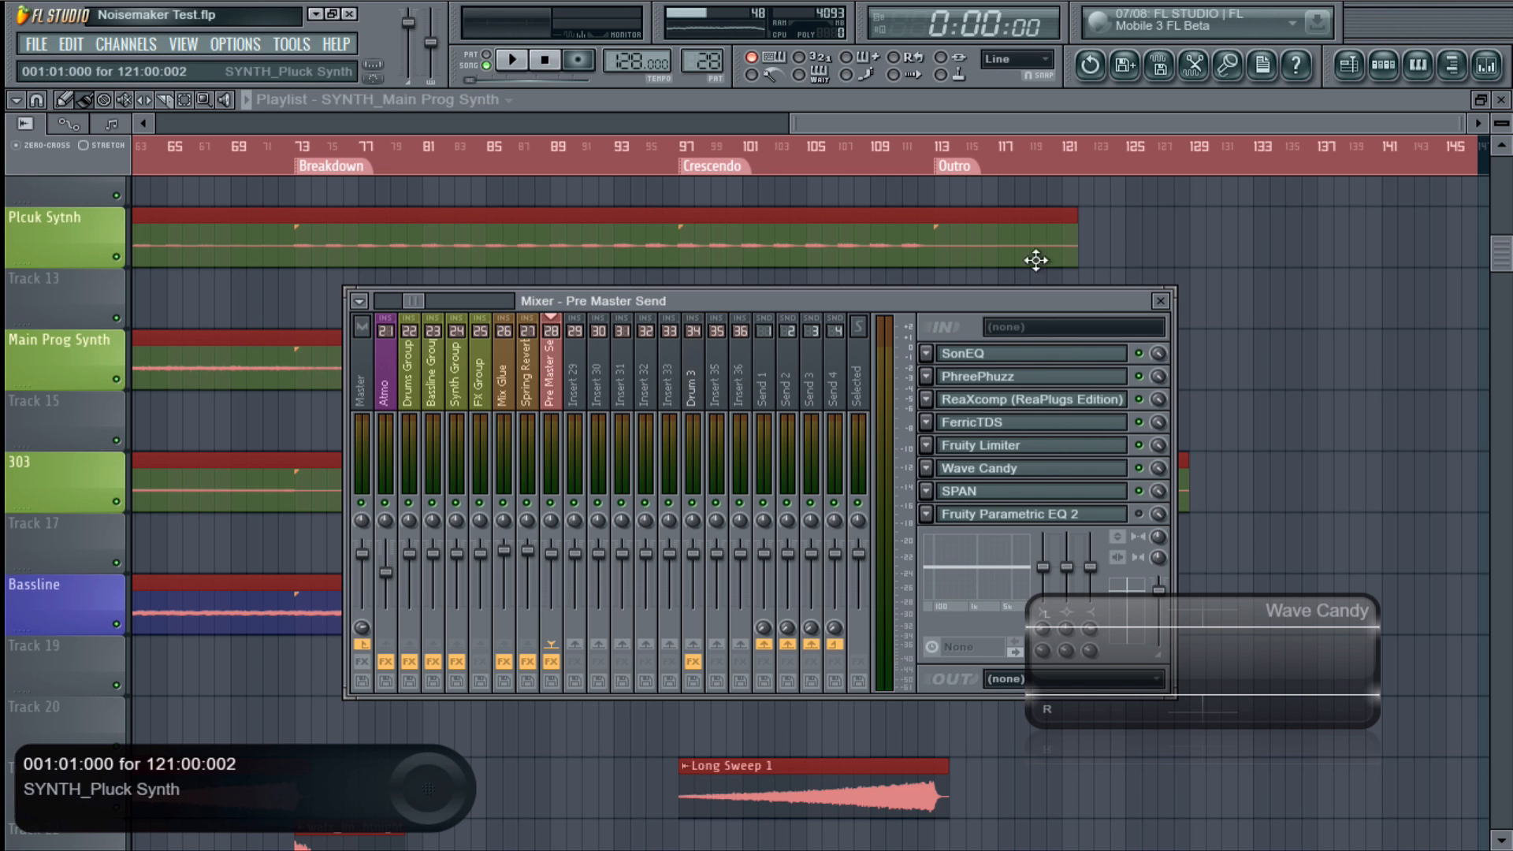
pyautogui.click(1041, 195)
pyautogui.moveTo(789, 123); pyautogui.dragTo(158, 237)
# - Remove Wave Candy from effect slot 6 of the Pre Master Send insert and hide the mixer
pyautogui.click(1487, 65)
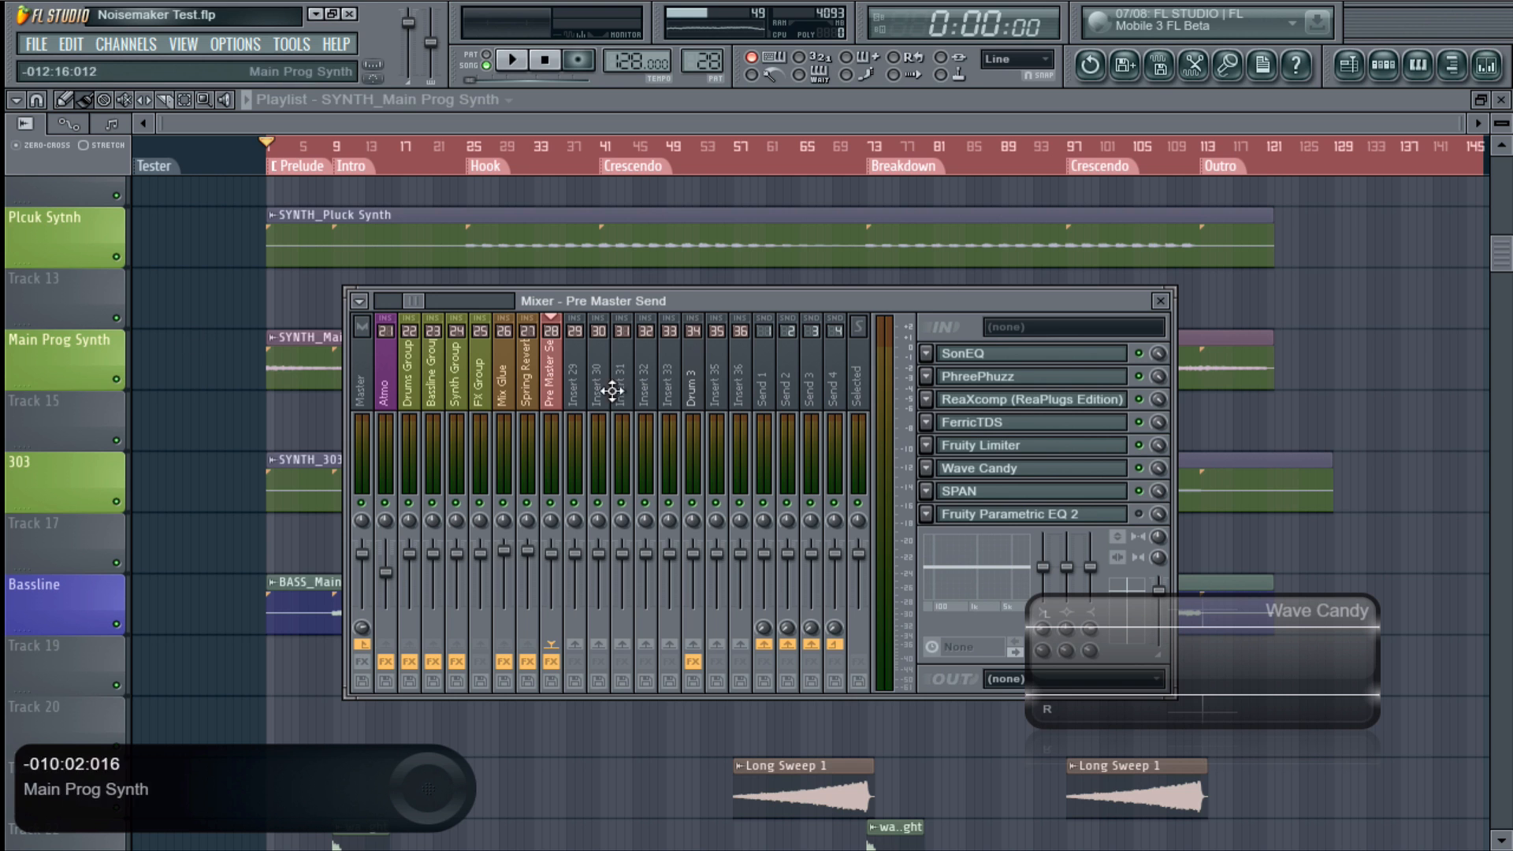
pyautogui.click(927, 468)
pyautogui.moveTo(958, 457)
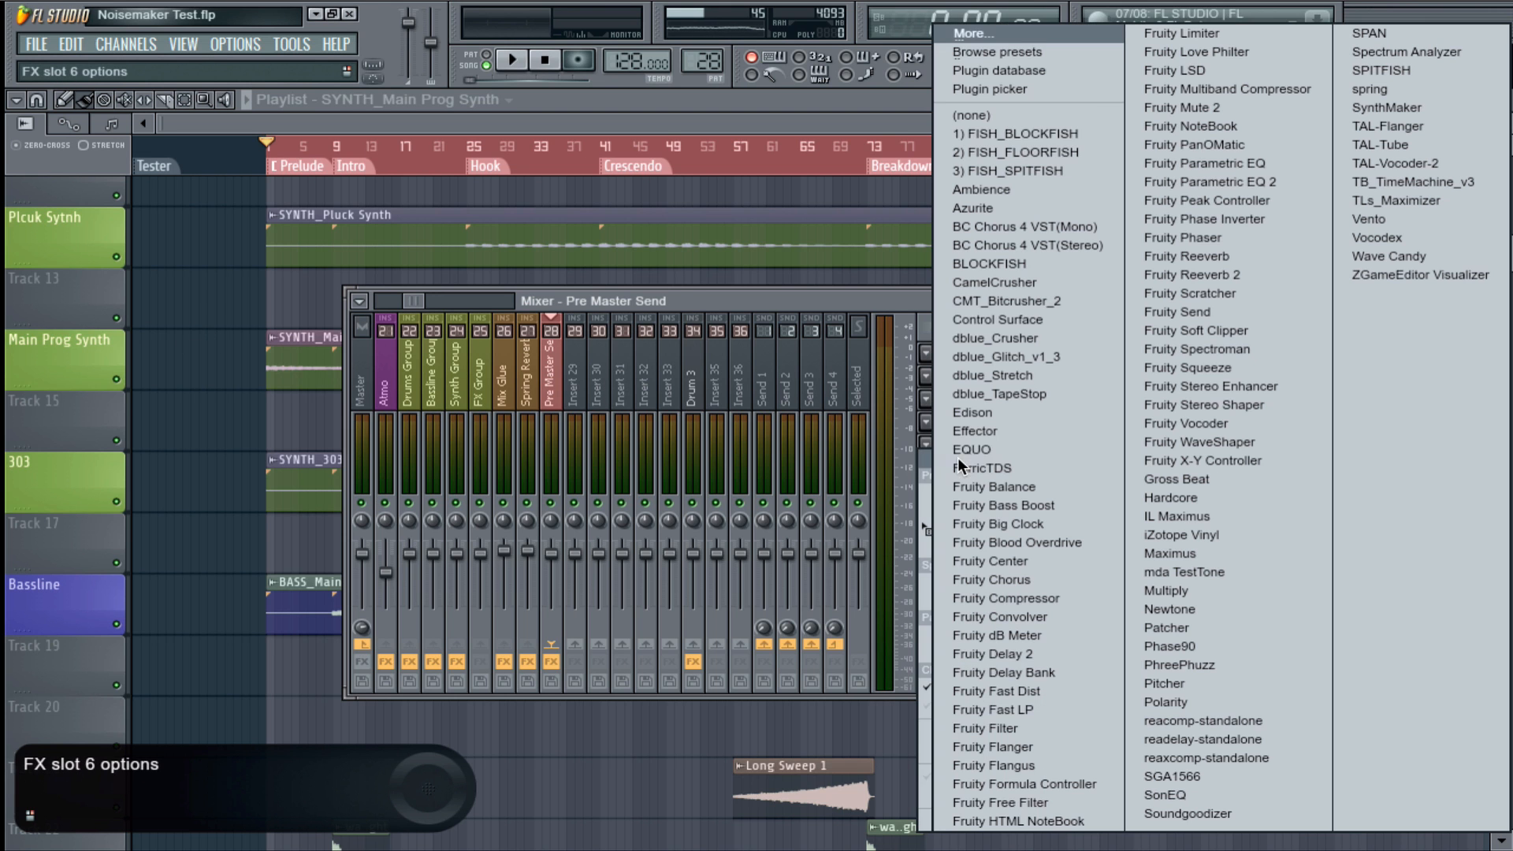
pyautogui.click(977, 121)
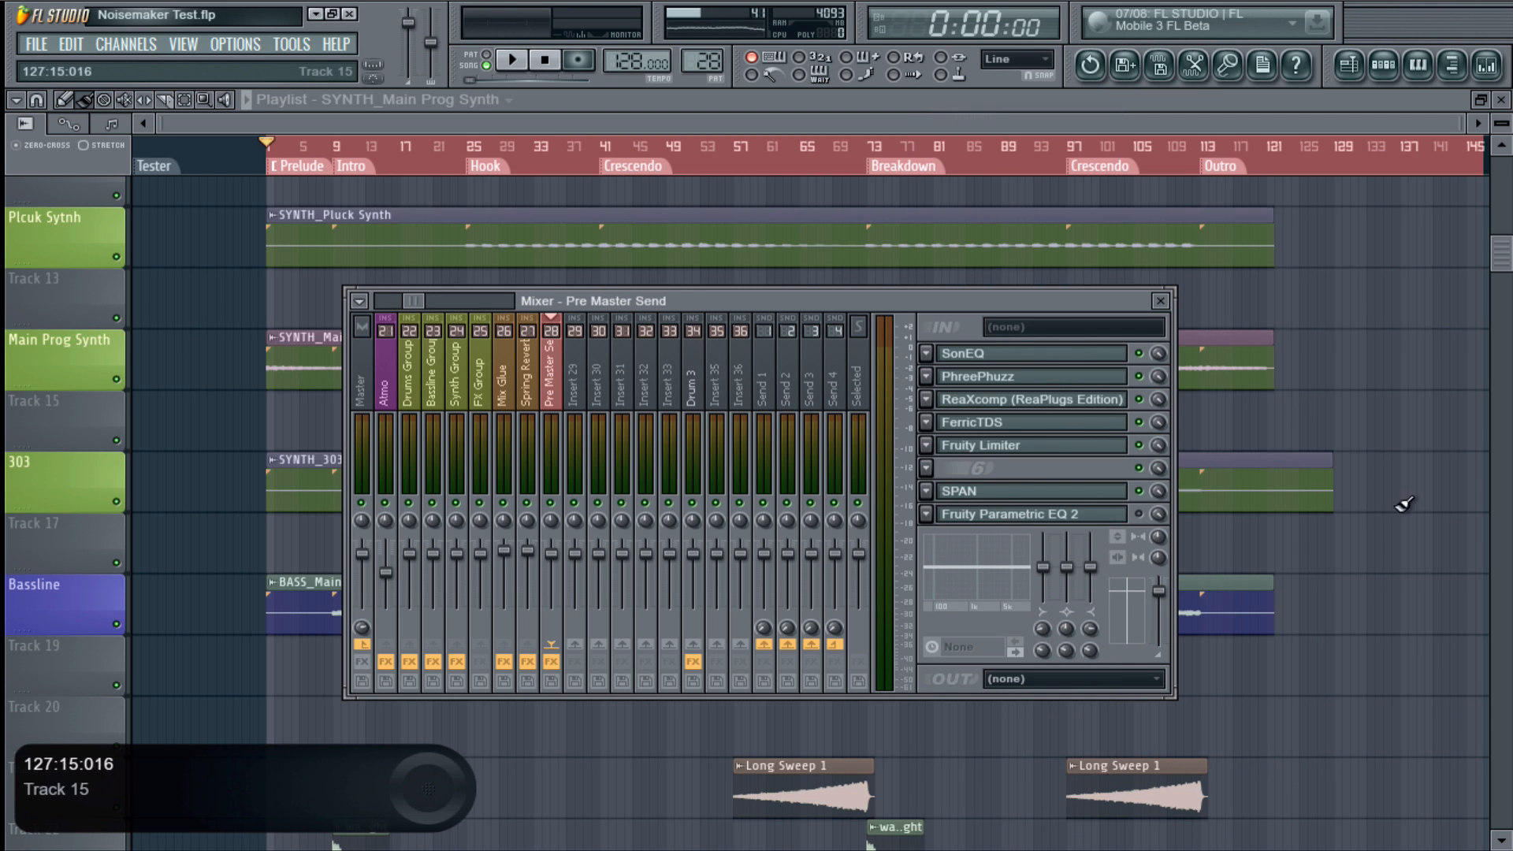
pyautogui.press('F9')
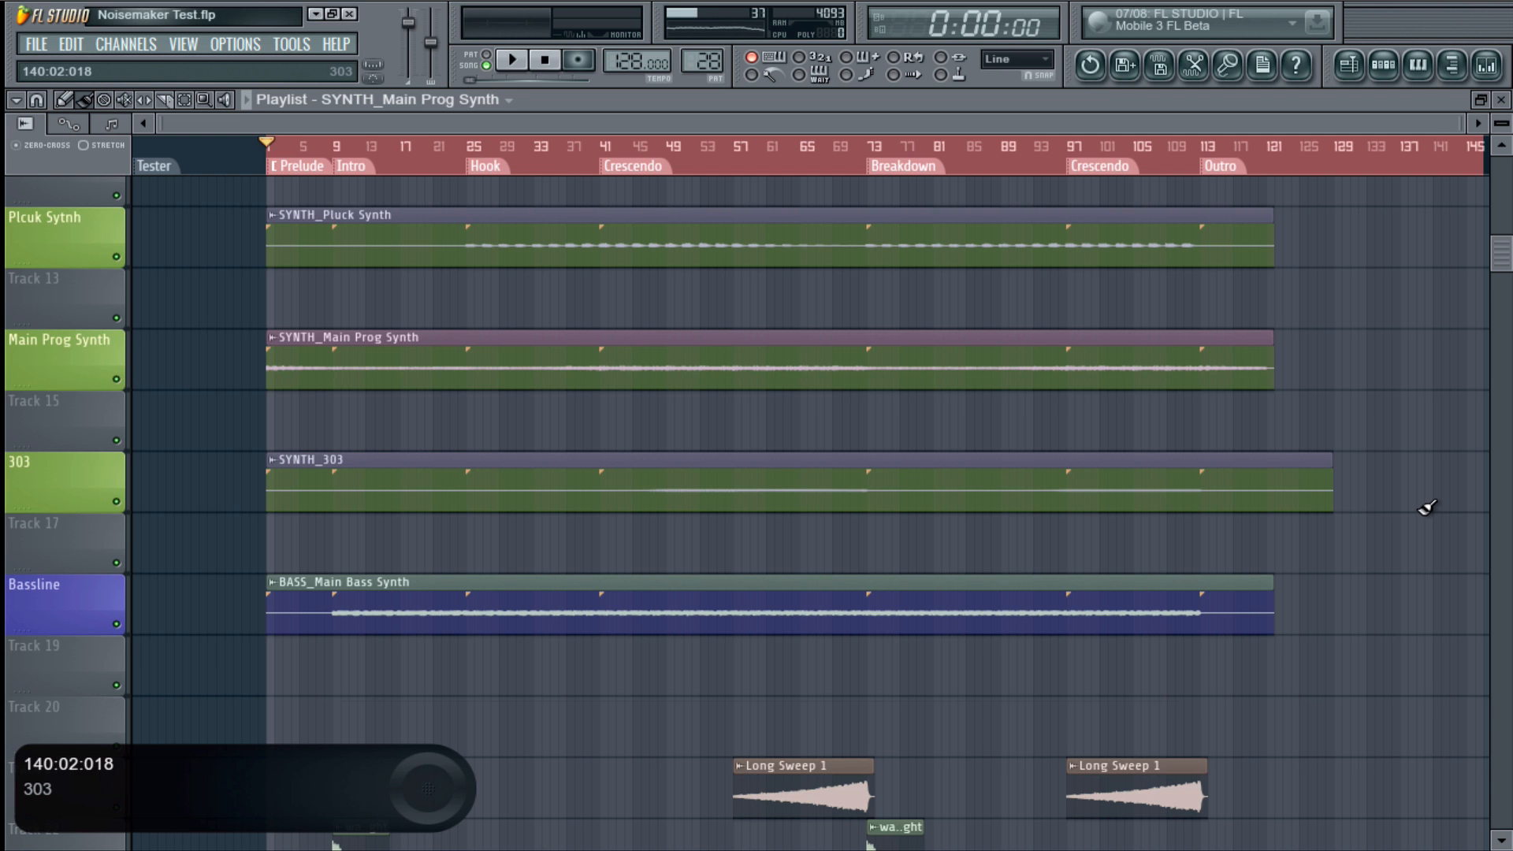
pyautogui.press('F9')
pyautogui.press('F9')
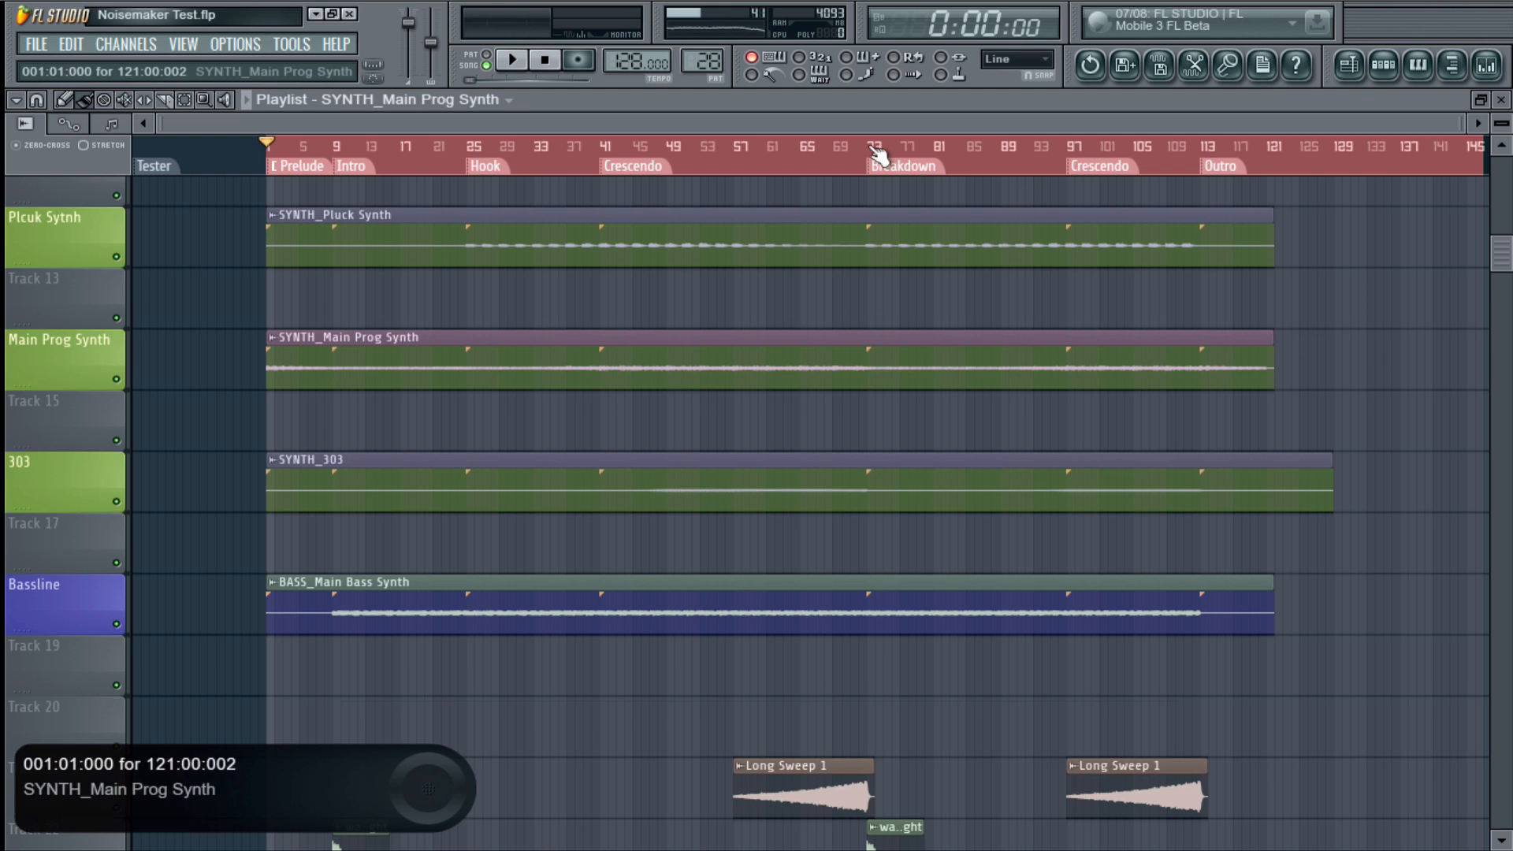
# - Examine the playlist arrangement across the drum, crash, sidechain, synth, bassline, sweep and whoosh tracks
pyautogui.scroll(3, 905, 338)
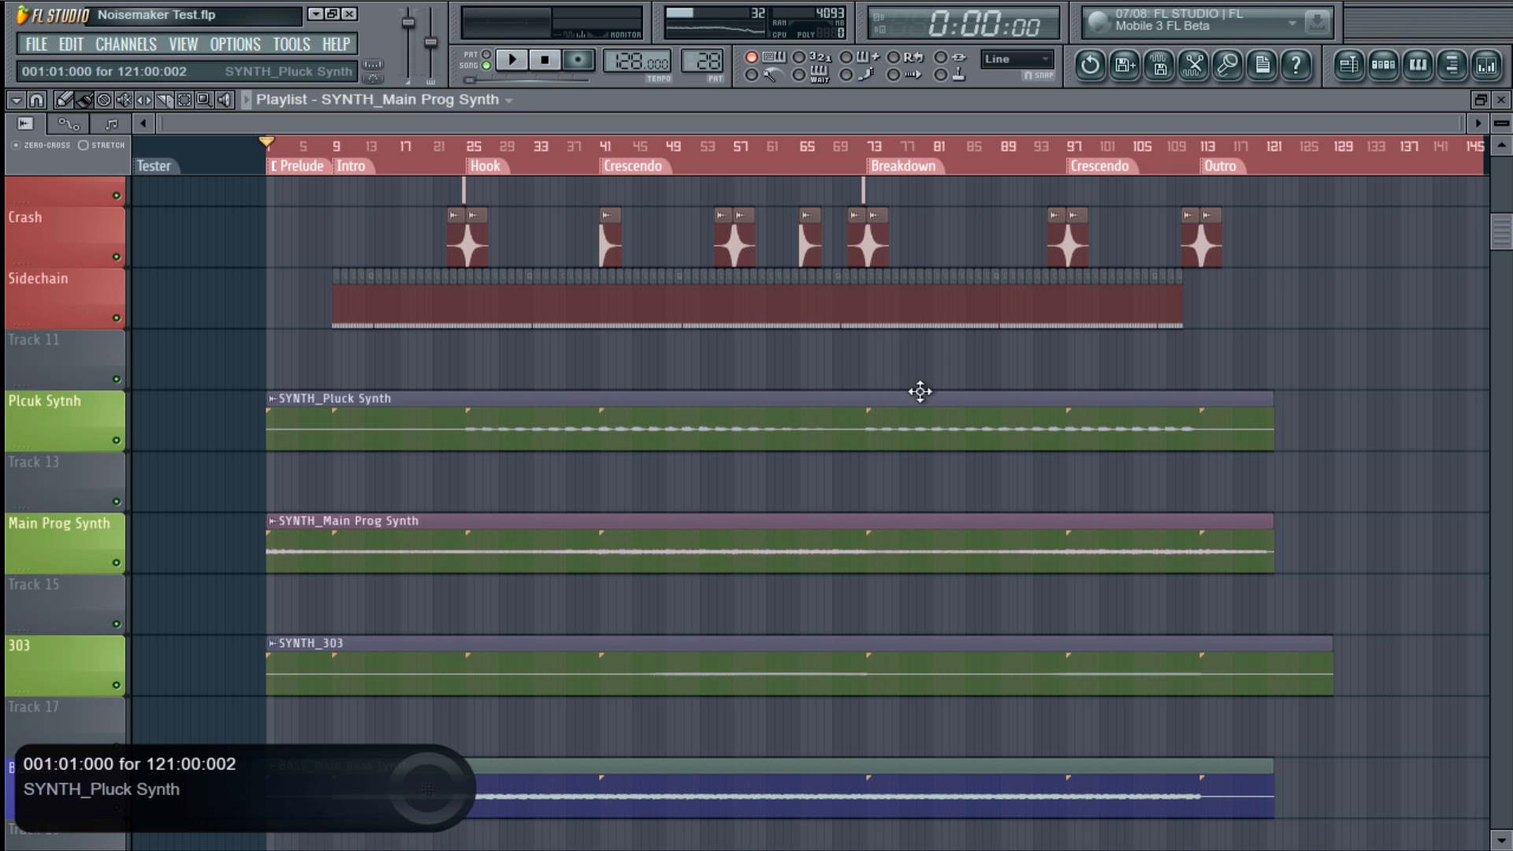
pyautogui.scroll(-5, 1222, 425)
pyautogui.scroll(-5, 1318, 483)
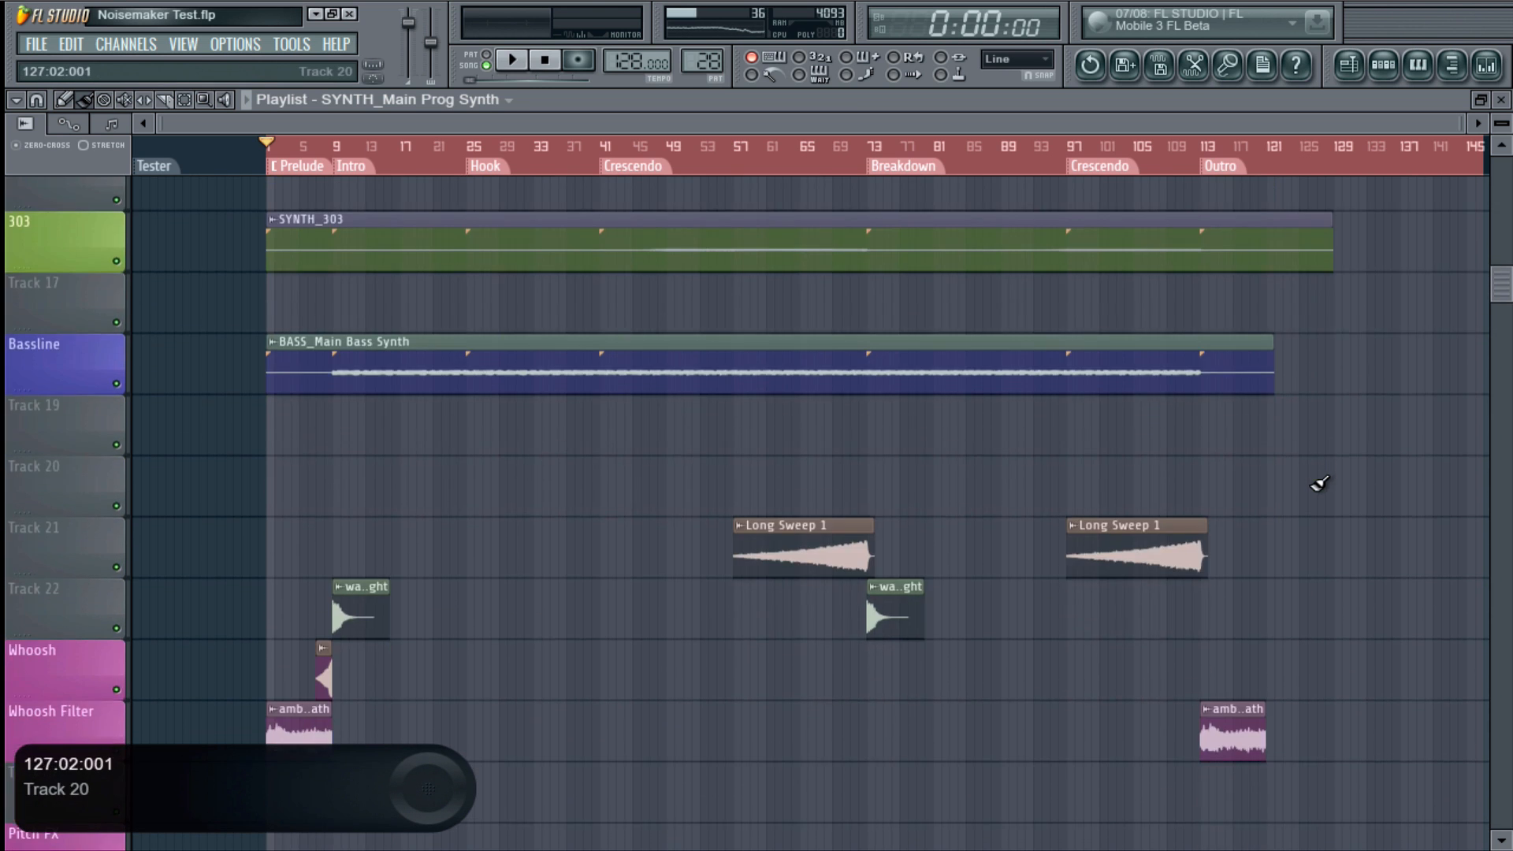
pyautogui.scroll(6, 1317, 479)
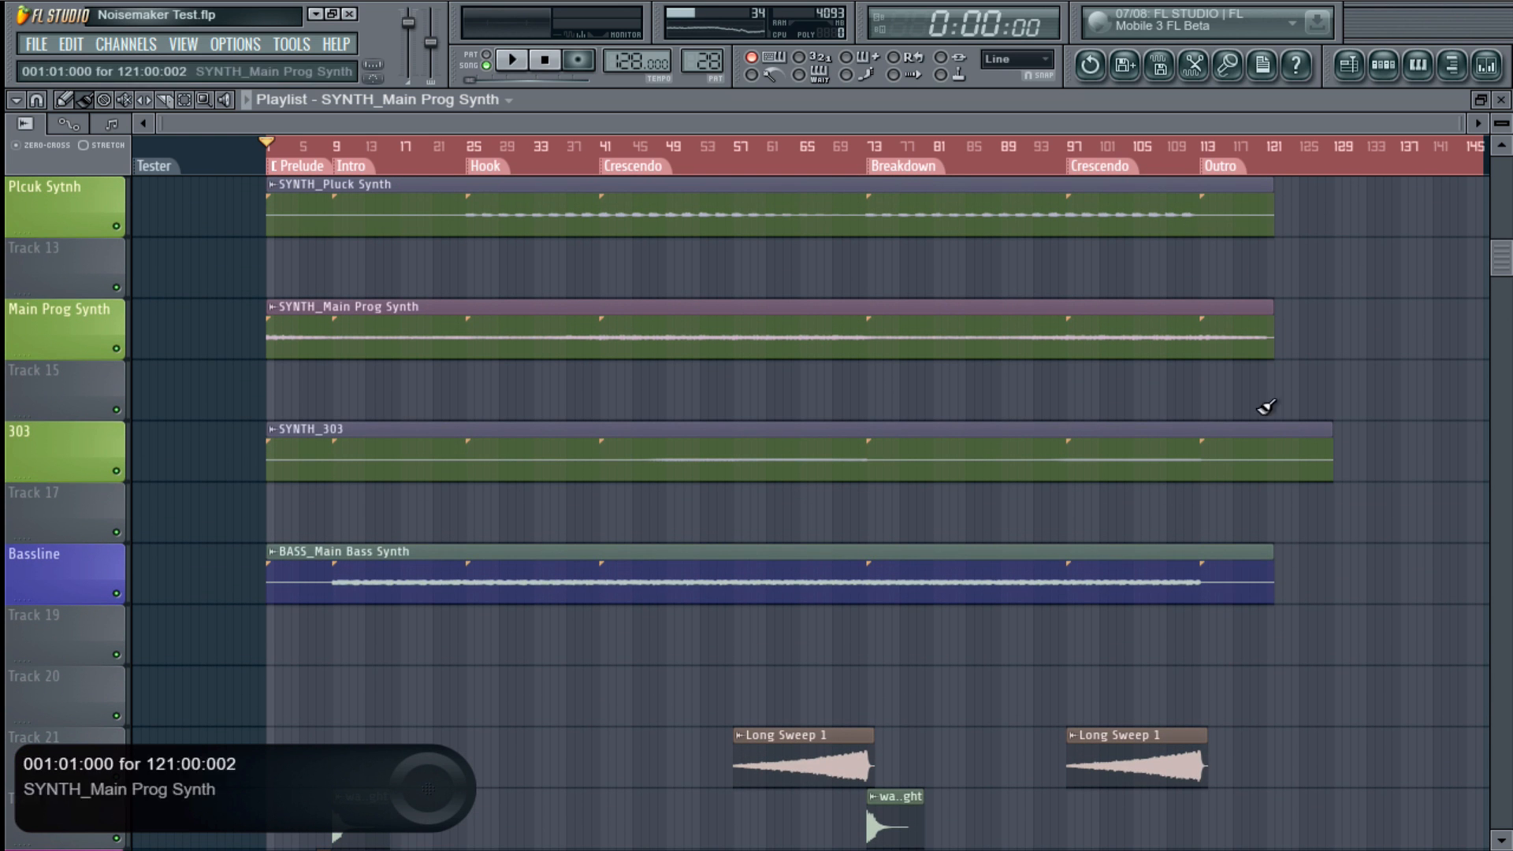
pyautogui.scroll(6, 1270, 386)
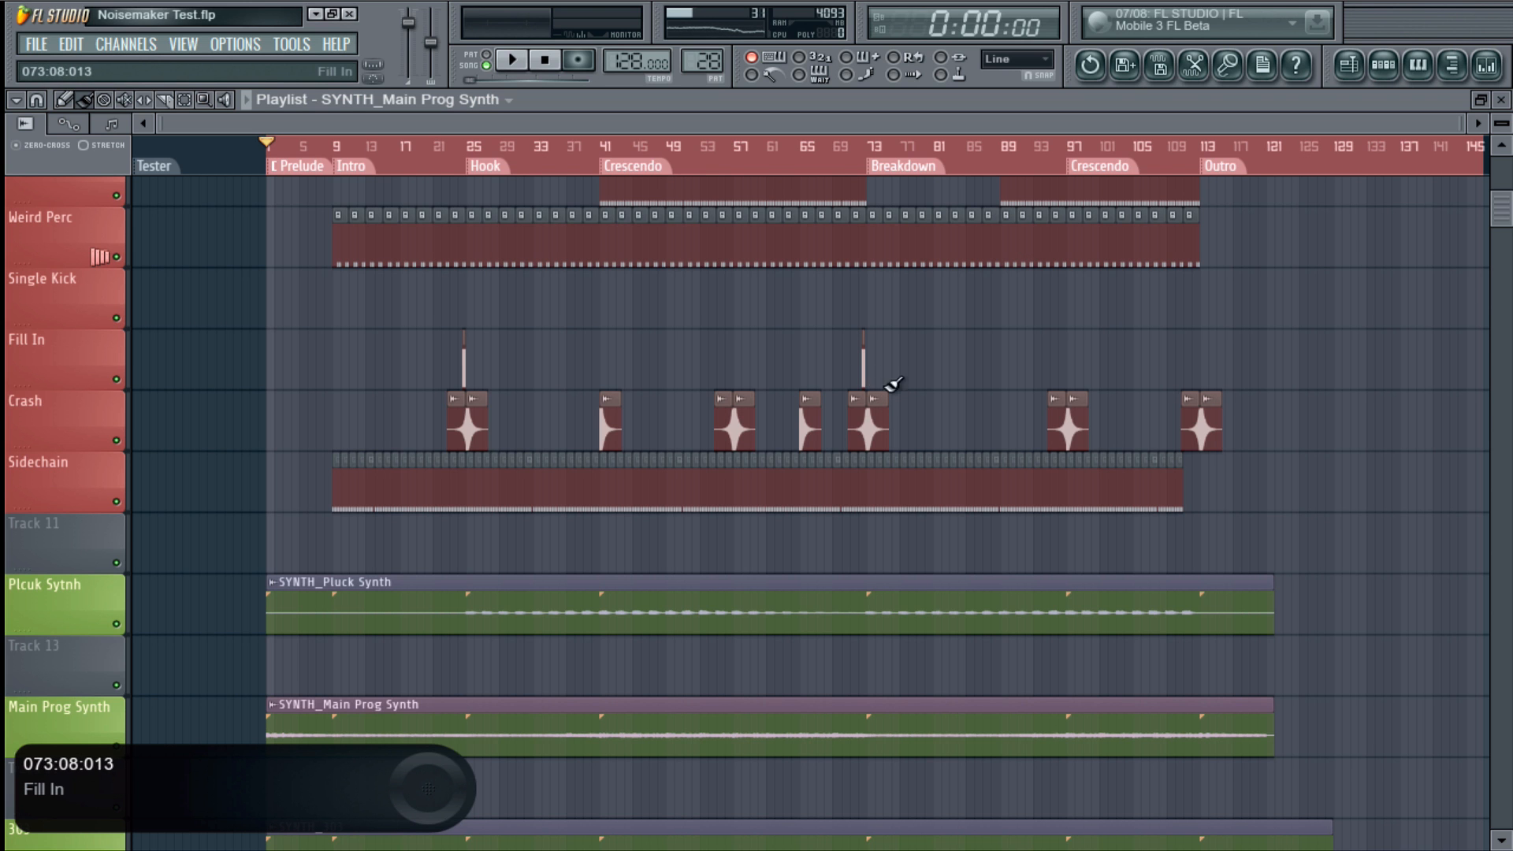
pyautogui.scroll(5, 1263, 361)
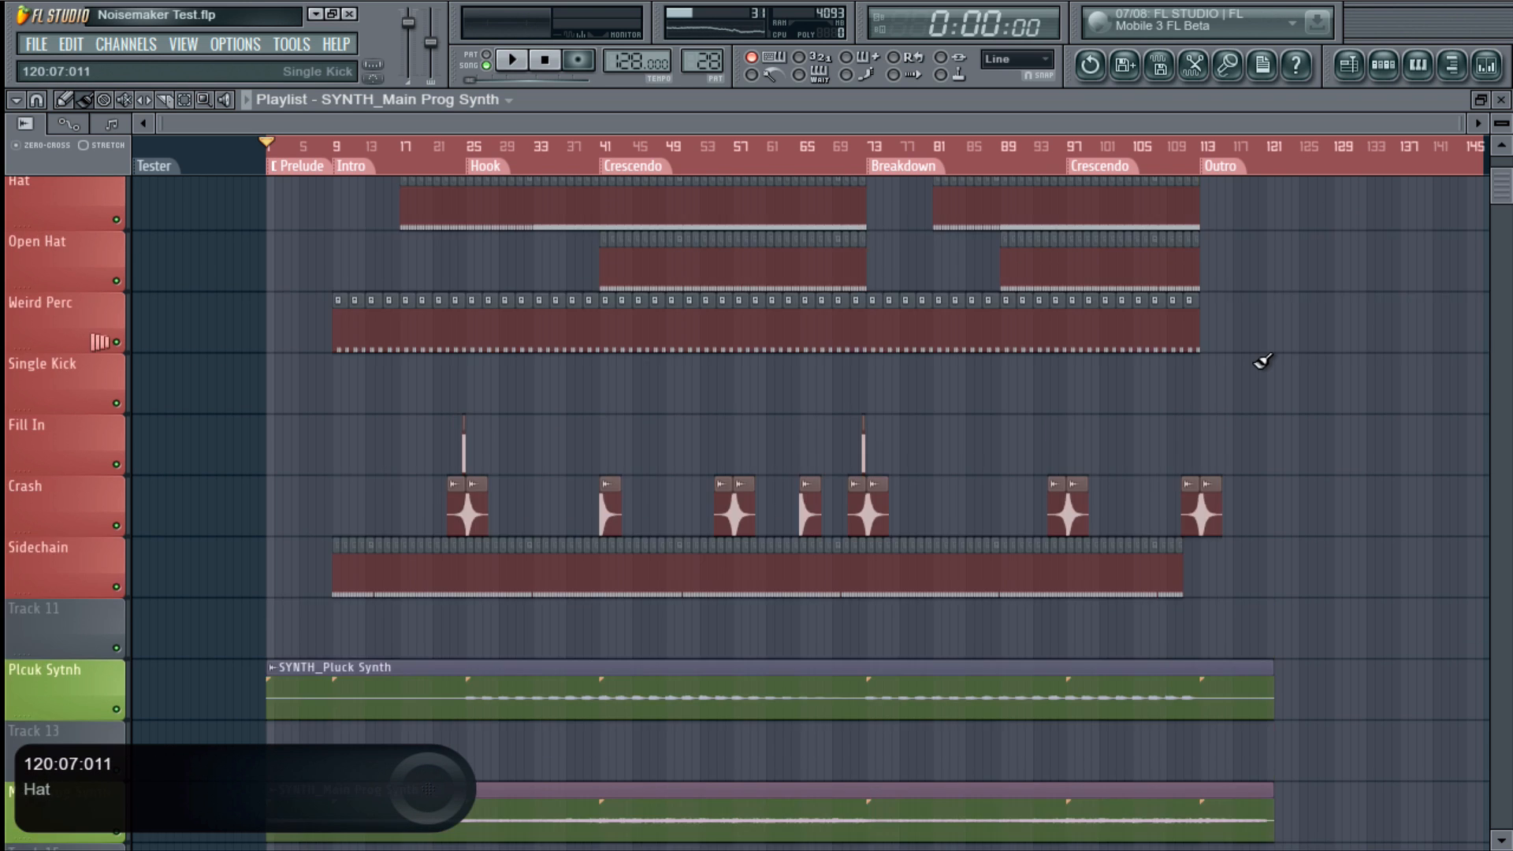
pyautogui.scroll(-10, 1344, 361)
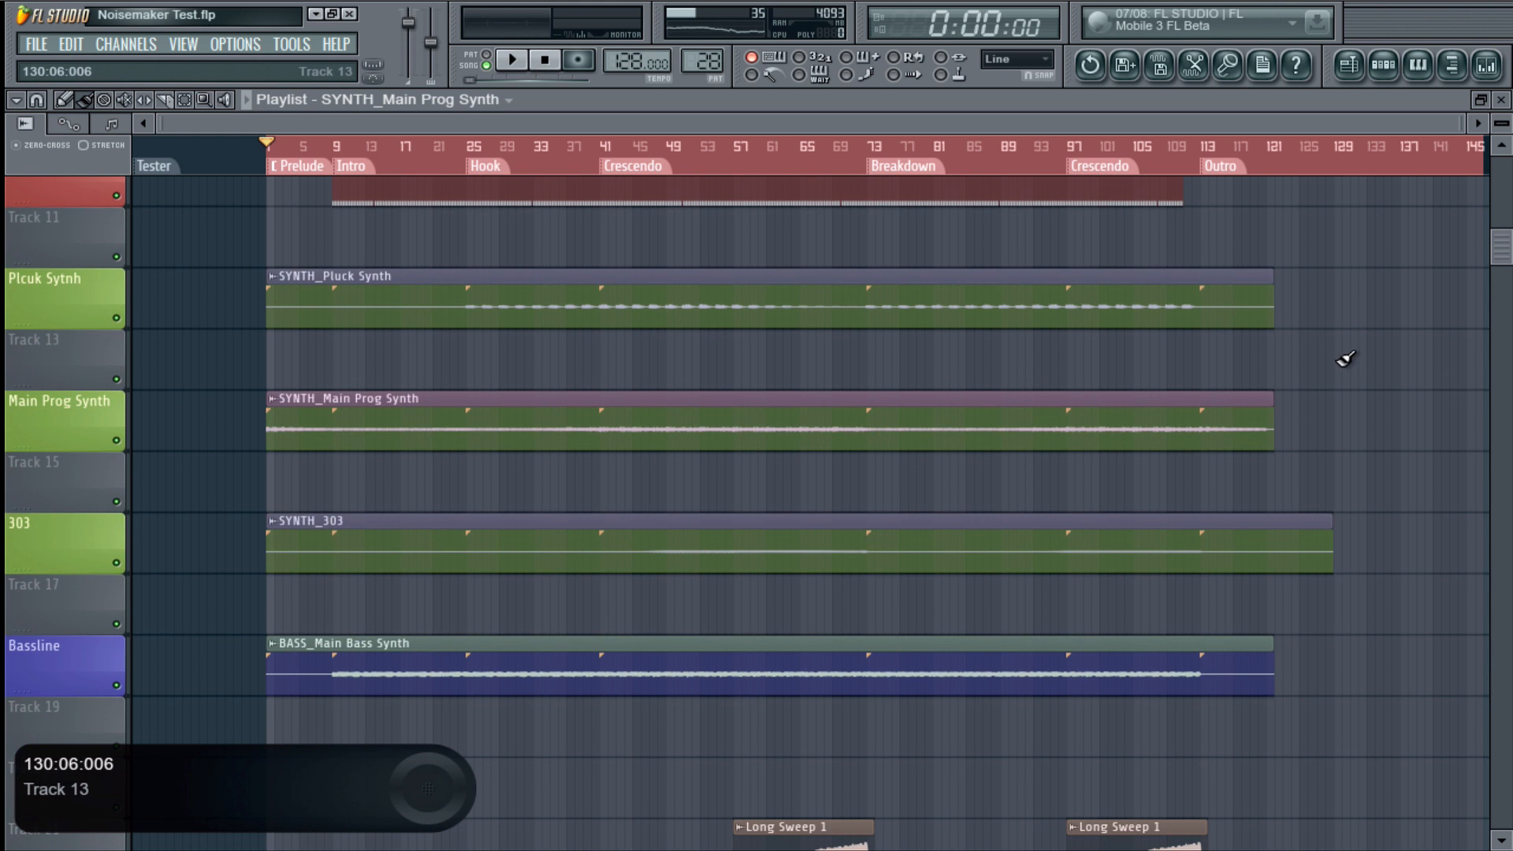
pyautogui.scroll(6, 1357, 352)
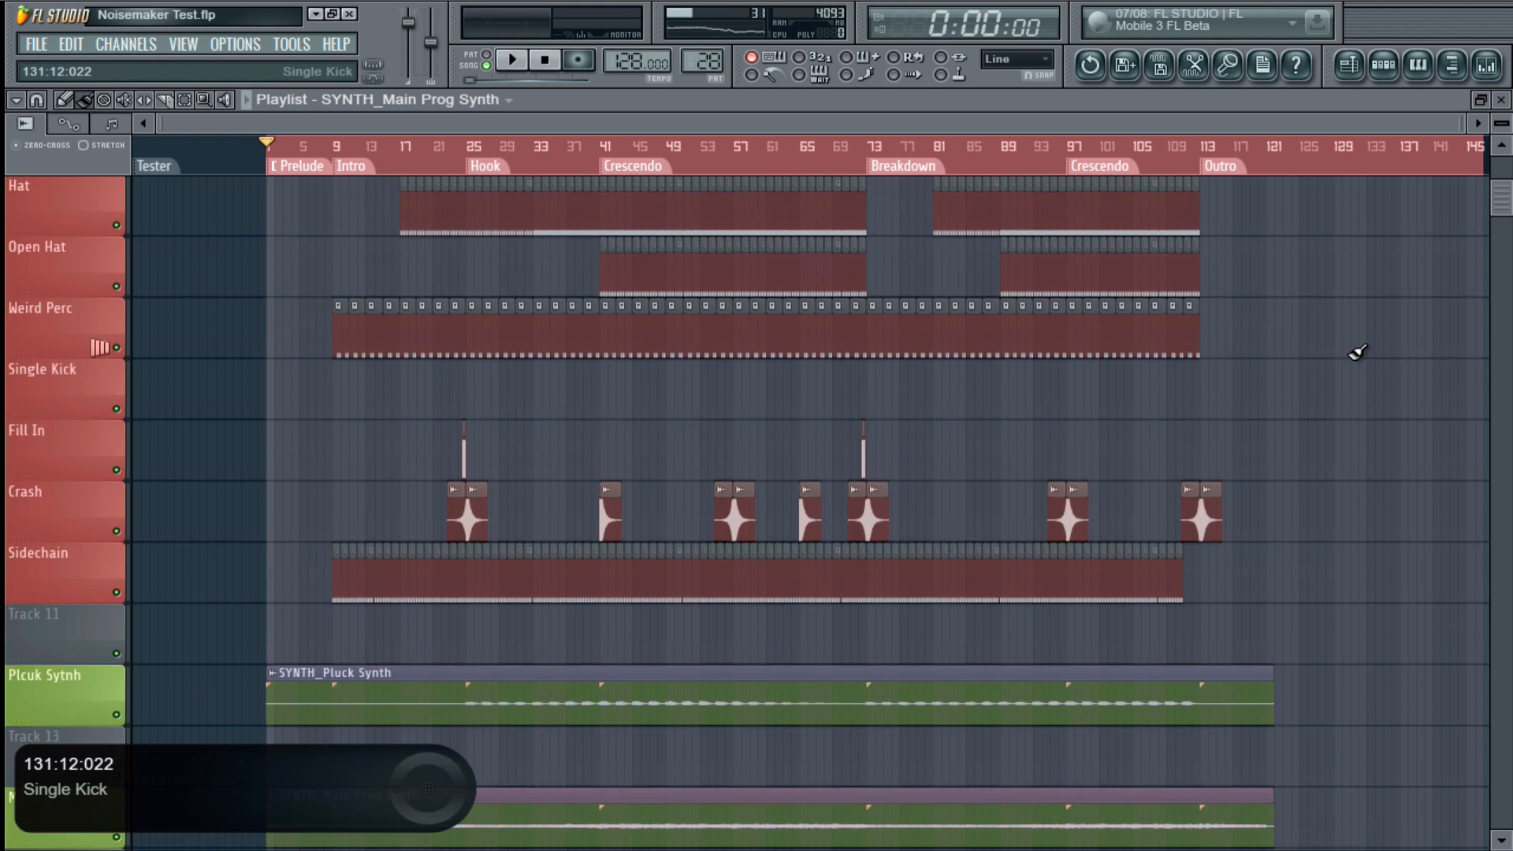
pyautogui.scroll(-3, 1357, 351)
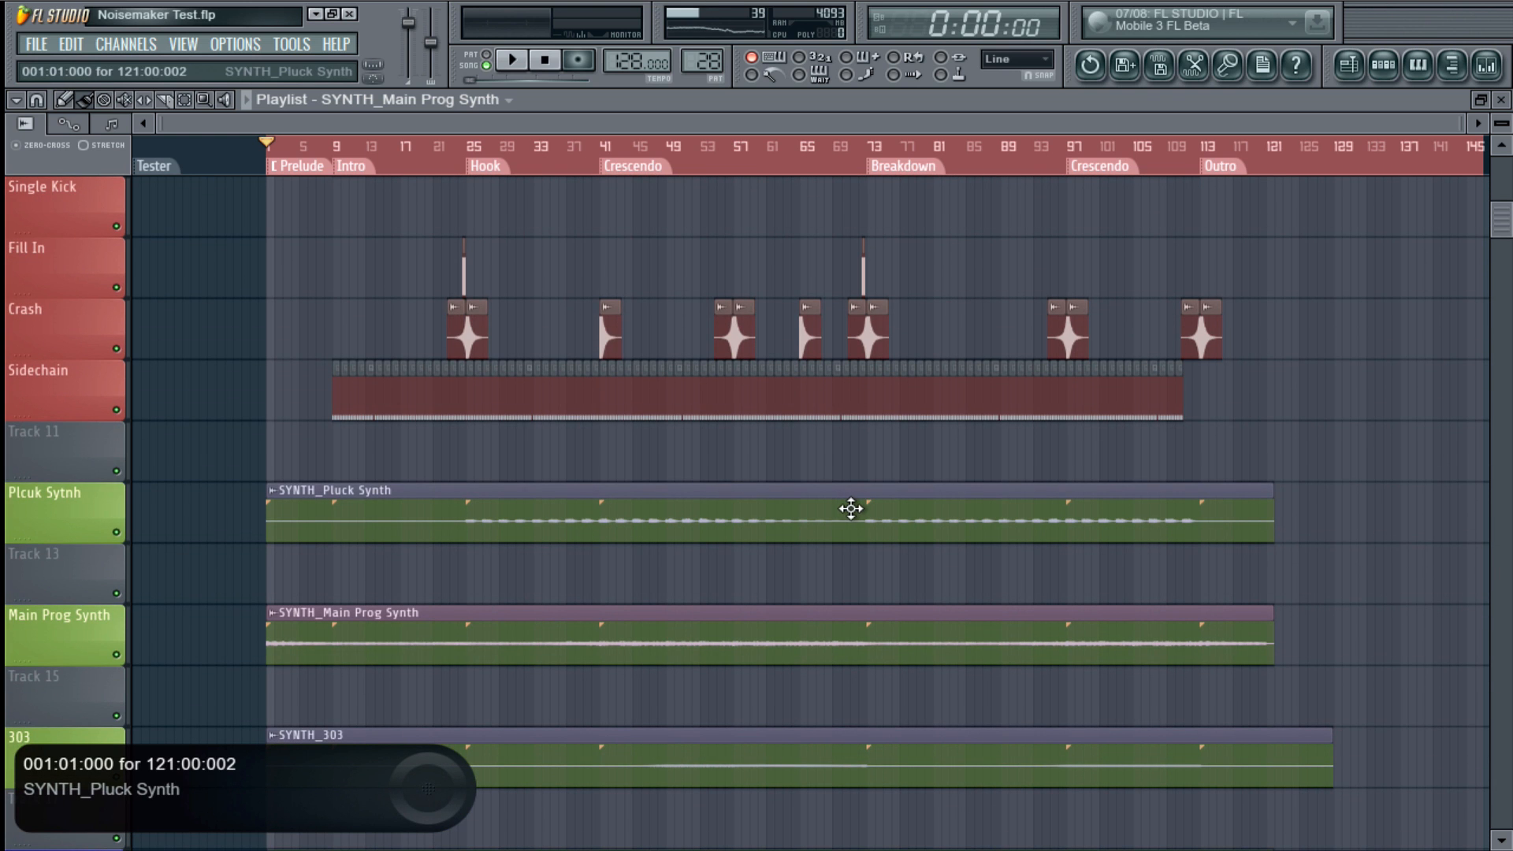
# - Open the Main Prog House Synth plugin window, move it fully into view and audition the Main Progression pattern
pyautogui.click(1452, 65)
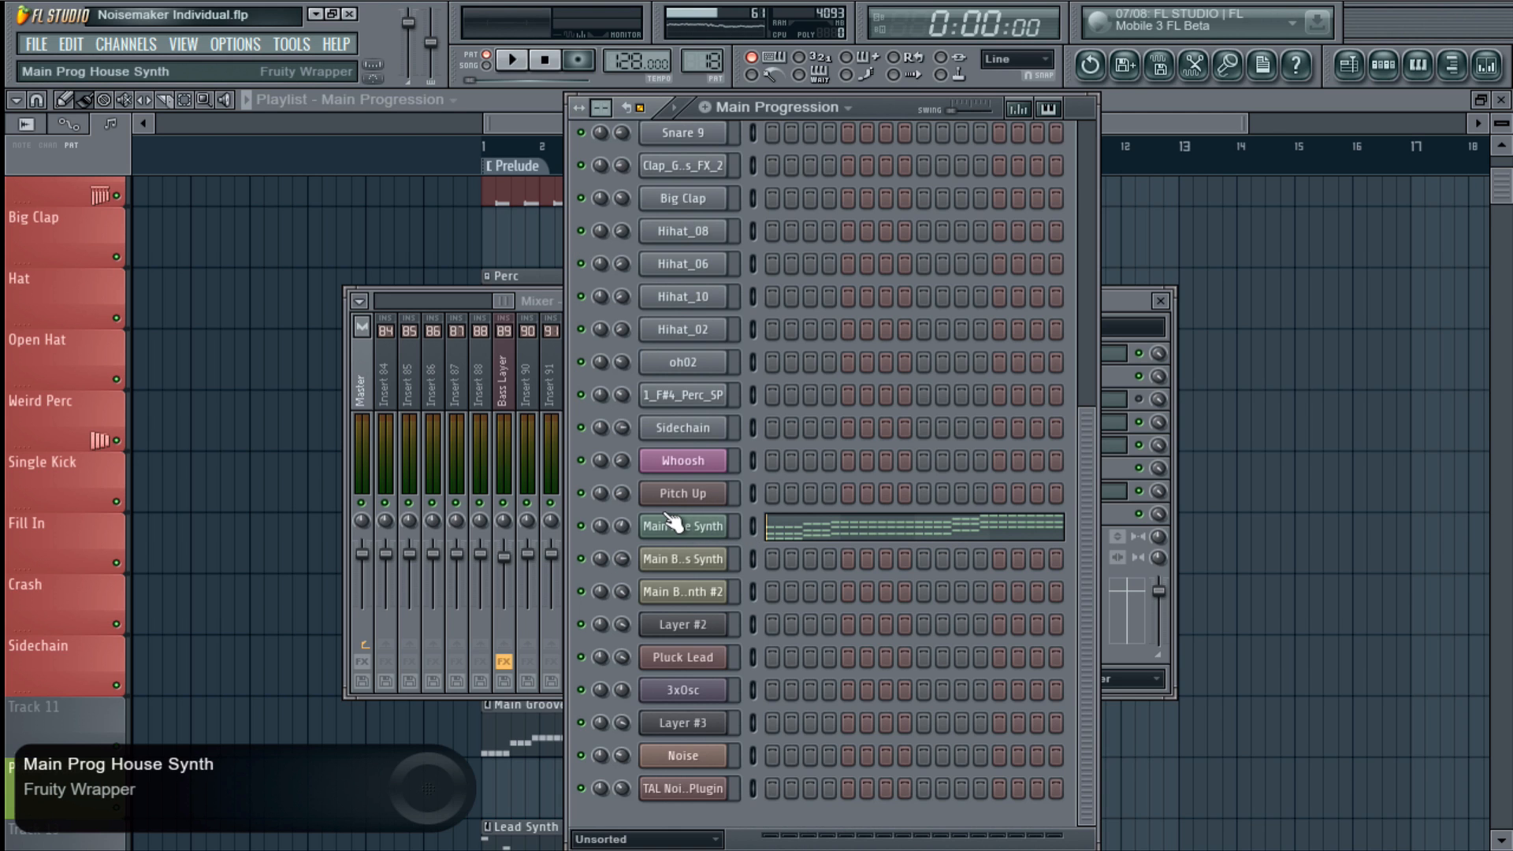
pyautogui.click(692, 525)
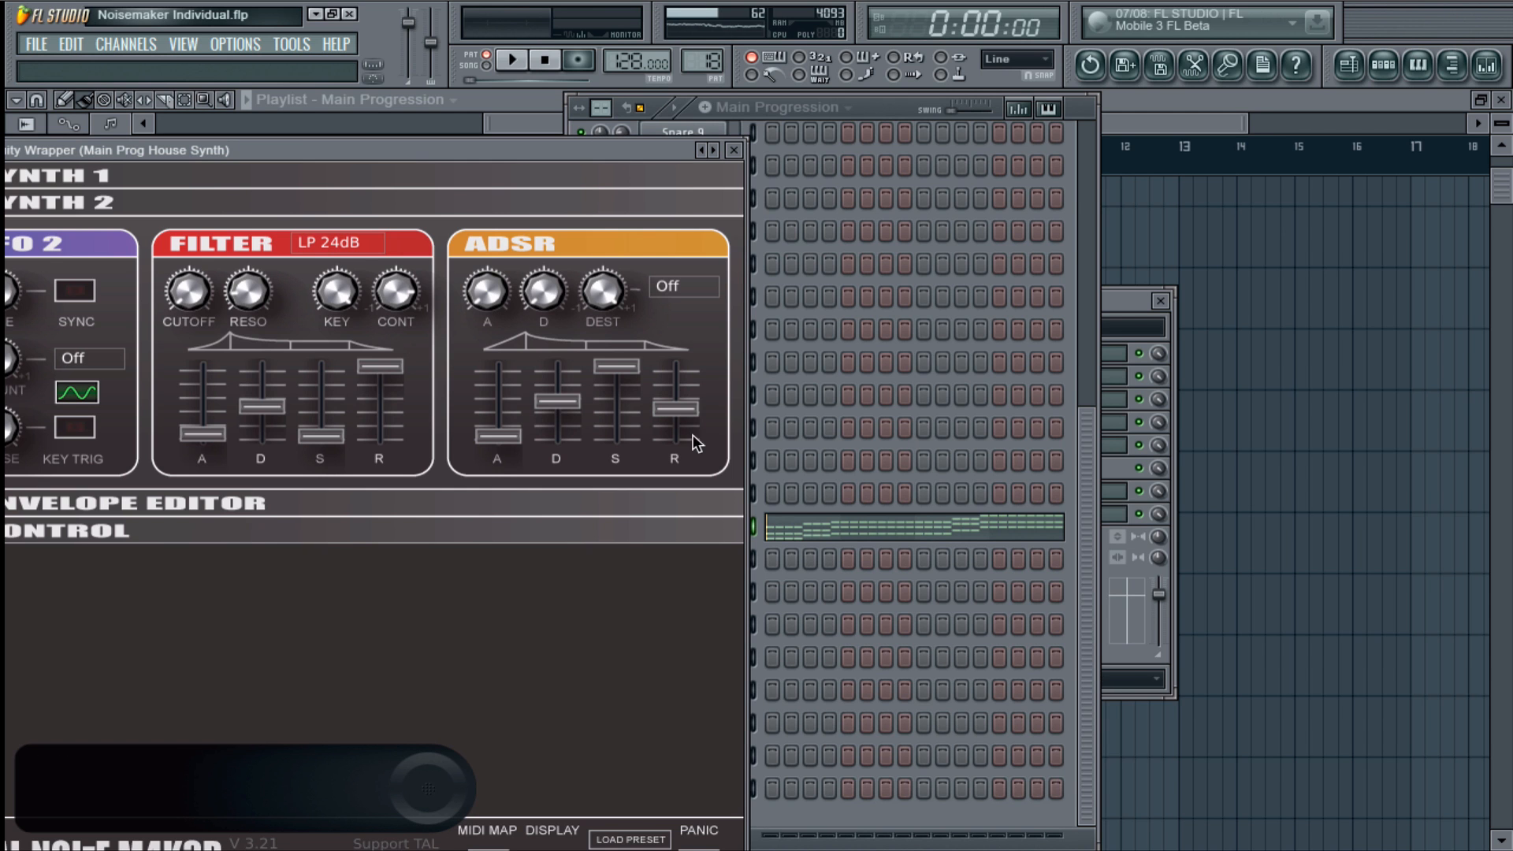
pyautogui.moveTo(306, 149); pyautogui.dragTo(857, 149)
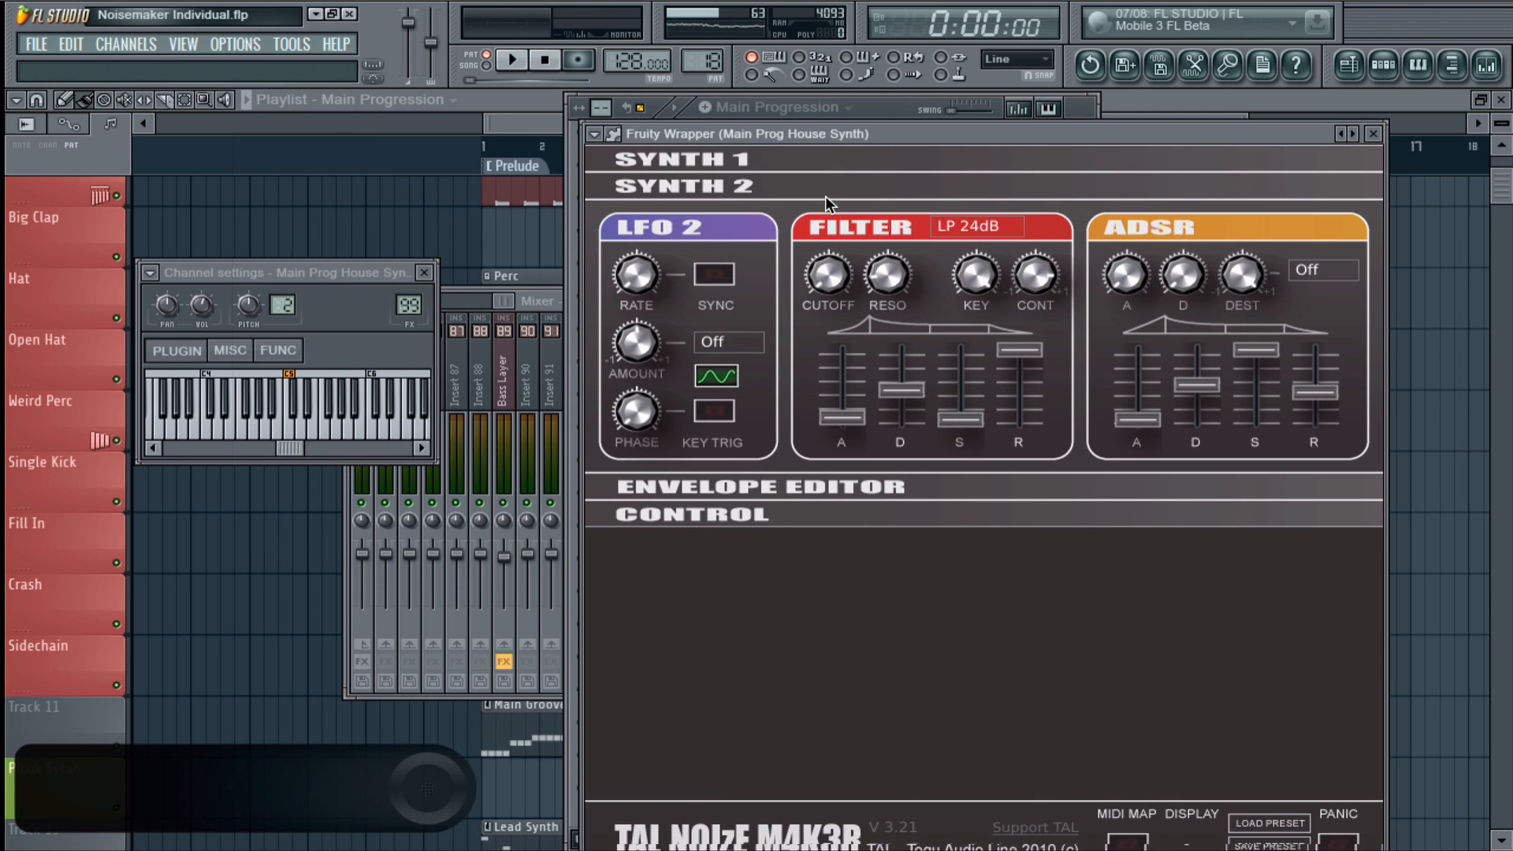
pyautogui.press('space')
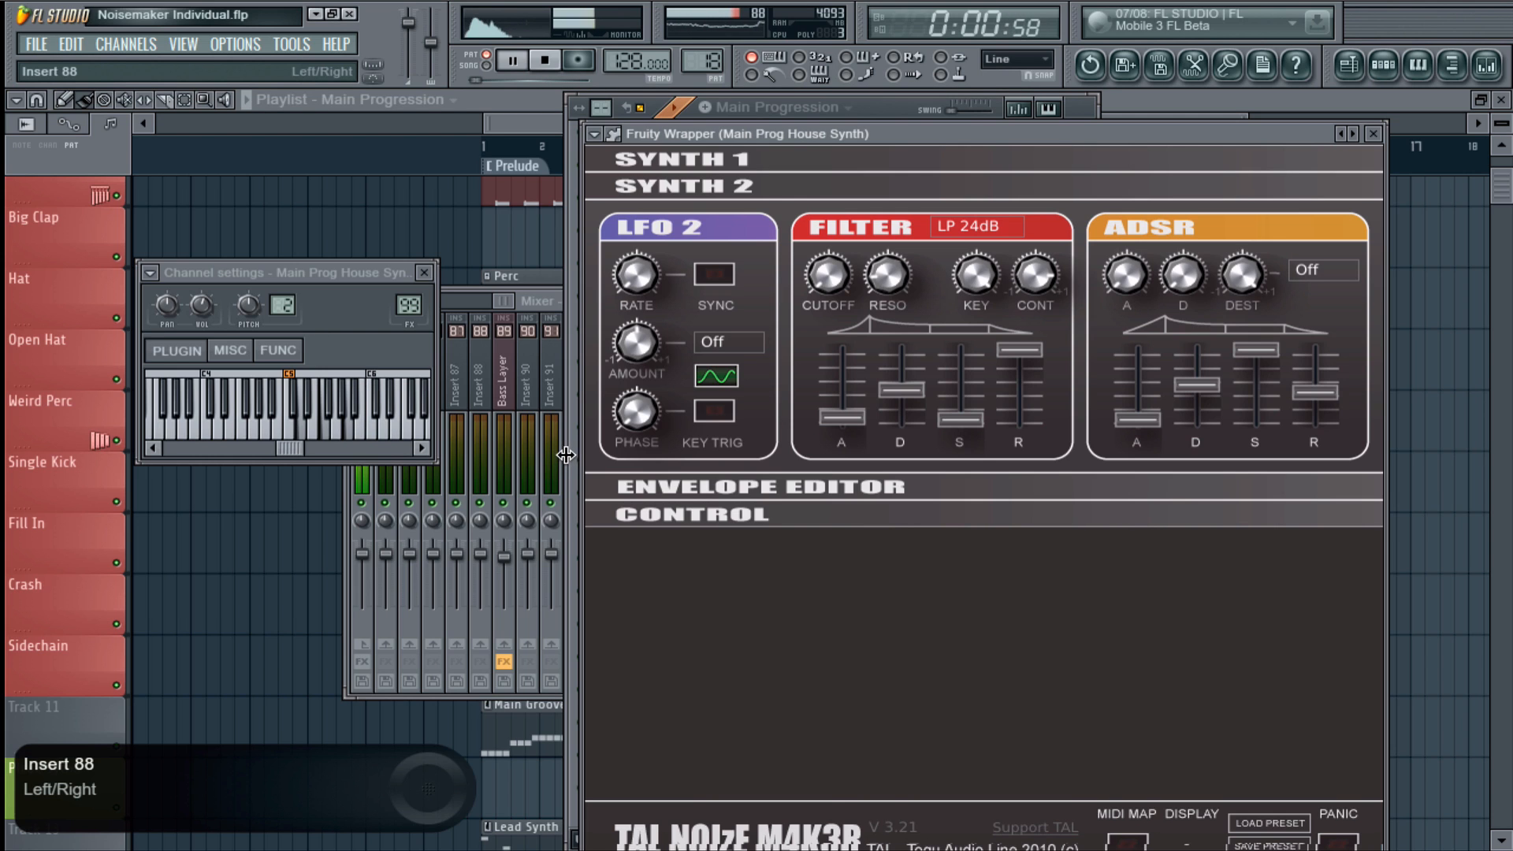
pyautogui.press('space')
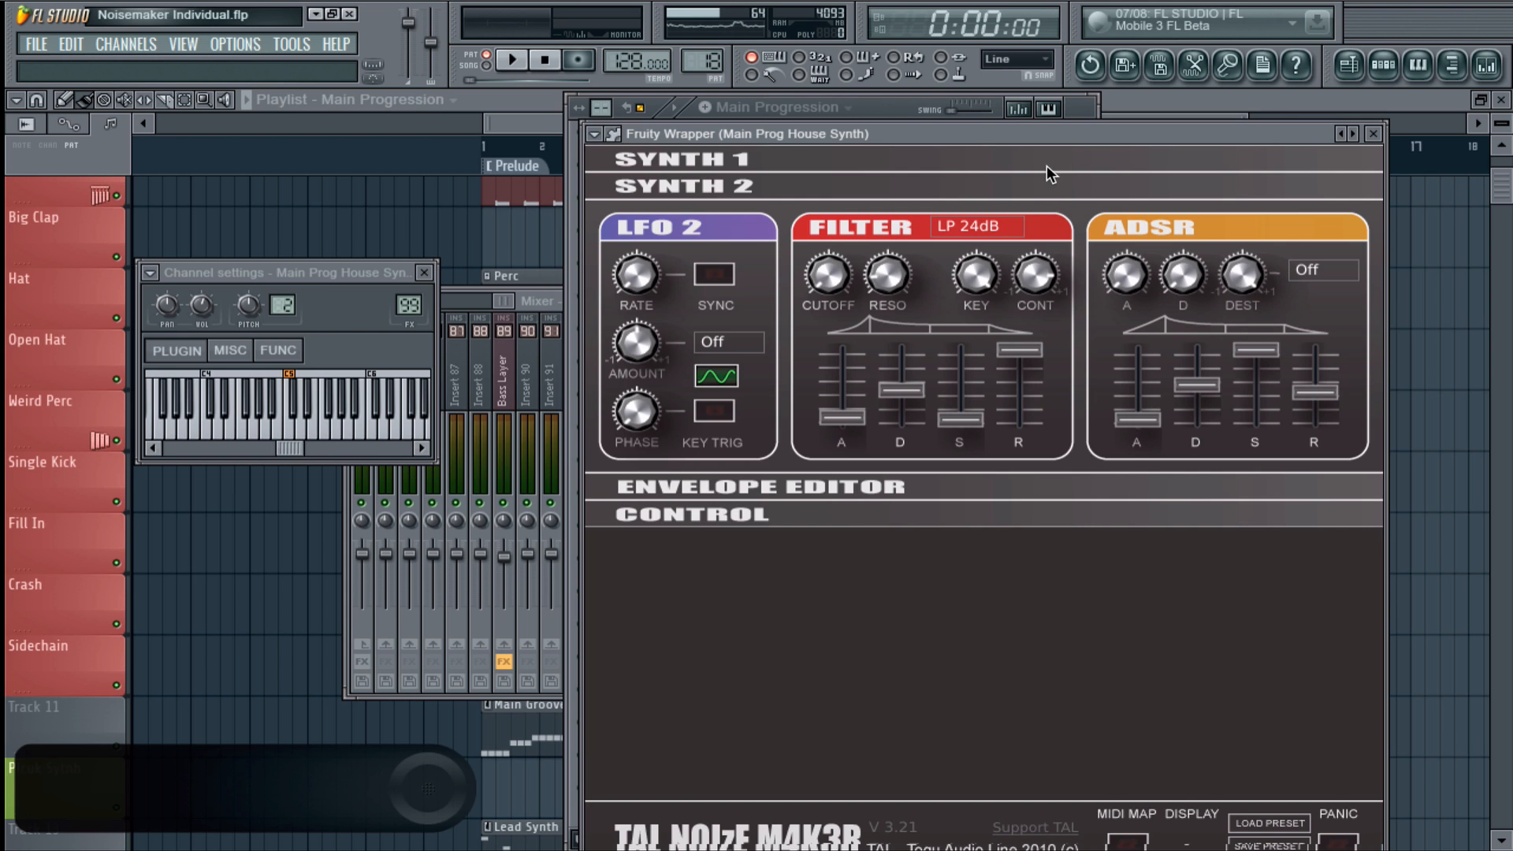
# - Show the synth's Synth 1 section with the whole plugin in view and set oscillator 2's fine tune to -0.0080
pyautogui.click(1032, 190)
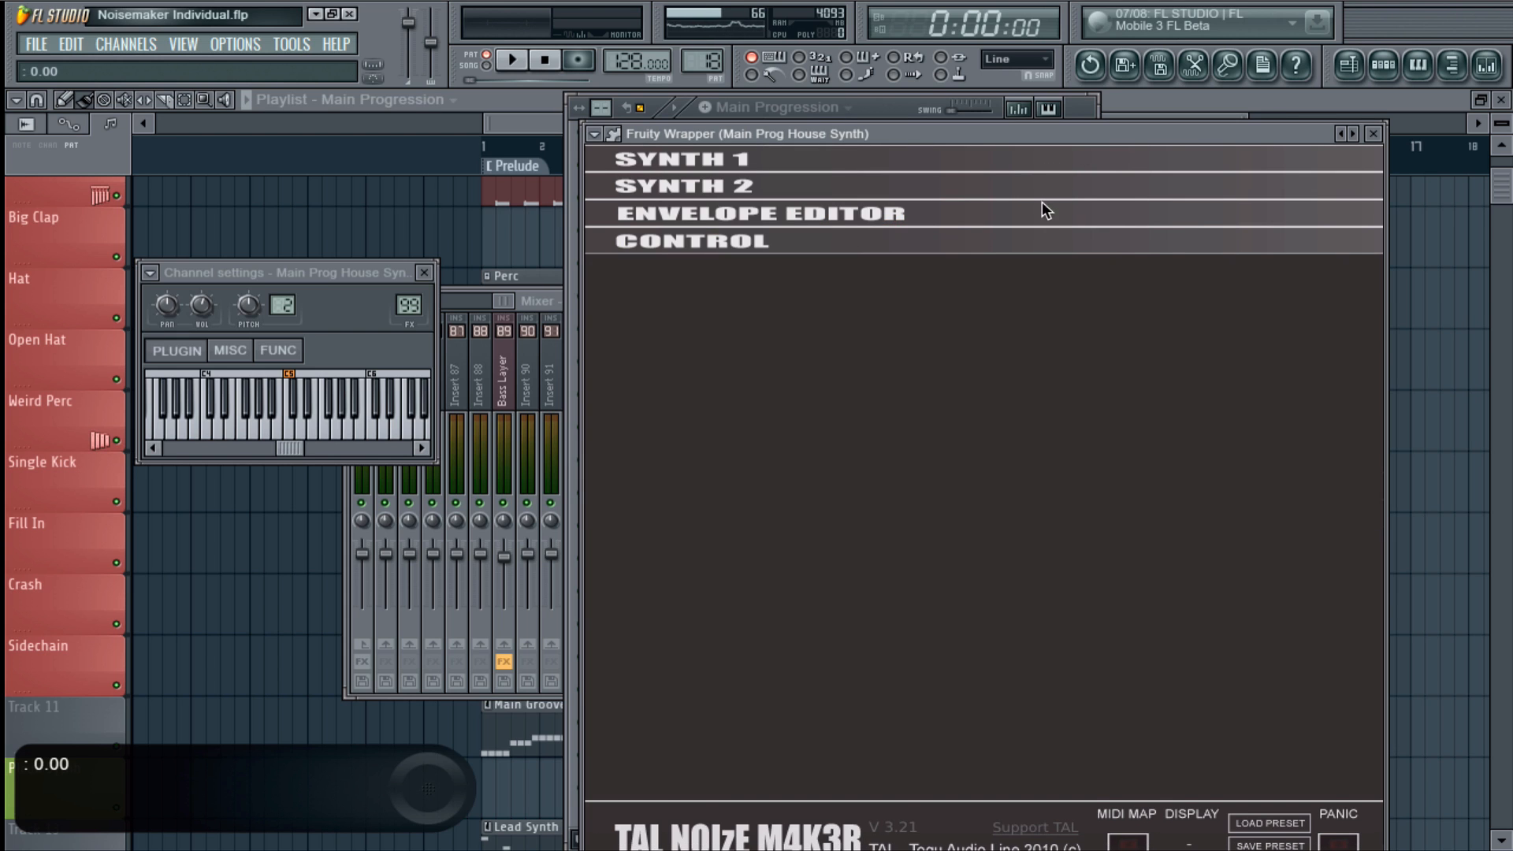
pyautogui.click(1027, 163)
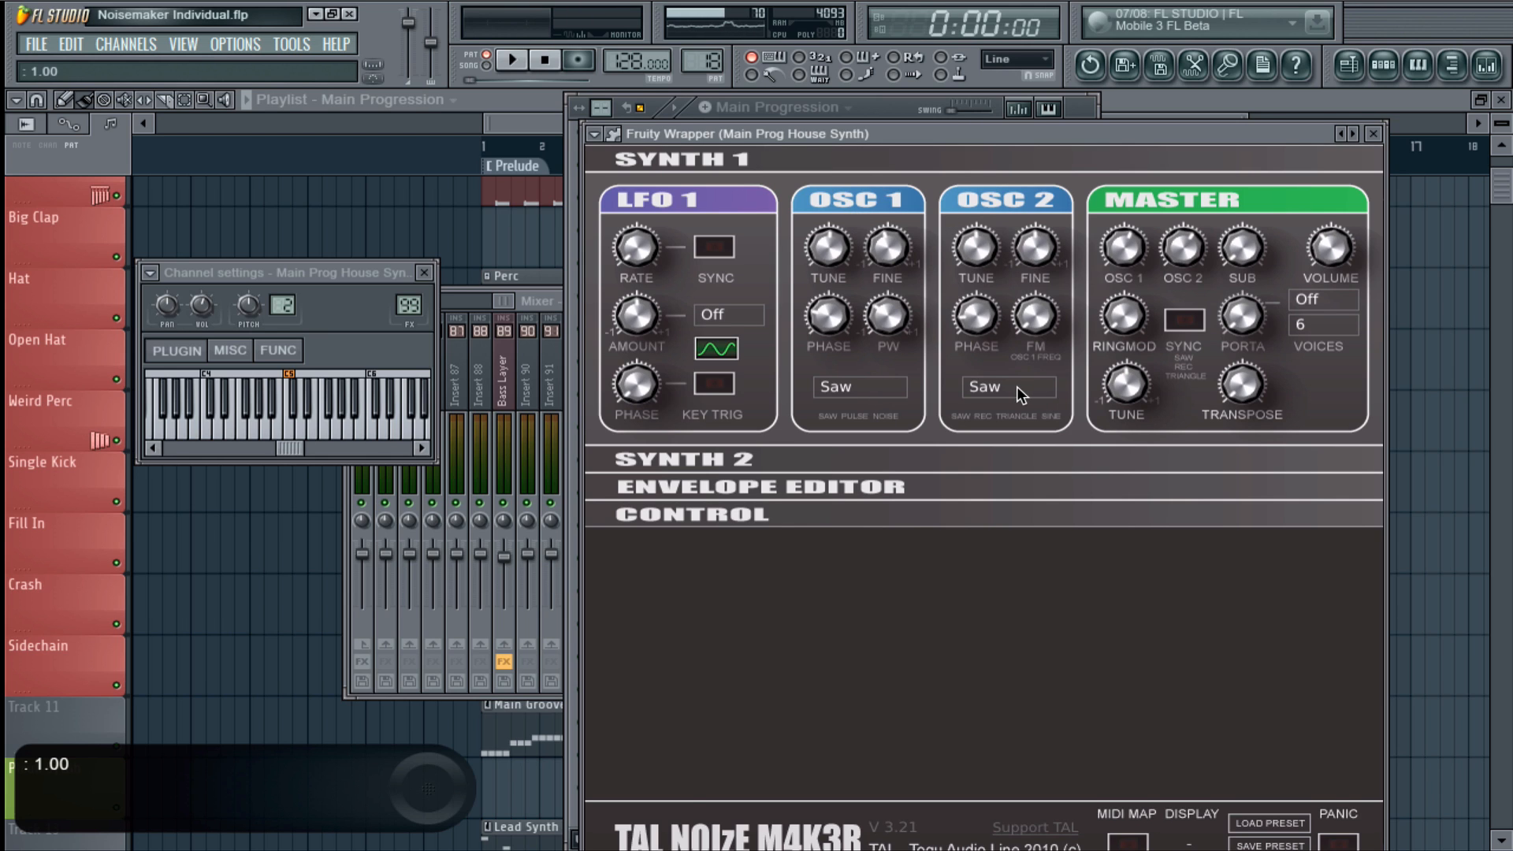
pyautogui.click(892, 242)
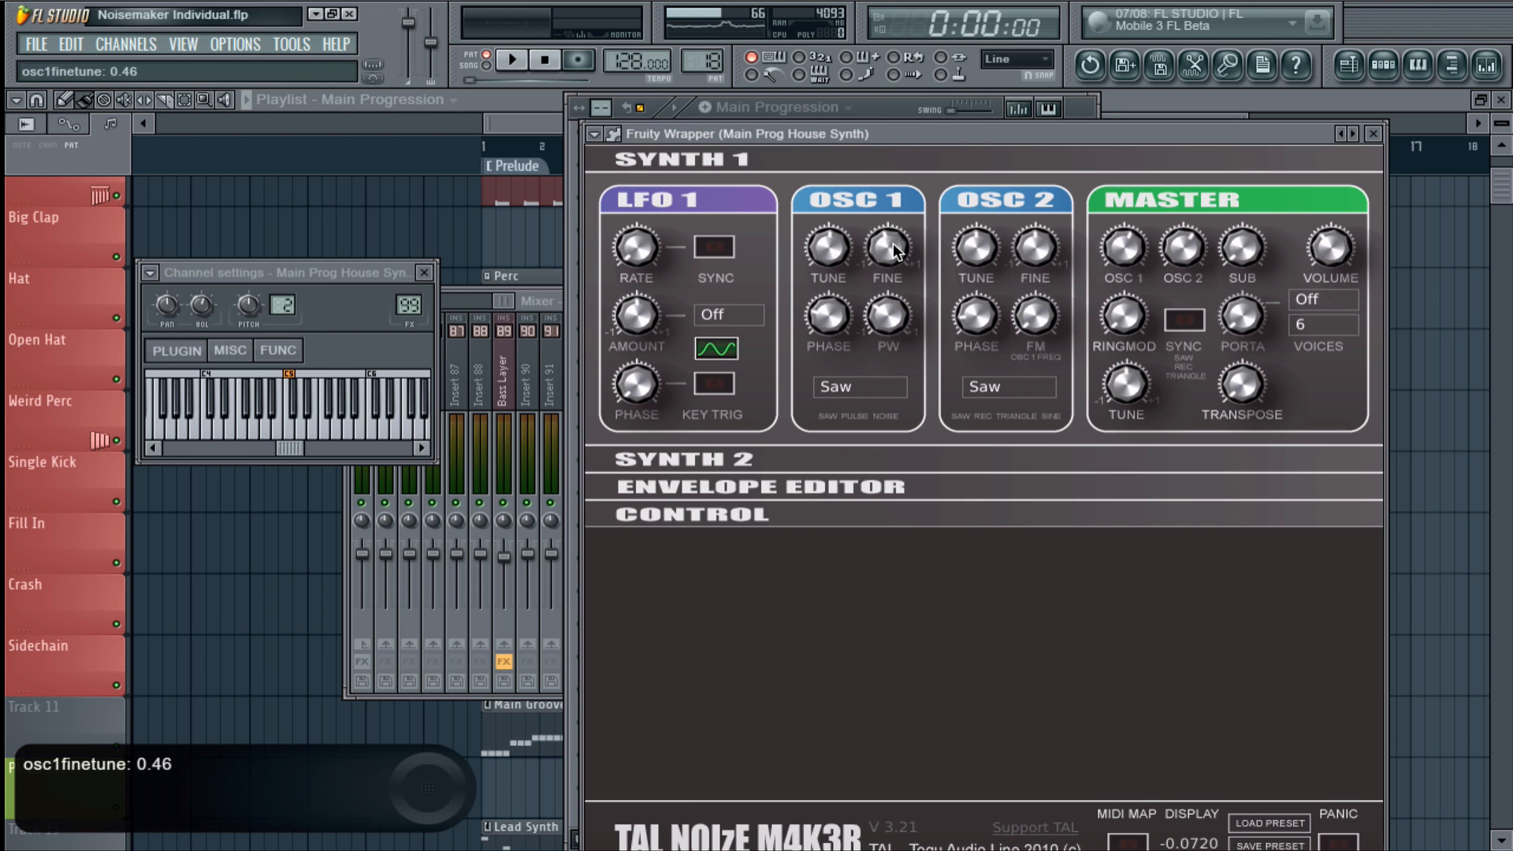
pyautogui.moveTo(1066, 132); pyautogui.dragTo(1019, 54)
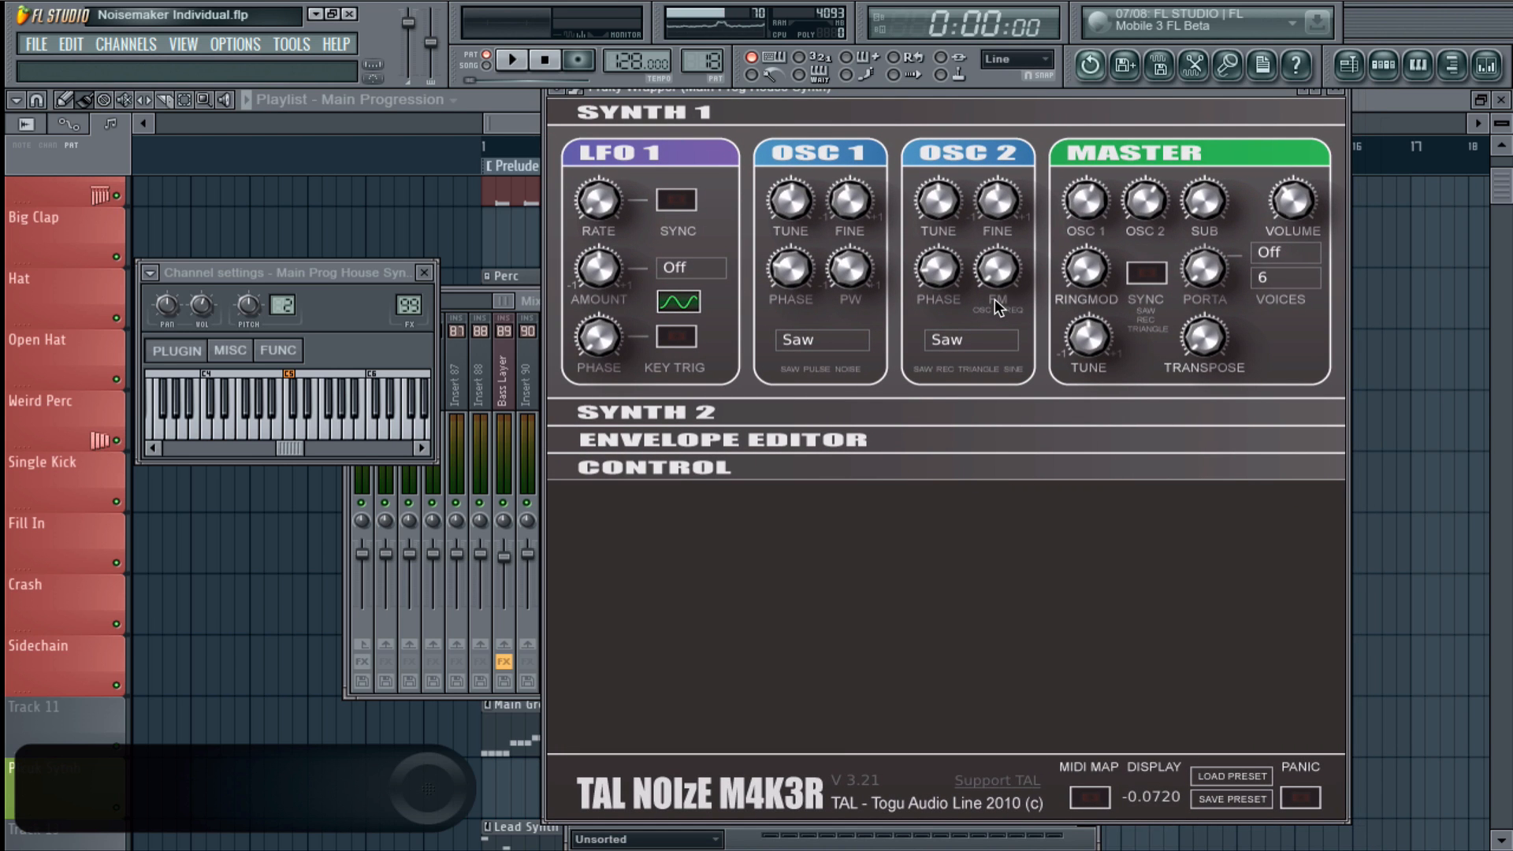
pyautogui.moveTo(992, 197); pyautogui.dragTo(992, 199)
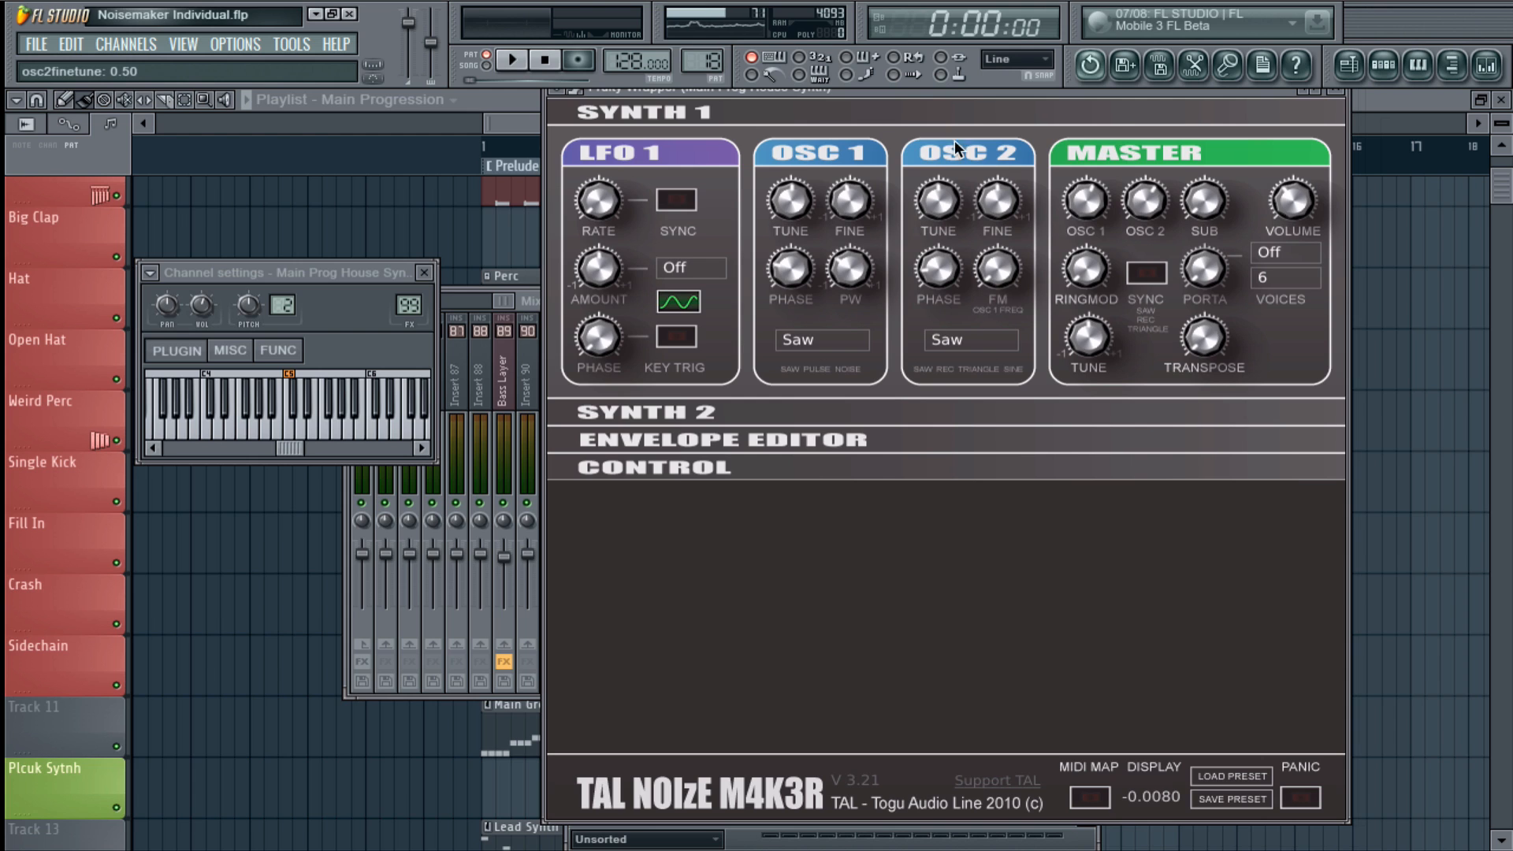
# - Show the Synth 2 section and lower the filter cutoff to 0.00 while the pattern plays
pyautogui.click(759, 120)
pyautogui.click(784, 138)
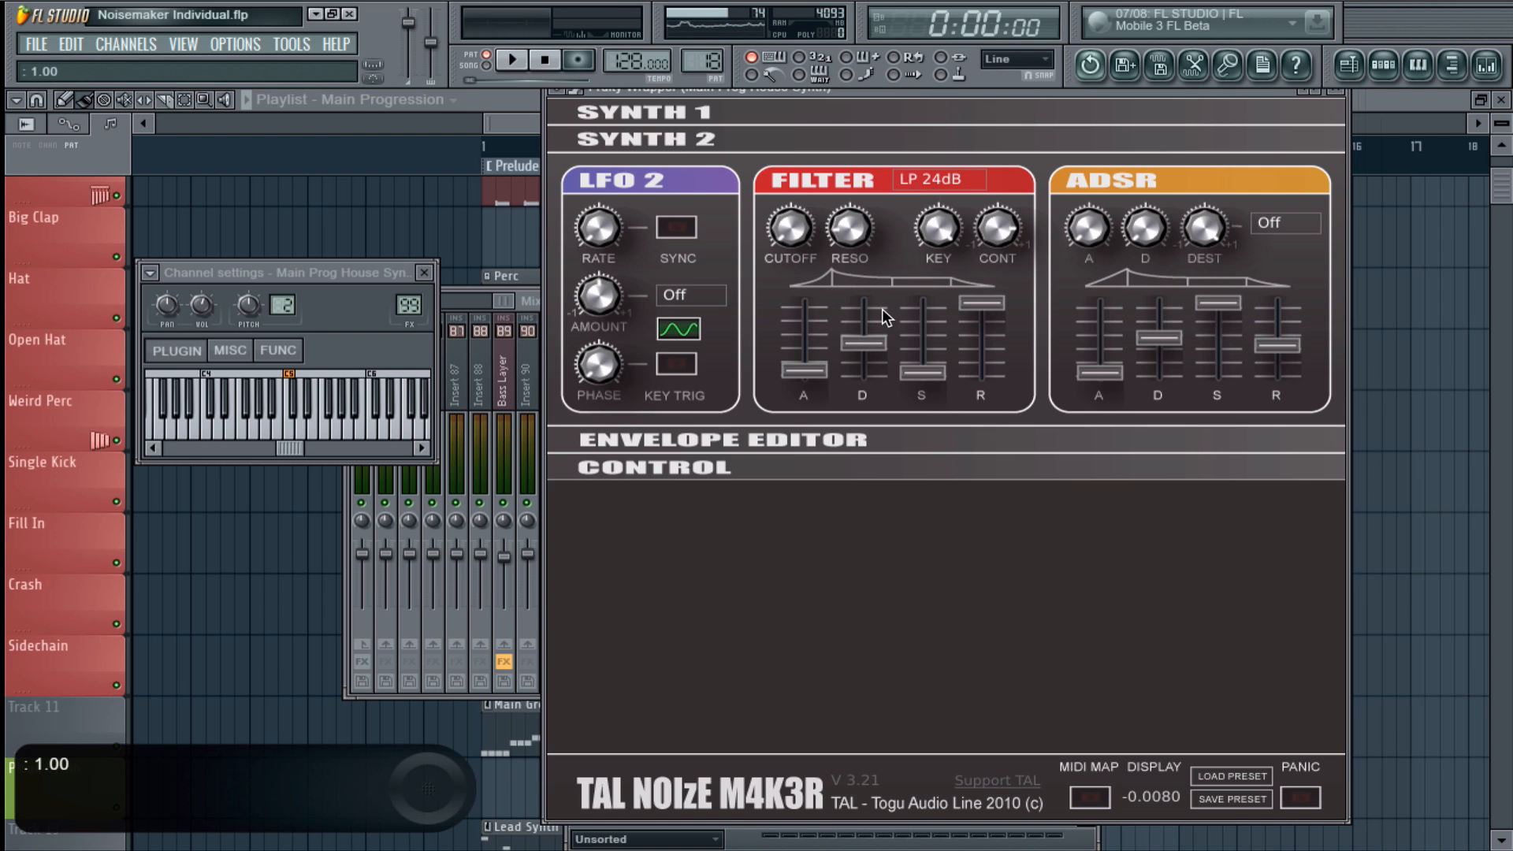
pyautogui.press('space')
pyautogui.moveTo(786, 234); pyautogui.dragTo(782, 289)
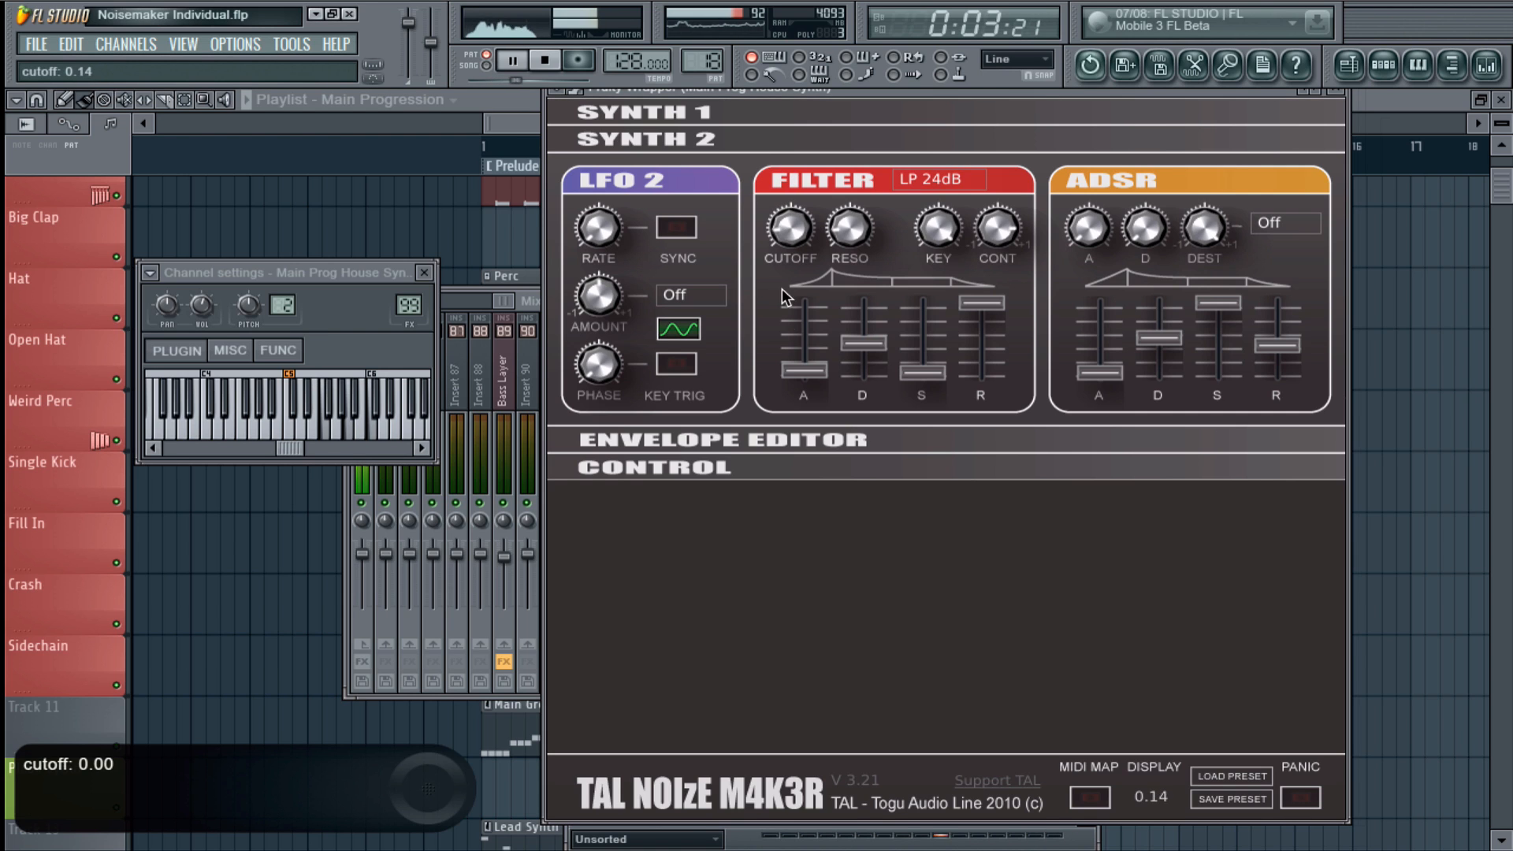
pyautogui.press('space')
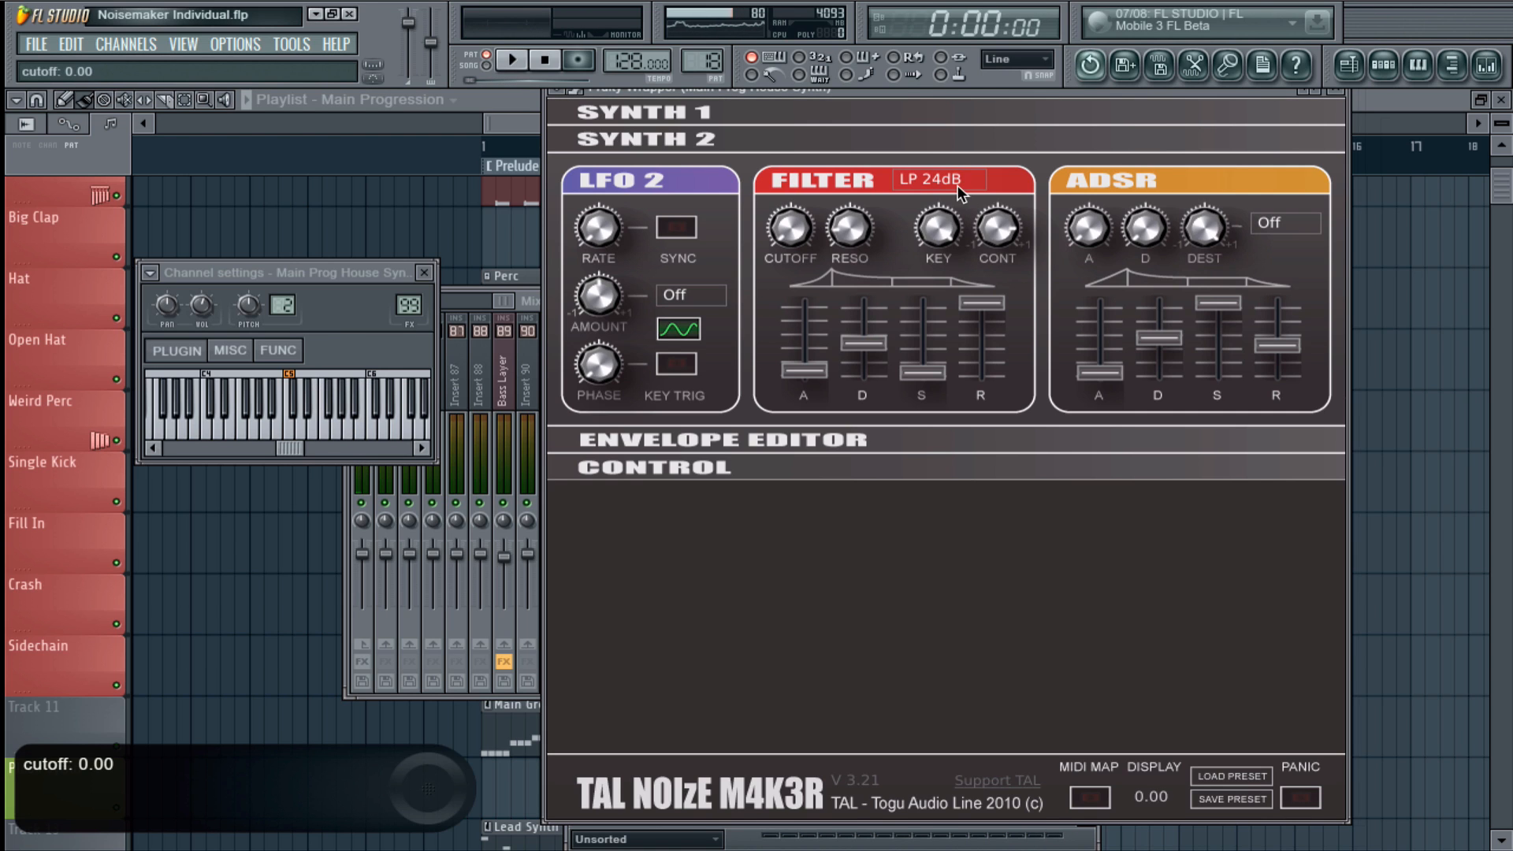
# - Audition the pattern, adjust the filter's CONT amount and set the ADSR decay slider to 0.51
pyautogui.click(1006, 233)
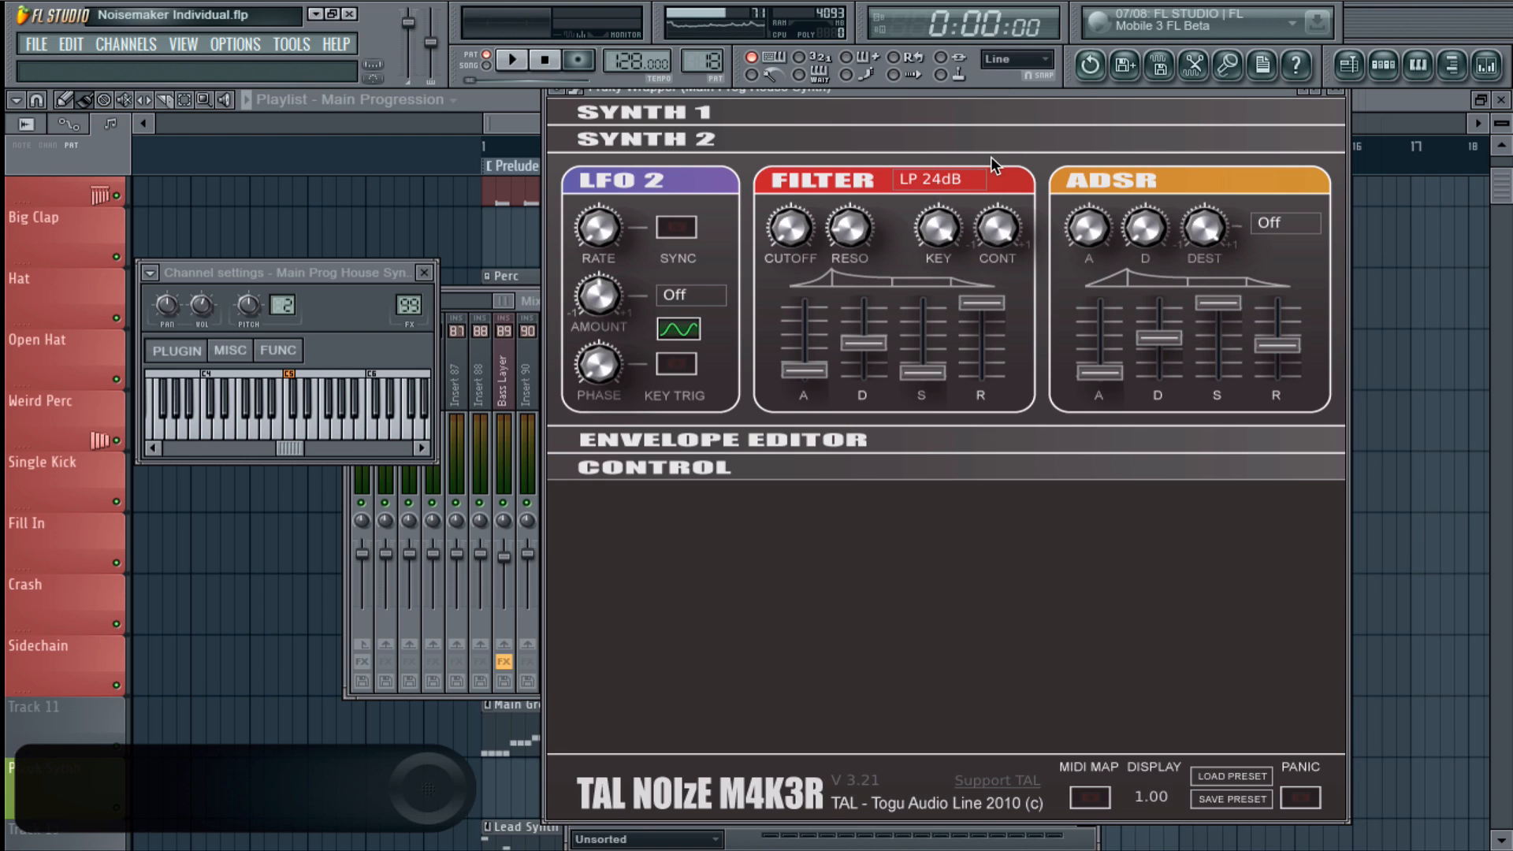
pyautogui.press('space')
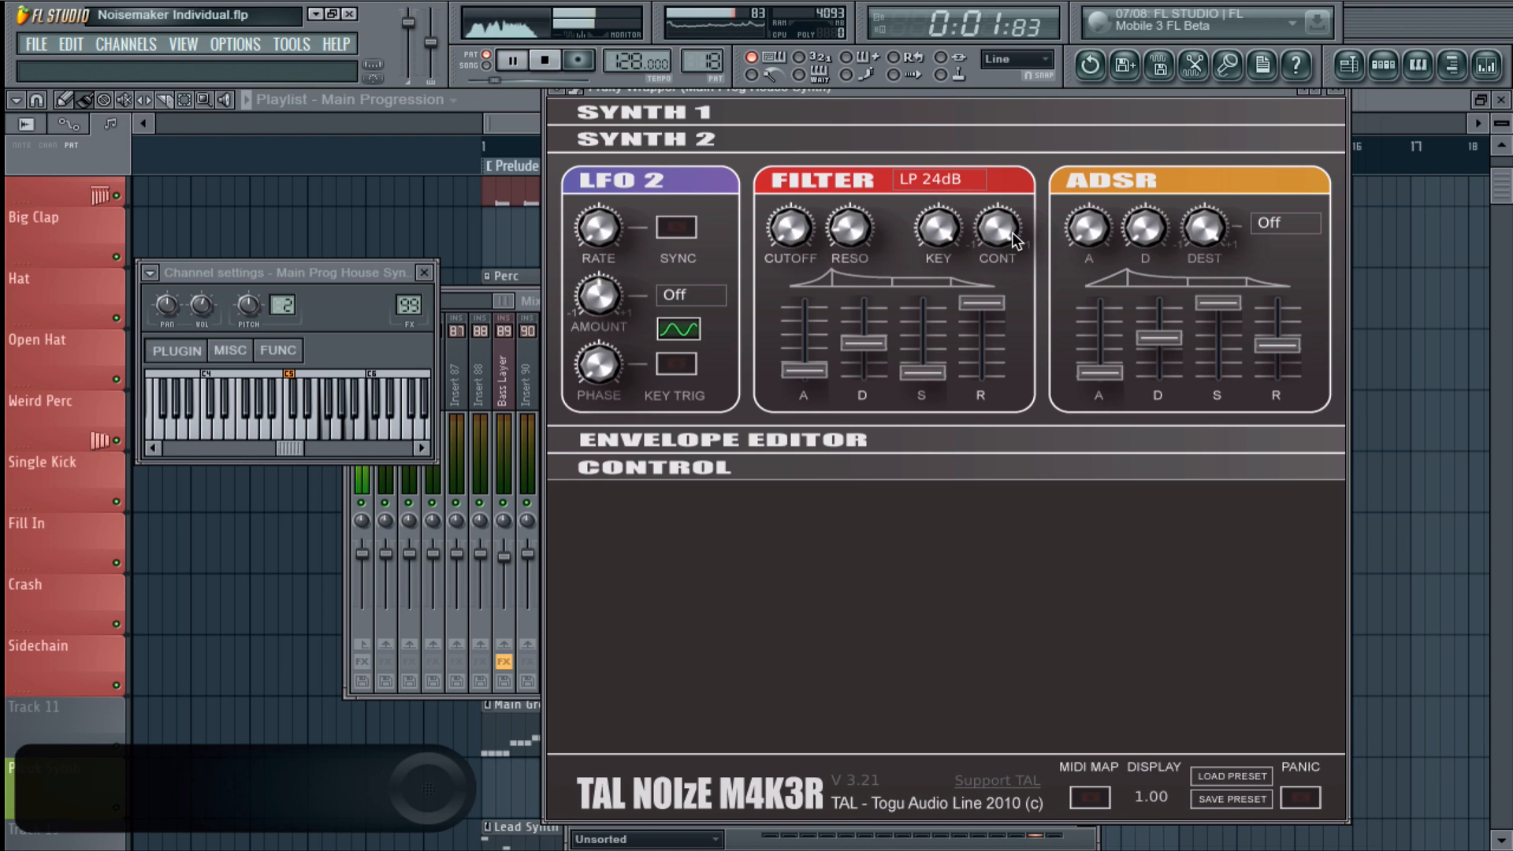
pyautogui.press('space')
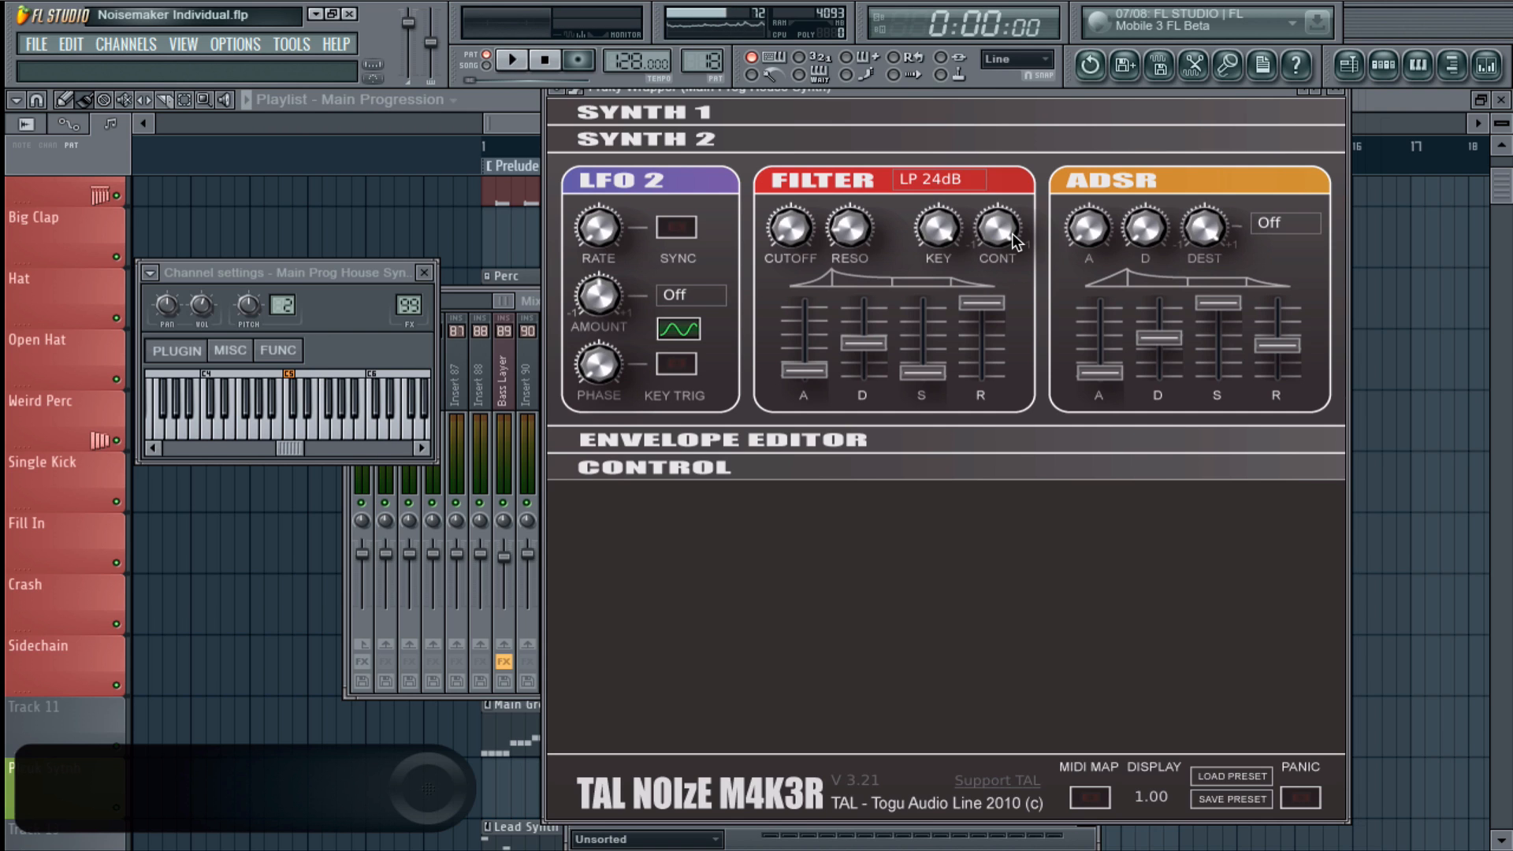
pyautogui.moveTo(1008, 233); pyautogui.dragTo(1009, 271)
pyautogui.moveTo(1161, 342); pyautogui.dragTo(1162, 338)
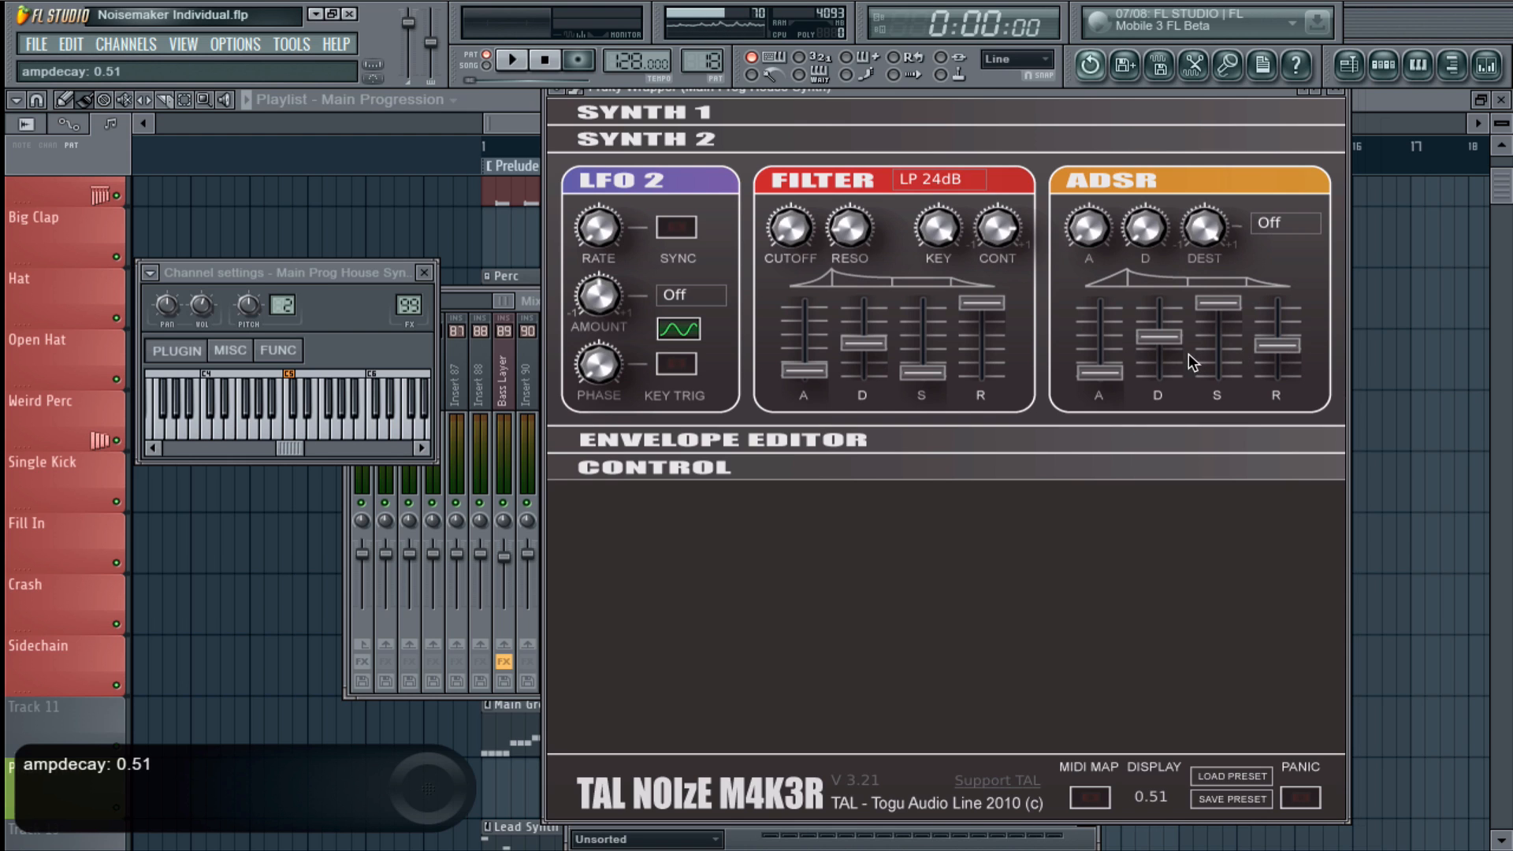
# - Bring up the step sequencer and show the Main Prog House Synth plugin window again
pyautogui.click(1383, 64)
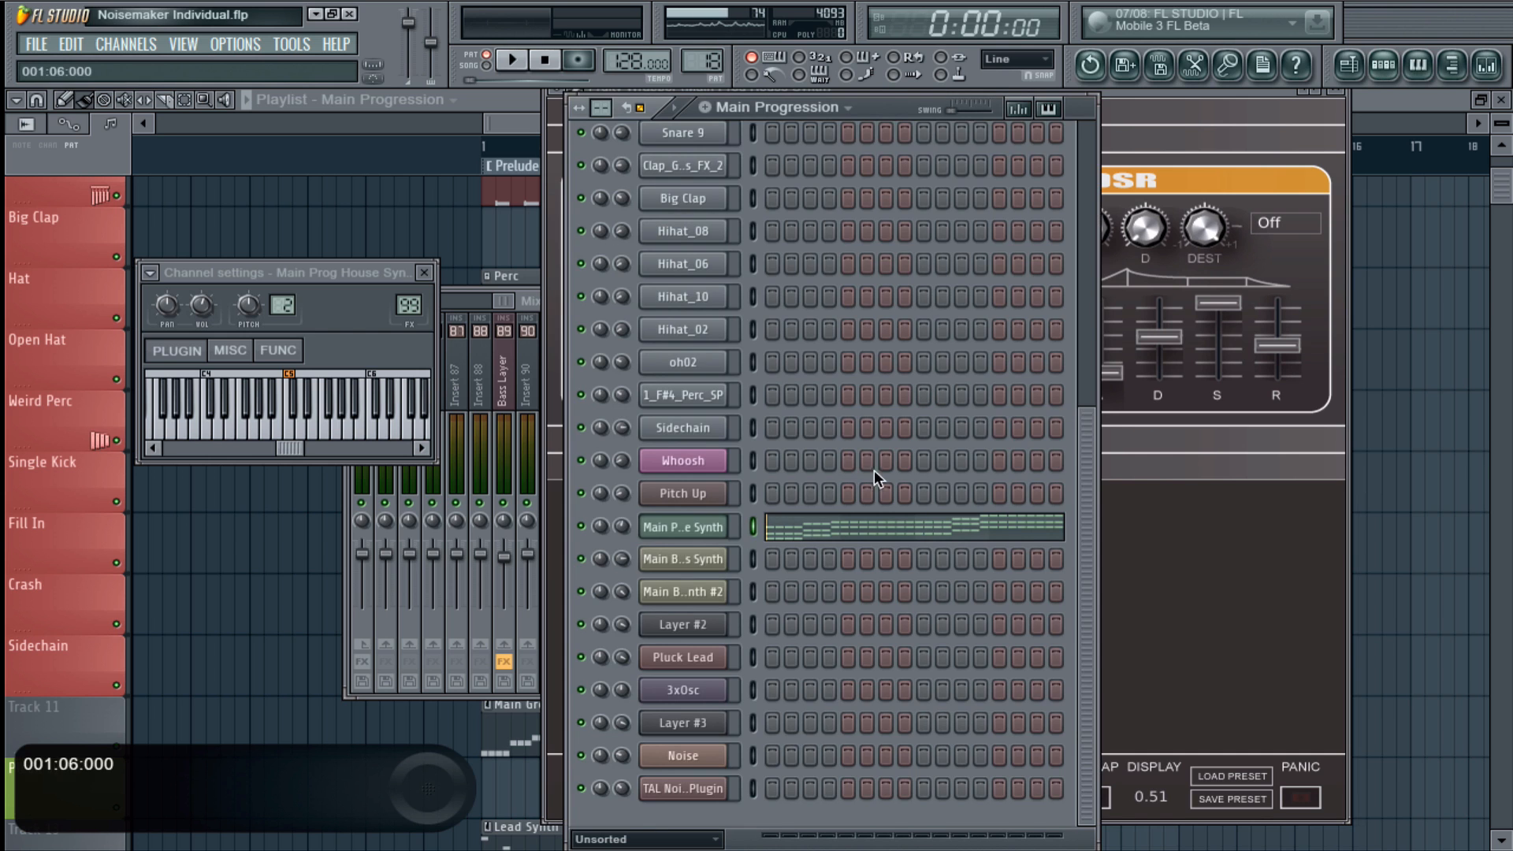
pyautogui.click(650, 528)
pyautogui.click(651, 528)
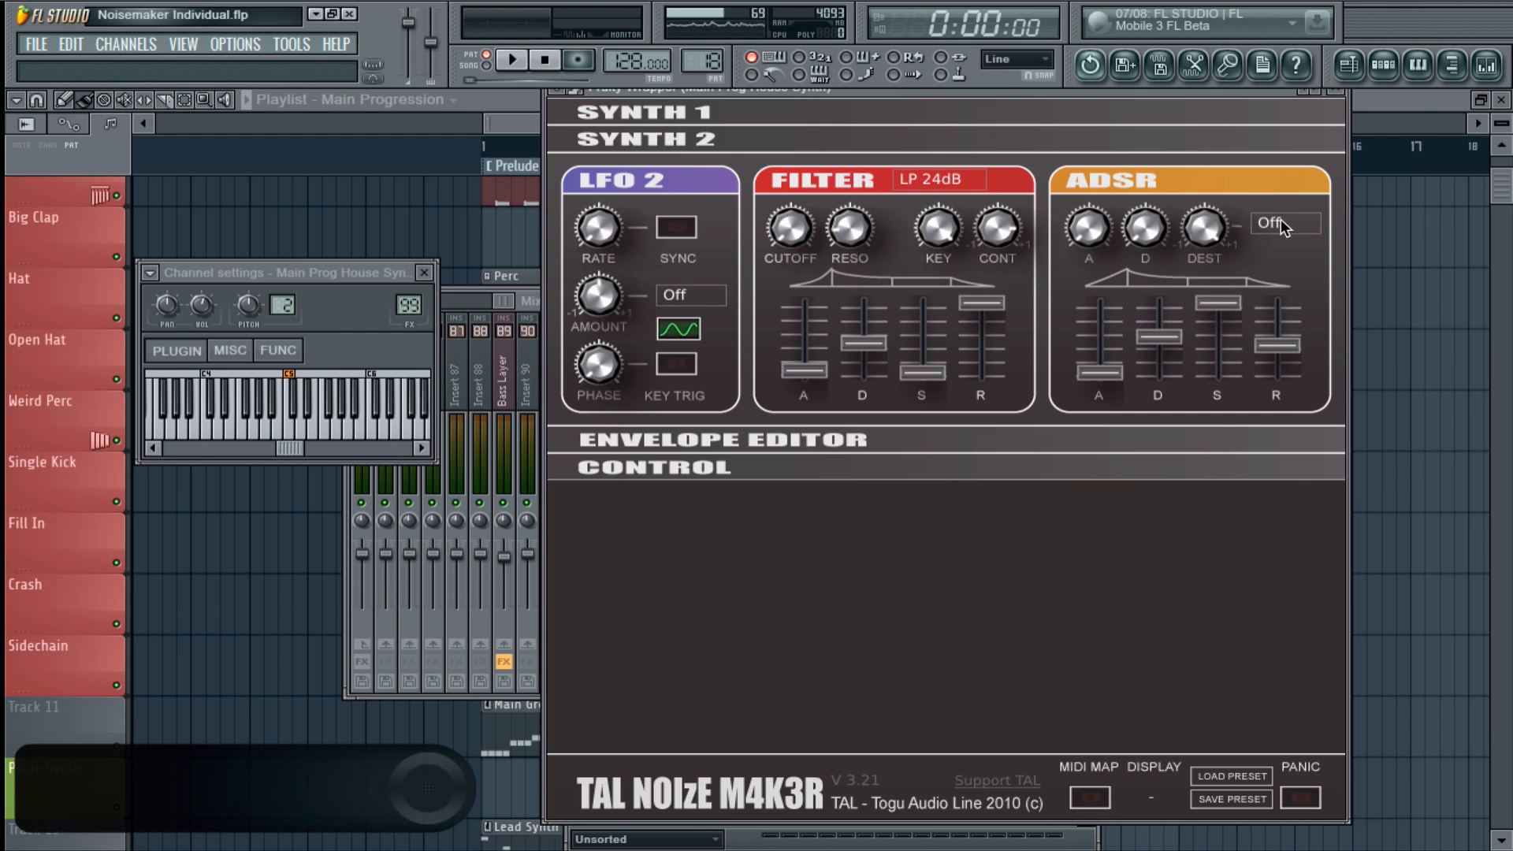
# - Open the synth's Envelope Editor section, set its destination to Off and collapse the section
pyautogui.click(1226, 145)
pyautogui.click(1016, 159)
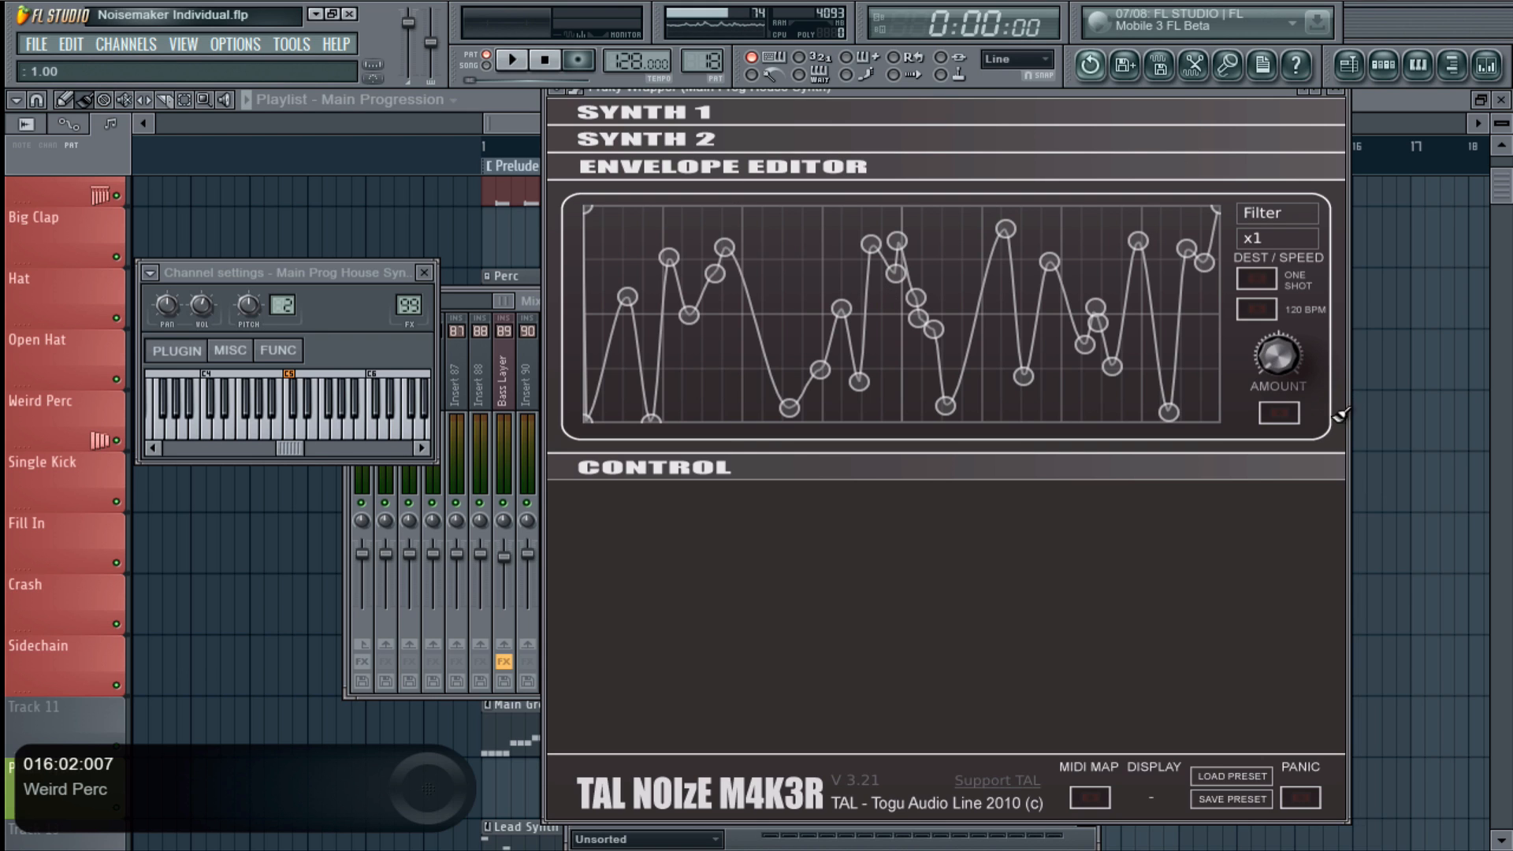
pyautogui.click(1277, 213)
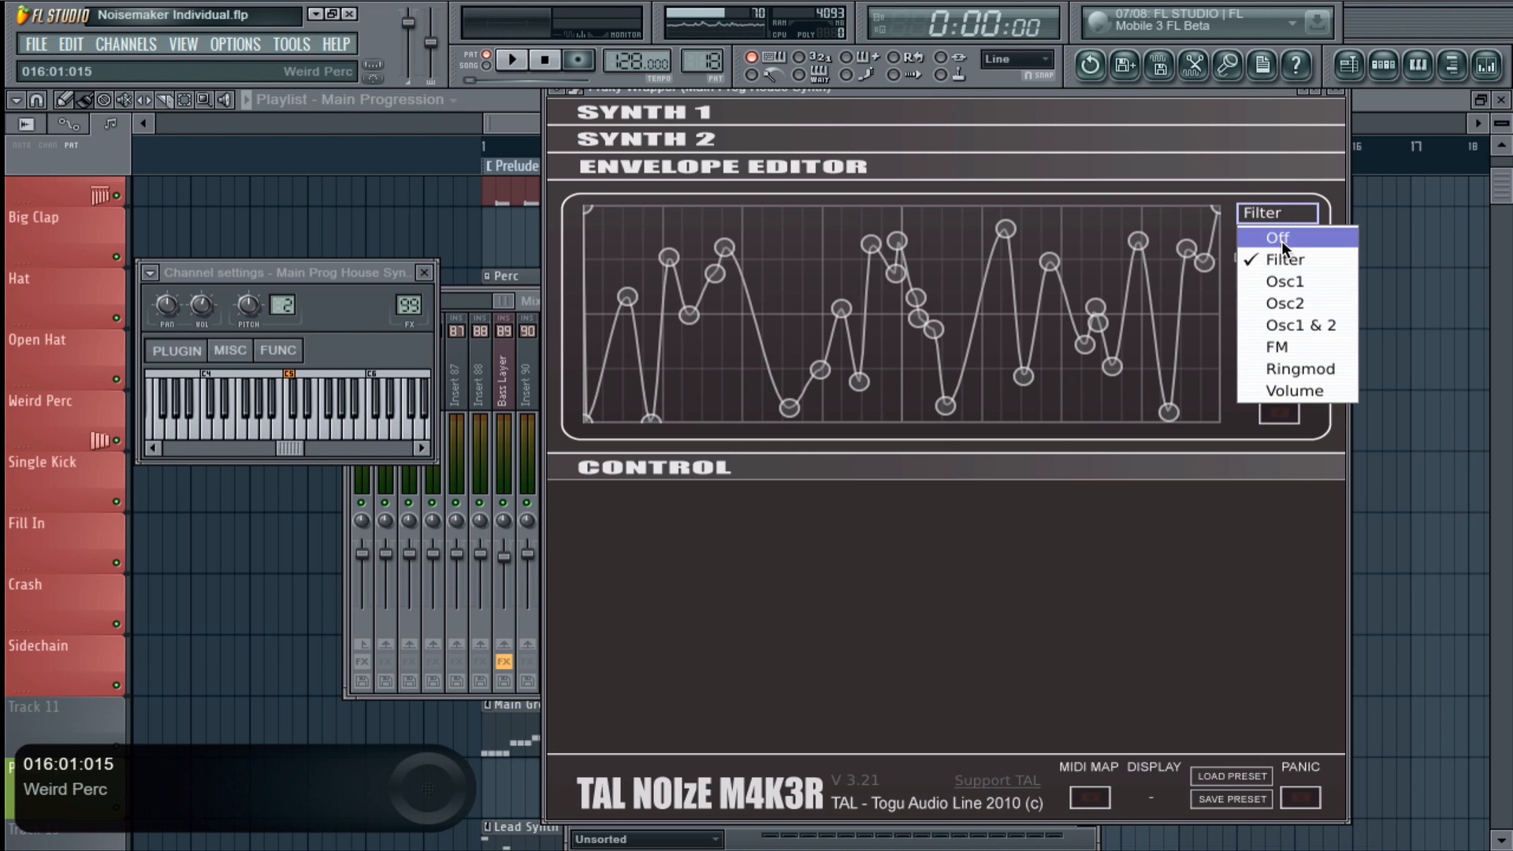
pyautogui.click(1281, 240)
pyautogui.click(968, 172)
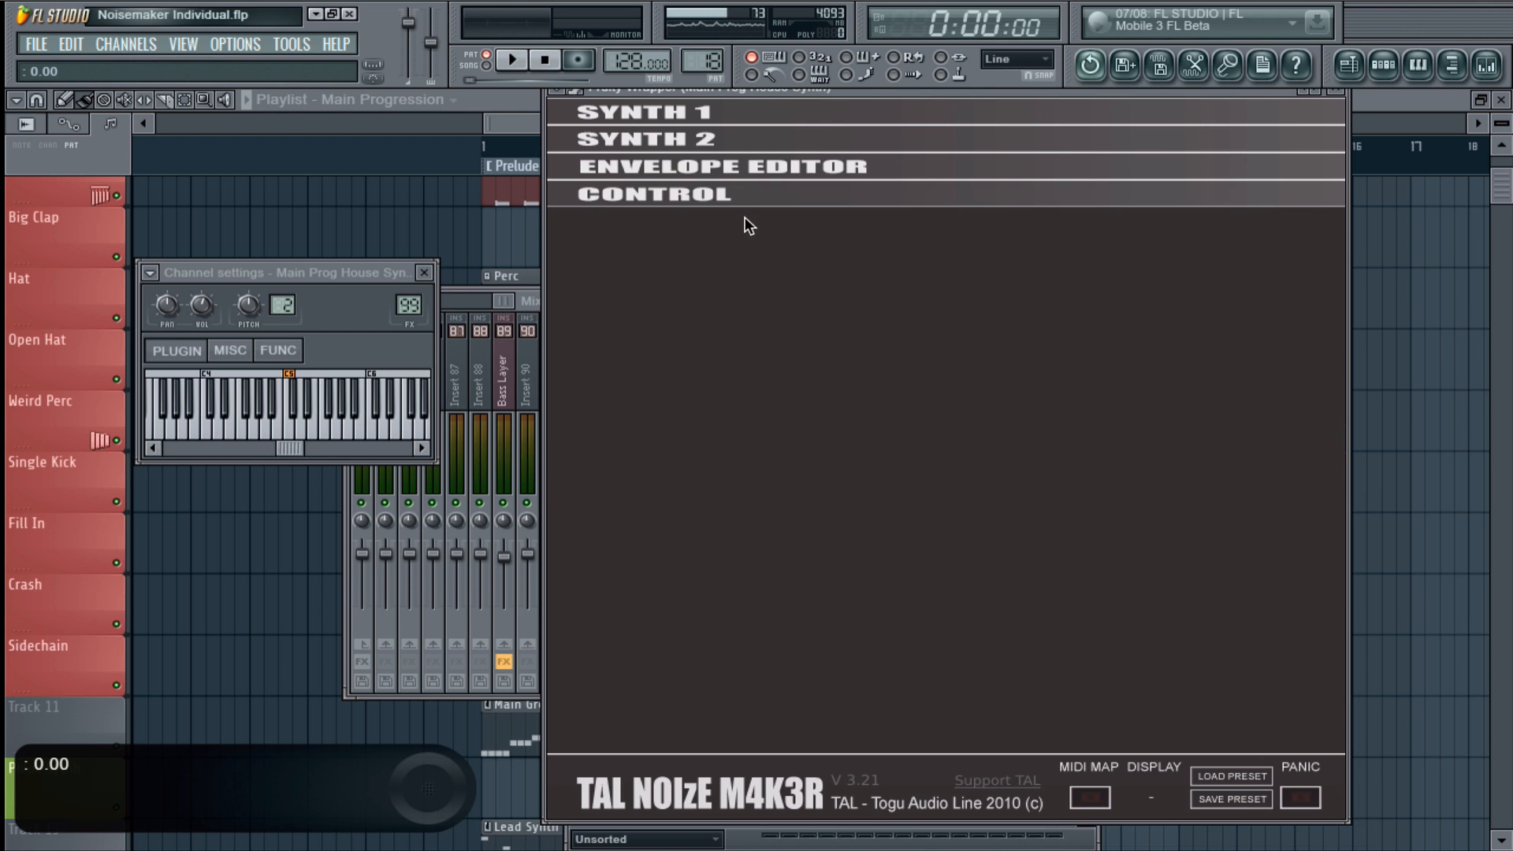
# - Show the whole Control section and set the master high-pass to 0.10 and detune to 0.00
pyautogui.click(747, 195)
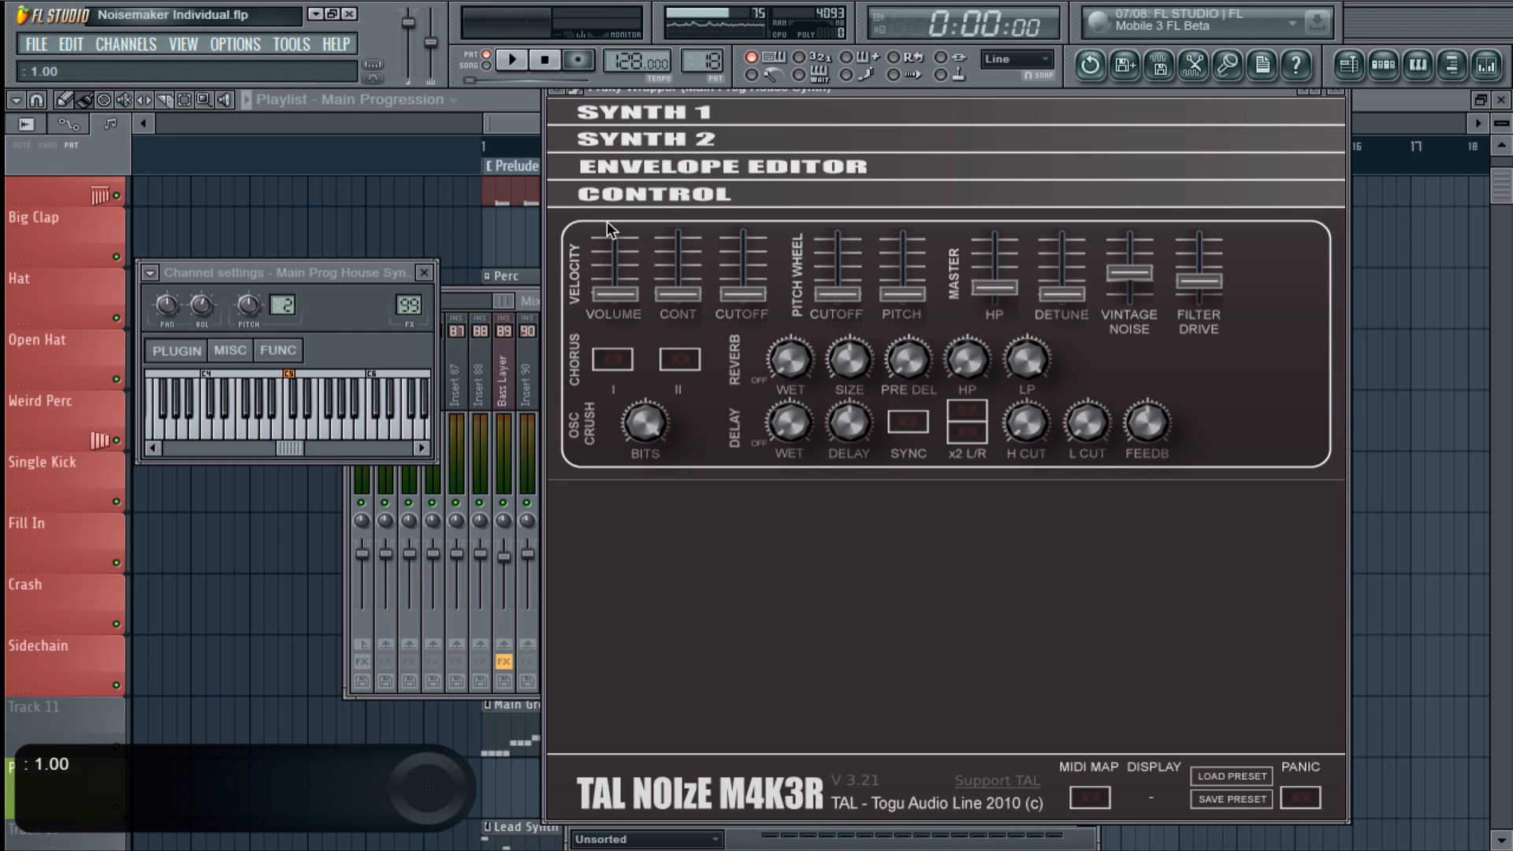
pyautogui.moveTo(786, 89); pyautogui.dragTo(1068, 91)
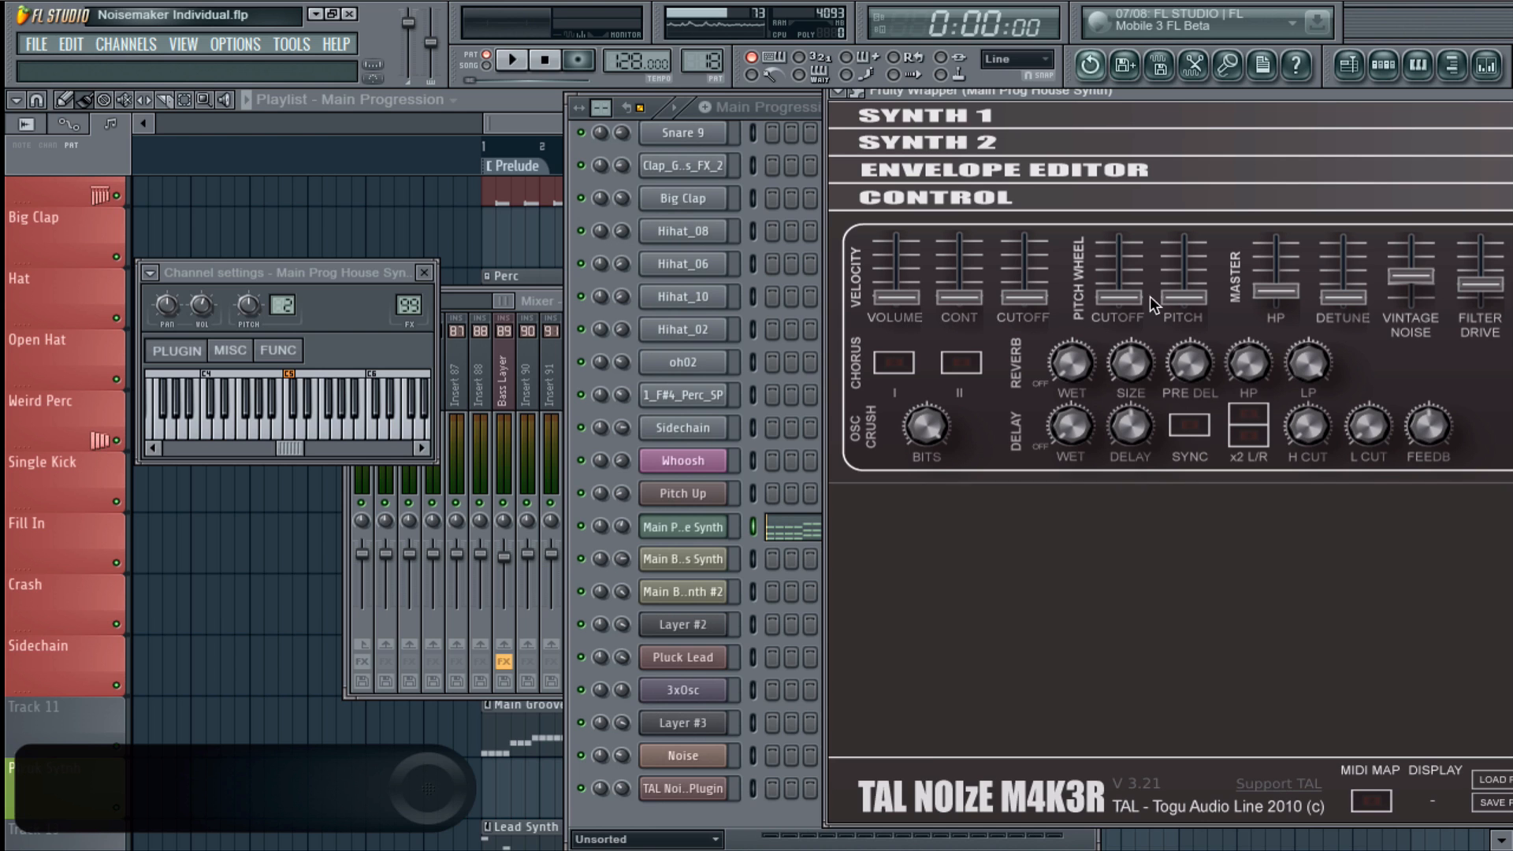
pyautogui.moveTo(1142, 91); pyautogui.dragTo(788, 93)
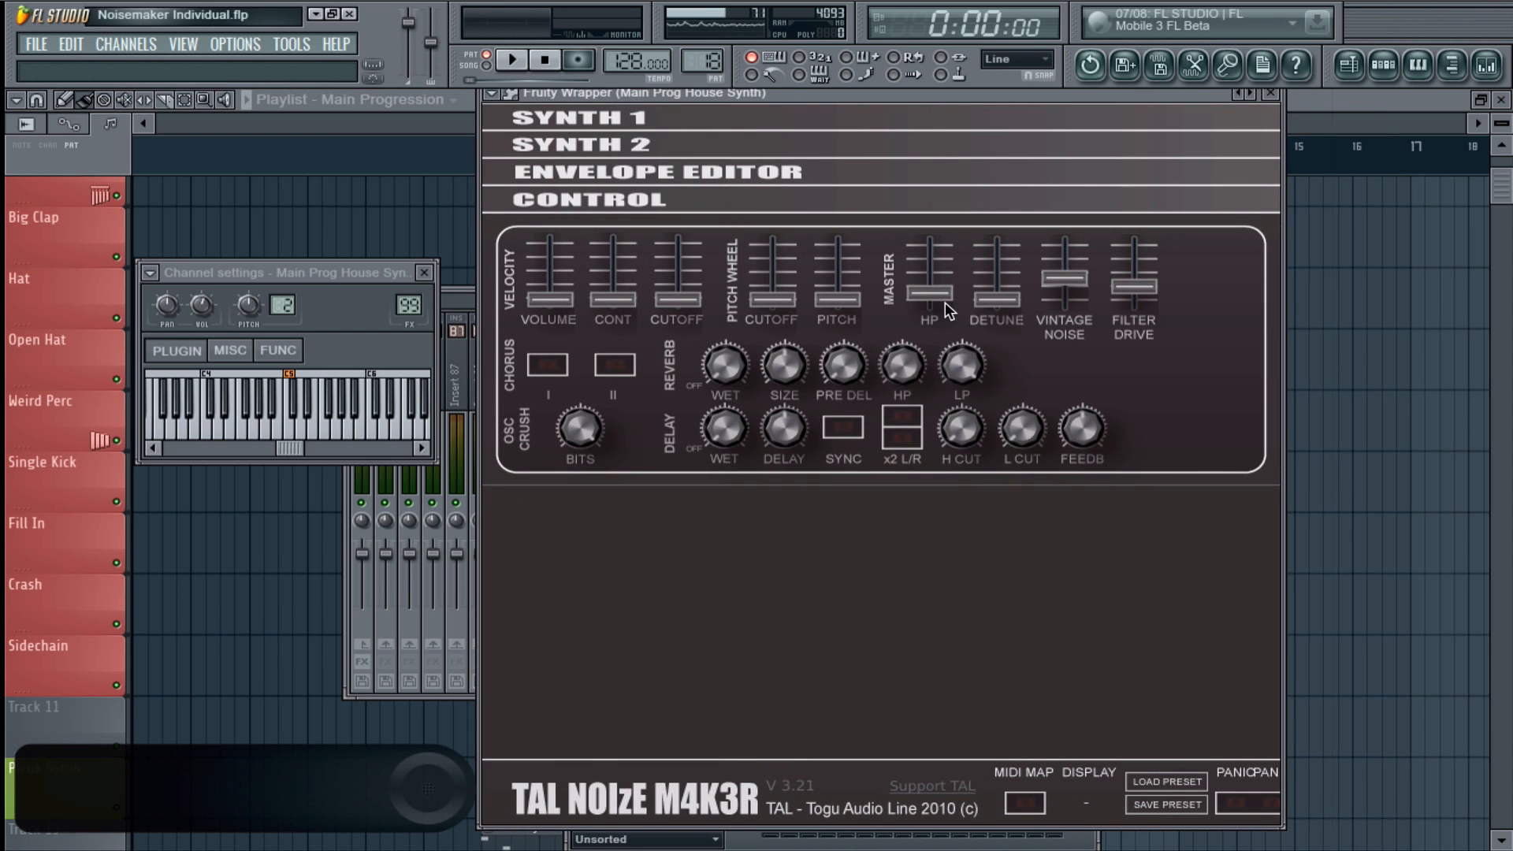
pyautogui.click(938, 296)
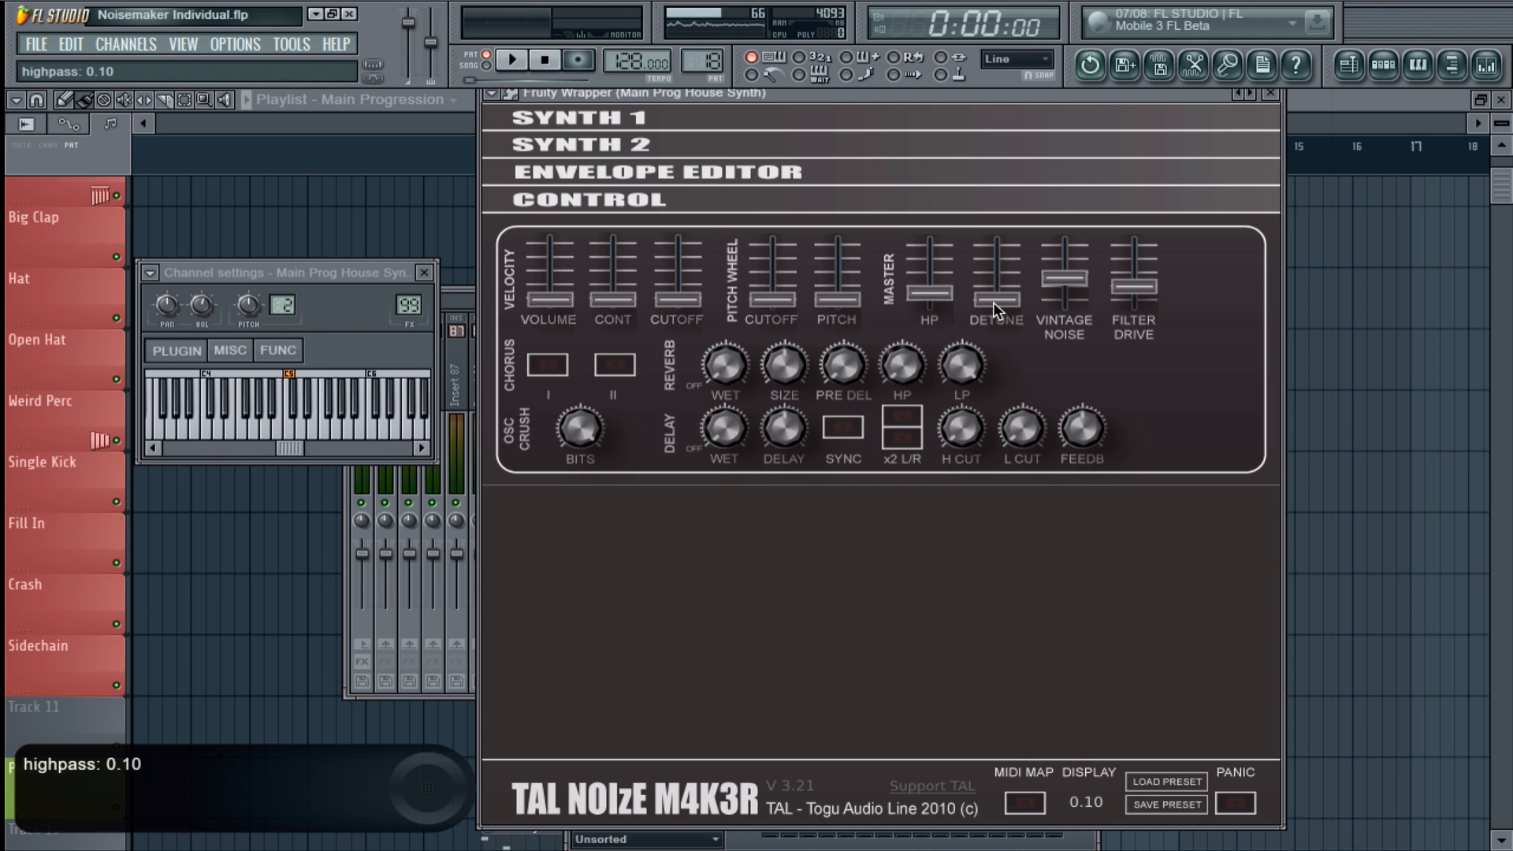
pyautogui.moveTo(993, 301); pyautogui.dragTo(997, 339)
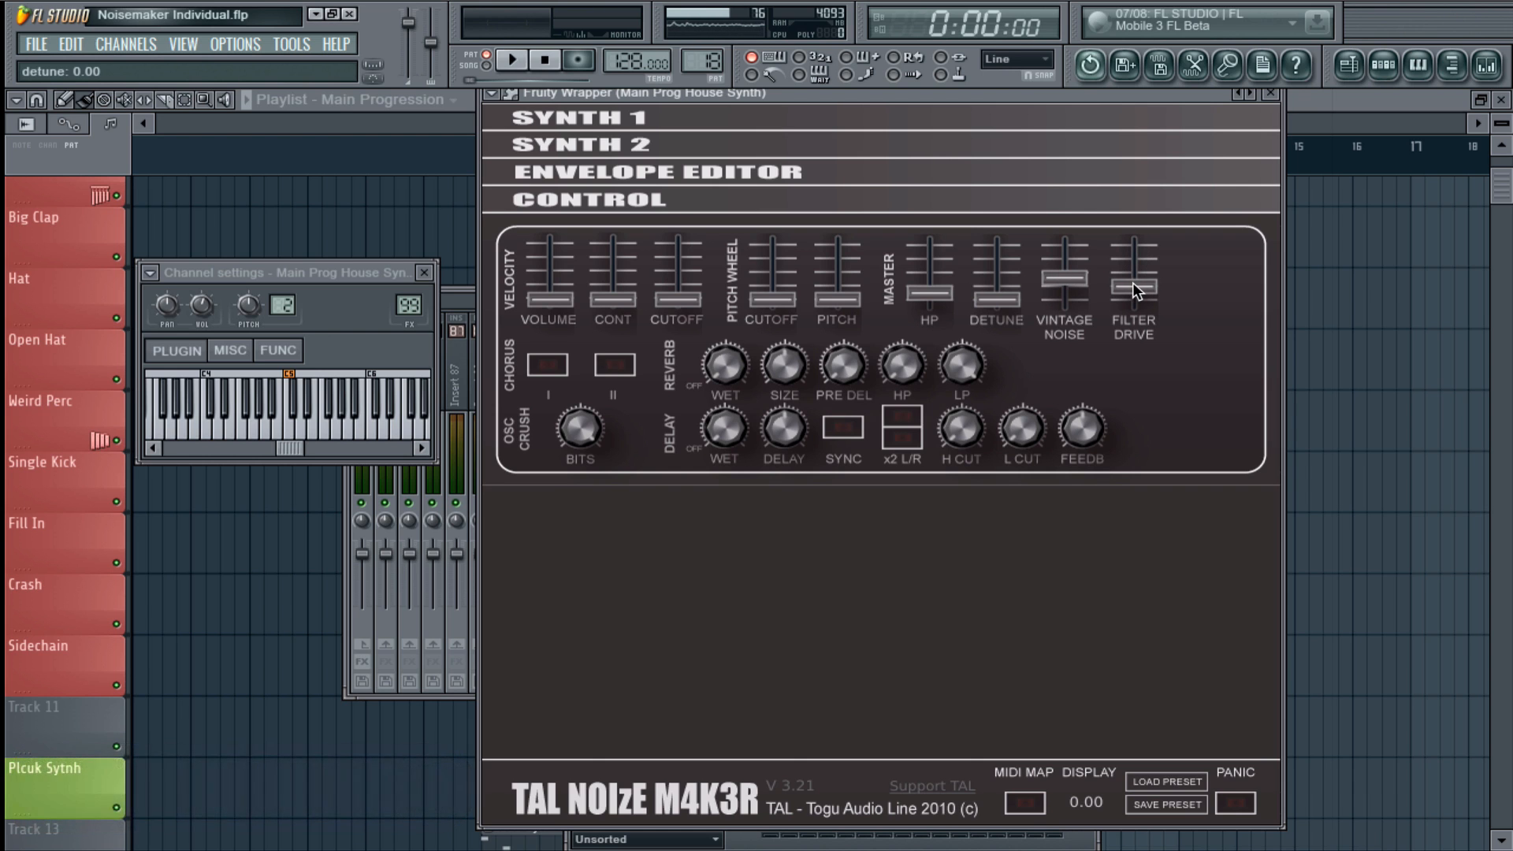
# - While the pattern plays, lower the filter drive to 0.00, bring it back up to 0.23 and stop playback
pyautogui.press('space')
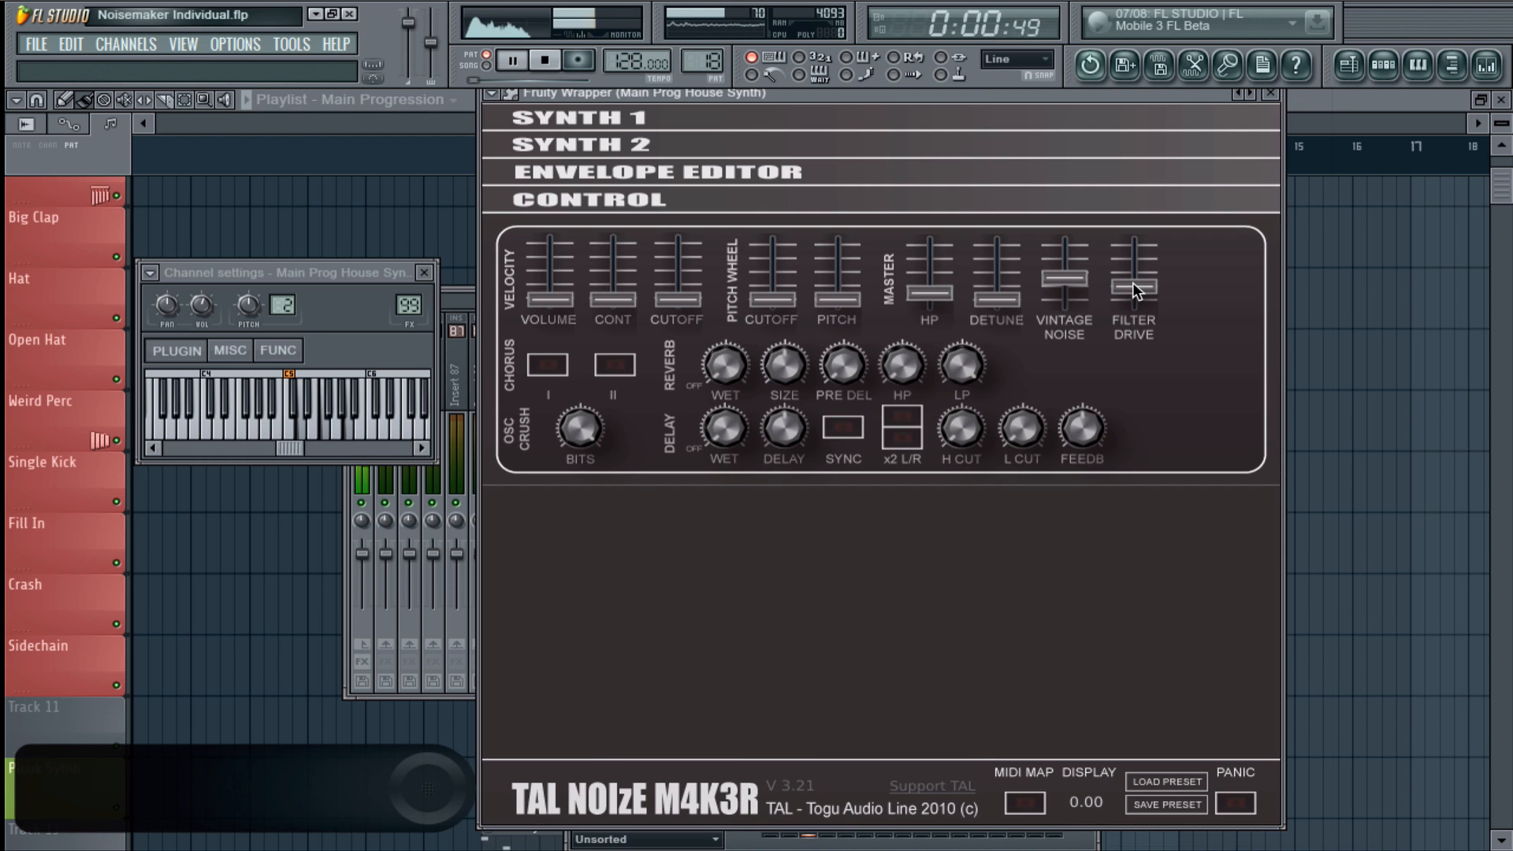
pyautogui.moveTo(1133, 290); pyautogui.dragTo(1123, 561)
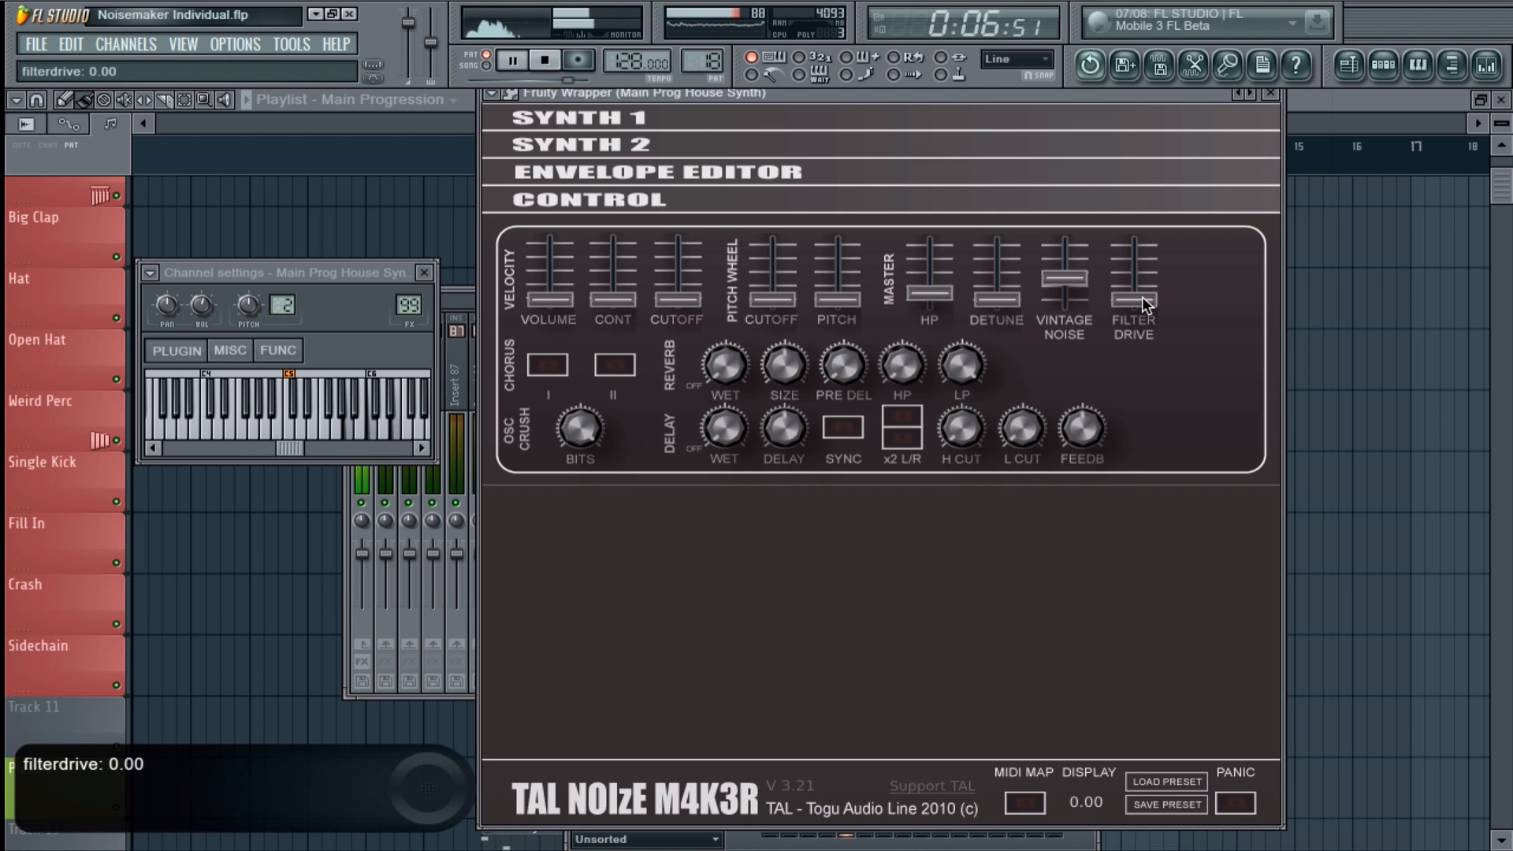
pyautogui.moveTo(1142, 296); pyautogui.dragTo(1143, 232)
pyautogui.press('space')
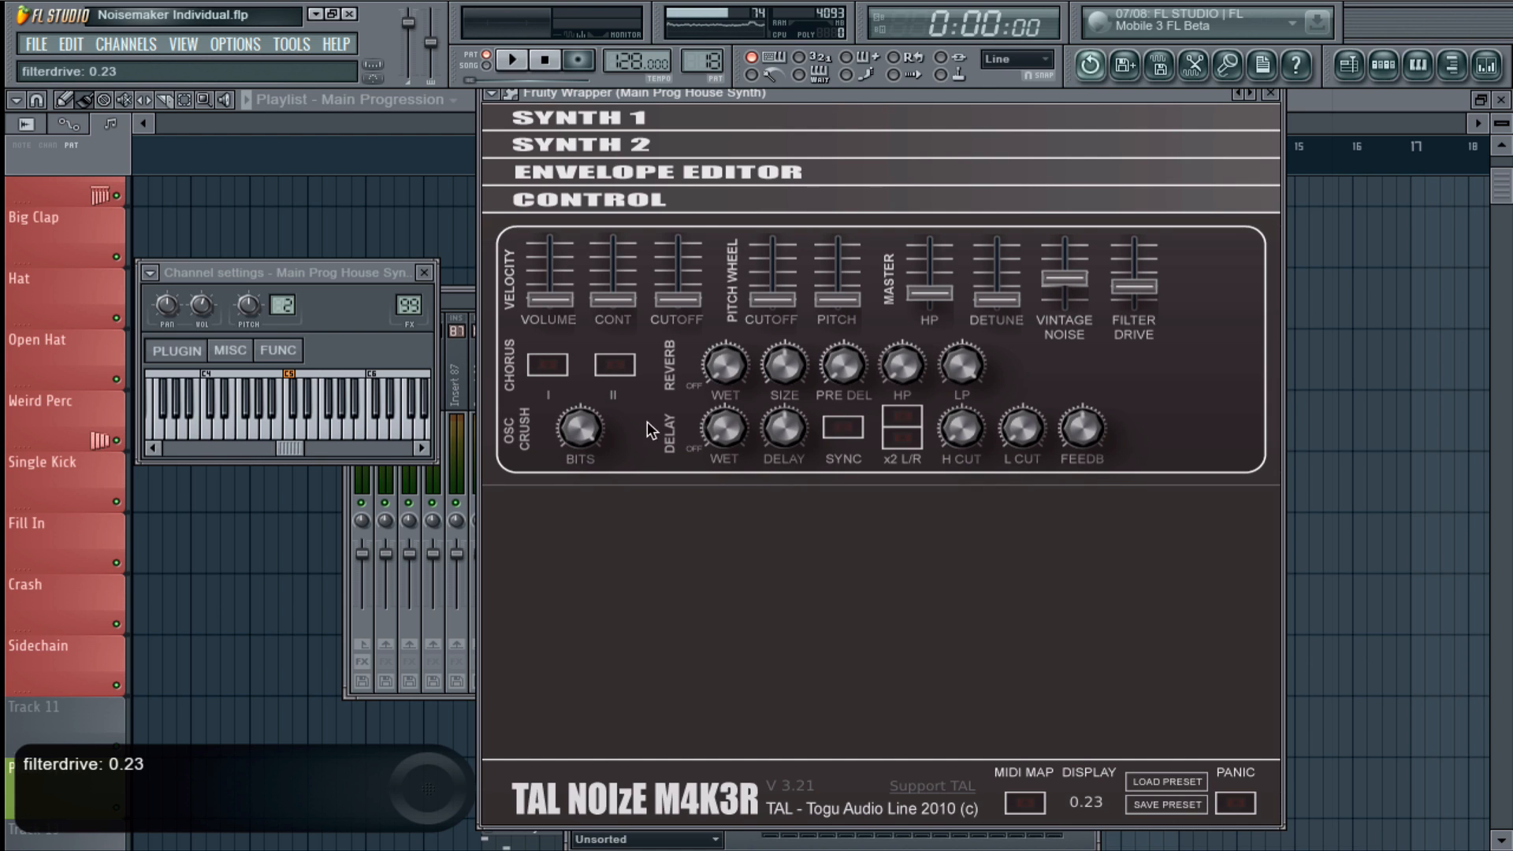
# - Open the first Fruity Parametric EQ 2 on the Main Prog House synth's mixer track and slightly raise band 1's high-pass frequency
pyautogui.click(707, 204)
pyautogui.press('F9')
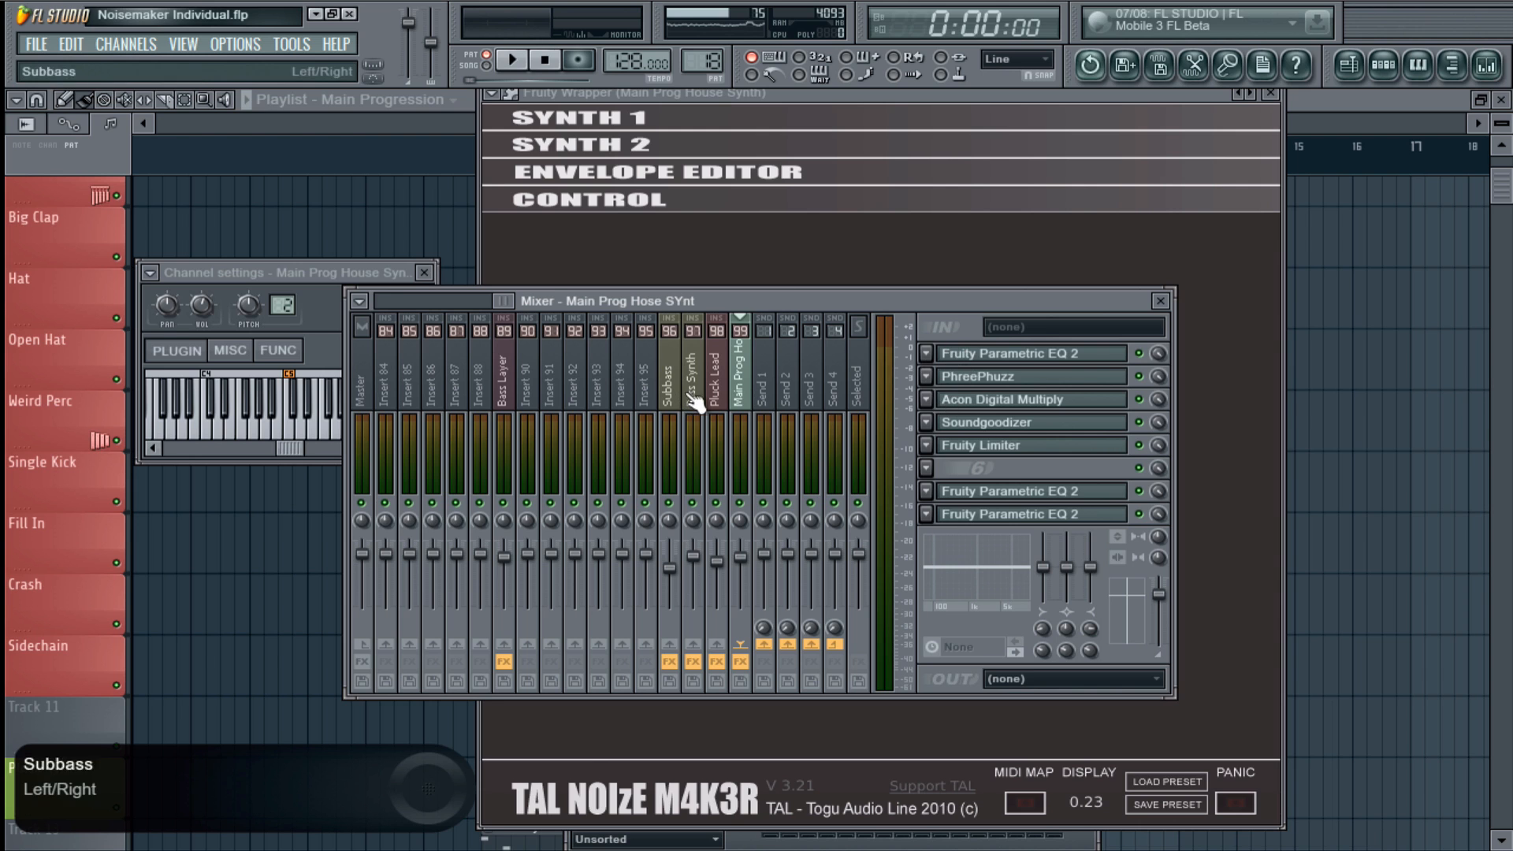
pyautogui.click(1022, 355)
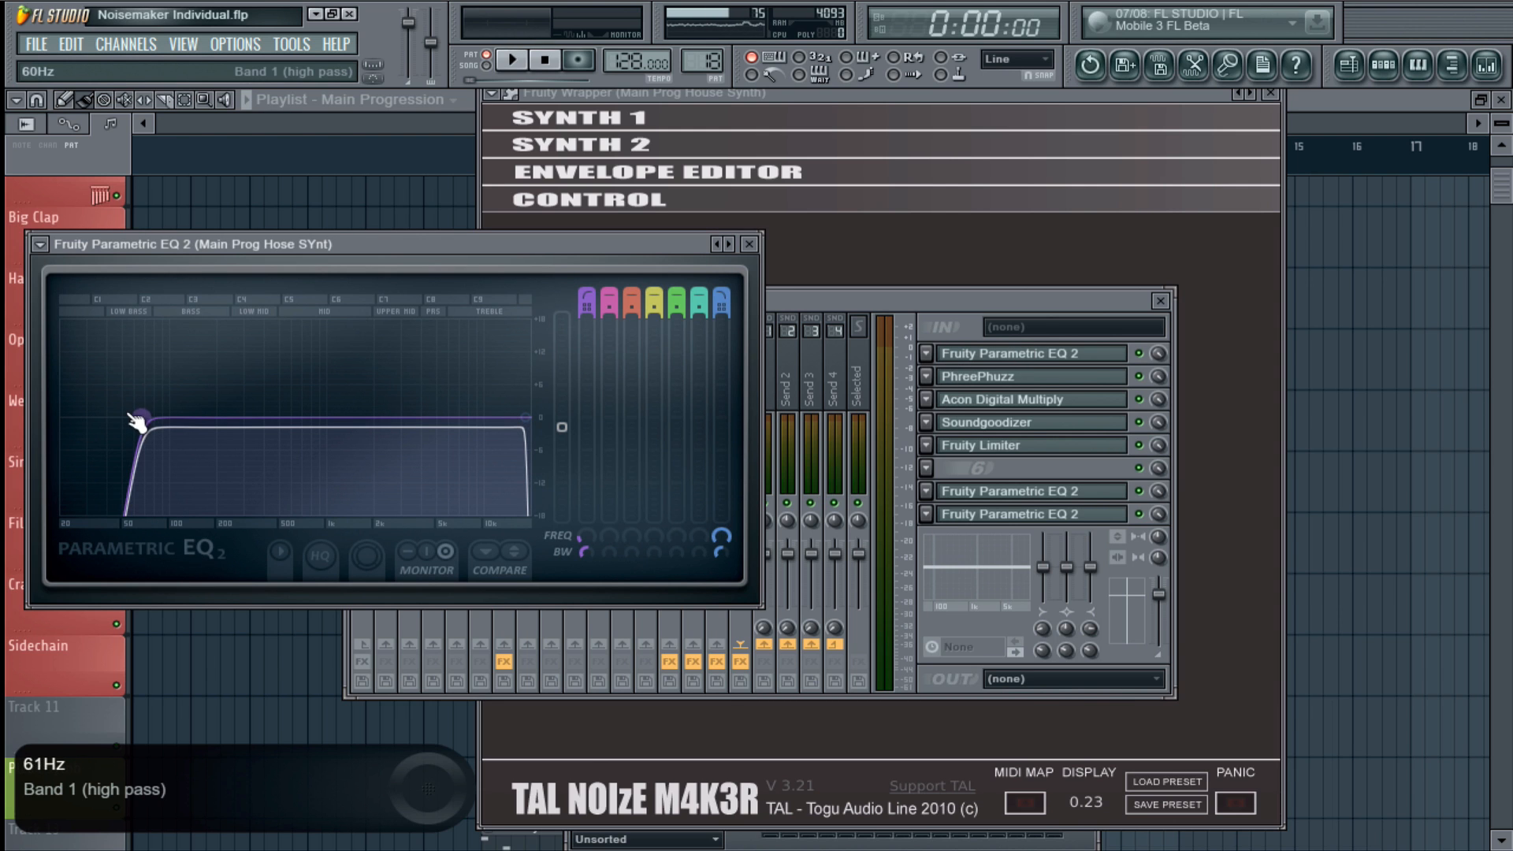
pyautogui.moveTo(137, 420); pyautogui.dragTo(145, 421)
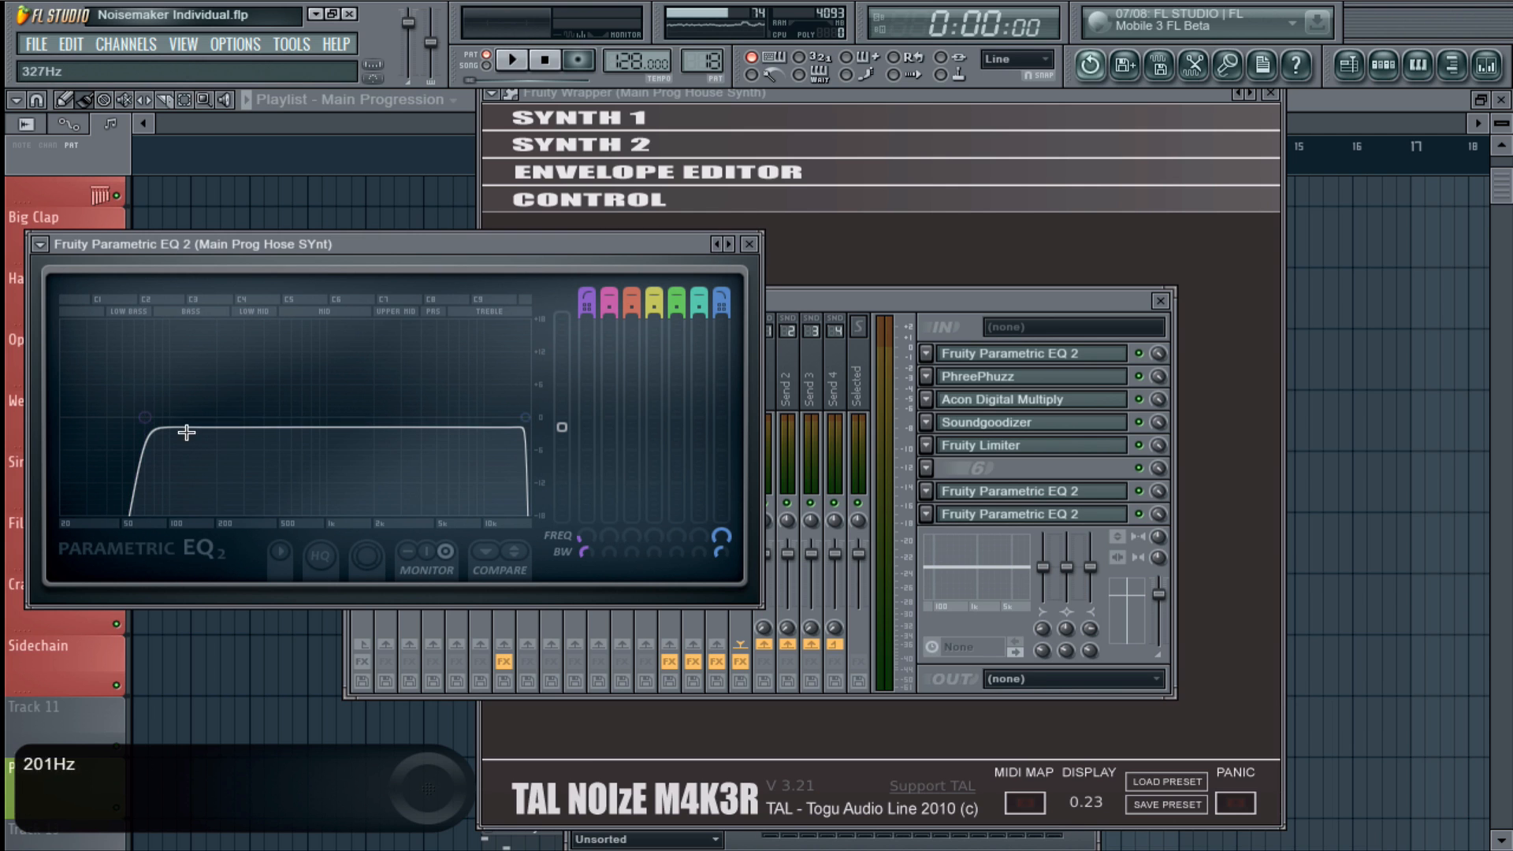
pyautogui.moveTo(151, 418); pyautogui.dragTo(54, 432)
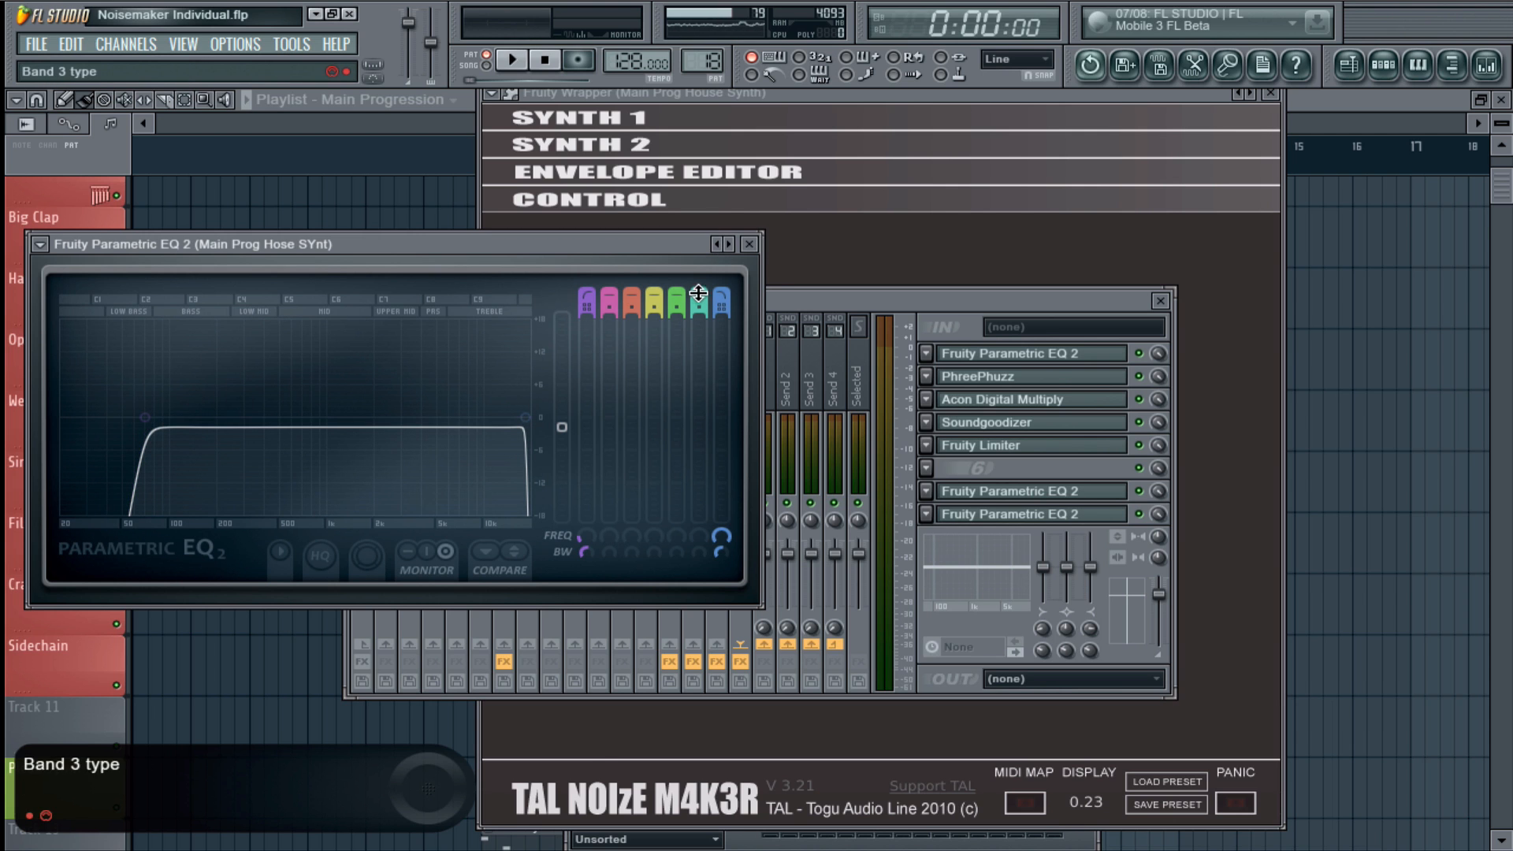
pyautogui.click(749, 244)
# - Inspect the PhreePhuzz settings, and open Acon Digital Multiply with its whole window in view
pyautogui.click(1044, 376)
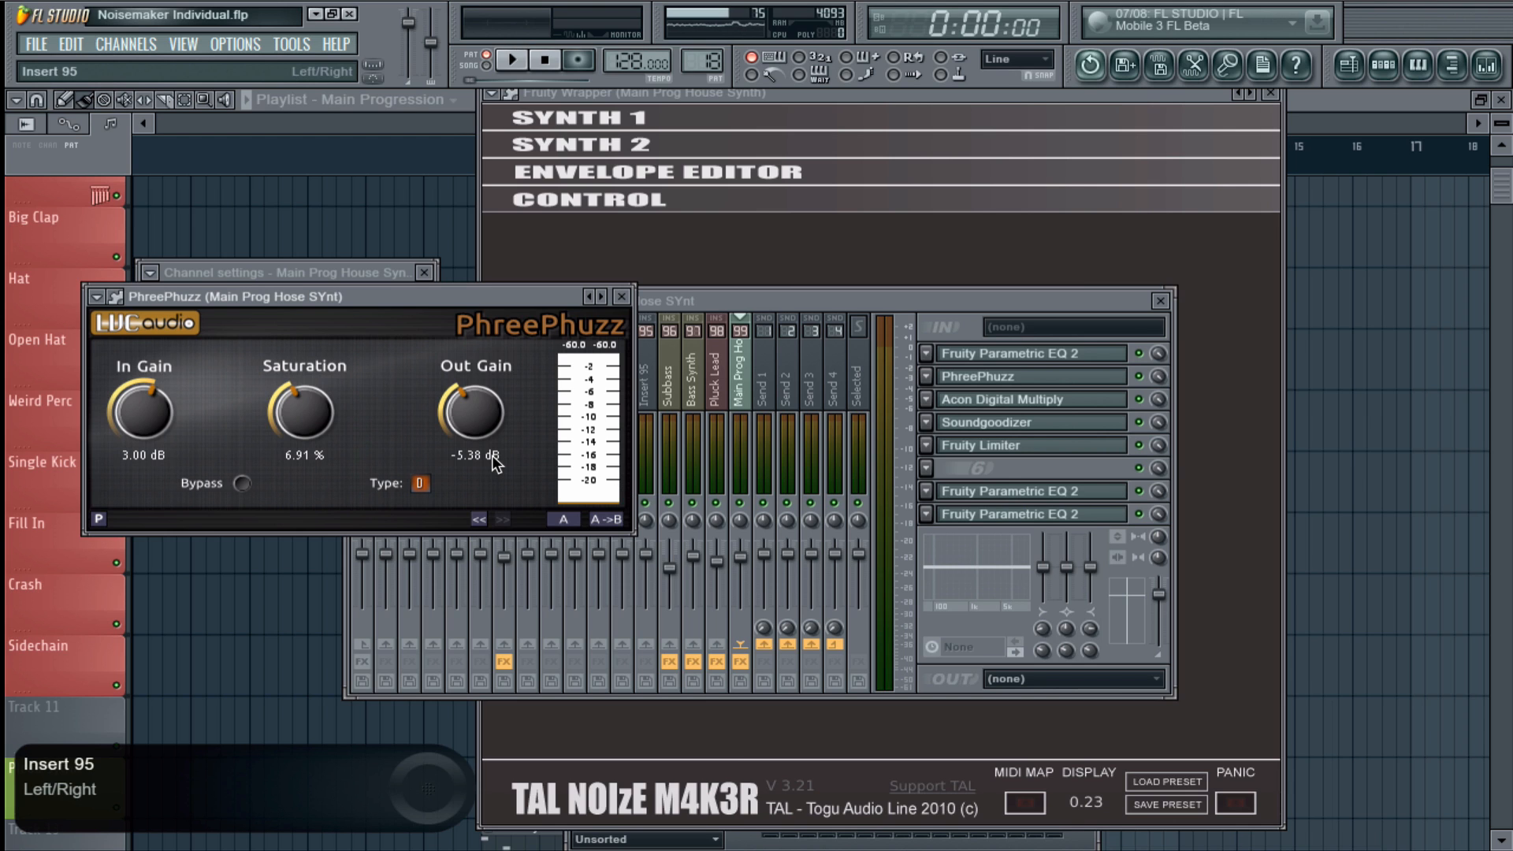
pyautogui.click(621, 299)
pyautogui.click(1009, 397)
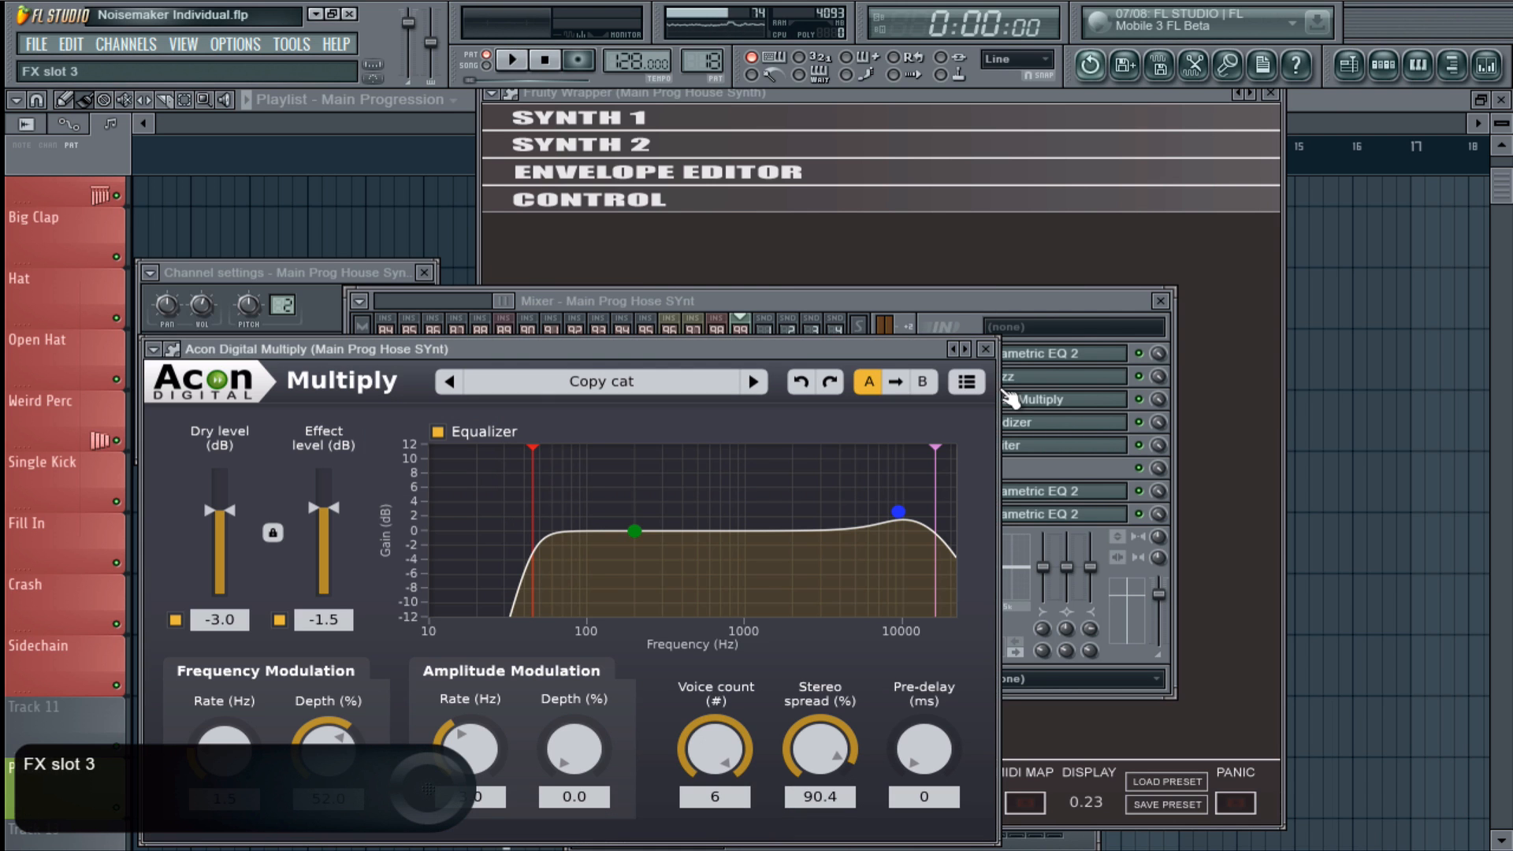
pyautogui.moveTo(918, 348); pyautogui.dragTo(1202, 174)
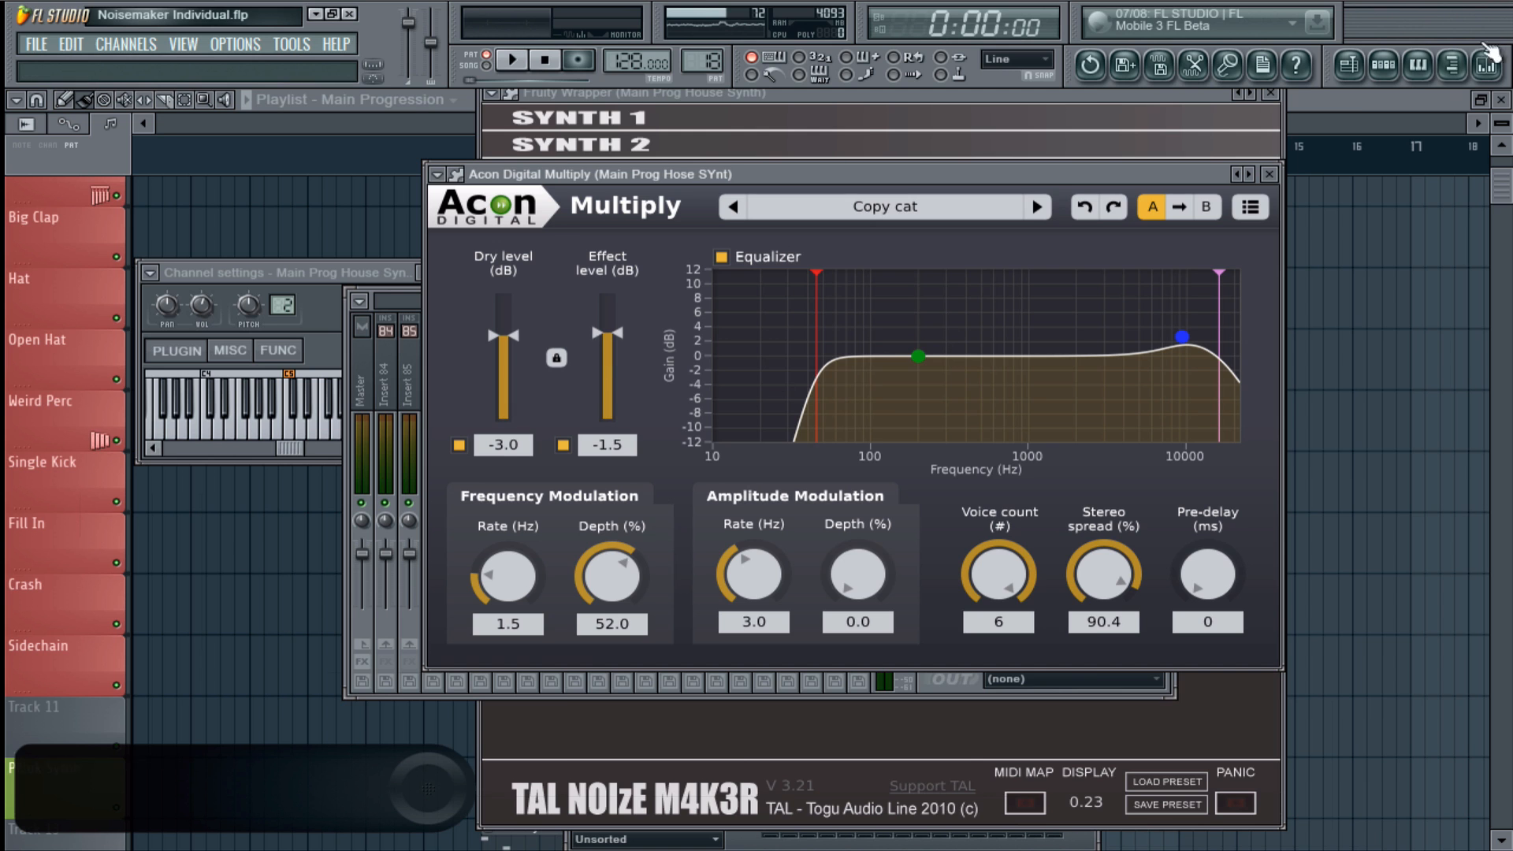
# - Play the pattern and bring up the mixer to audition the synth track's effect slots
pyautogui.click(1383, 67)
pyautogui.press('space')
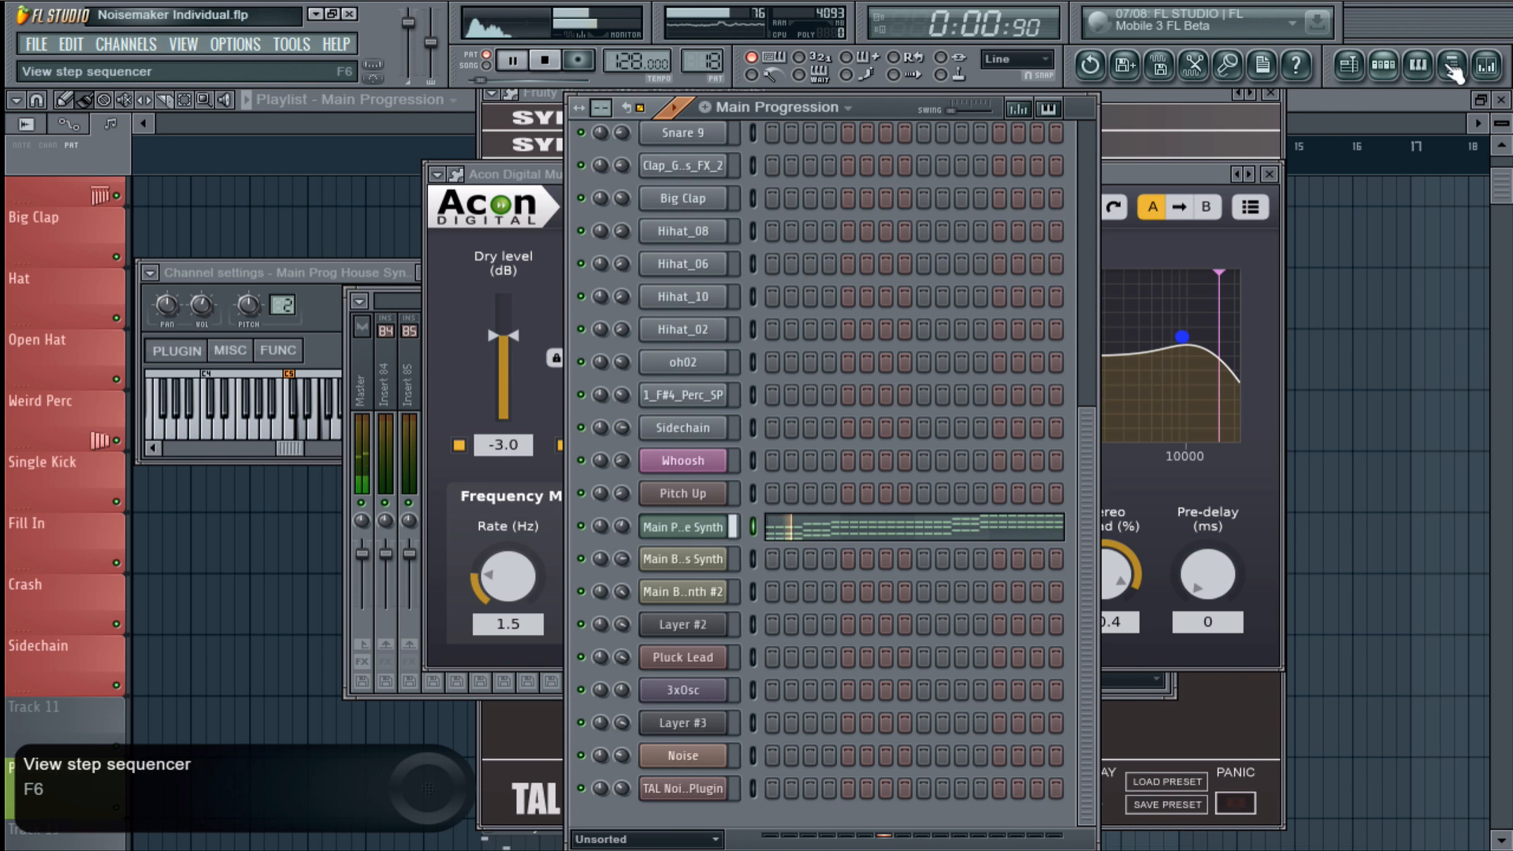
pyautogui.click(1383, 67)
pyautogui.click(1472, 71)
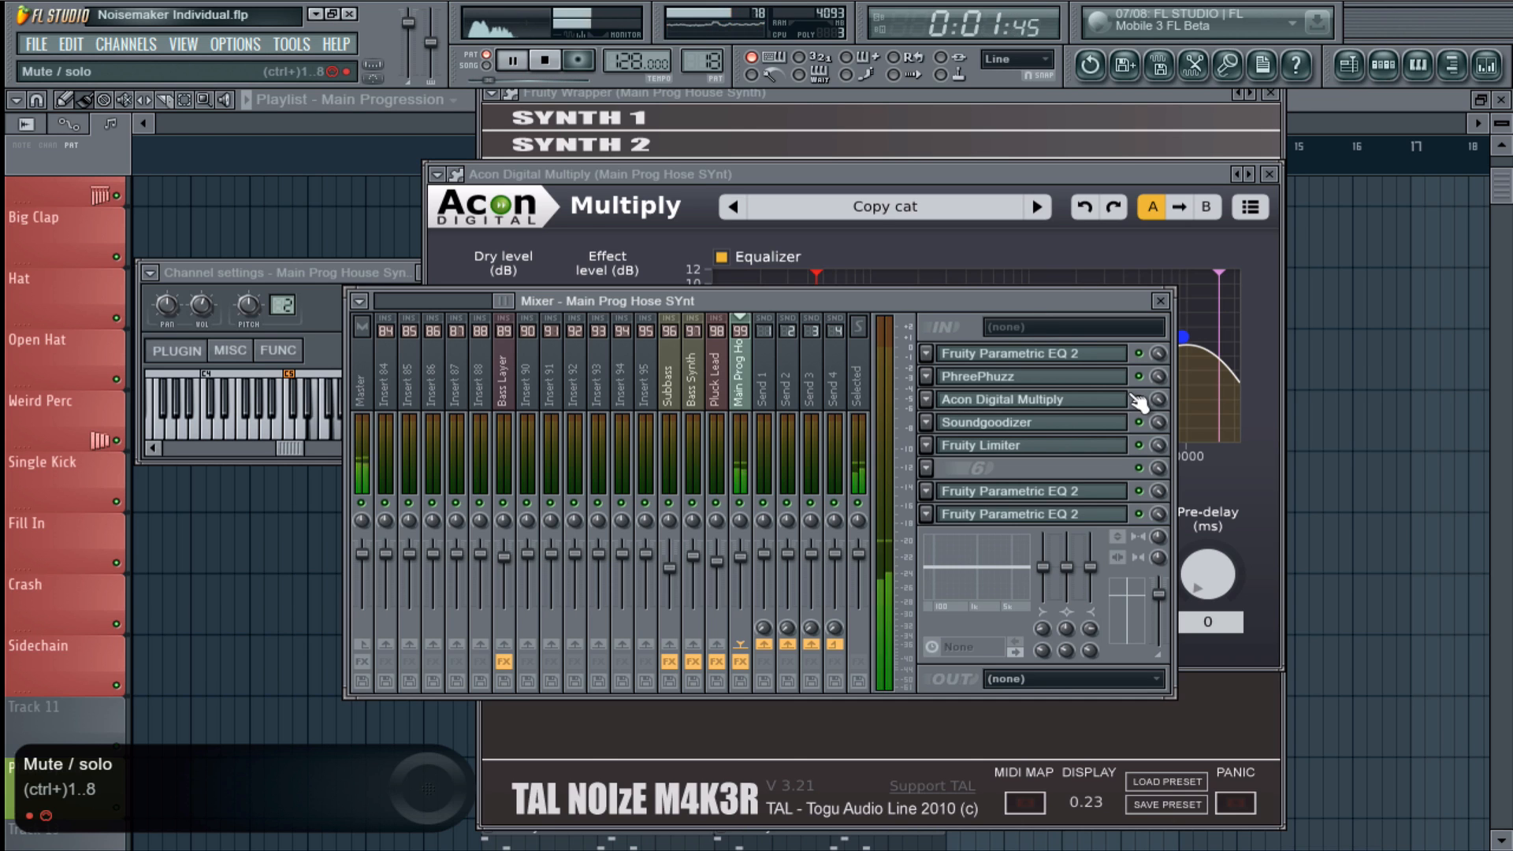
pyautogui.press('space')
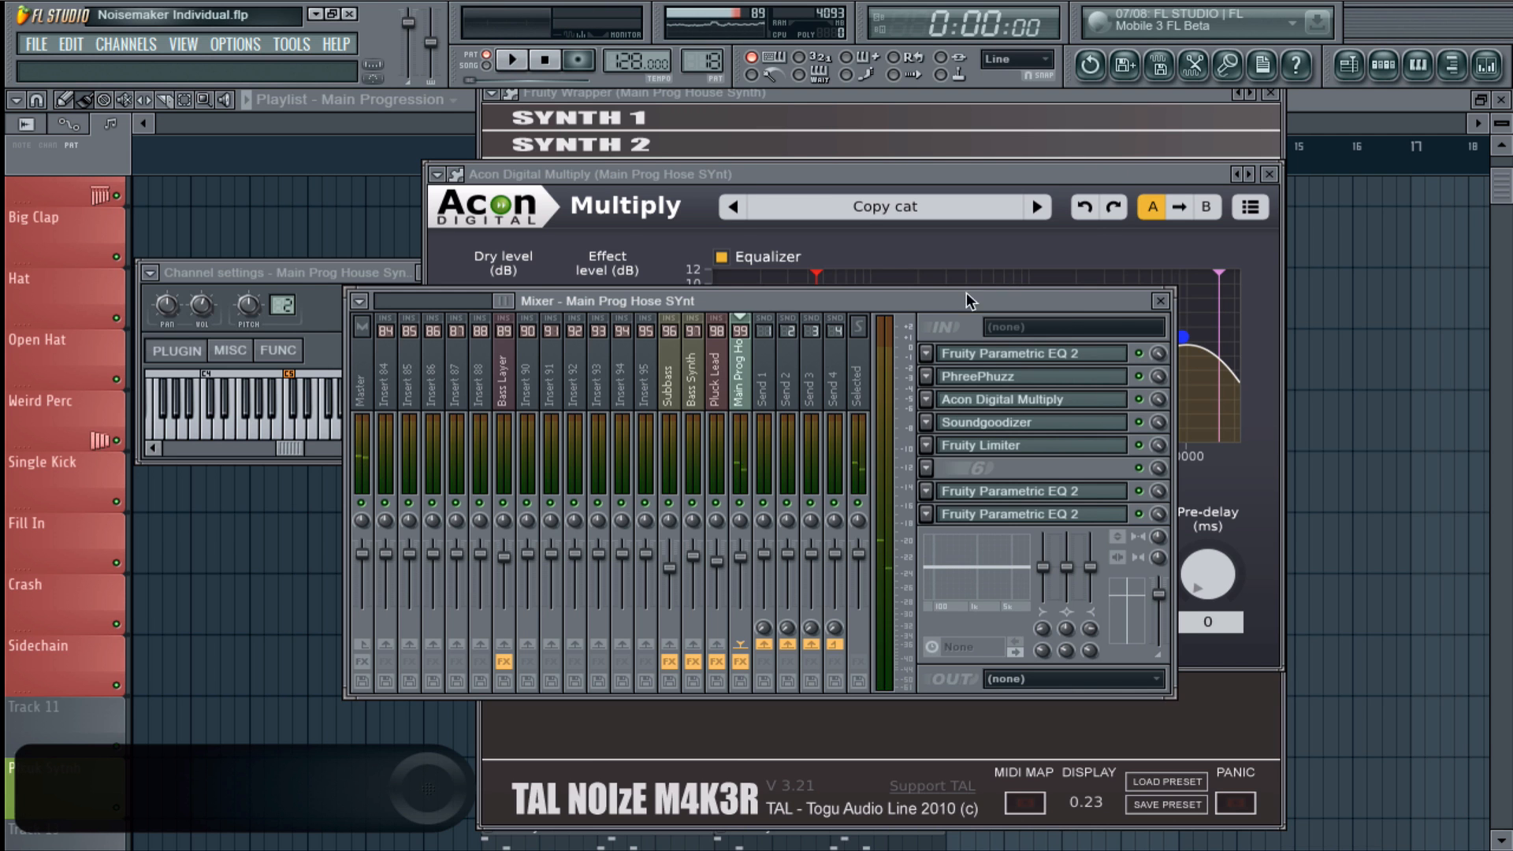
# - Move the mixer and Acon Digital Multiply windows apart and show the synth's Synth 2 section
pyautogui.moveTo(967, 295); pyautogui.dragTo(652, 297)
pyautogui.moveTo(755, 172); pyautogui.dragTo(1006, 164)
pyautogui.click(620, 144)
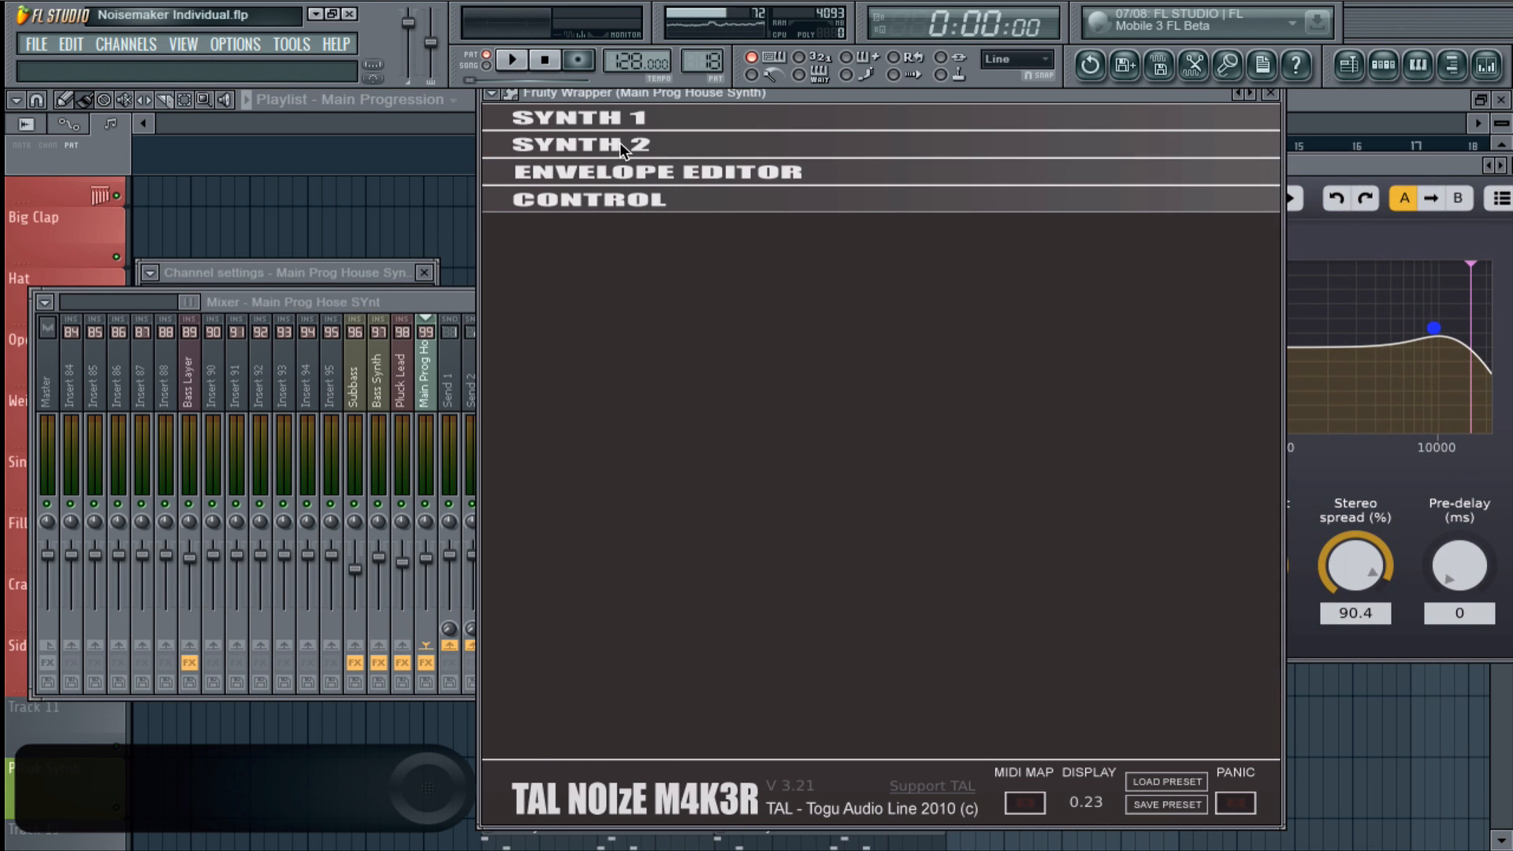
pyautogui.click(622, 144)
# - Audition the pattern with the mixer's effect chain in front, and return to the synth's filter settings with playback stopped
pyautogui.press('space')
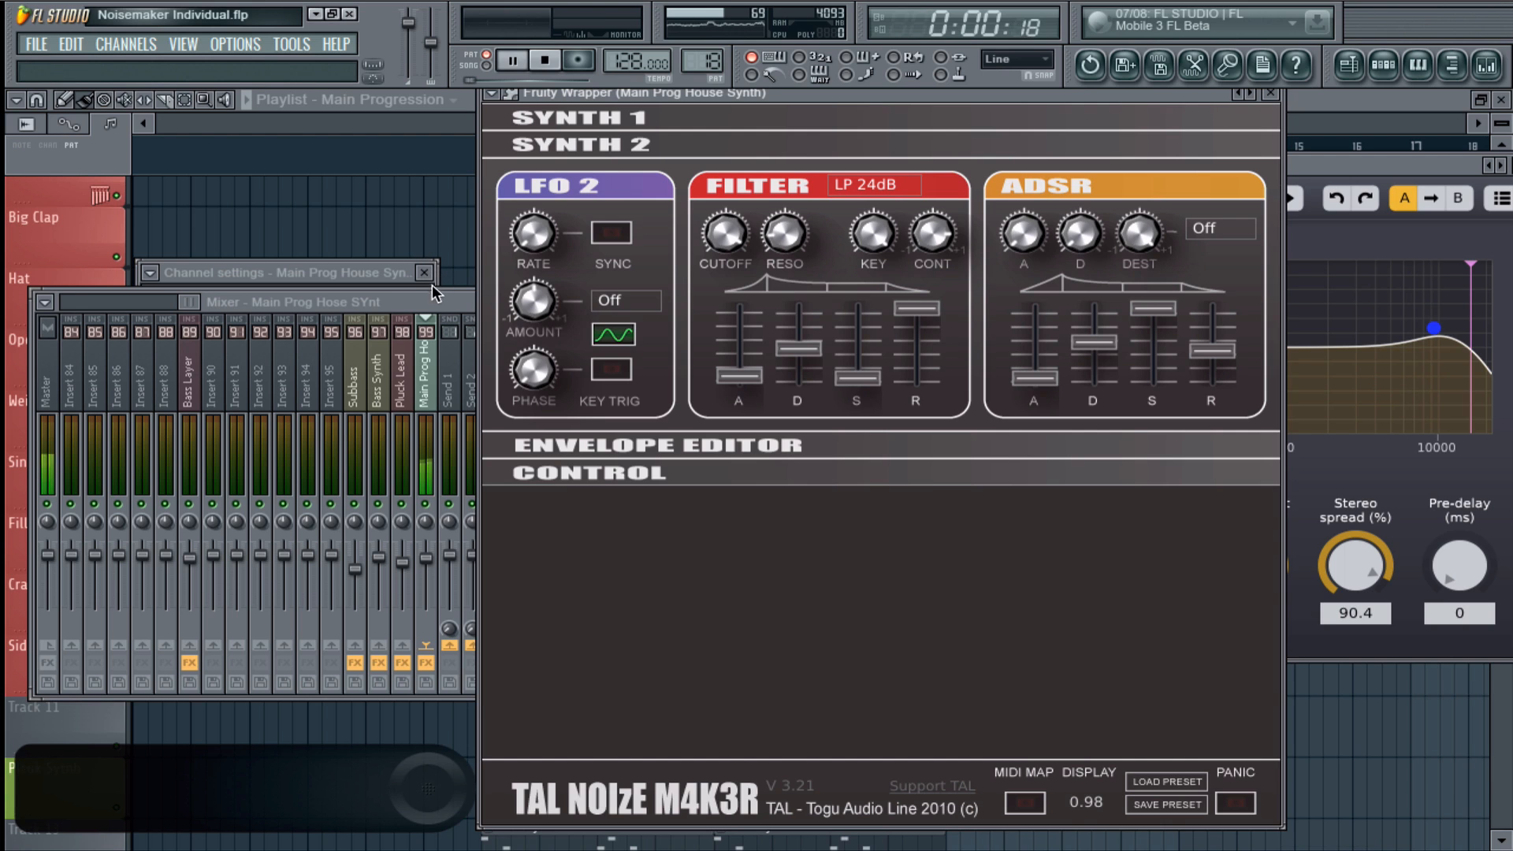
pyautogui.click(432, 293)
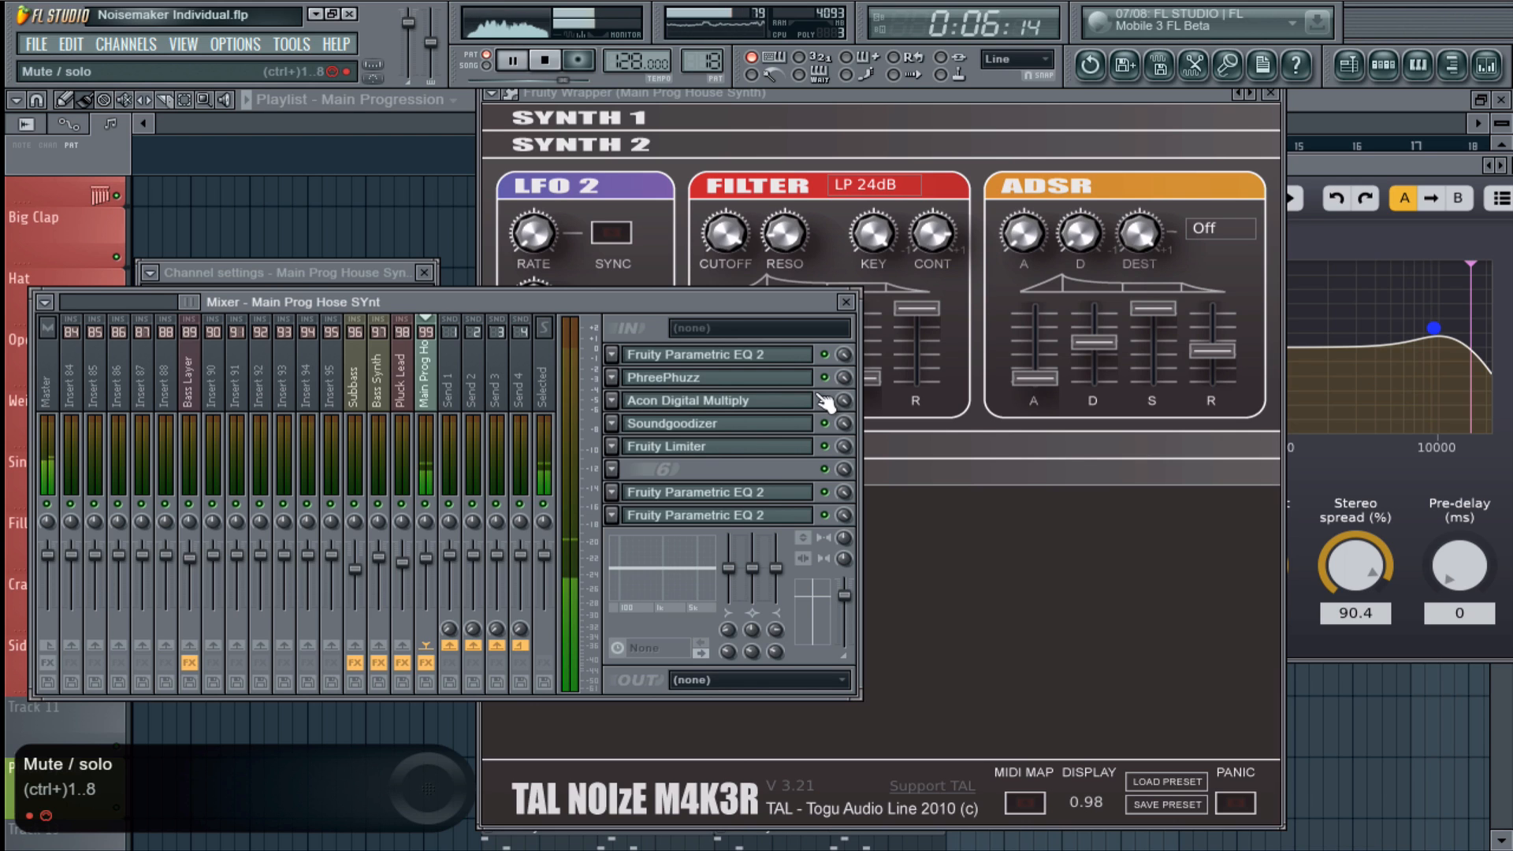
pyautogui.press('space')
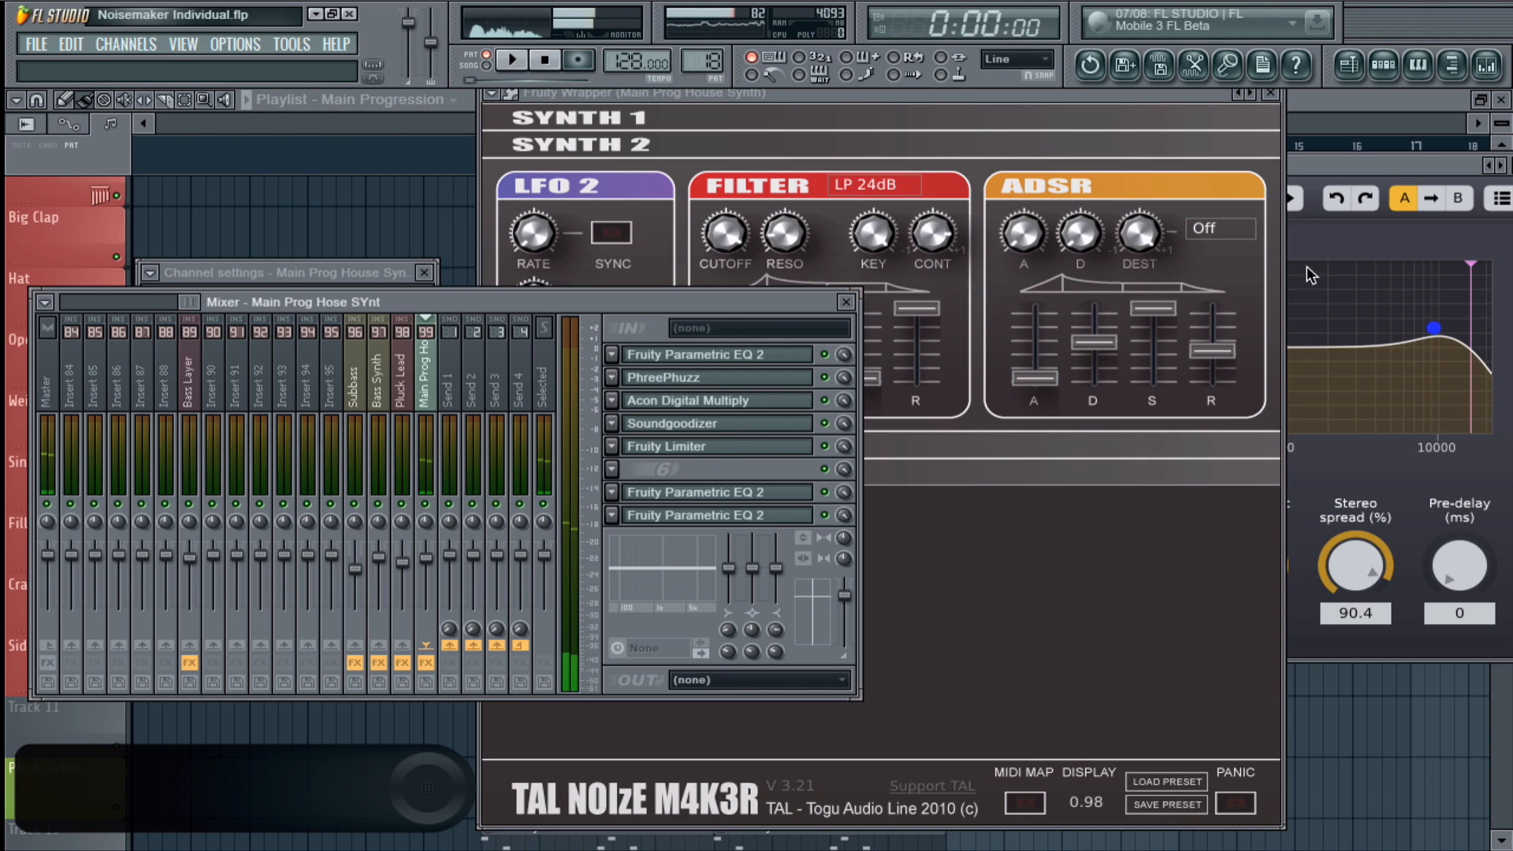
pyautogui.click(729, 241)
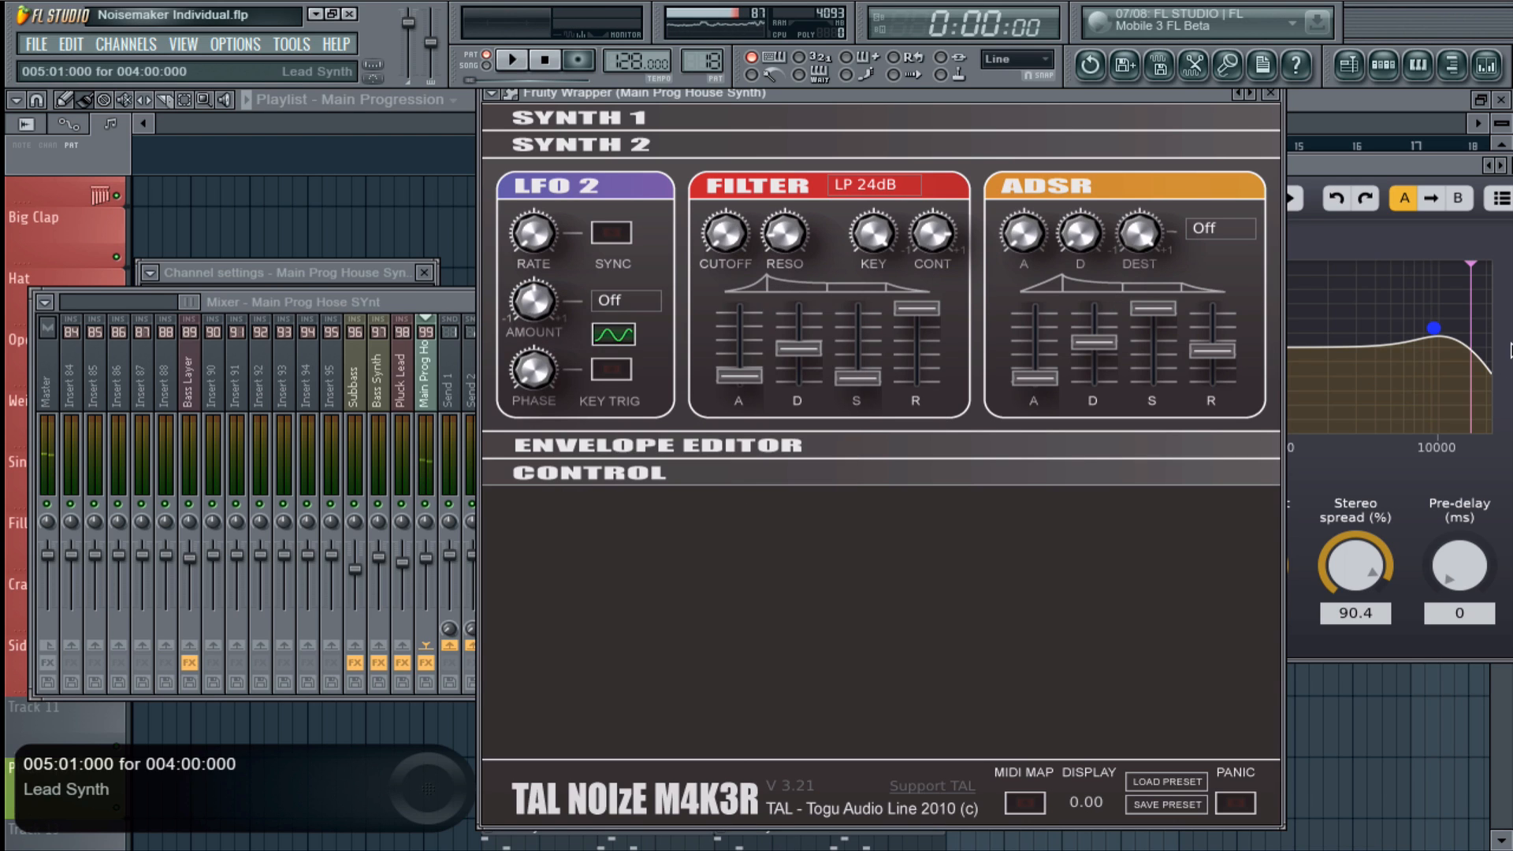
# - Bring Acon Digital Multiply into full view, sweep its frequency modulation depth during playback between 0 and 100%, and leave it at 53.3%
pyautogui.moveTo(1331, 167); pyautogui.dragTo(1121, 171)
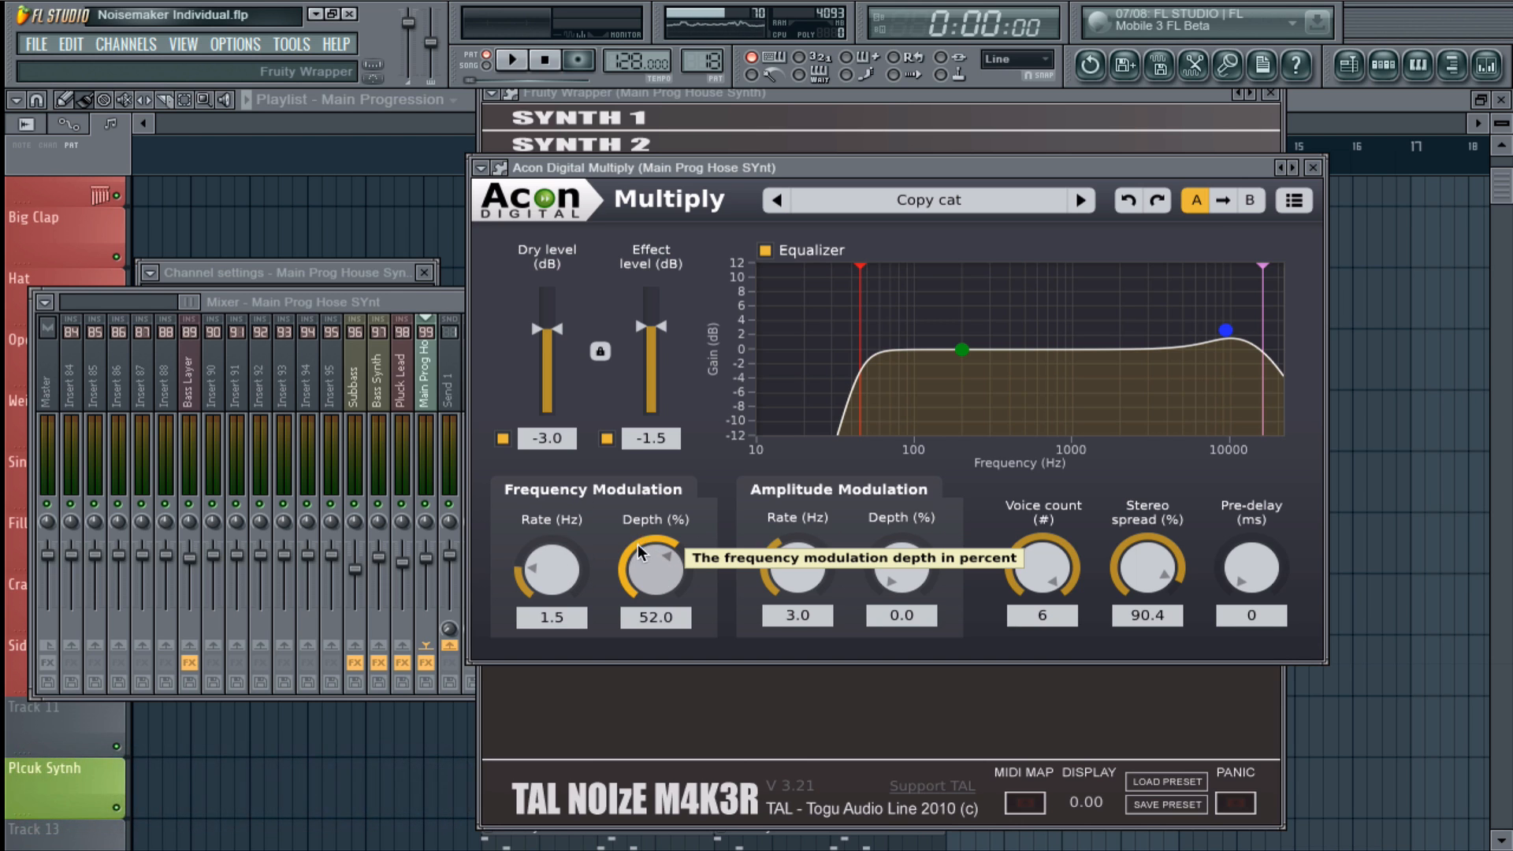
pyautogui.press('space')
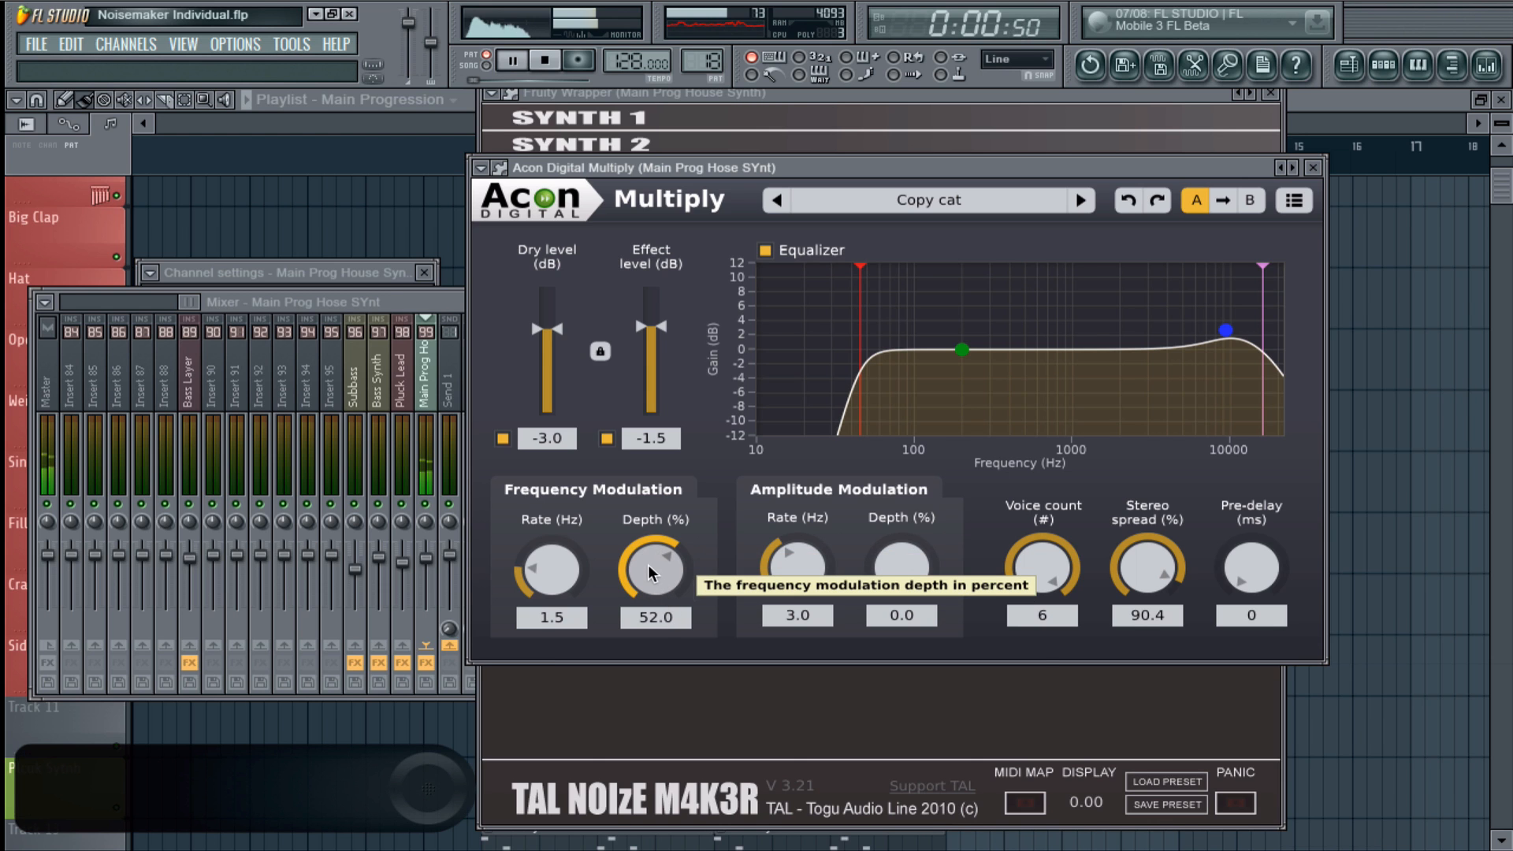
pyautogui.moveTo(650, 571); pyautogui.dragTo(665, 828)
pyautogui.click(691, 684)
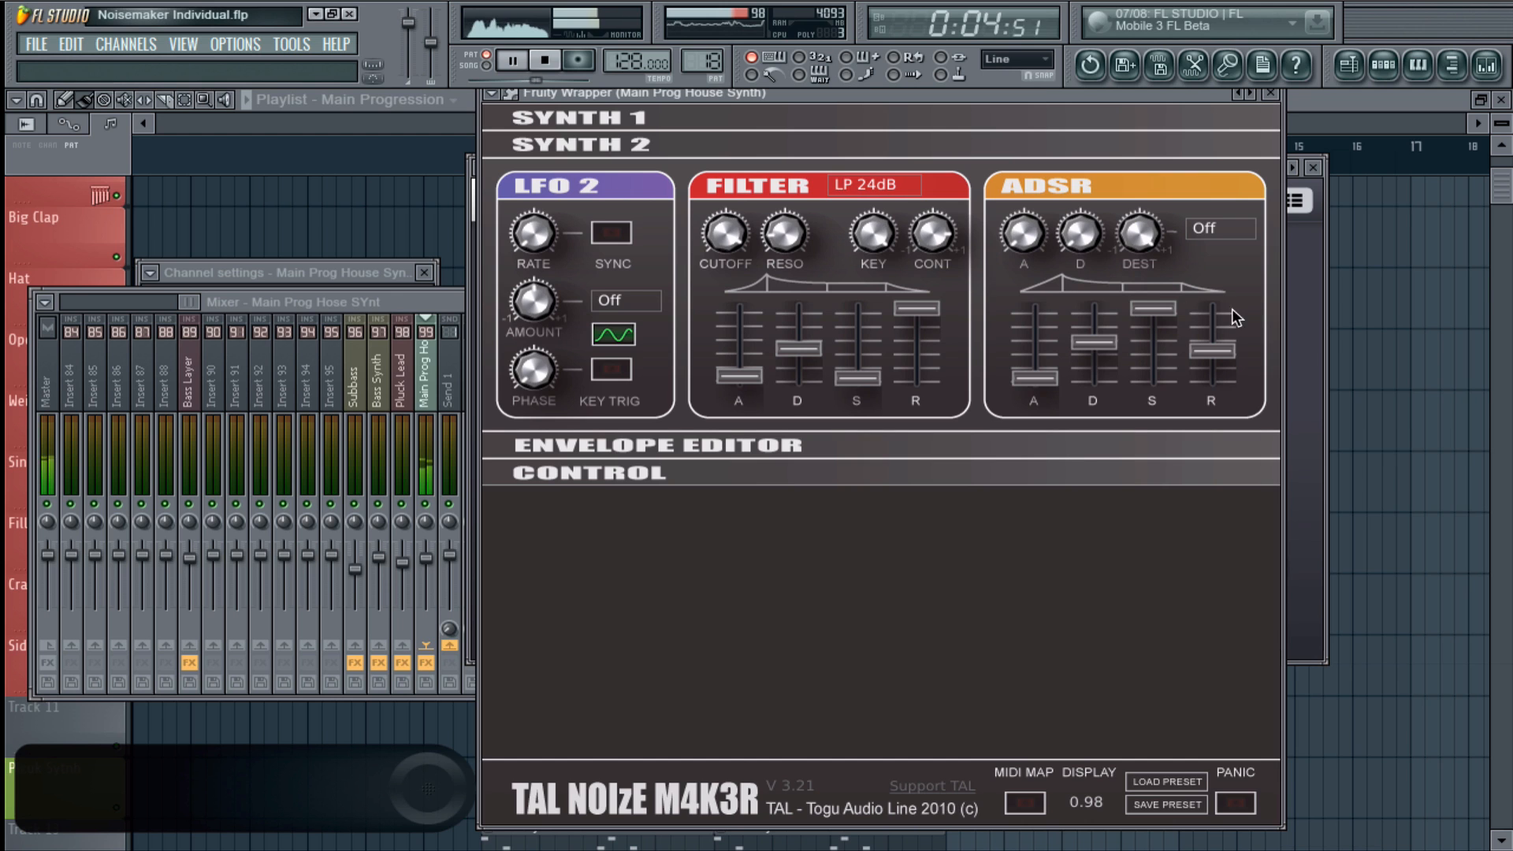
pyautogui.click(1296, 334)
pyautogui.moveTo(632, 576); pyautogui.dragTo(613, 751)
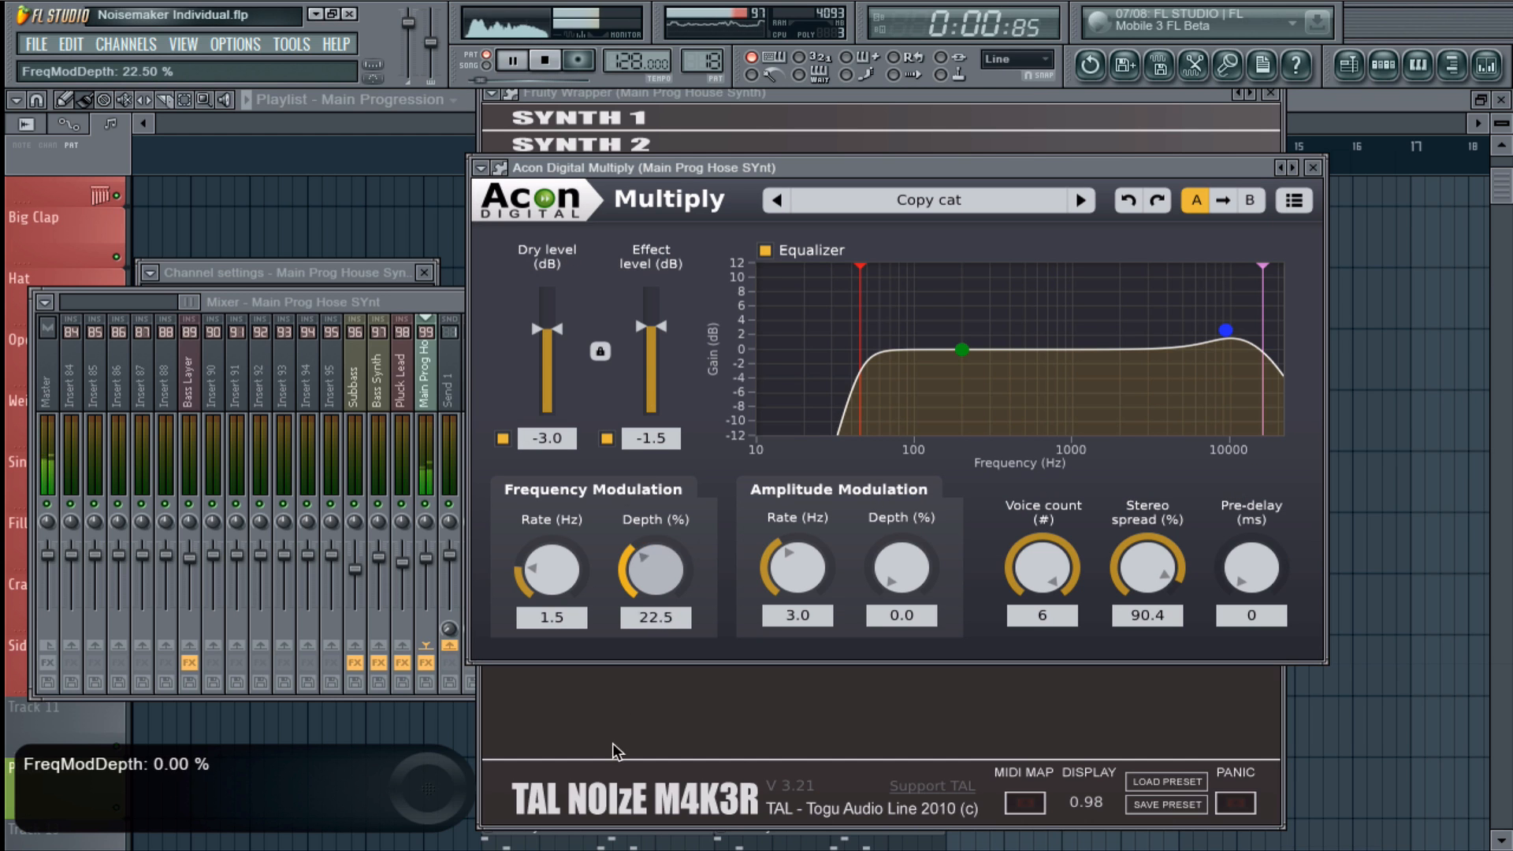
pyautogui.moveTo(653, 567); pyautogui.dragTo(667, 436)
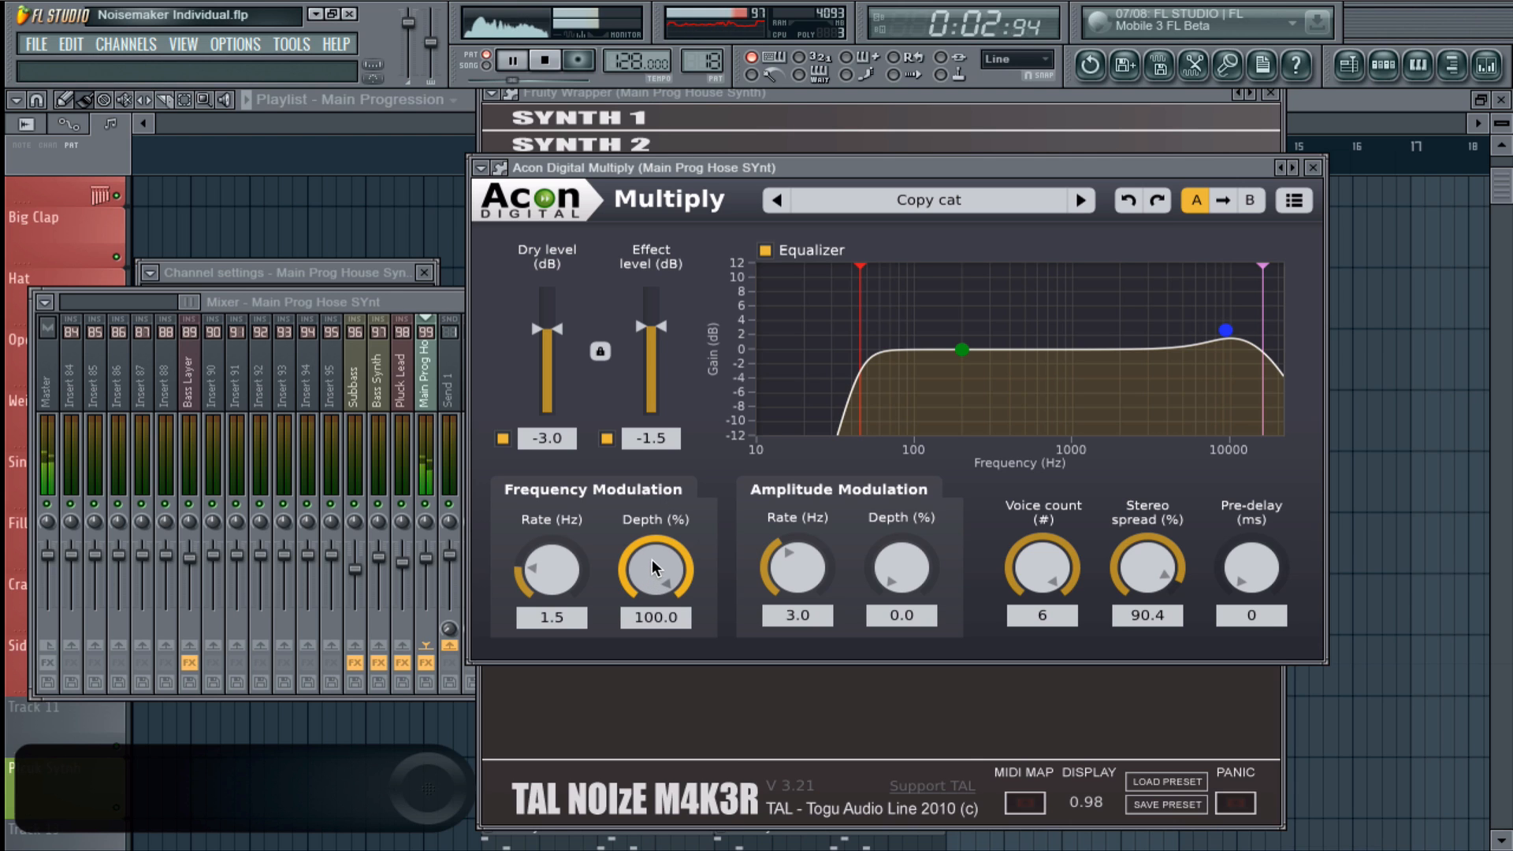
pyautogui.moveTo(651, 559); pyautogui.dragTo(652, 658)
pyautogui.press('space')
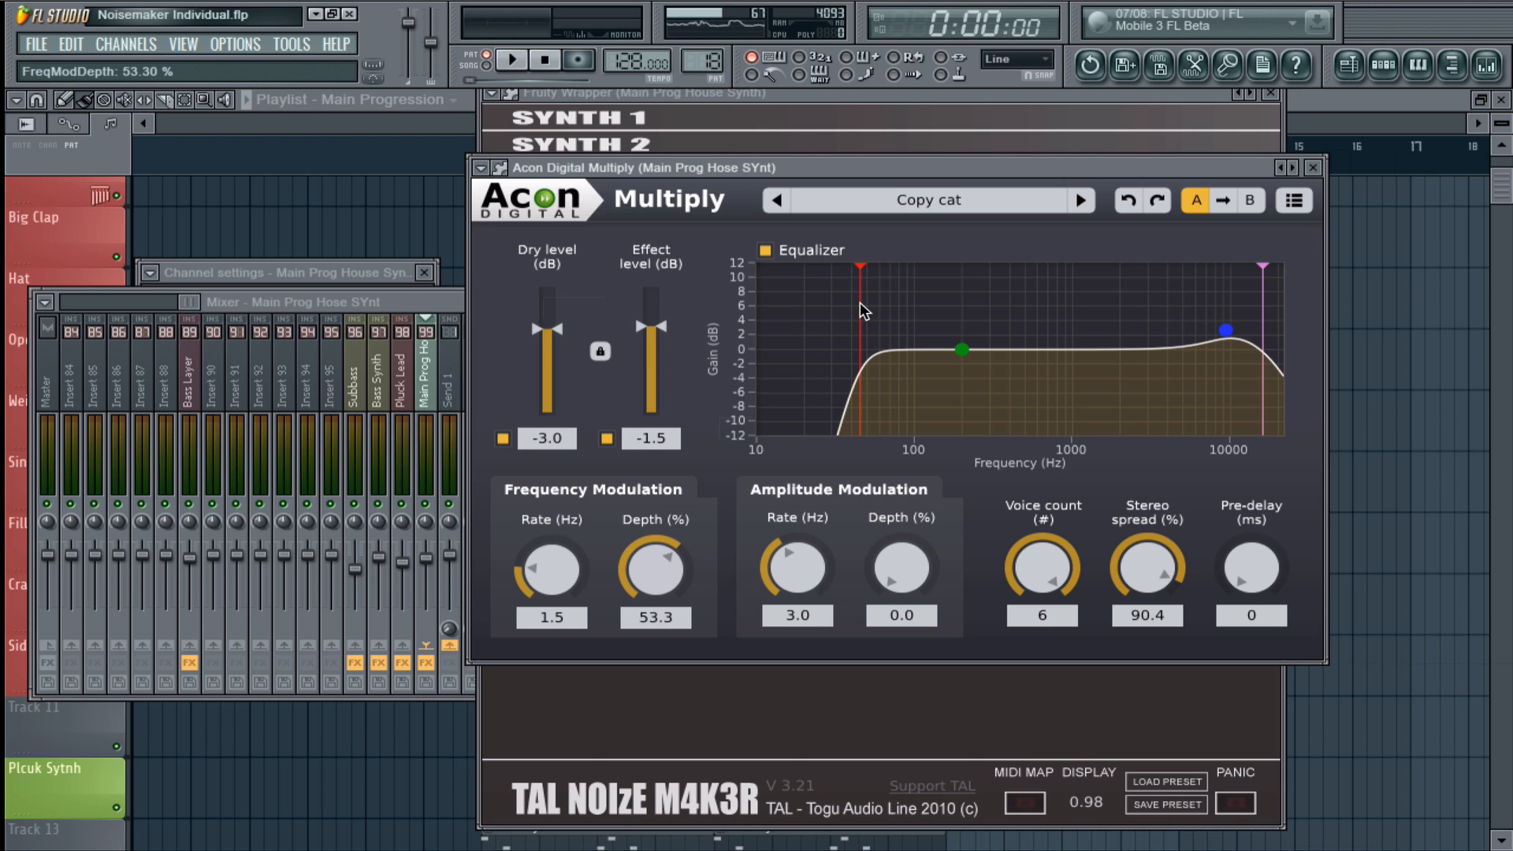
# - Close the Acon Digital Multiply and synth windows, and inspect the Soundgoodizer's mode and amount
pyautogui.click(1313, 167)
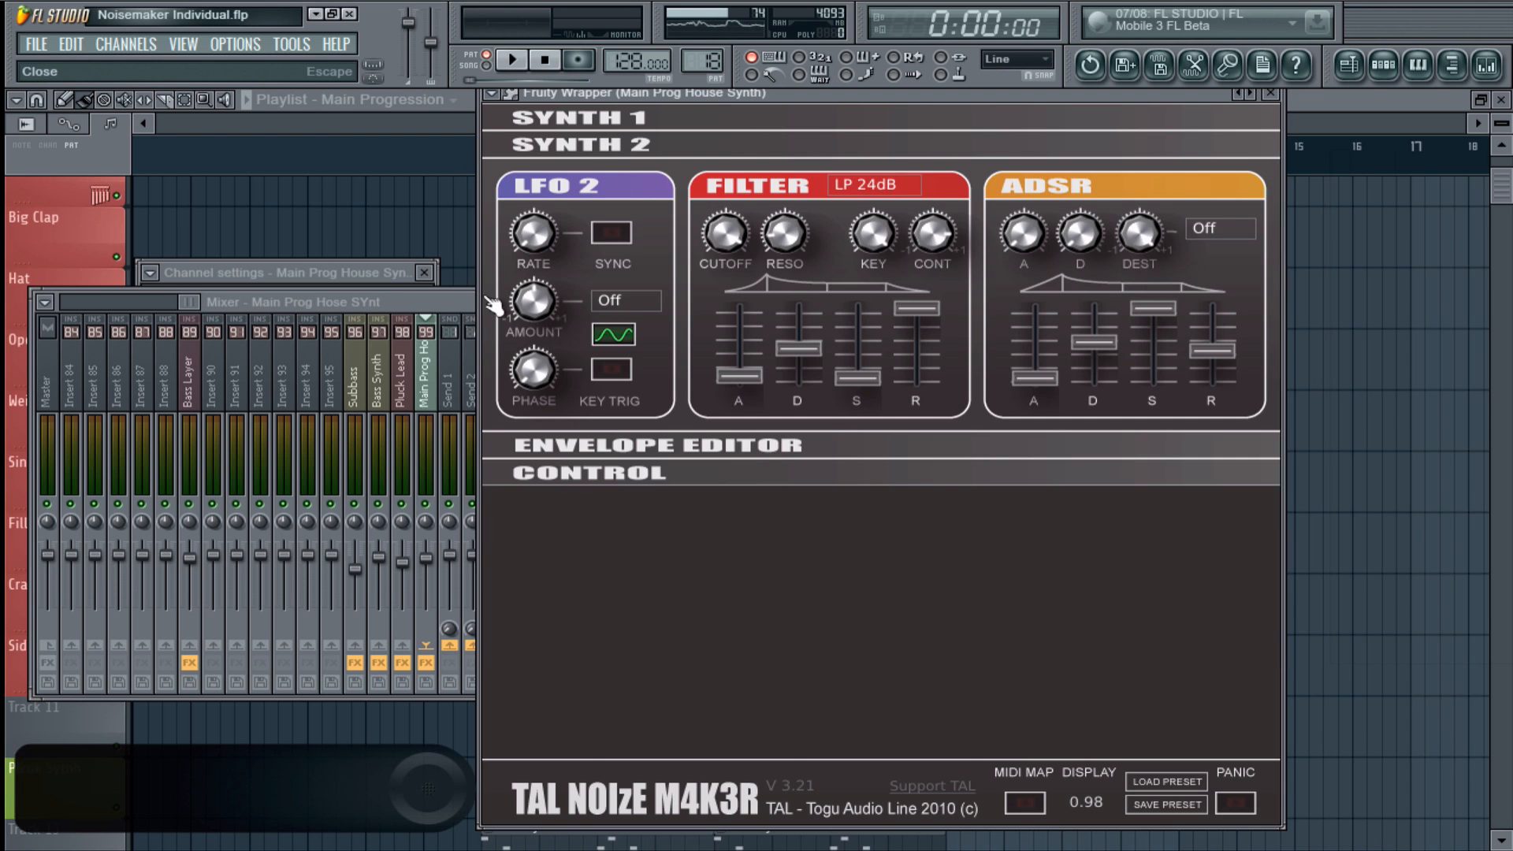
pyautogui.click(1265, 97)
pyautogui.click(780, 423)
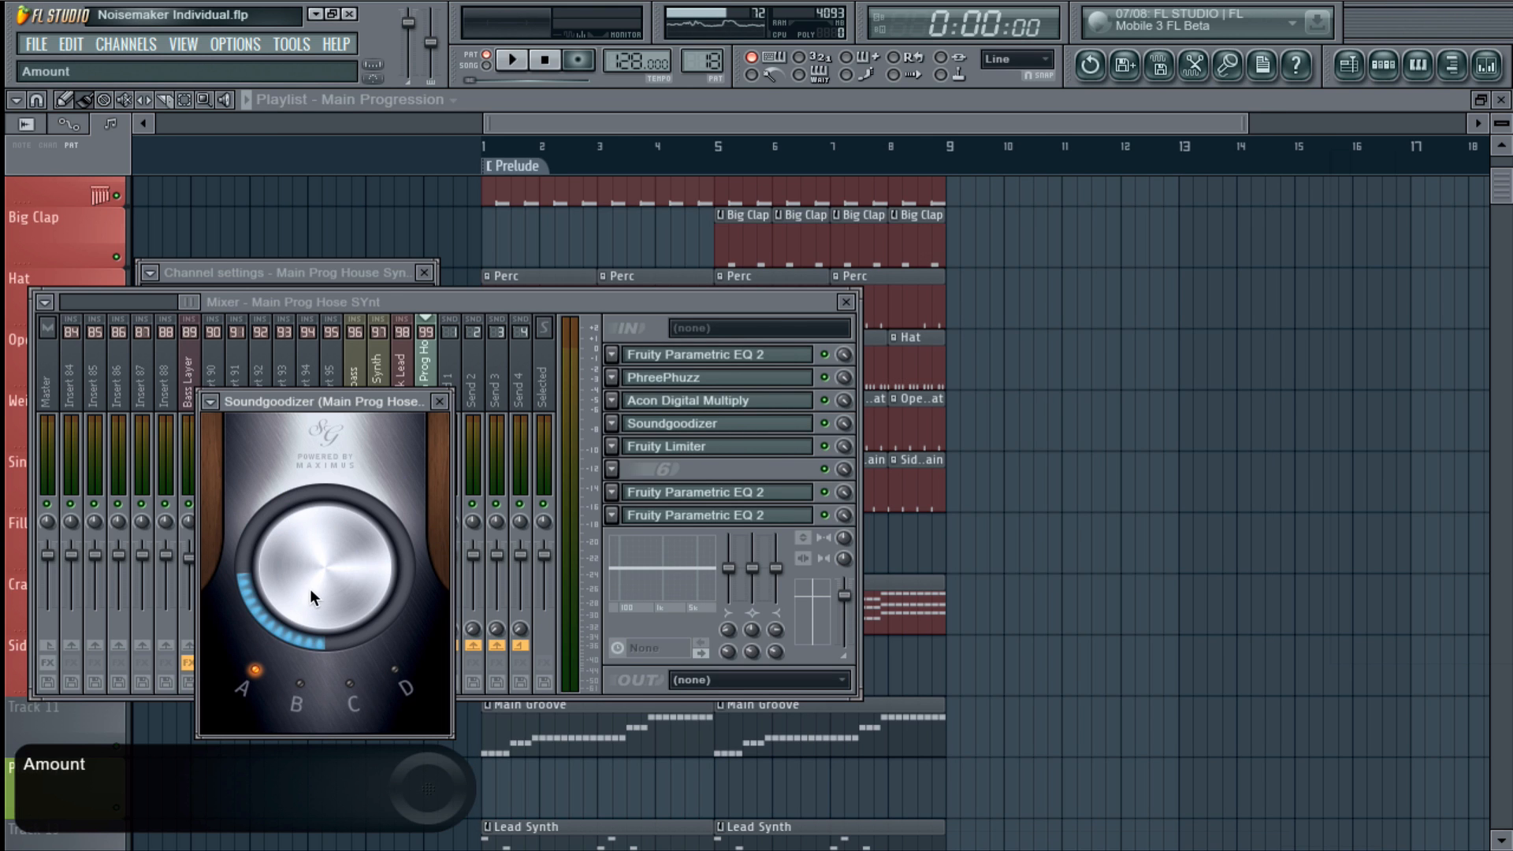
pyautogui.click(439, 403)
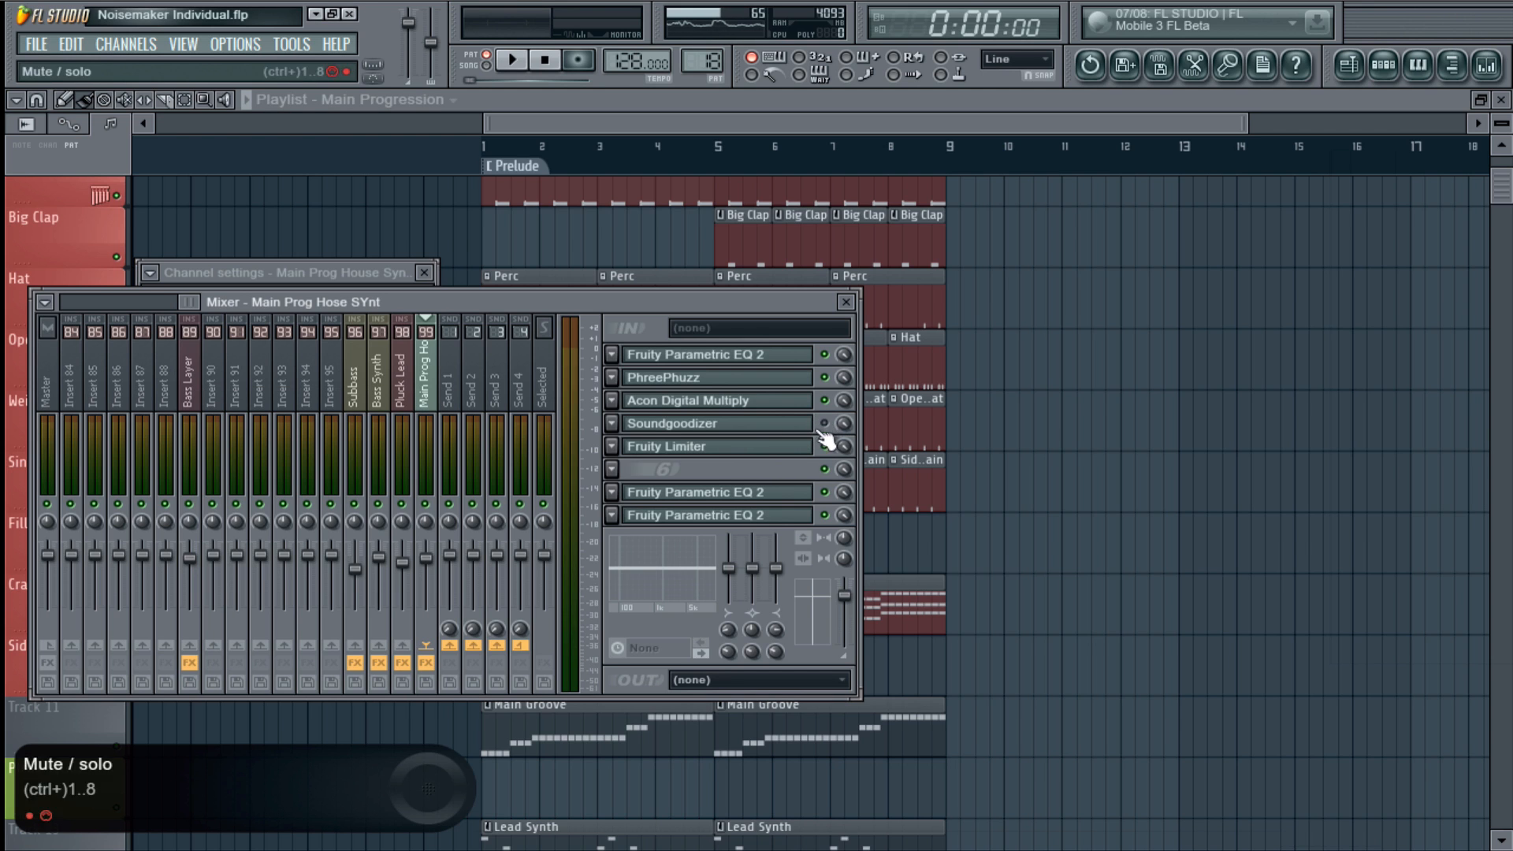
# - Start playback, open the Main Prog House Synth from the step sequencer and raise its filter cutoff to 0.94
pyautogui.press('space')
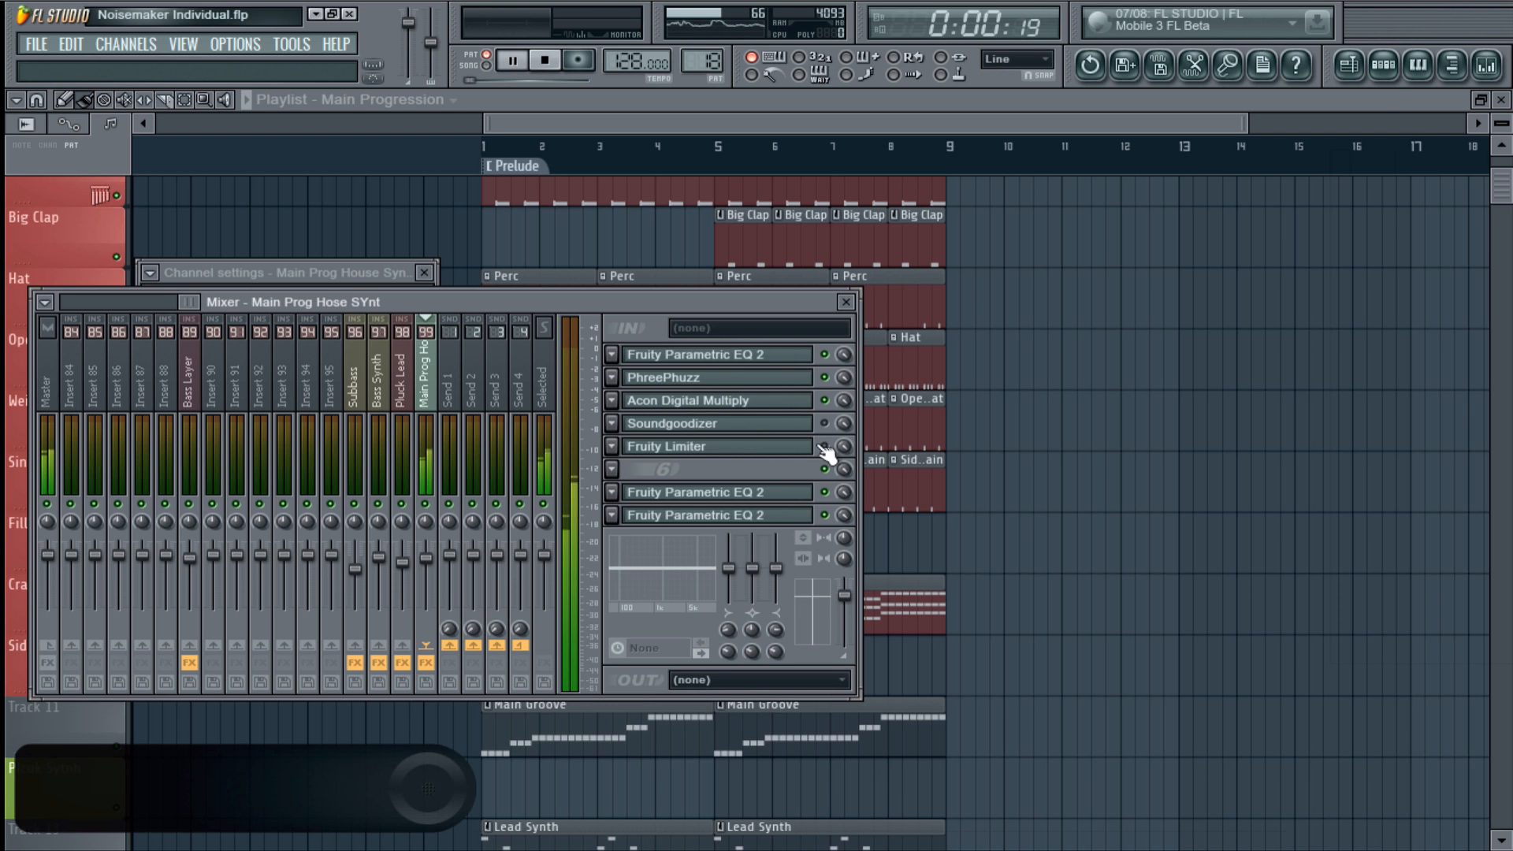
pyautogui.press('F6')
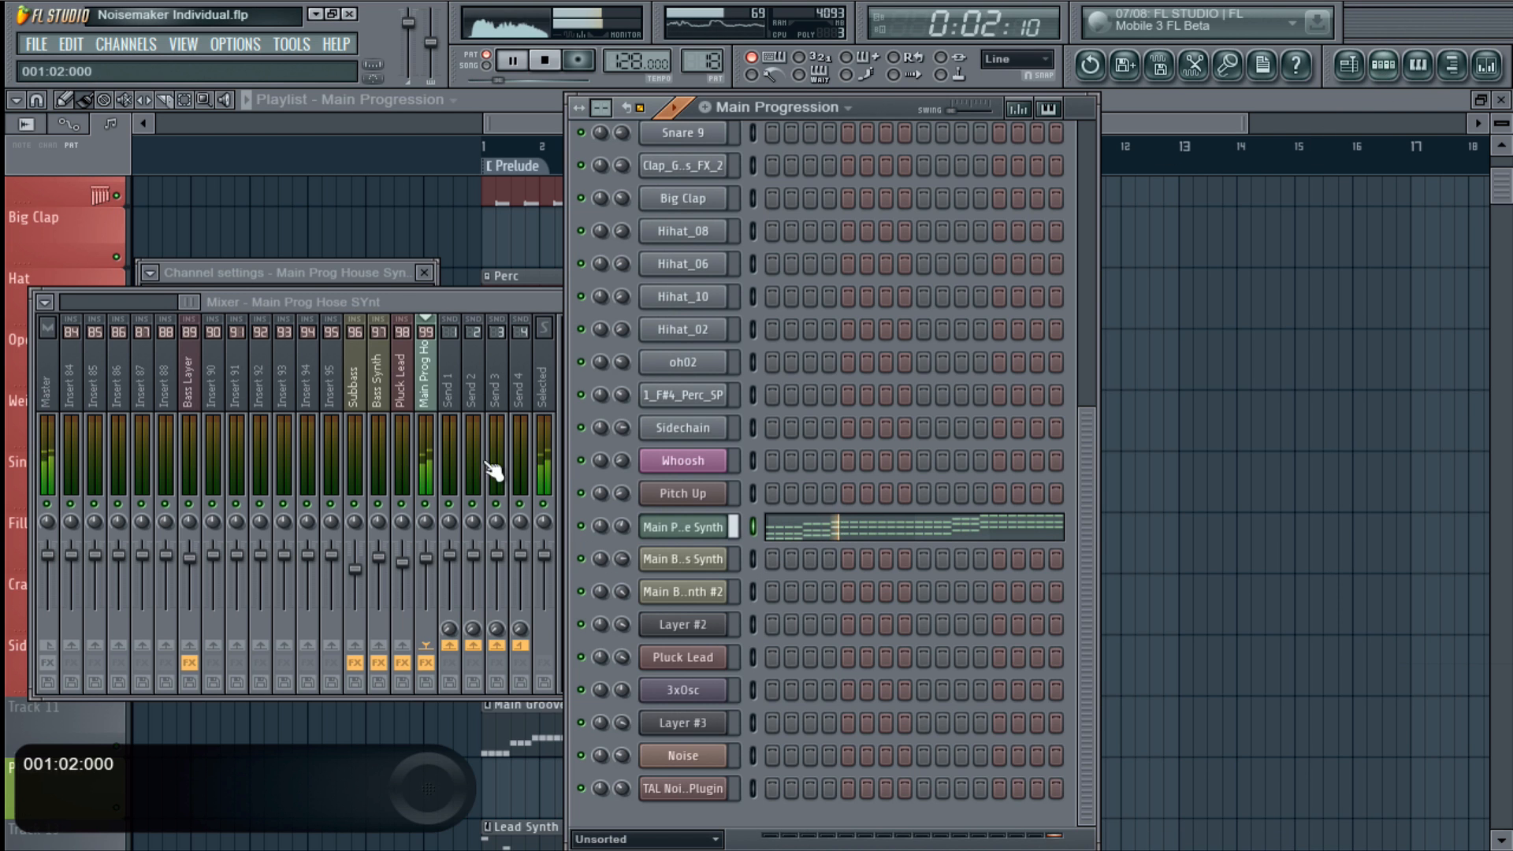
pyautogui.click(675, 523)
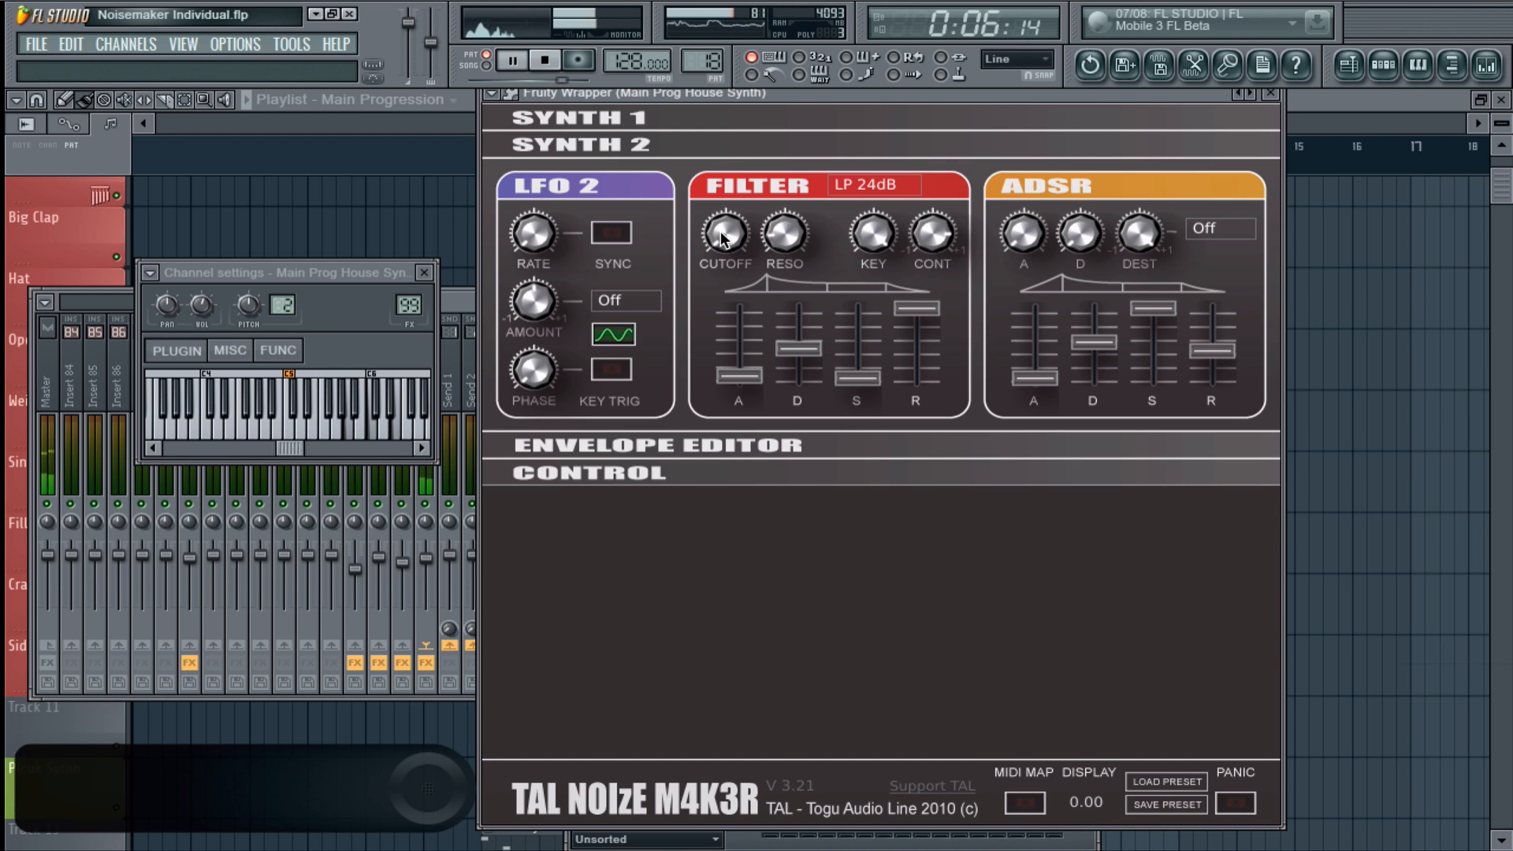
pyautogui.moveTo(720, 232); pyautogui.dragTo(811, 285)
# - Toggle the Soundgoodizer and Fruity Limiter in the mixer while the pattern plays, leave both enabled, and stop playback
pyautogui.press('F9')
pyautogui.click(824, 423)
pyautogui.click(824, 446)
pyautogui.click(821, 424)
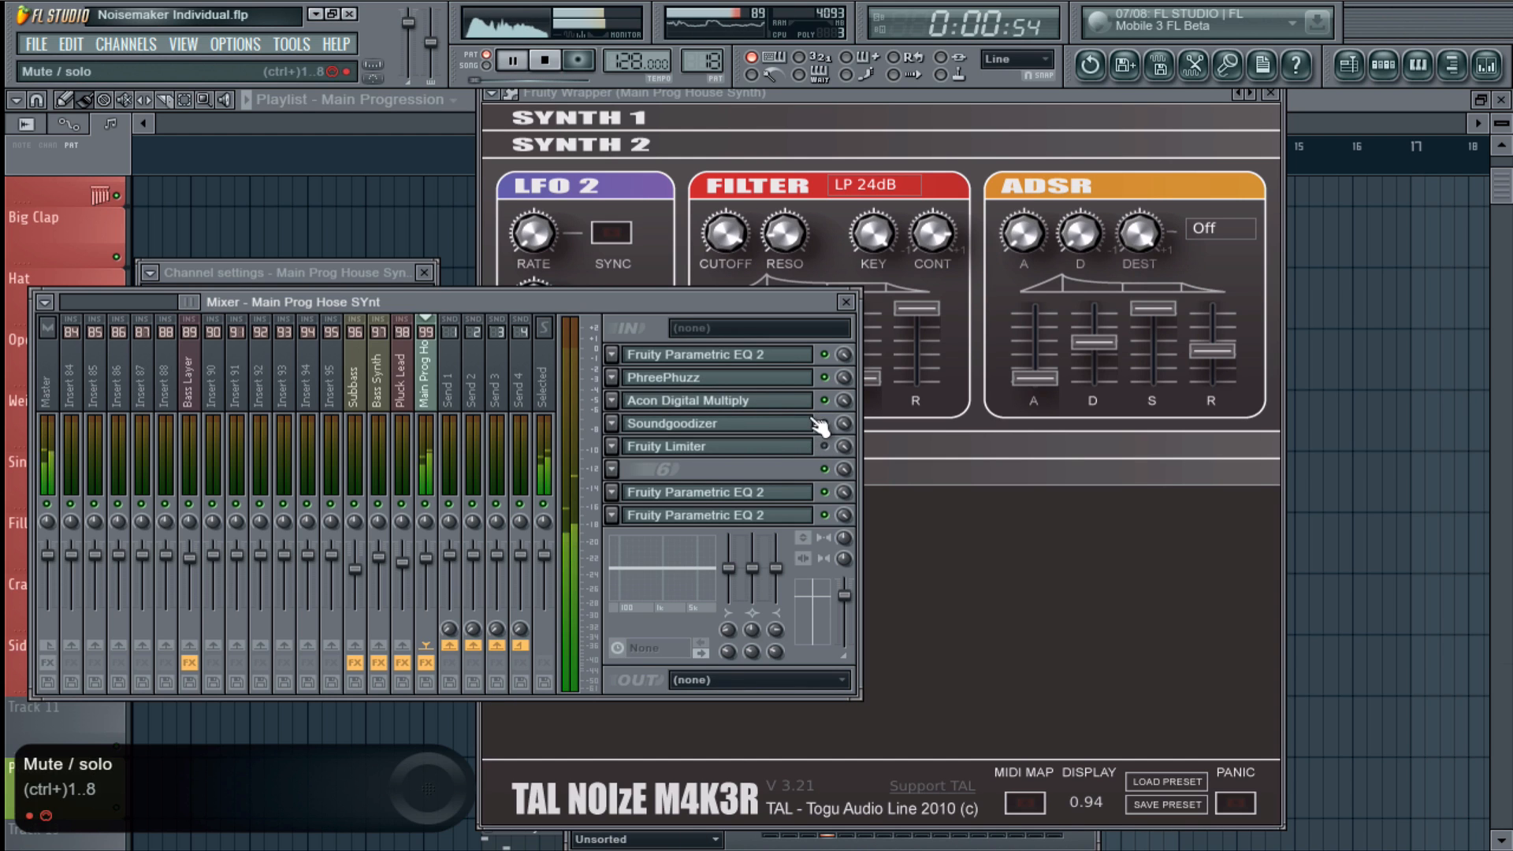
pyautogui.click(824, 446)
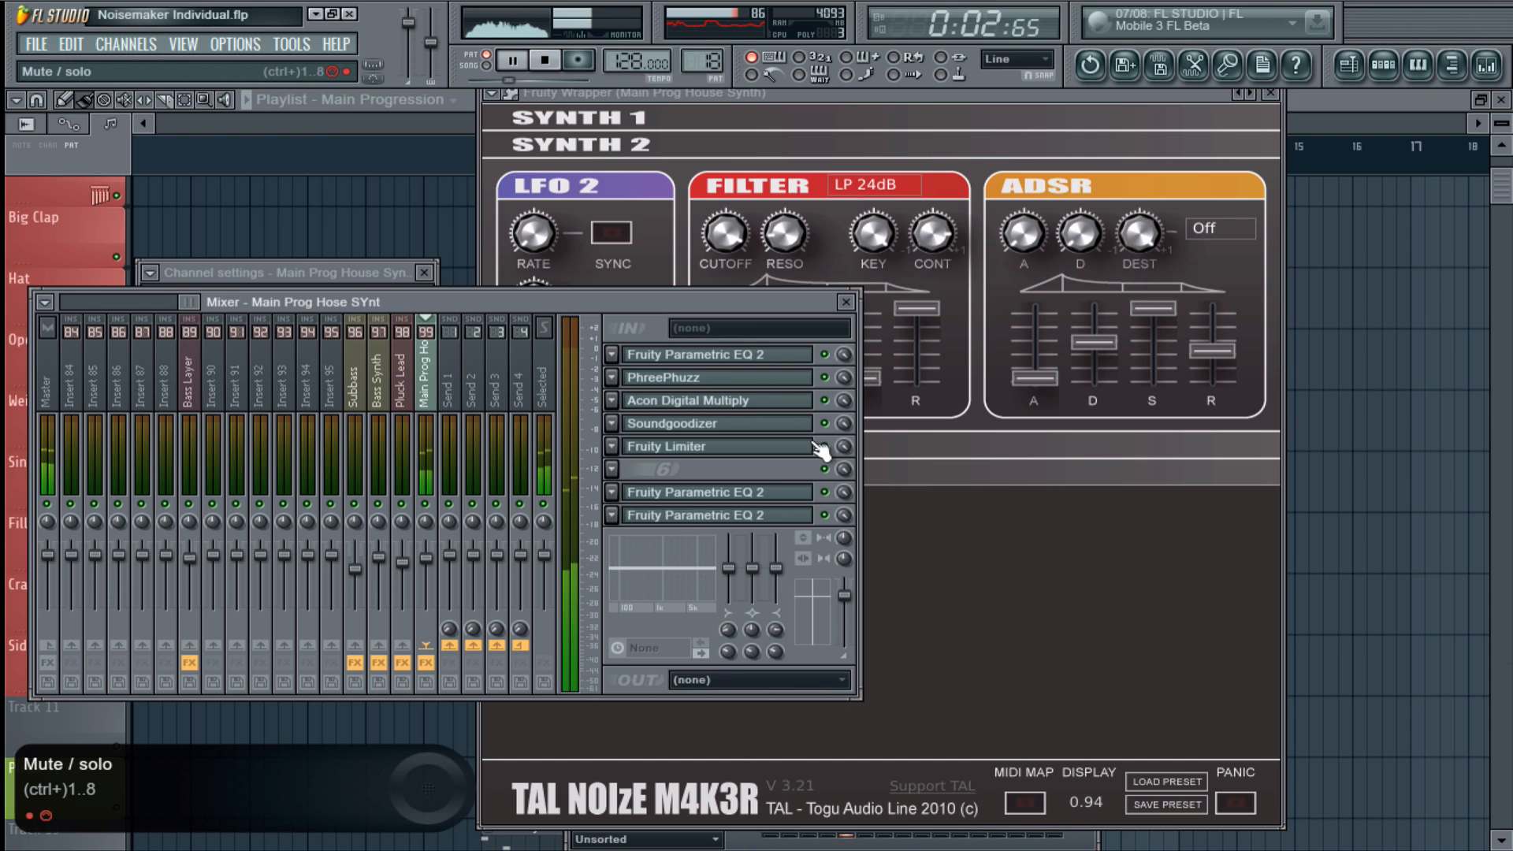
pyautogui.press('space')
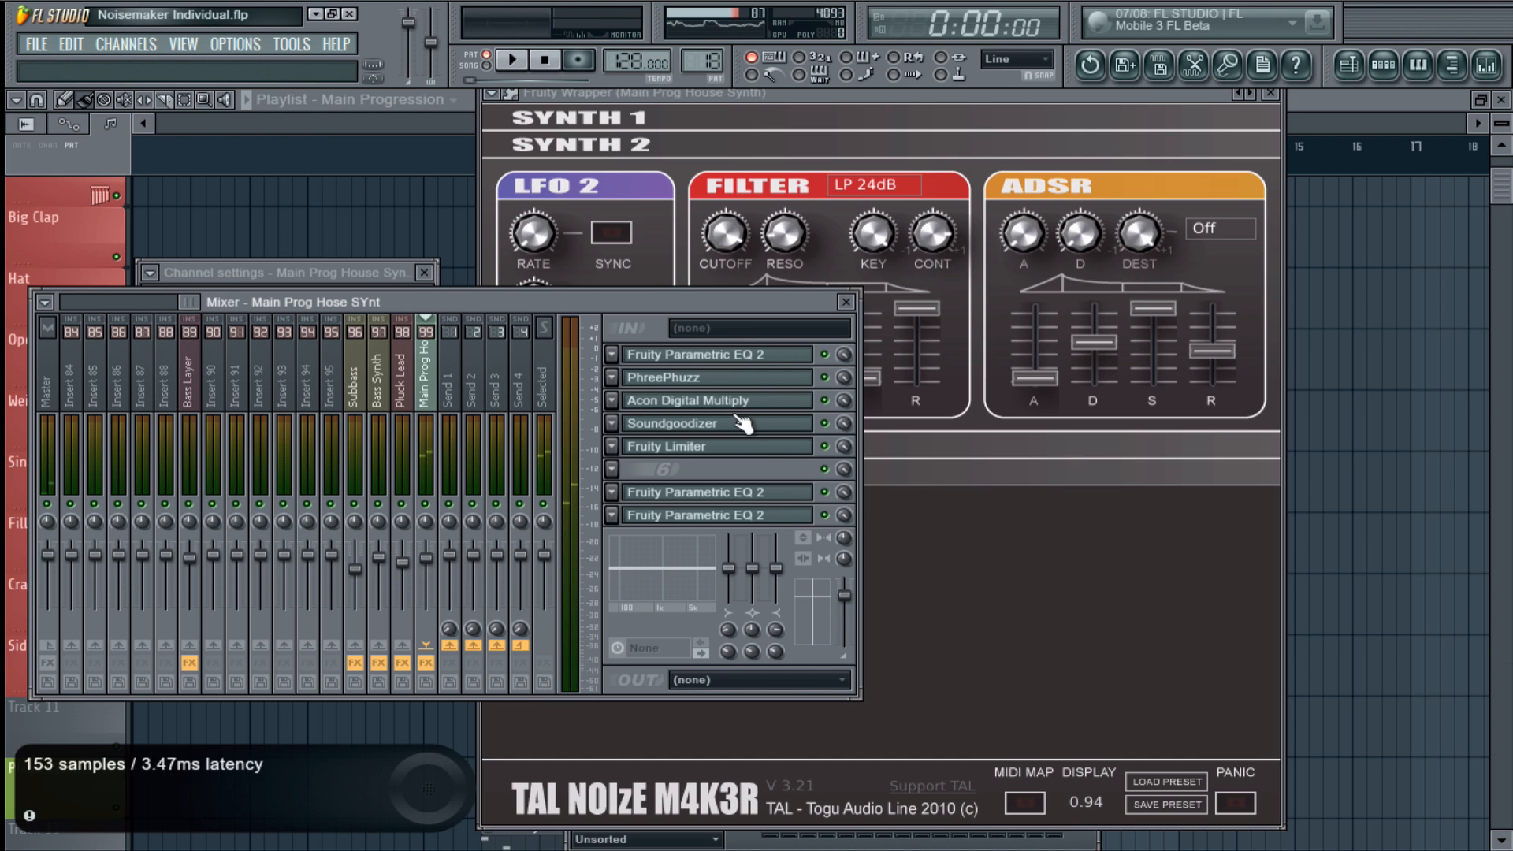
# - Inspect the Parametric EQ 2 in slot 7, and level the main level of the slot 8 Parametric EQ 2 to 0 dB
pyautogui.click(769, 490)
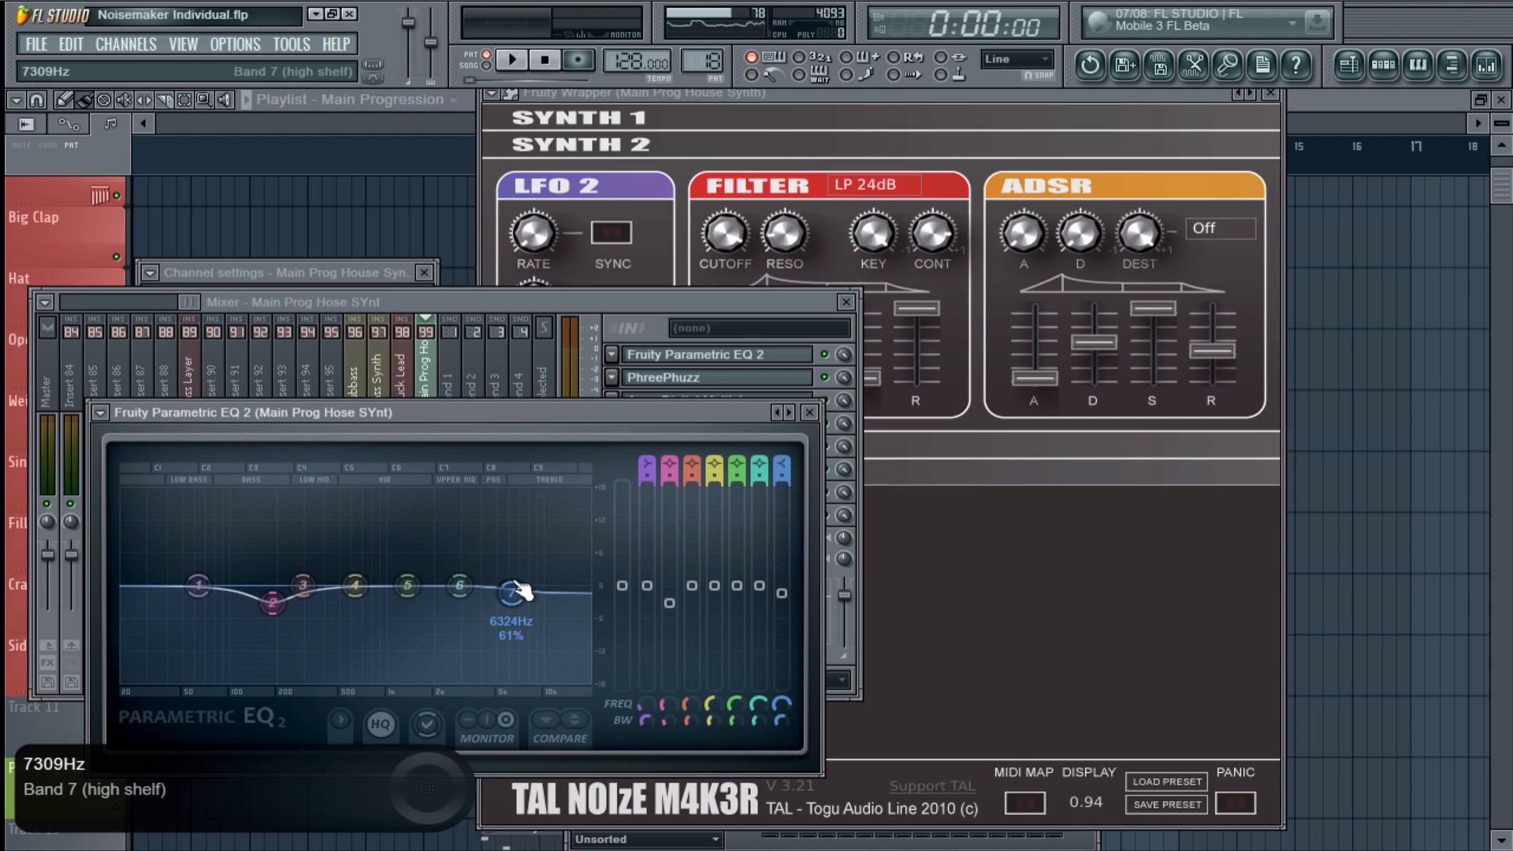
pyautogui.click(809, 413)
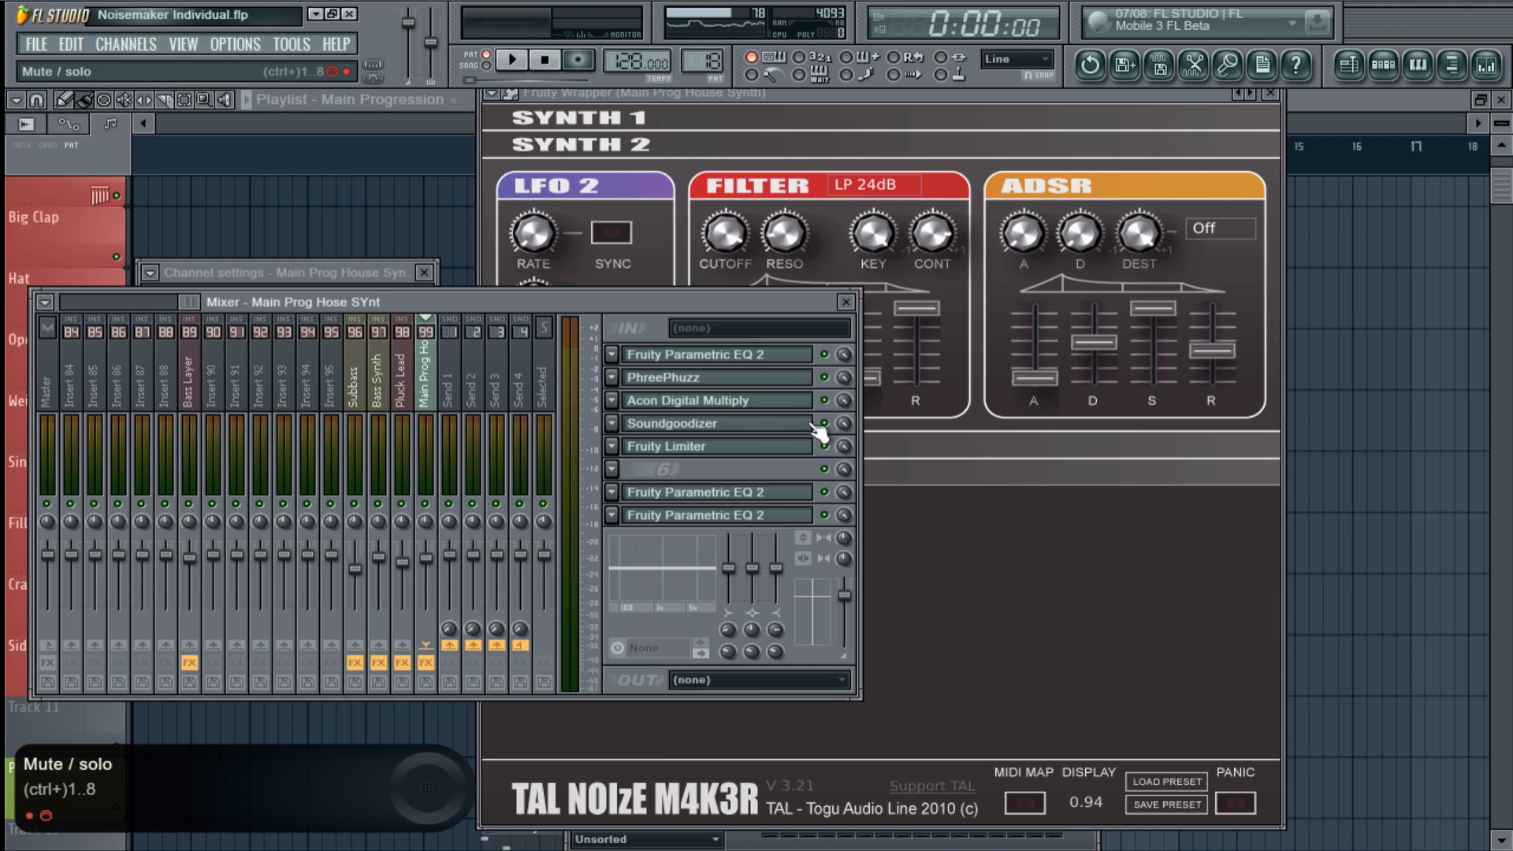
pyautogui.click(770, 515)
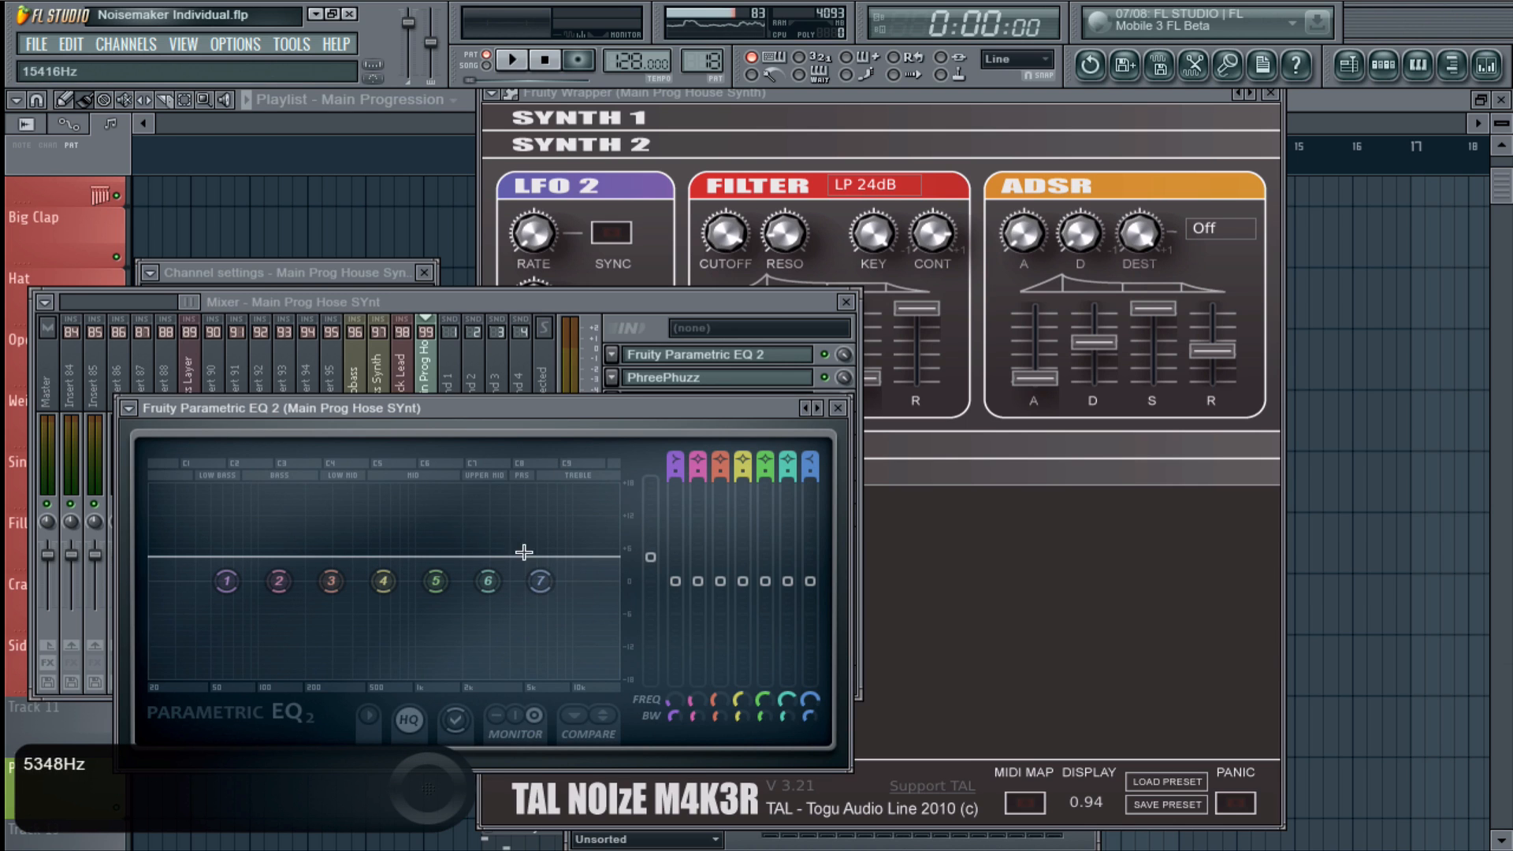
pyautogui.moveTo(650, 557); pyautogui.dragTo(650, 581)
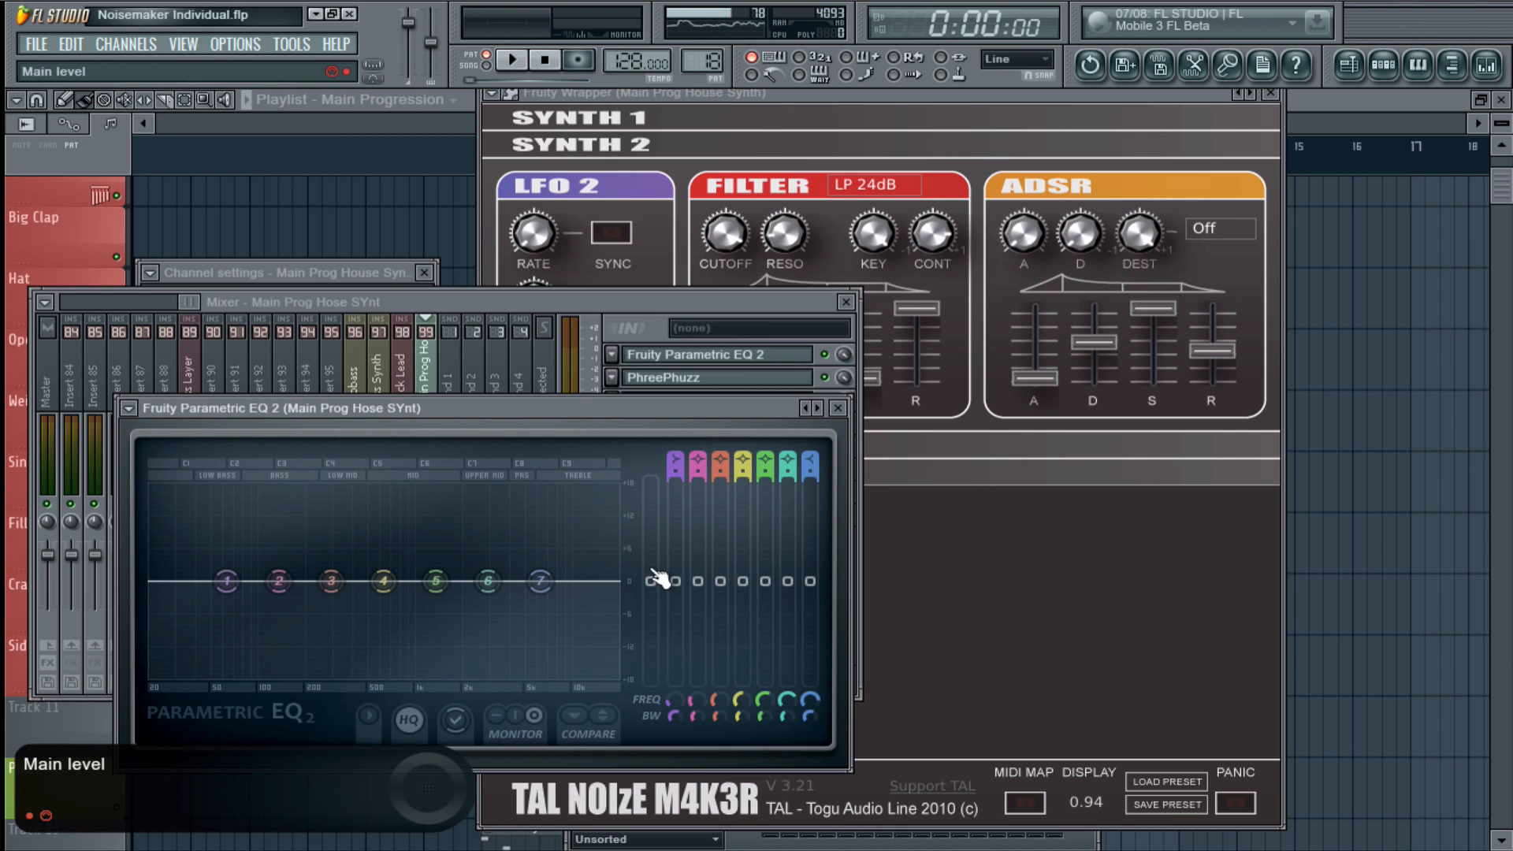
pyautogui.moveTo(650, 580)
pyautogui.mouseDown()
pyautogui.moveTo(650, 549)
pyautogui.moveTo(650, 581)
pyautogui.mouseUp()
pyautogui.press('Escape')
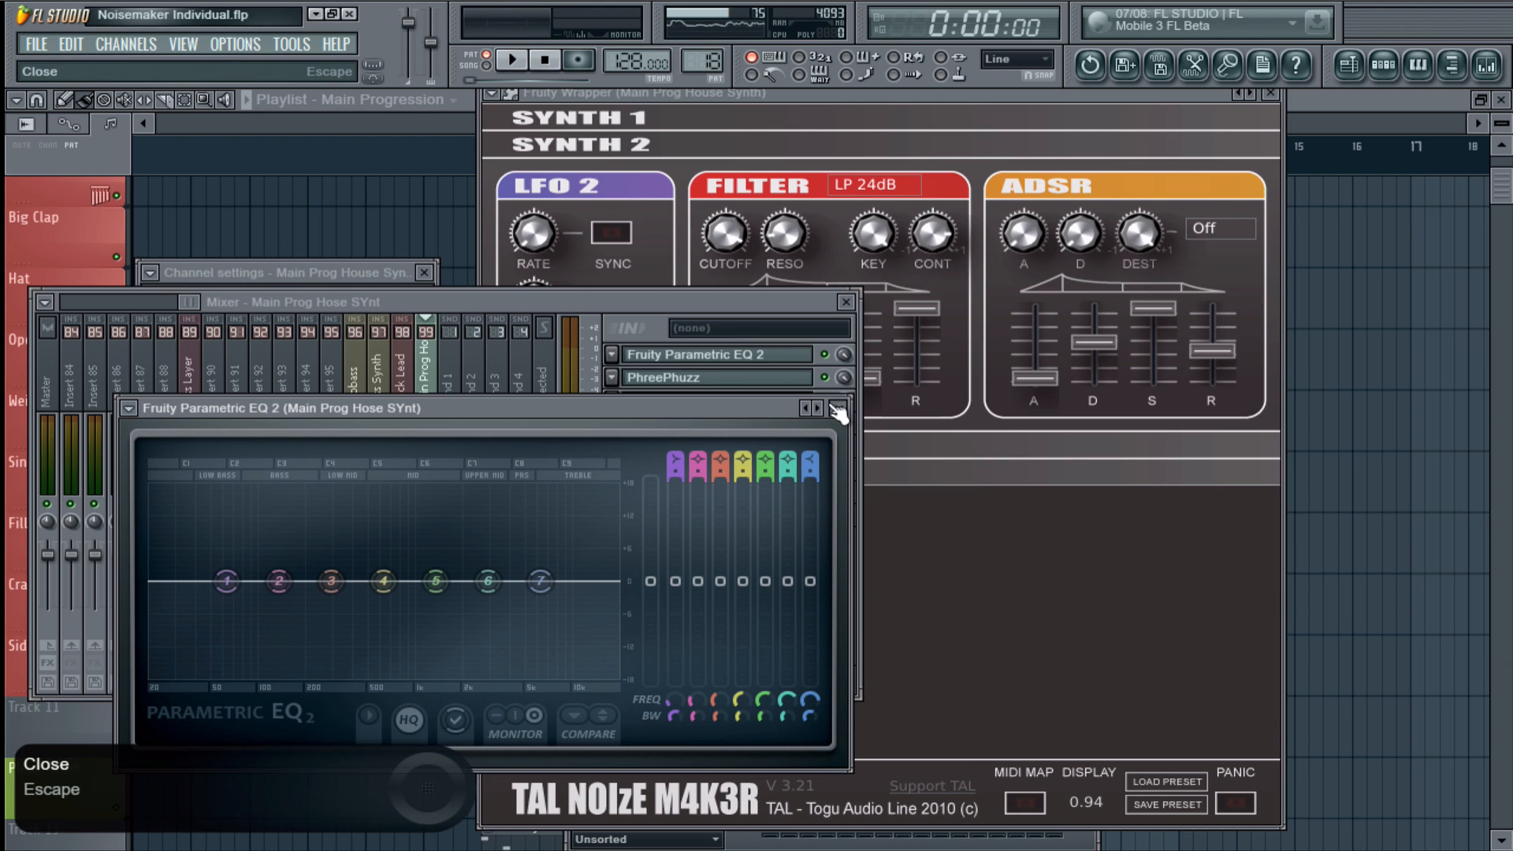
# - Bring the synth window back in front and lower its filter cutoff to 0.00
pyautogui.click(987, 572)
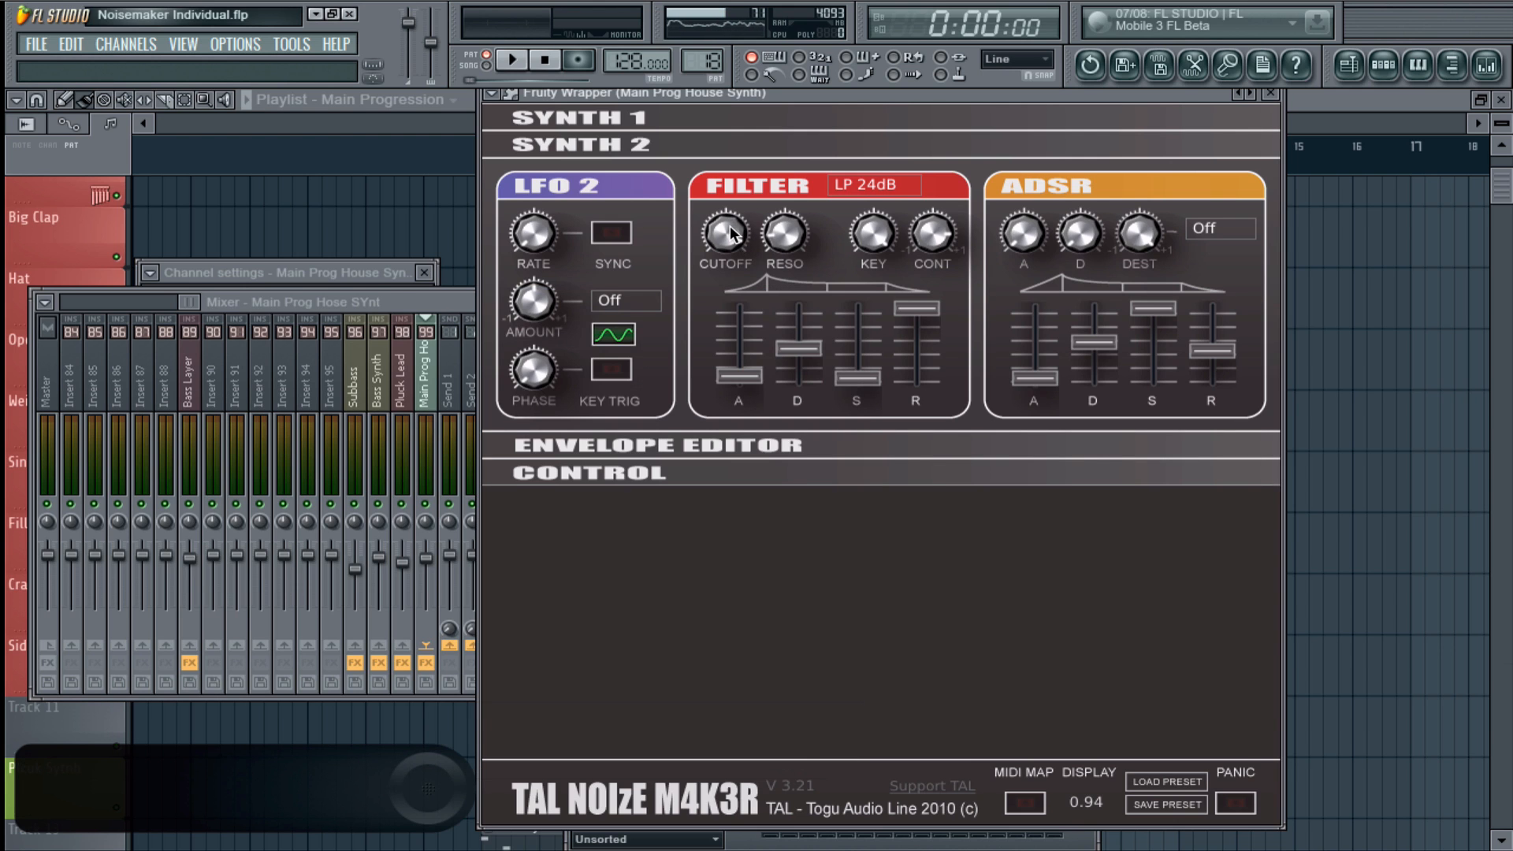
pyautogui.moveTo(728, 225); pyautogui.dragTo(710, 296)
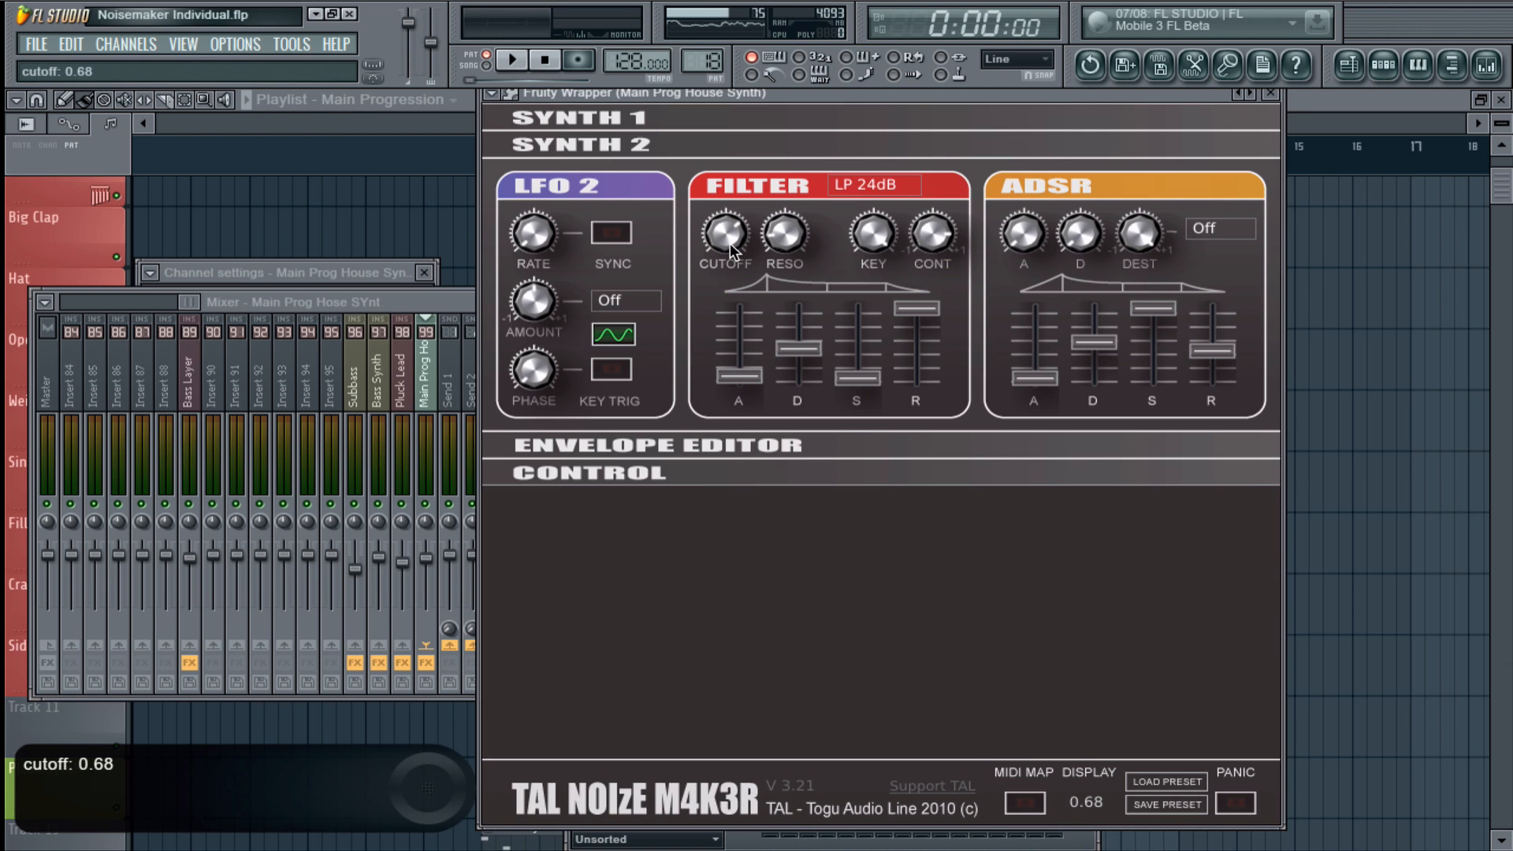
pyautogui.moveTo(730, 243); pyautogui.dragTo(671, 652)
# - Return to the mixer and check the main level of the Parametric EQ 2 in slot 8
pyautogui.click(449, 305)
pyautogui.click(693, 511)
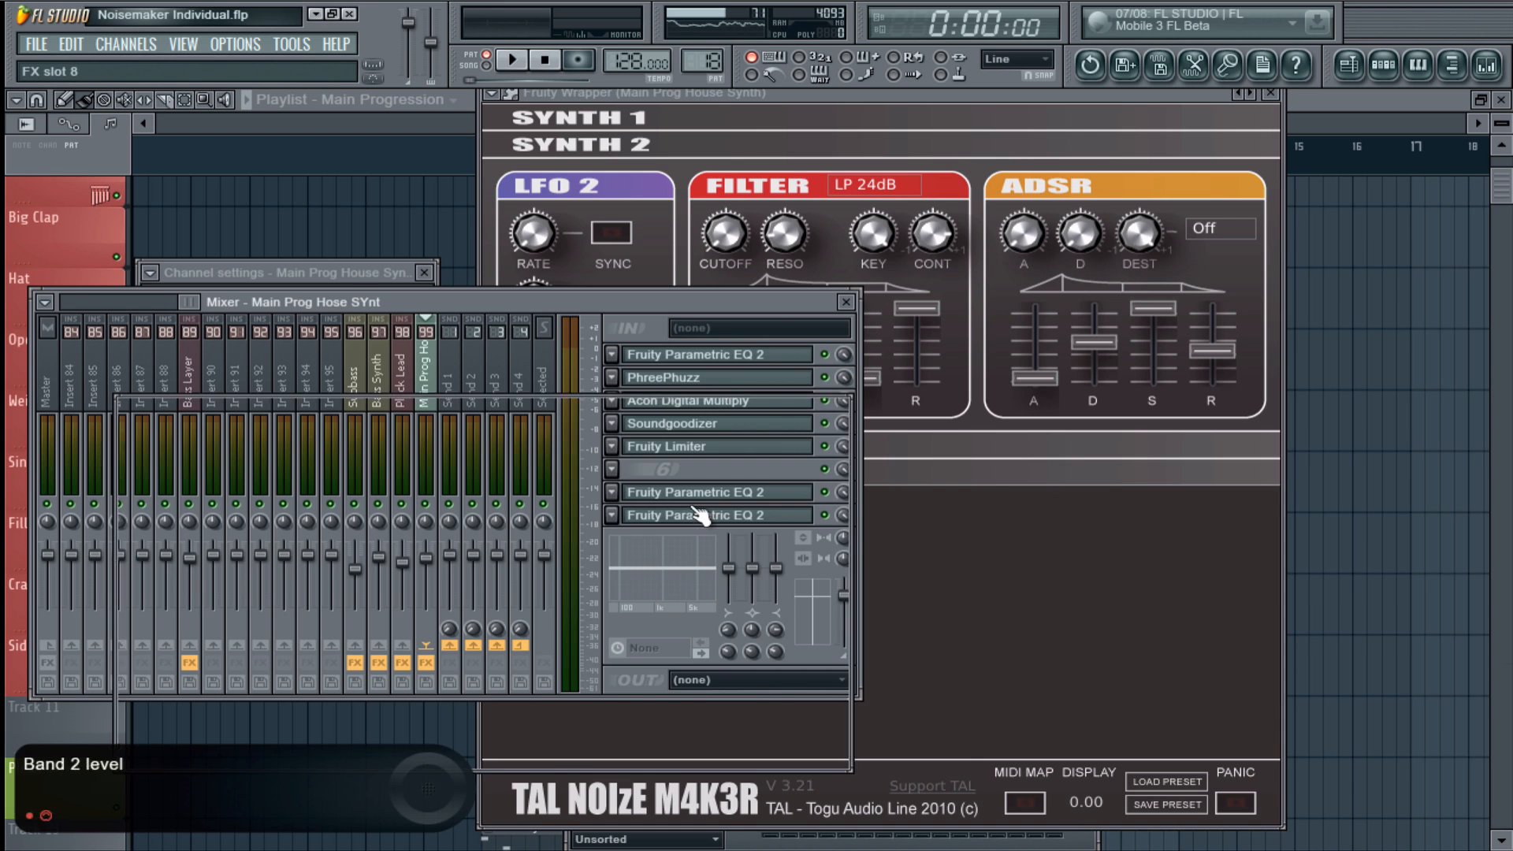
pyautogui.click(838, 408)
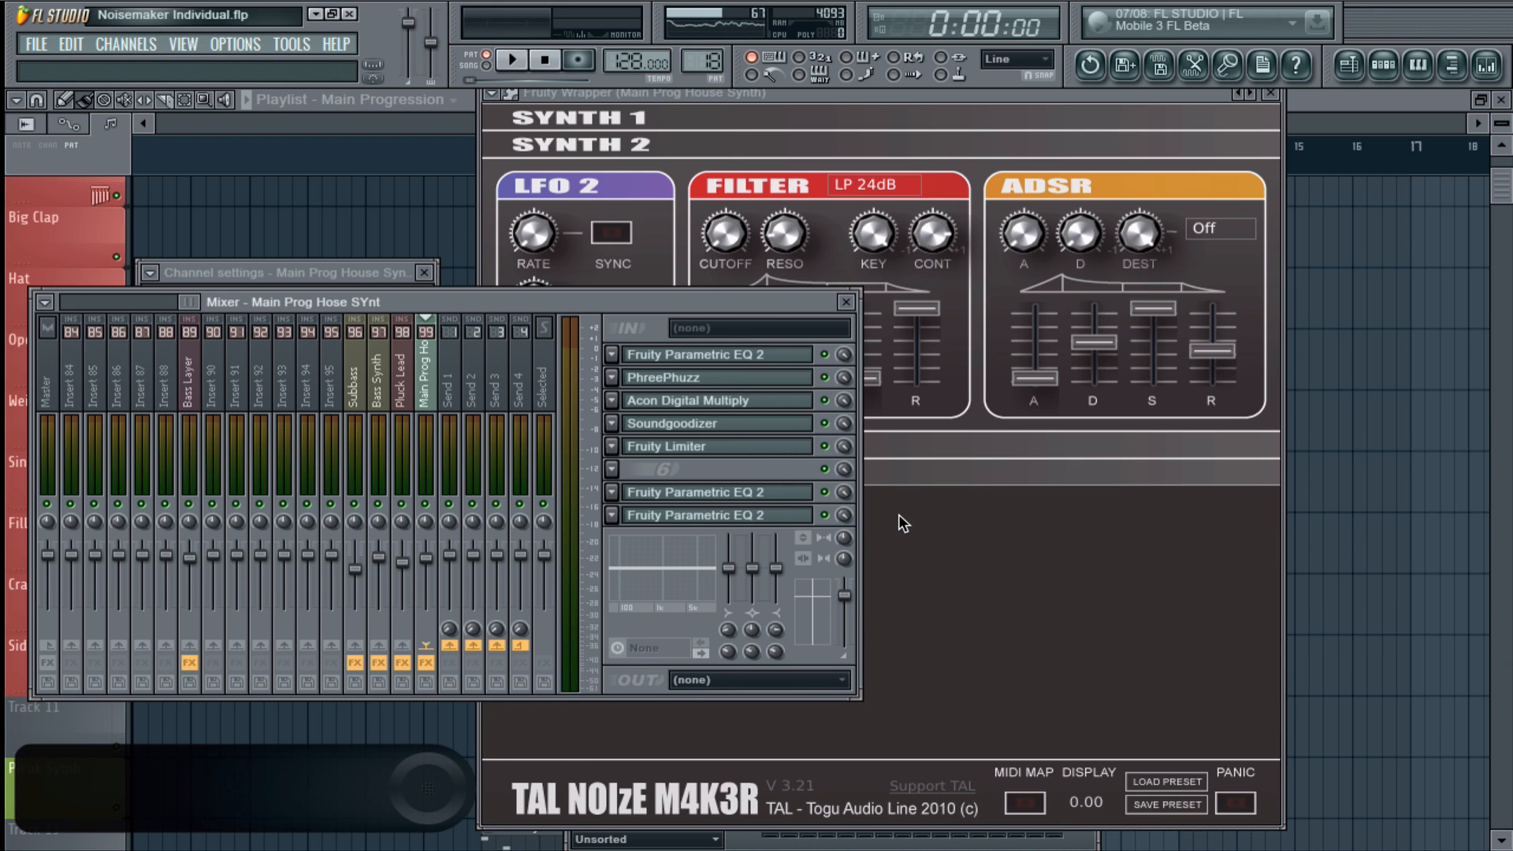
pyautogui.click(796, 516)
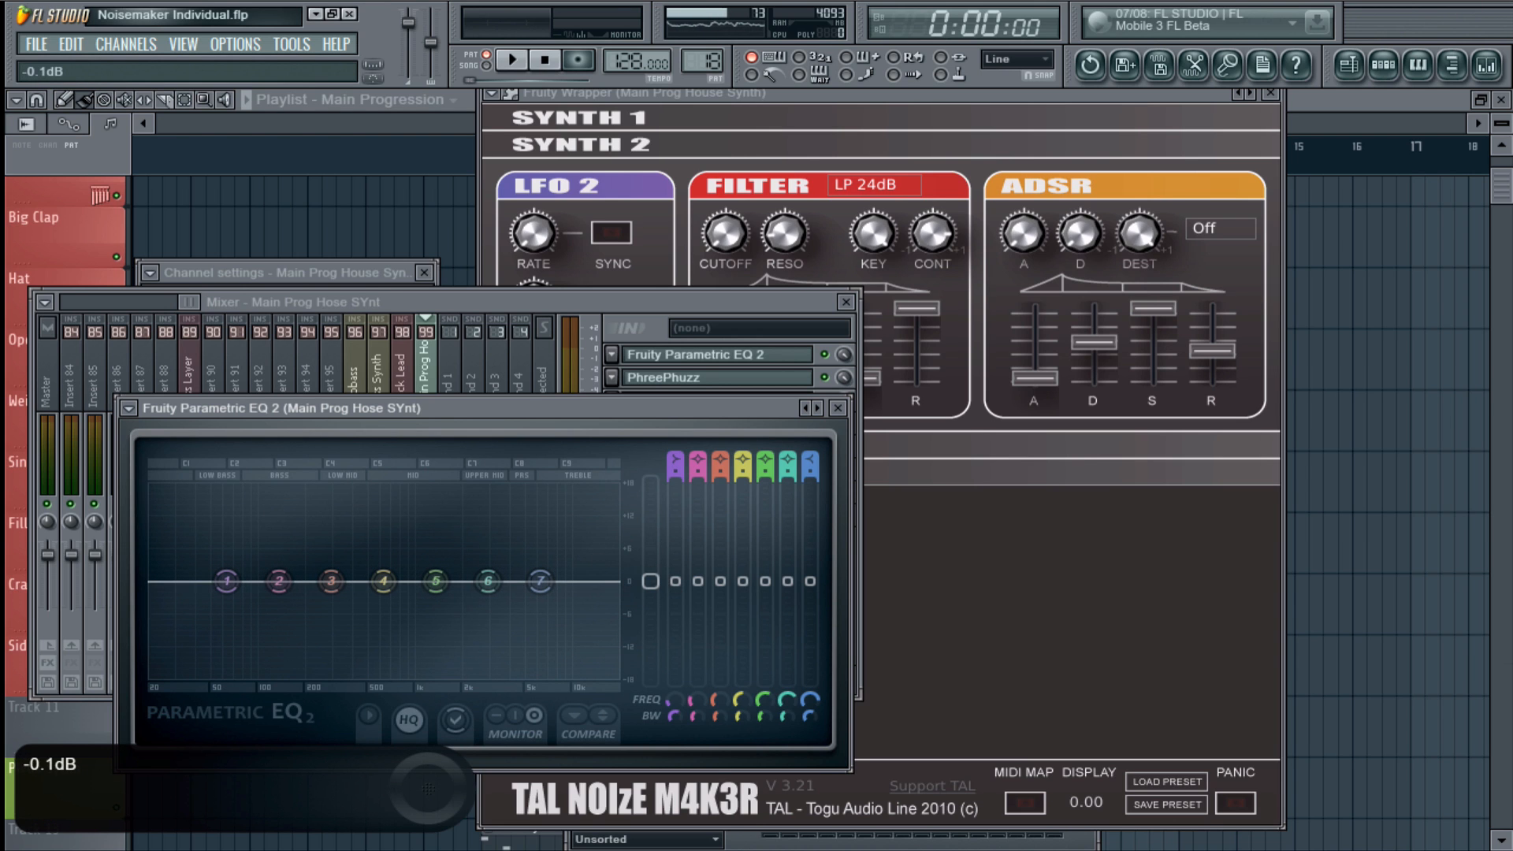
pyautogui.click(838, 408)
# - Collapse the Synth 2 section of the Main Prog House Synth and close its window
pyautogui.click(852, 144)
pyautogui.click(873, 154)
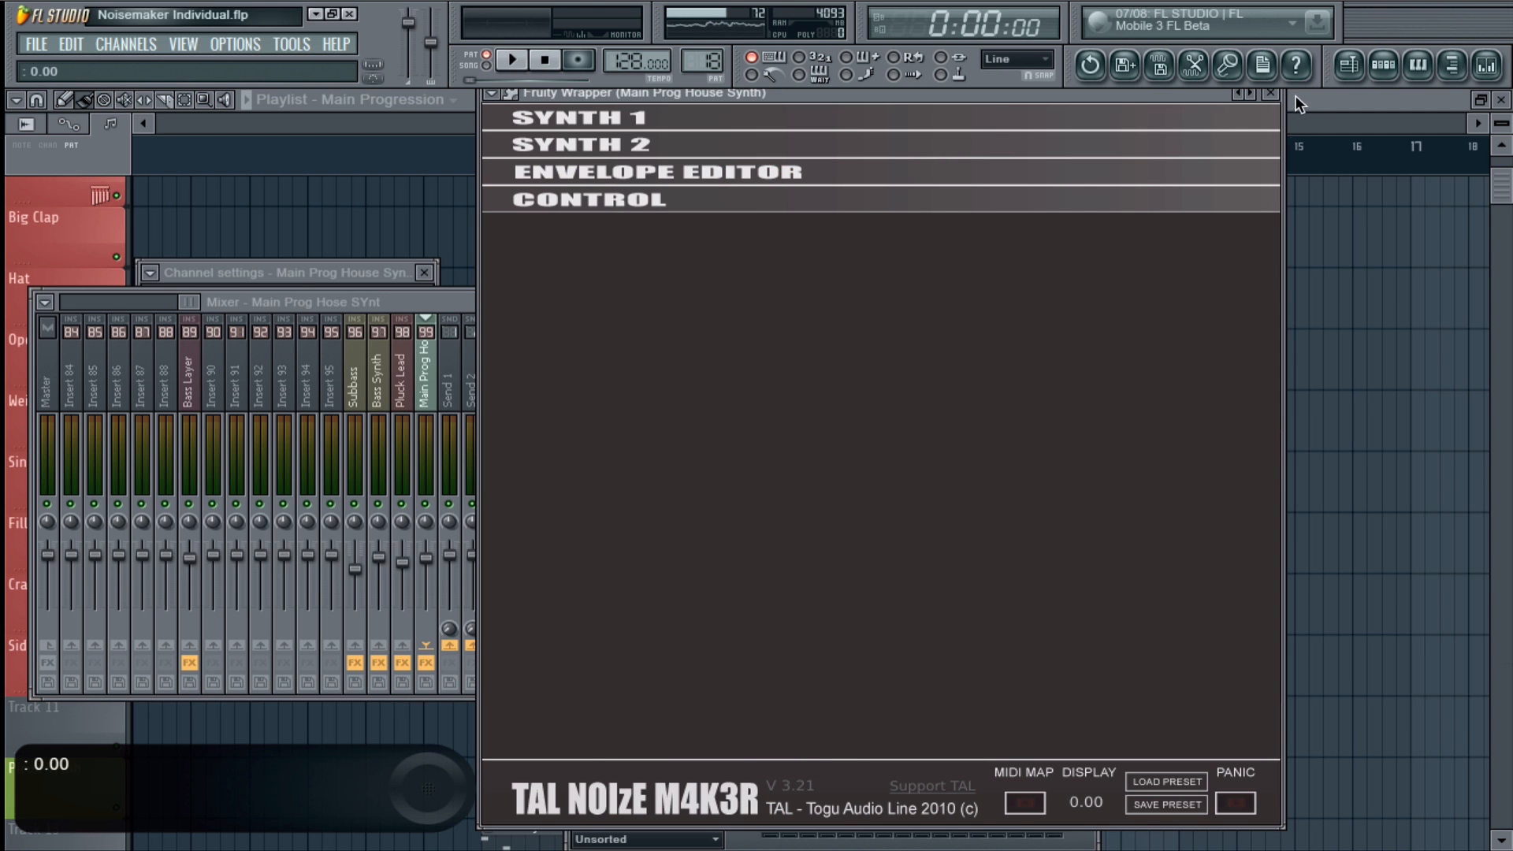
pyautogui.click(1271, 93)
# - Show the step sequencer and switch to the Main Groove pattern
pyautogui.click(1383, 64)
pyautogui.click(821, 107)
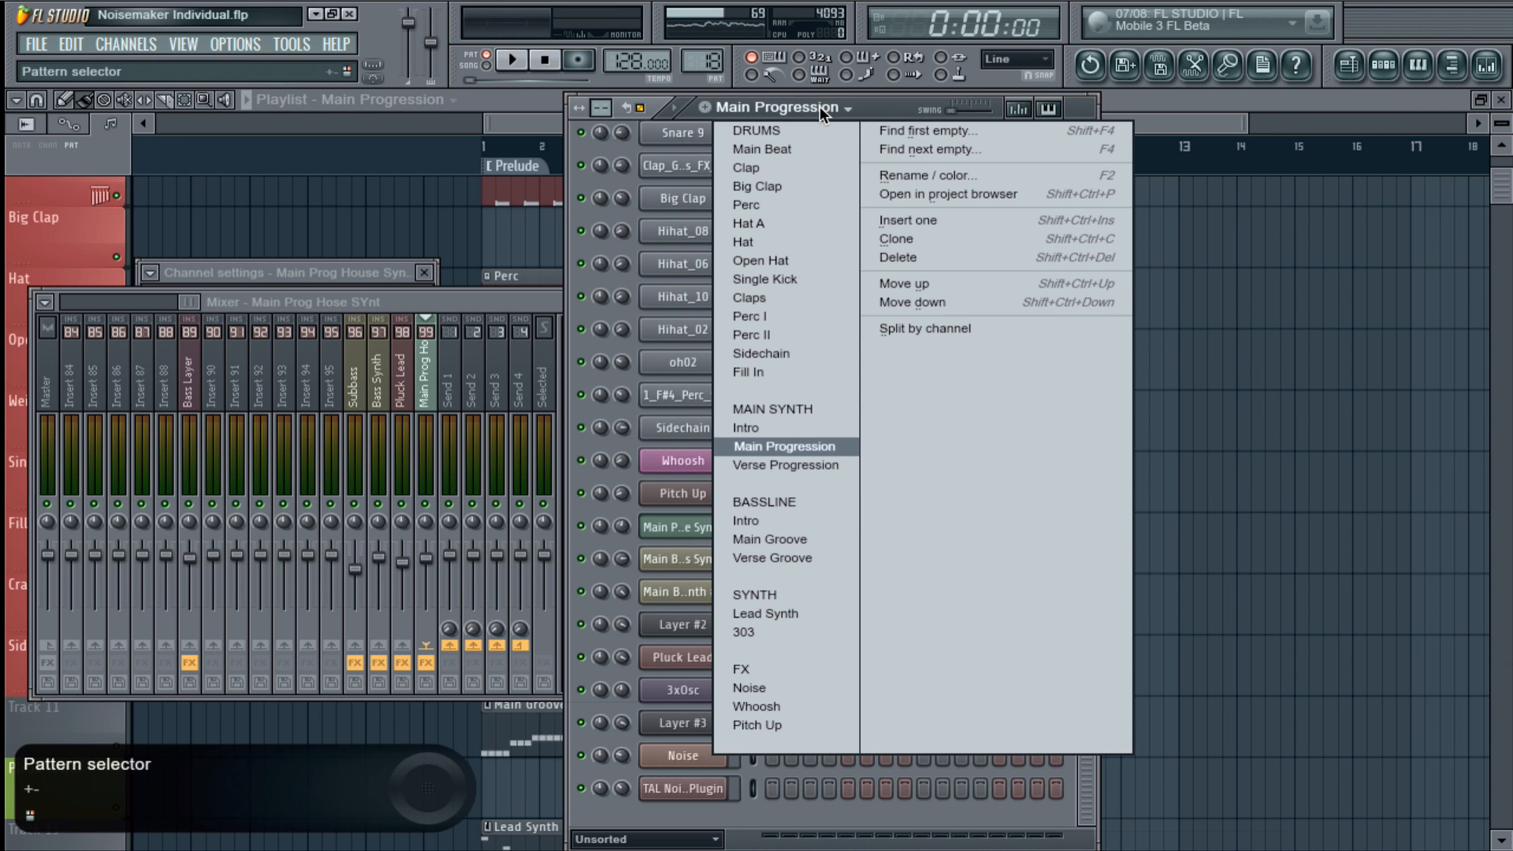
pyautogui.click(788, 533)
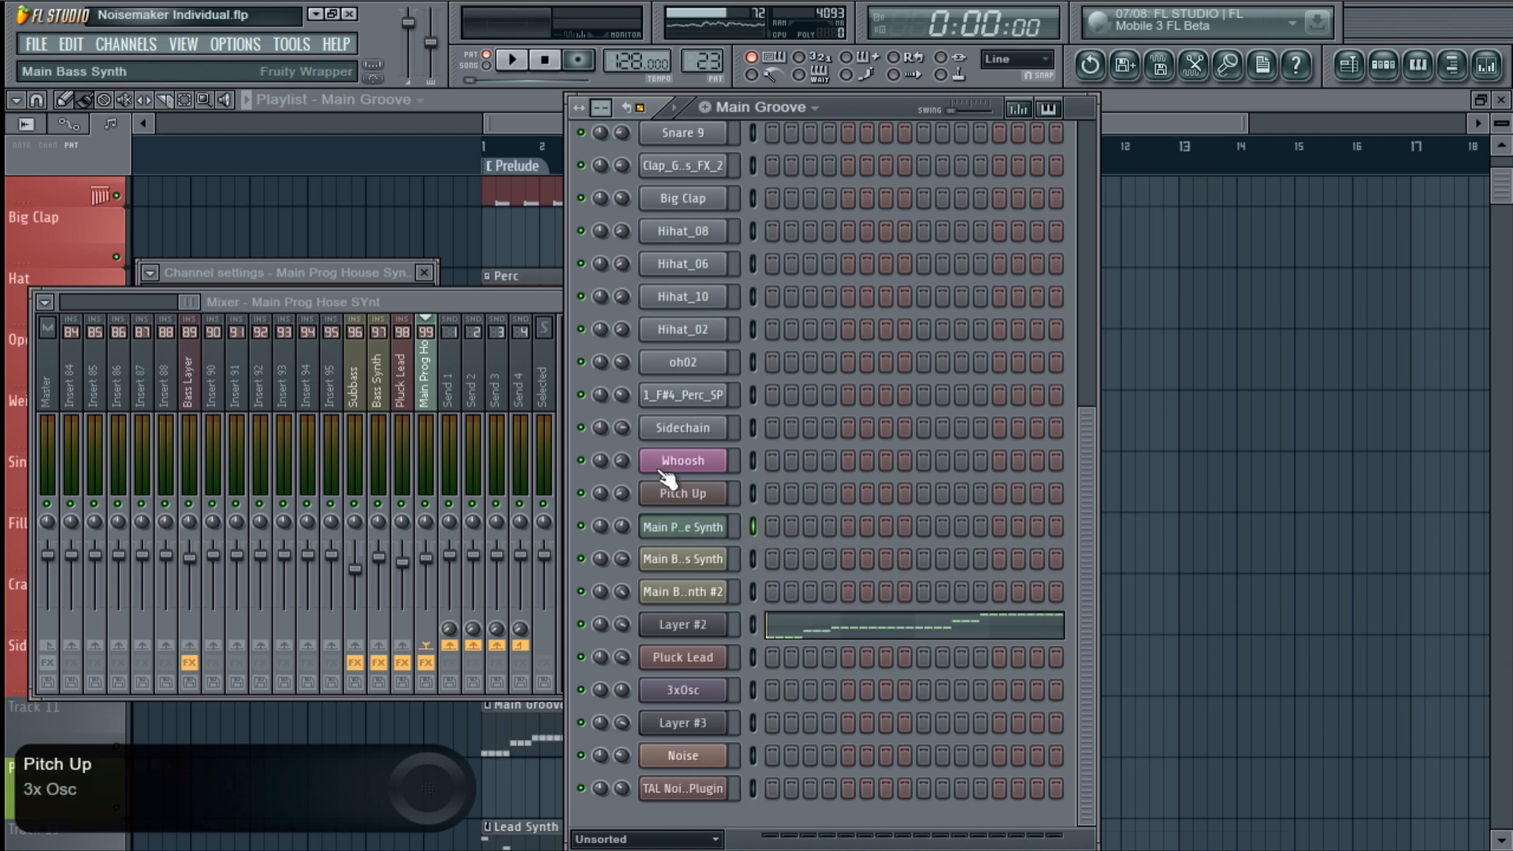
# - Open the Main Bass Synth channel's TAL NoiseMaker in place of the Main Prog House Synth, with its sections collapsed
pyautogui.click(678, 530)
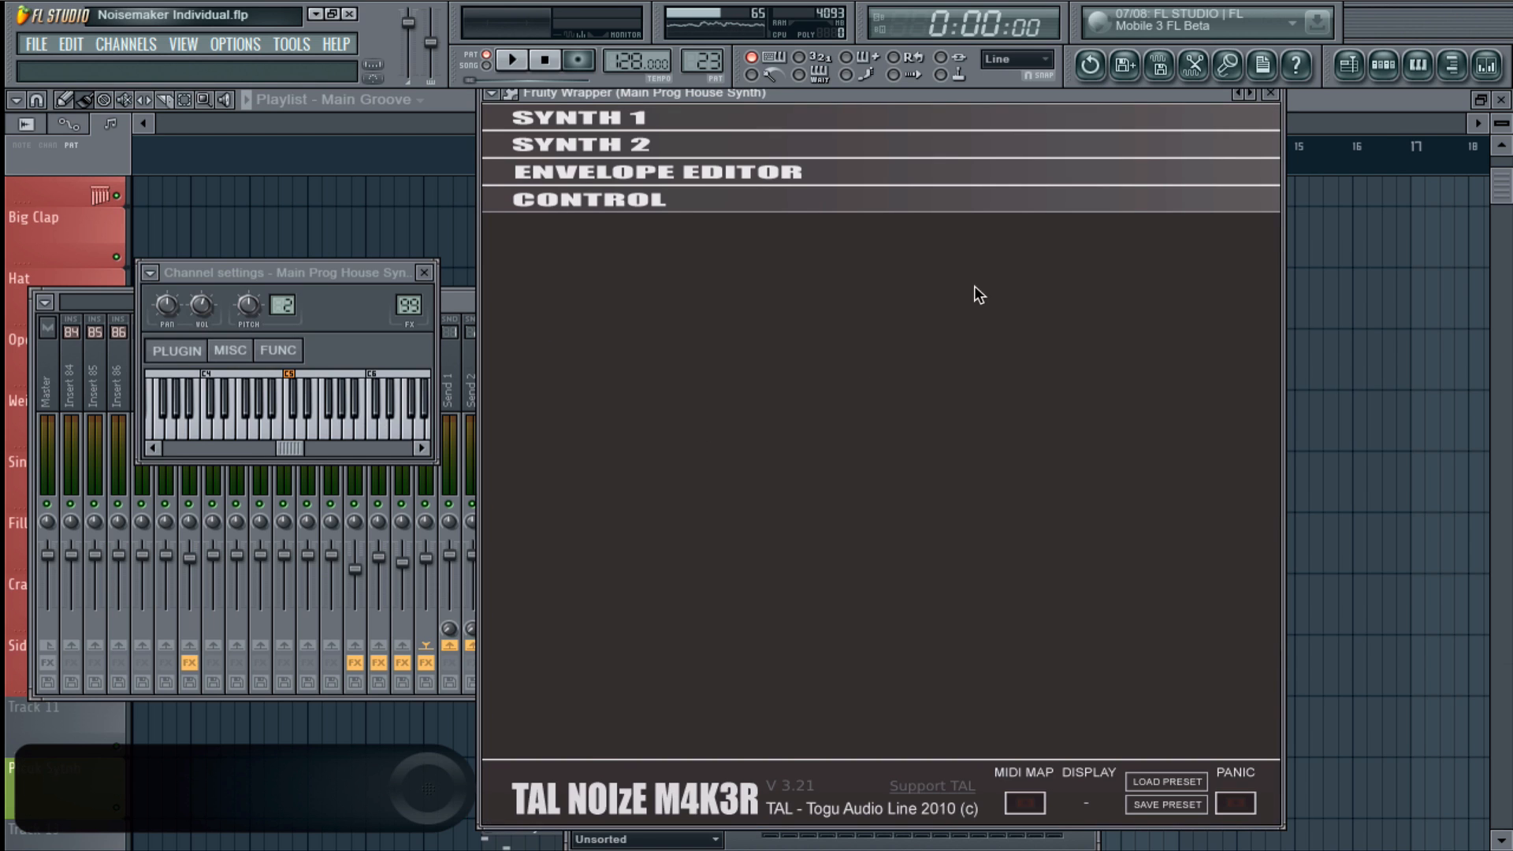
pyautogui.click(1270, 93)
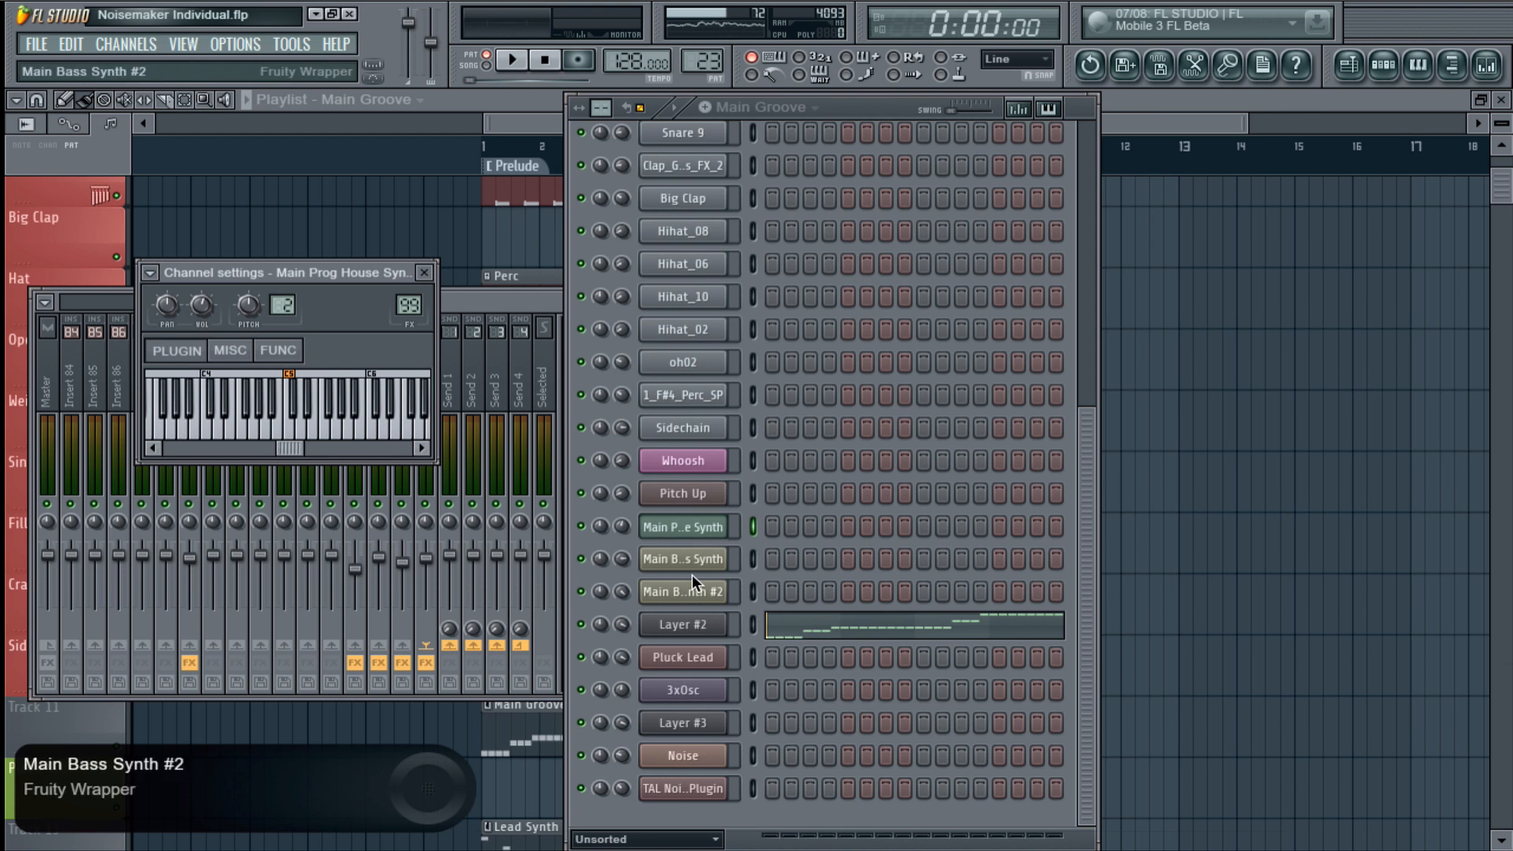
pyautogui.click(696, 561)
pyautogui.click(478, 141)
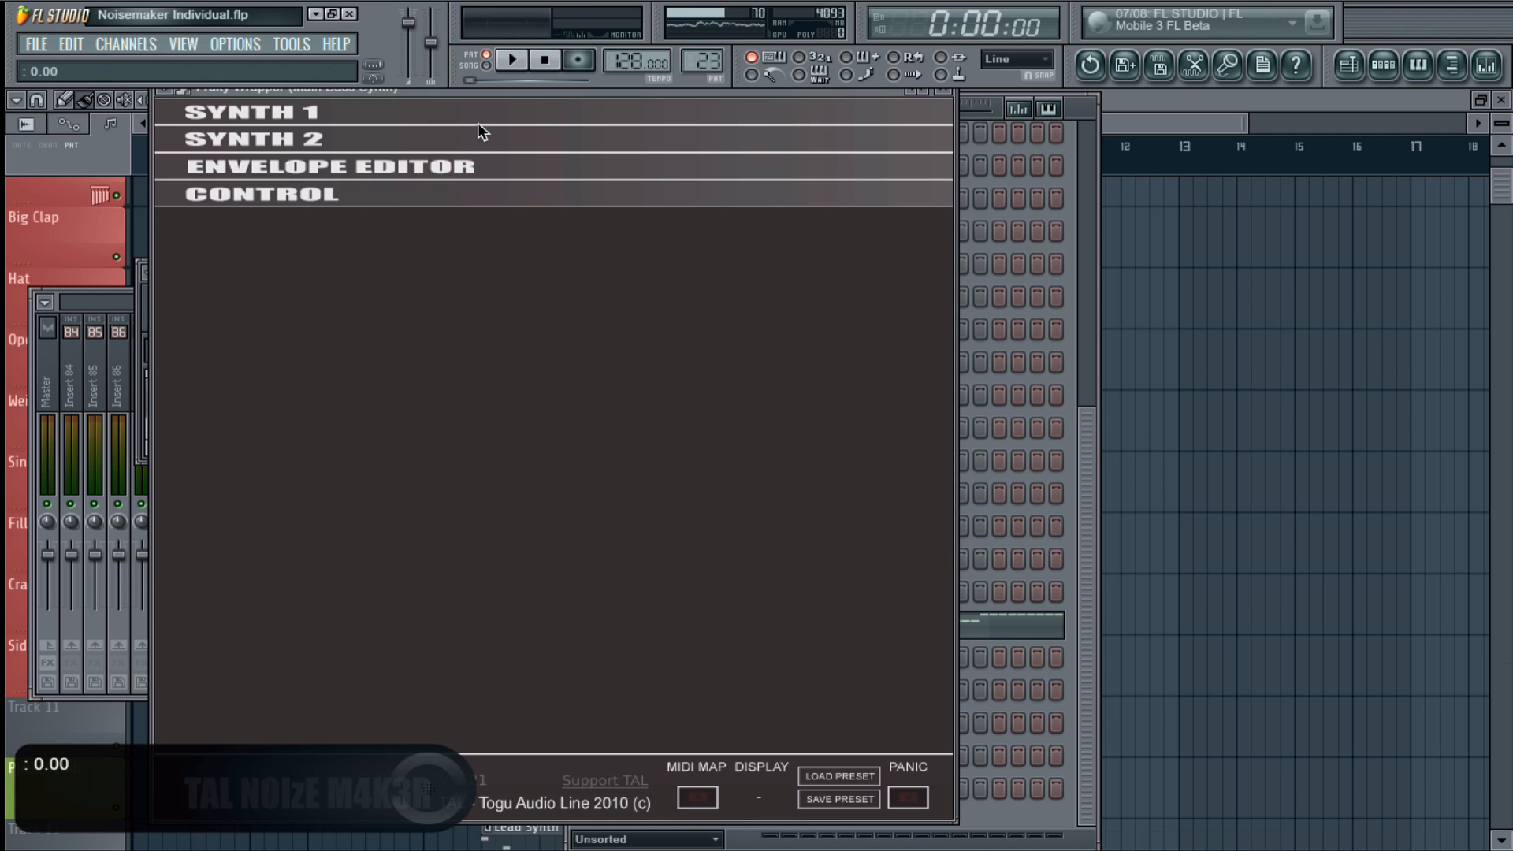
# - Review the Synth 1 and Synth 2 settings of the Main Bass Synth plugin and close its window
pyautogui.click(478, 134)
pyautogui.click(607, 141)
pyautogui.click(593, 111)
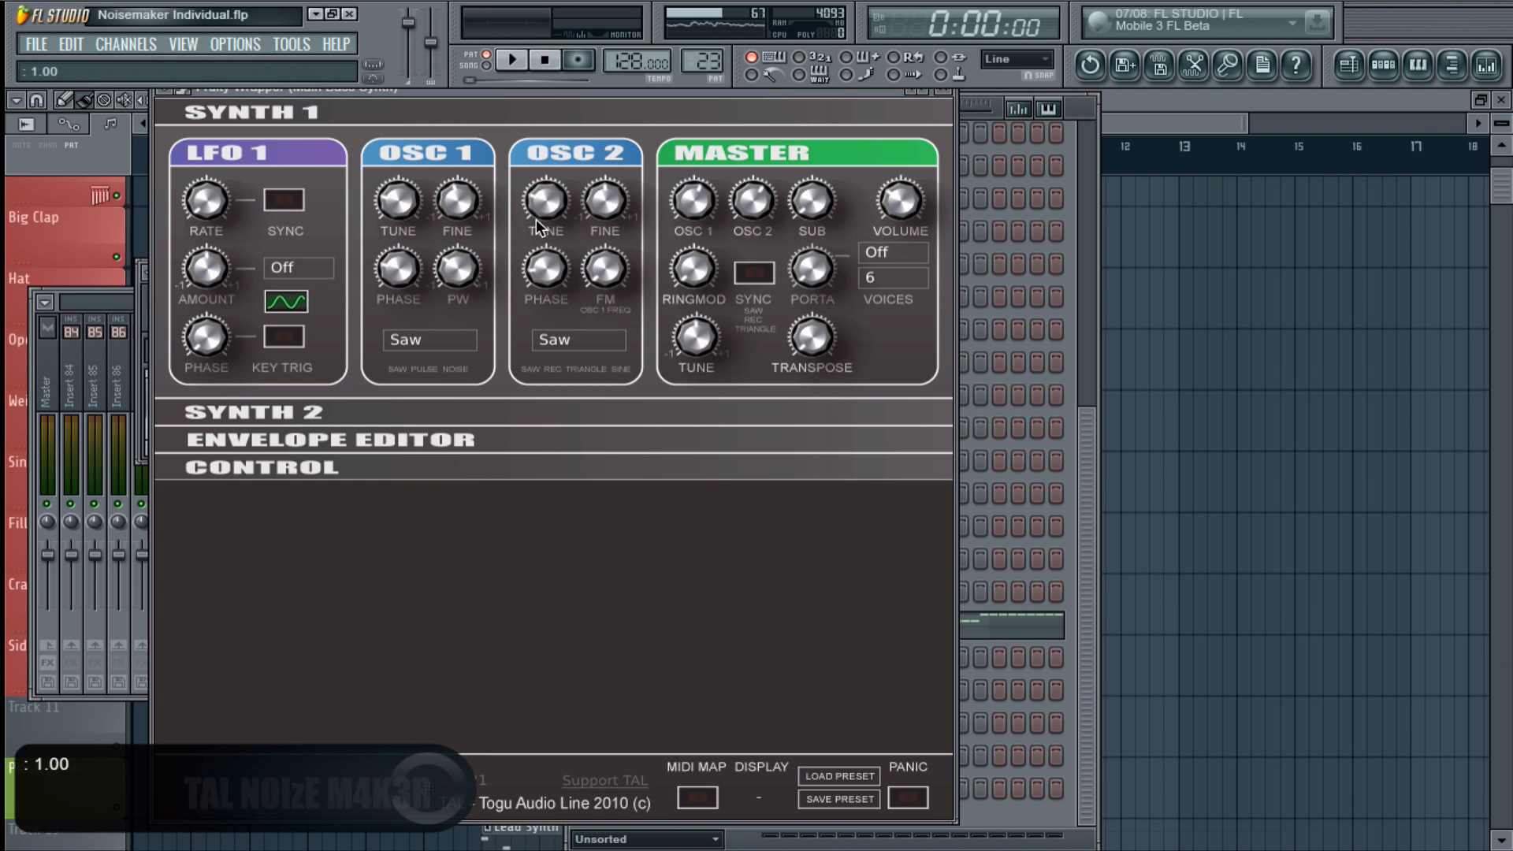
pyautogui.click(571, 118)
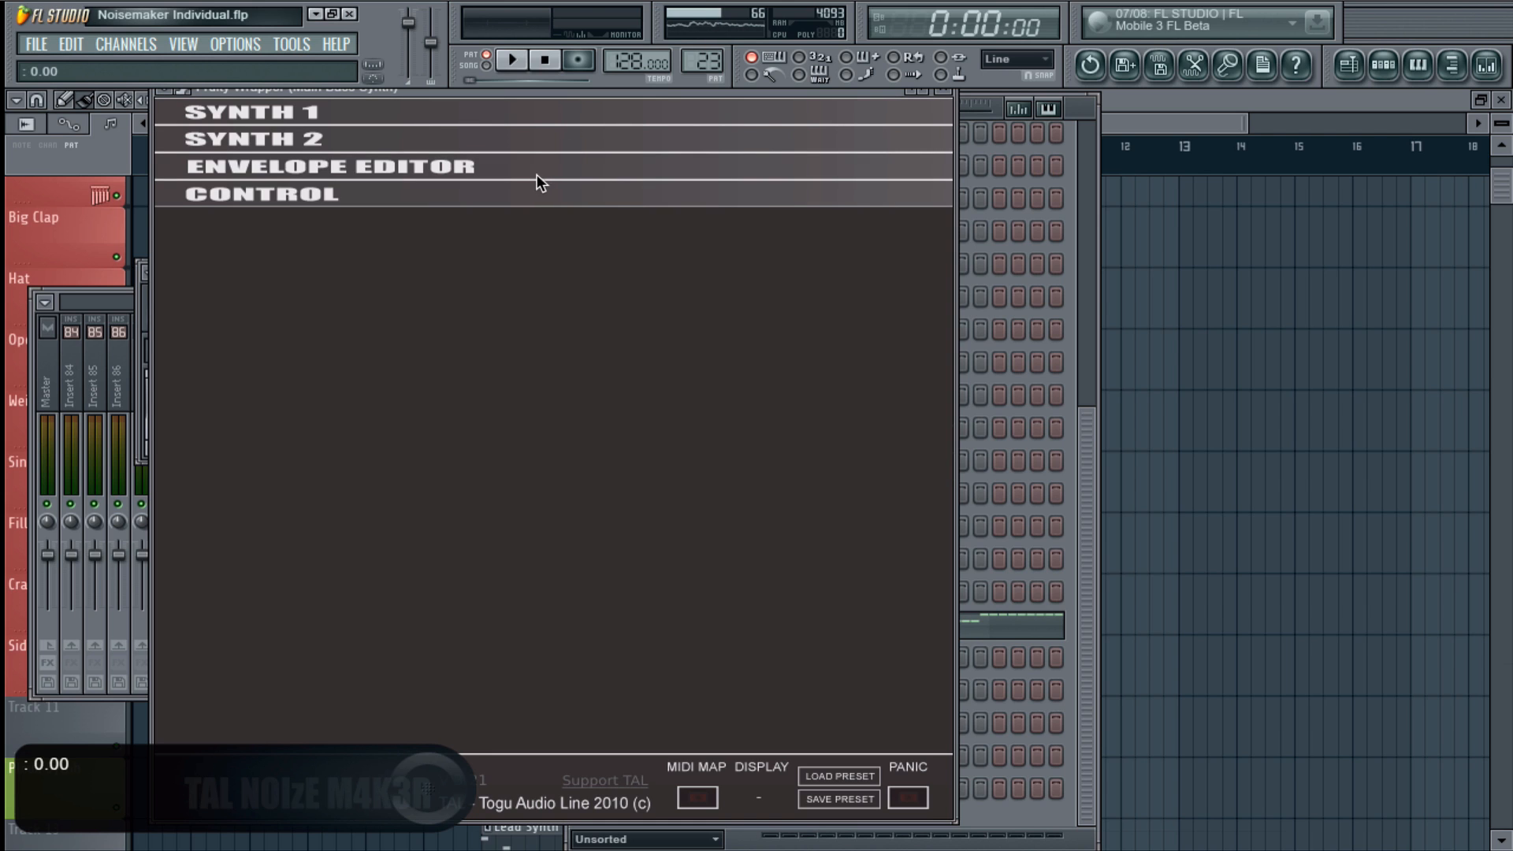
pyautogui.click(504, 135)
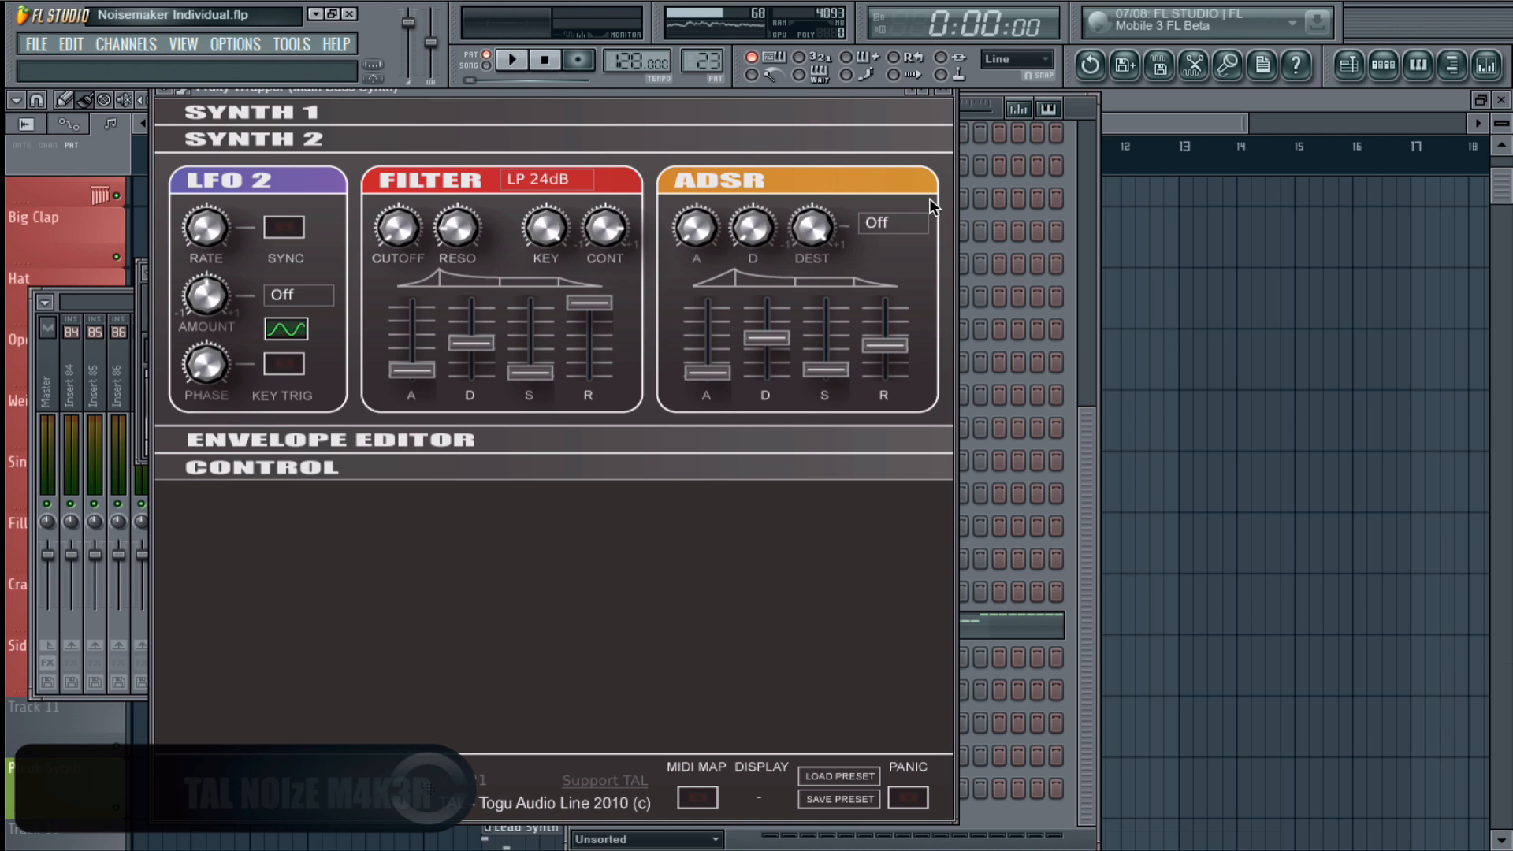
pyautogui.click(942, 93)
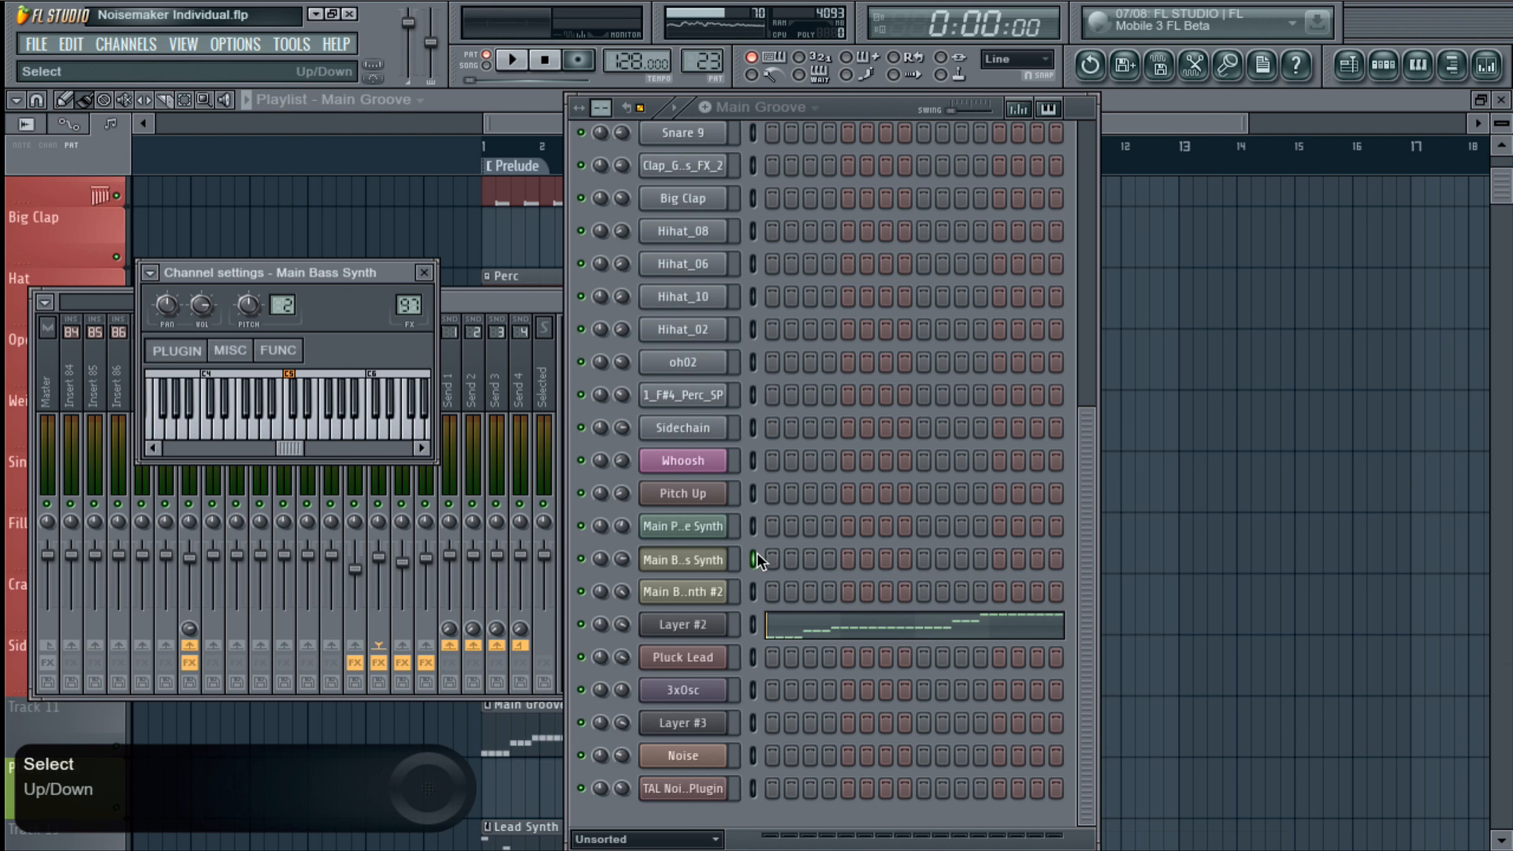
# - View the Main Bass Synth #2 plugin and audition that layer alone with Main Bass Synth muted
pyautogui.click(685, 593)
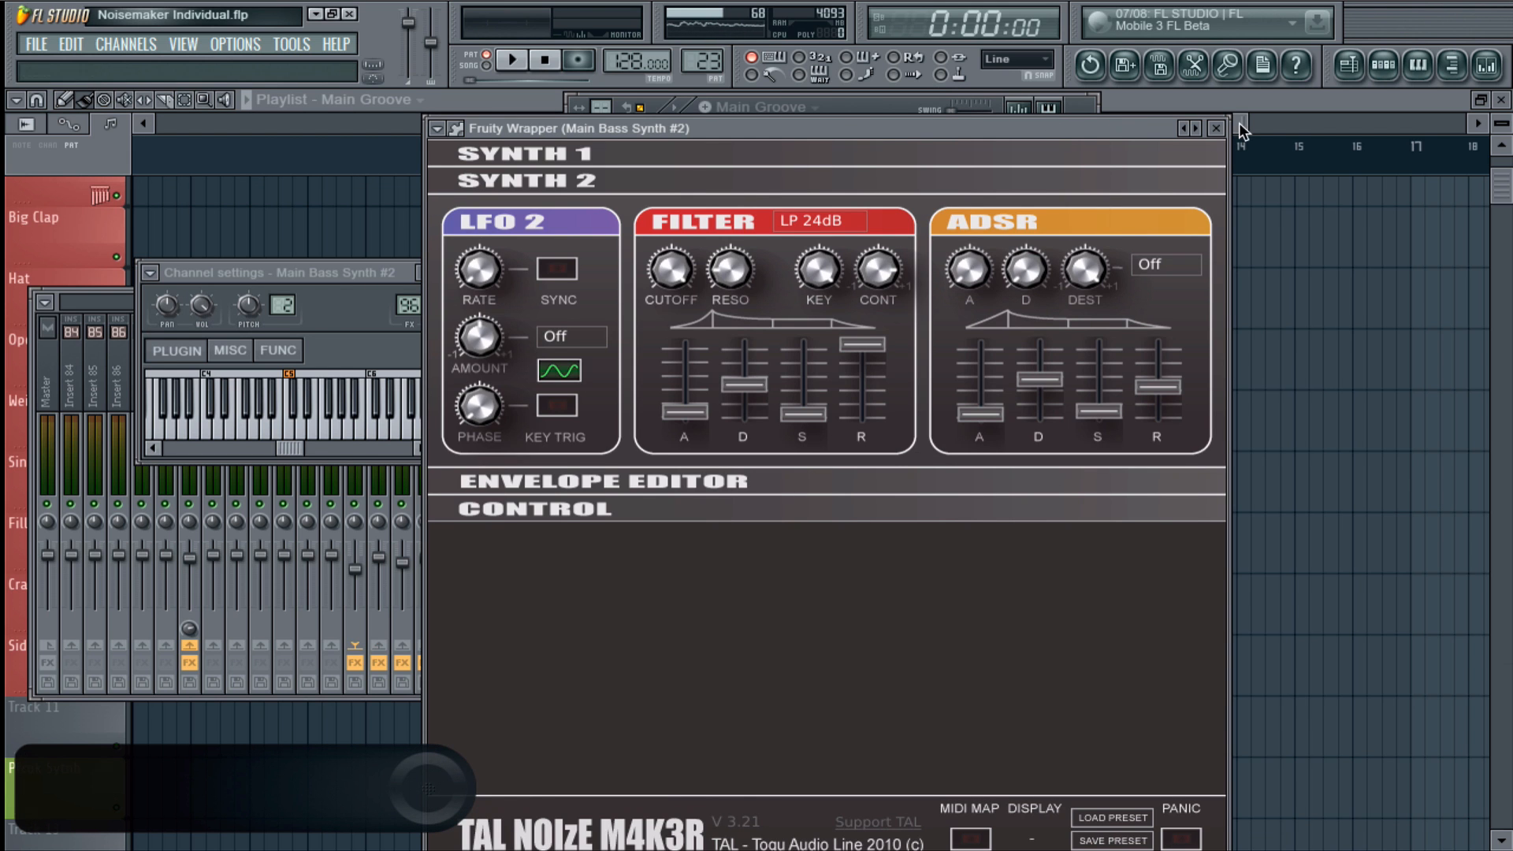
pyautogui.click(840, 107)
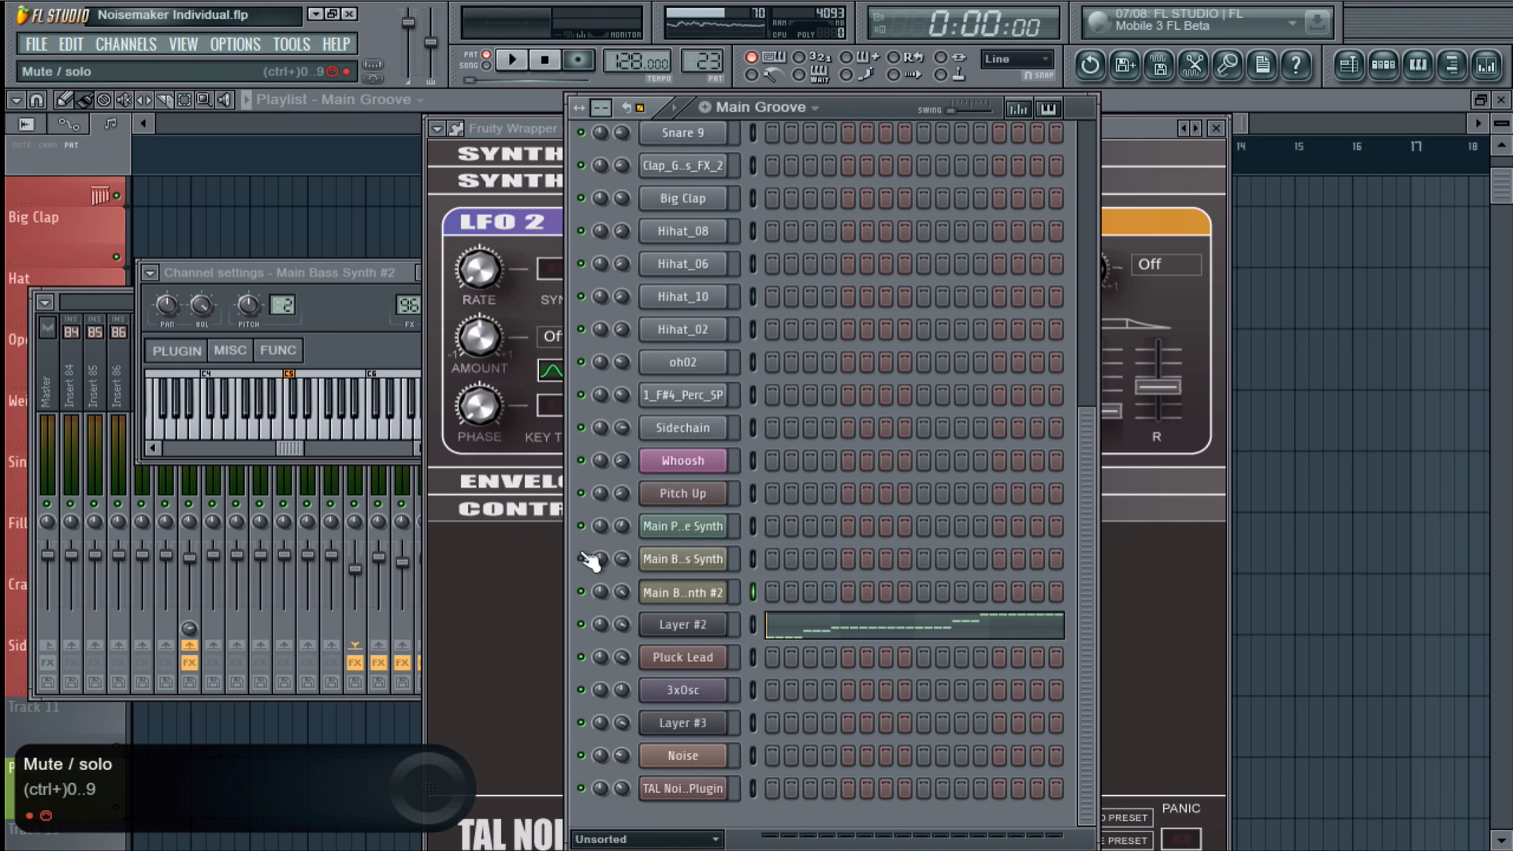
pyautogui.press('space')
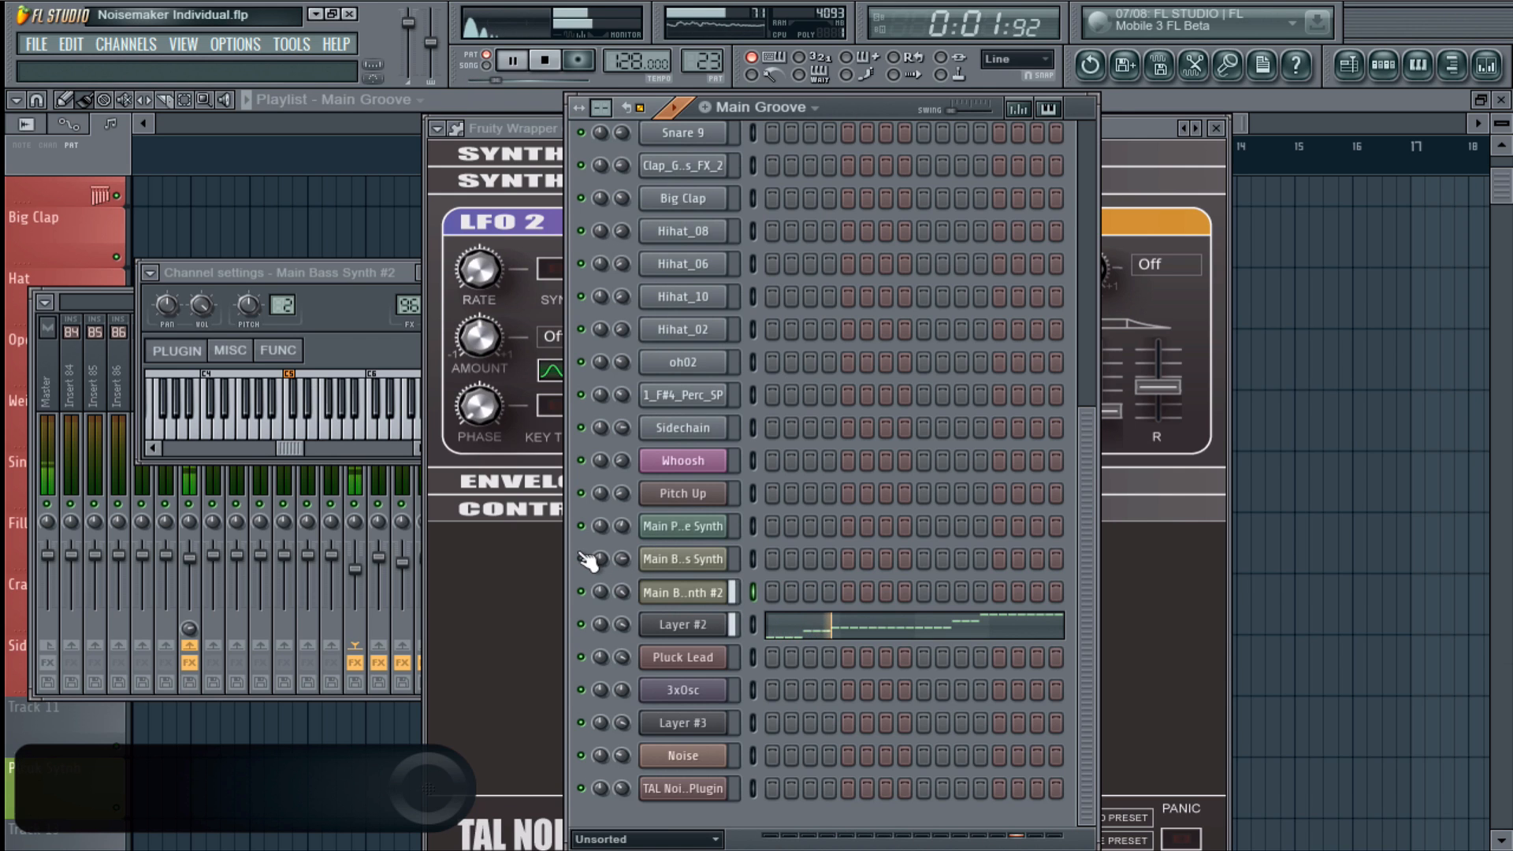
pyautogui.press('space')
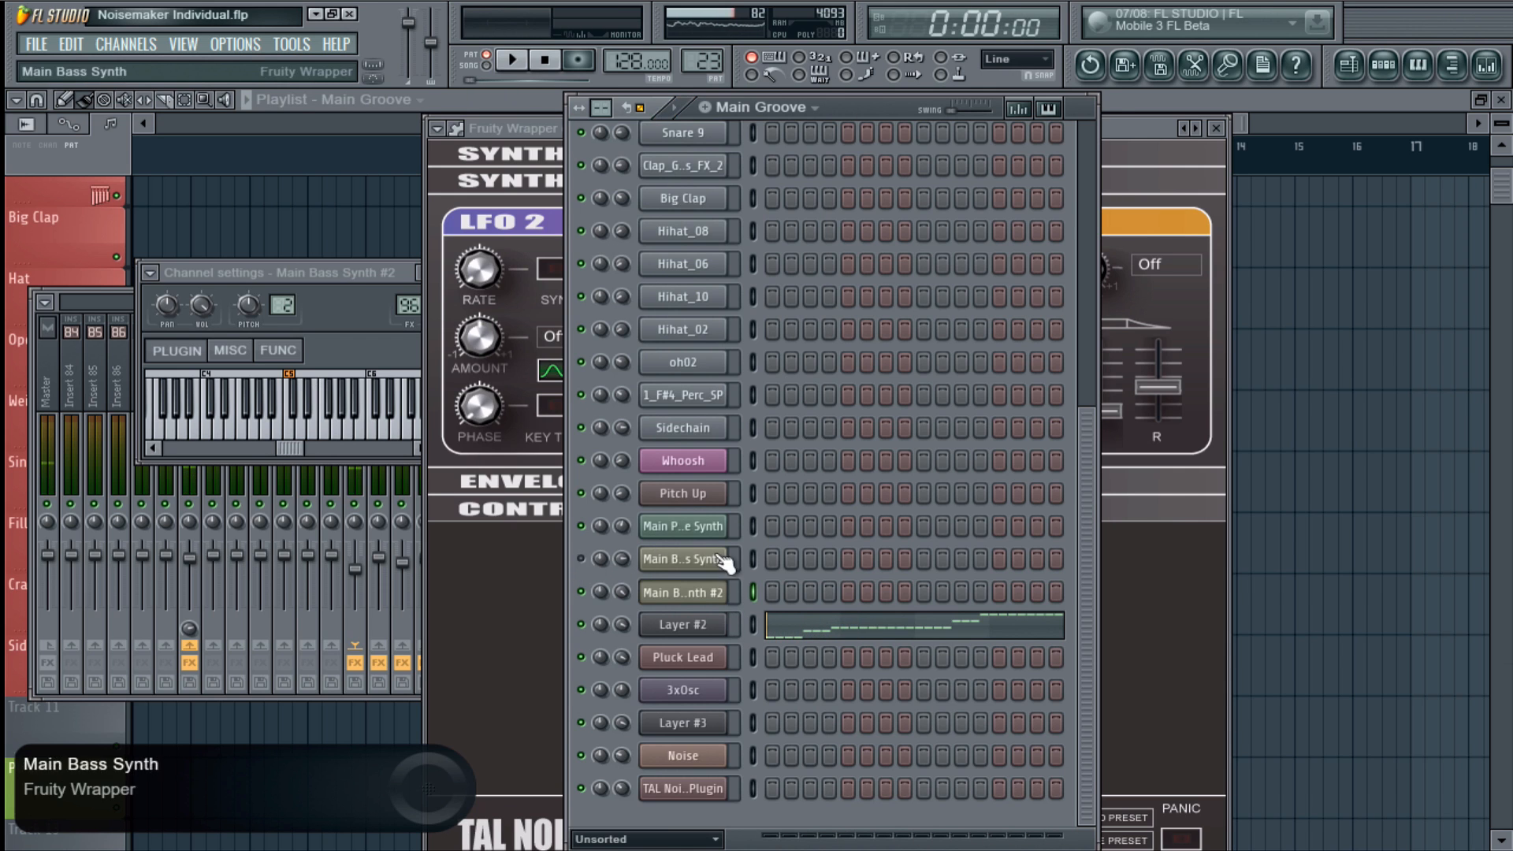
# - Audition Main Bass Synth and Main Bass Synth #2 together, reopen the Main Bass Synth plugin and stop playback
pyautogui.click(654, 555)
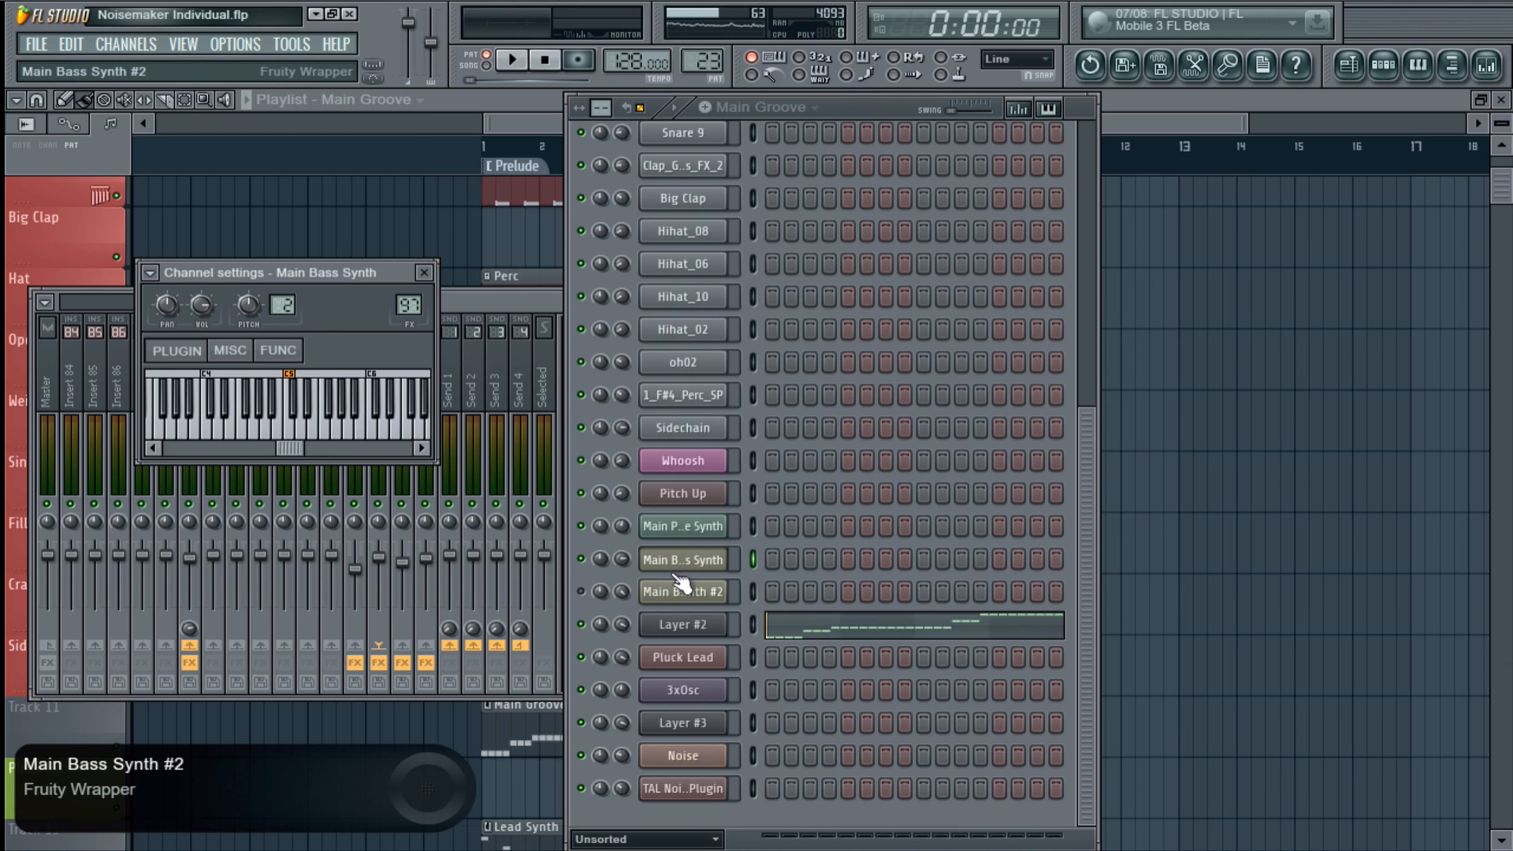
pyautogui.press('space')
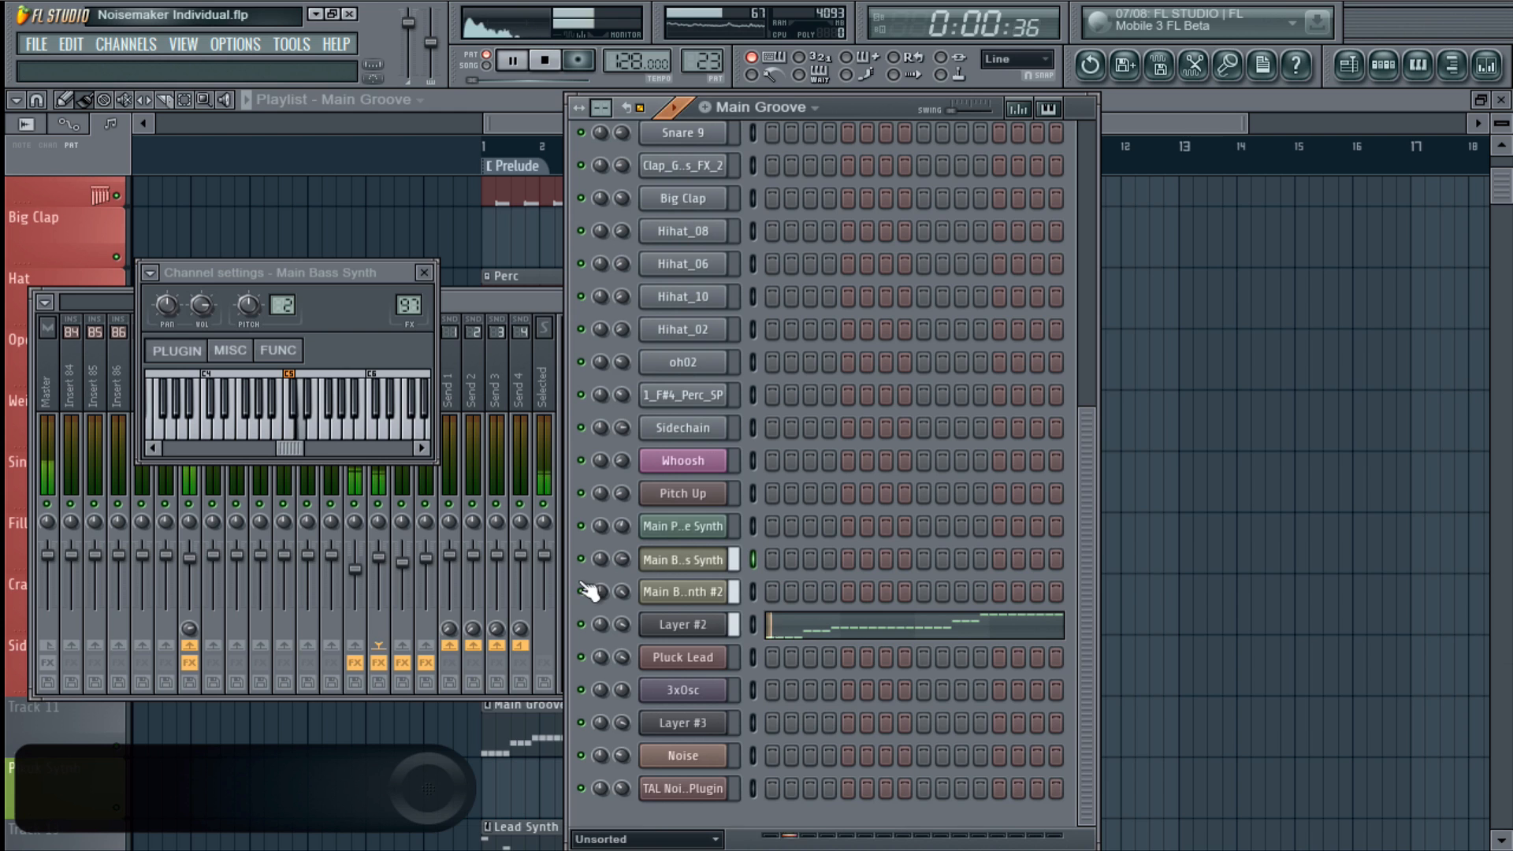
pyautogui.click(664, 560)
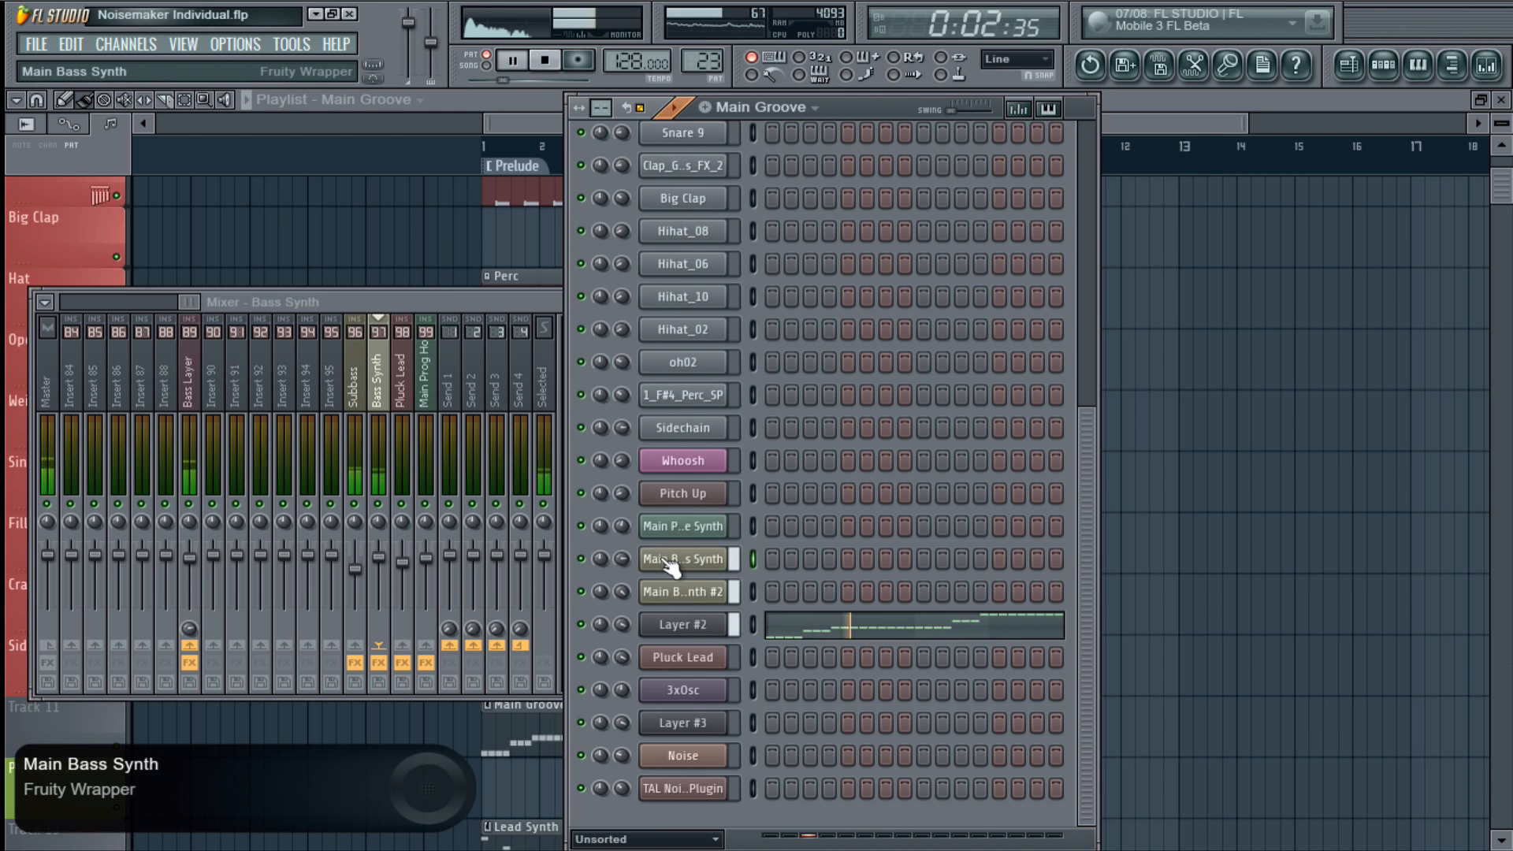
pyautogui.click(665, 560)
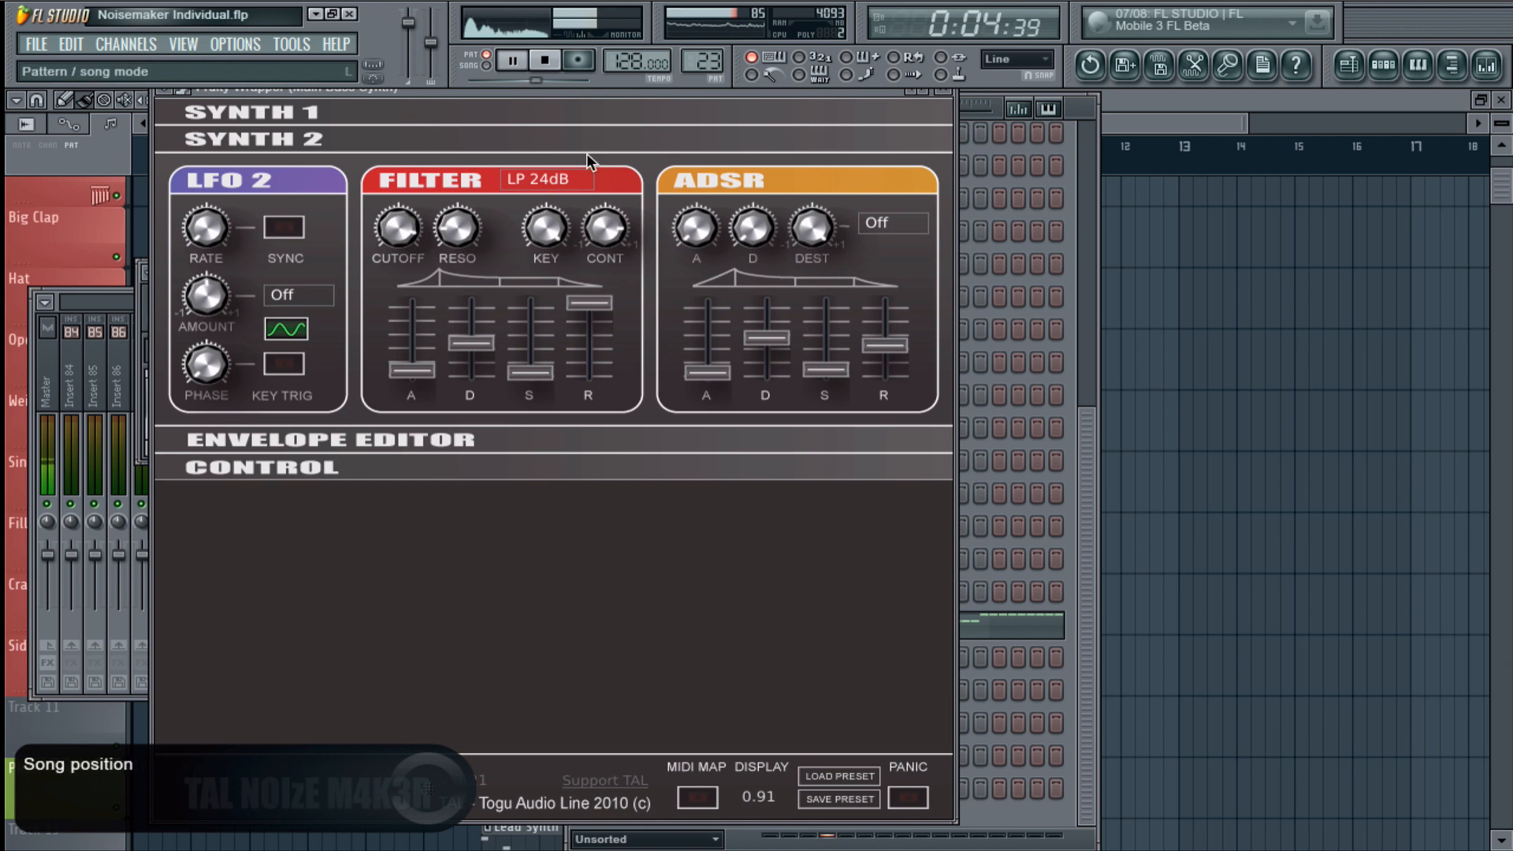
pyautogui.press('space')
# - Show the Synth 1 settings alongside Synth 2 in Main Bass Synth, then close the plugin
pyautogui.click(941, 79)
pyautogui.click(940, 79)
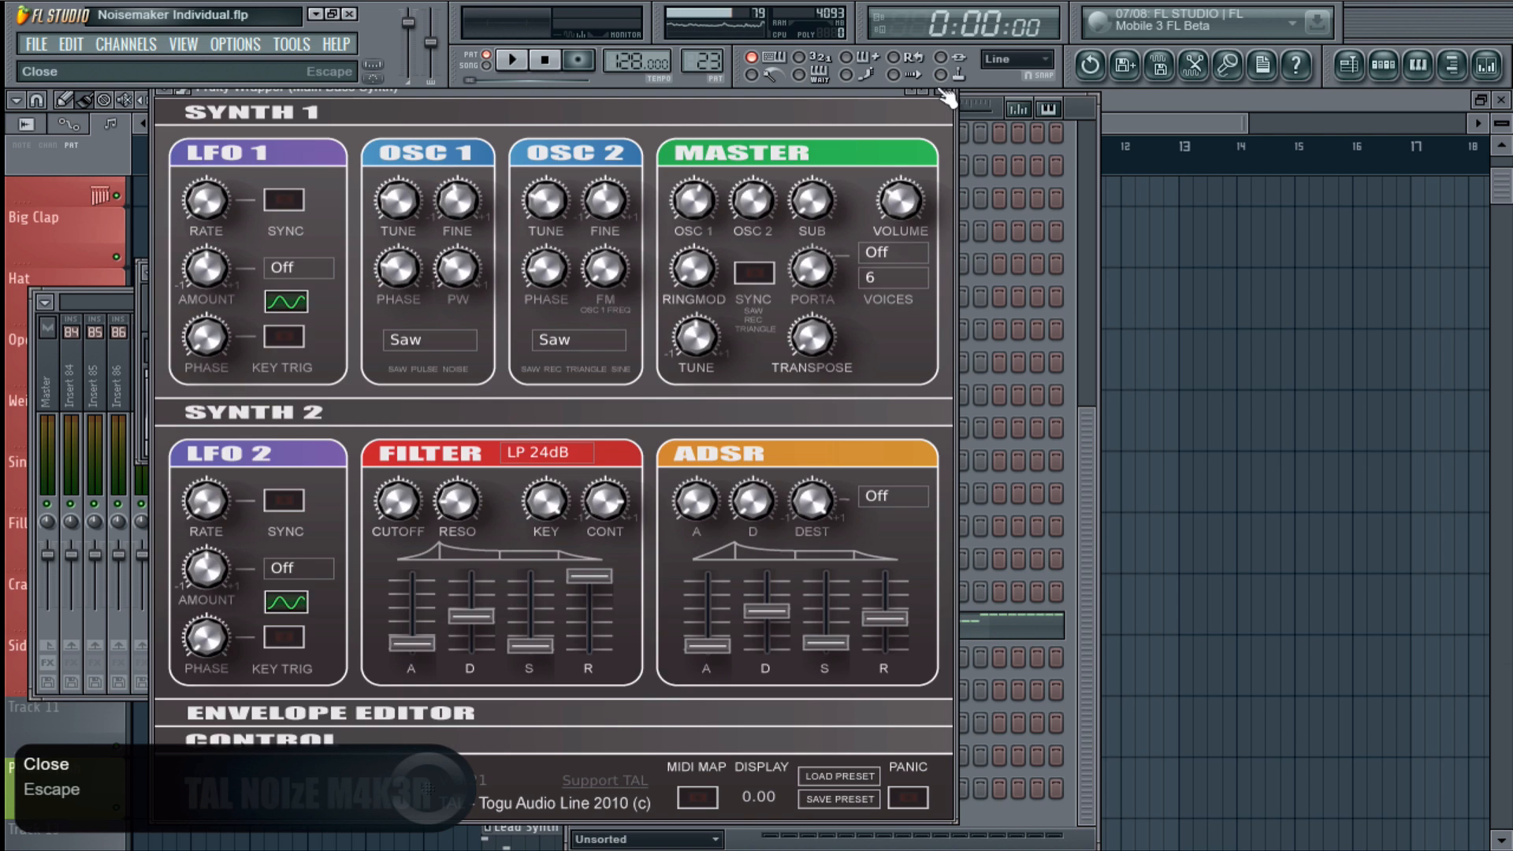
pyautogui.click(945, 90)
pyautogui.click(947, 466)
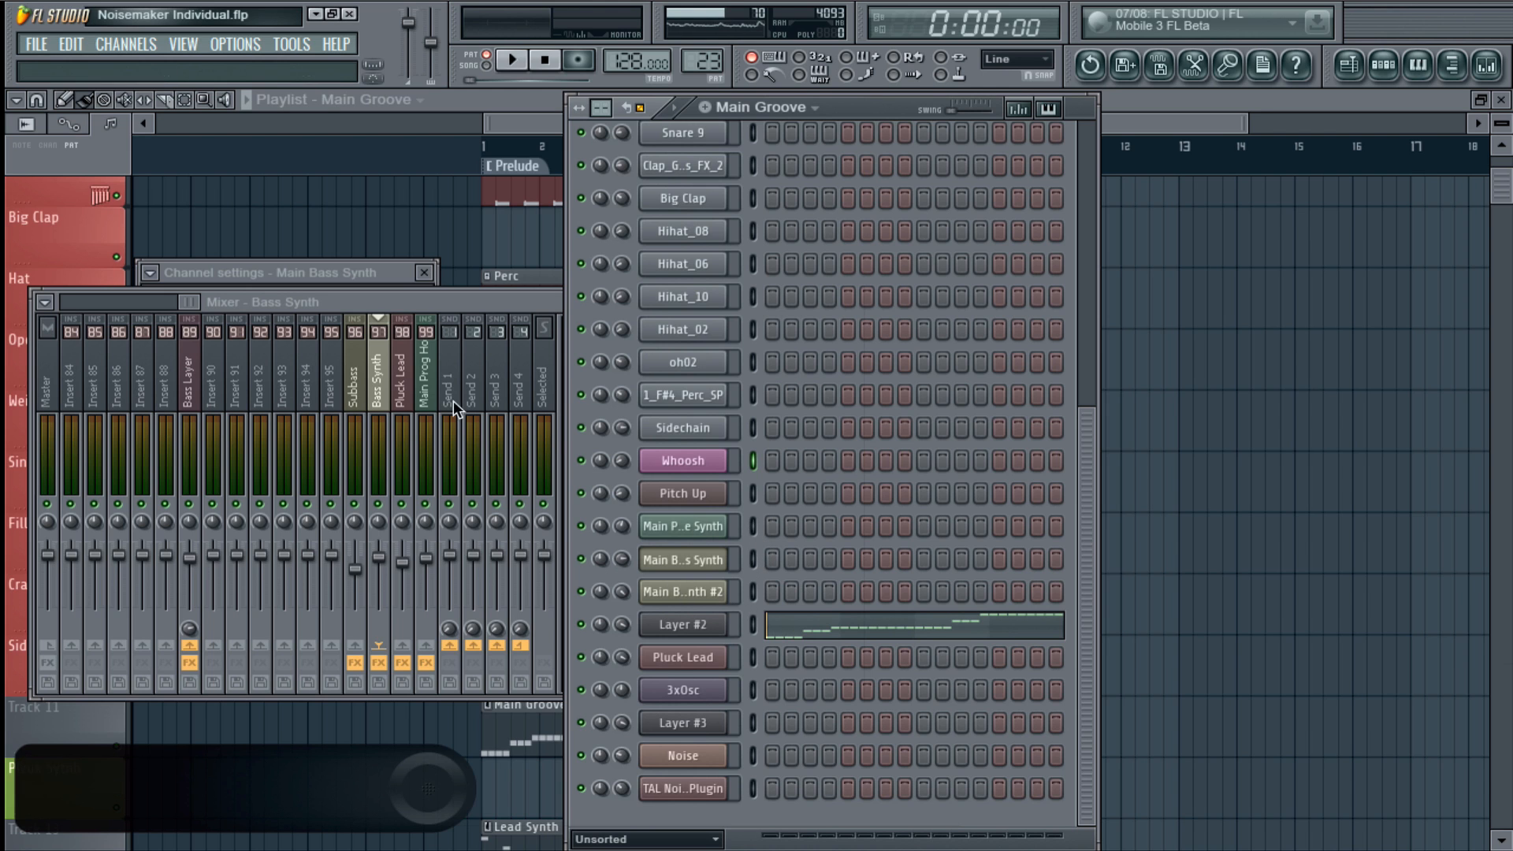
# - Mute Main Bass Synth #2 and play the pattern with only the Main Bass Synth layer
pyautogui.click(384, 384)
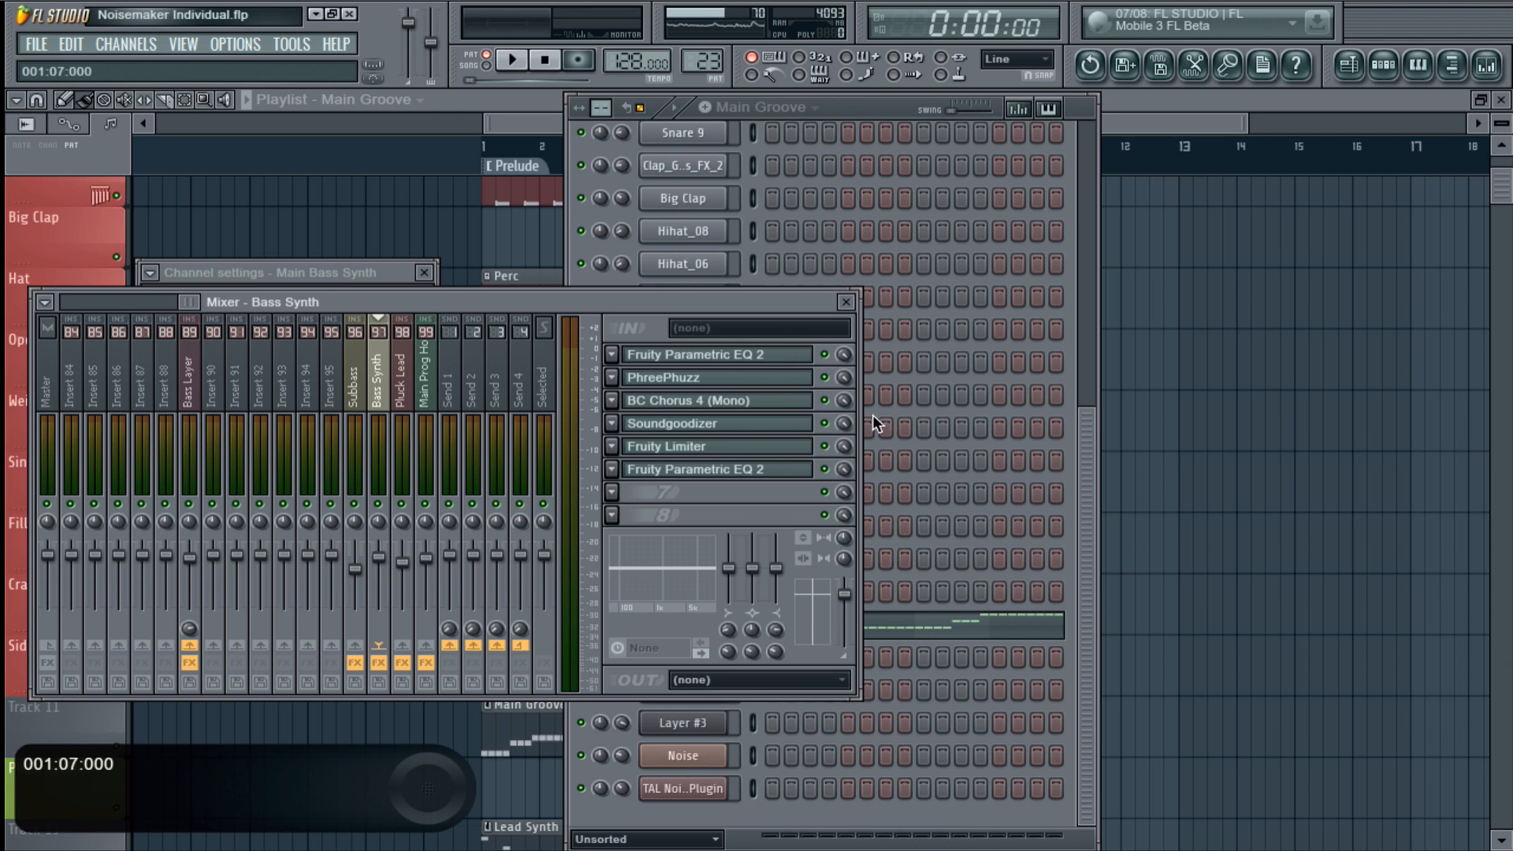
pyautogui.click(566, 562)
pyautogui.click(582, 591)
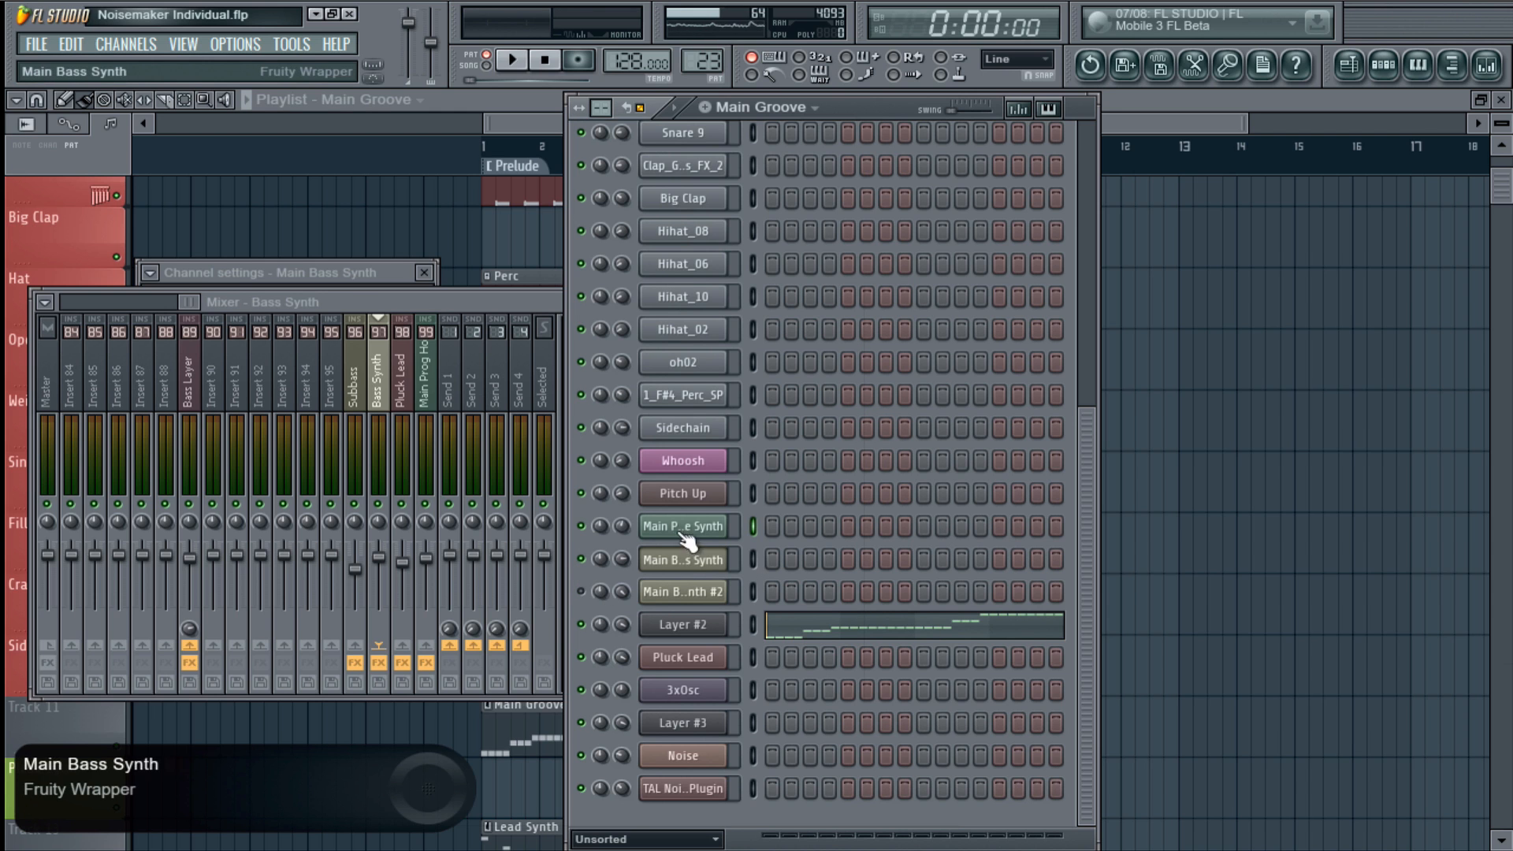
pyautogui.click(676, 557)
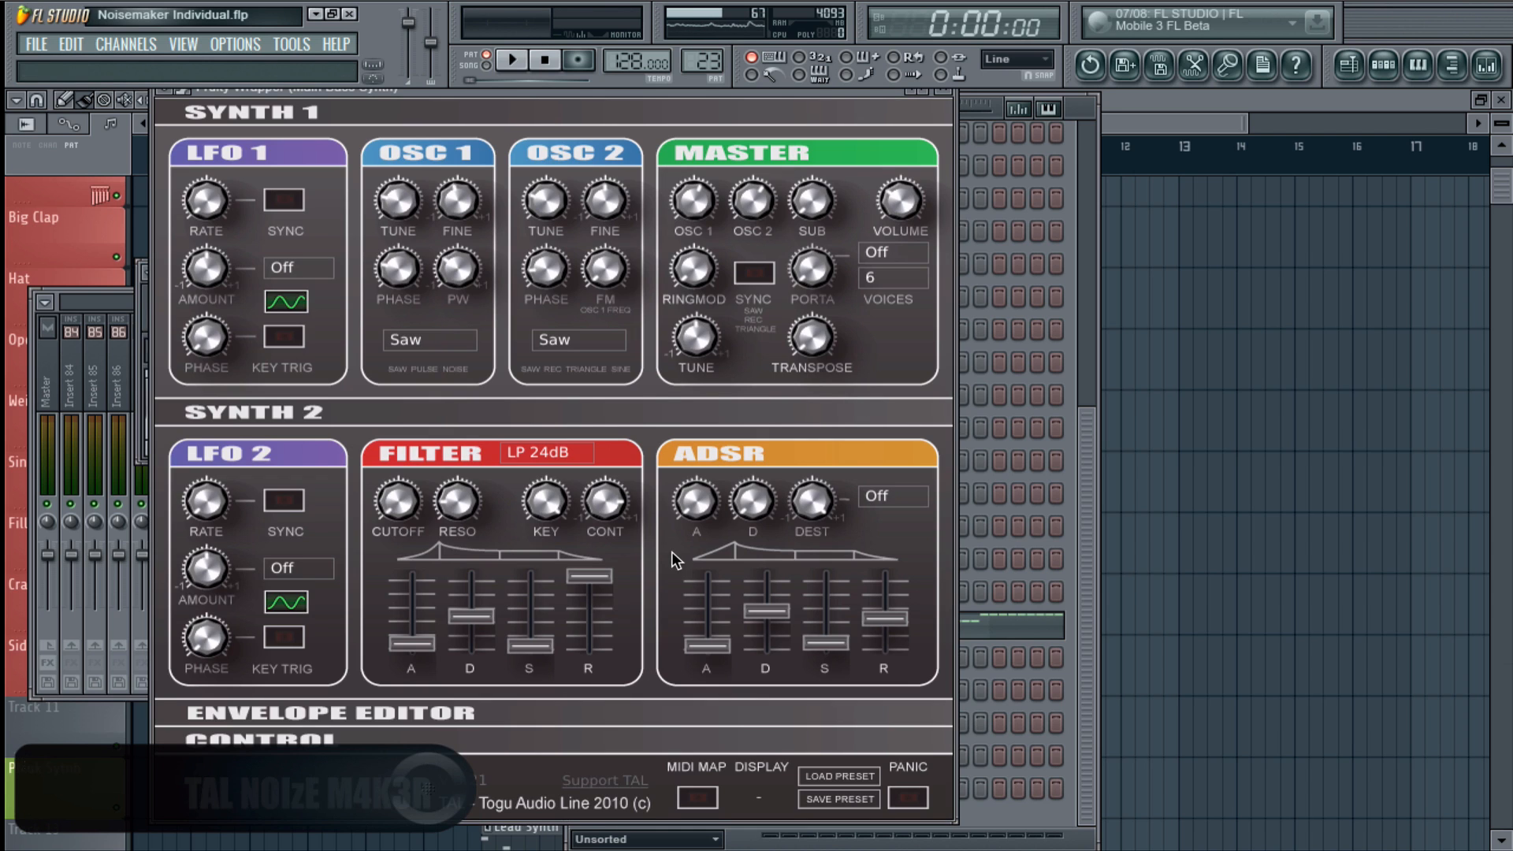
pyautogui.click(950, 90)
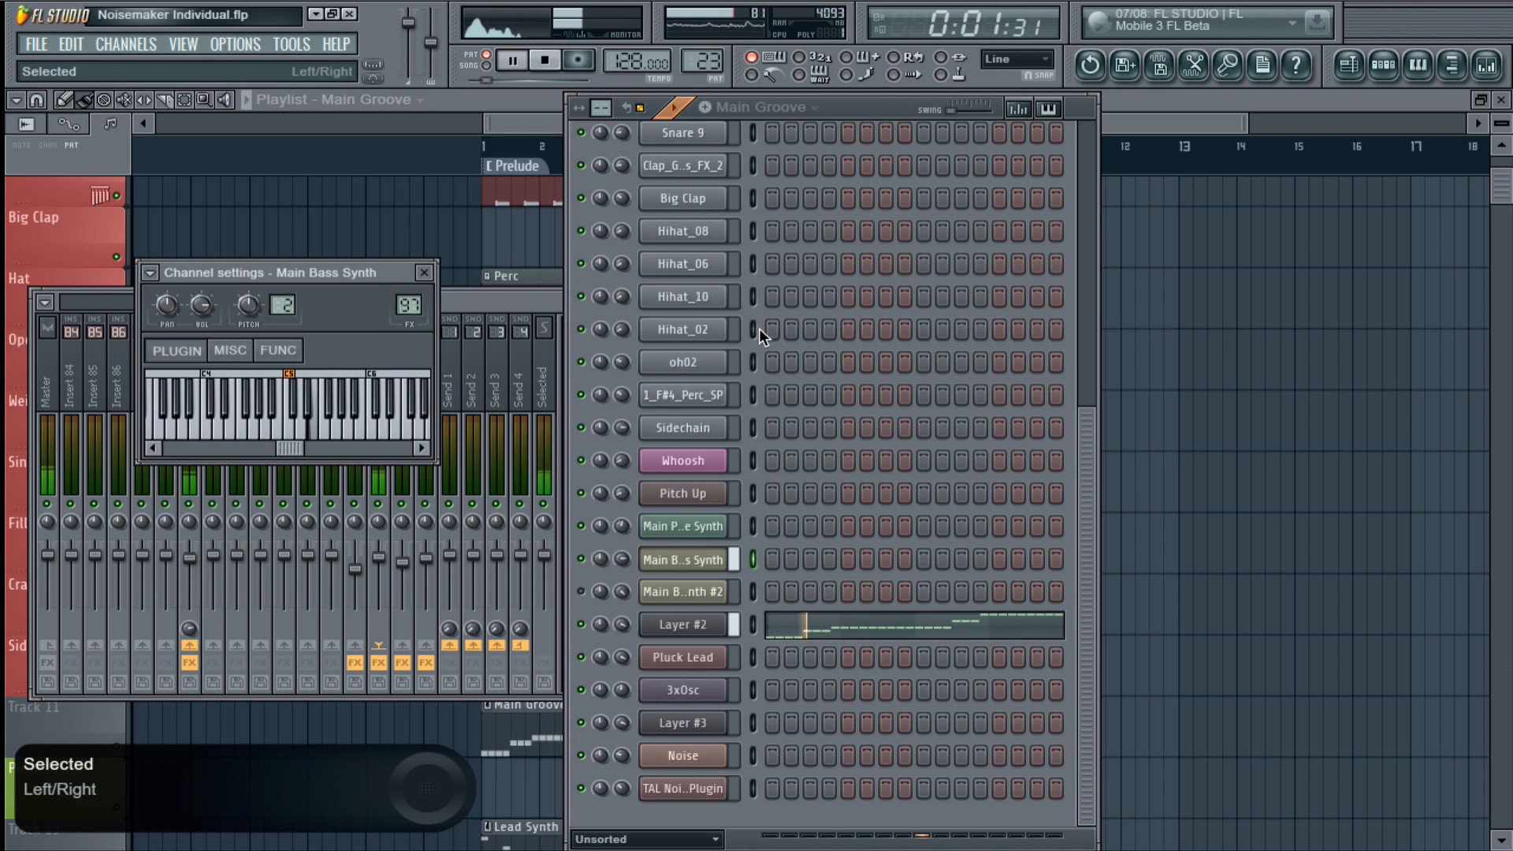
# - Inspect the curves of both Fruity Parametric EQ 2 effects on the Bass Synth mixer track
pyautogui.press('F9')
pyautogui.click(789, 357)
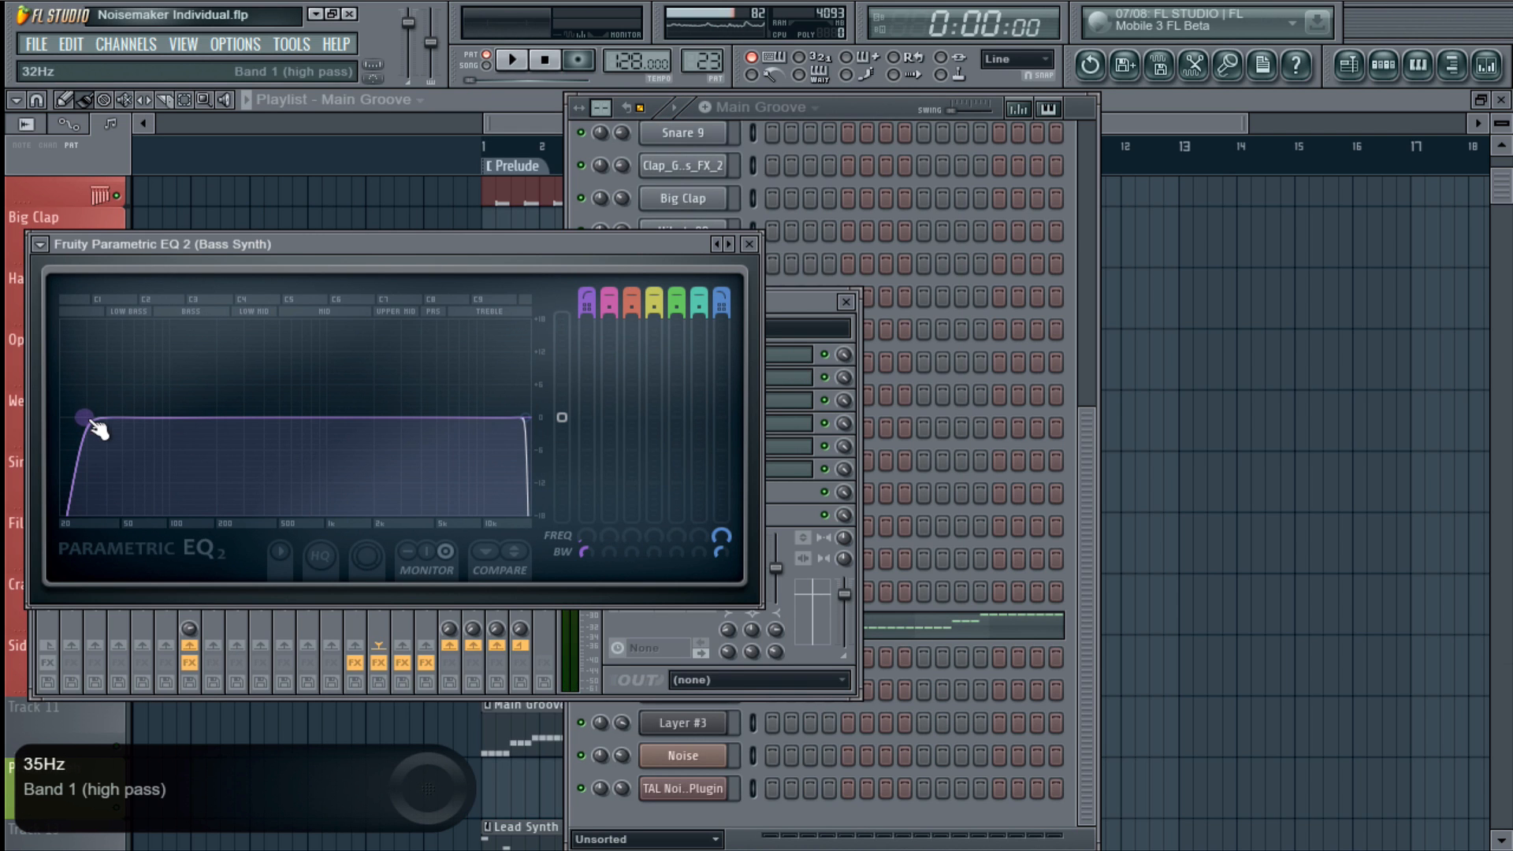
pyautogui.click(744, 249)
pyautogui.click(689, 475)
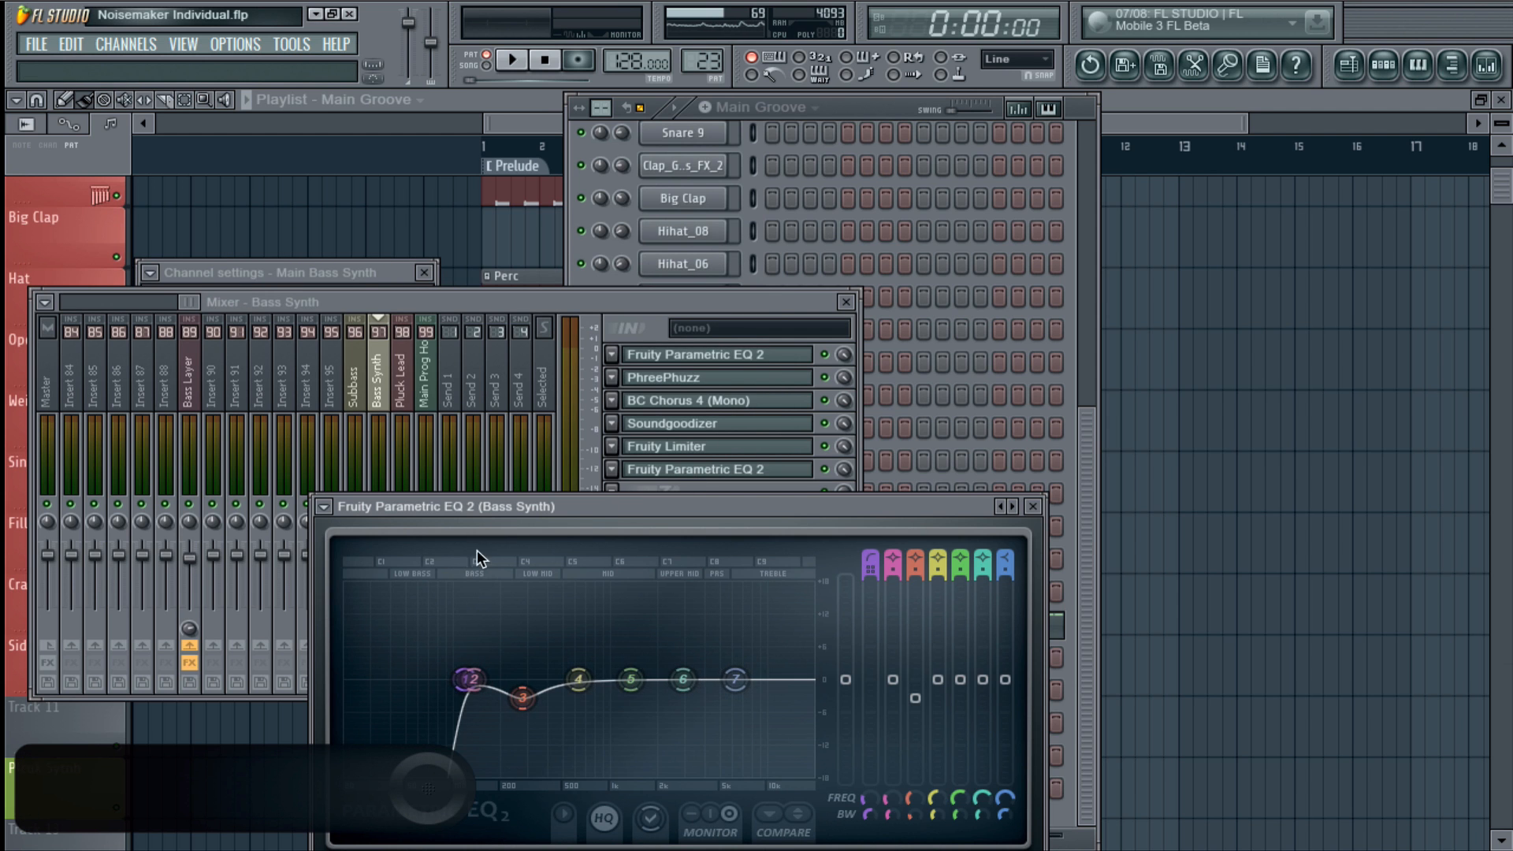
pyautogui.click(1032, 505)
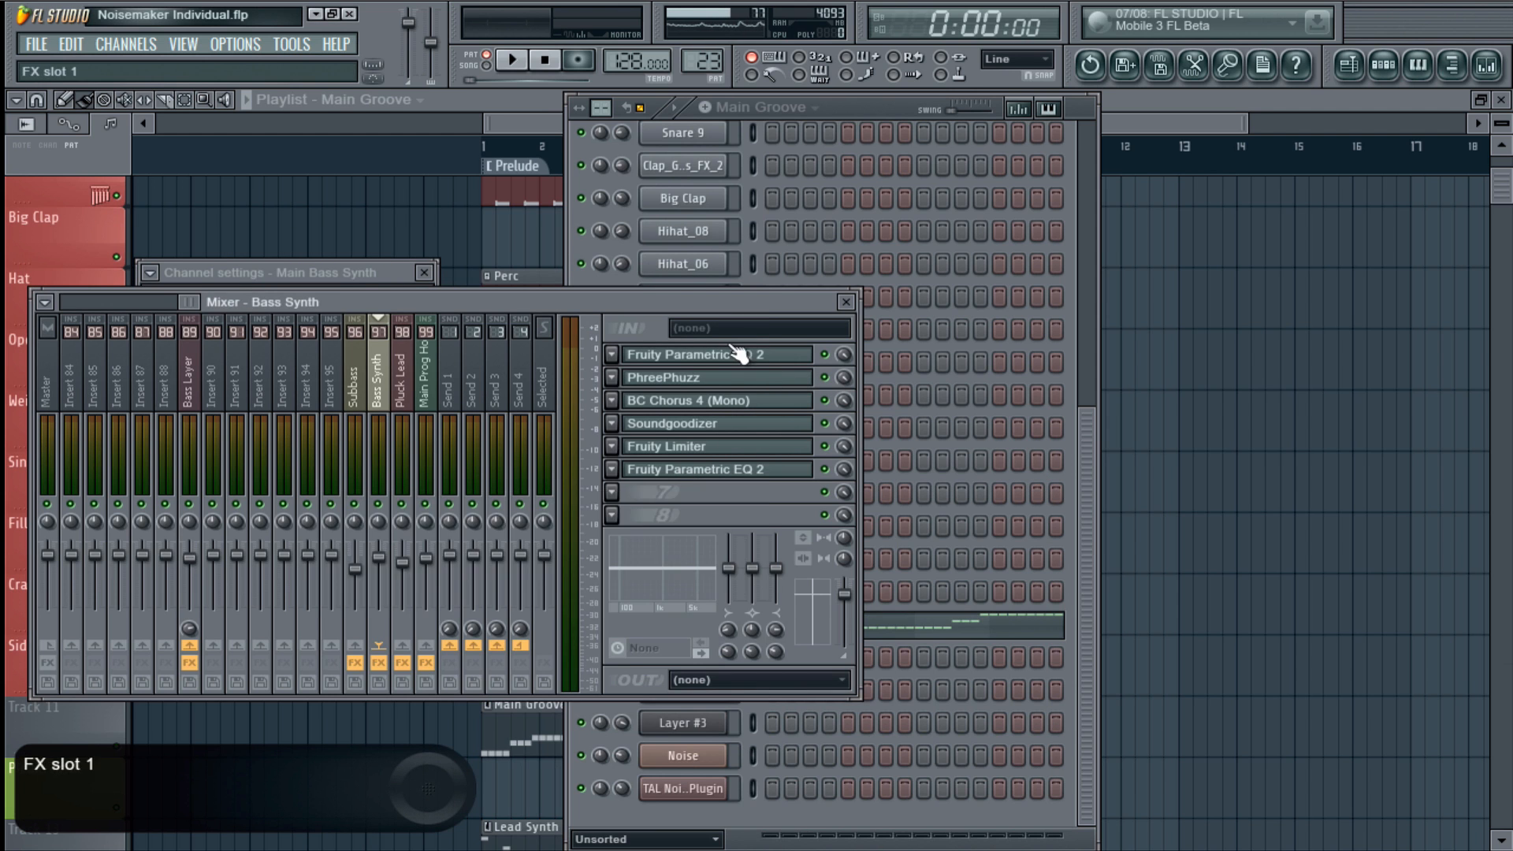
pyautogui.click(729, 354)
pyautogui.click(749, 244)
# - Inspect PhreePhuzz and BC Chorus 4 on the Bass Synth mixer track and audition the sound
pyautogui.click(776, 381)
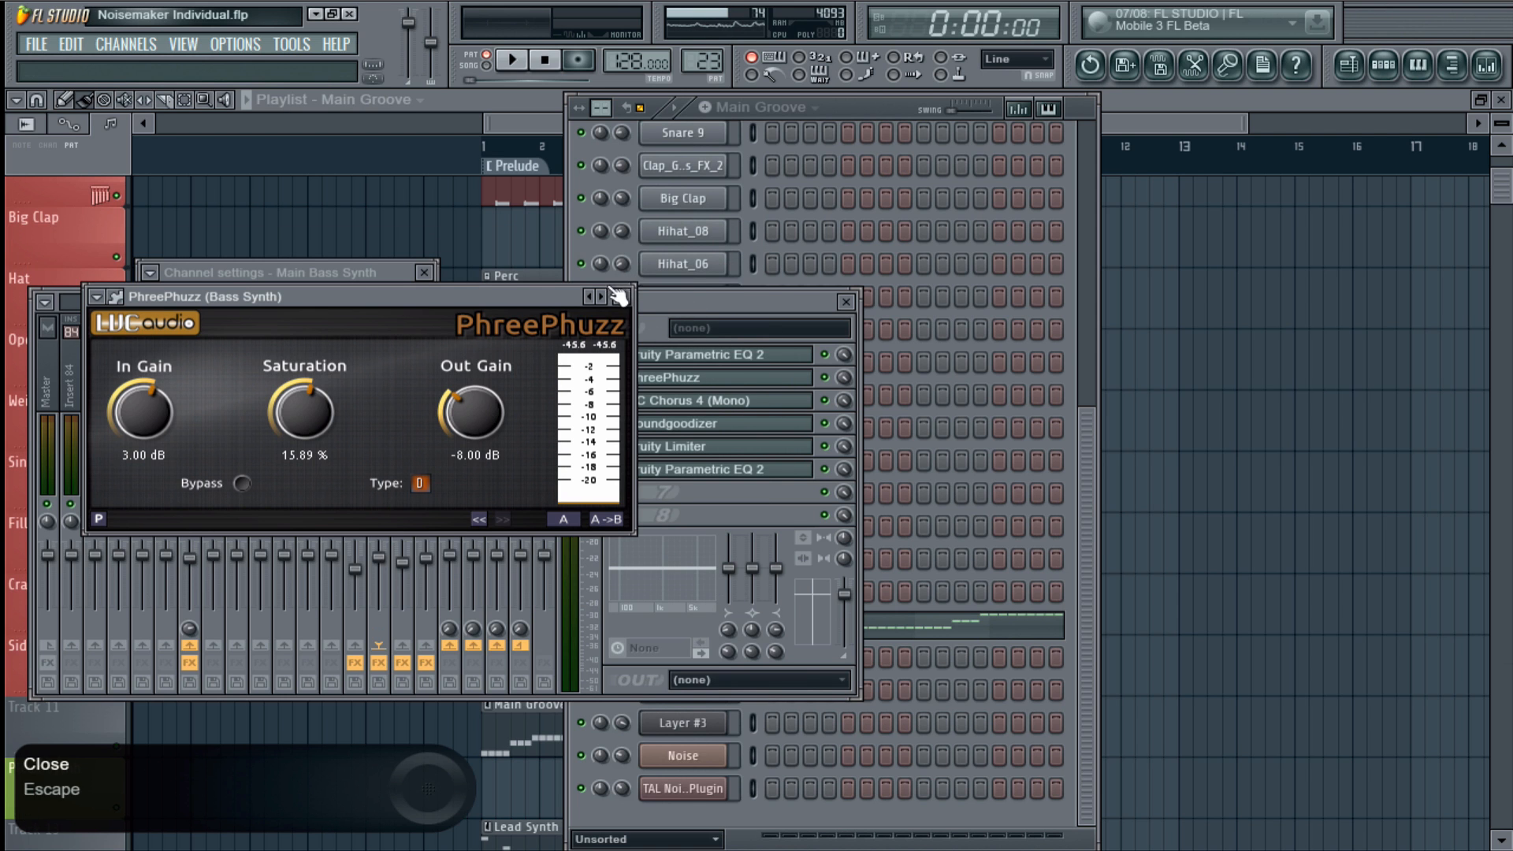
pyautogui.press('Escape')
pyautogui.click(713, 399)
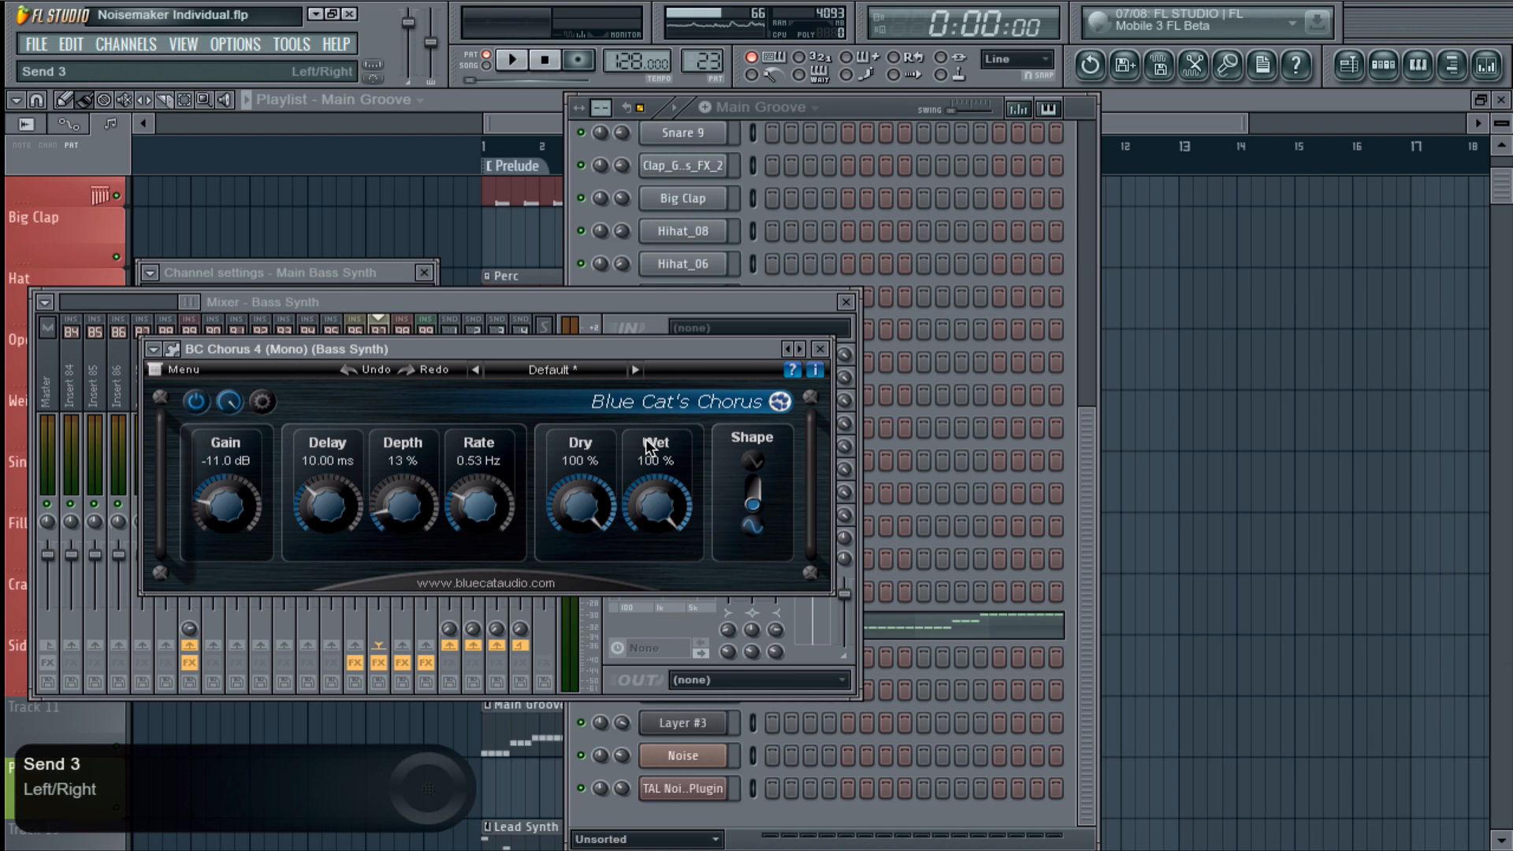
pyautogui.click(825, 348)
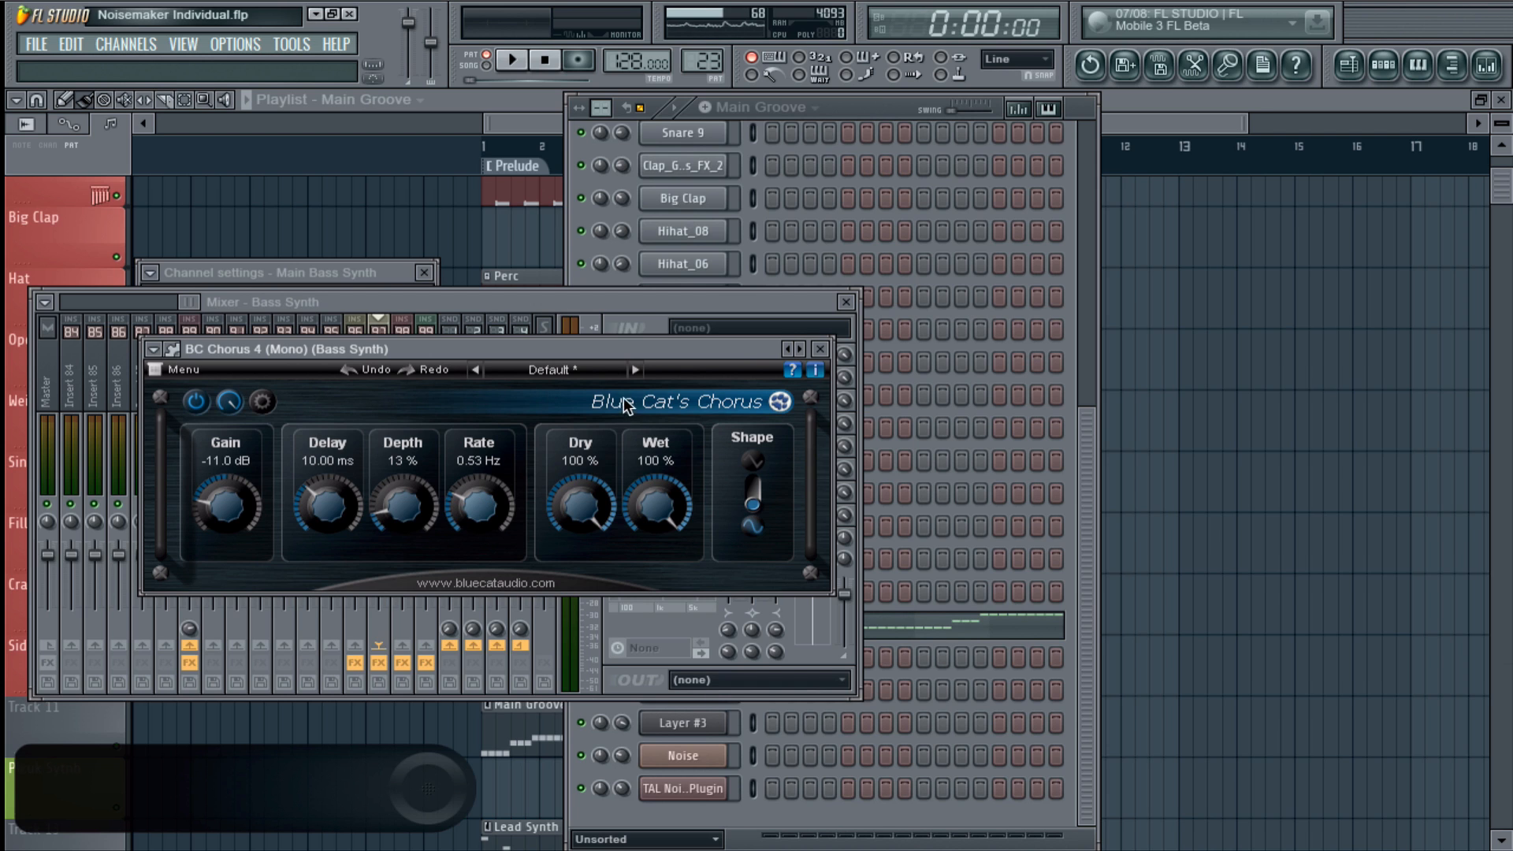
pyautogui.press('space')
pyautogui.click(821, 350)
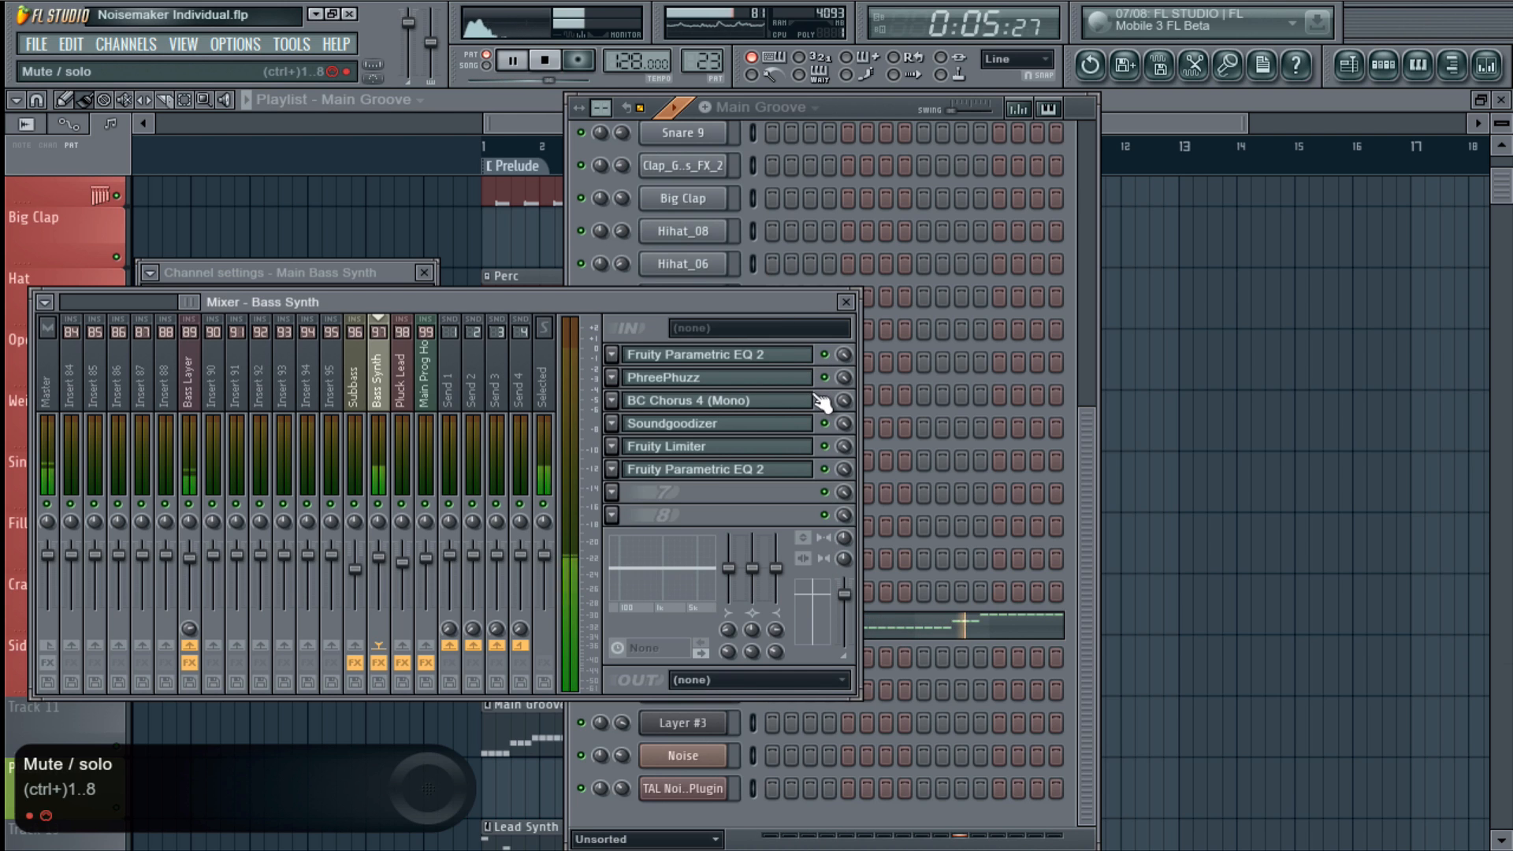
pyautogui.press('space')
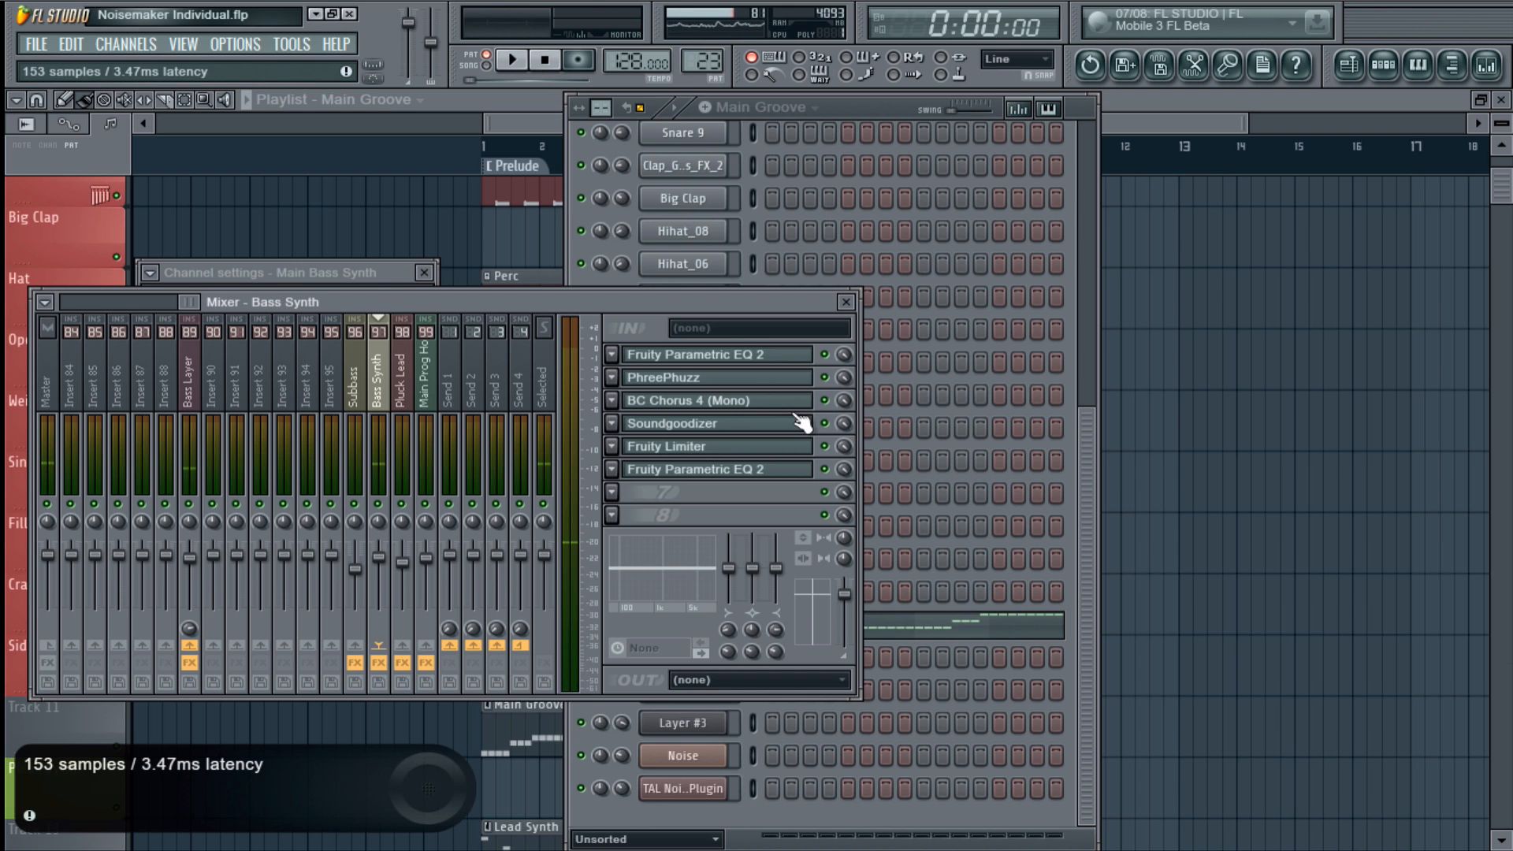
# - Inspect the Fruity Limiter and the final Fruity Parametric EQ 2 on the Bass Synth mixer track
pyautogui.click(747, 451)
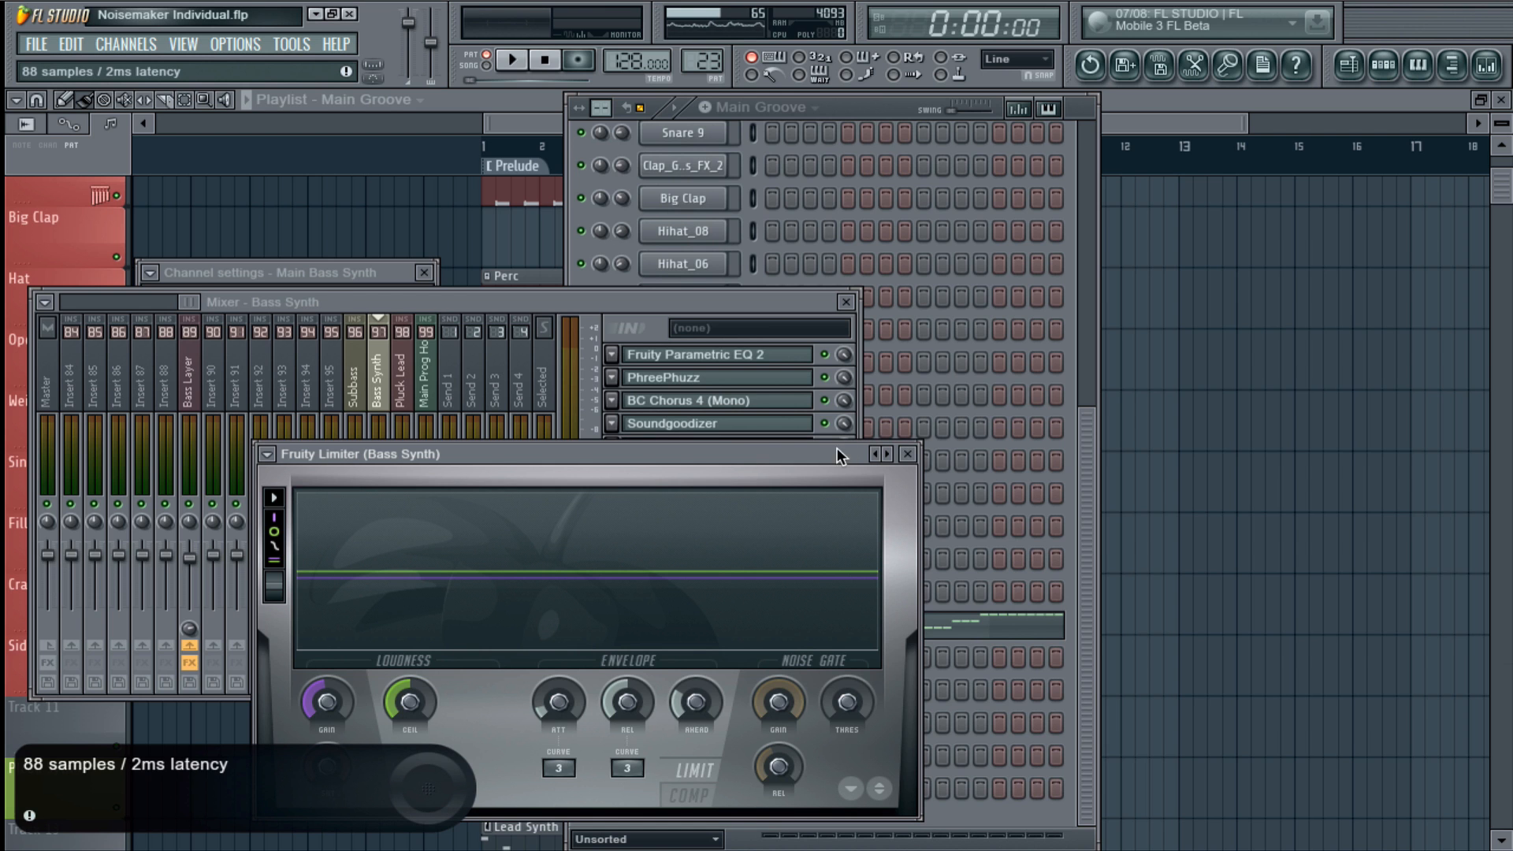
pyautogui.click(914, 448)
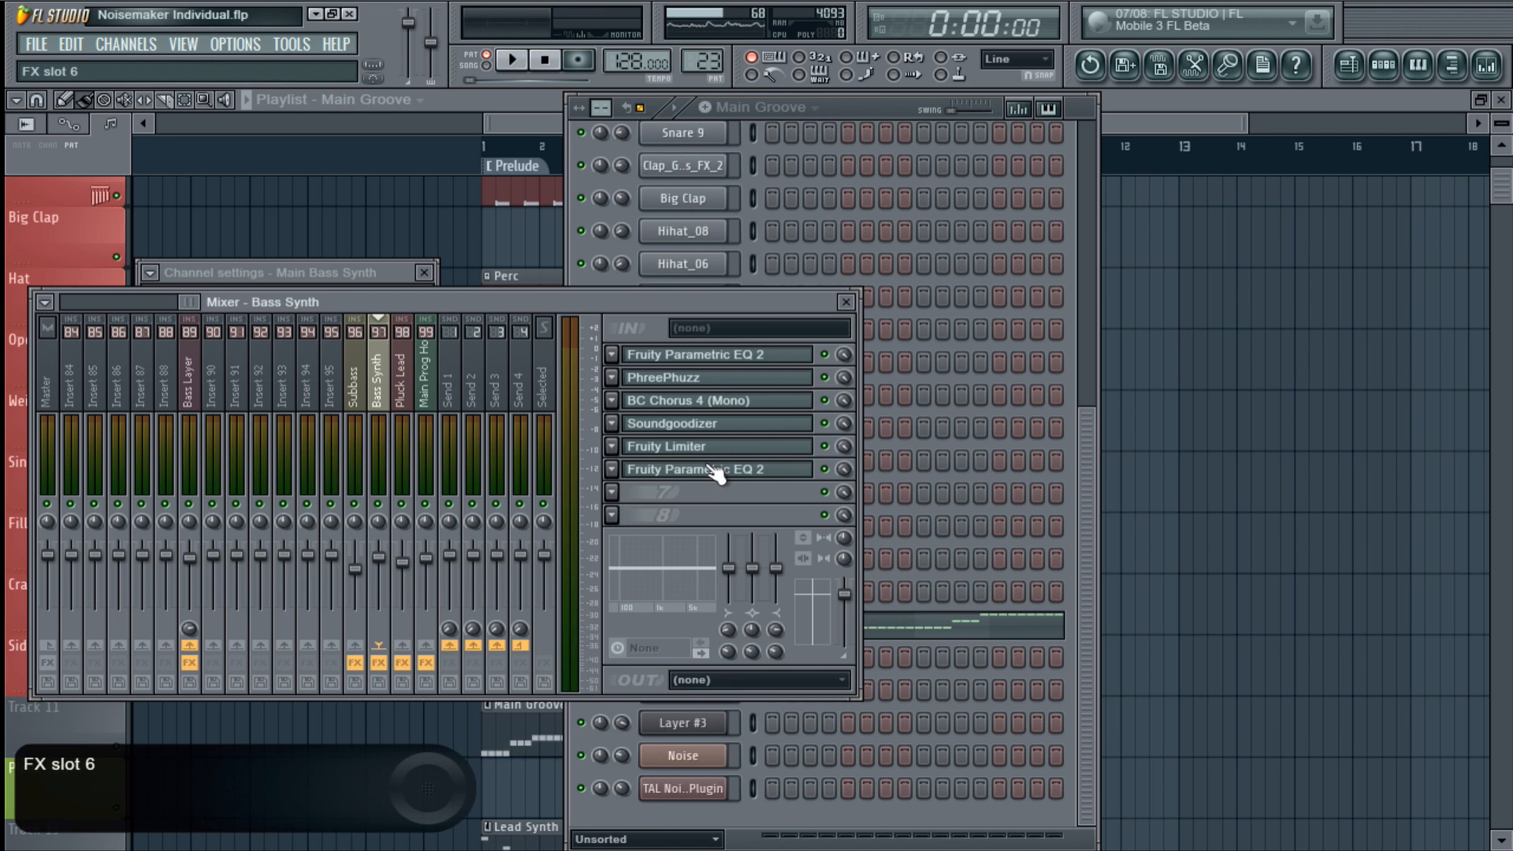
pyautogui.click(715, 469)
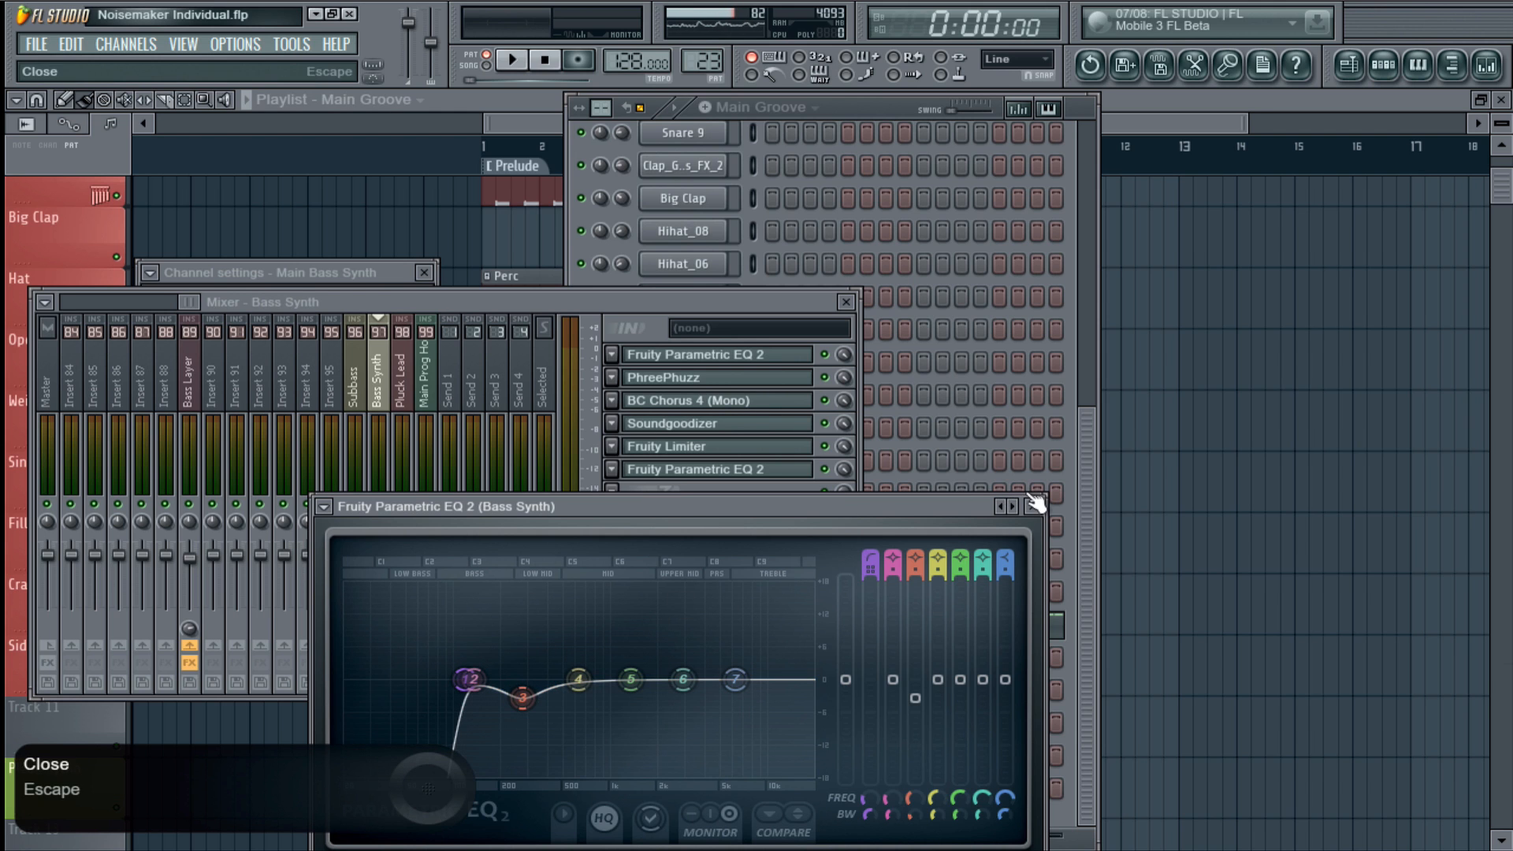
pyautogui.press('Escape')
# - Inspect the Fruity Parametric EQ 2, PhreePhuzz and Soundgoodizer effects on the Subbass mixer track
pyautogui.click(355, 378)
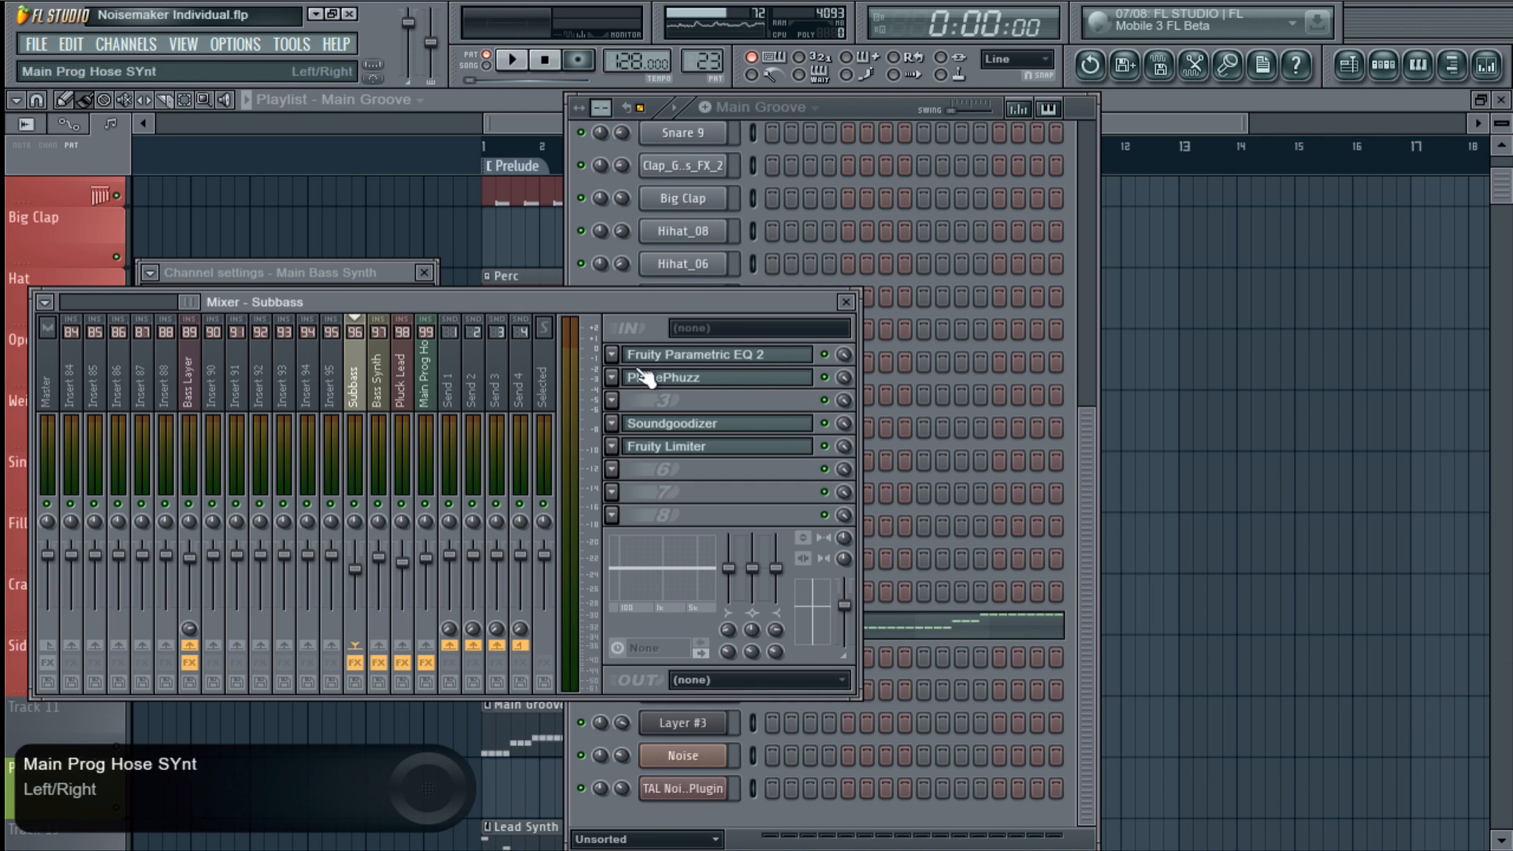
pyautogui.click(754, 356)
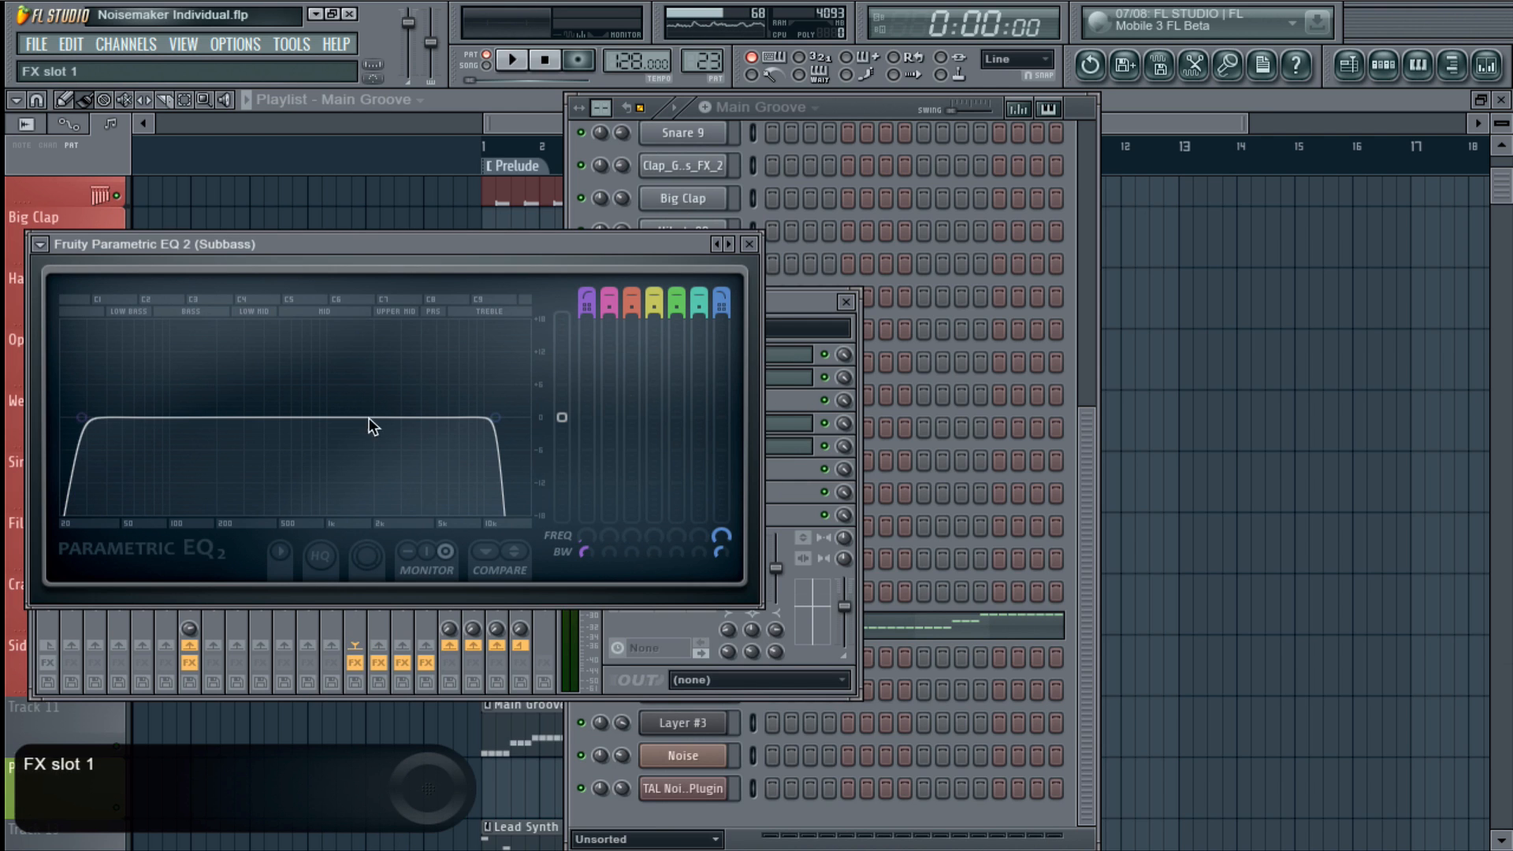
pyautogui.click(753, 249)
pyautogui.click(720, 378)
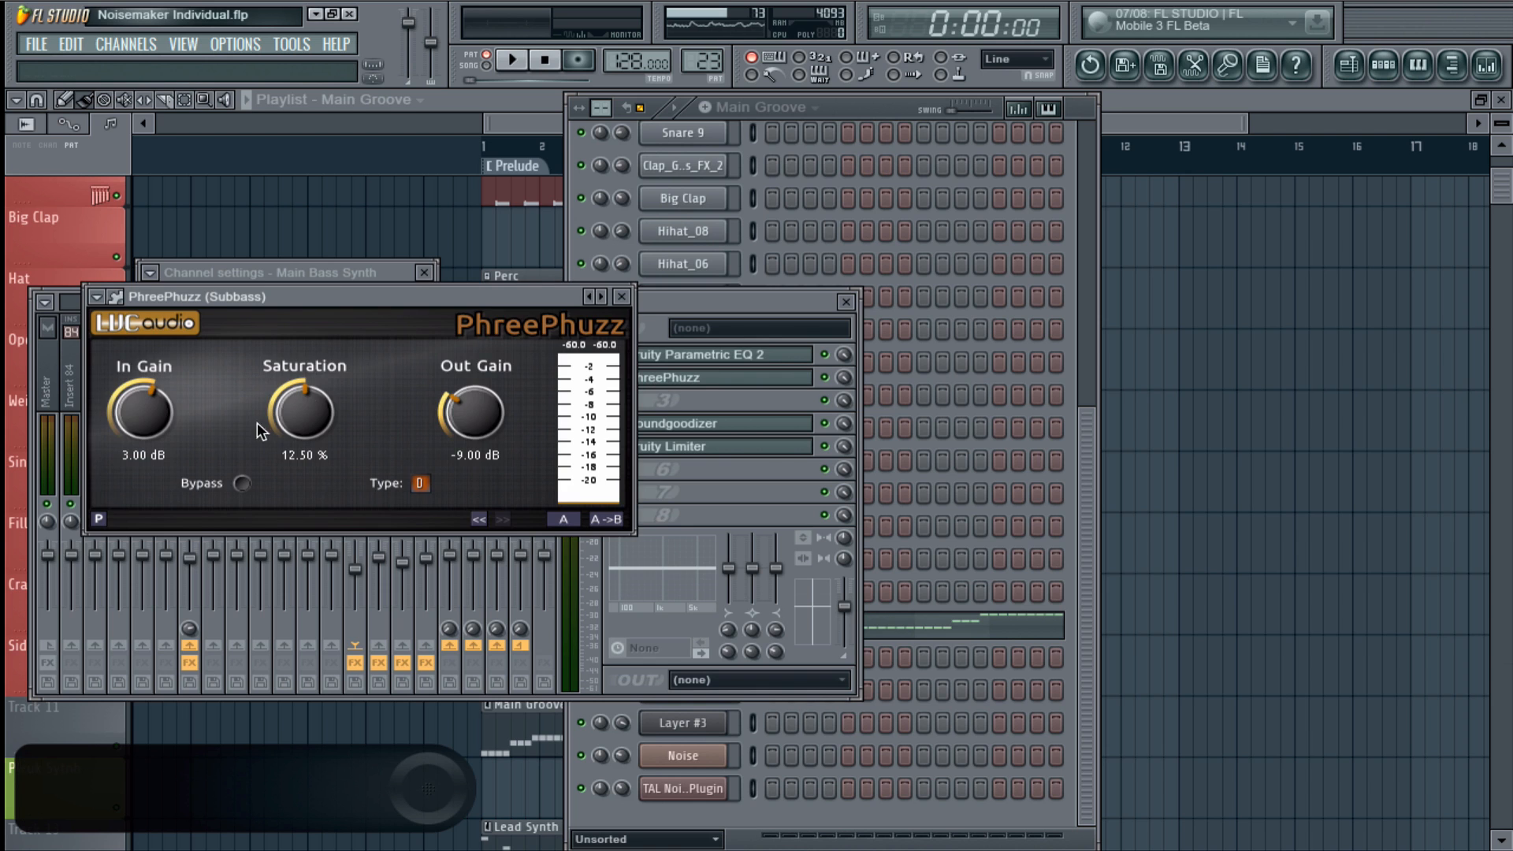
pyautogui.click(623, 297)
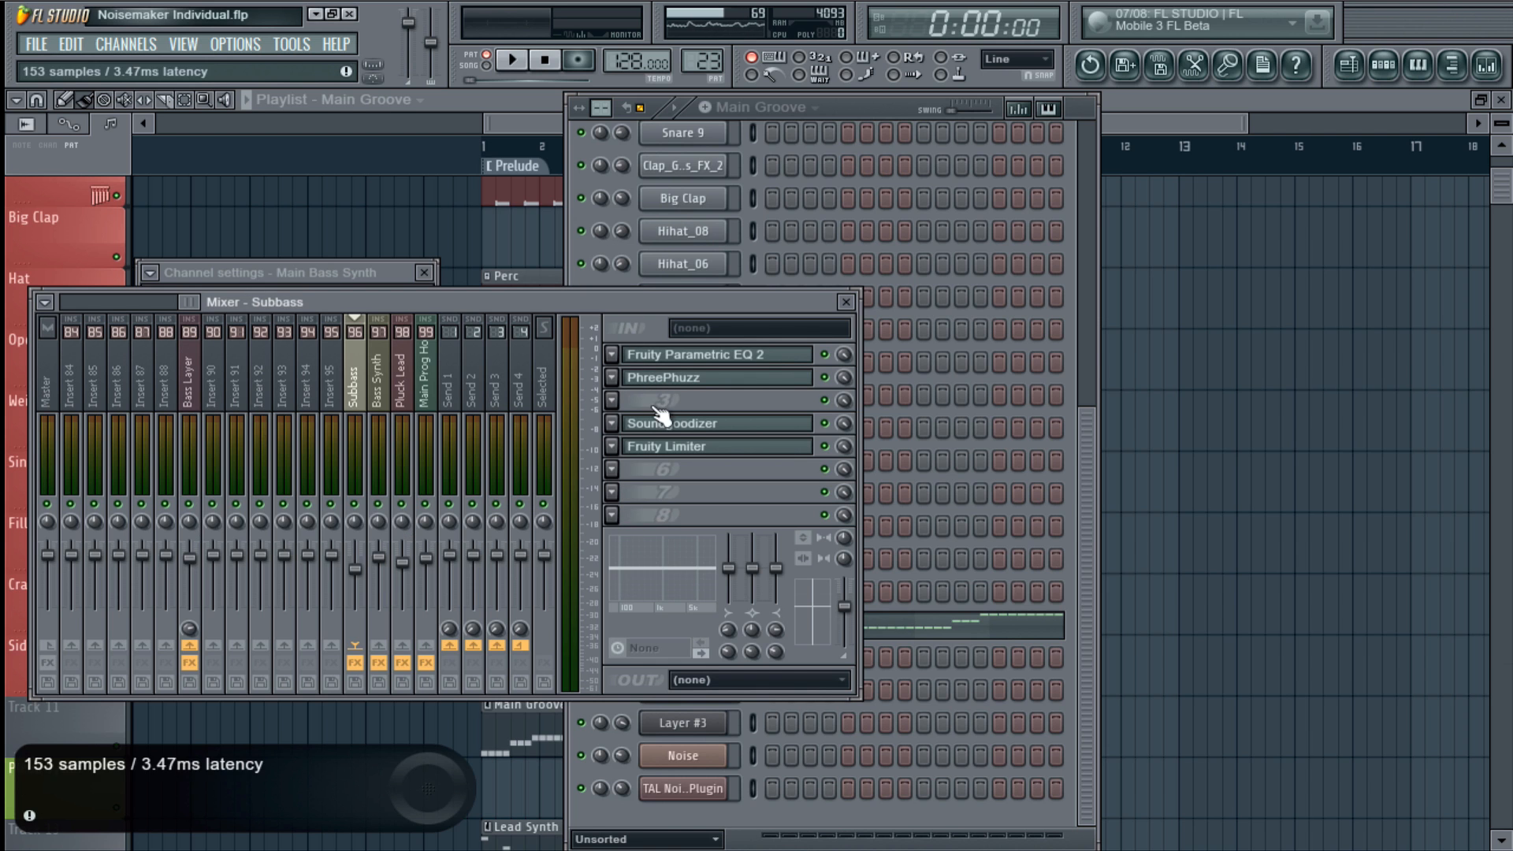
pyautogui.click(662, 422)
pyautogui.click(443, 399)
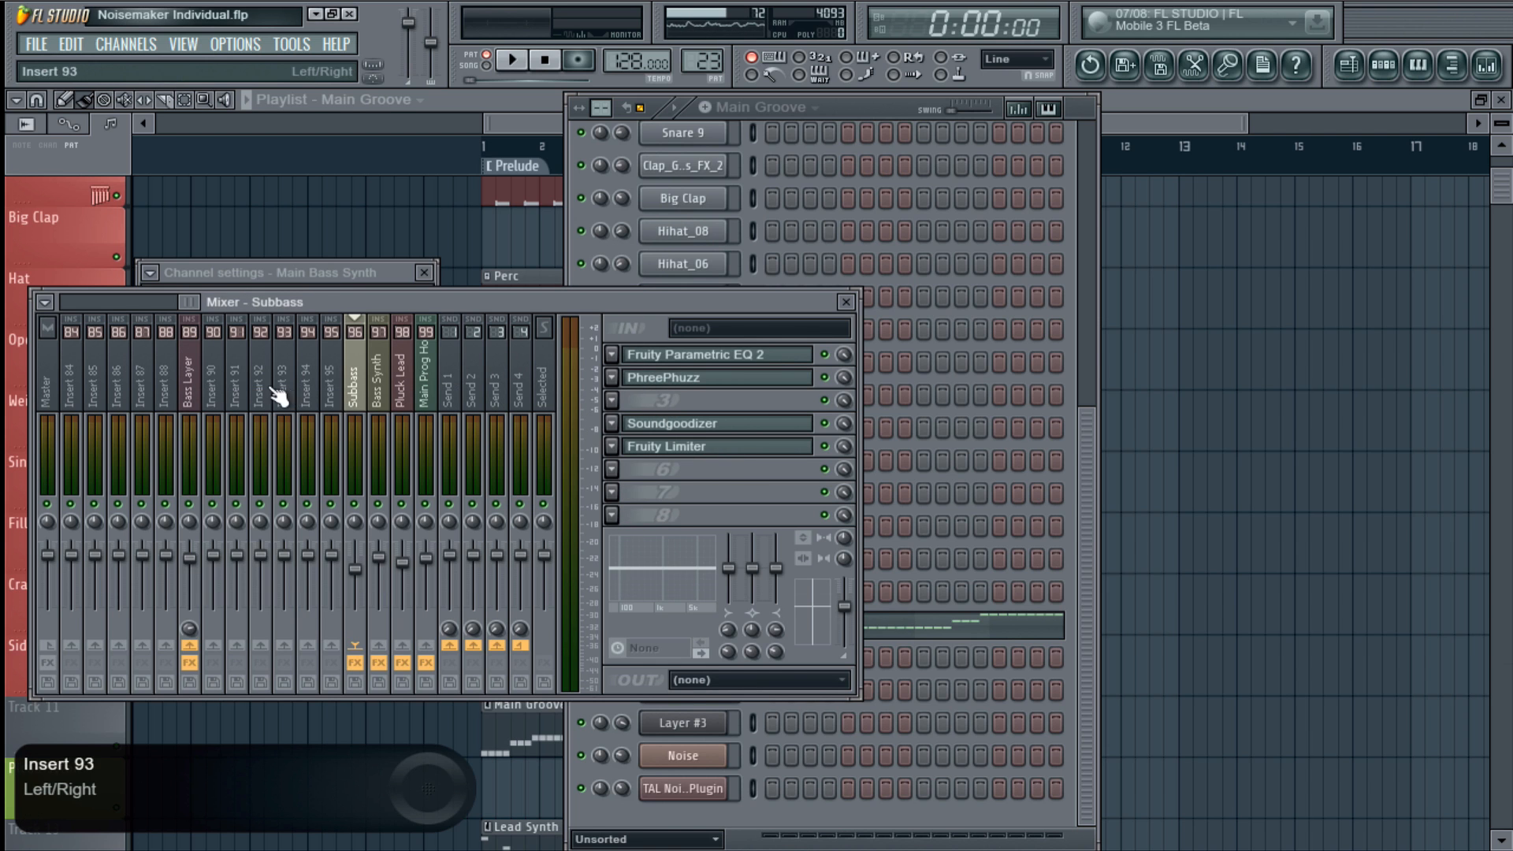
# - Inspect the Soundgoodizer and Fruity Limiter effects on the Bass Layer mixer track
pyautogui.click(190, 379)
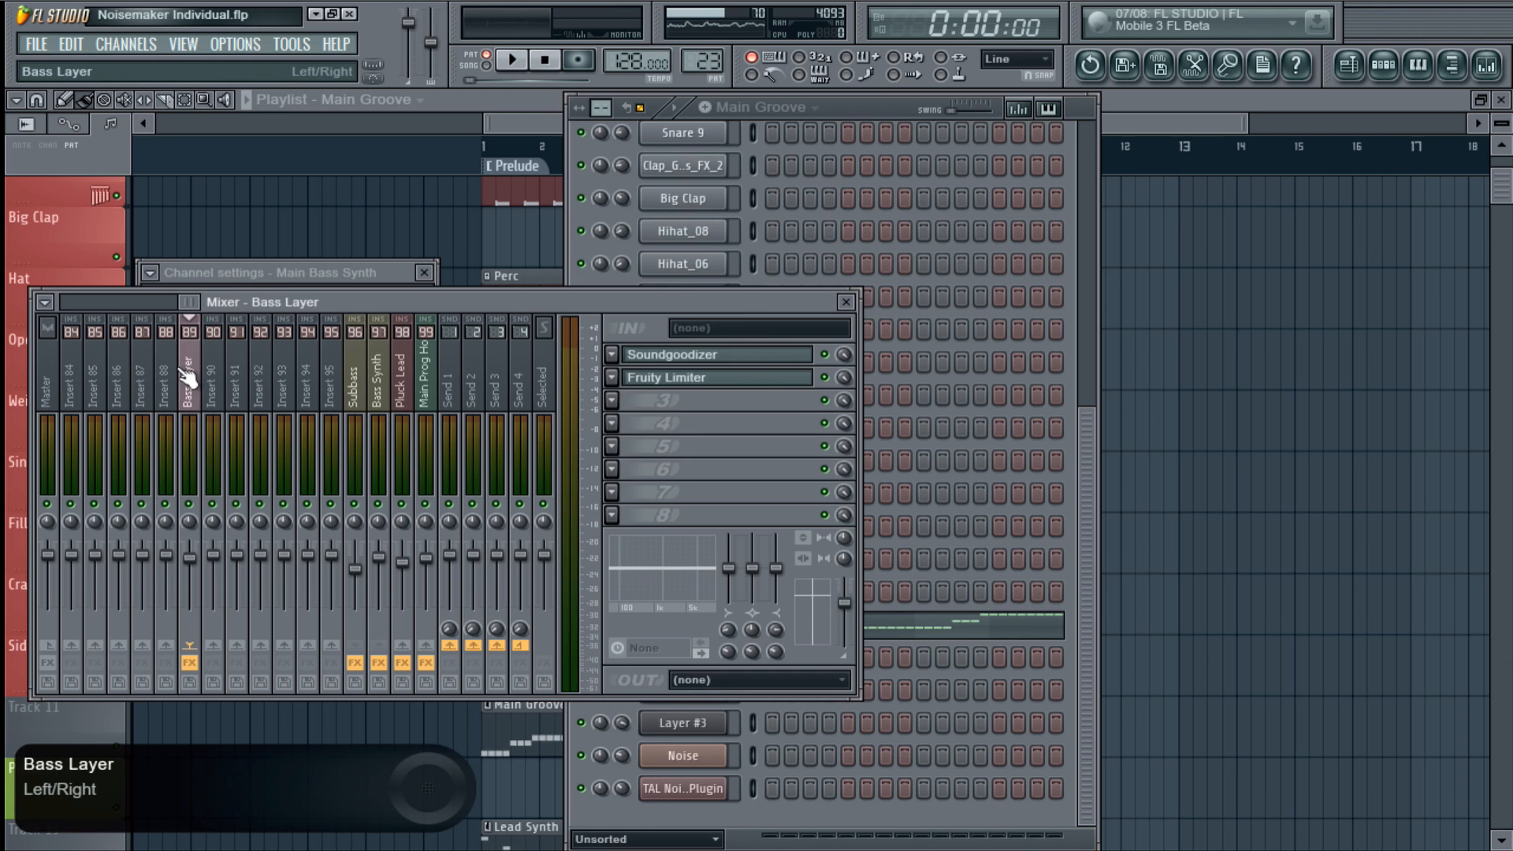
pyautogui.click(770, 352)
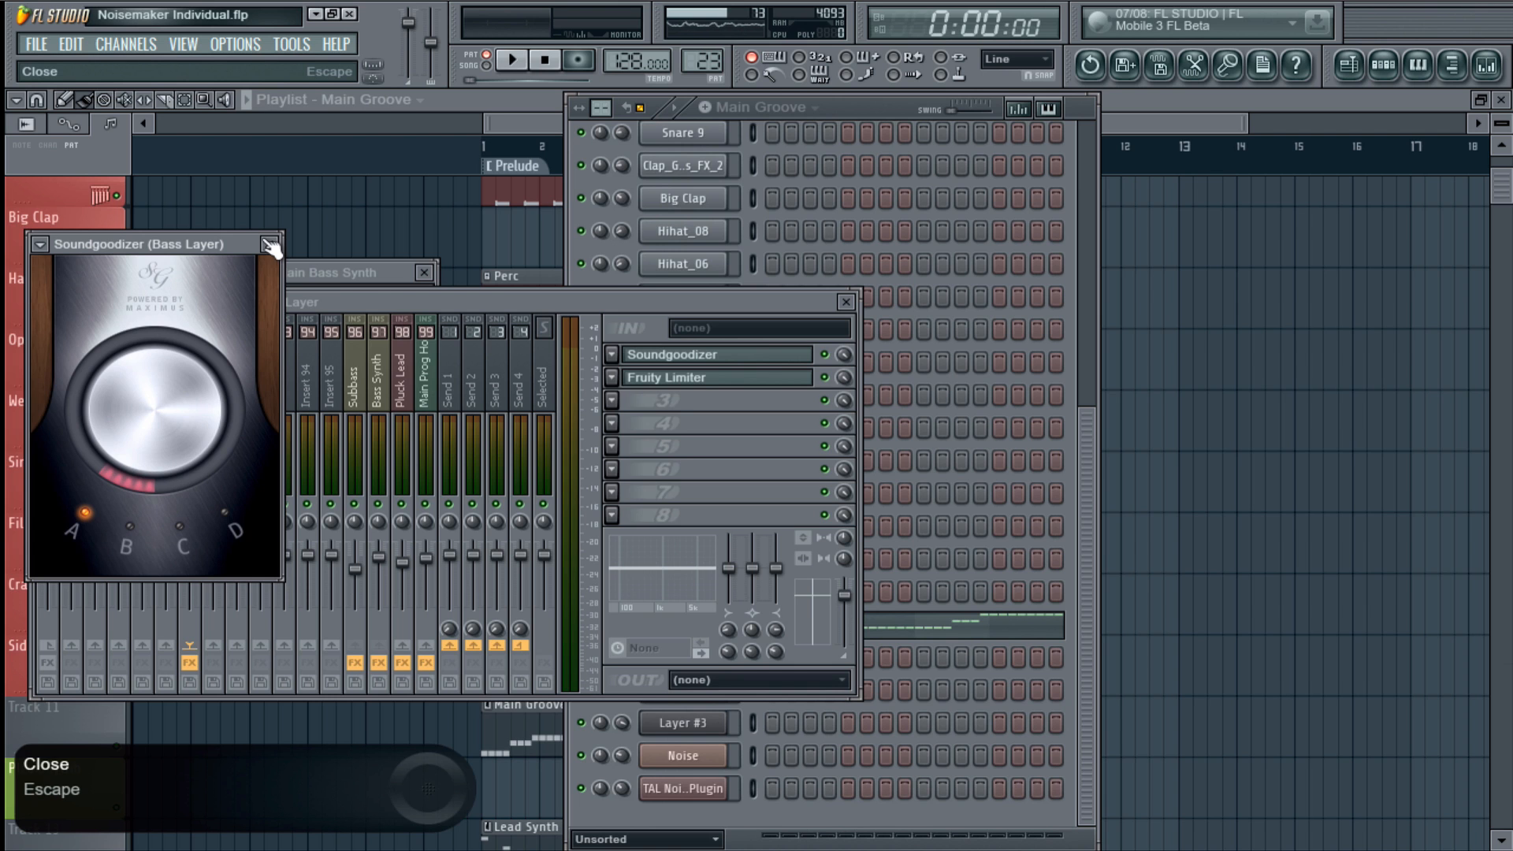
pyautogui.click(270, 247)
pyautogui.click(730, 379)
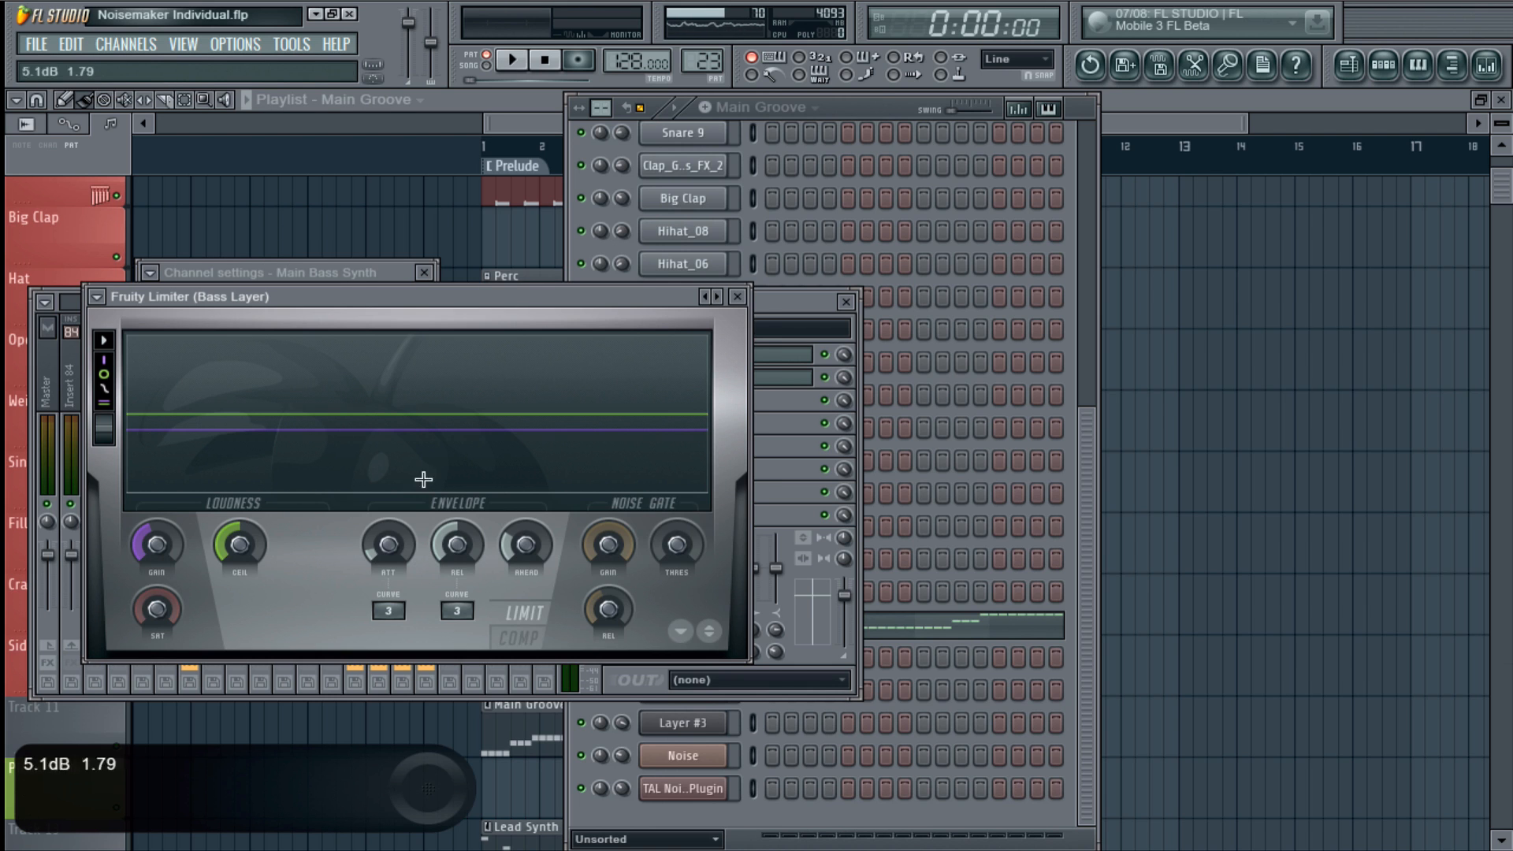
pyautogui.click(737, 296)
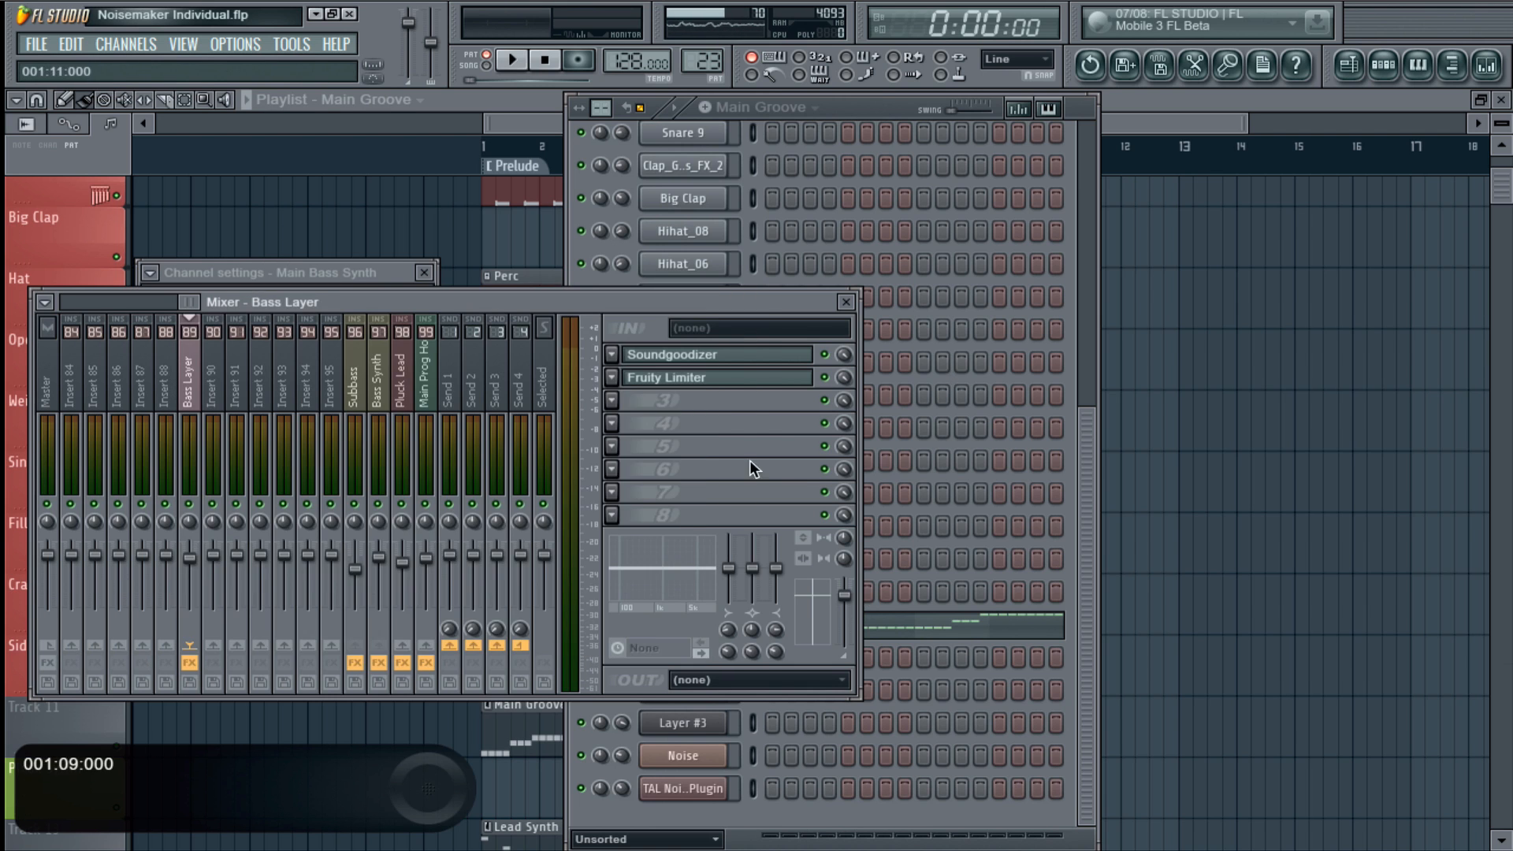
# - Switch to the Lead Synth pattern and play it
pyautogui.click(933, 343)
pyautogui.click(742, 118)
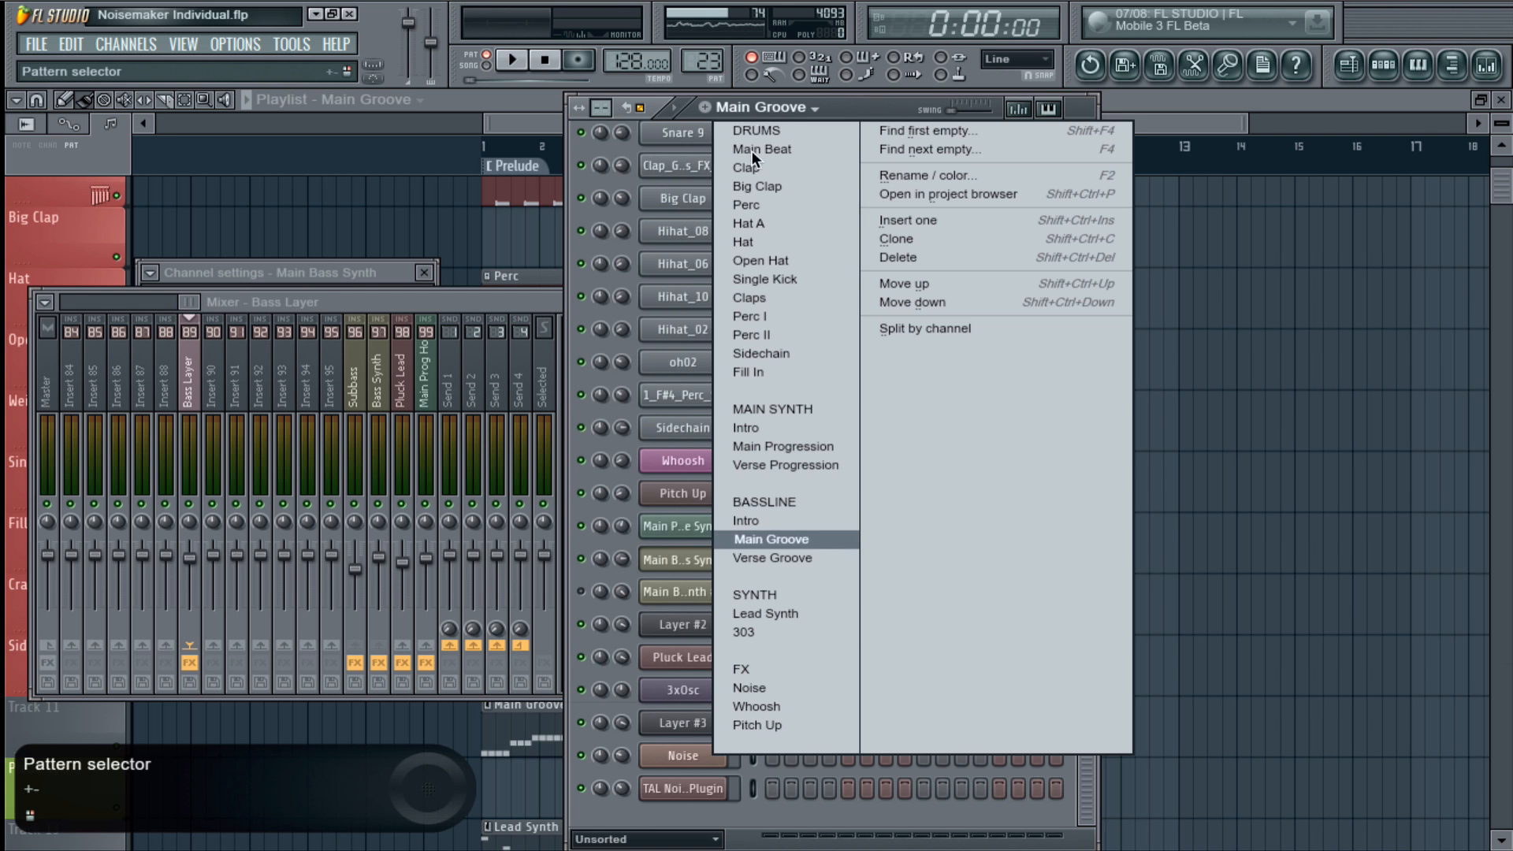
pyautogui.click(787, 618)
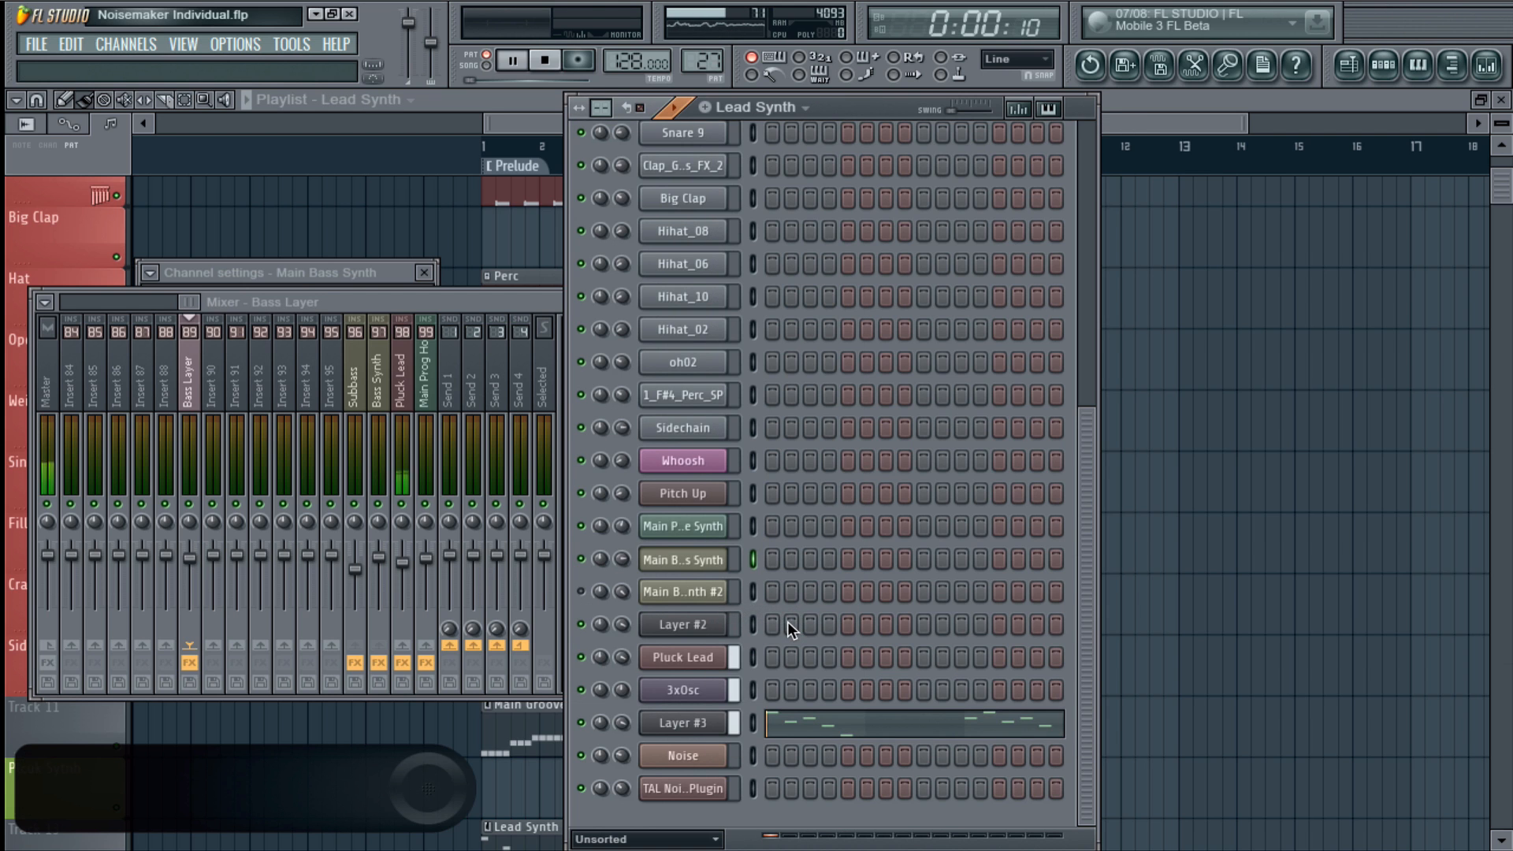
pyautogui.press('space')
# - Sweep the Pluck Lead synth's filter cutoff during playback, finish at 1.00, and stop the pattern
pyautogui.click(662, 658)
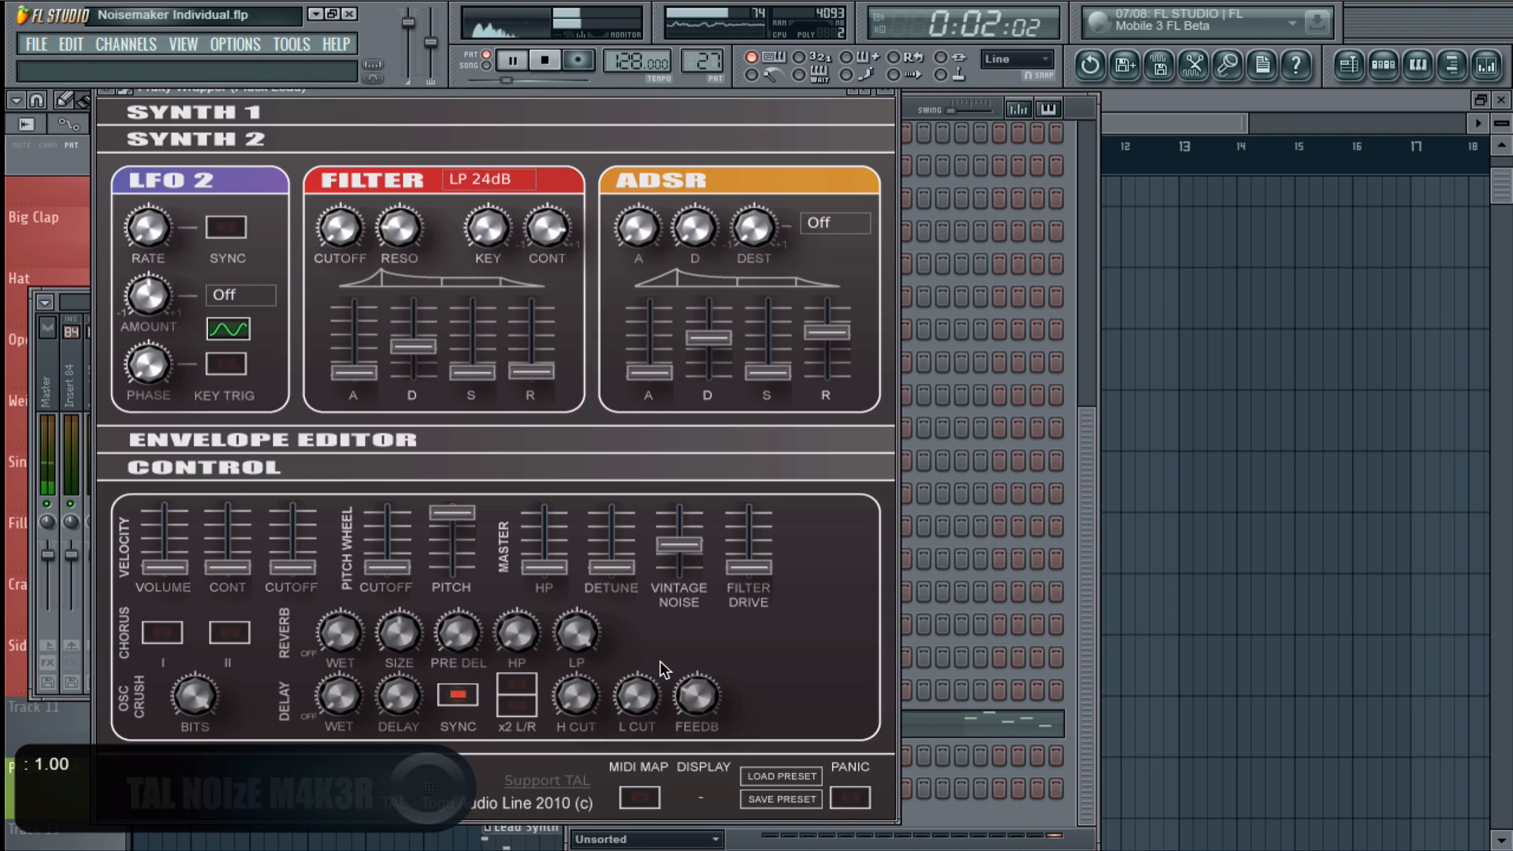
pyautogui.moveTo(351, 217); pyautogui.dragTo(434, 218)
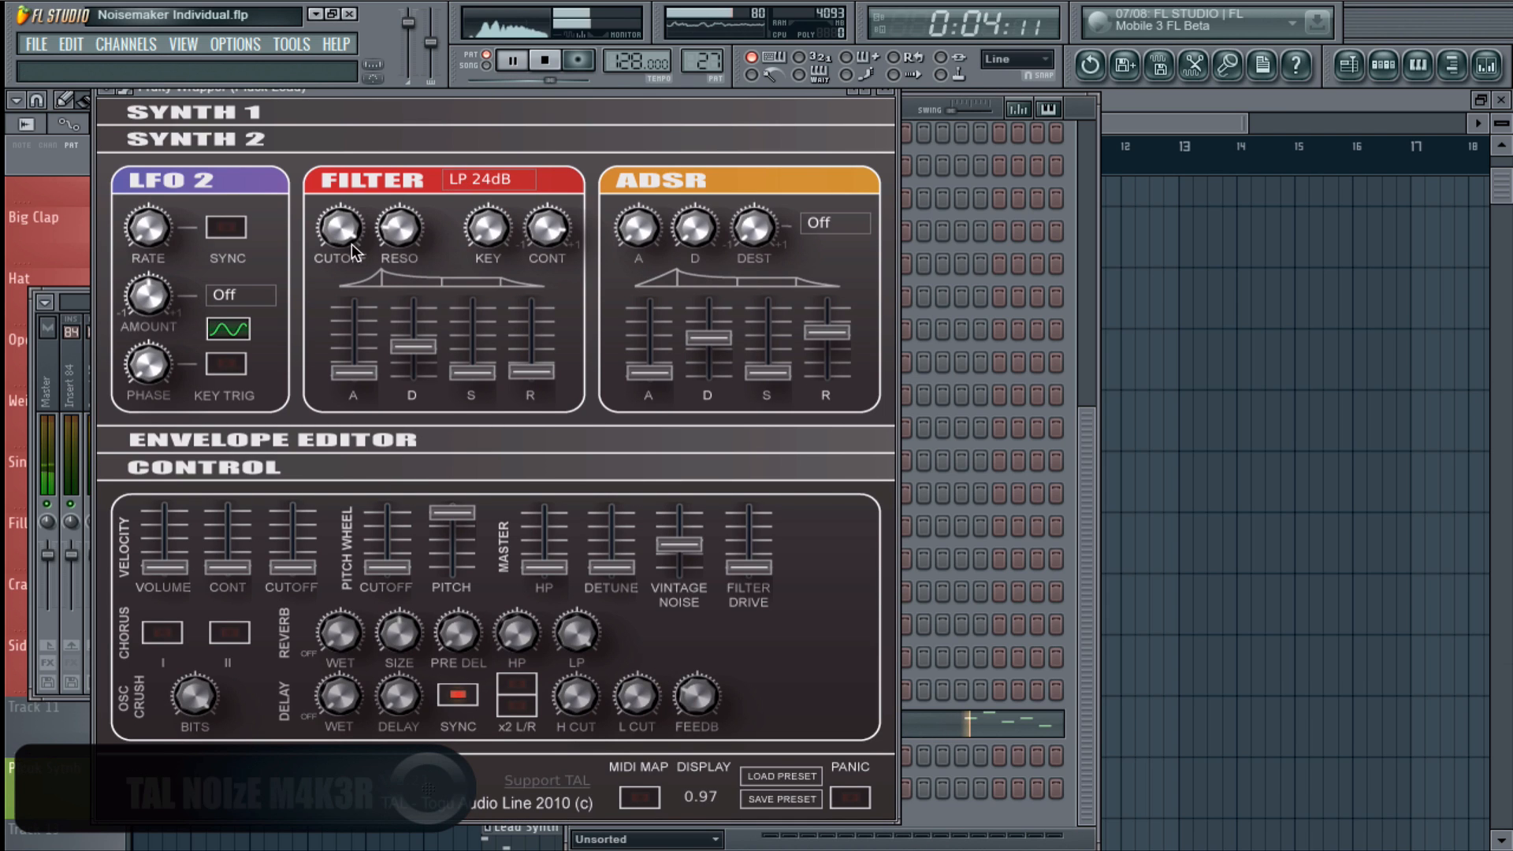
pyautogui.moveTo(343, 234); pyautogui.dragTo(359, 153)
pyautogui.press('space')
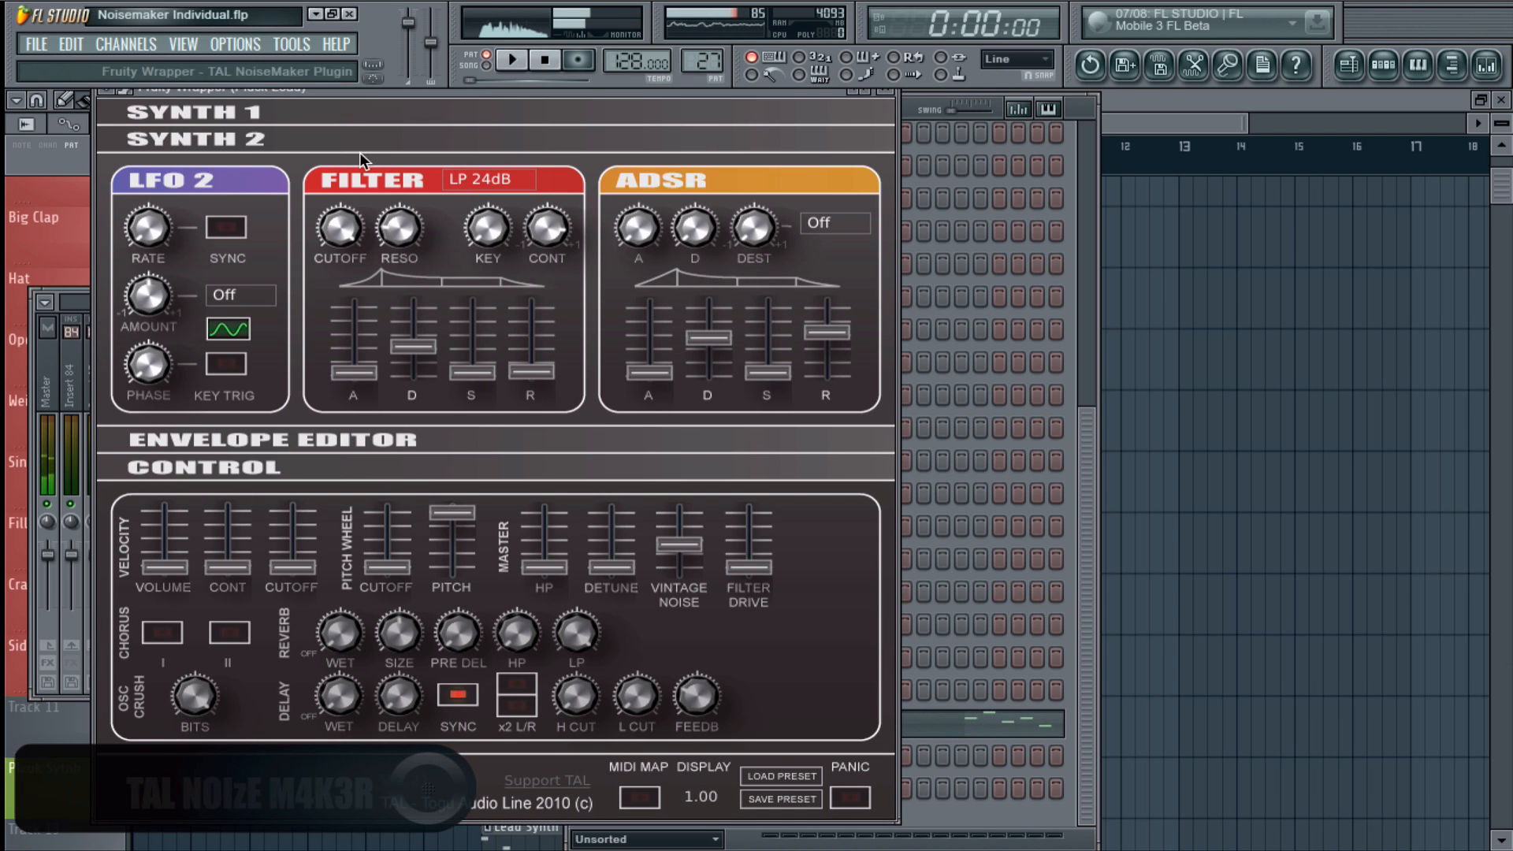
# - Collapse the Control and Synth 2 sections and review the Synth 1 settings of the Pluck Lead synth
pyautogui.click(315, 468)
pyautogui.click(297, 142)
pyautogui.click(298, 118)
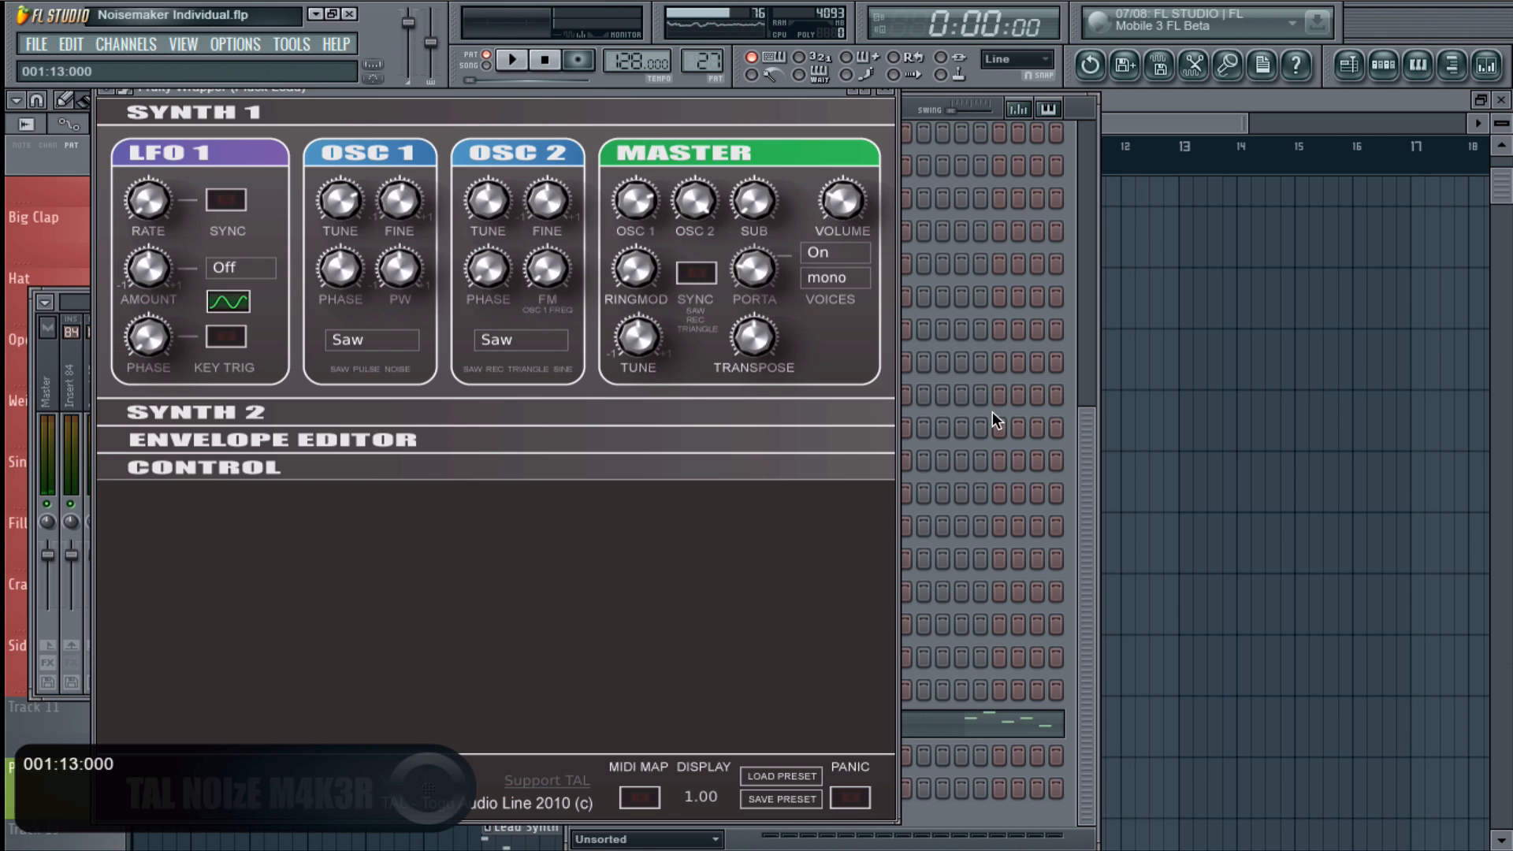
# - Inspect the oscillator, instrument and miscellaneous settings of the 3xOsc channel, and close its settings
pyautogui.click(992, 411)
pyautogui.click(684, 688)
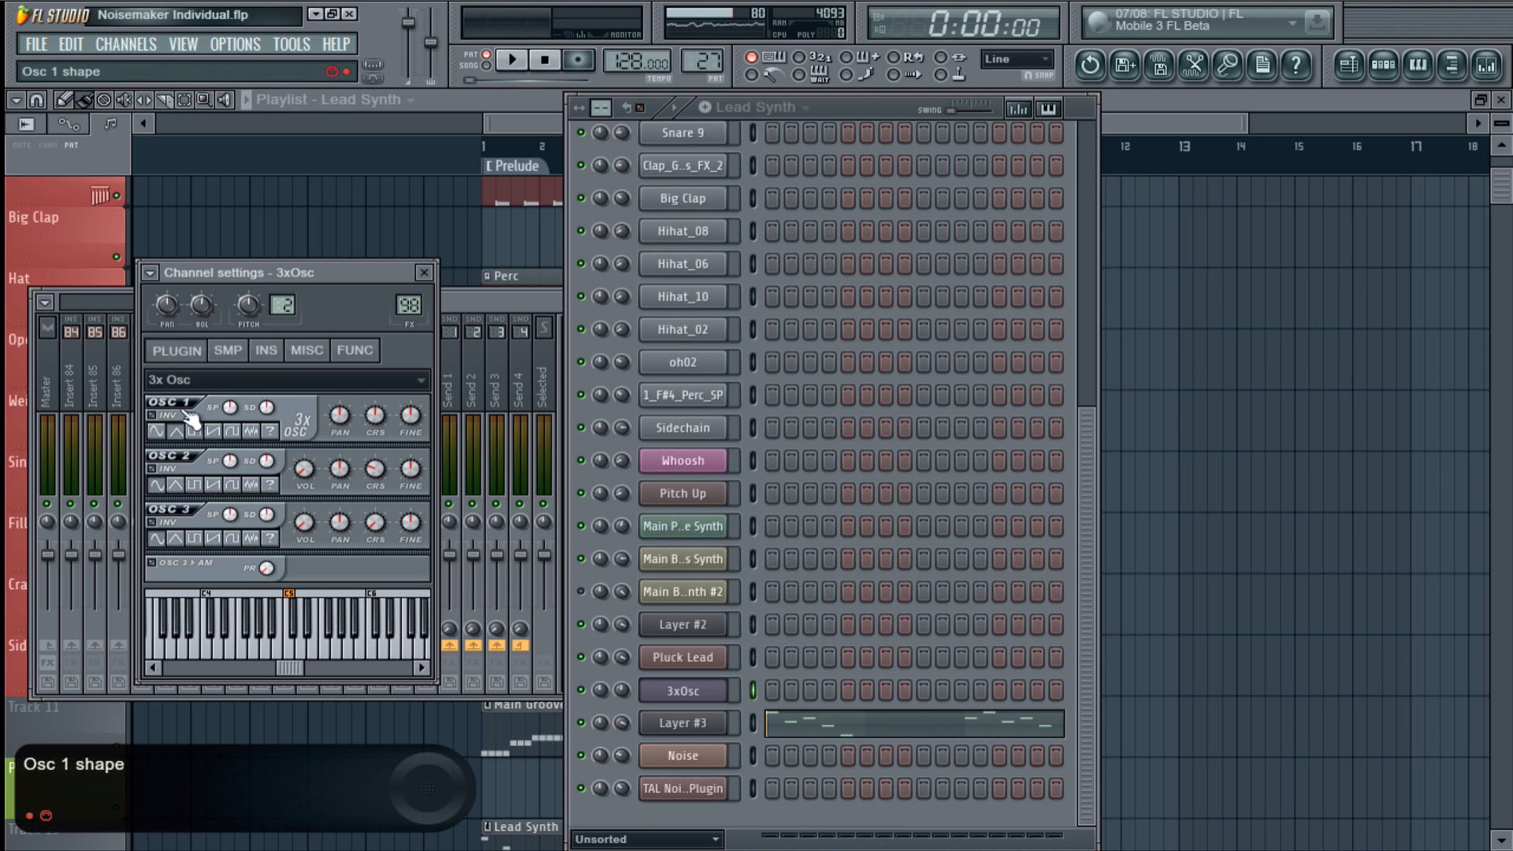
pyautogui.click(259, 350)
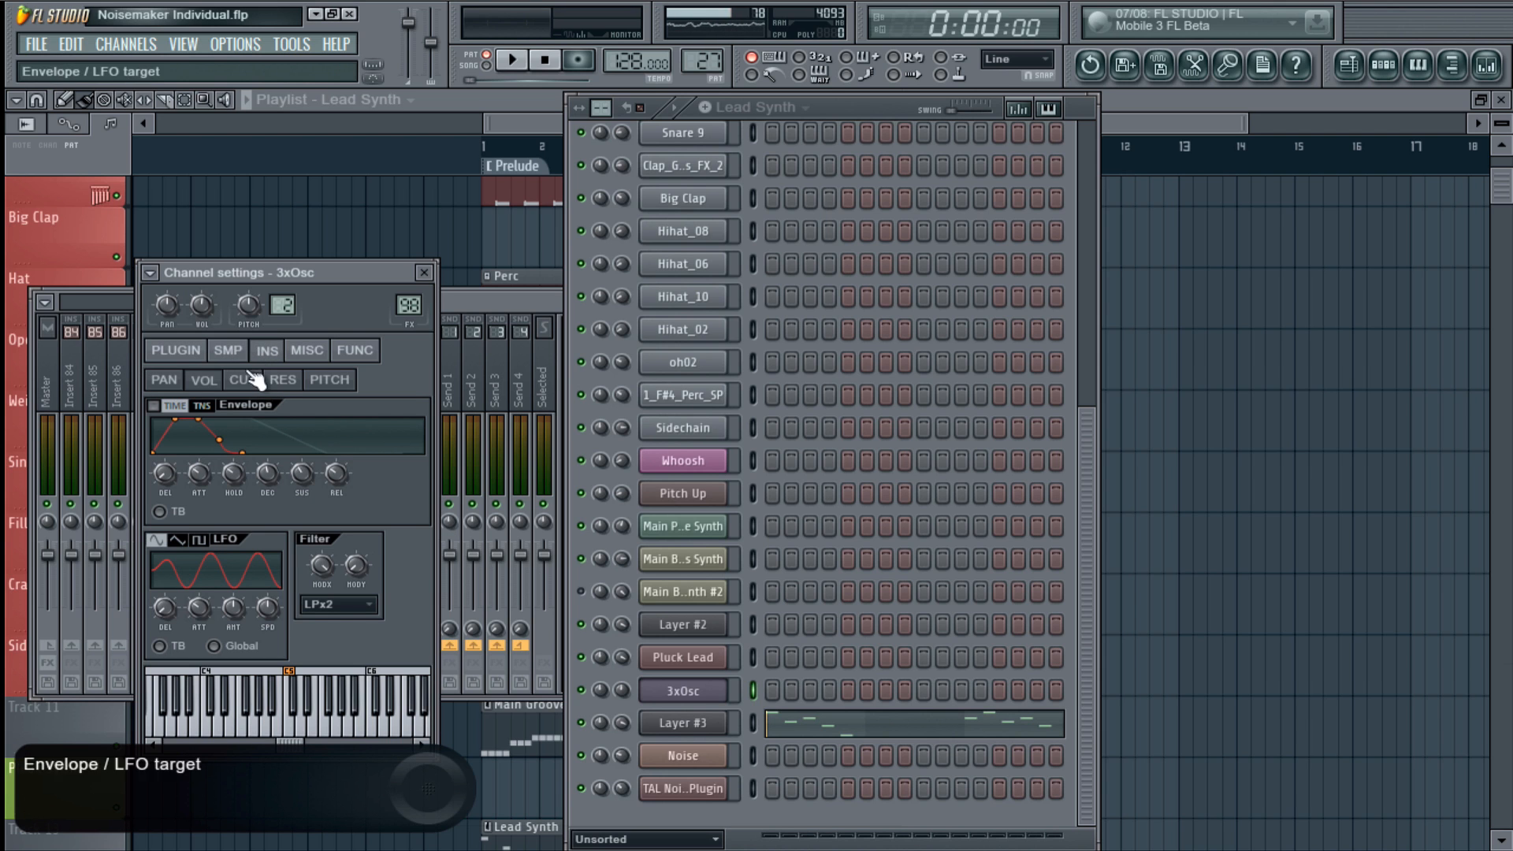
pyautogui.click(307, 351)
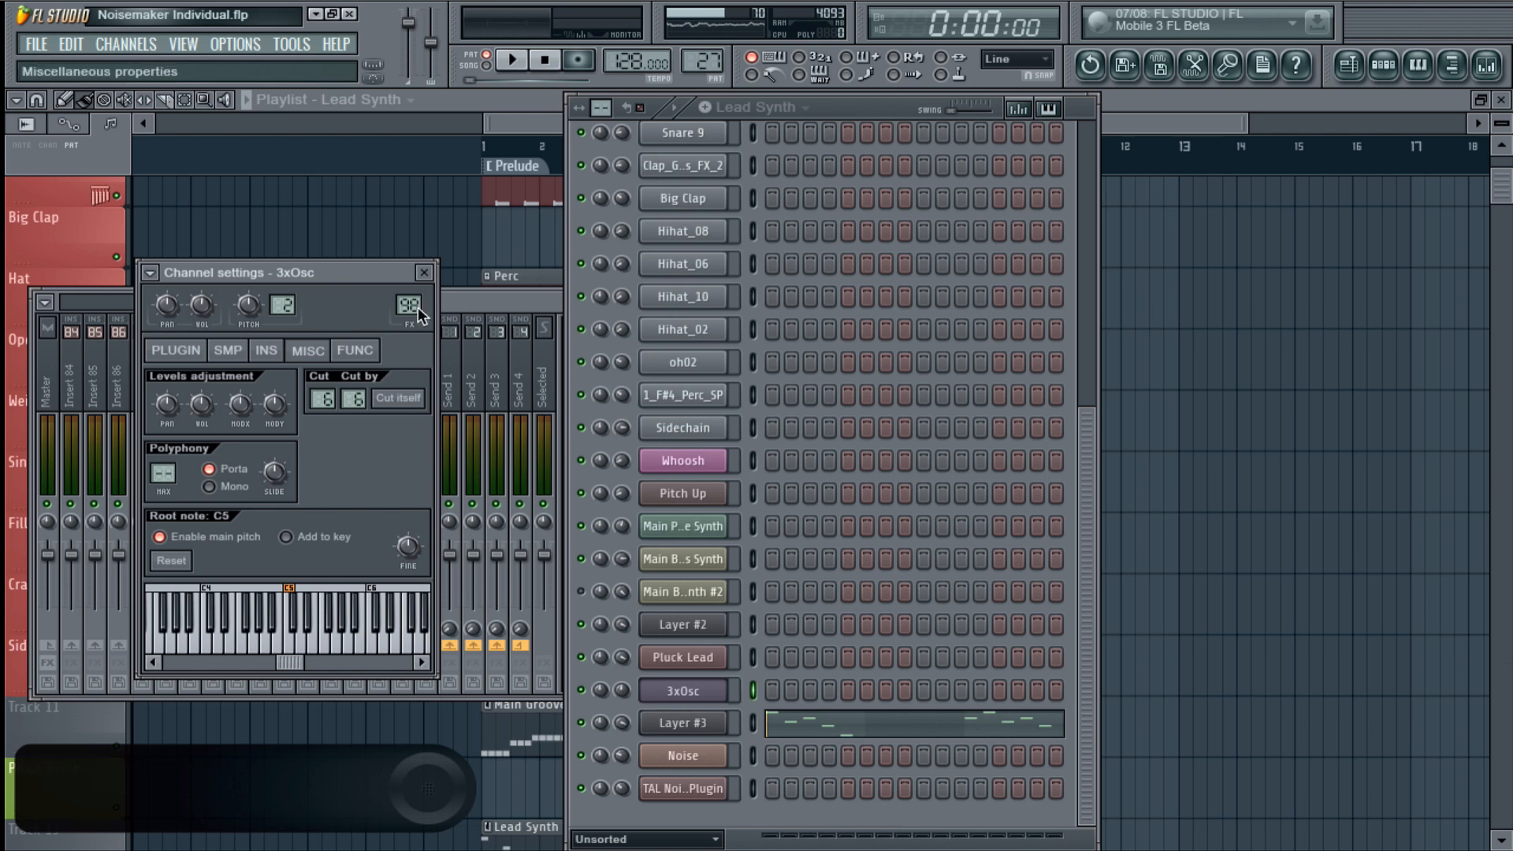
pyautogui.click(424, 271)
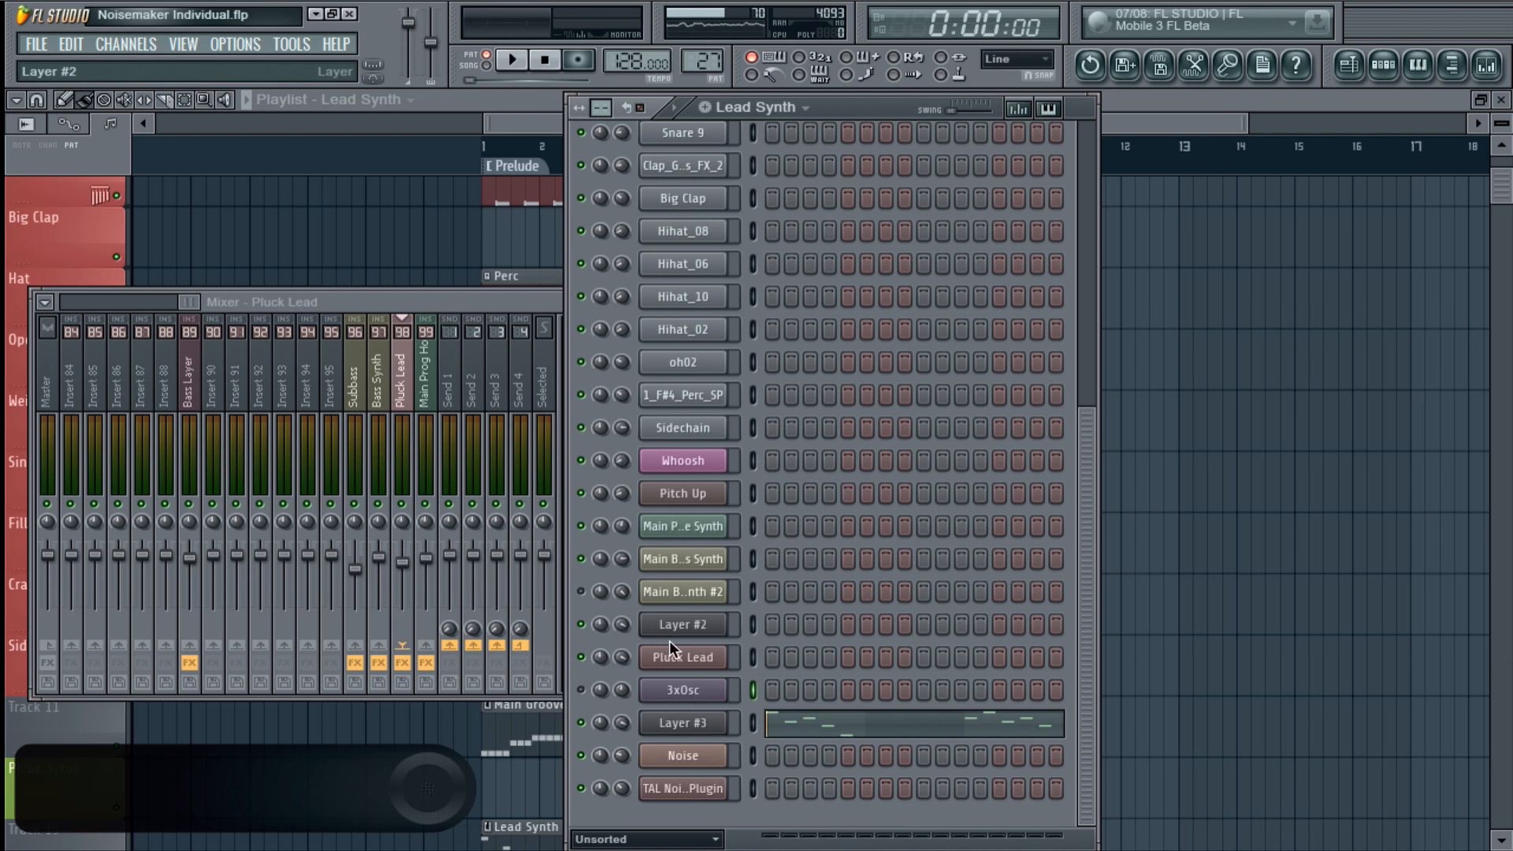
# - Compare the Lead Synth pattern without and with the 3xOsc layer, finishing with the 3xOsc channel muted
pyautogui.press('space')
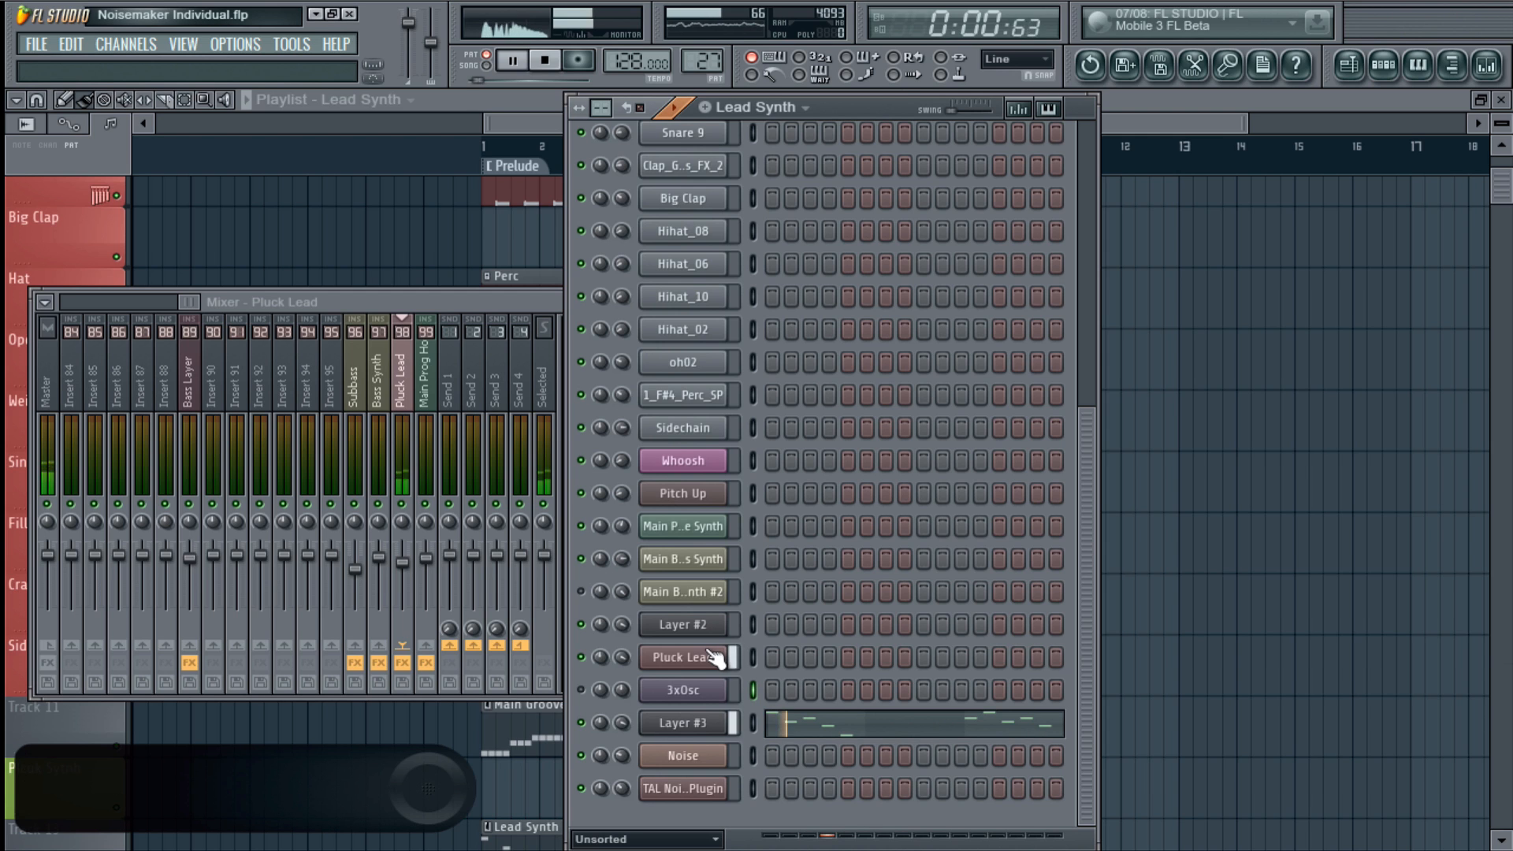
pyautogui.press('space')
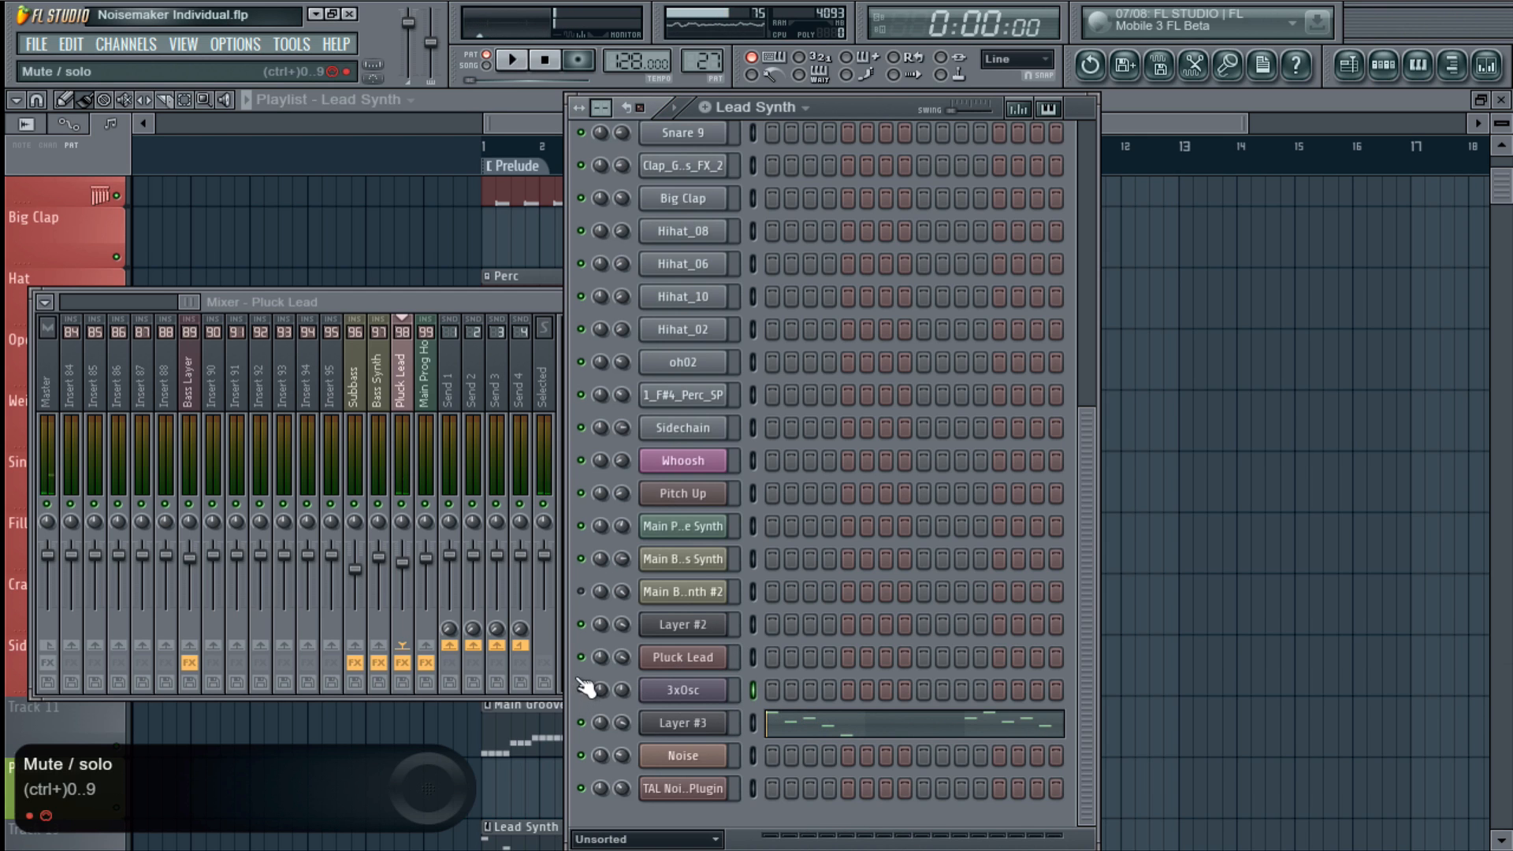
pyautogui.press('space')
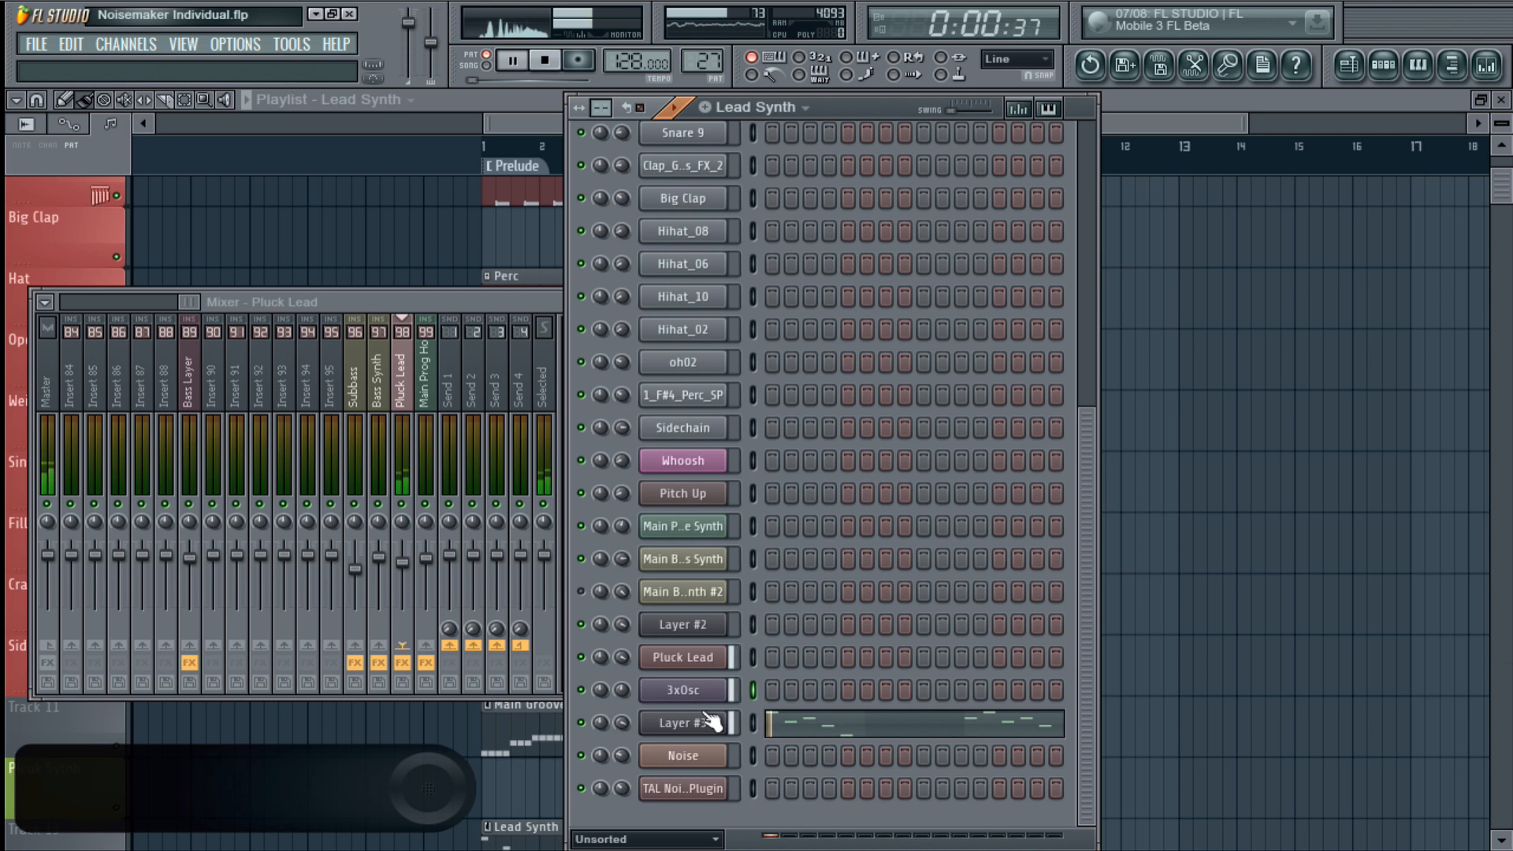
pyautogui.click(709, 721)
pyautogui.press('space')
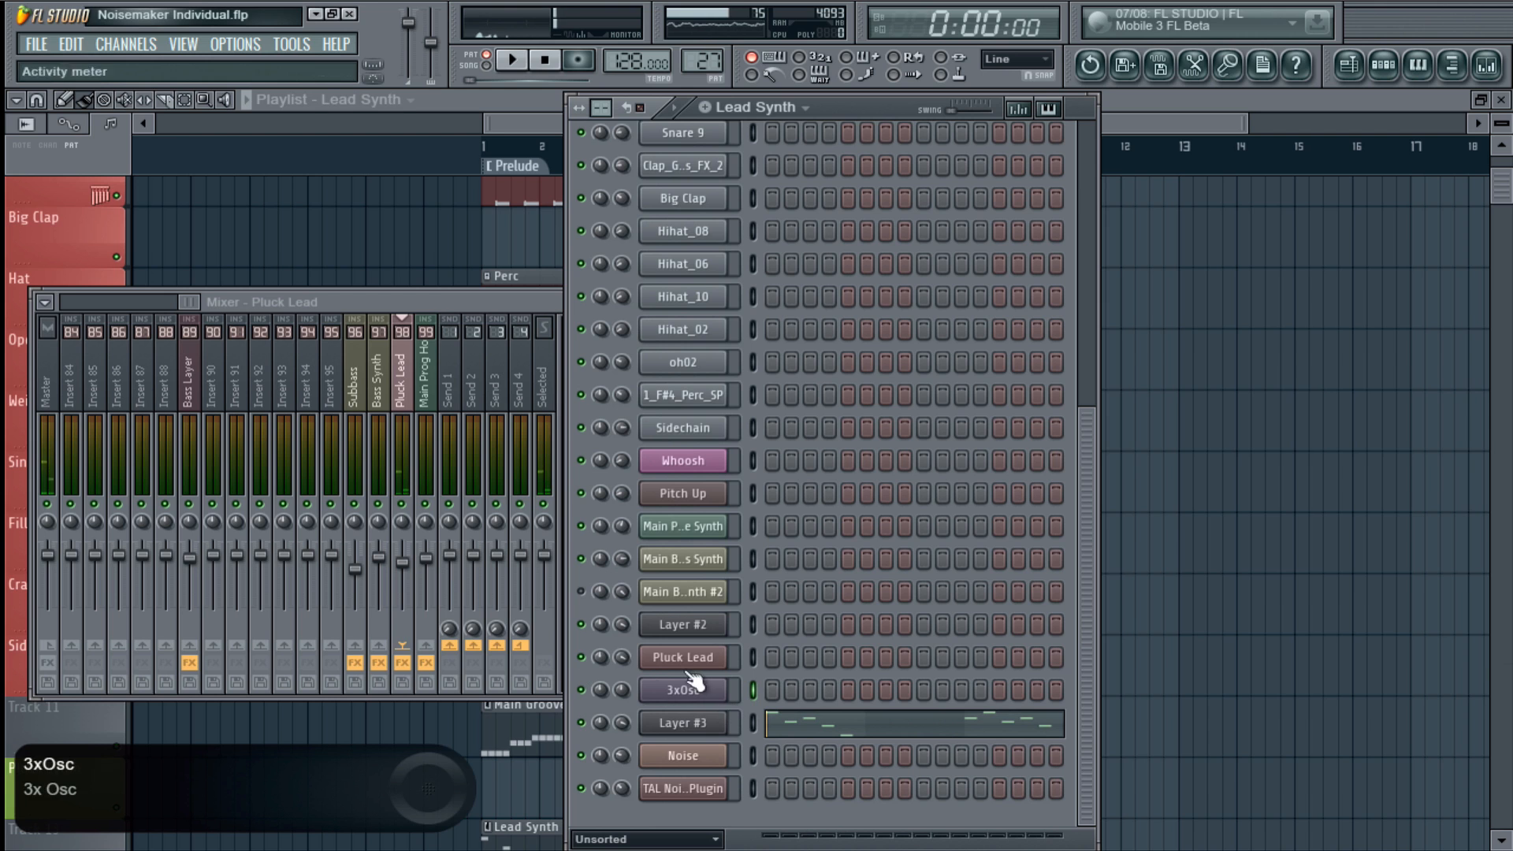
pyautogui.click(580, 688)
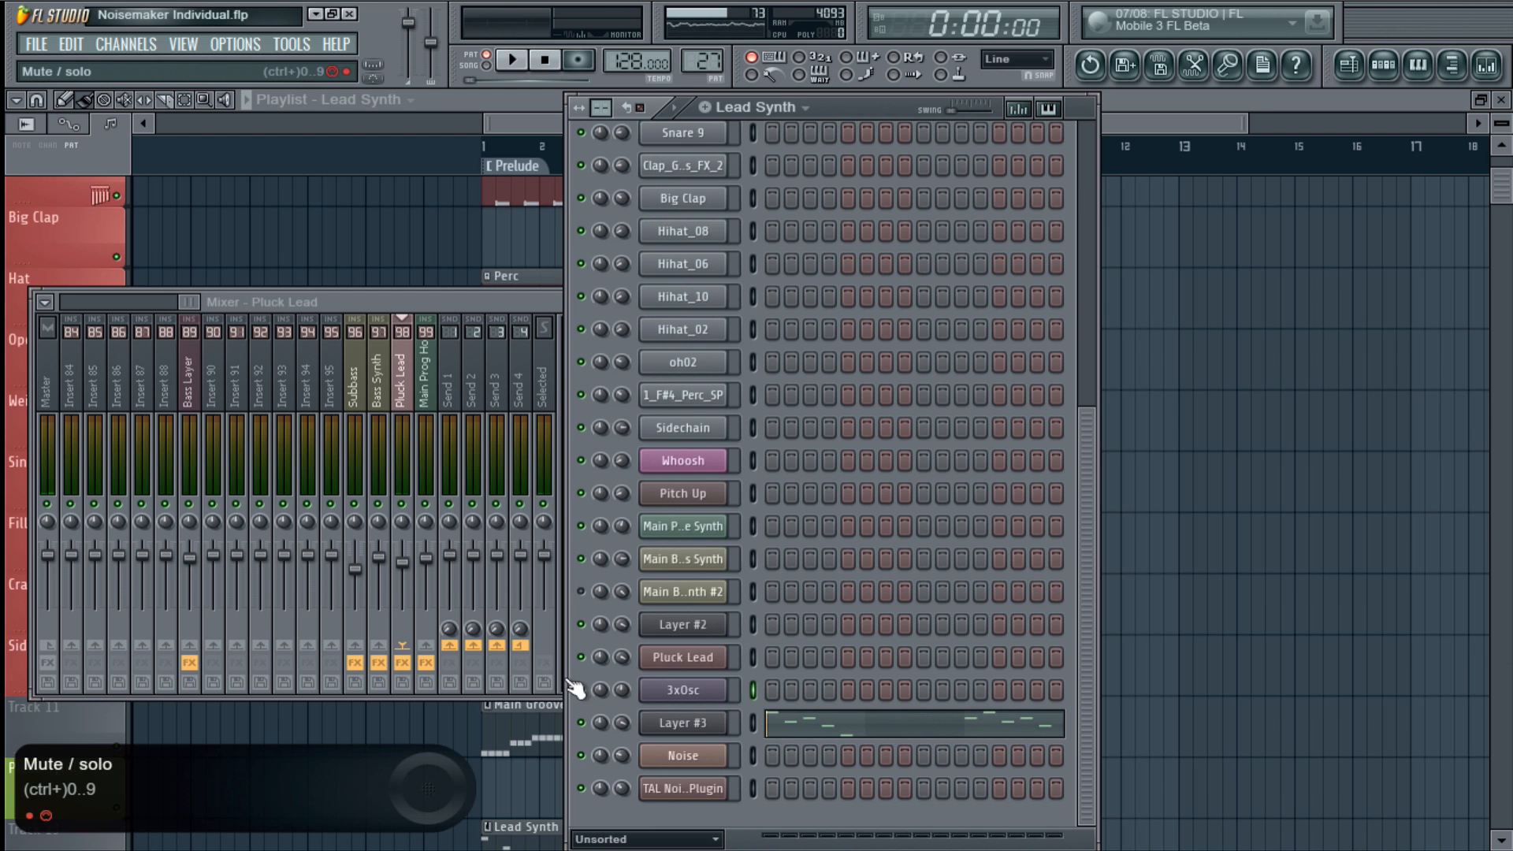
# - Review the 3xOsc channel's oscillator page and close its settings
pyautogui.click(666, 688)
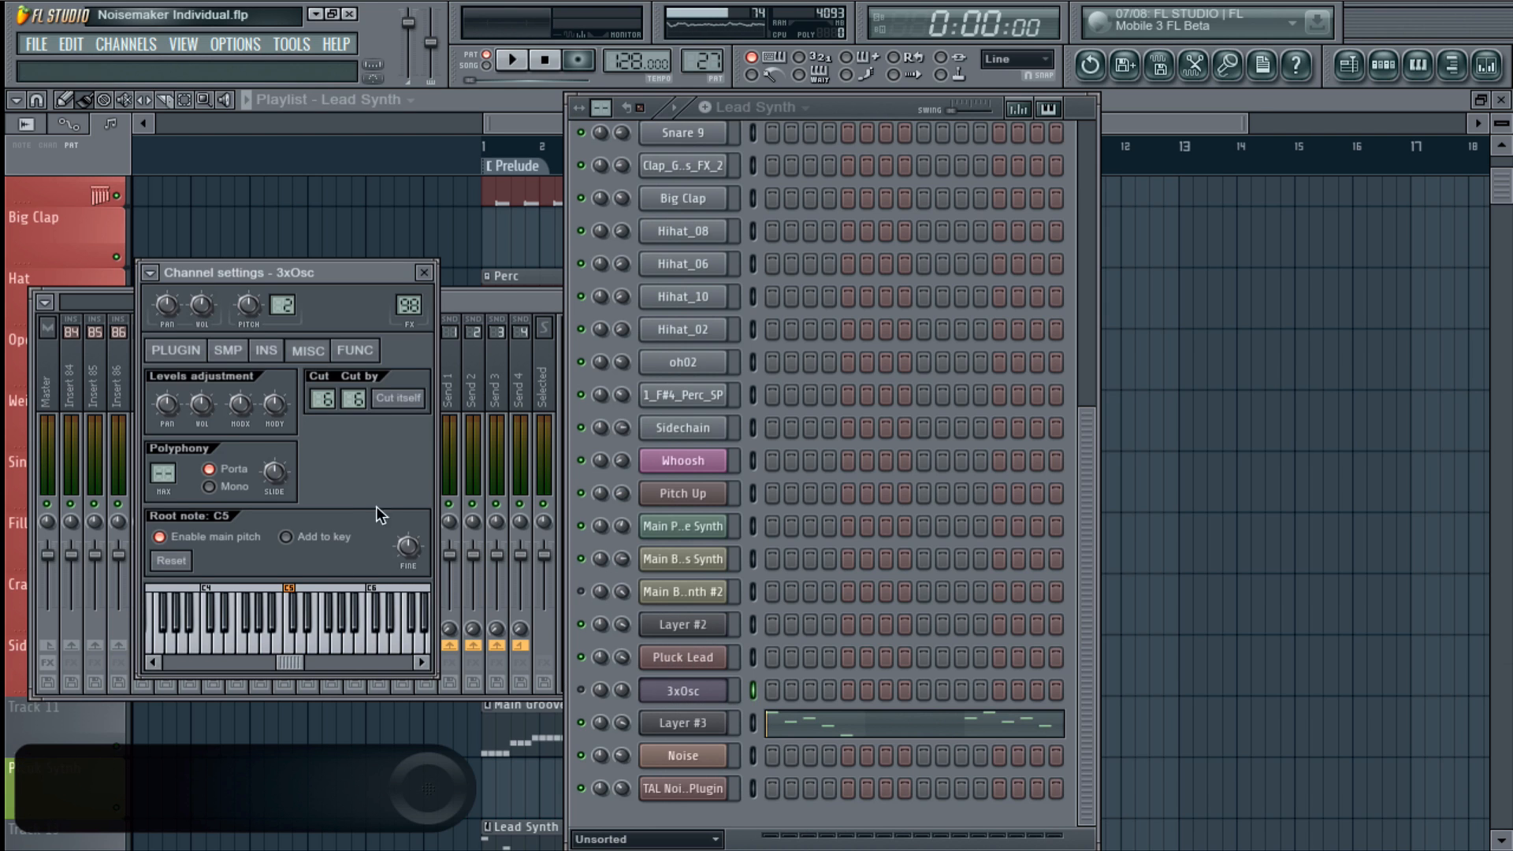
pyautogui.click(179, 351)
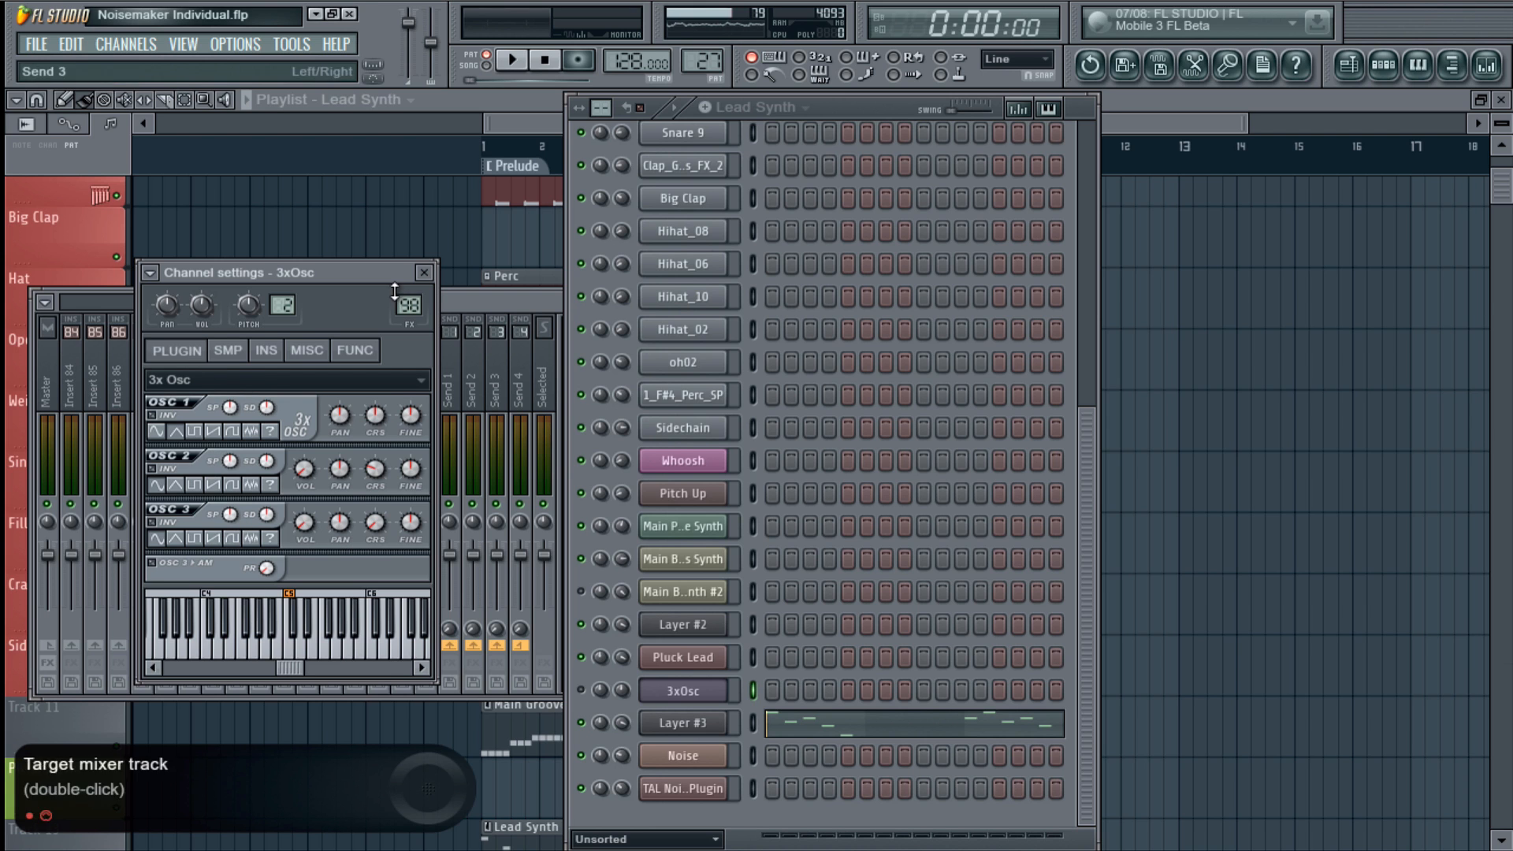
pyautogui.click(424, 272)
# - Review the Pluck Lead synth's oscillators and check the Osc 1 fine tune
pyautogui.click(660, 656)
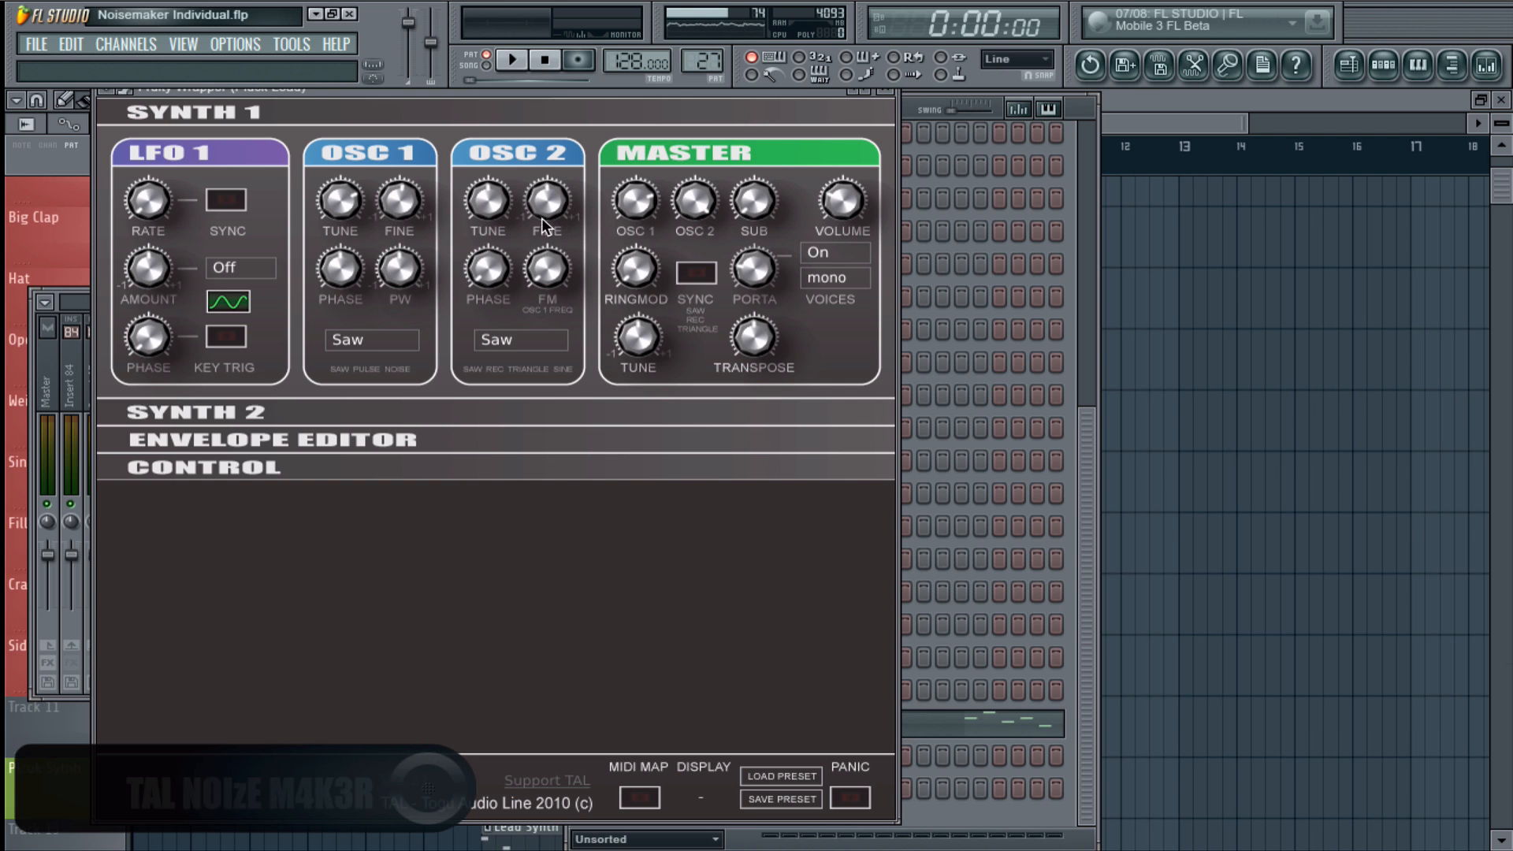
pyautogui.click(962, 263)
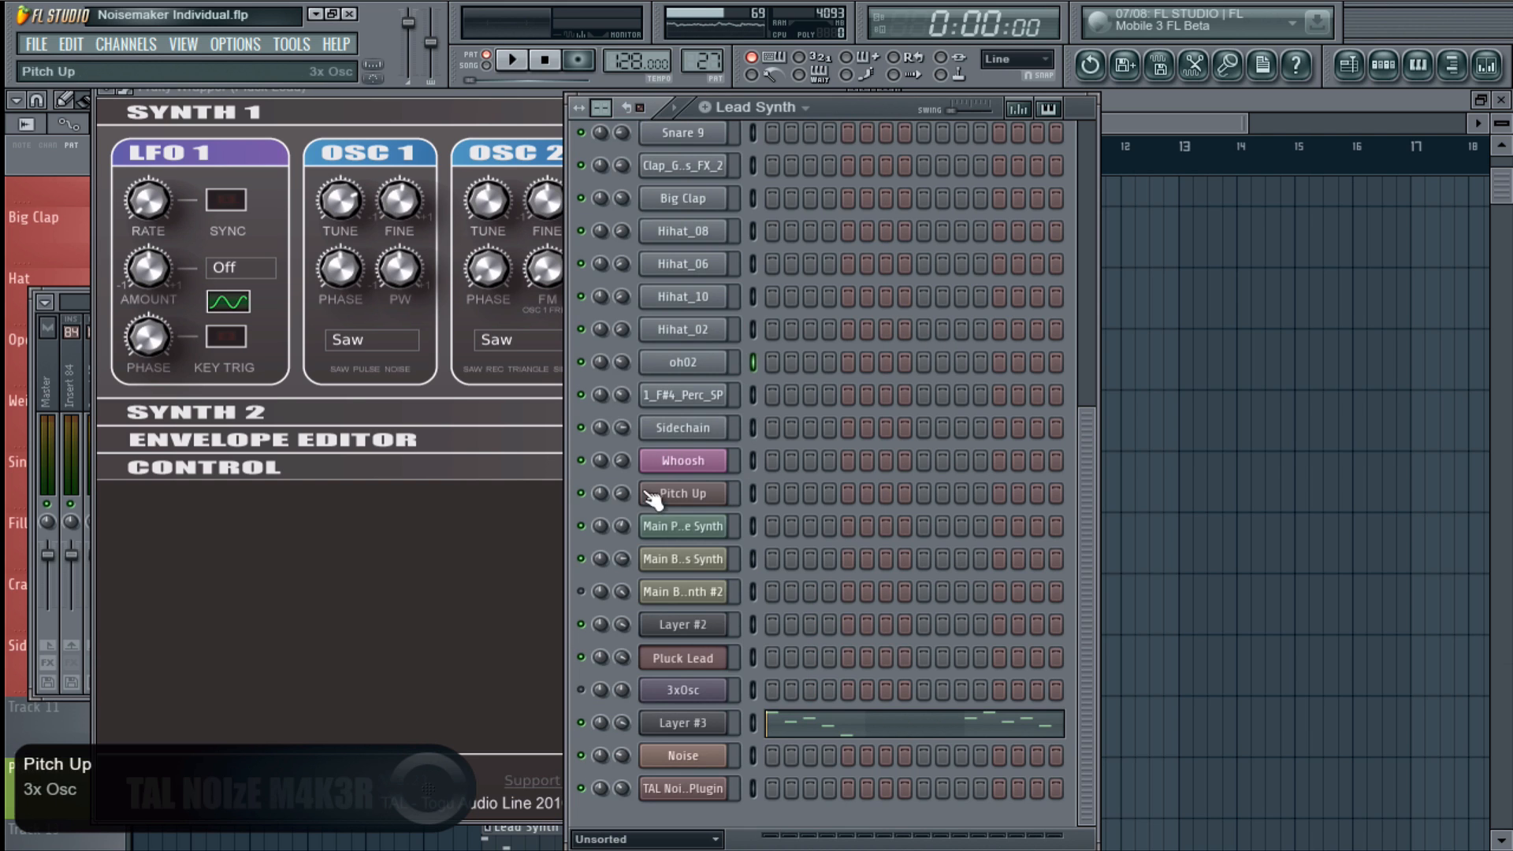
pyautogui.click(361, 580)
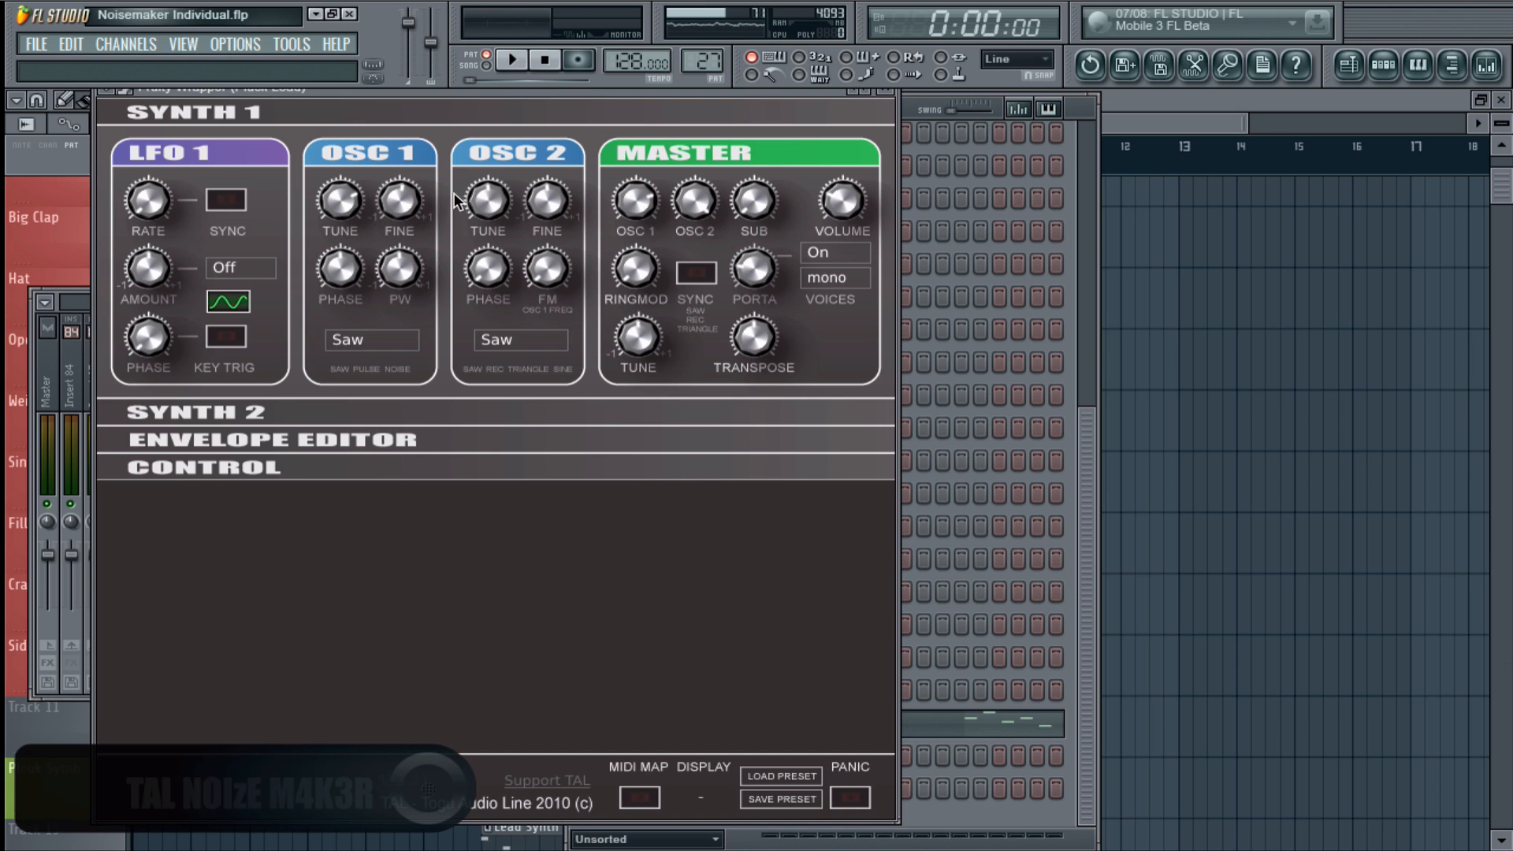
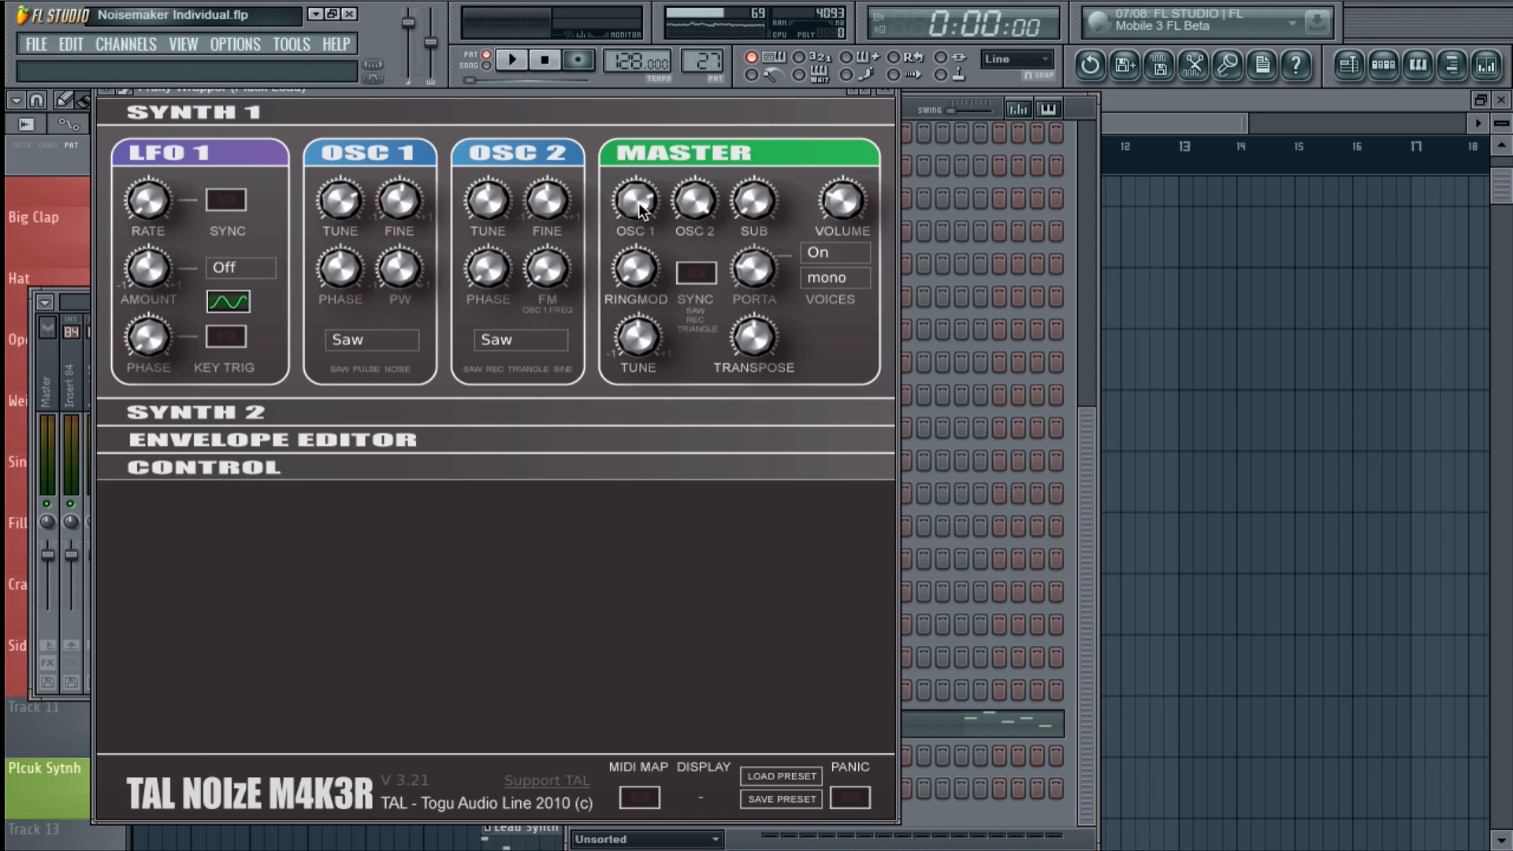
pyautogui.click(402, 201)
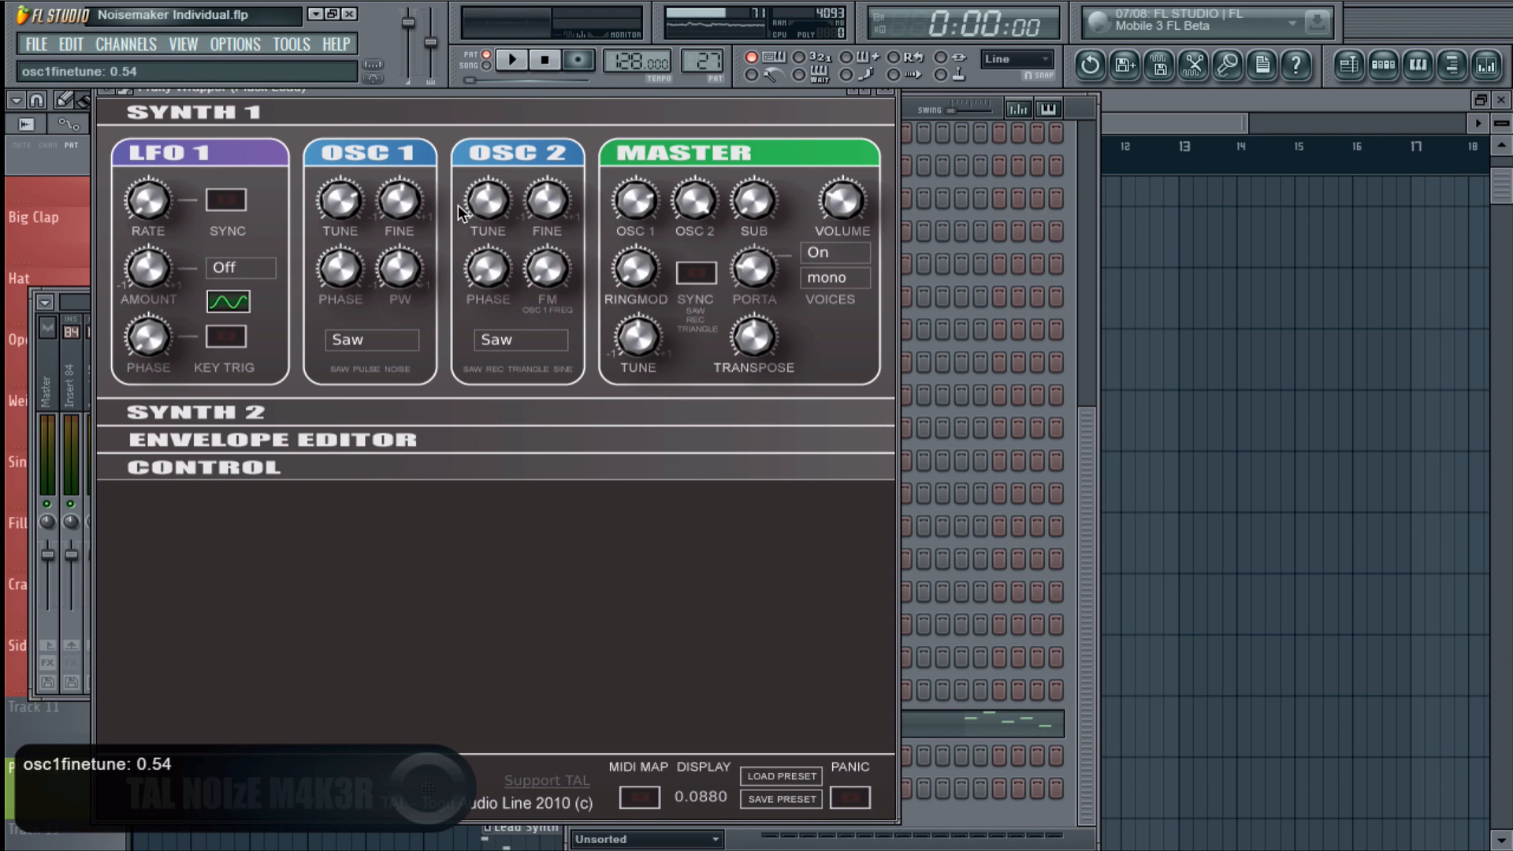
# - Check the Pluck Lead synth's master oscillator levels and set the Osc 1 volume to -6.86 dB
pyautogui.click(637, 201)
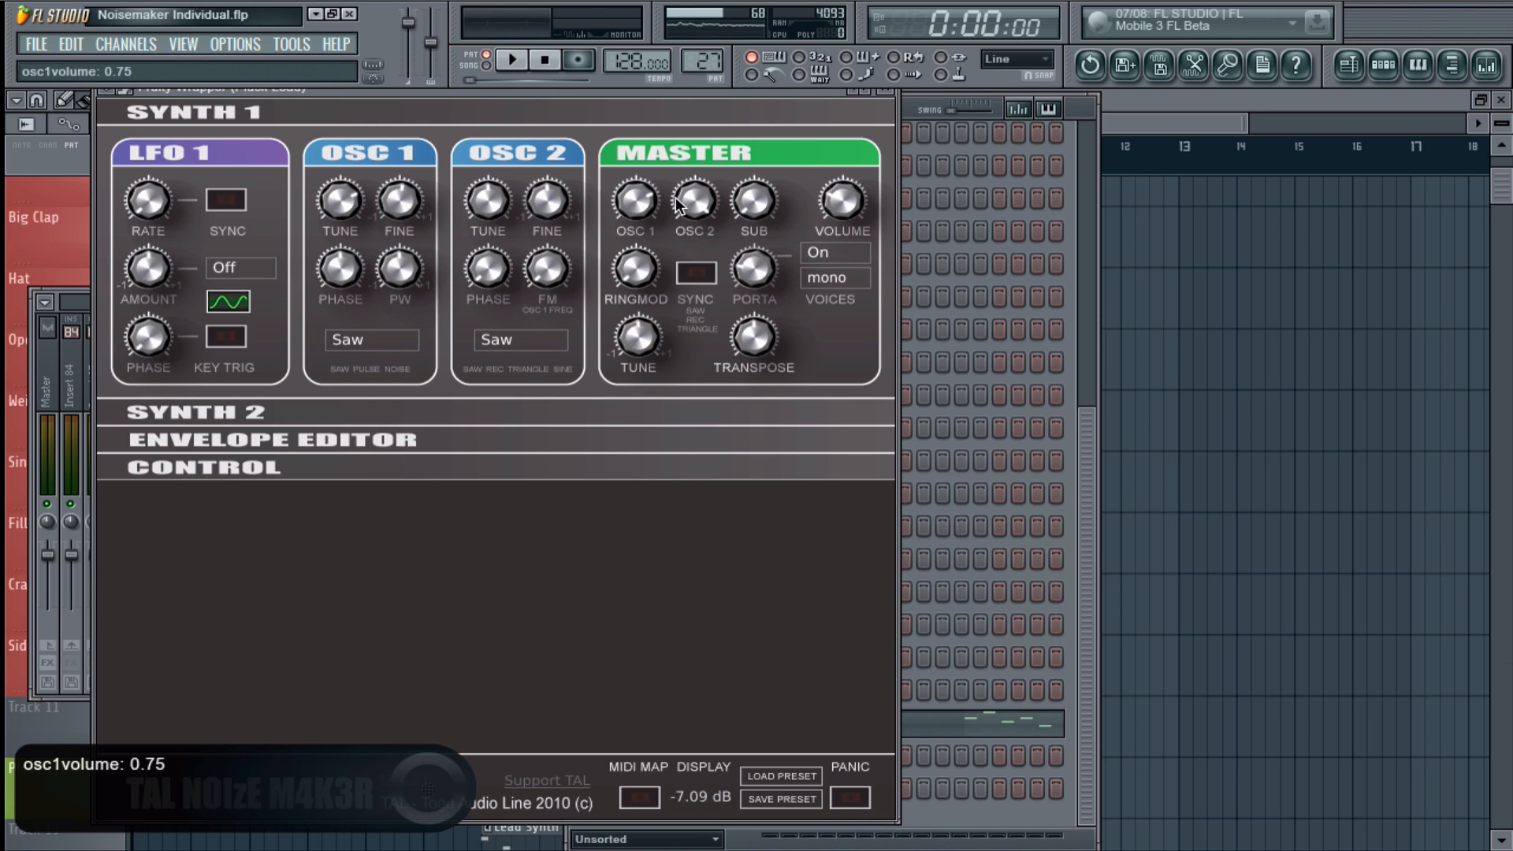
pyautogui.click(690, 204)
pyautogui.moveTo(632, 200); pyautogui.dragTo(632, 197)
# - Collapse Synth 1 and inspect the filter and envelope settings in the Pluck Lead's Synth 2 section
pyautogui.click(544, 114)
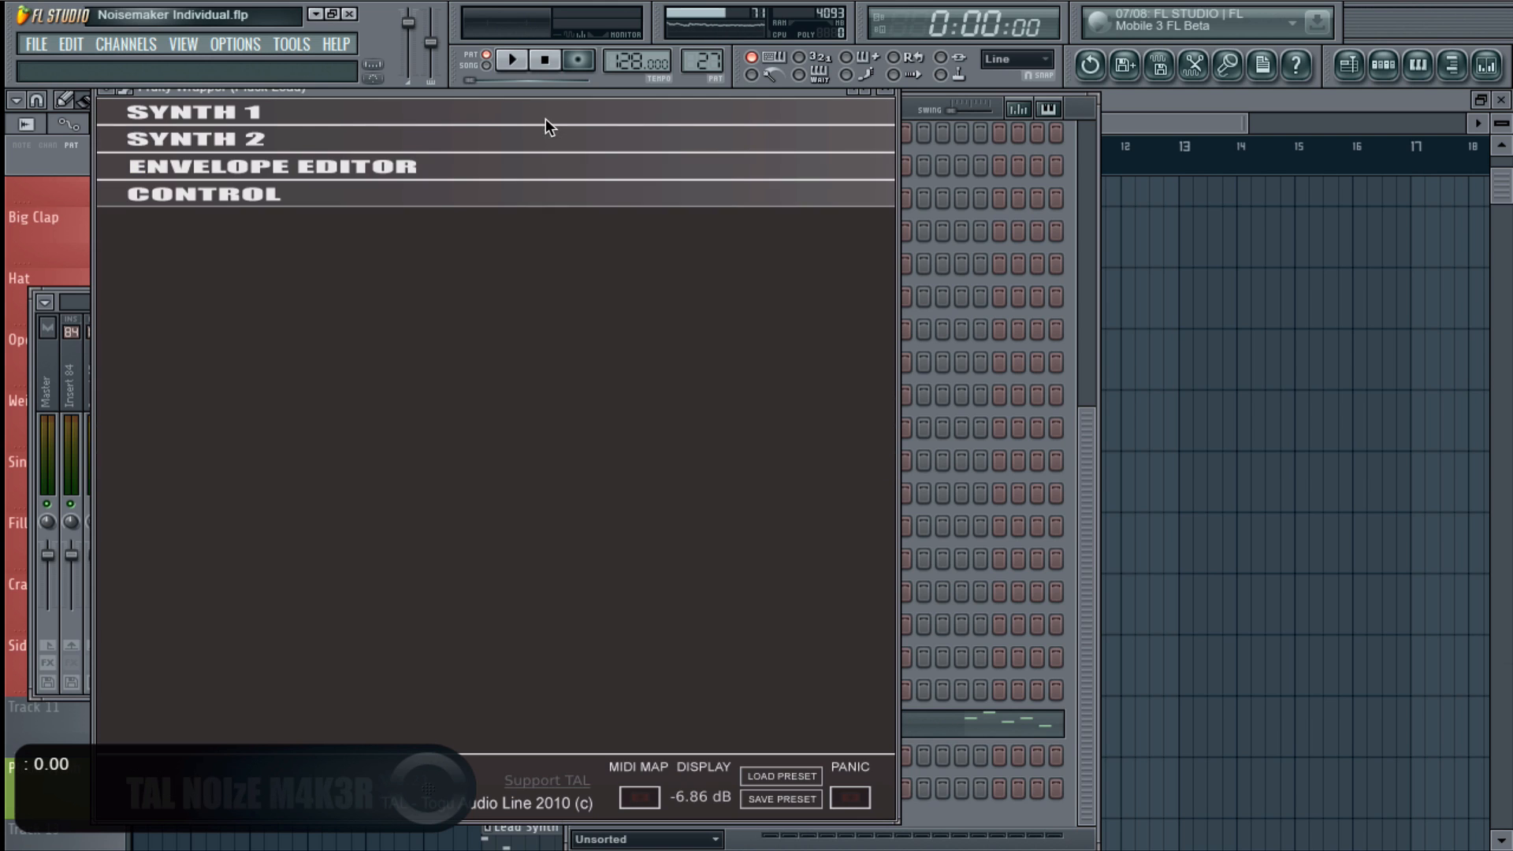
pyautogui.click(402, 139)
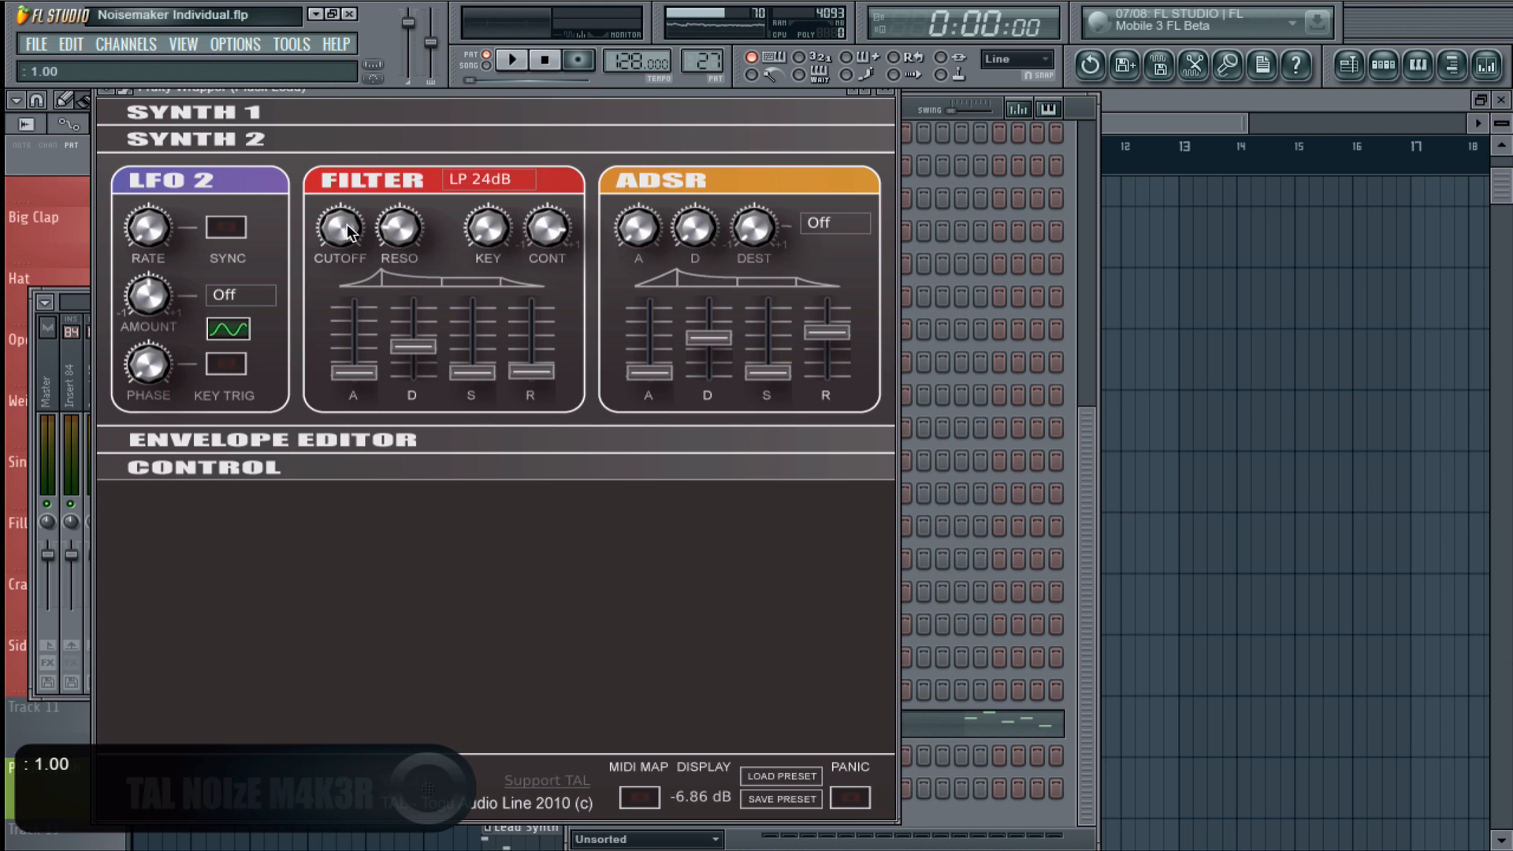
pyautogui.click(978, 334)
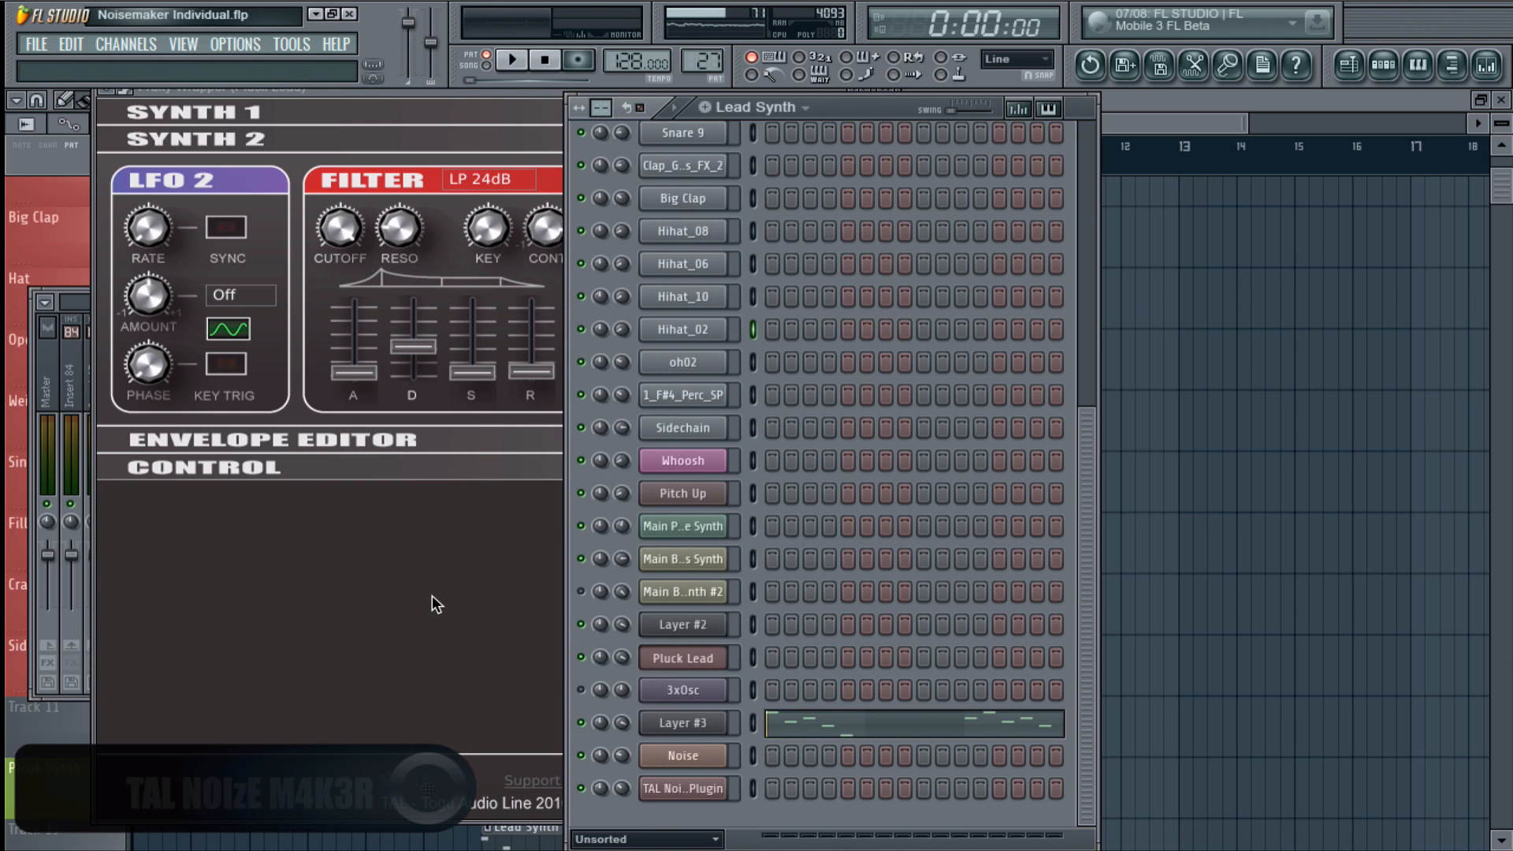
pyautogui.click(432, 594)
pyautogui.click(242, 135)
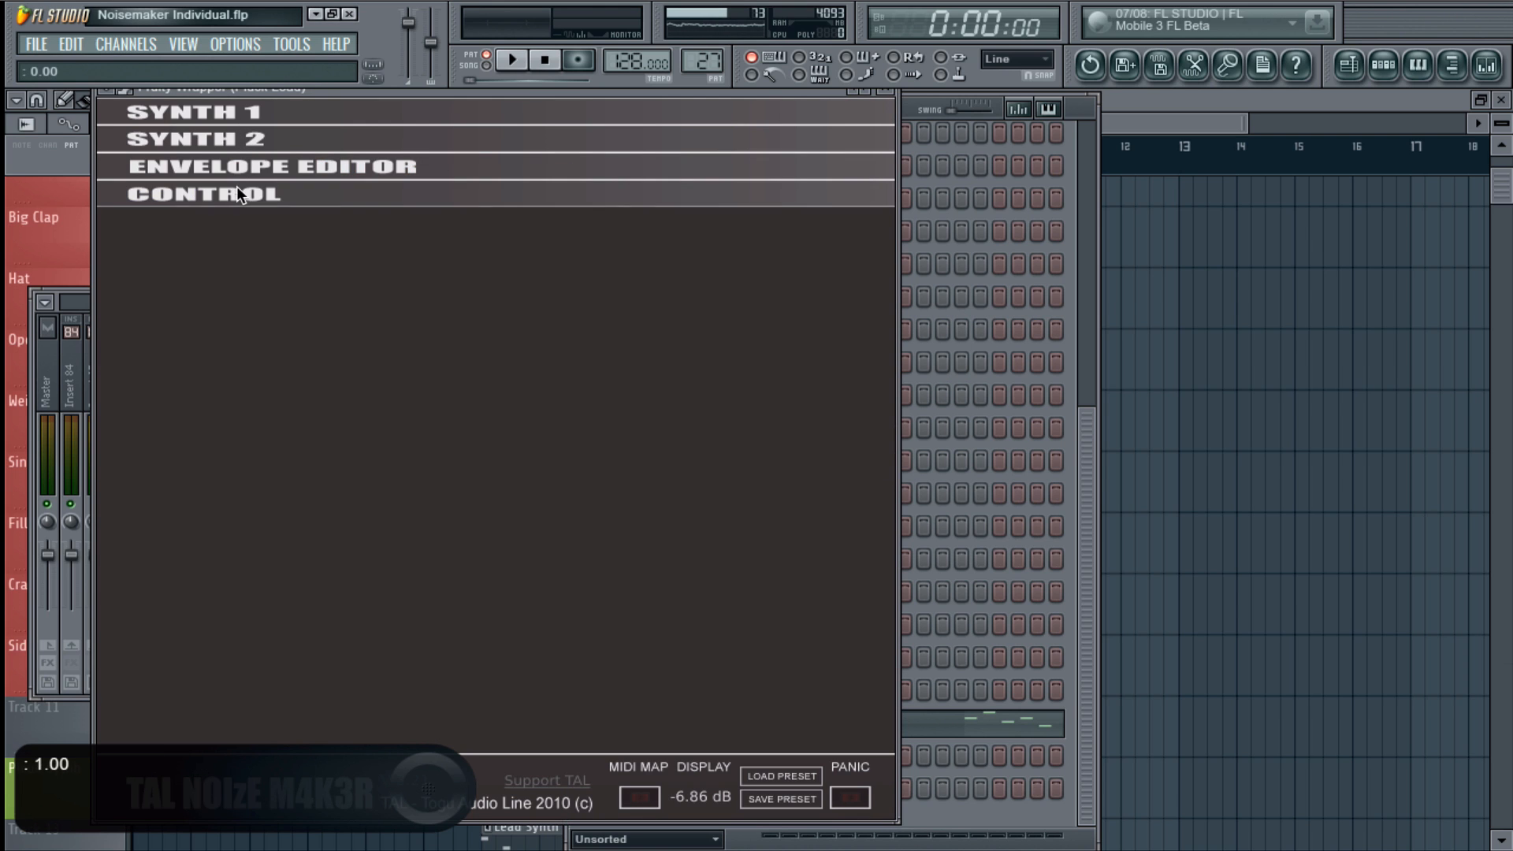
# - Inspect the Pluck Lead synth's Control section, check its filter drive, and close the synth
pyautogui.click(236, 194)
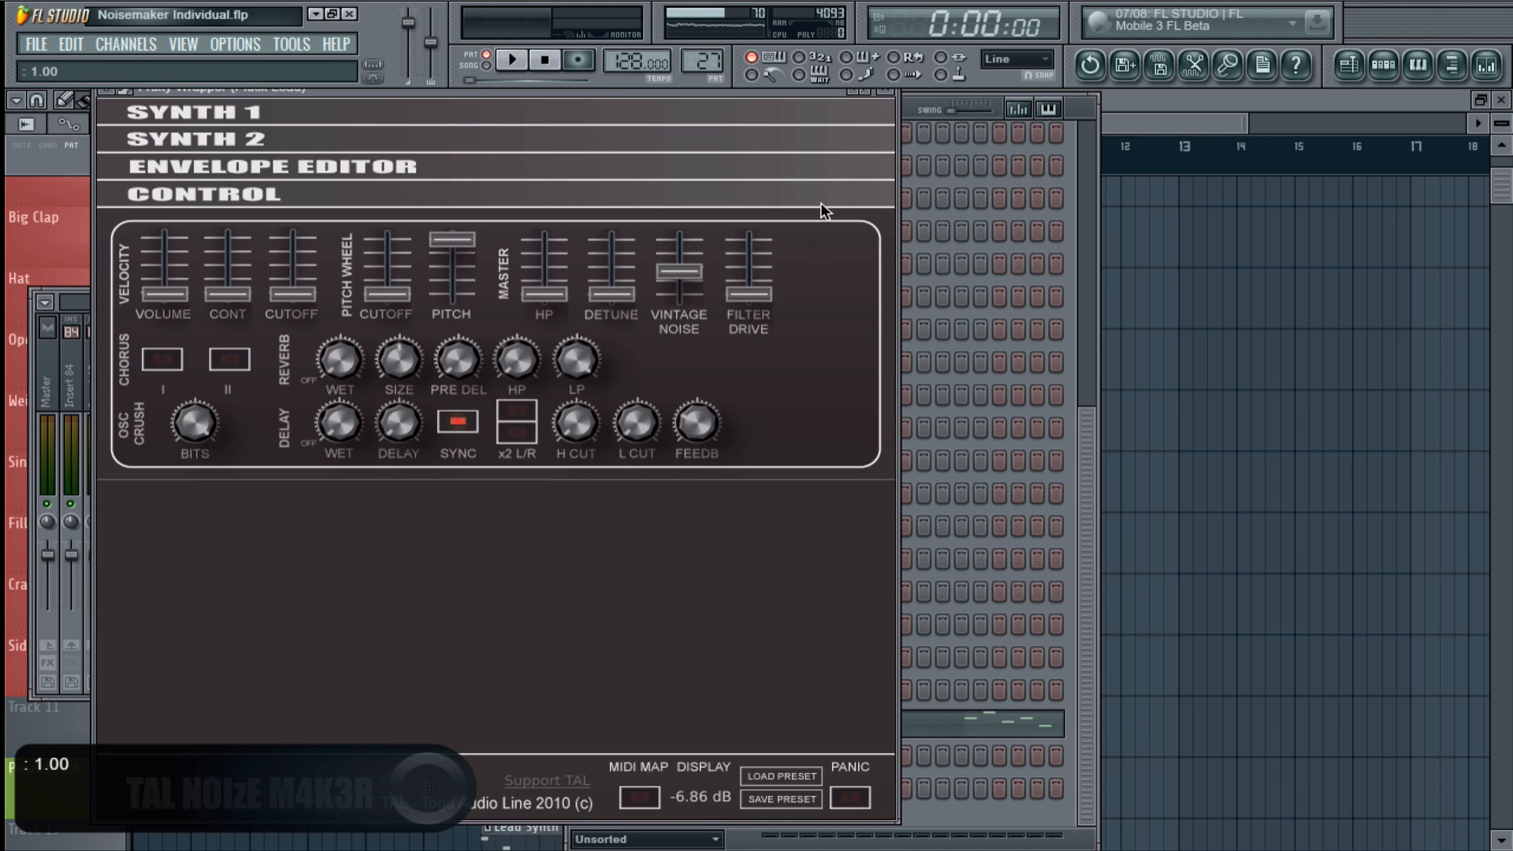
pyautogui.moveTo(752, 289); pyautogui.dragTo(752, 296)
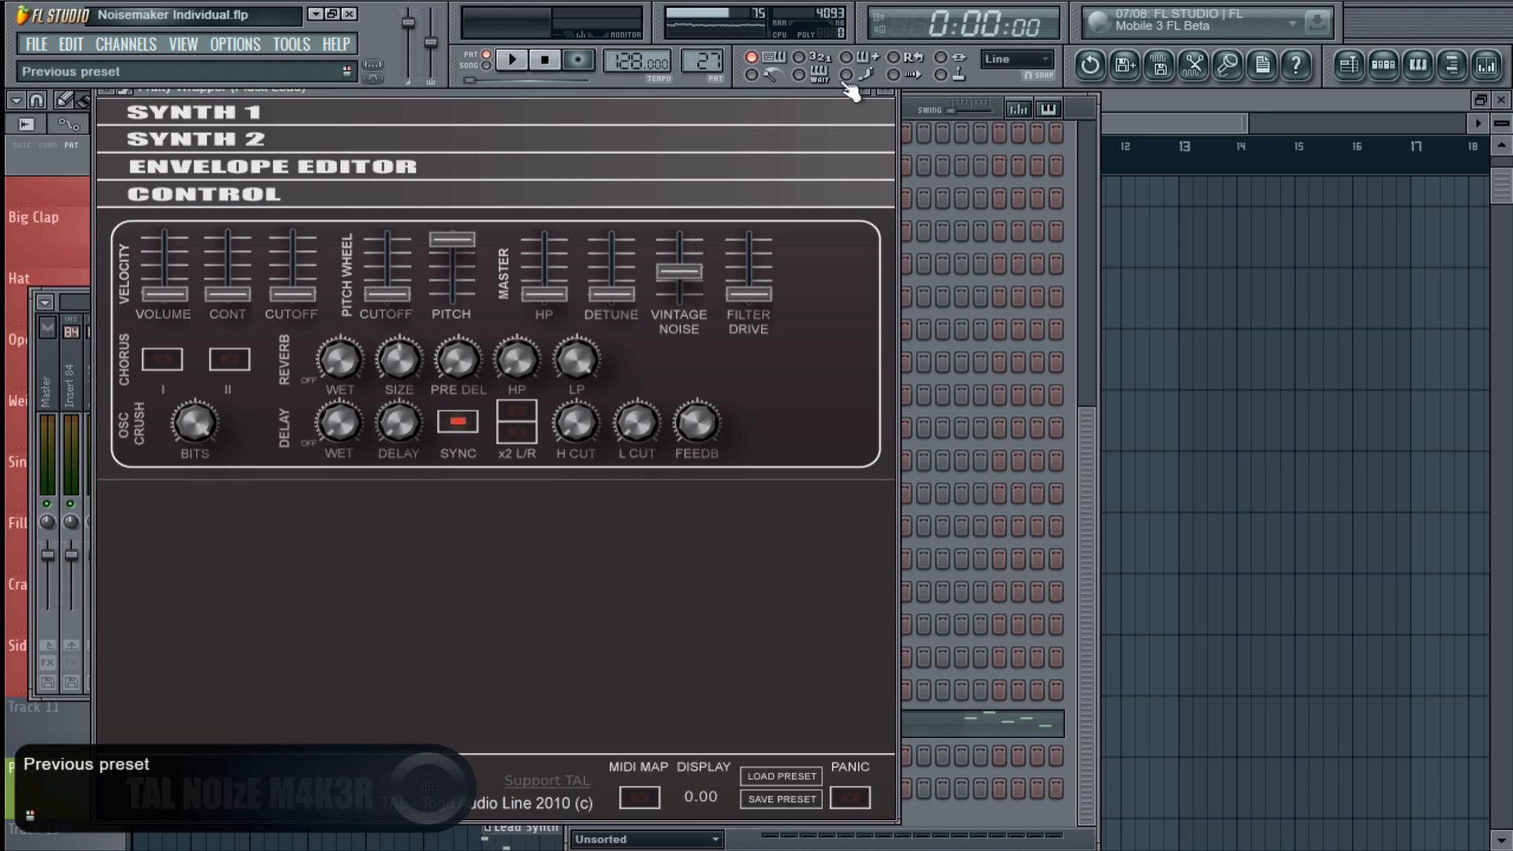
pyautogui.press('Escape')
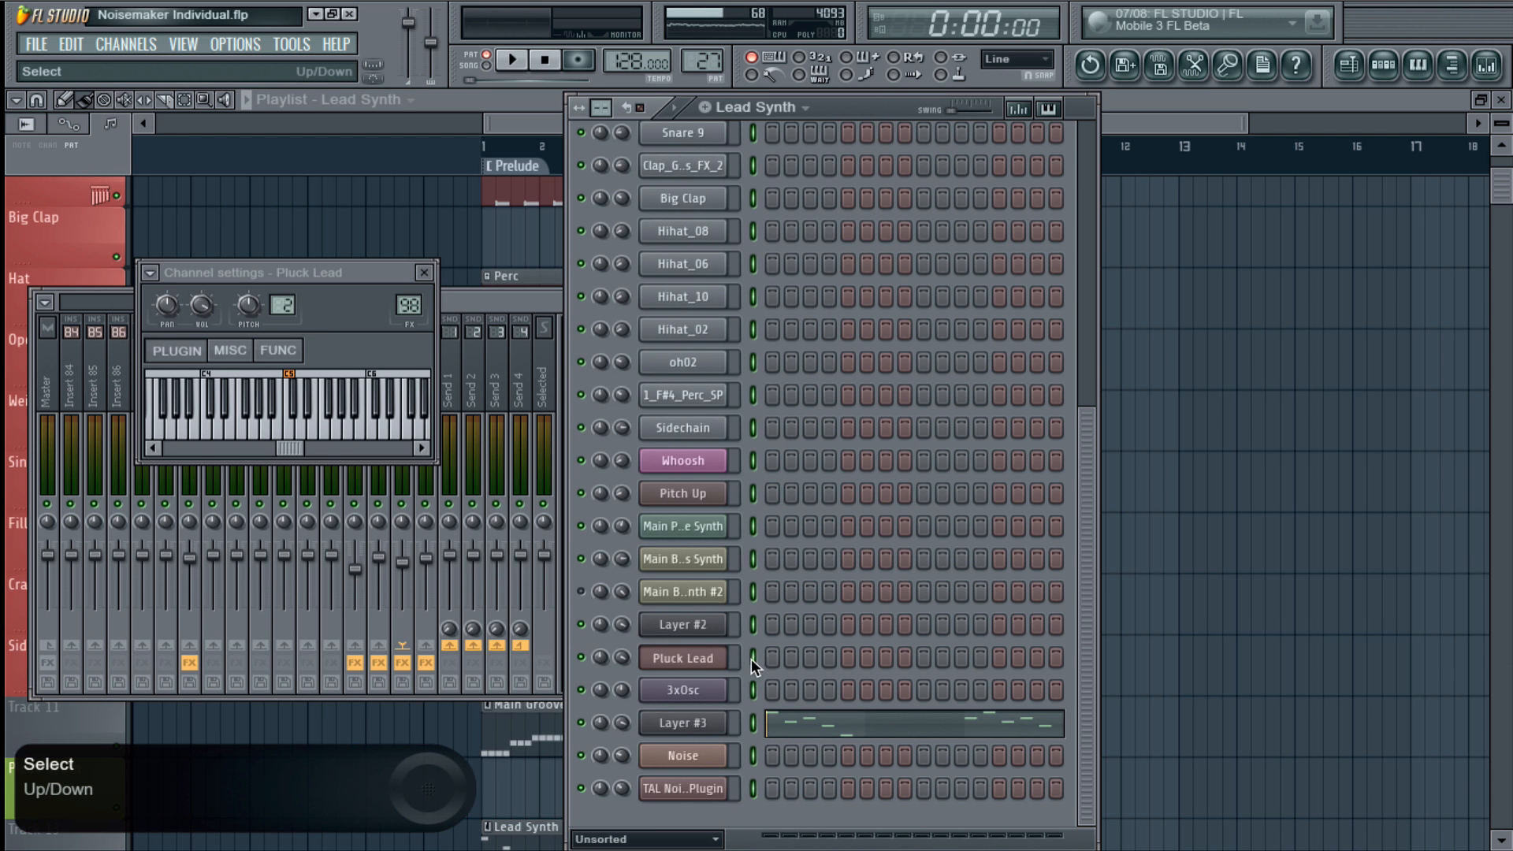
# - Inspect the first Fruity Parametric EQ 2 in the Pluck Lead mixer track's effect chain and close it
pyautogui.press('F9')
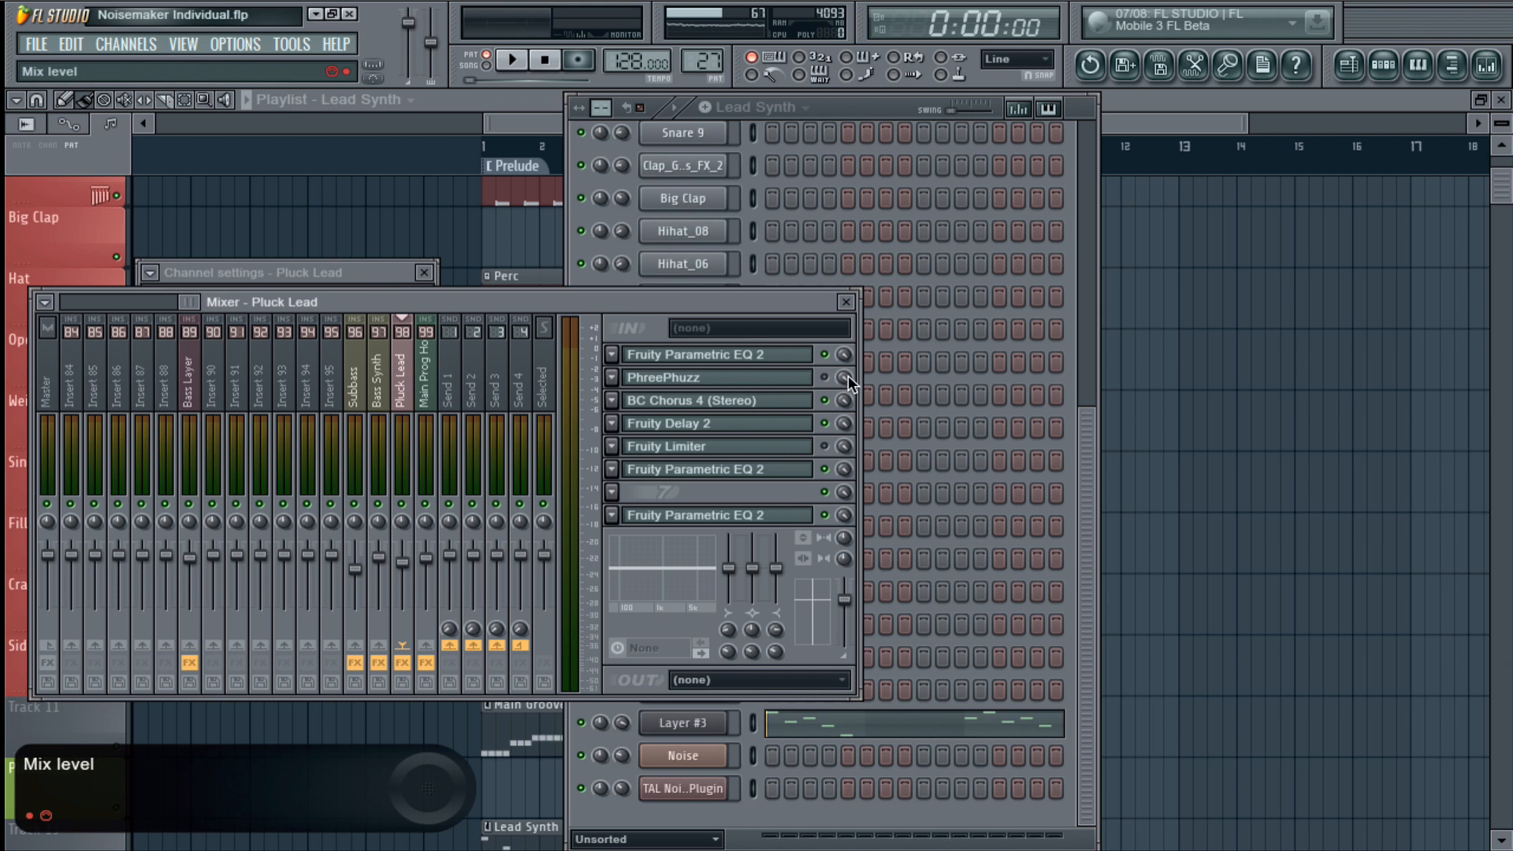
pyautogui.click(741, 356)
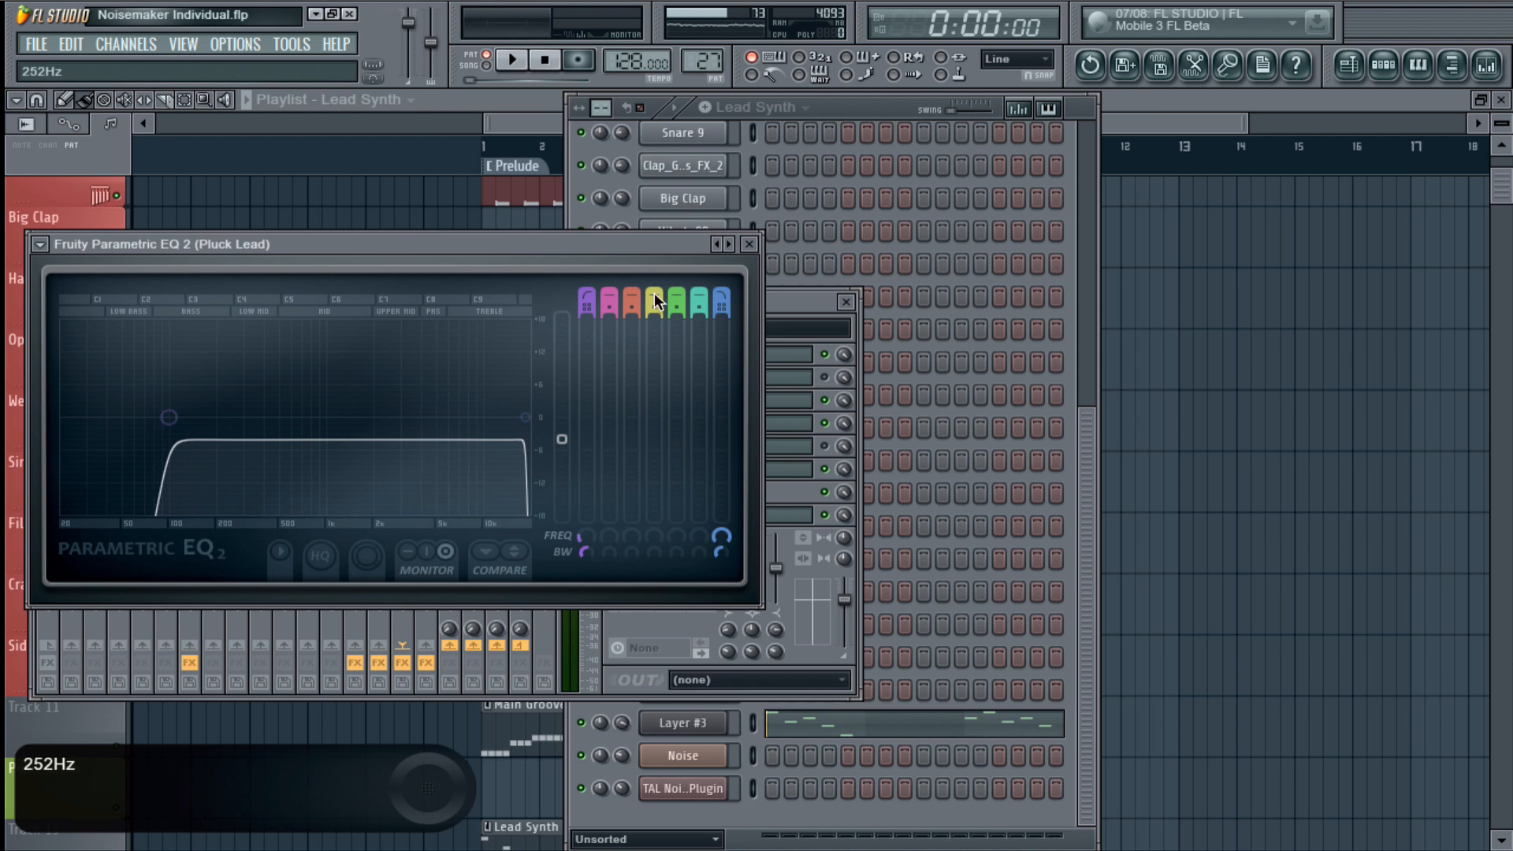
pyautogui.click(749, 243)
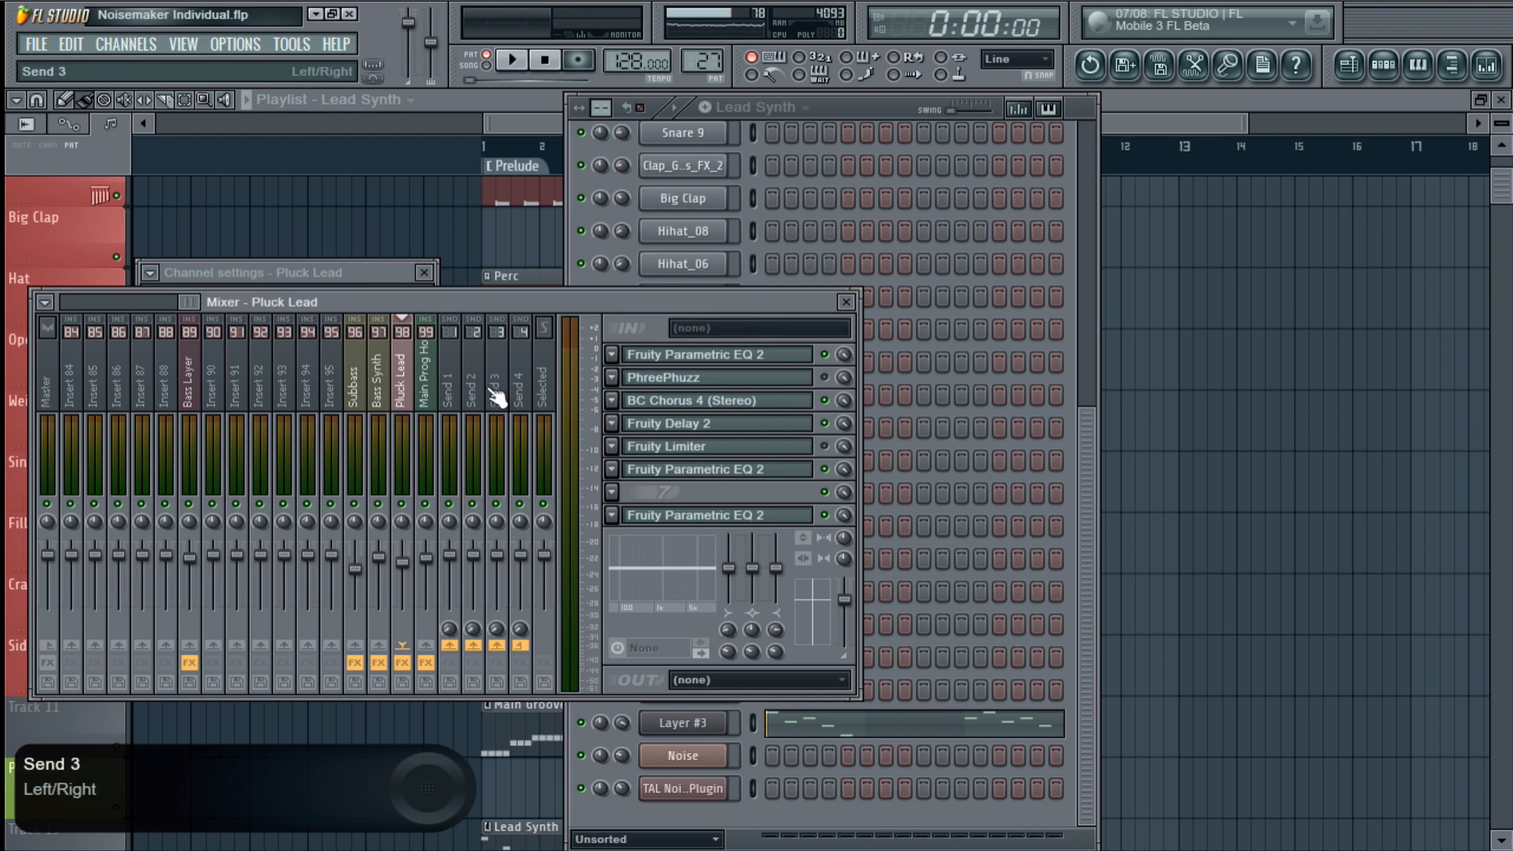
# - Compare the Pluck Lead's BC Chorus 4 (Stereo) settings with the Bass Synth's BC Chorus 4 (Mono), then return to the Pluck Lead track
pyautogui.click(707, 402)
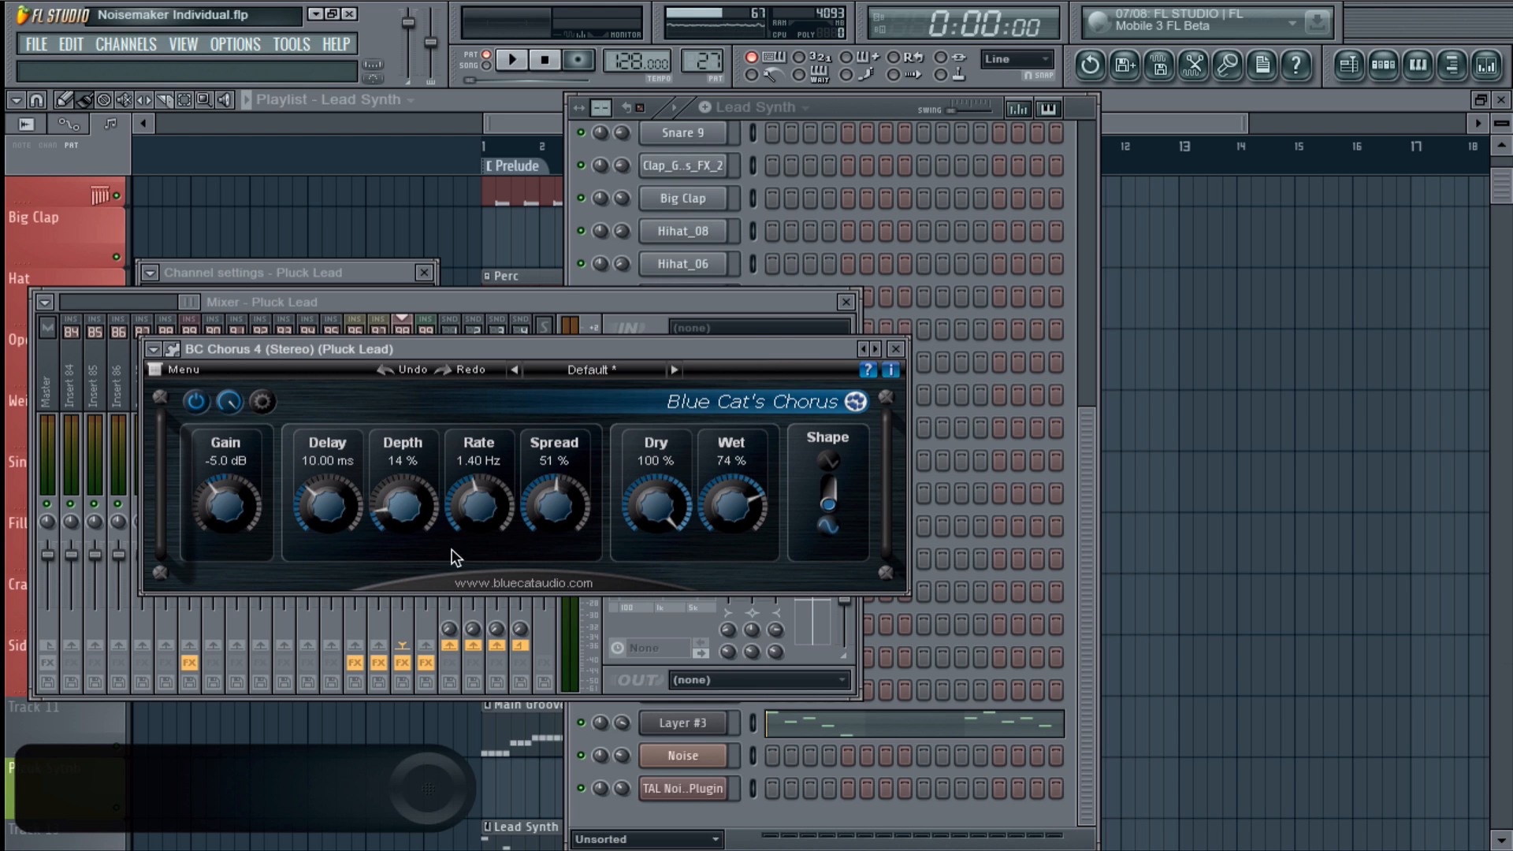
pyautogui.click(563, 304)
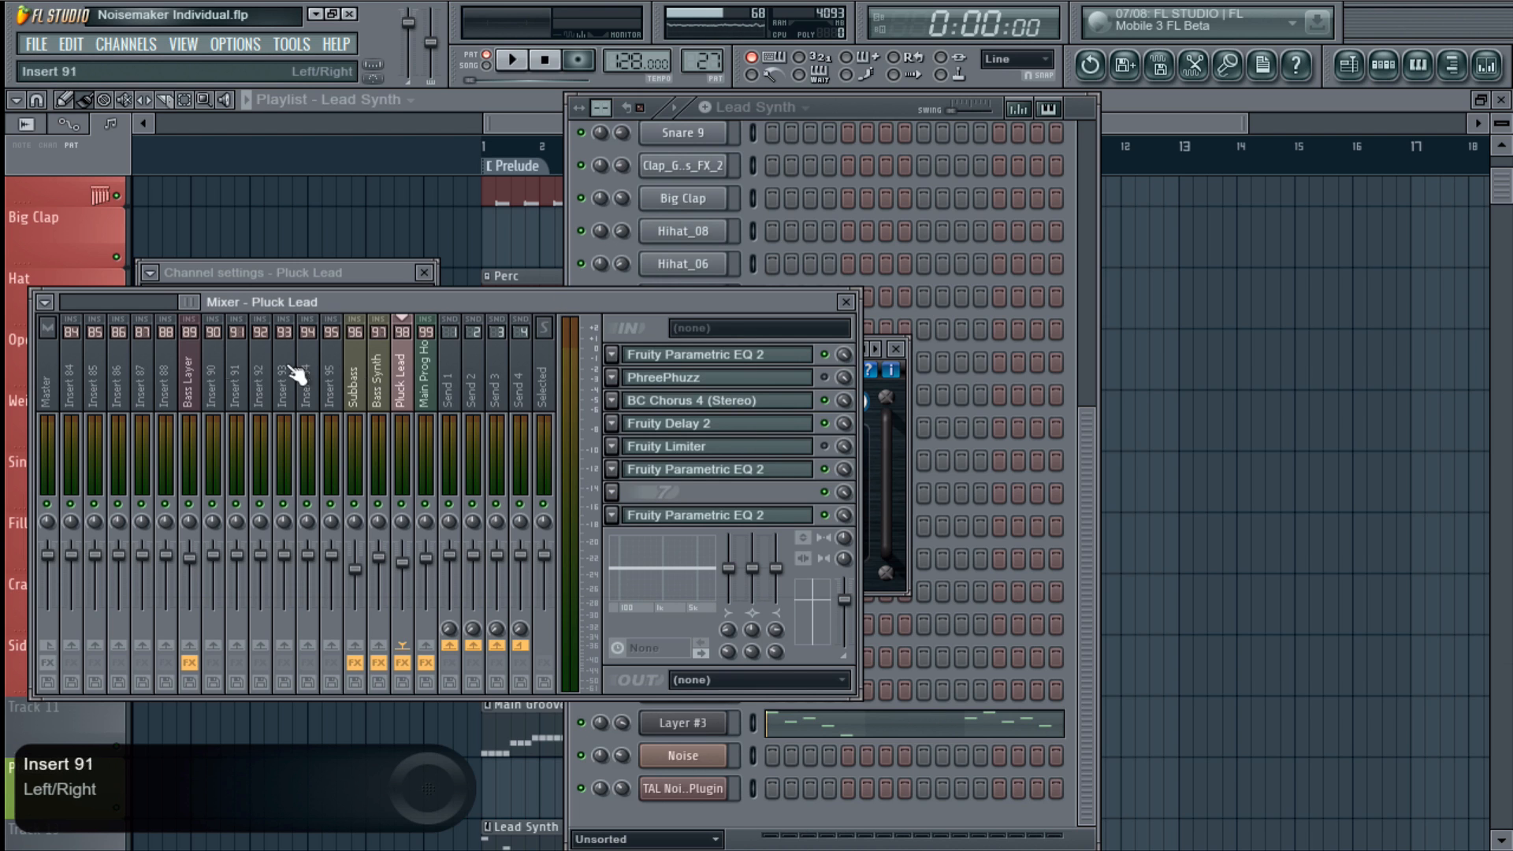
pyautogui.click(371, 373)
pyautogui.click(693, 398)
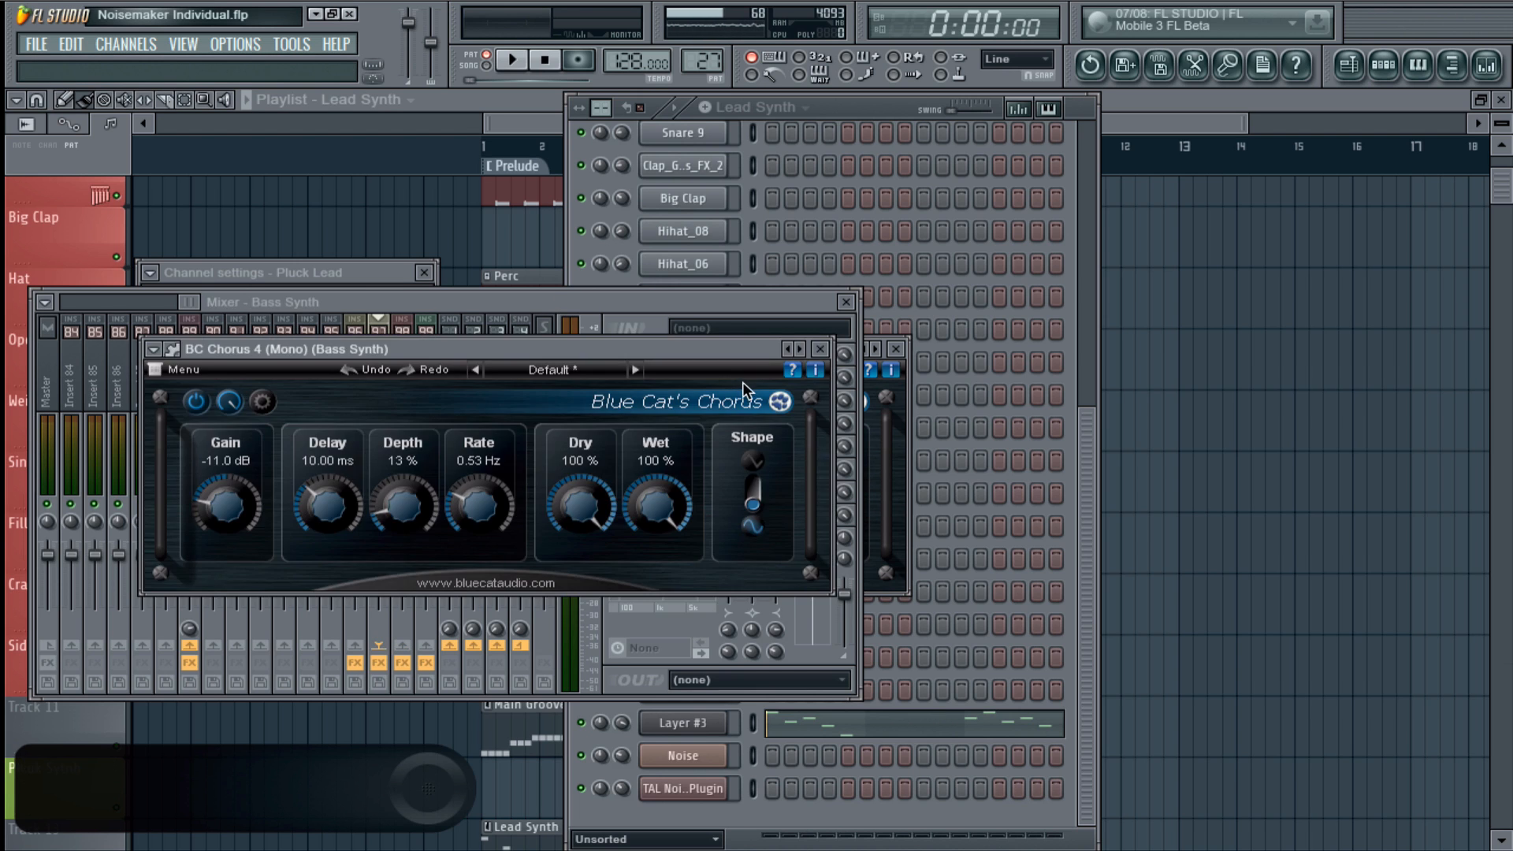
pyautogui.click(825, 349)
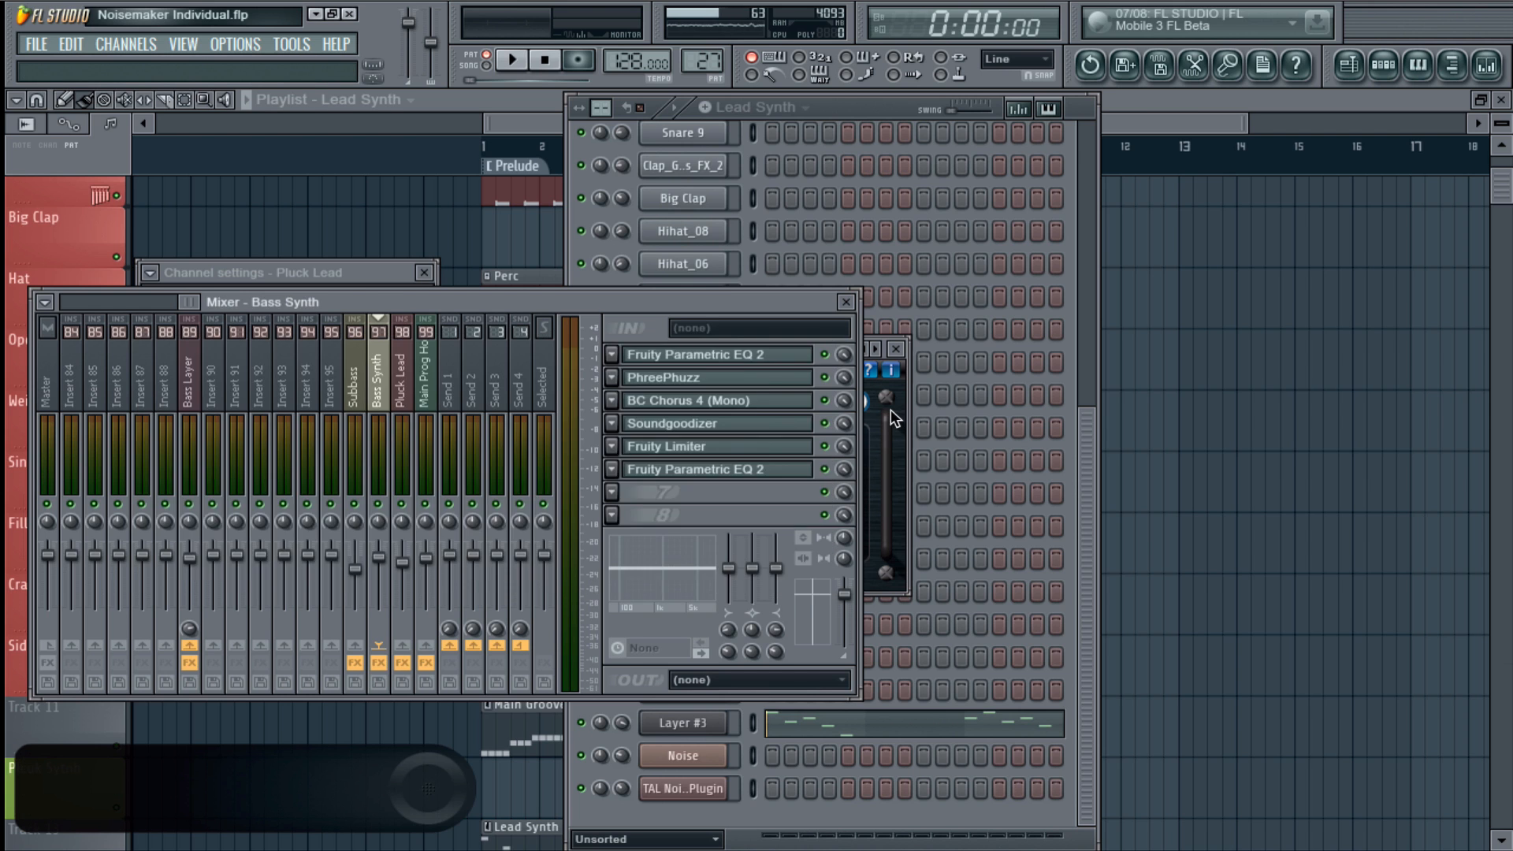
pyautogui.click(890, 409)
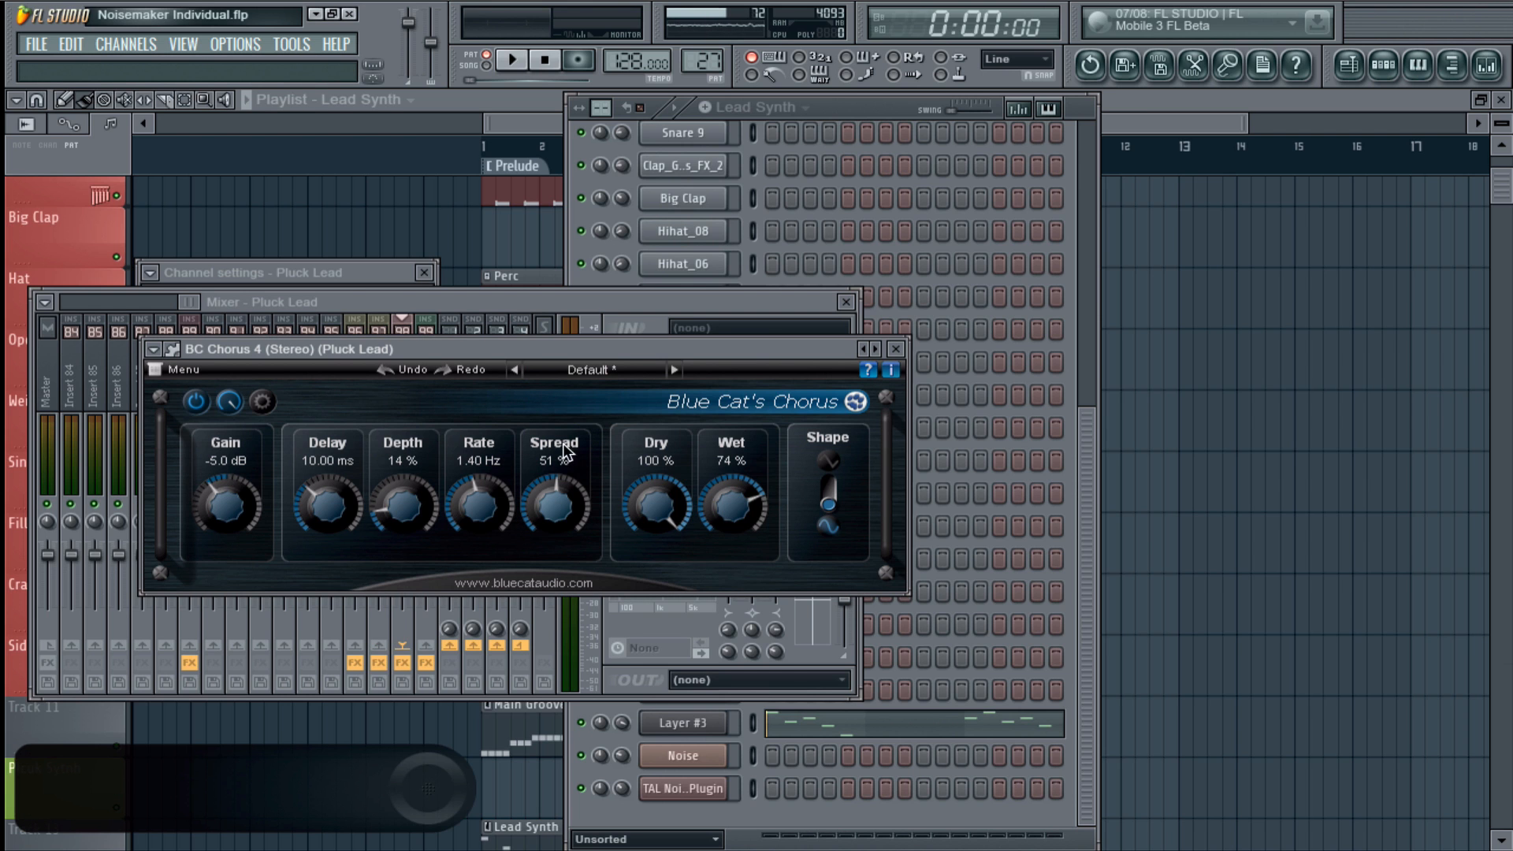
pyautogui.click(522, 302)
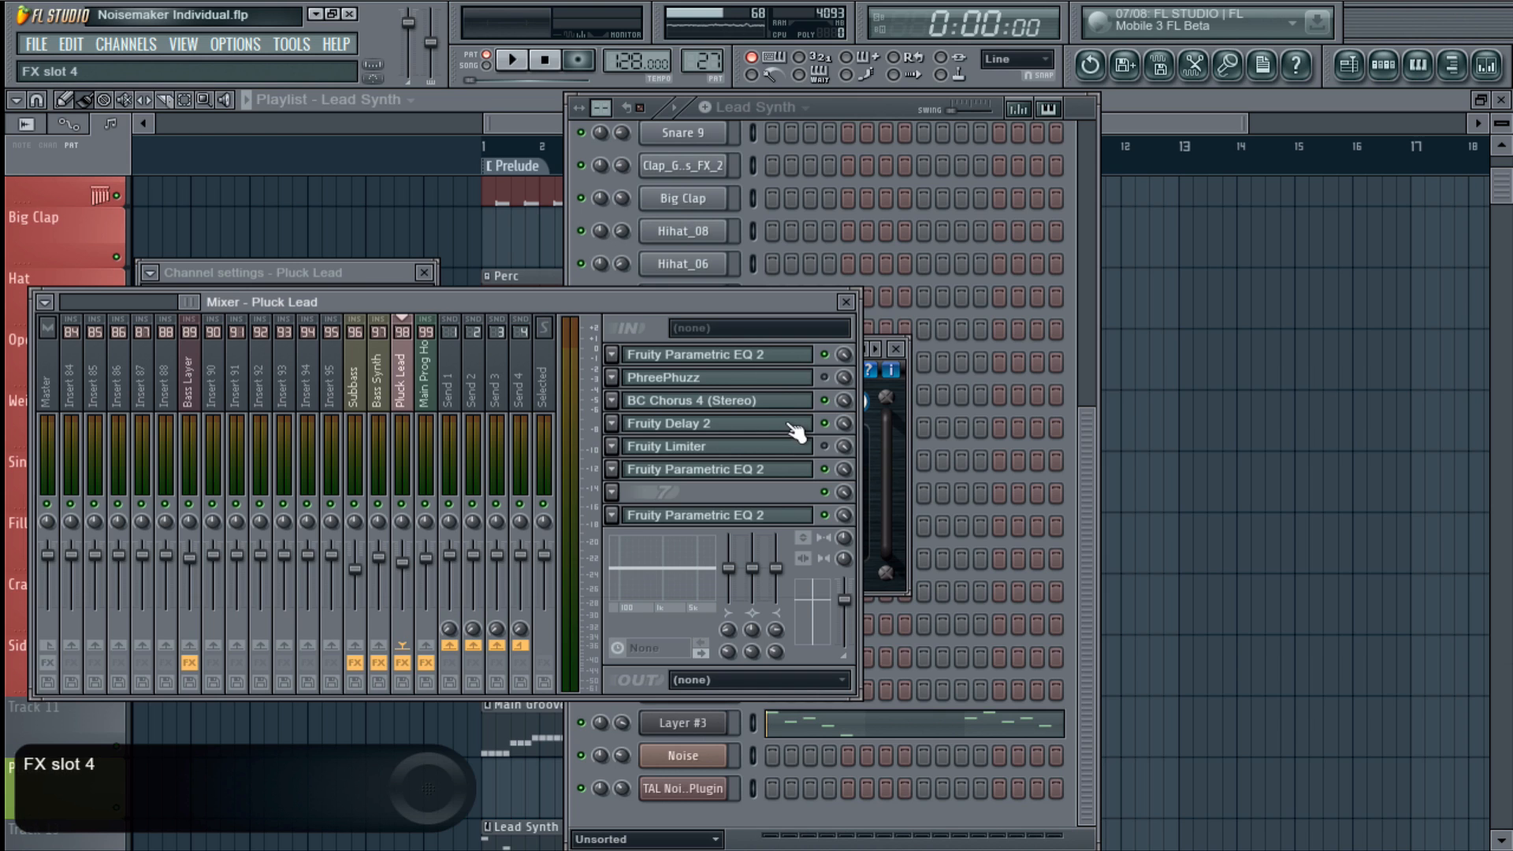
# - Play the Lead Synth pattern briefly and recheck the Pluck Lead's stereo chorus settings before closing the plugin
pyautogui.press('space')
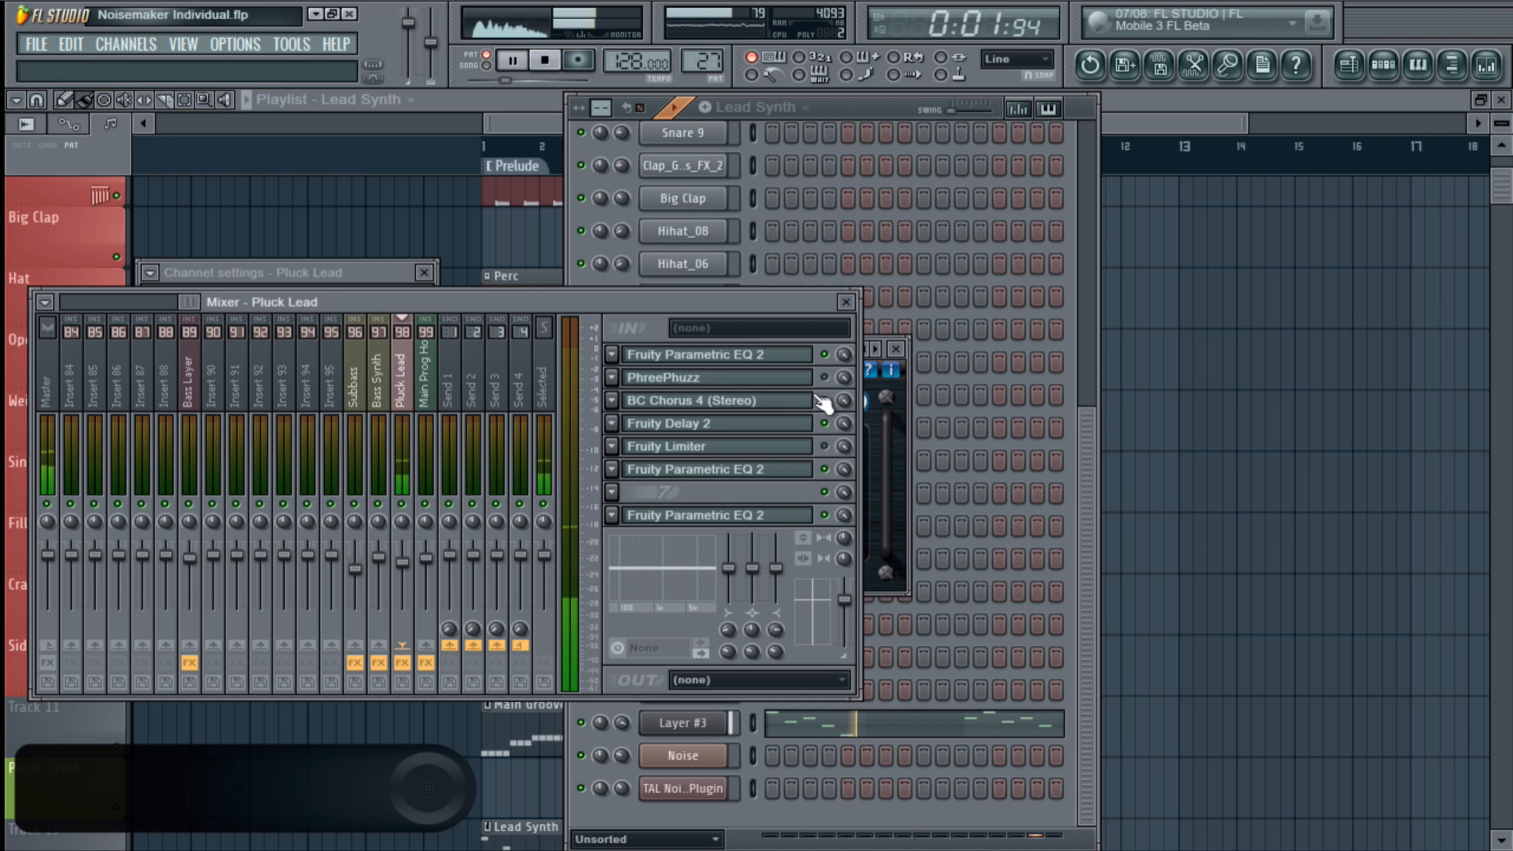
pyautogui.press('space')
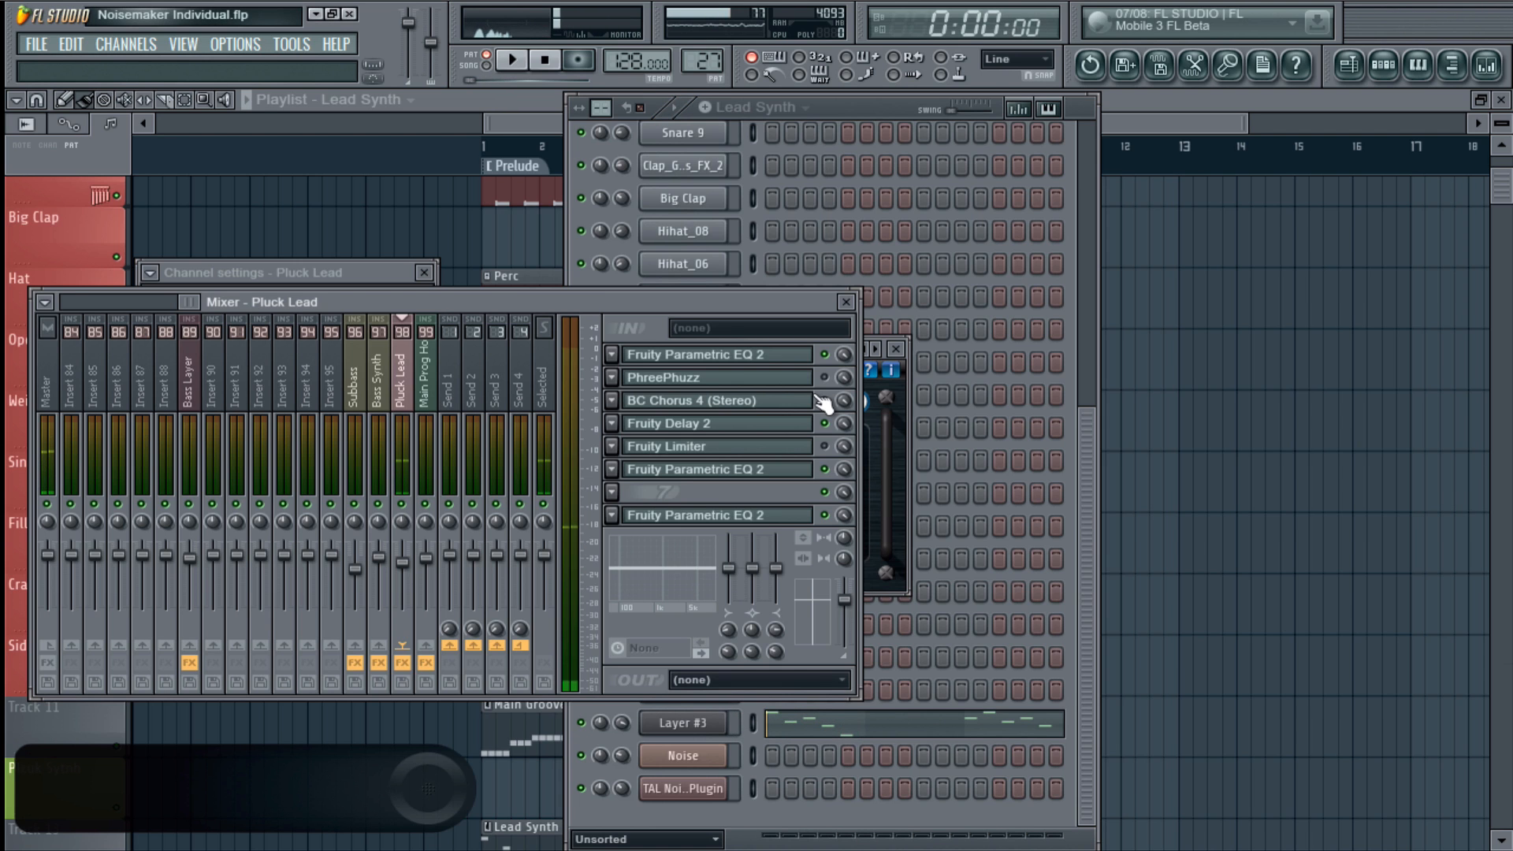
pyautogui.click(762, 402)
pyautogui.click(763, 402)
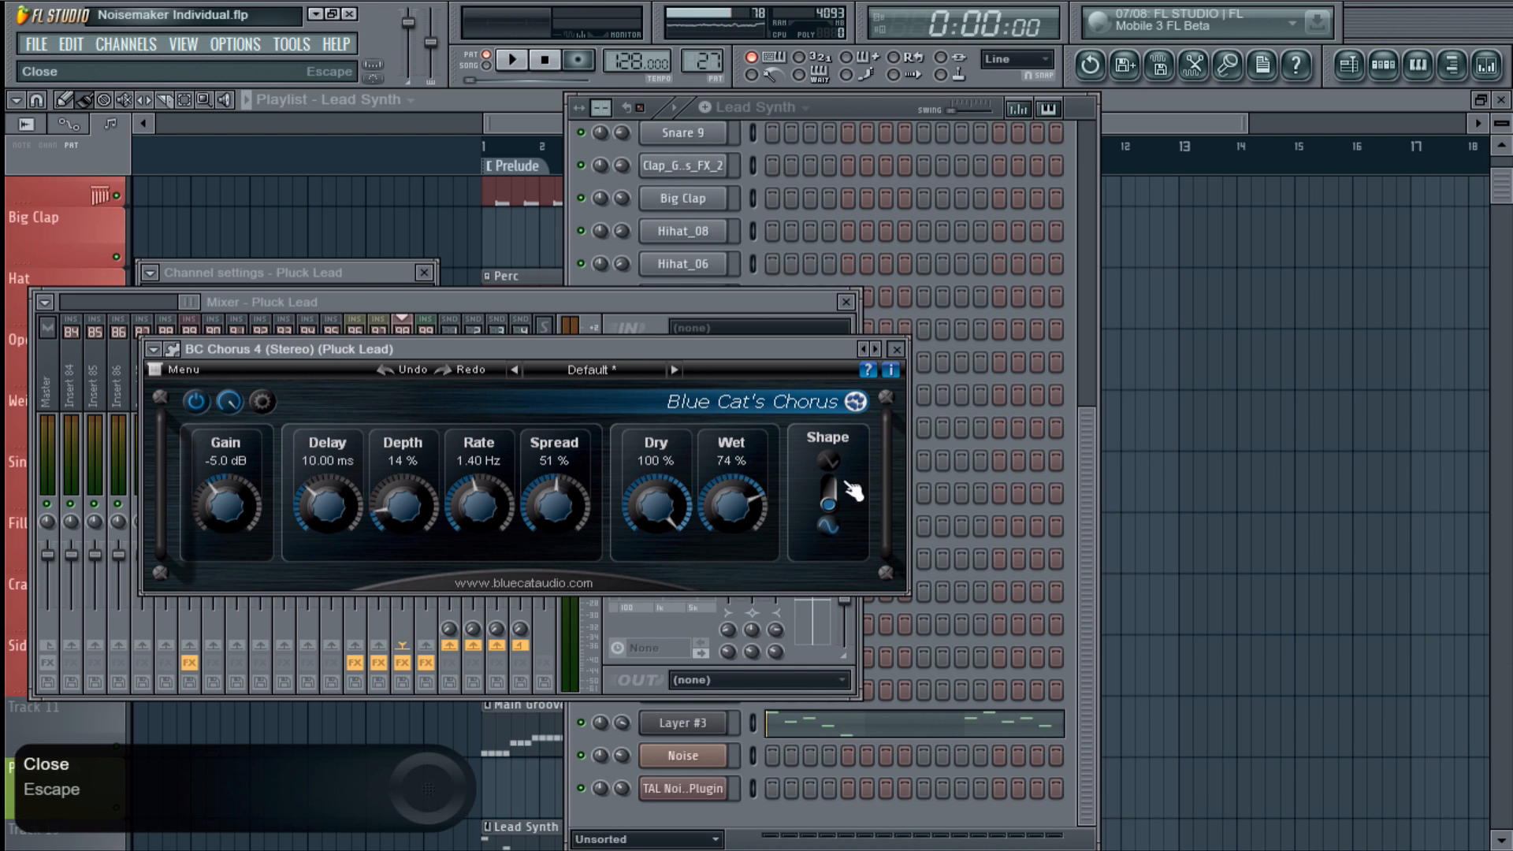
pyautogui.click(895, 348)
# - Inspect Fruity Delay 2 on the Pluck Lead track and listen to the pattern with the delay
pyautogui.click(731, 419)
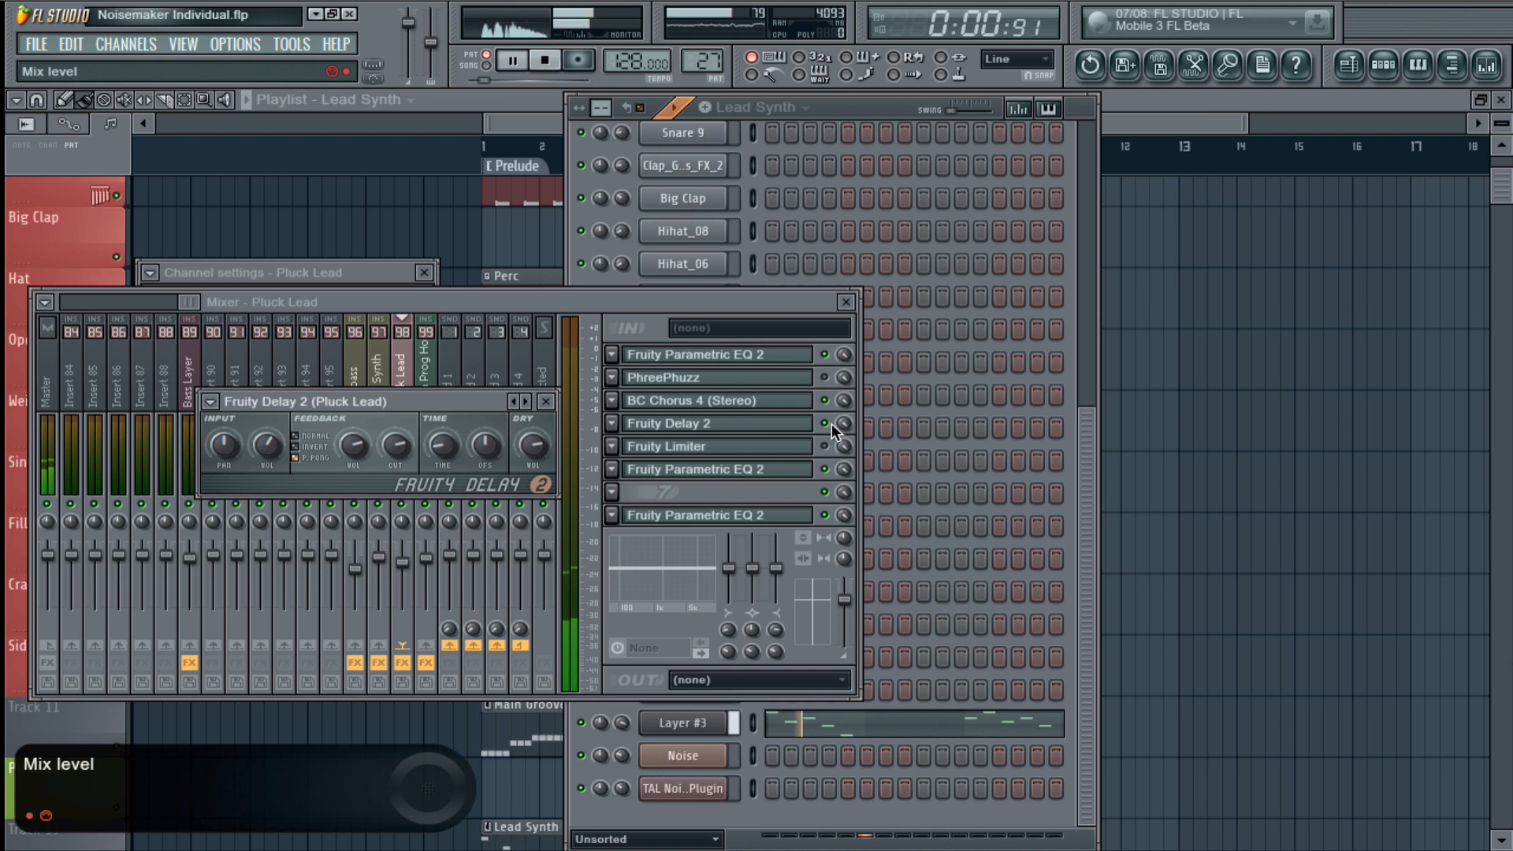
pyautogui.press('Escape')
pyautogui.press('space')
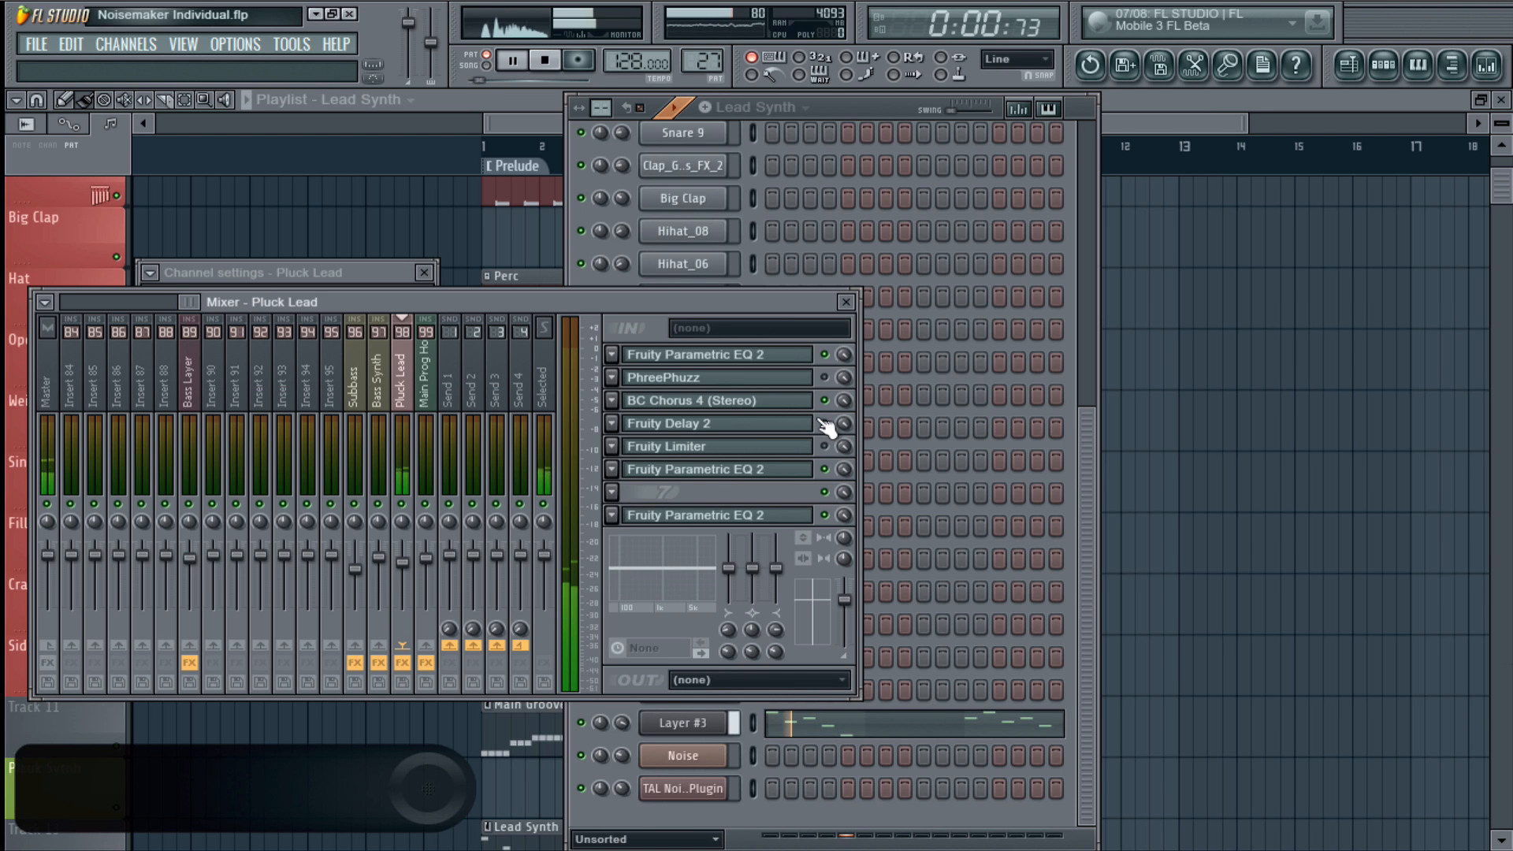
pyautogui.press('space')
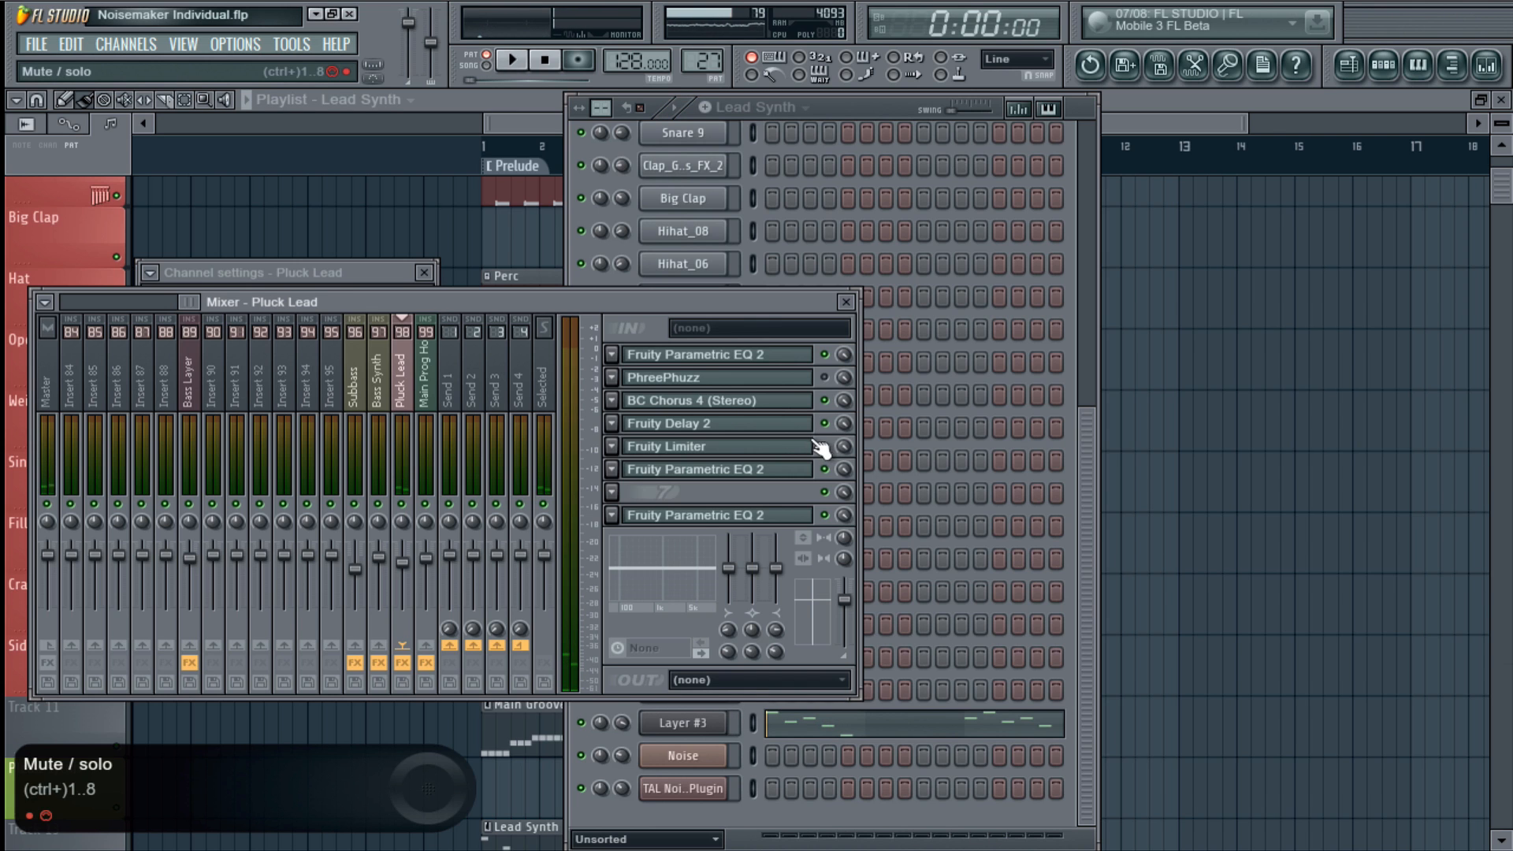
# - Remove Fruity Limiter from slot 5 and PhreePhuzz from slot 2 of the Pluck Lead's effect chain
pyautogui.click(613, 446)
pyautogui.moveTo(678, 457)
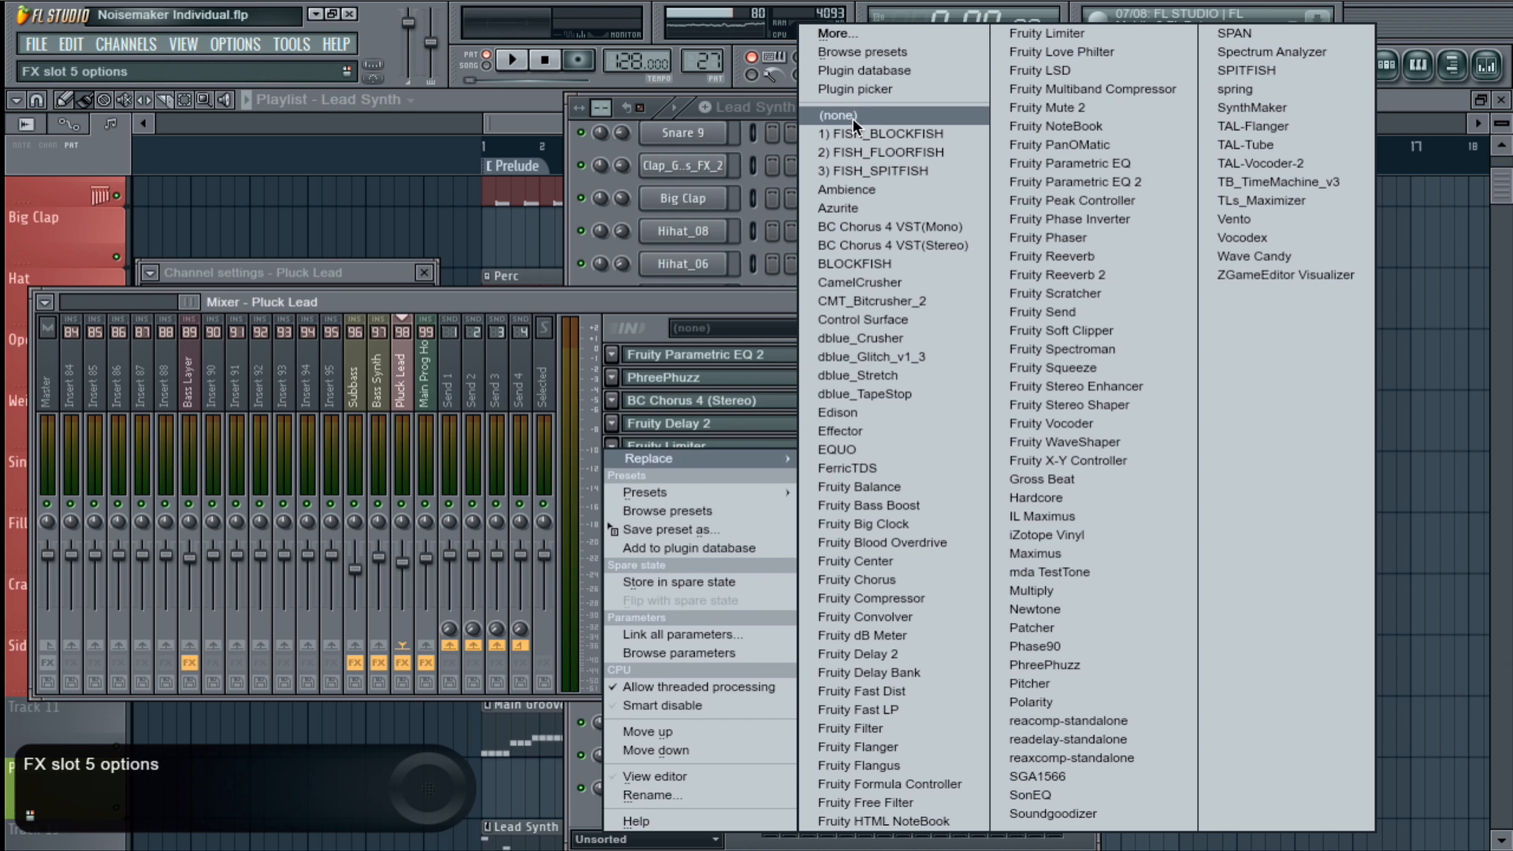
pyautogui.click(853, 118)
pyautogui.click(612, 377)
pyautogui.moveTo(683, 394)
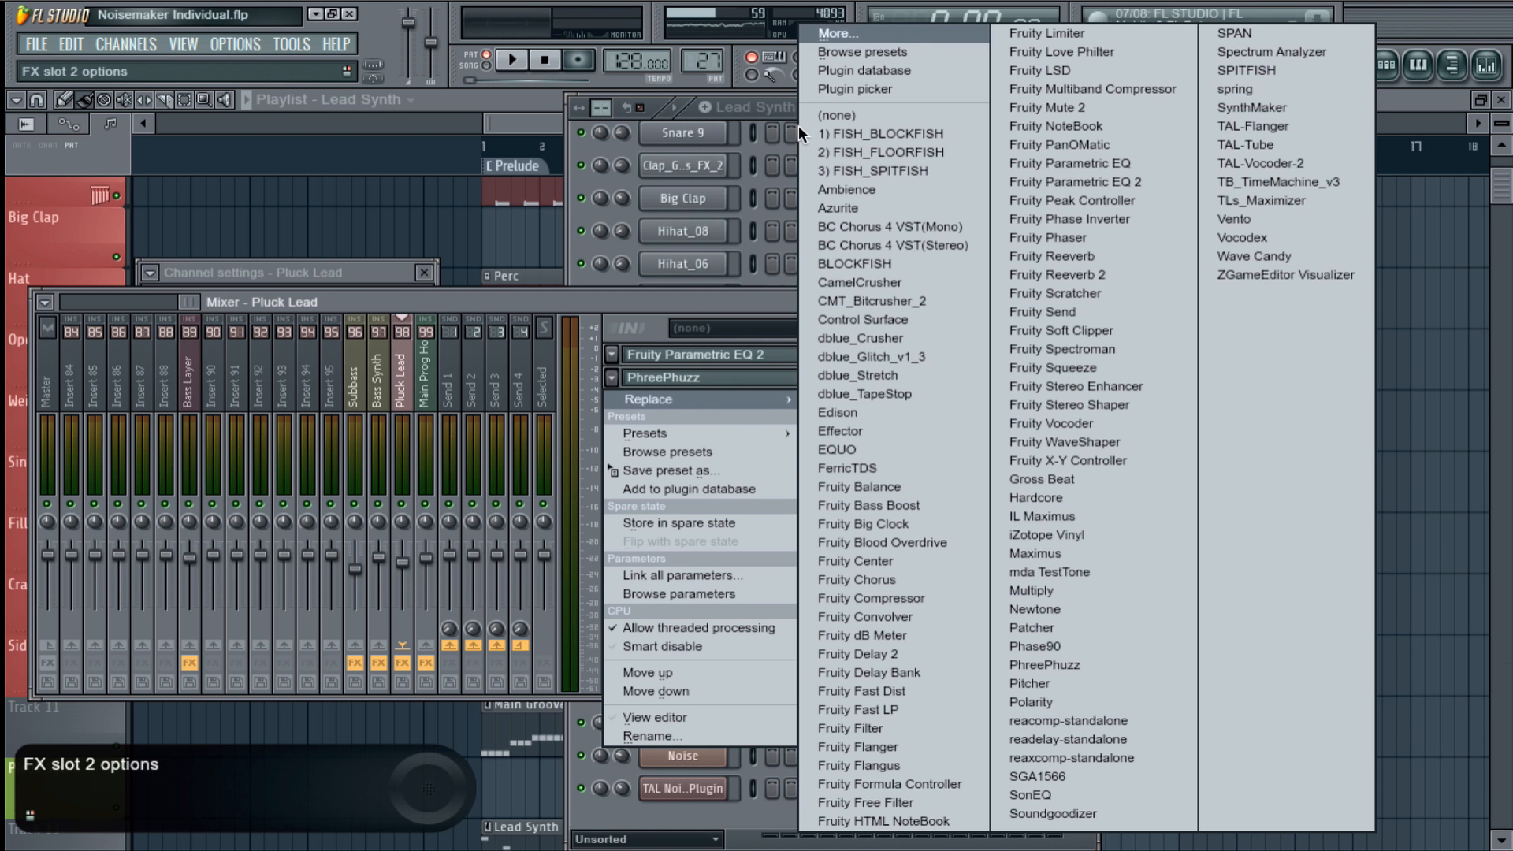
pyautogui.click(812, 110)
# - Inspect the Pluck Lead's two remaining Fruity Parametric EQ 2 effects in slots 6 and 8
pyautogui.click(745, 470)
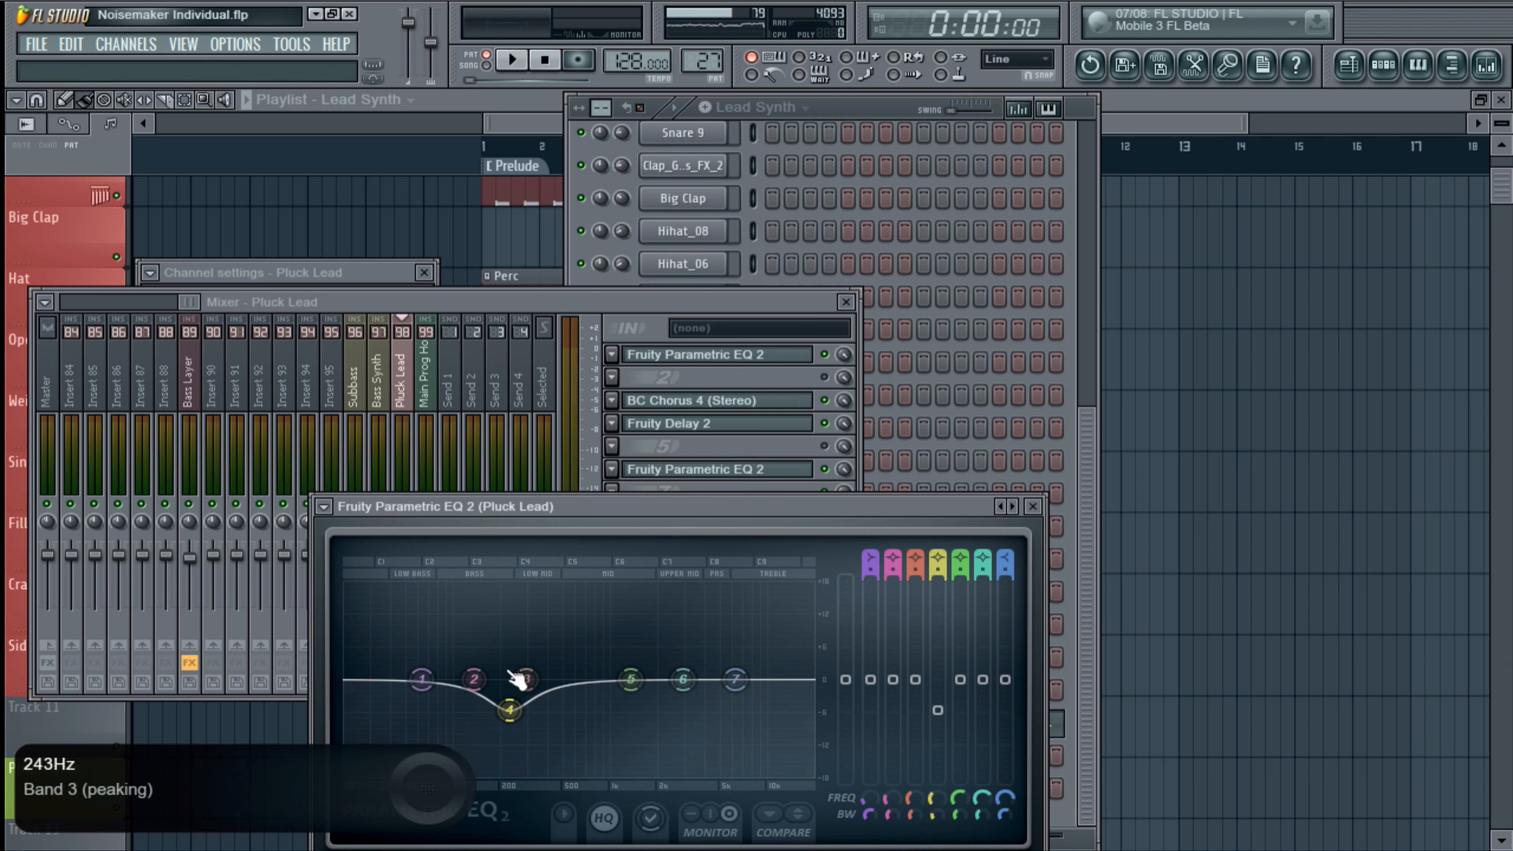
pyautogui.click(1032, 506)
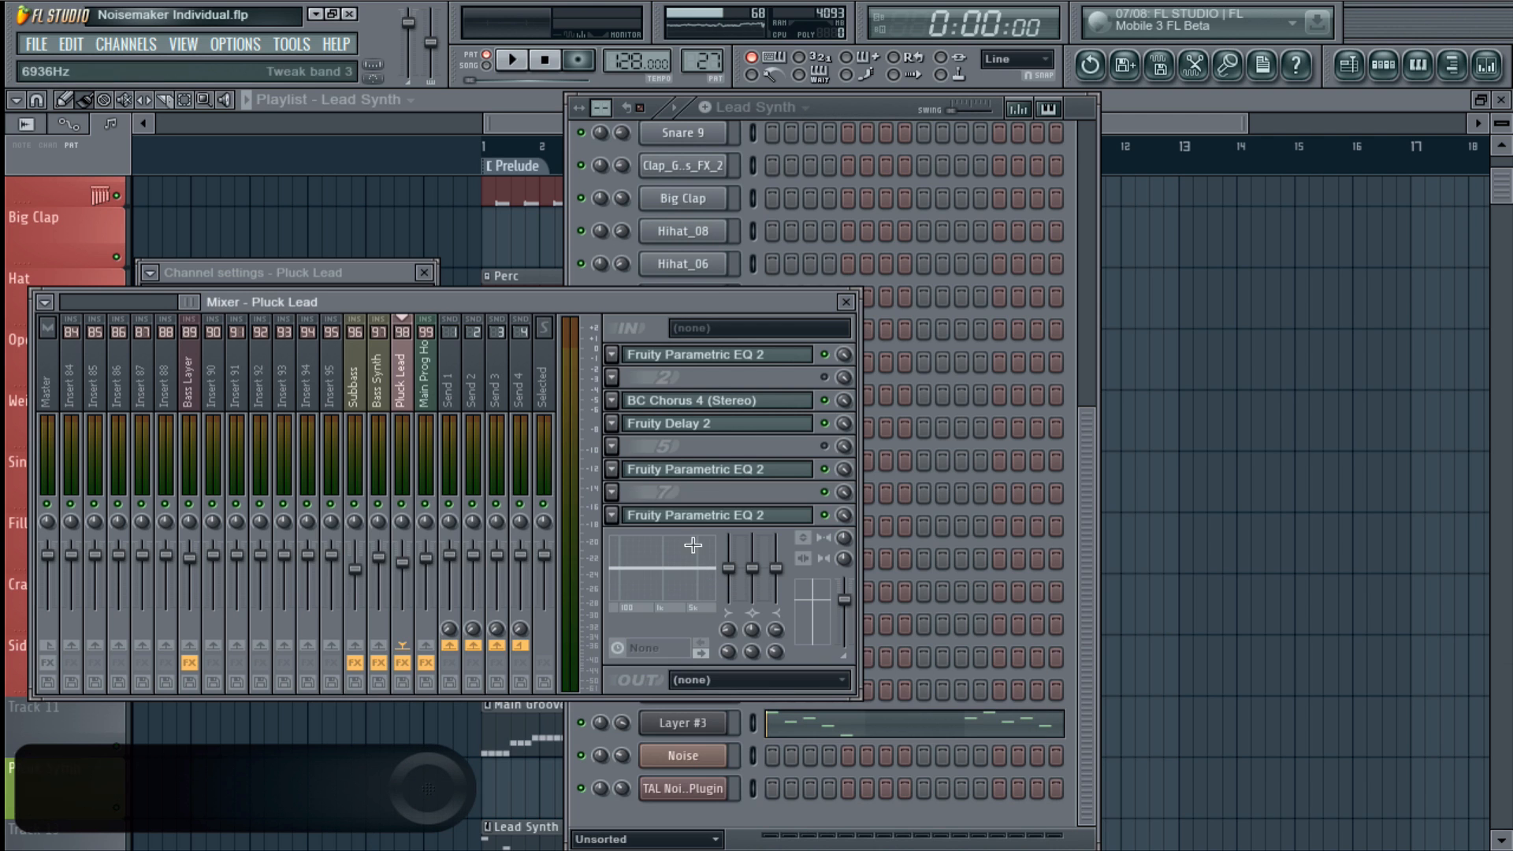
pyautogui.click(704, 514)
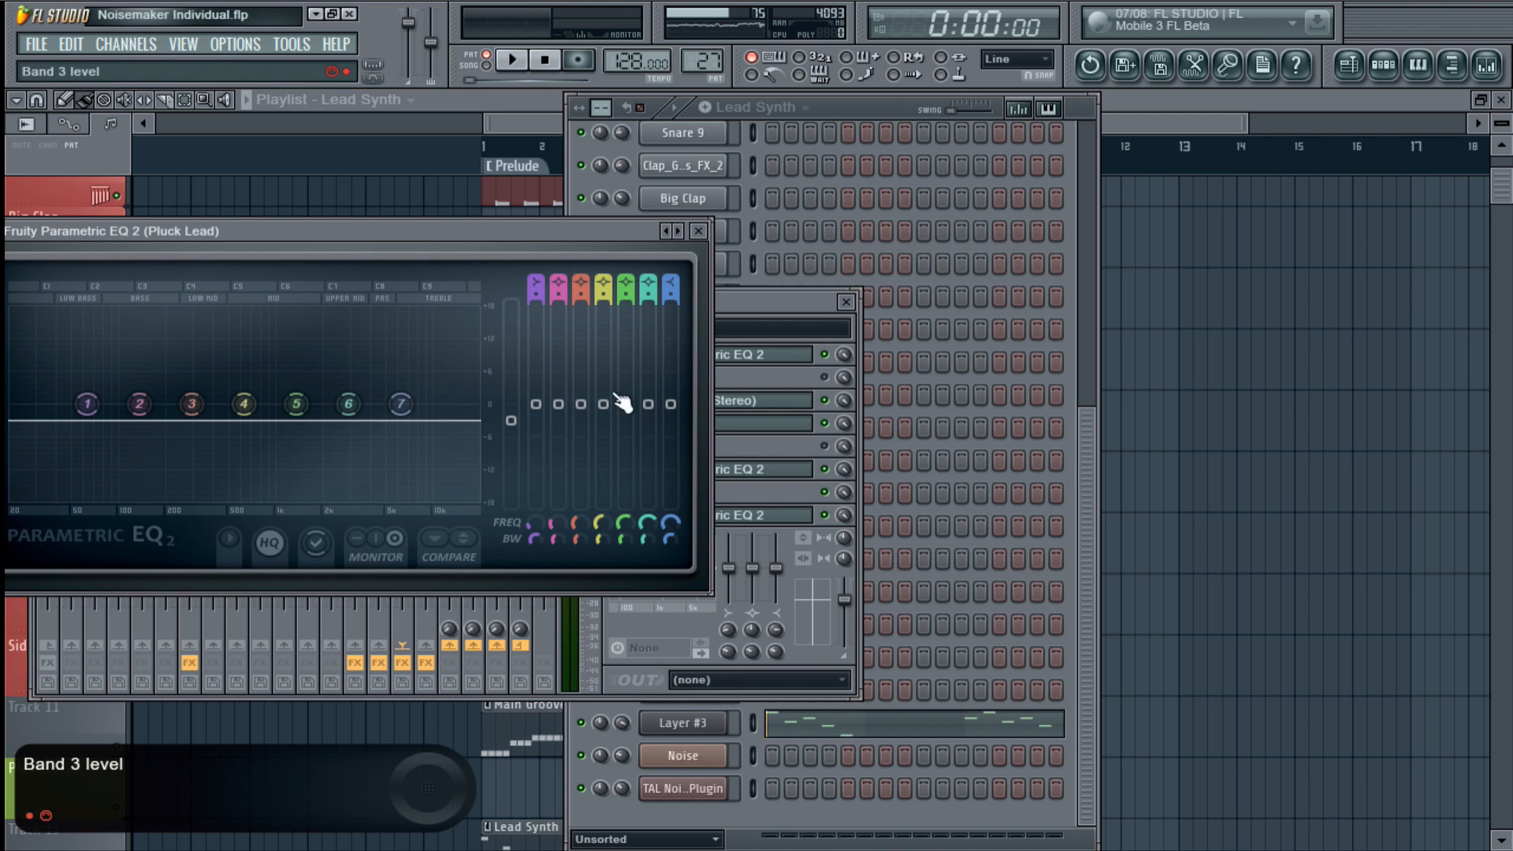
pyautogui.click(700, 231)
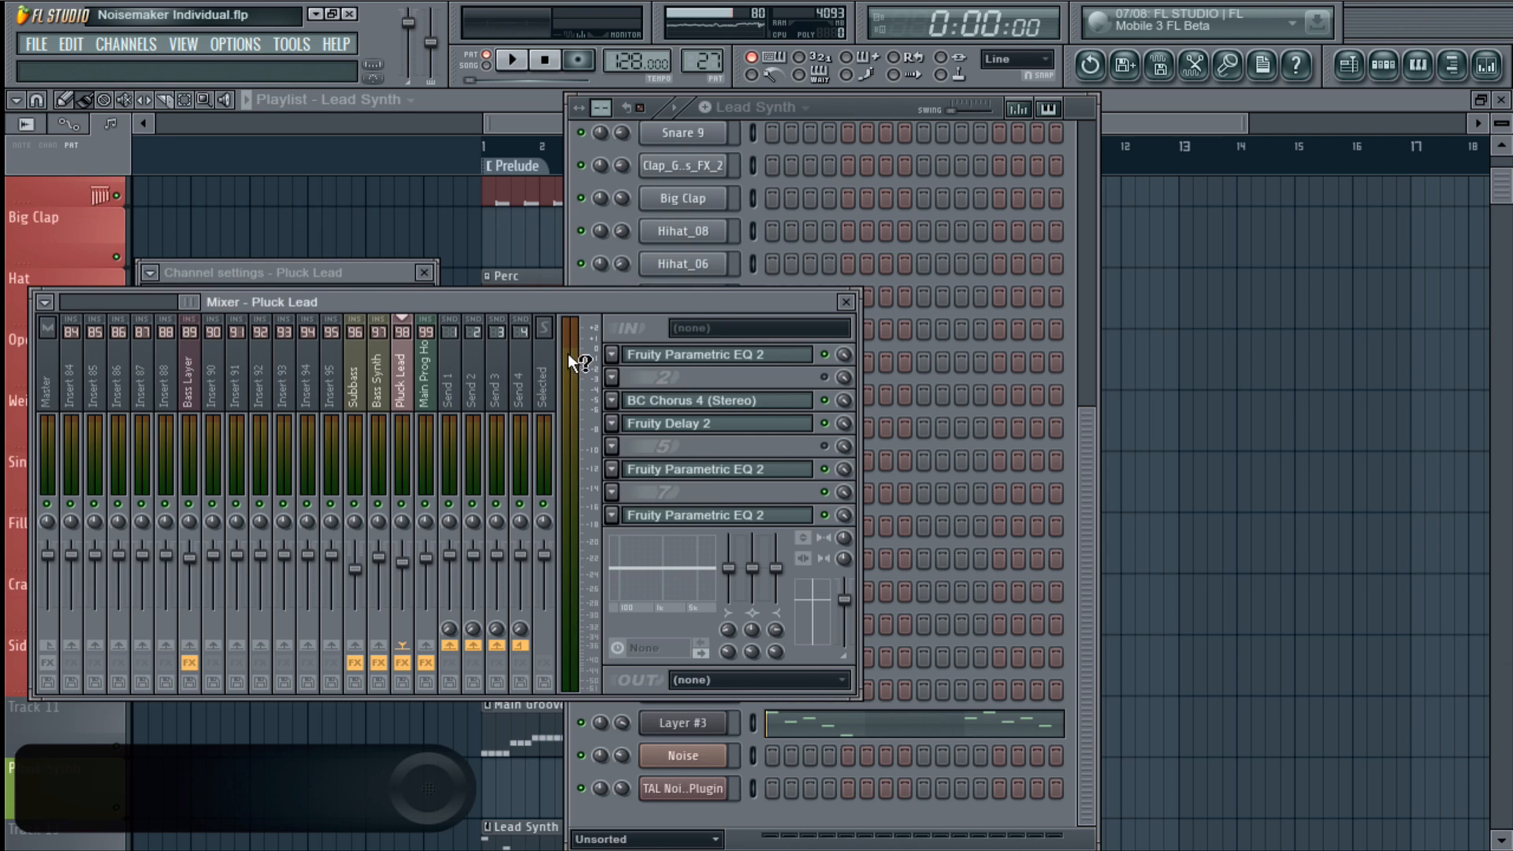
# - Check the last Fruity Parametric EQ 2 on the Main Prog Hose SYnt track and close it
pyautogui.click(424, 386)
pyautogui.click(699, 502)
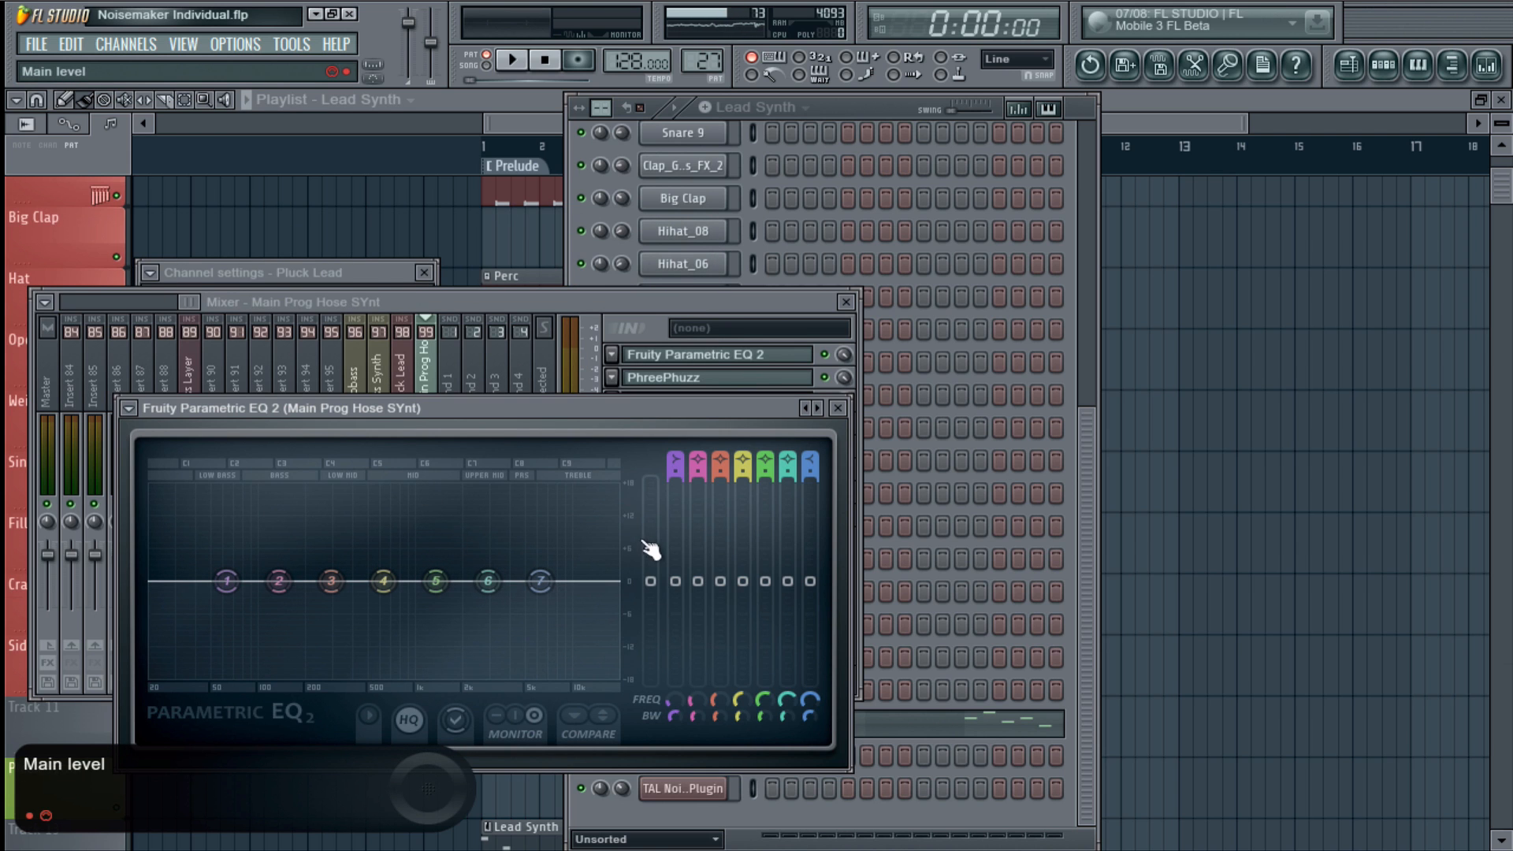
pyautogui.click(838, 408)
# - Look over the Bass Synth's effect chain and disable the Pluck Lead's Fruity Parametric EQ 2 in slot 8
pyautogui.click(799, 107)
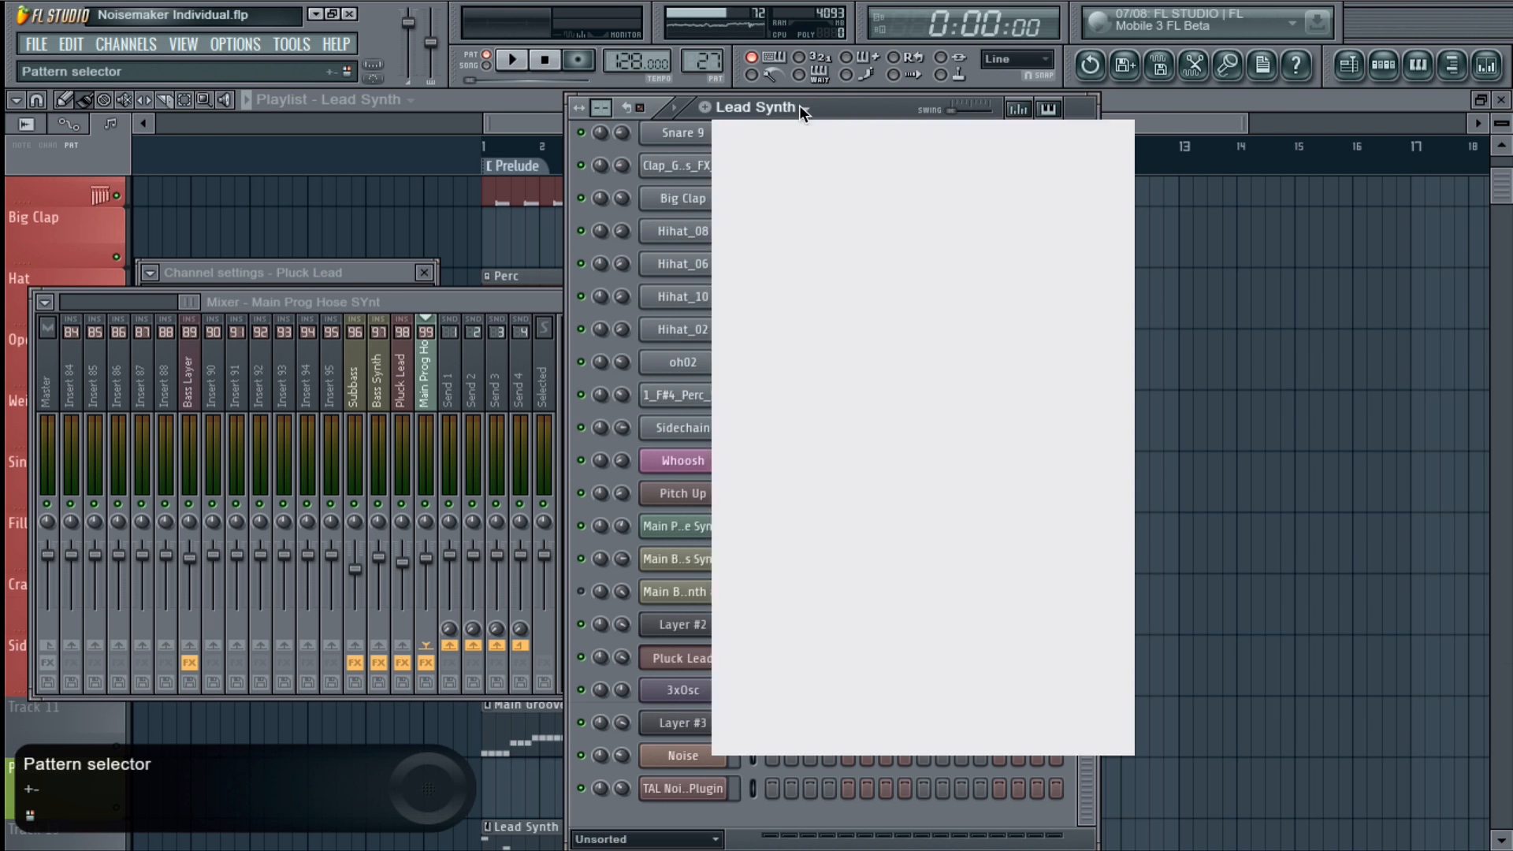
pyautogui.click(409, 379)
pyautogui.click(383, 375)
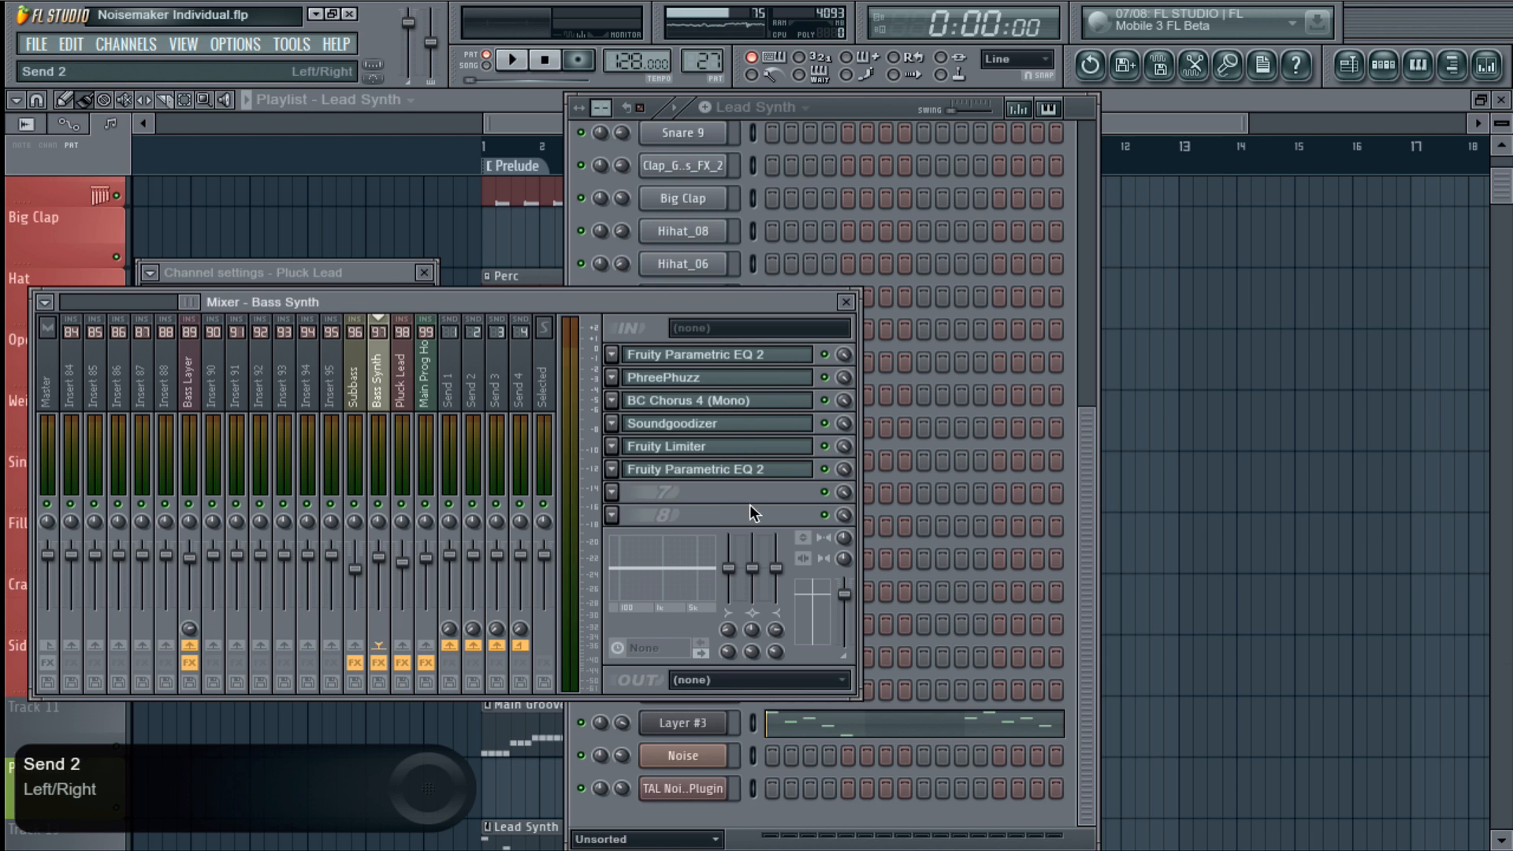
pyautogui.click(401, 363)
pyautogui.click(824, 514)
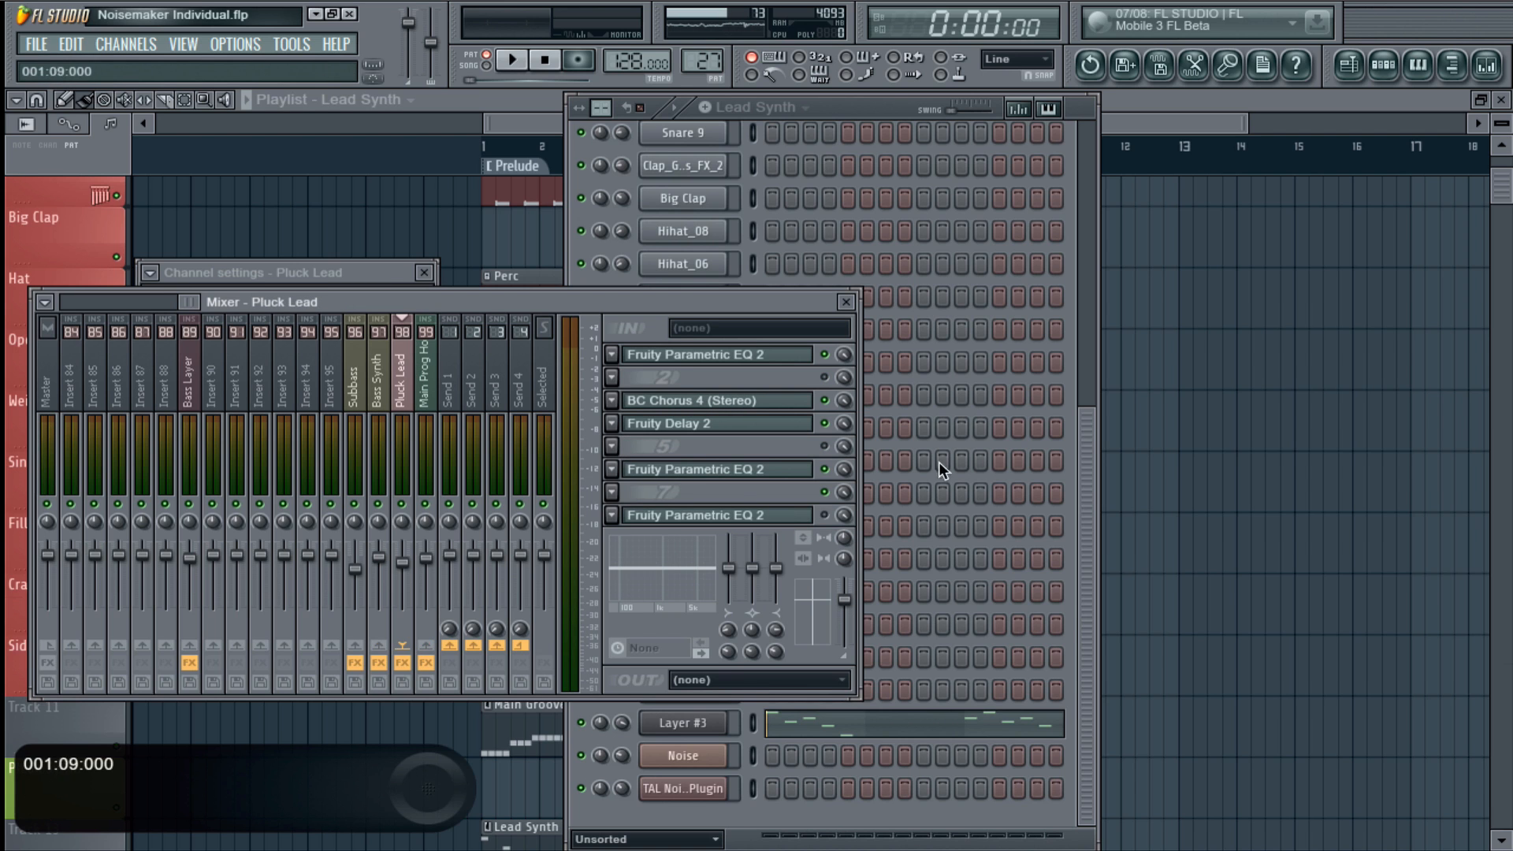
# - Switch to the 303 pattern and open its TAL NoiseMaker plugin channel
pyautogui.click(1087, 470)
pyautogui.click(783, 108)
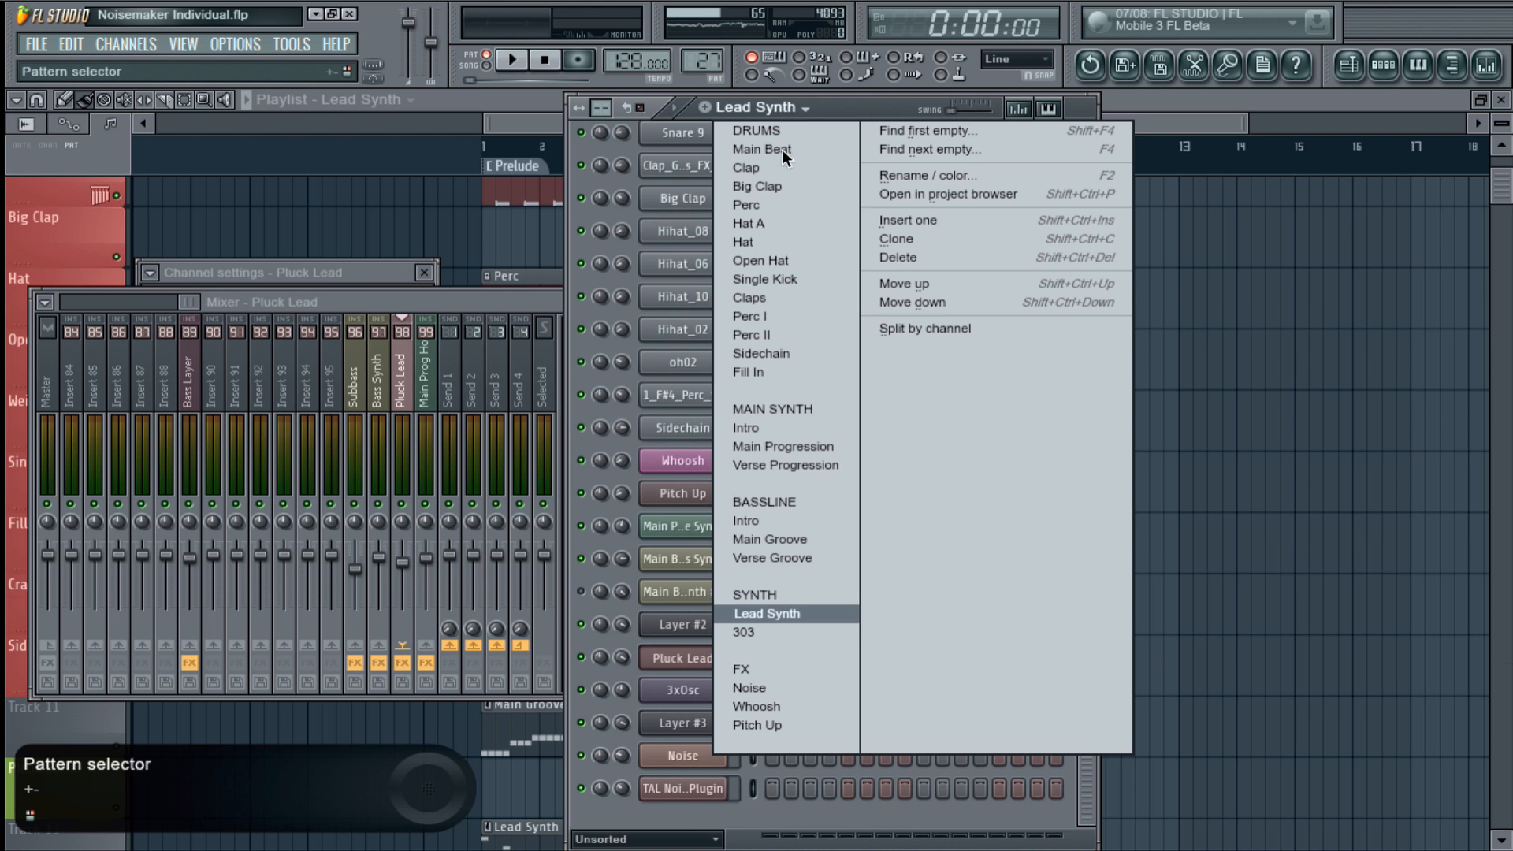
pyautogui.click(774, 630)
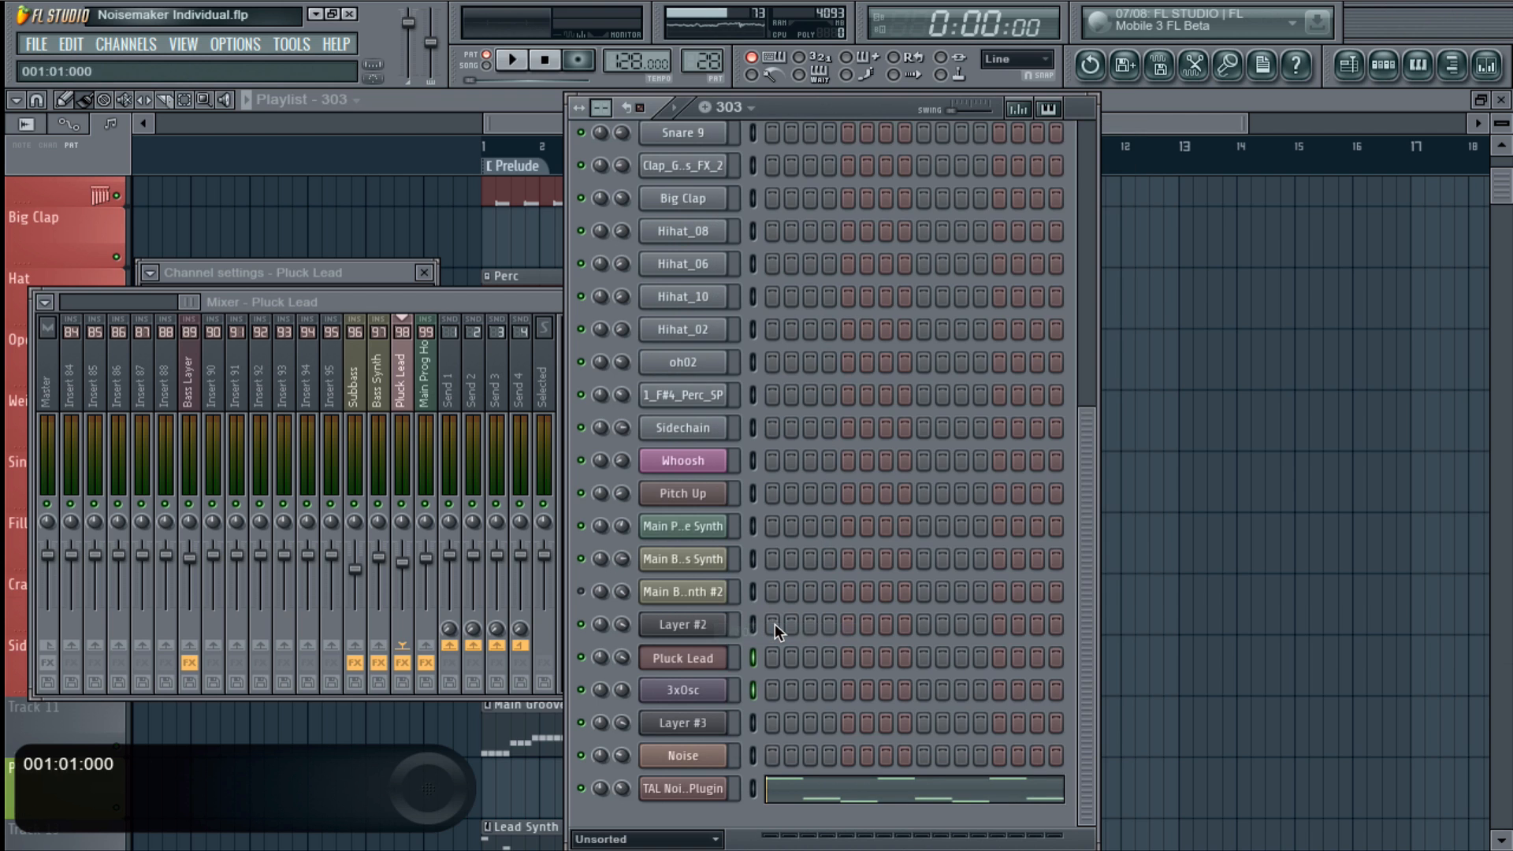
pyautogui.click(700, 789)
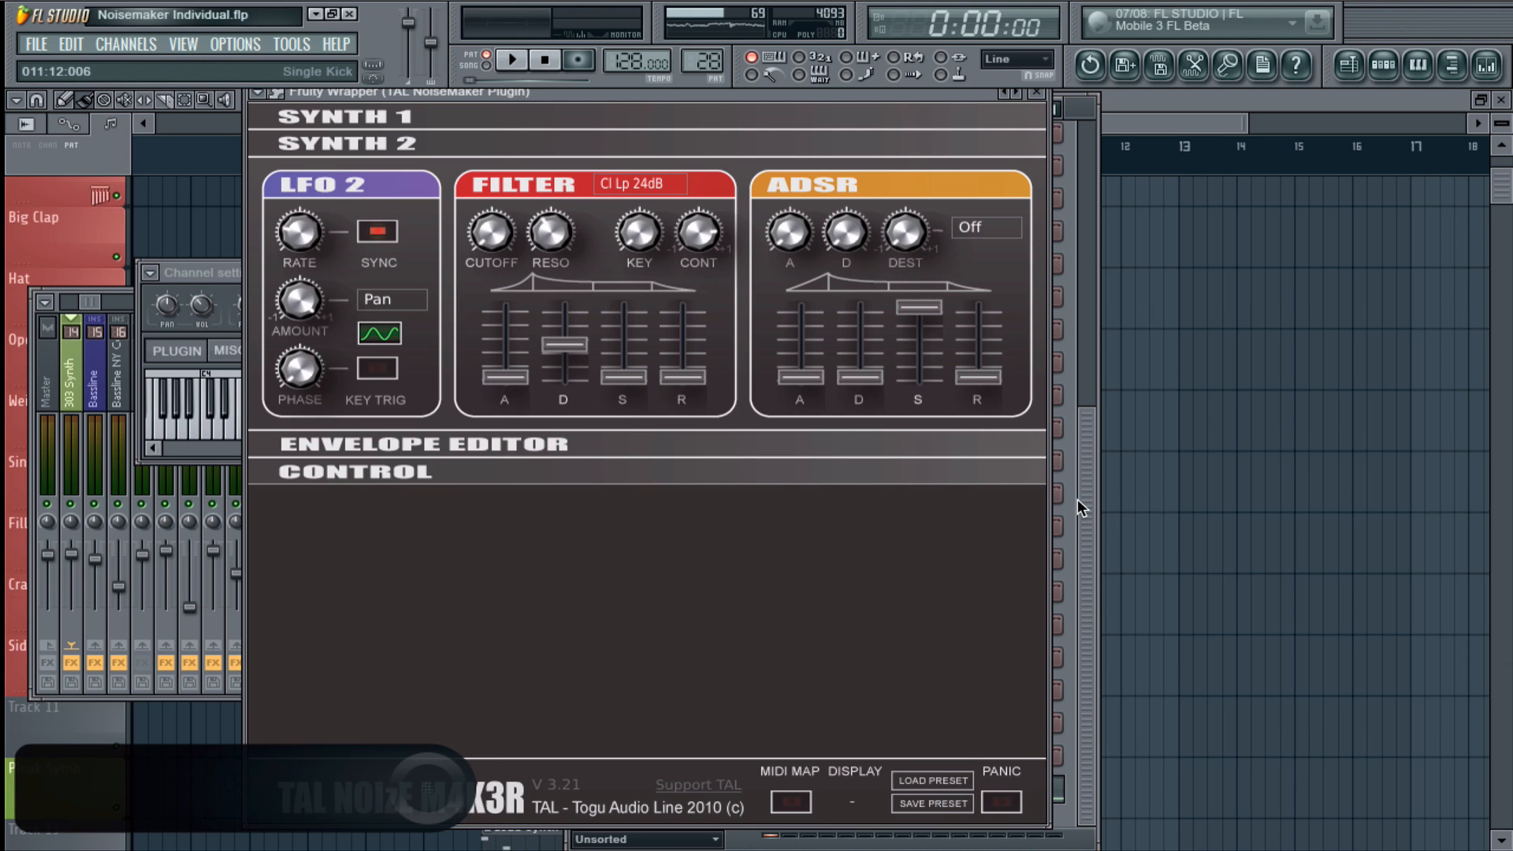
# - Listen to the 303 pattern and collapse the synth's Synth 2 section
pyautogui.press('space')
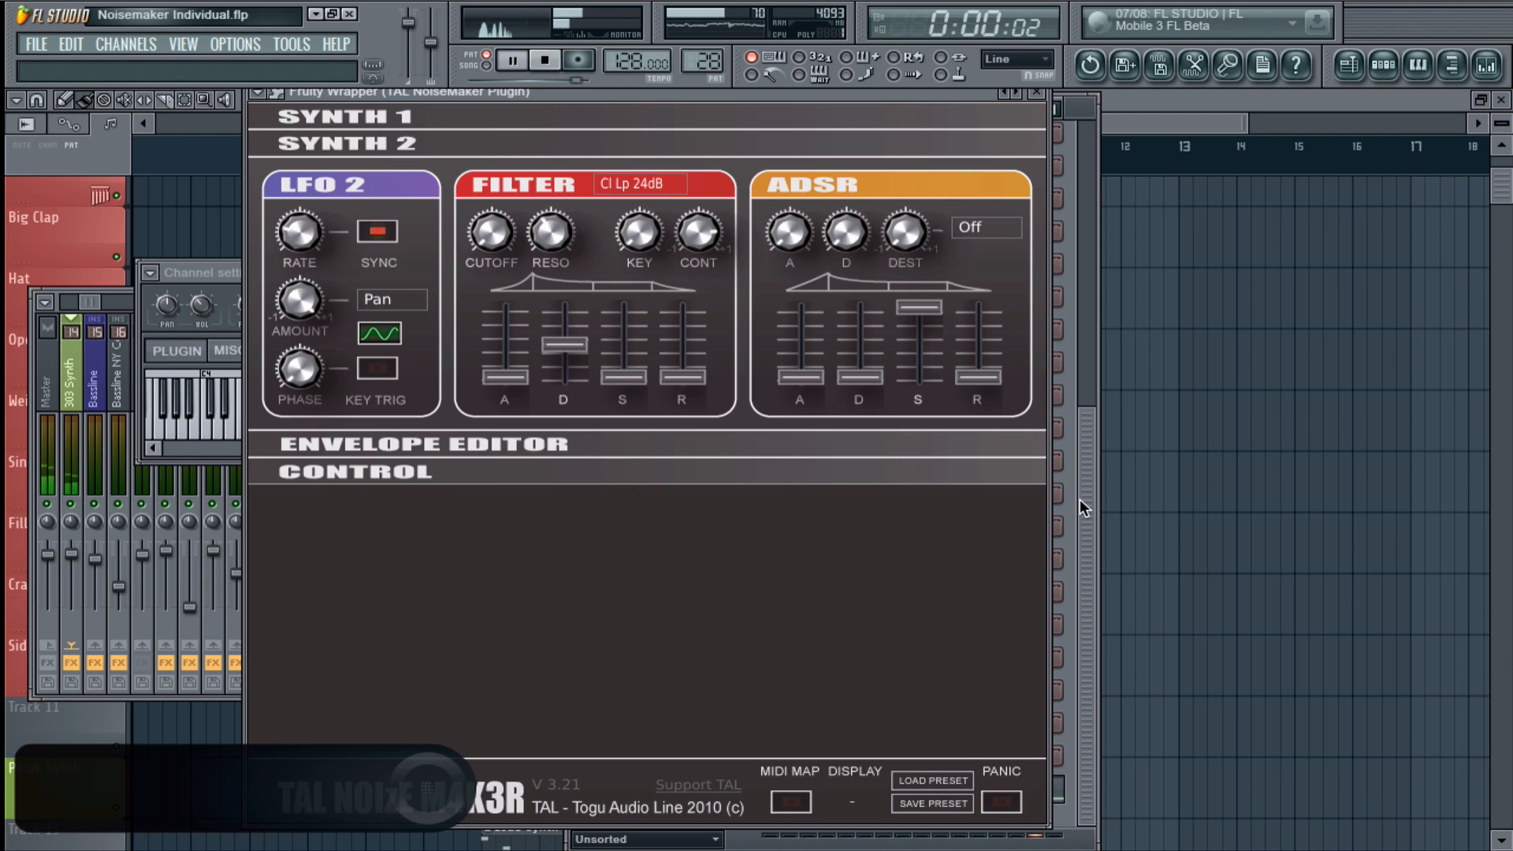
pyautogui.click(810, 142)
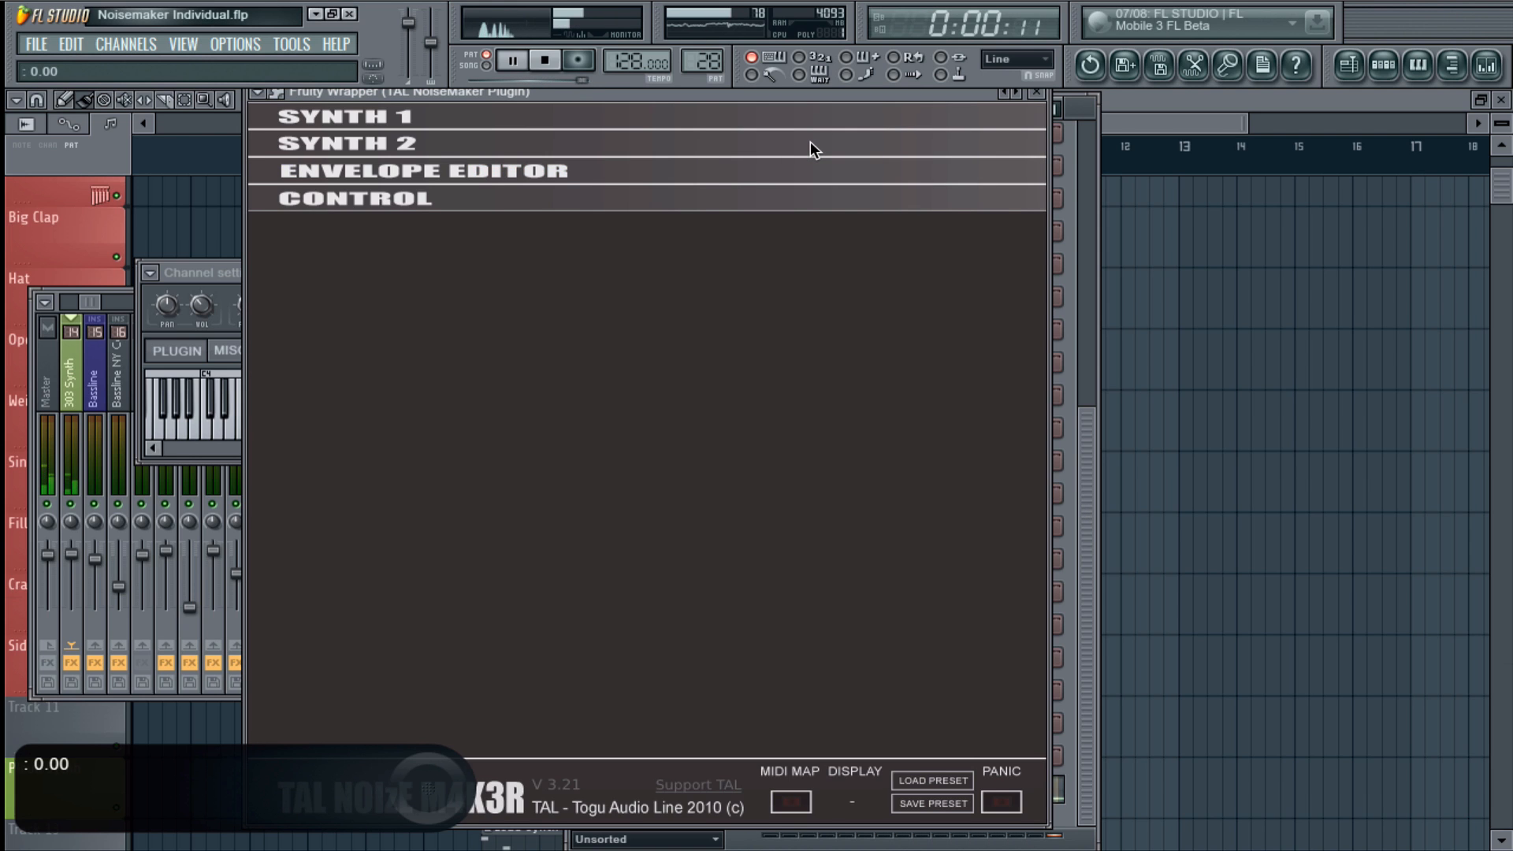
pyautogui.press('space')
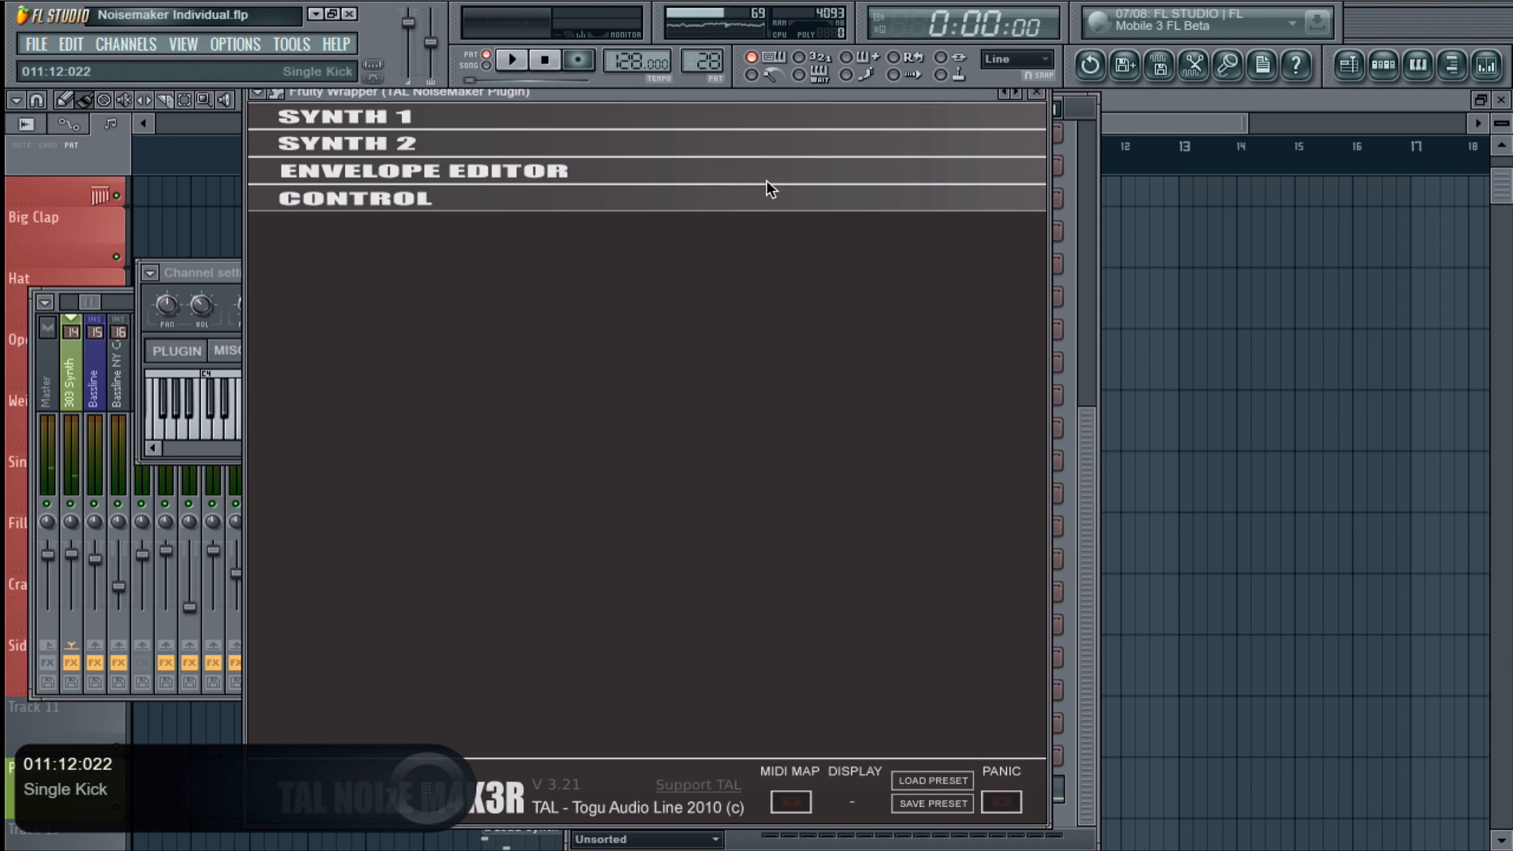
# - Look over the 303 synth's Synth 1 settings and pick Pan as the LFO 2 destination in Synth 2
pyautogui.click(726, 118)
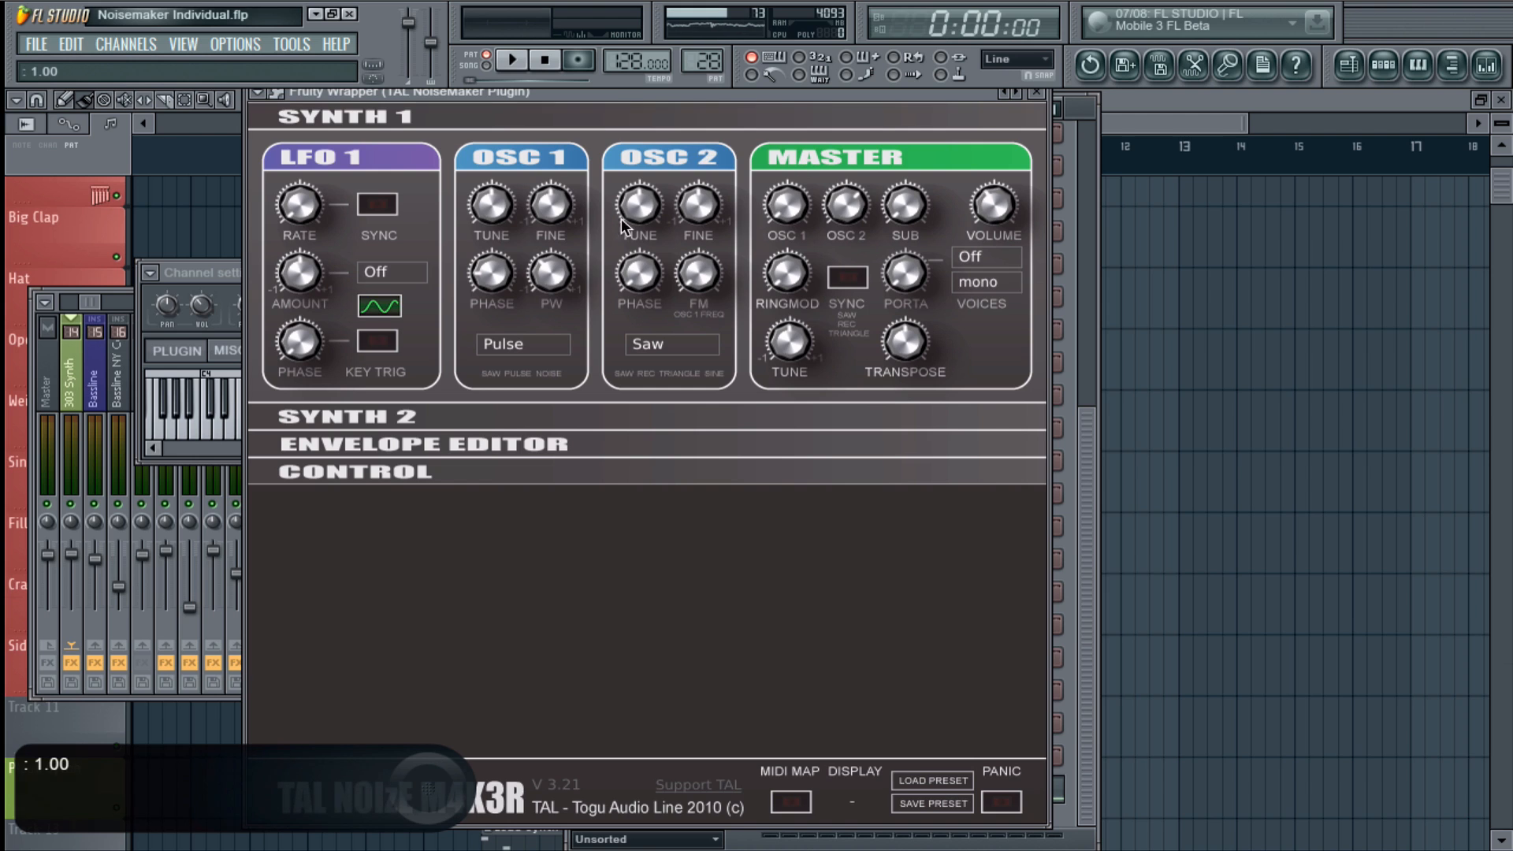
pyautogui.click(606, 114)
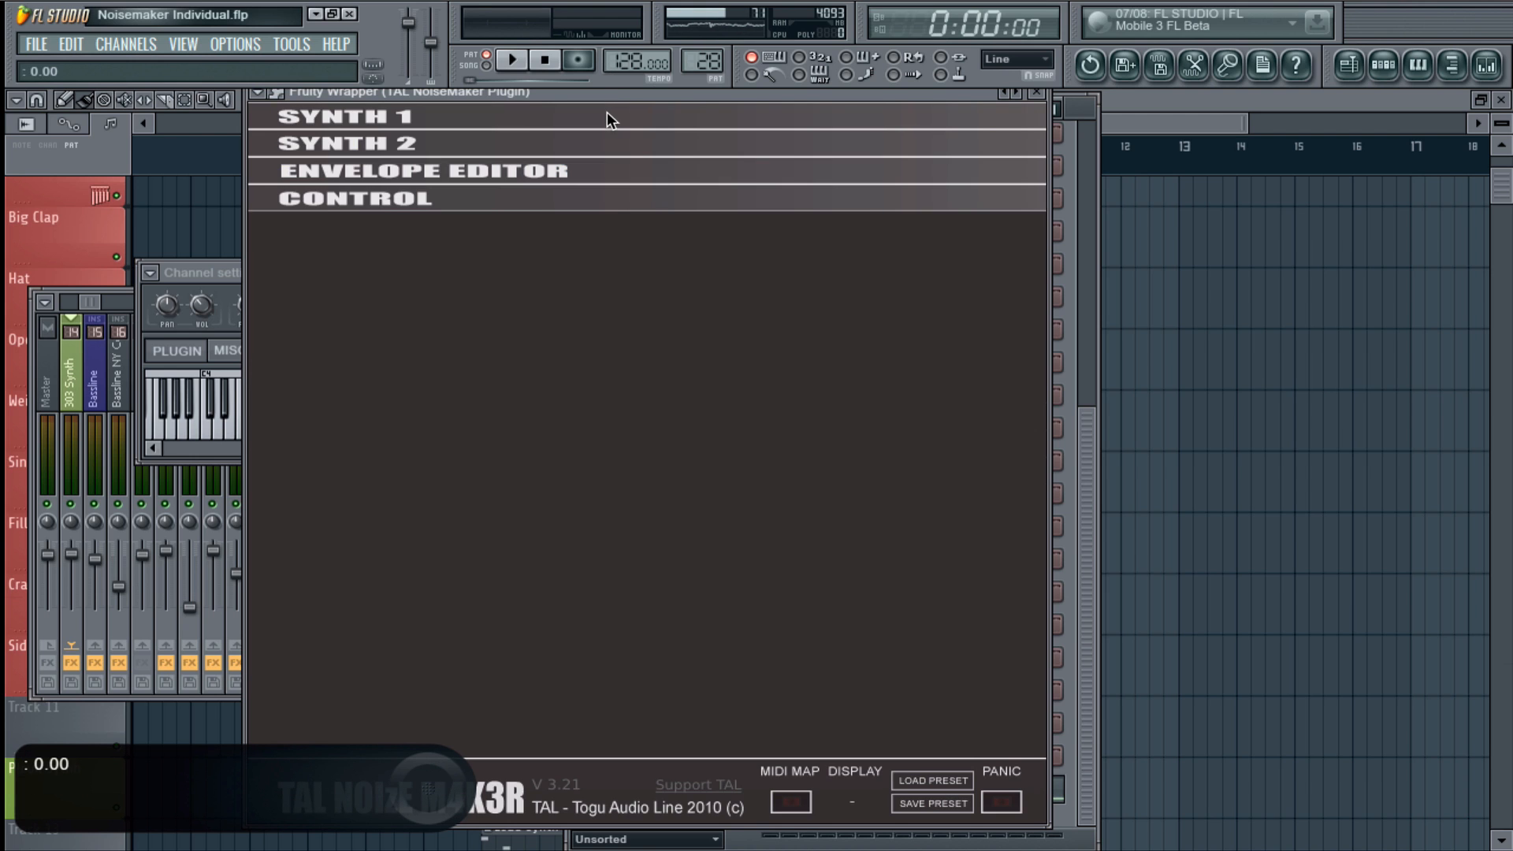
pyautogui.click(578, 148)
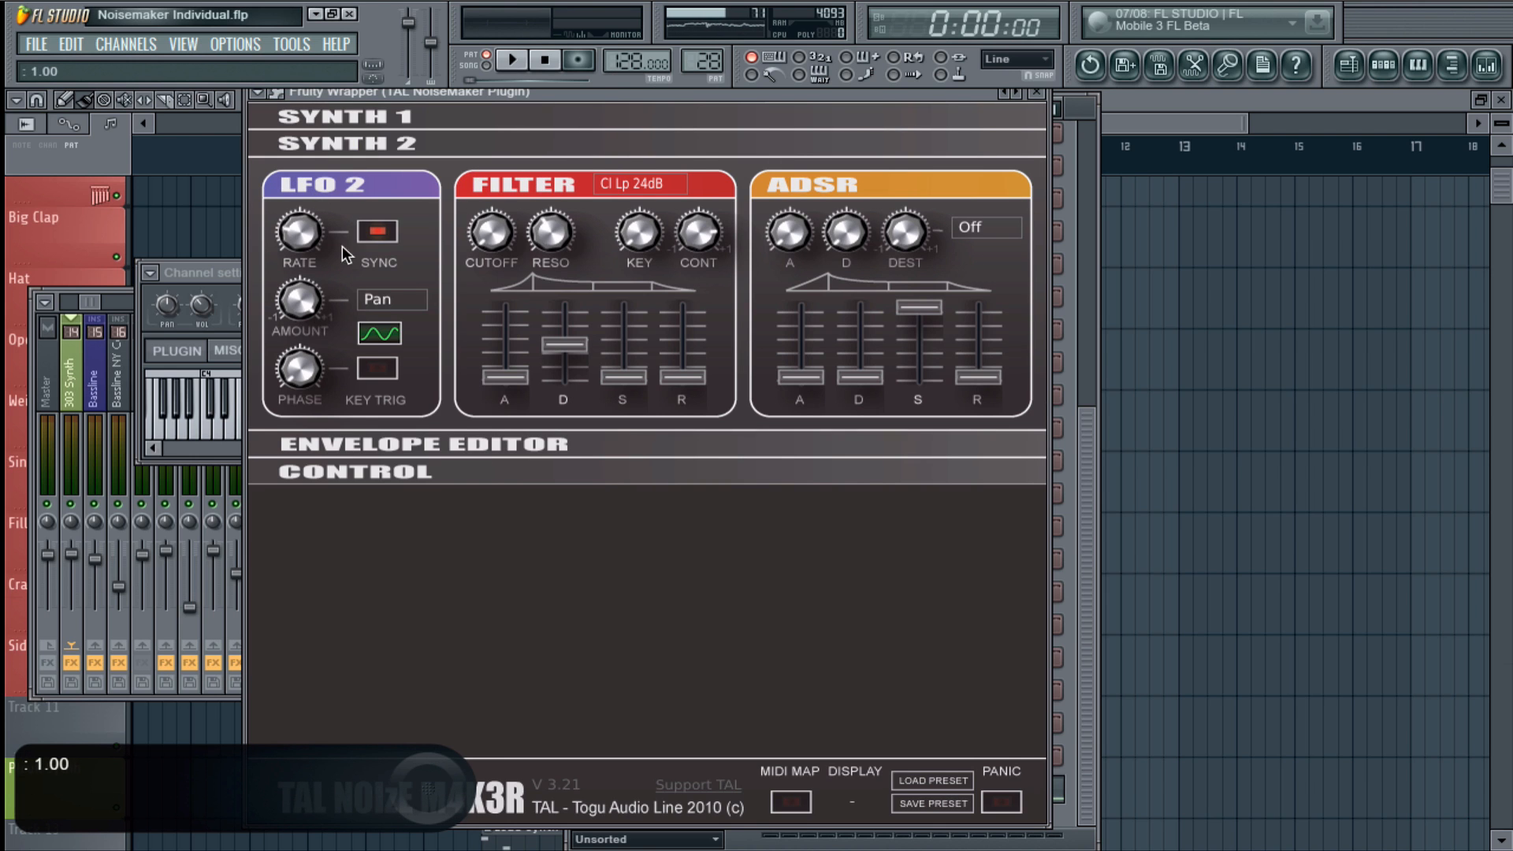
pyautogui.click(374, 301)
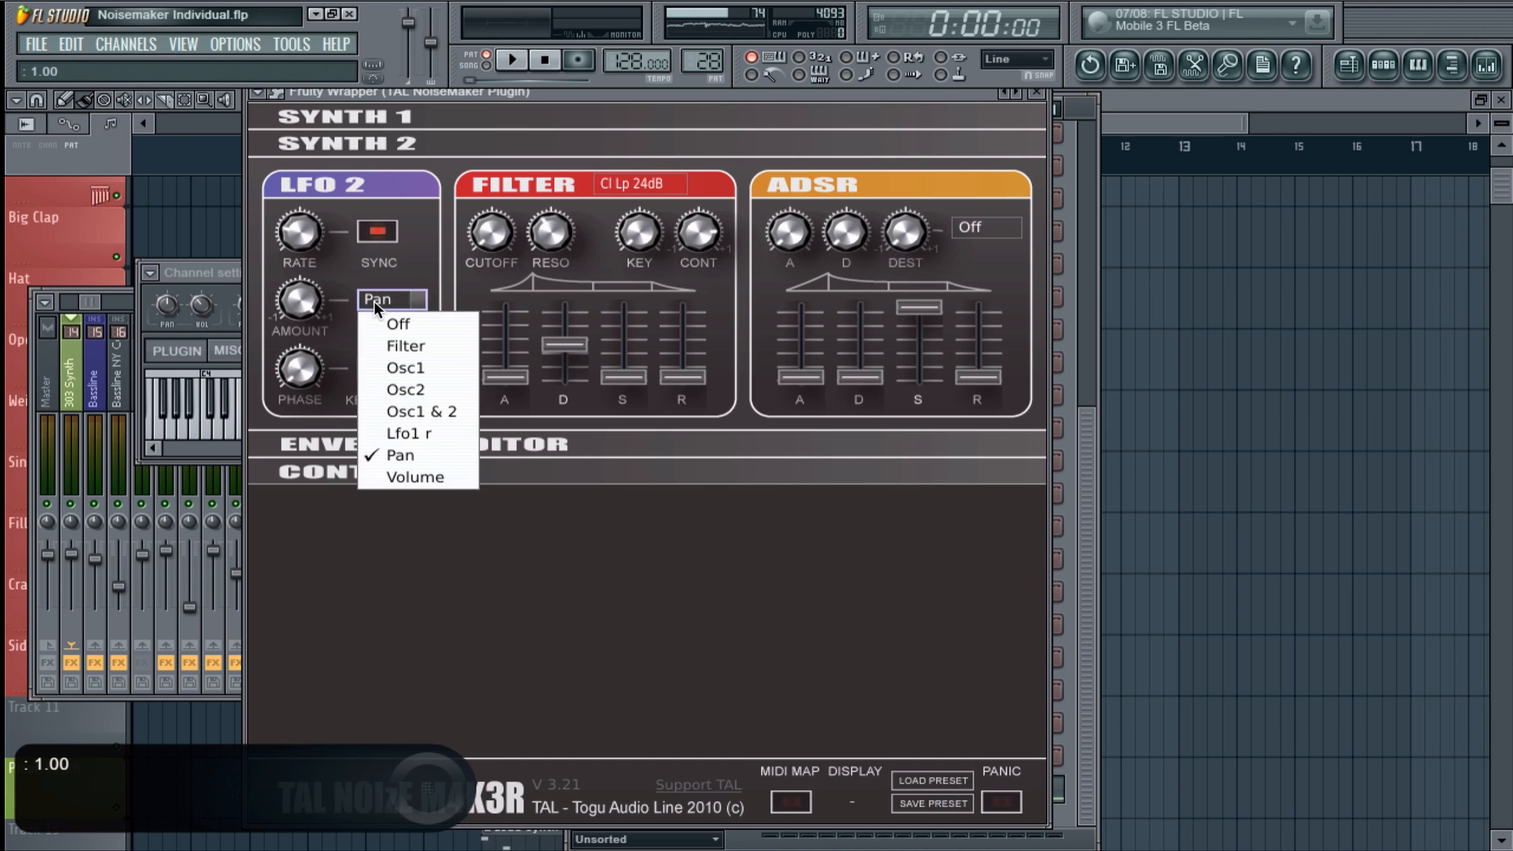
pyautogui.click(410, 456)
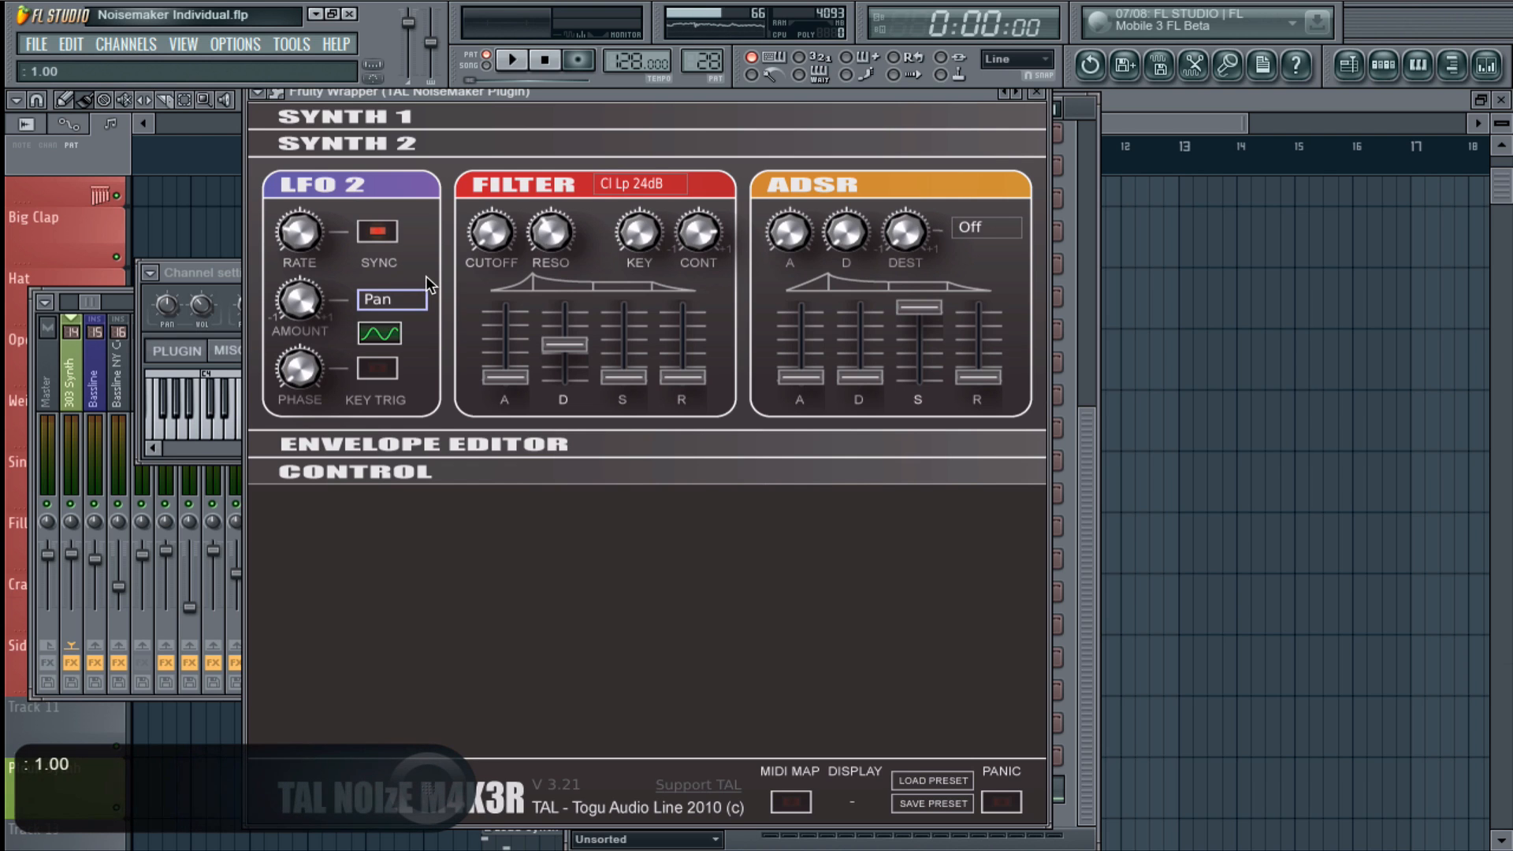
# - Pick the Cl Lp 24dB filter type and set the filter contour to 0.68
pyautogui.click(660, 181)
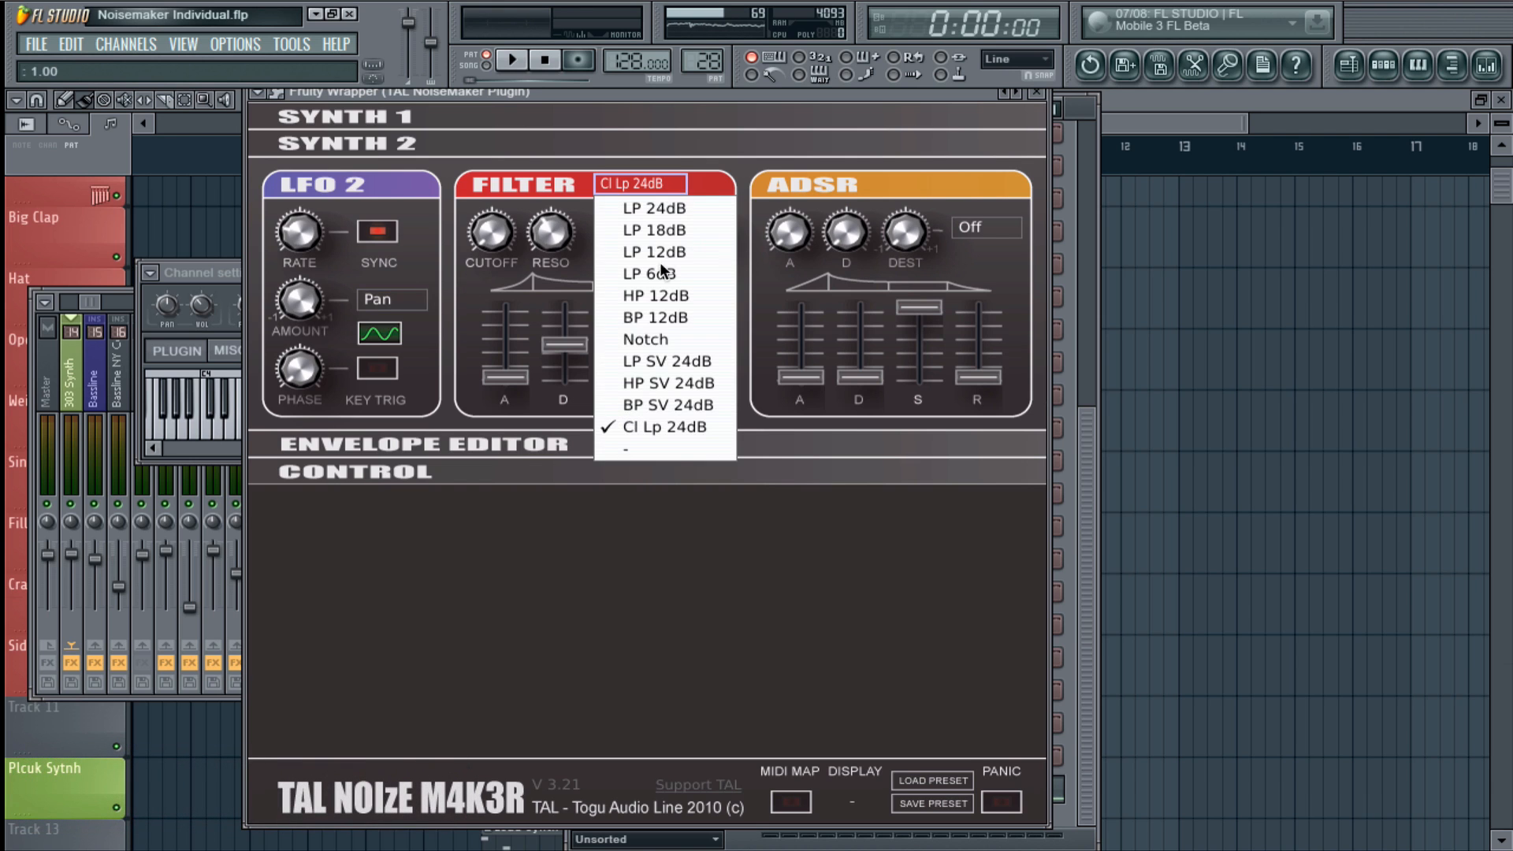
pyautogui.click(653, 424)
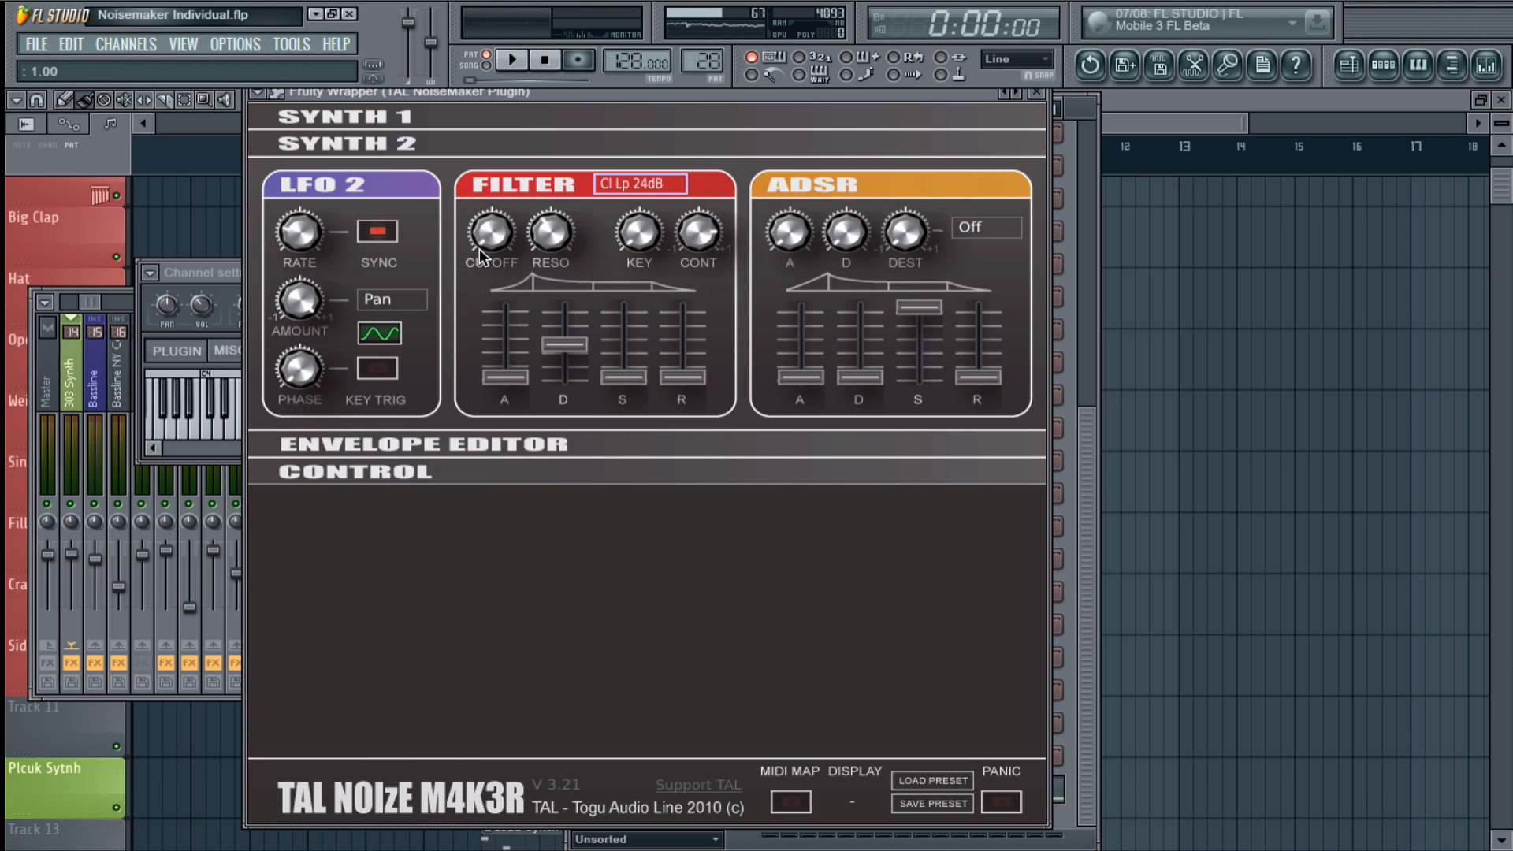
pyautogui.moveTo(687, 234); pyautogui.dragTo(693, 229)
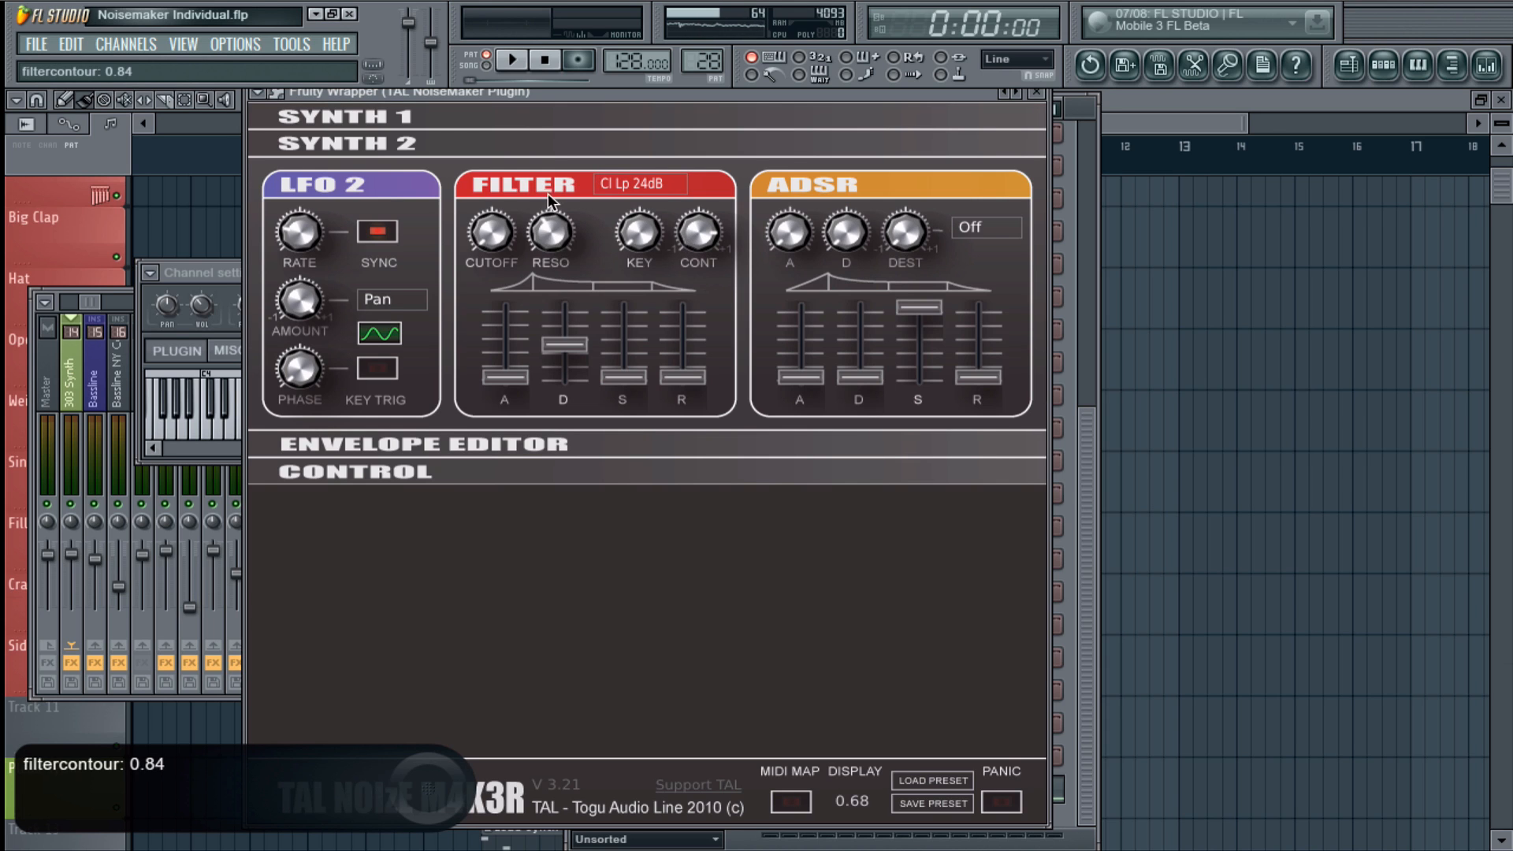
# - Play the 303 pattern while raising the filter resonance to 0.42 and sweeping the filter cutoff, ending at 0.00
pyautogui.click(546, 238)
pyautogui.press('space')
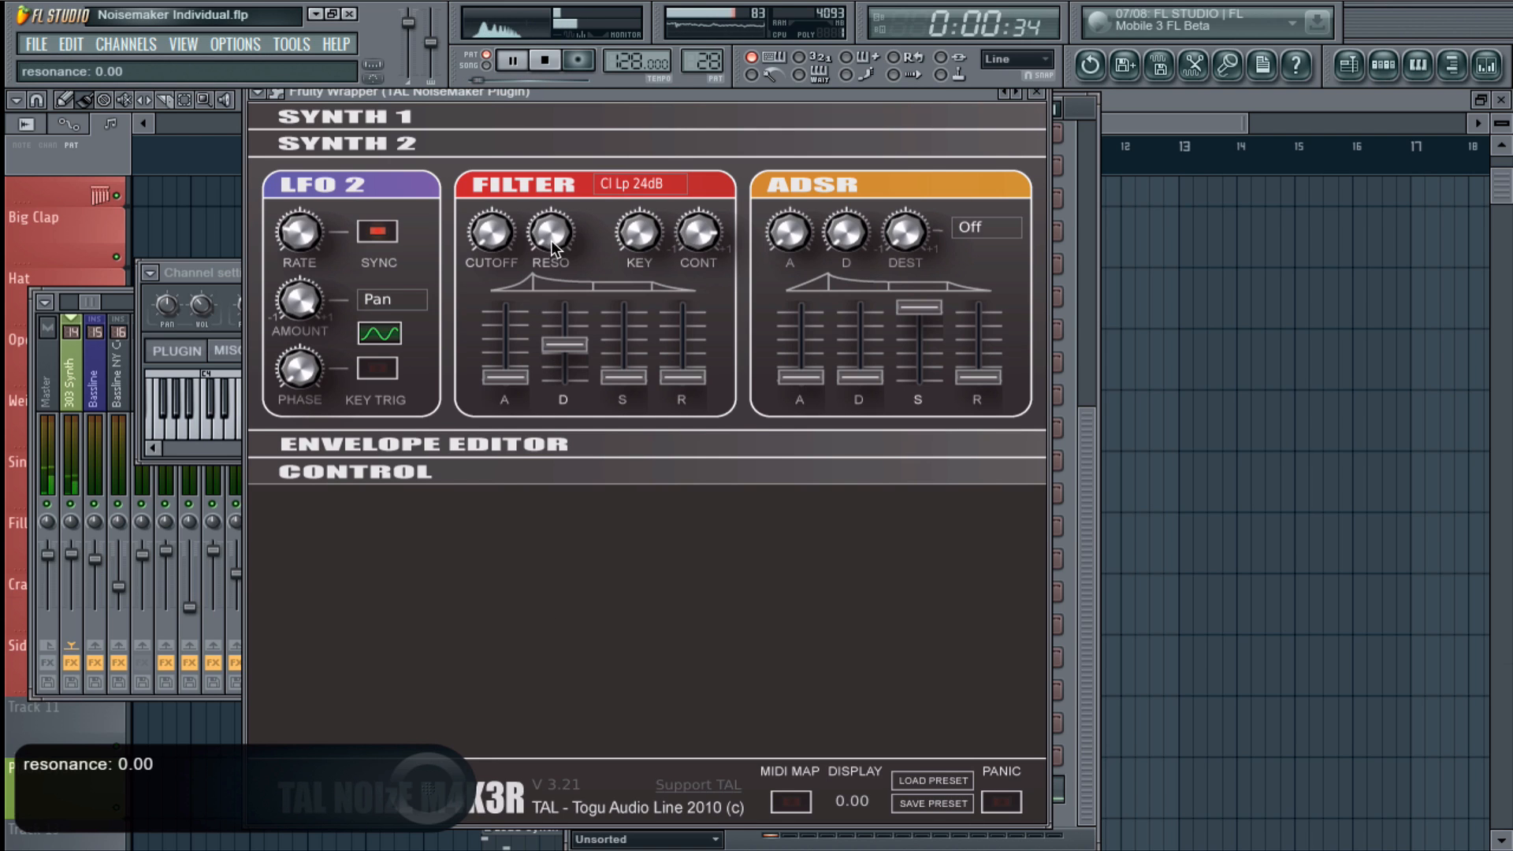
pyautogui.moveTo(554, 244); pyautogui.dragTo(543, 118)
pyautogui.press('space')
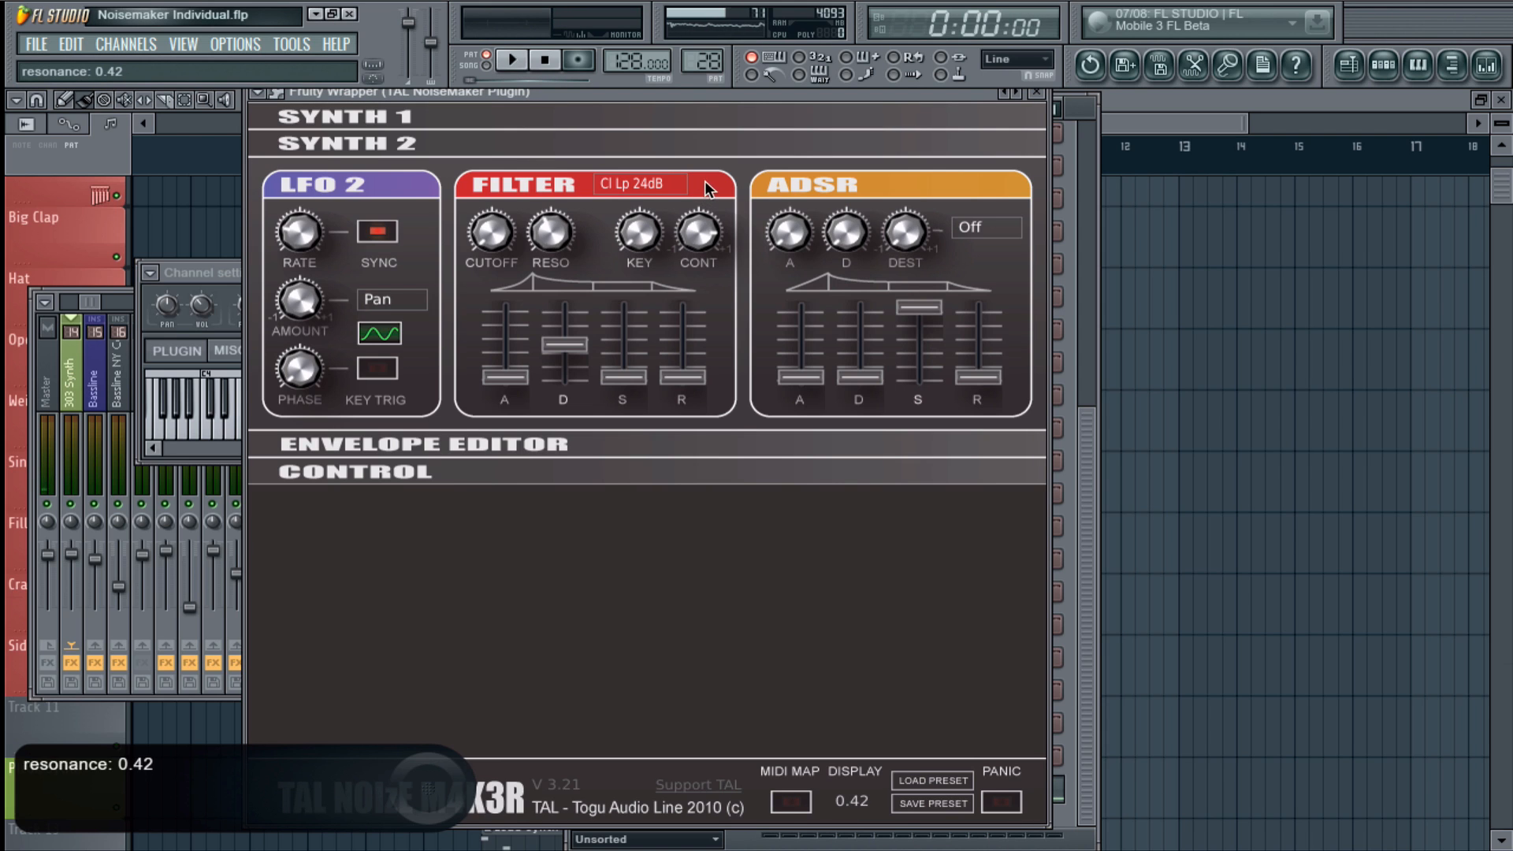
pyautogui.press('space')
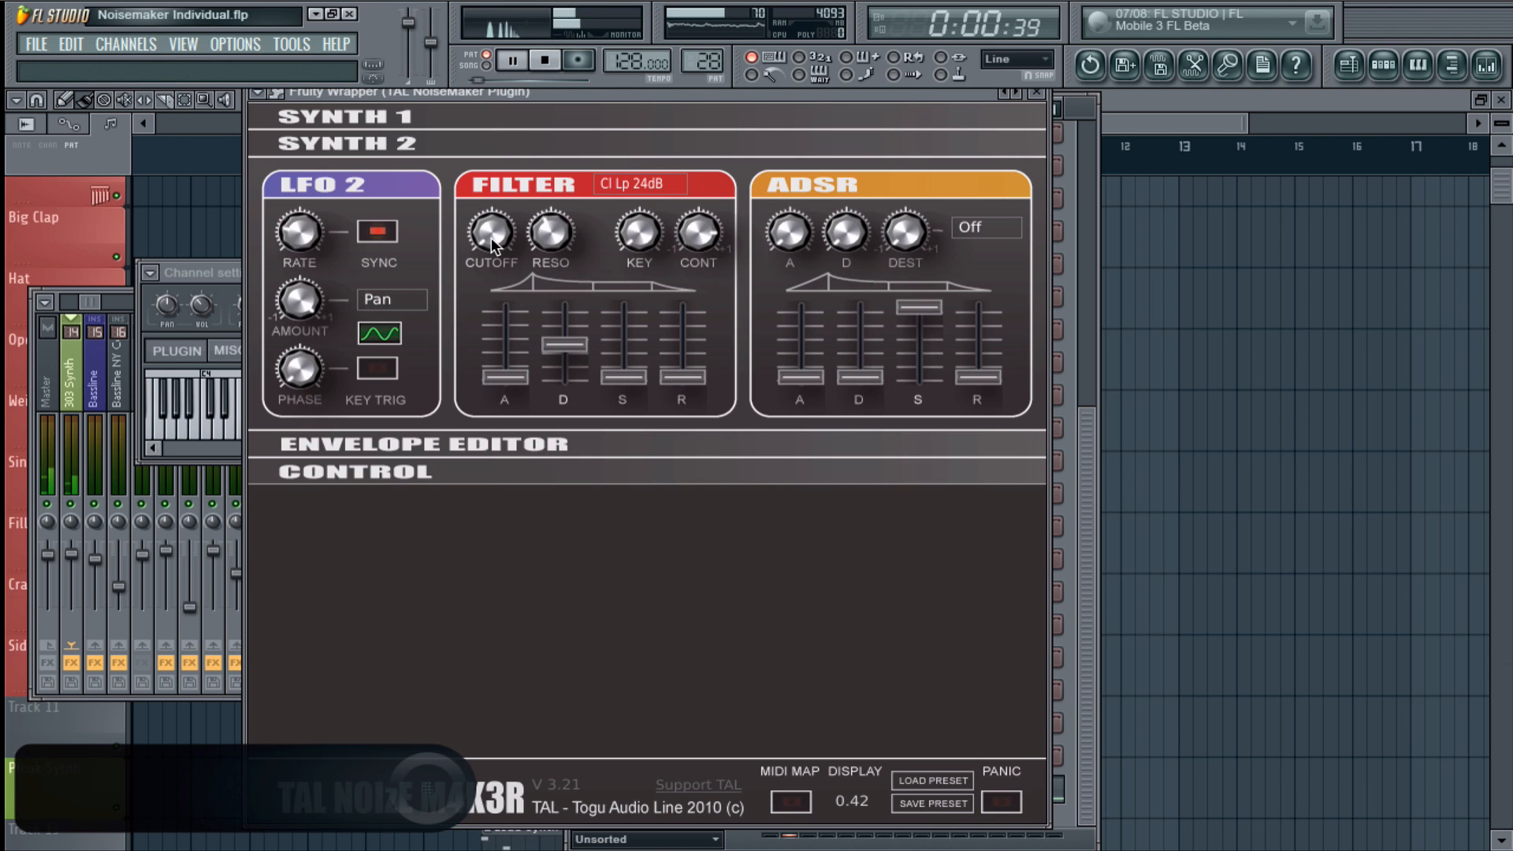
pyautogui.moveTo(490, 236); pyautogui.dragTo(484, 8)
pyautogui.press('space')
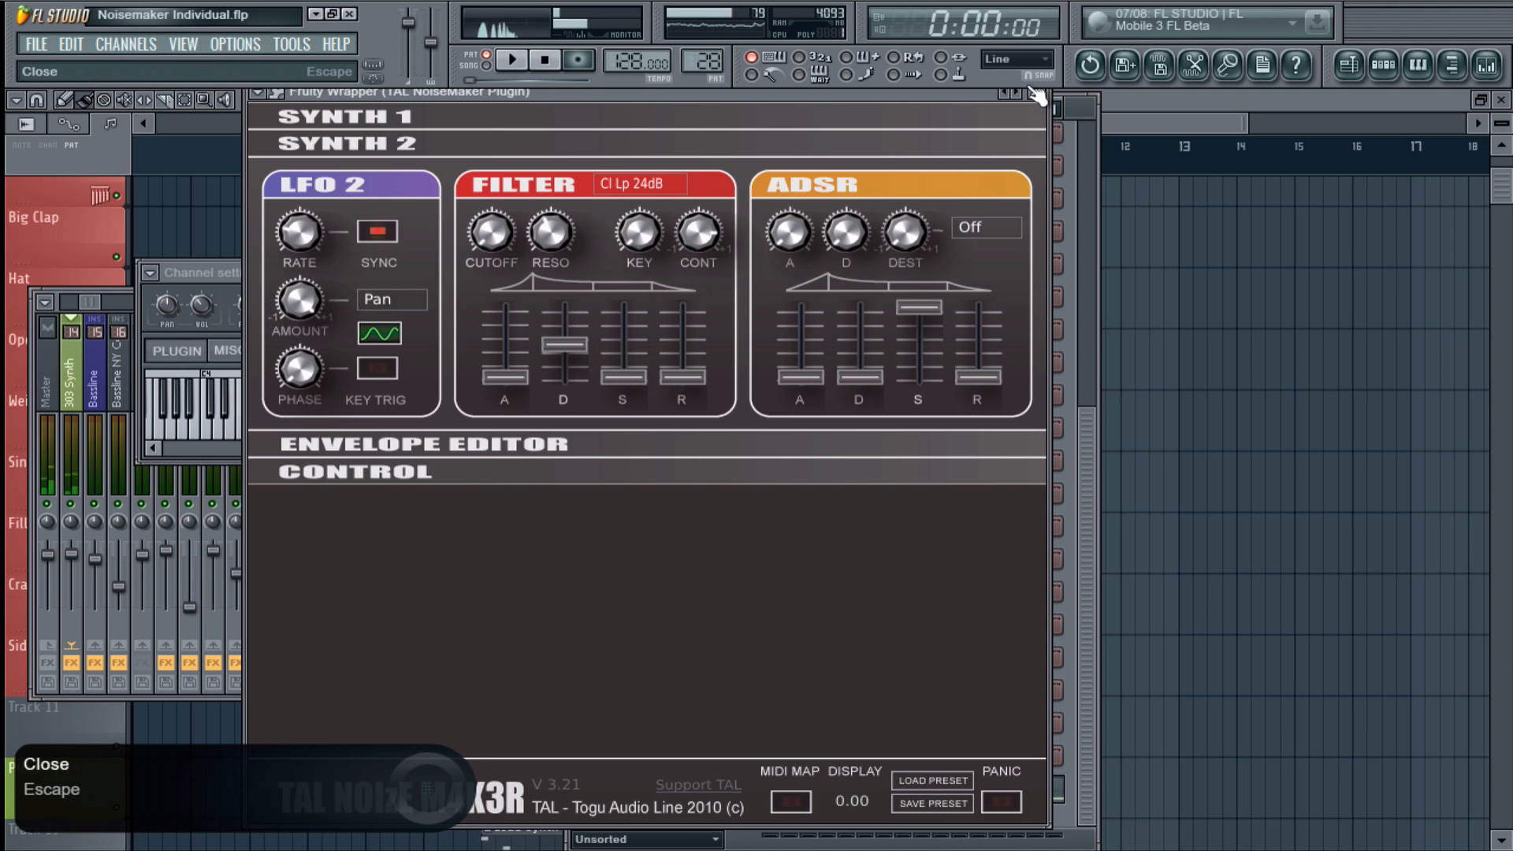
# - Close the synth and inspect the Fruity Parametric EQ 2 on the 303 Synth mixer track
pyautogui.click(1036, 92)
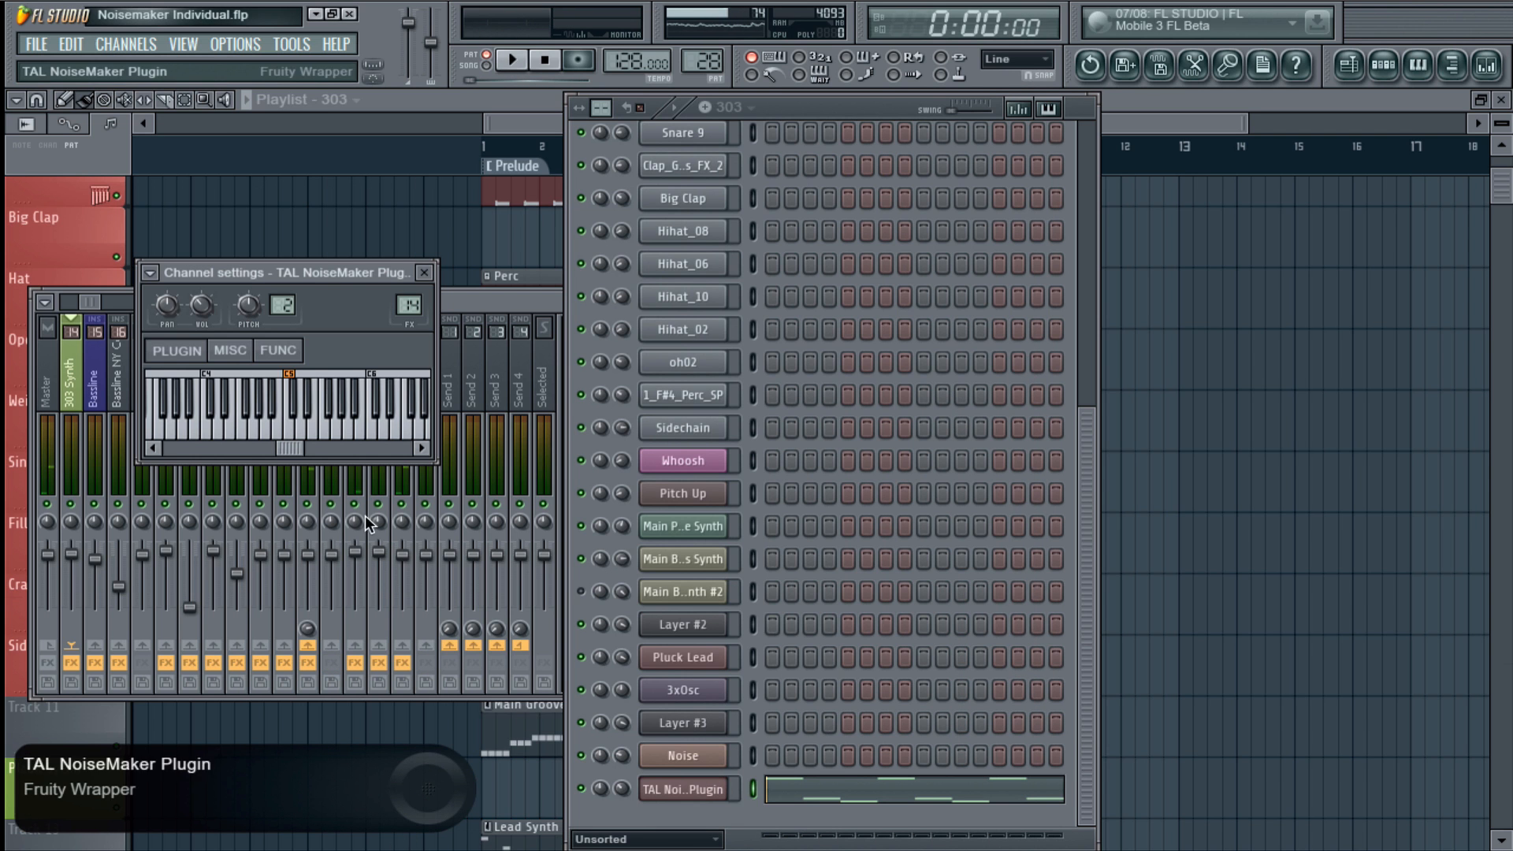
pyautogui.click(75, 359)
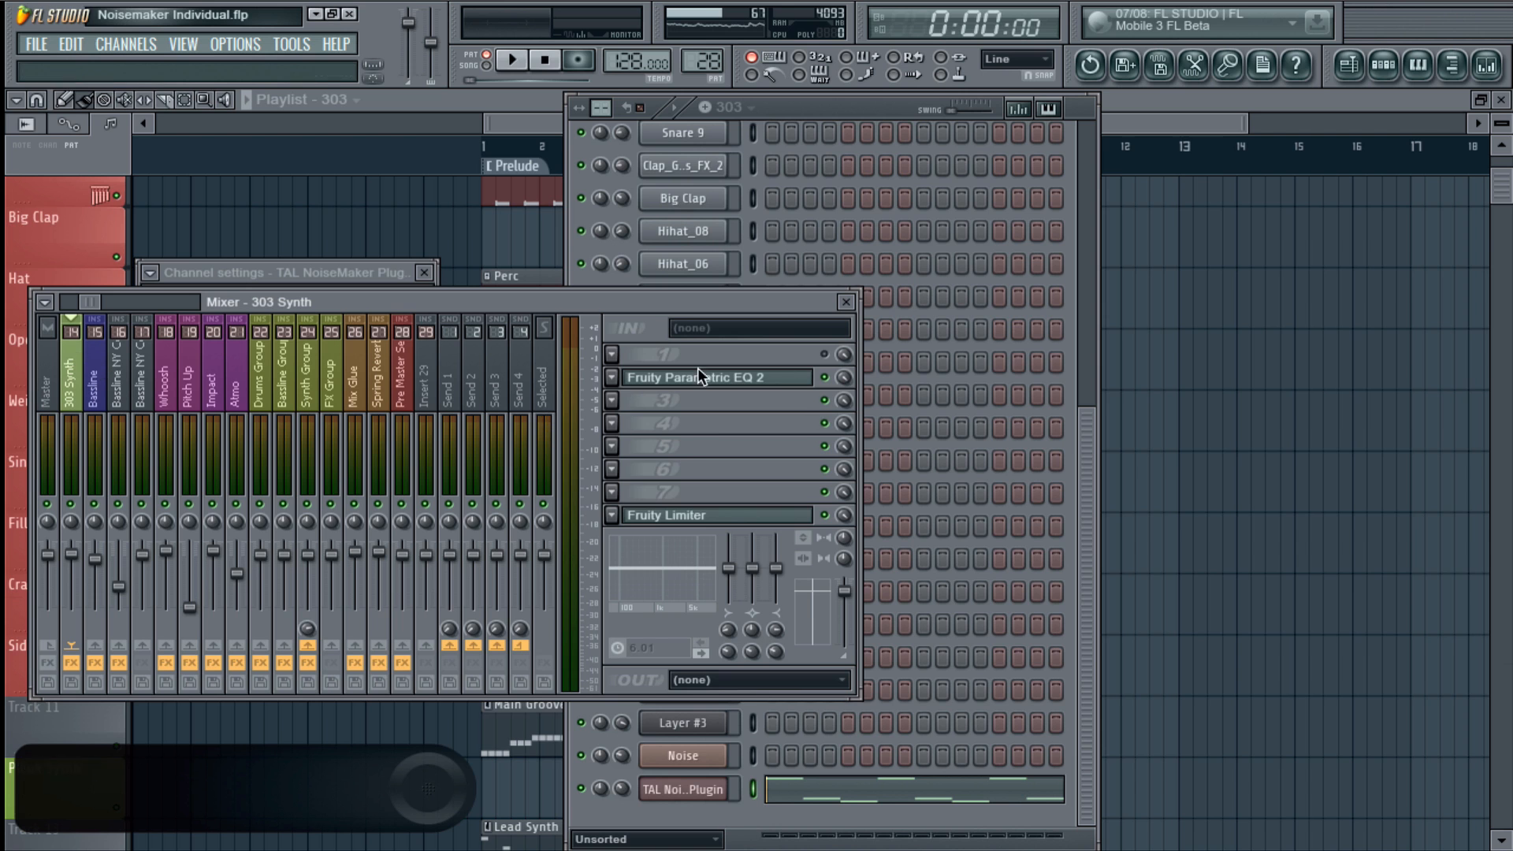
pyautogui.click(625, 371)
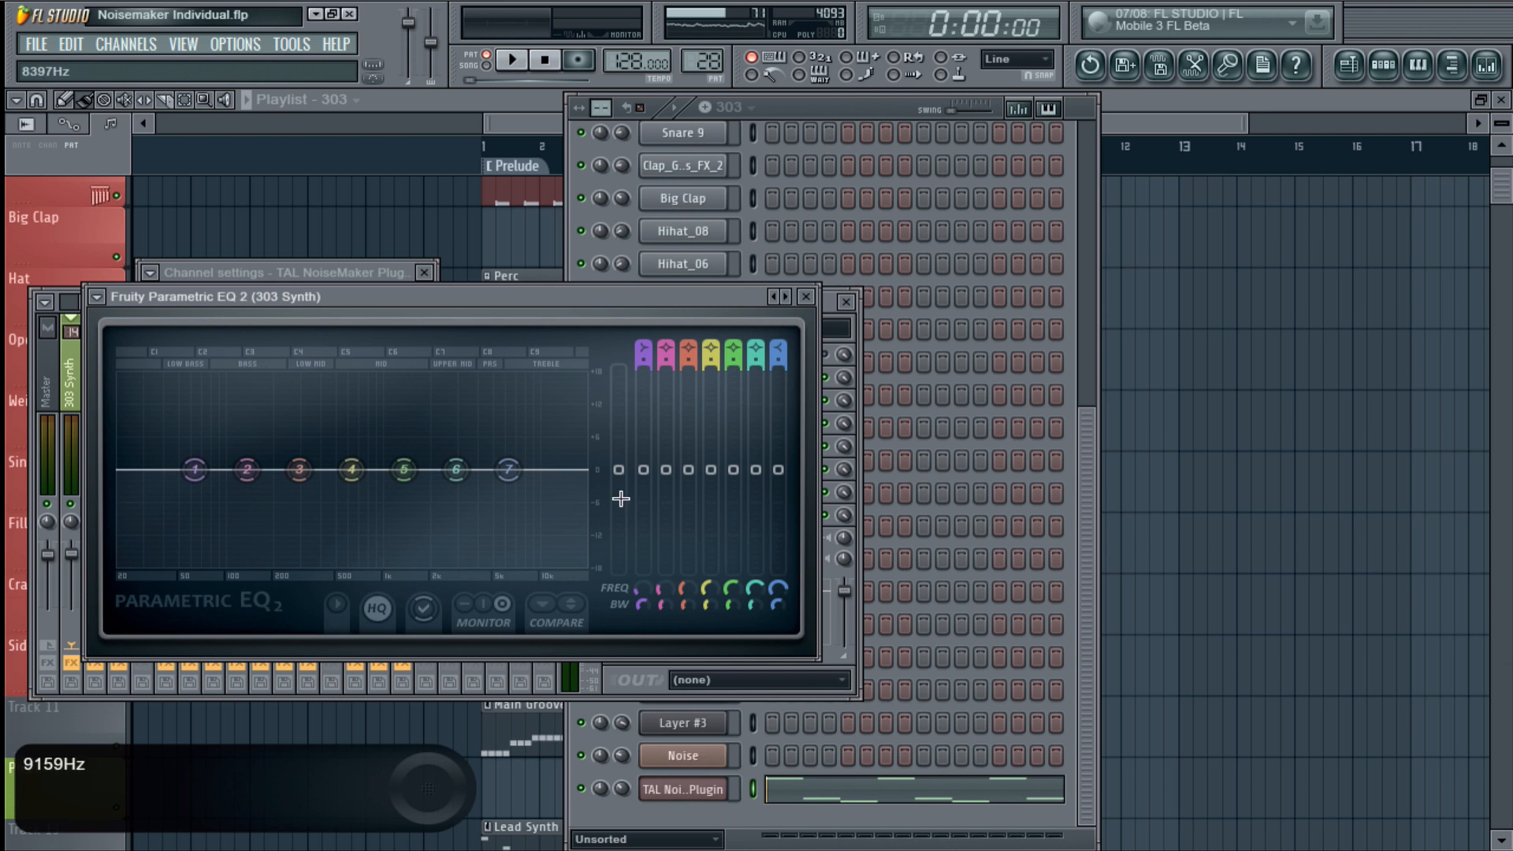
pyautogui.click(805, 297)
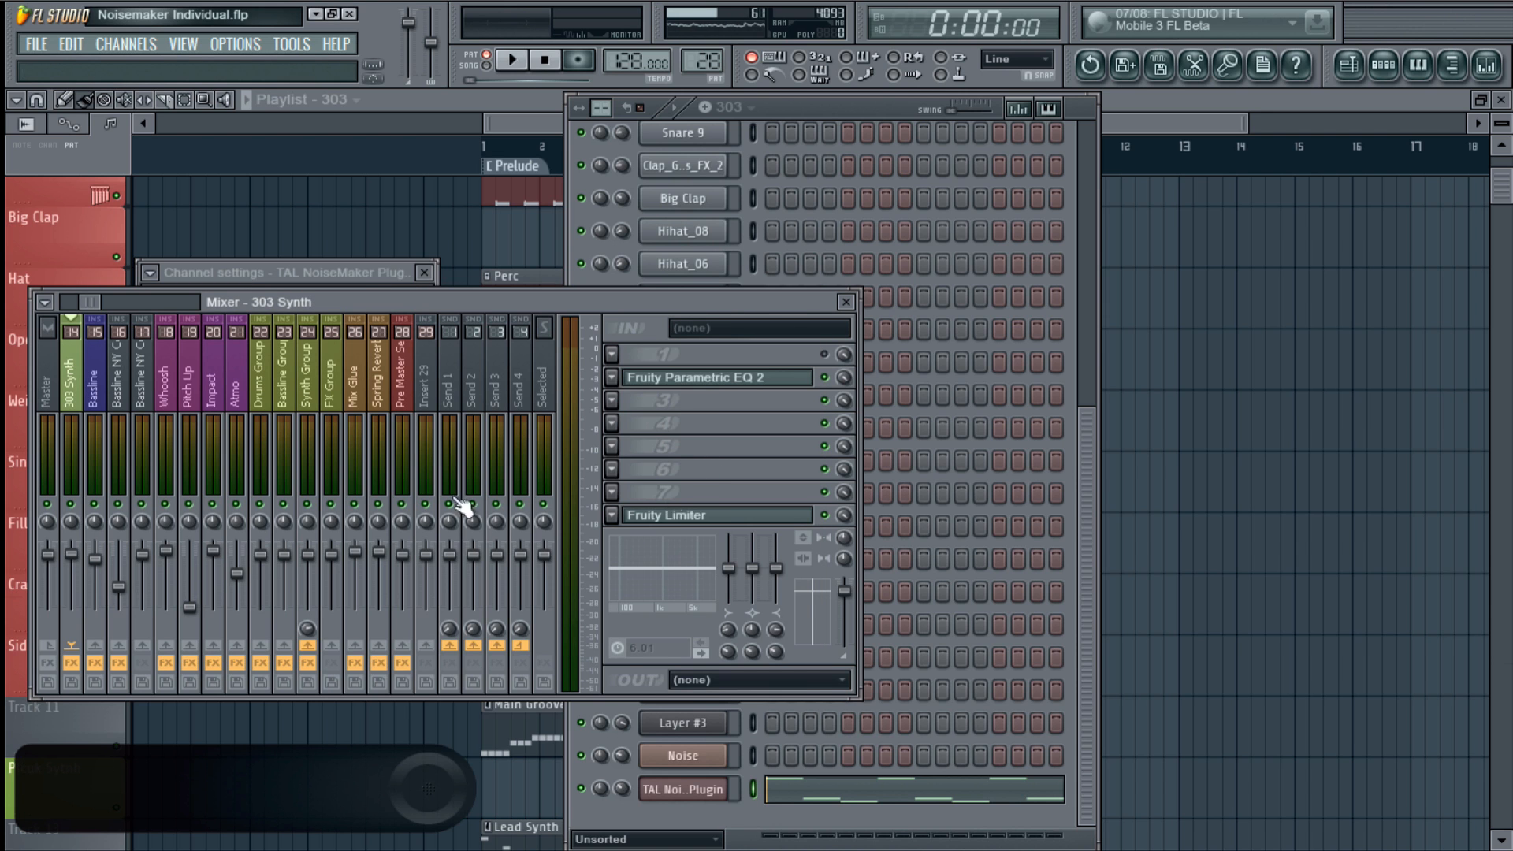
pyautogui.moveTo(89, 310); pyautogui.dragTo(77, 308)
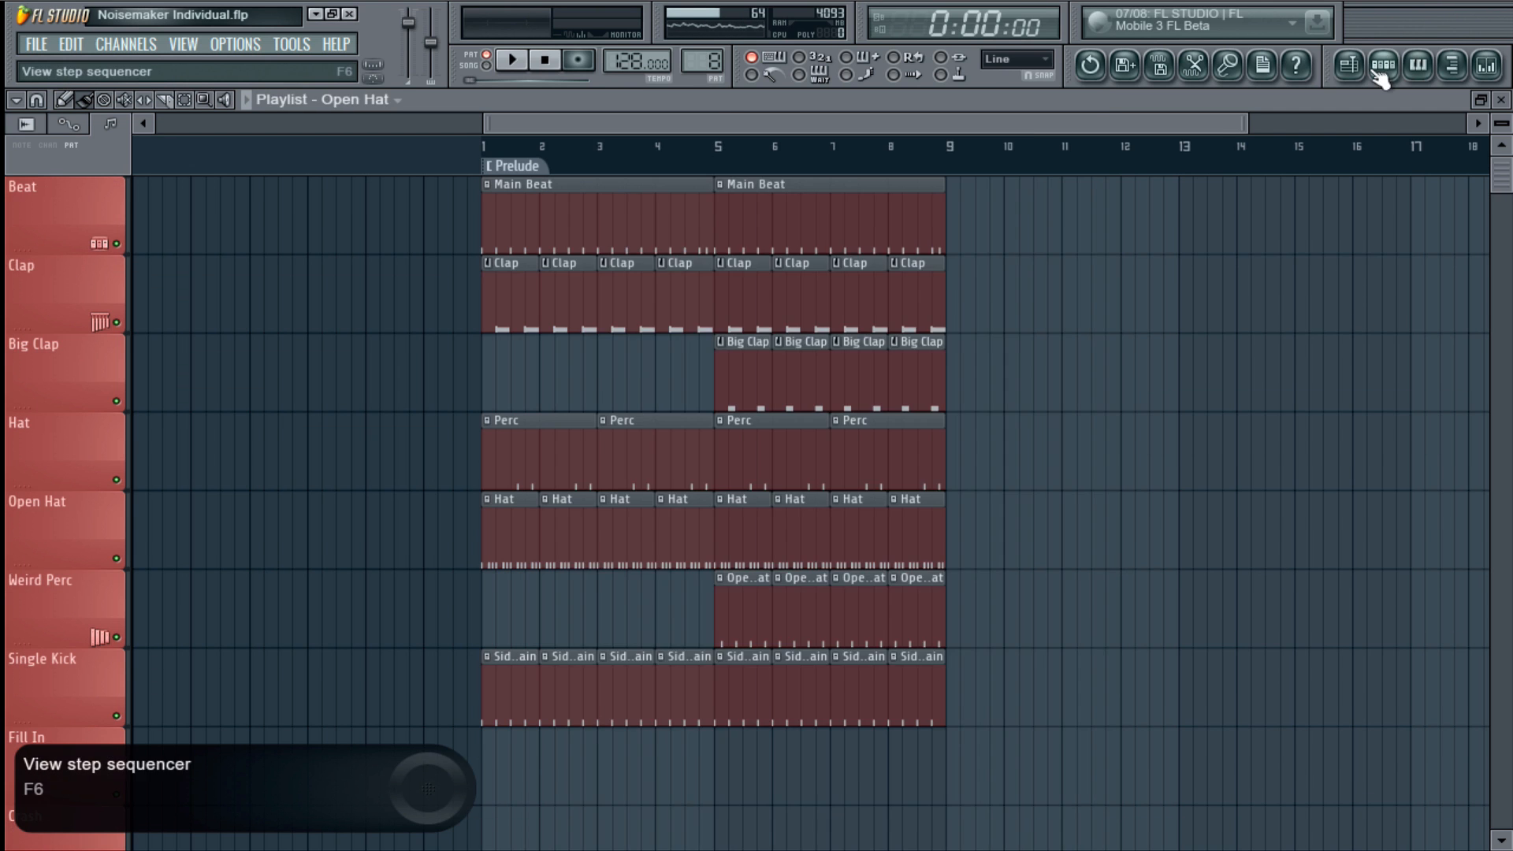
# - Switch the step sequencer to the Main Progression pattern
pyautogui.click(1383, 64)
pyautogui.scroll(-2, 867, 512)
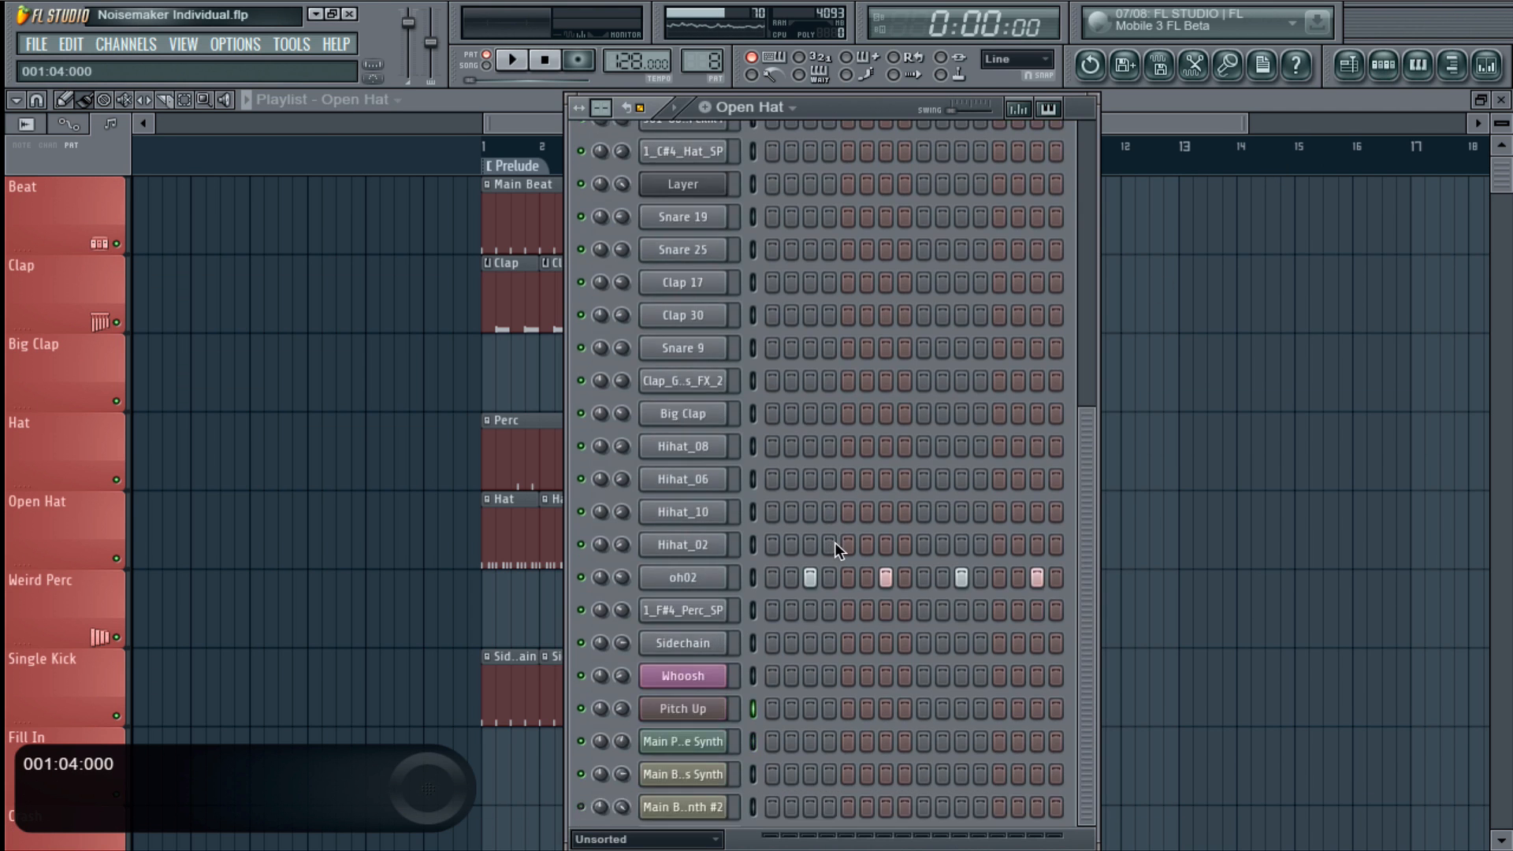
pyautogui.scroll(-3, 837, 549)
pyautogui.click(750, 107)
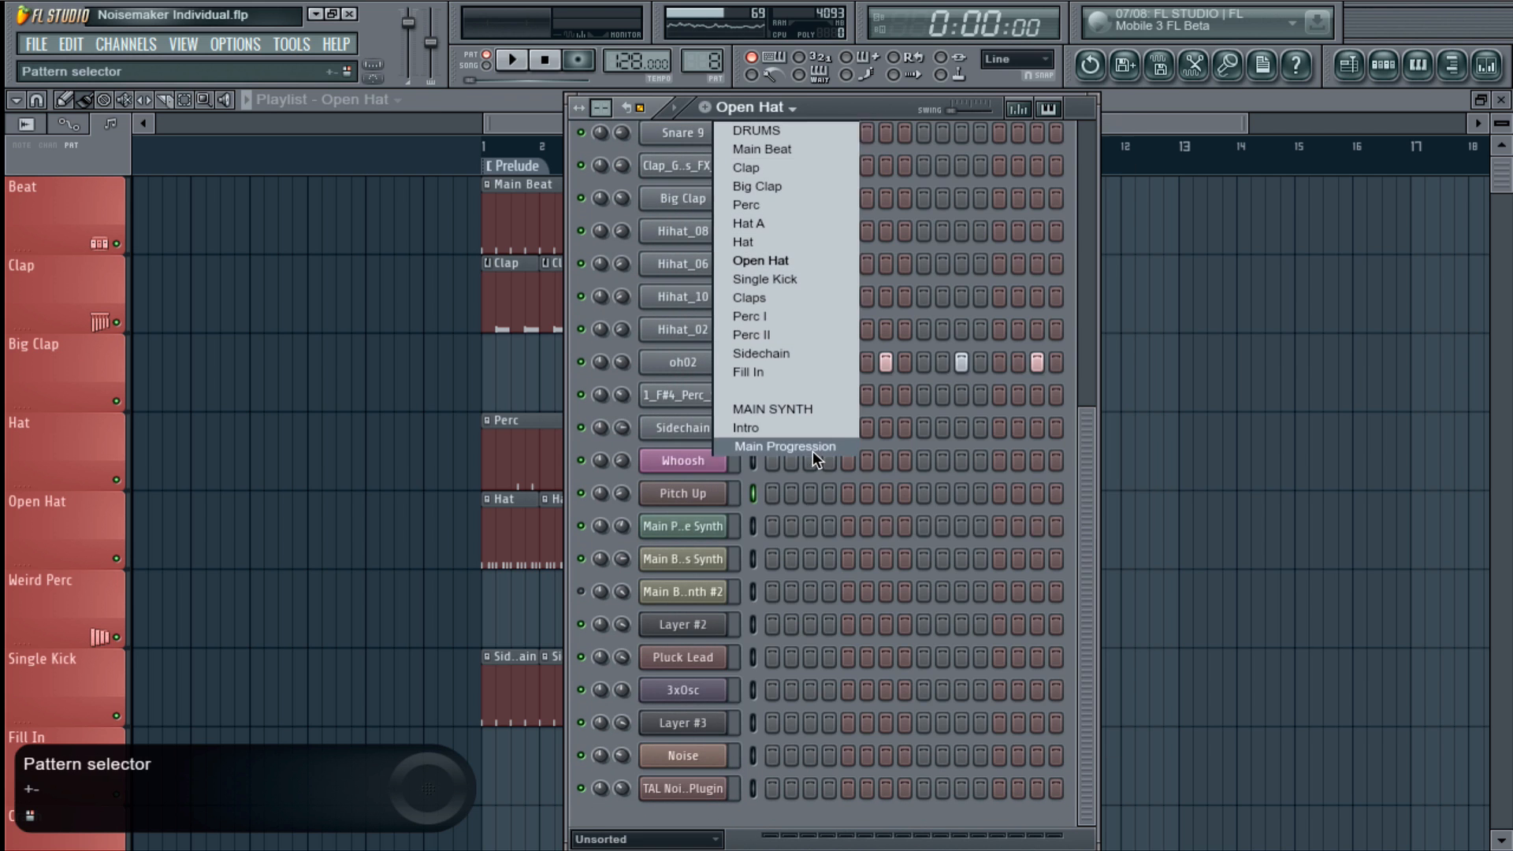
pyautogui.click(814, 455)
pyautogui.click(1253, 132)
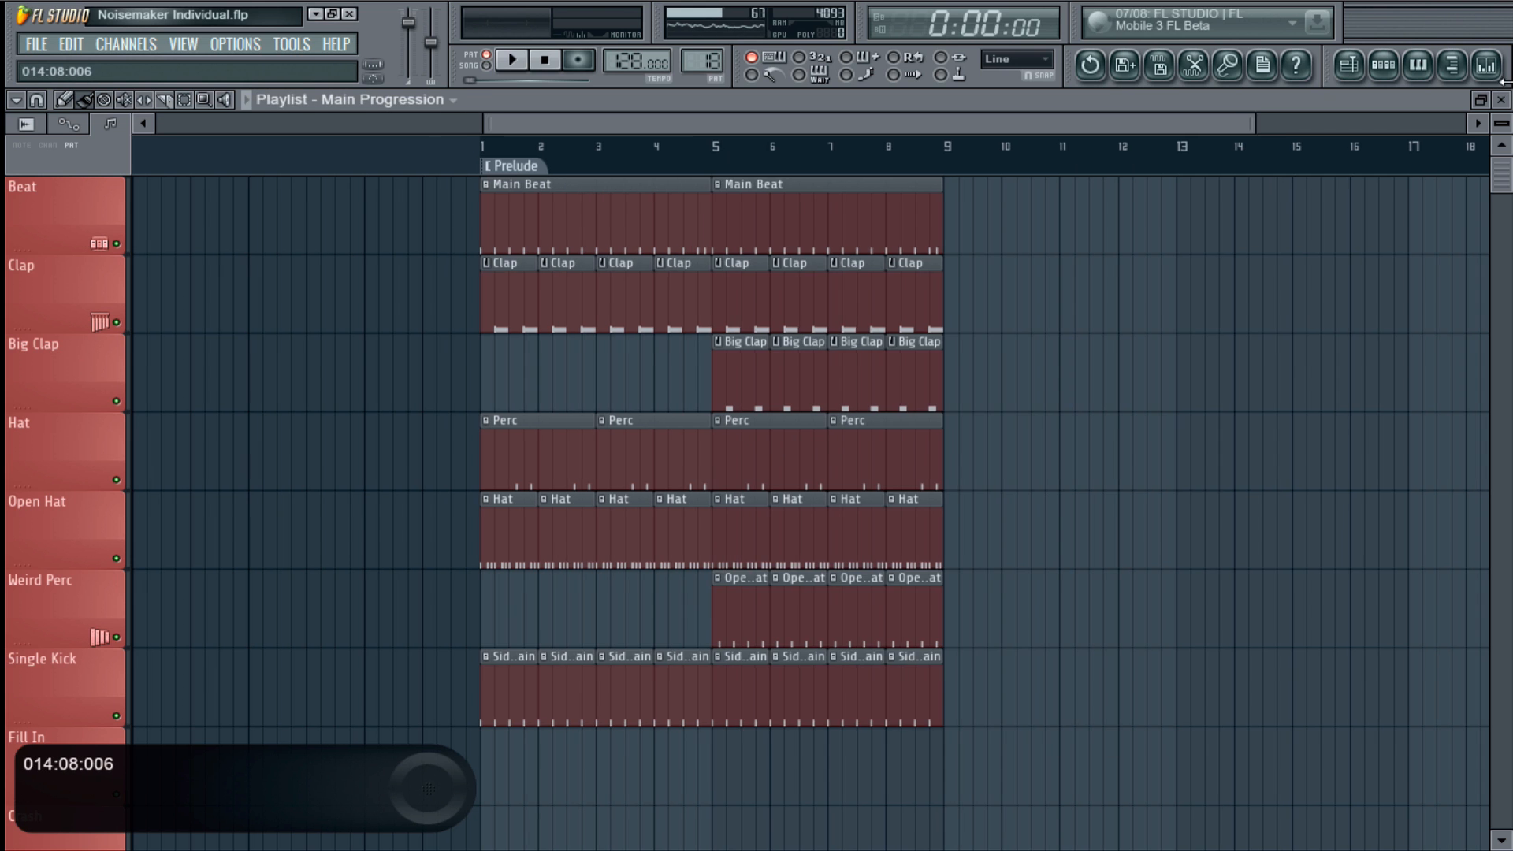
# - Open the Main Prog House Synth's plugin window from the step sequencer and close its channel settings
pyautogui.click(1384, 65)
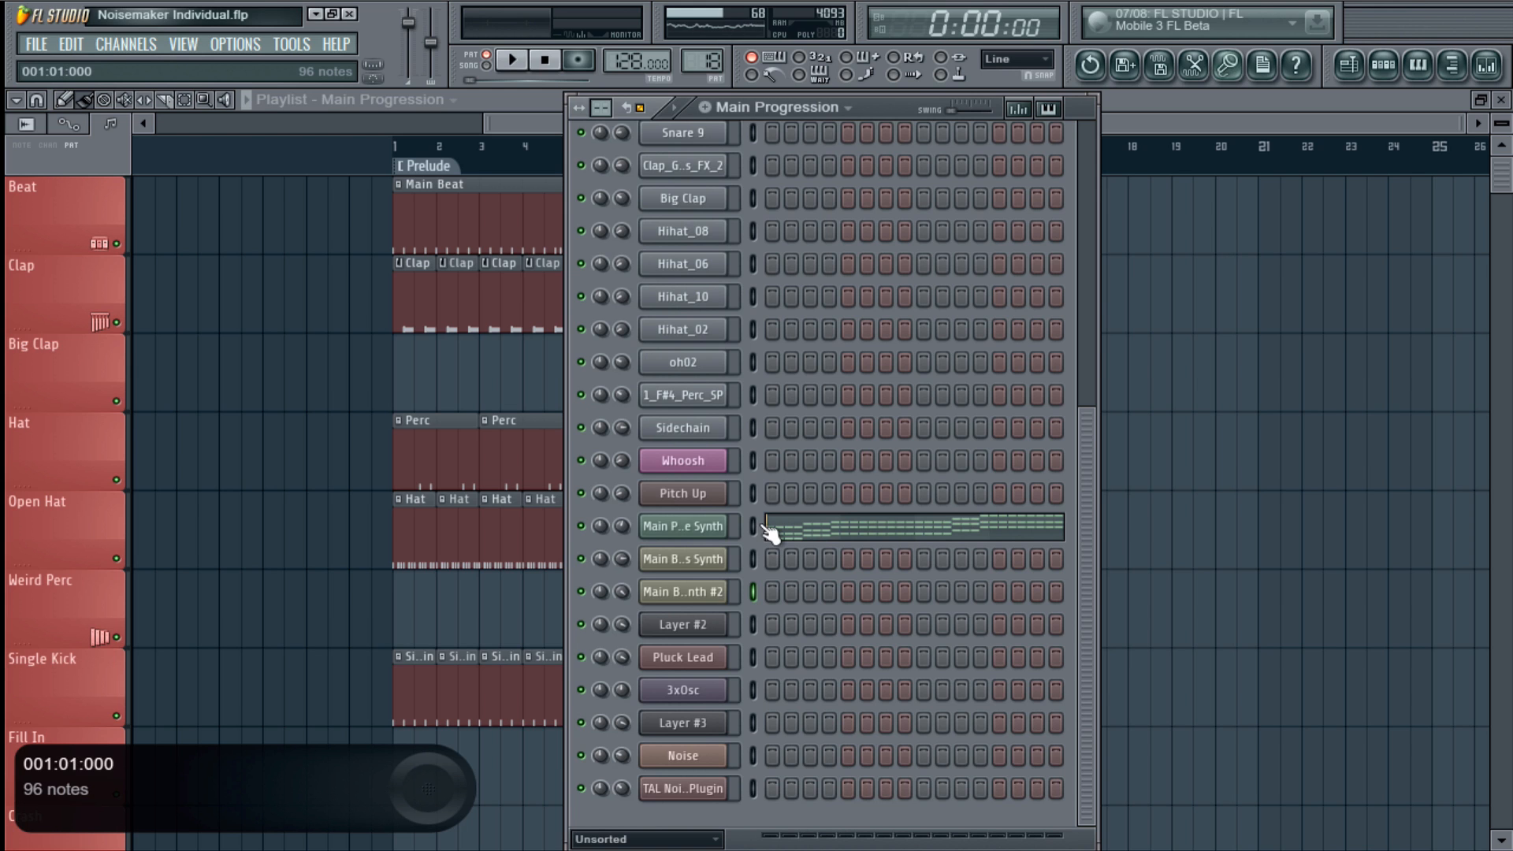
pyautogui.click(702, 526)
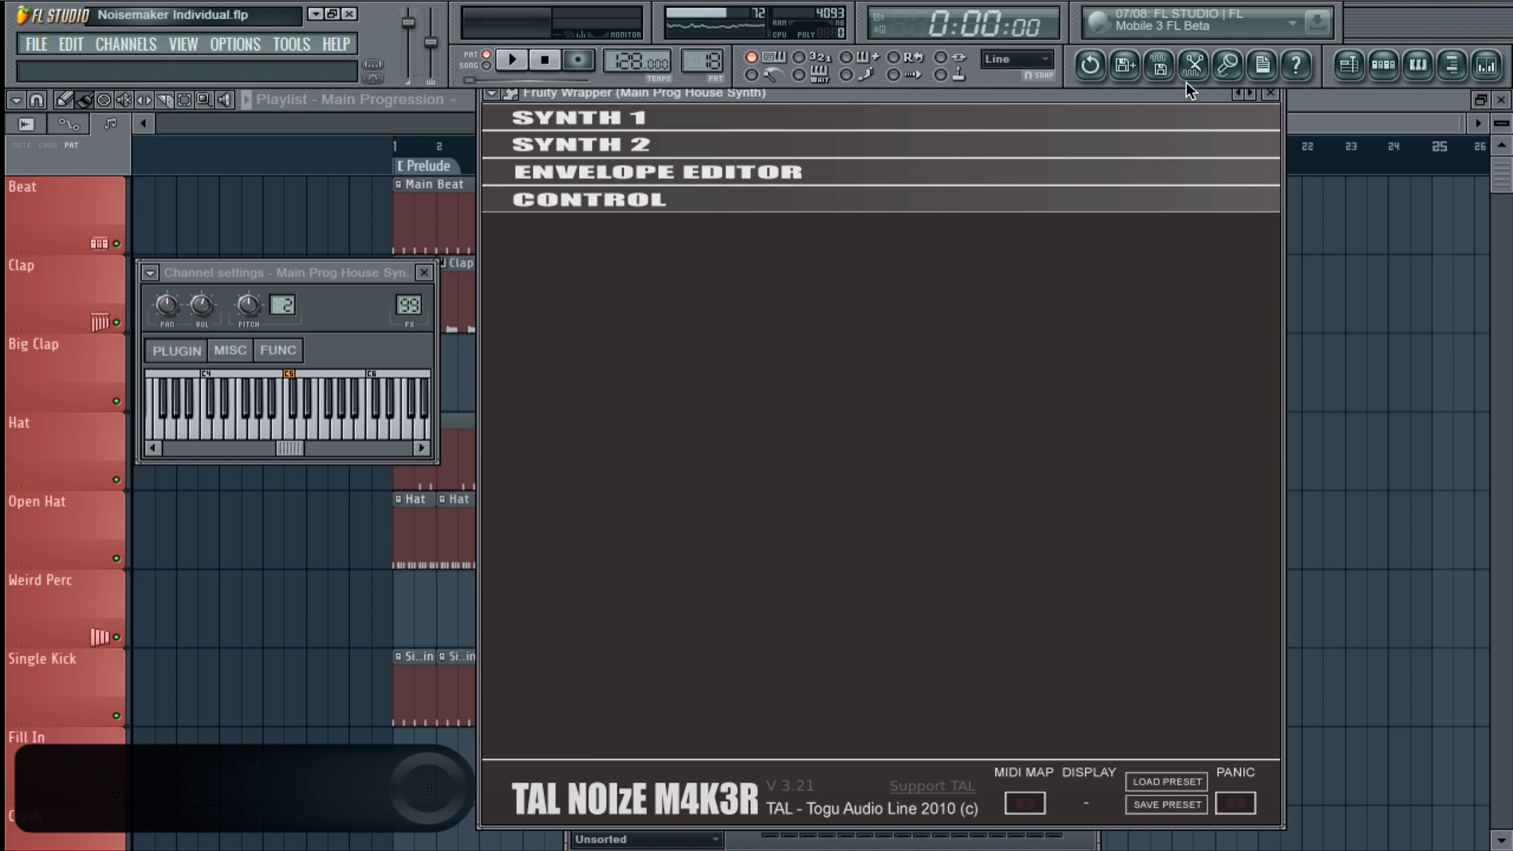
pyautogui.click(1269, 96)
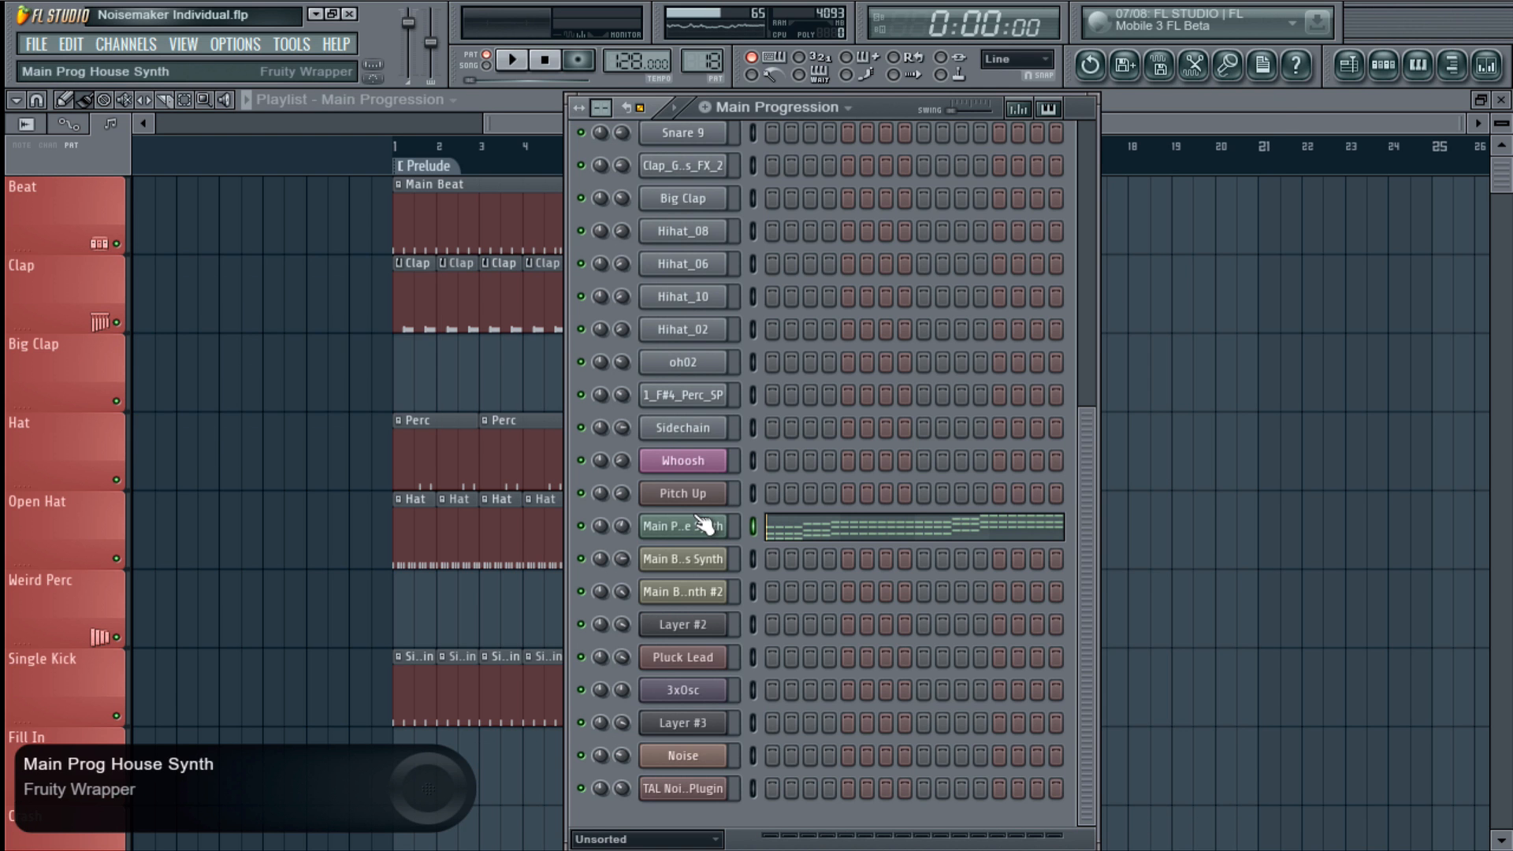
pyautogui.click(706, 526)
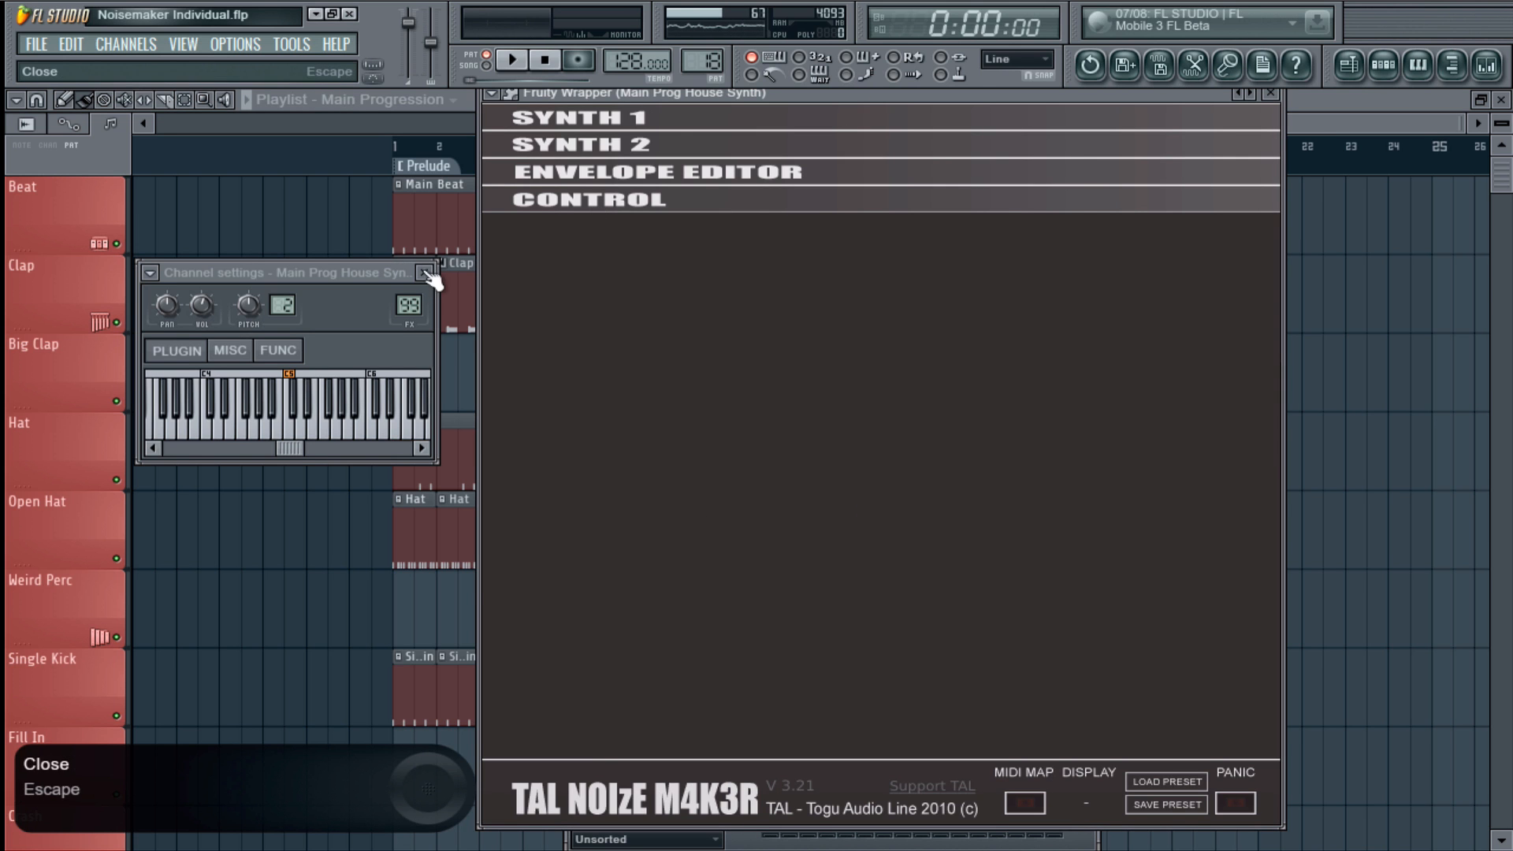
pyautogui.click(431, 272)
# - Add a Sytrus channel, close its window and browse the list of addable channel instruments again
pyautogui.click(126, 44)
pyautogui.moveTo(136, 64)
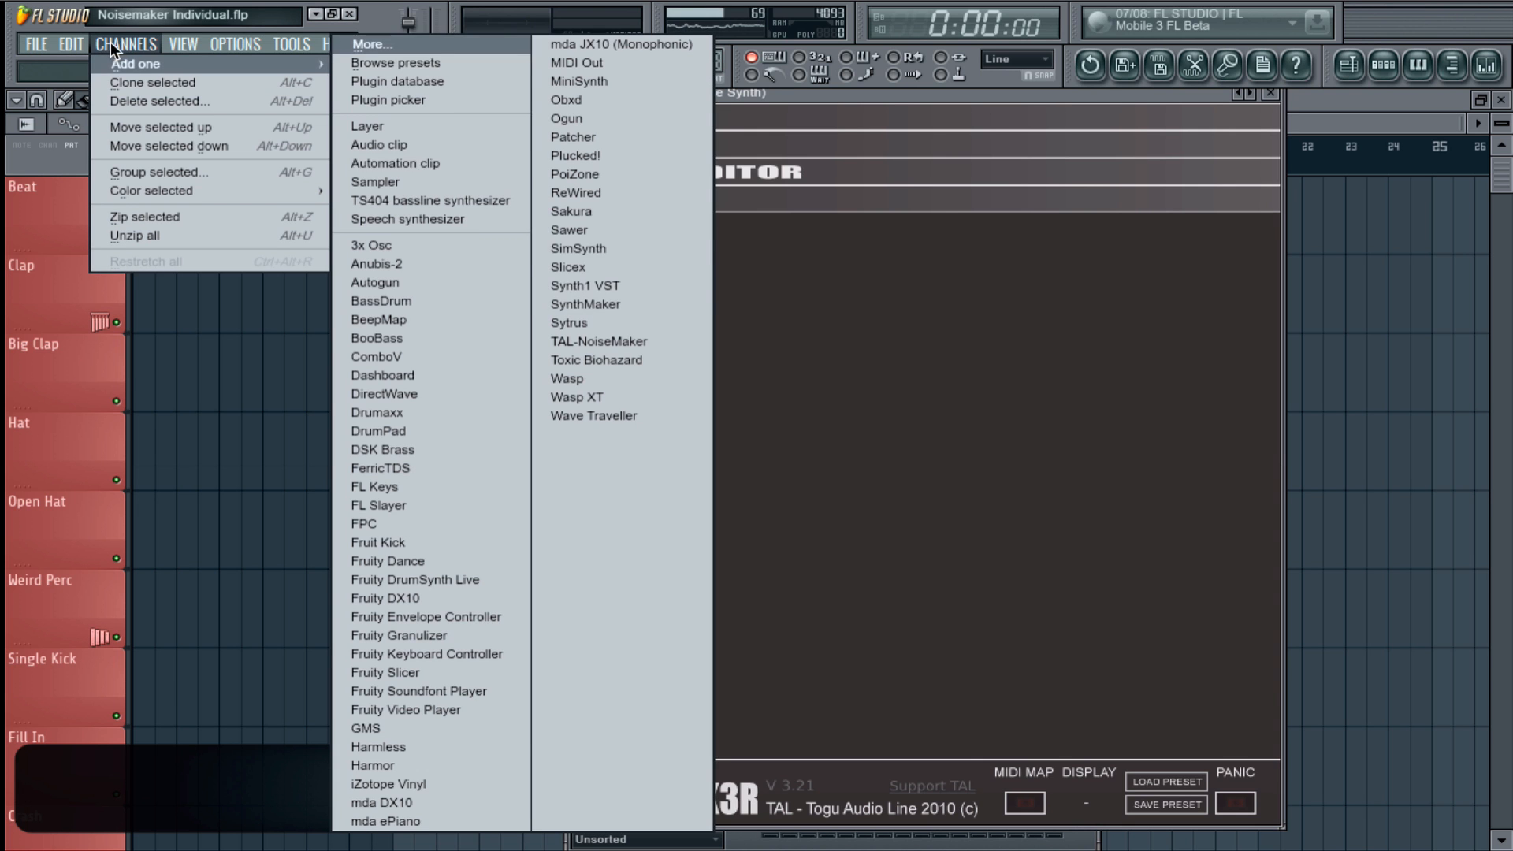
pyautogui.click(603, 323)
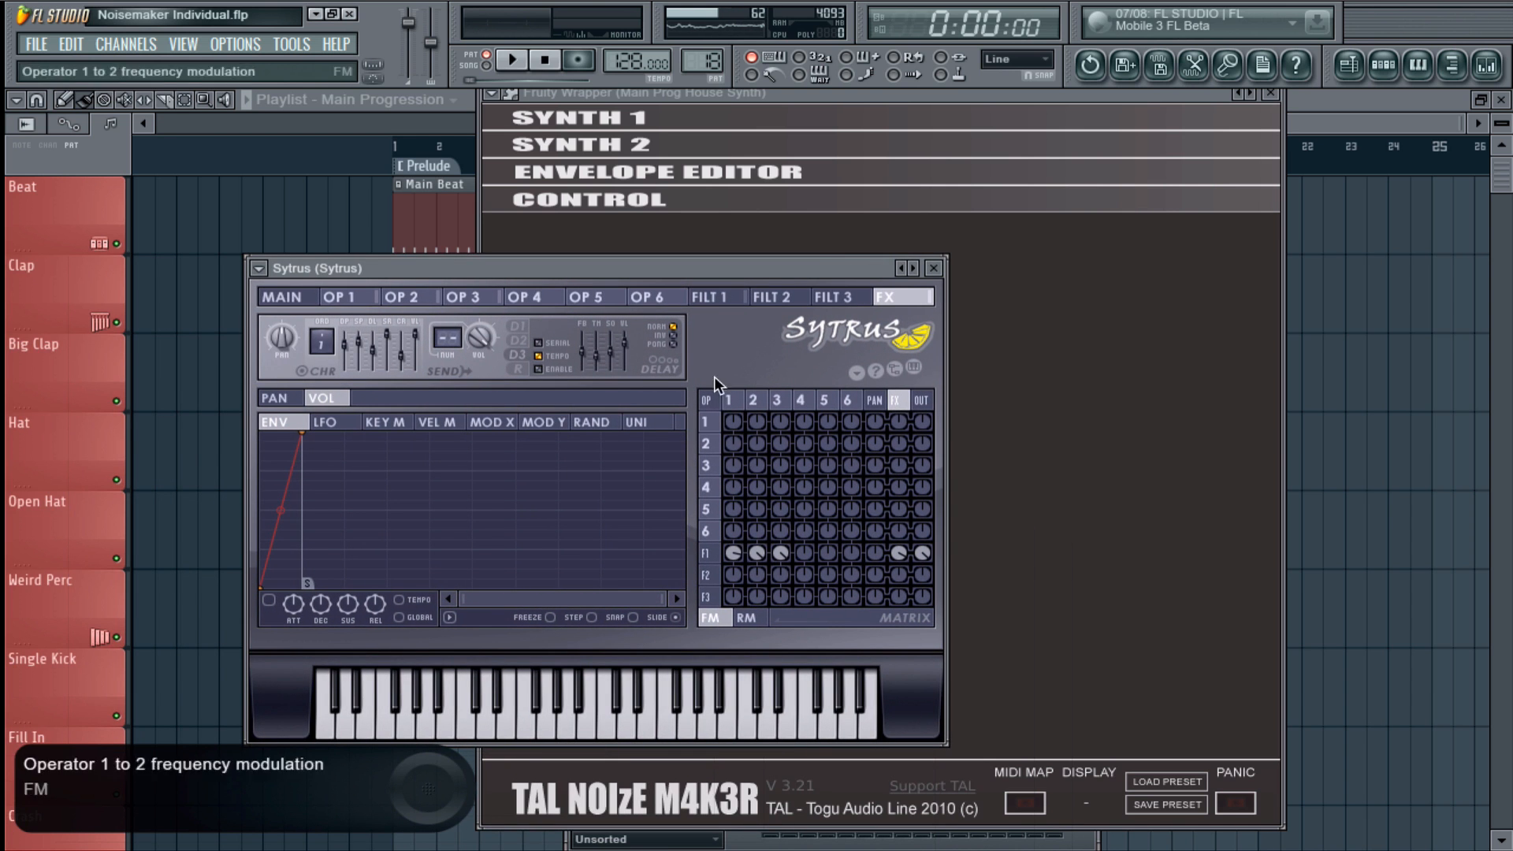
pyautogui.click(933, 268)
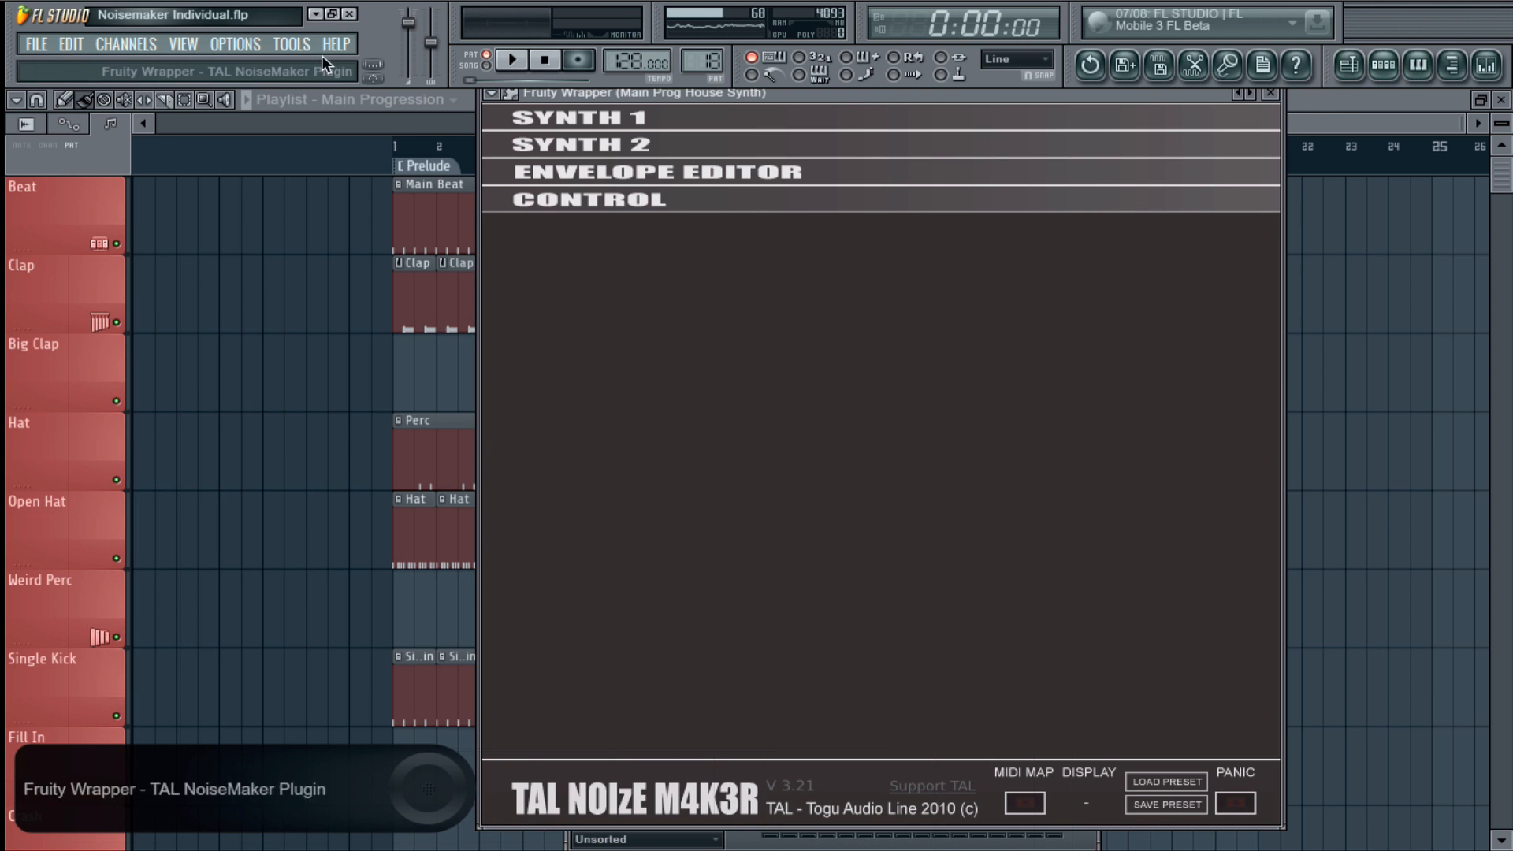
pyautogui.click(116, 45)
pyautogui.moveTo(135, 65)
pyautogui.click(583, 285)
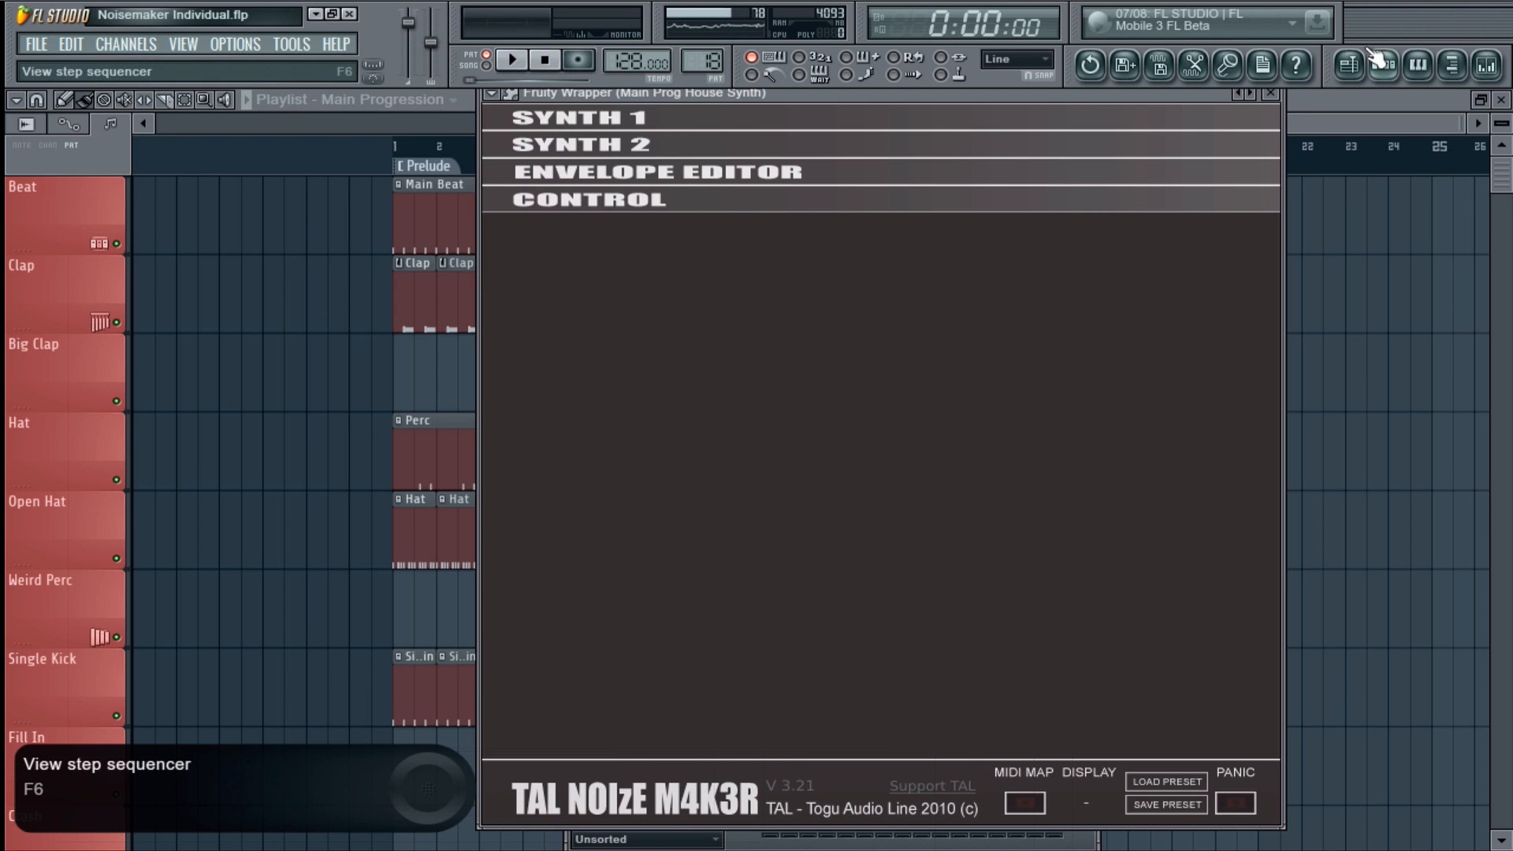
# - Open the Sytrus channel, look through its operator pages and close the plugin
pyautogui.click(1385, 64)
pyautogui.click(681, 807)
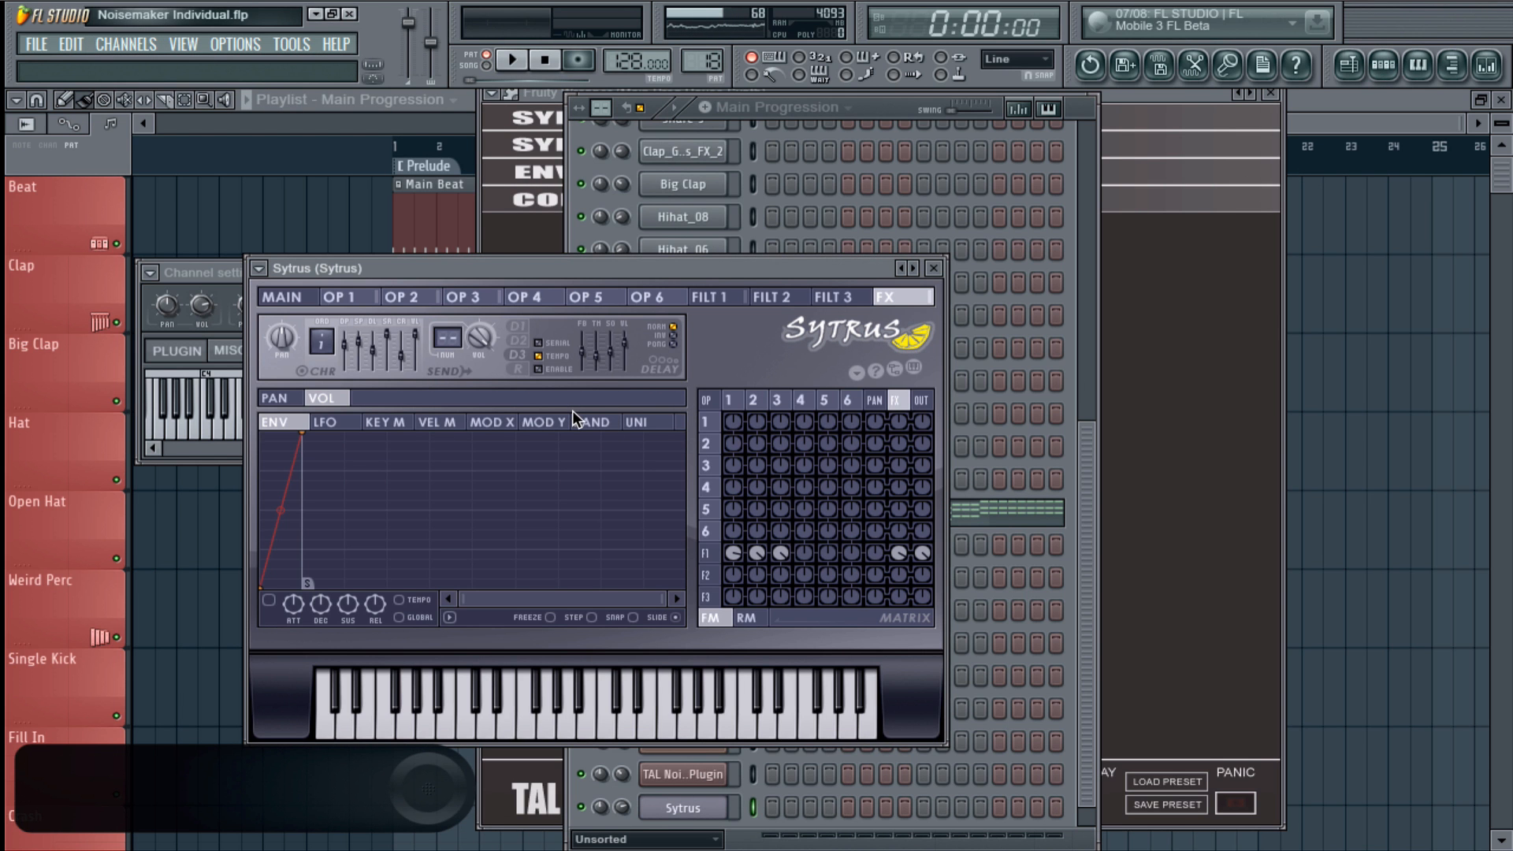
pyautogui.click(345, 297)
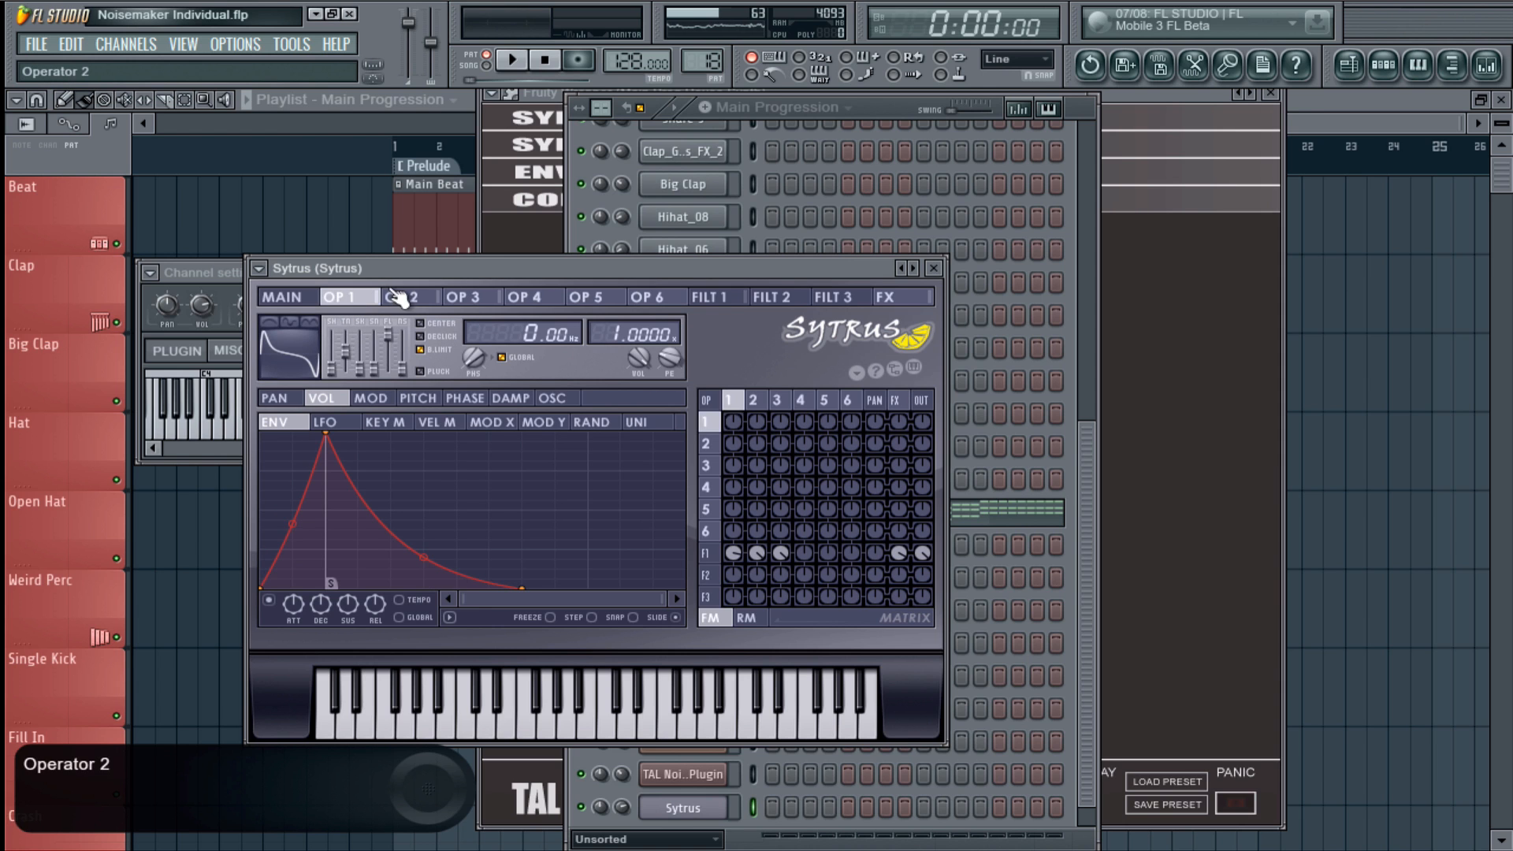
pyautogui.click(401, 297)
pyautogui.click(463, 297)
pyautogui.click(524, 297)
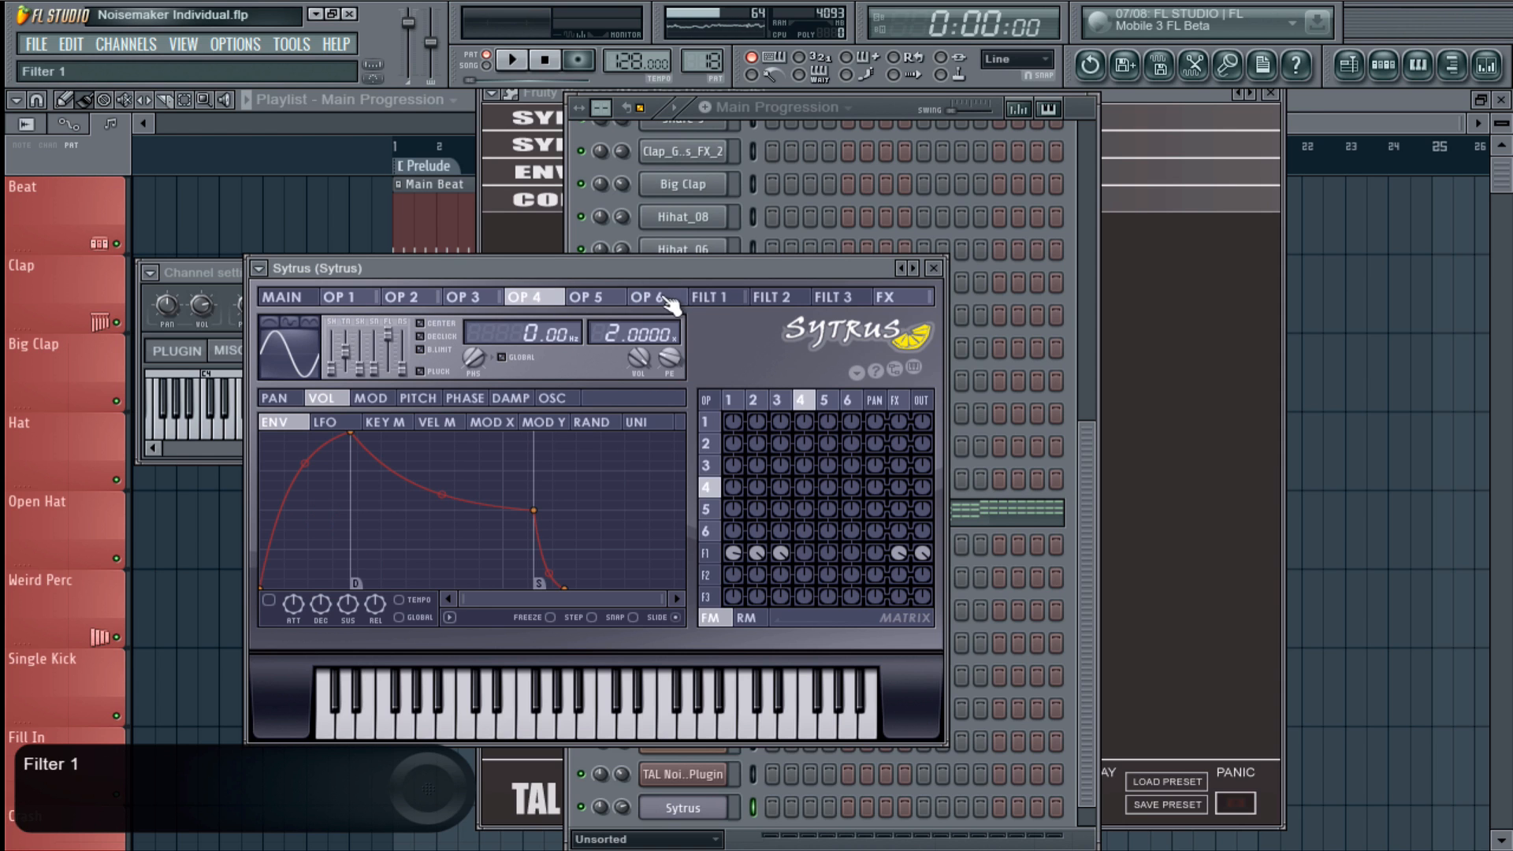
pyautogui.click(666, 299)
pyautogui.click(935, 269)
# - Delete the Sytrus channel from the project
pyautogui.rightClick(672, 810)
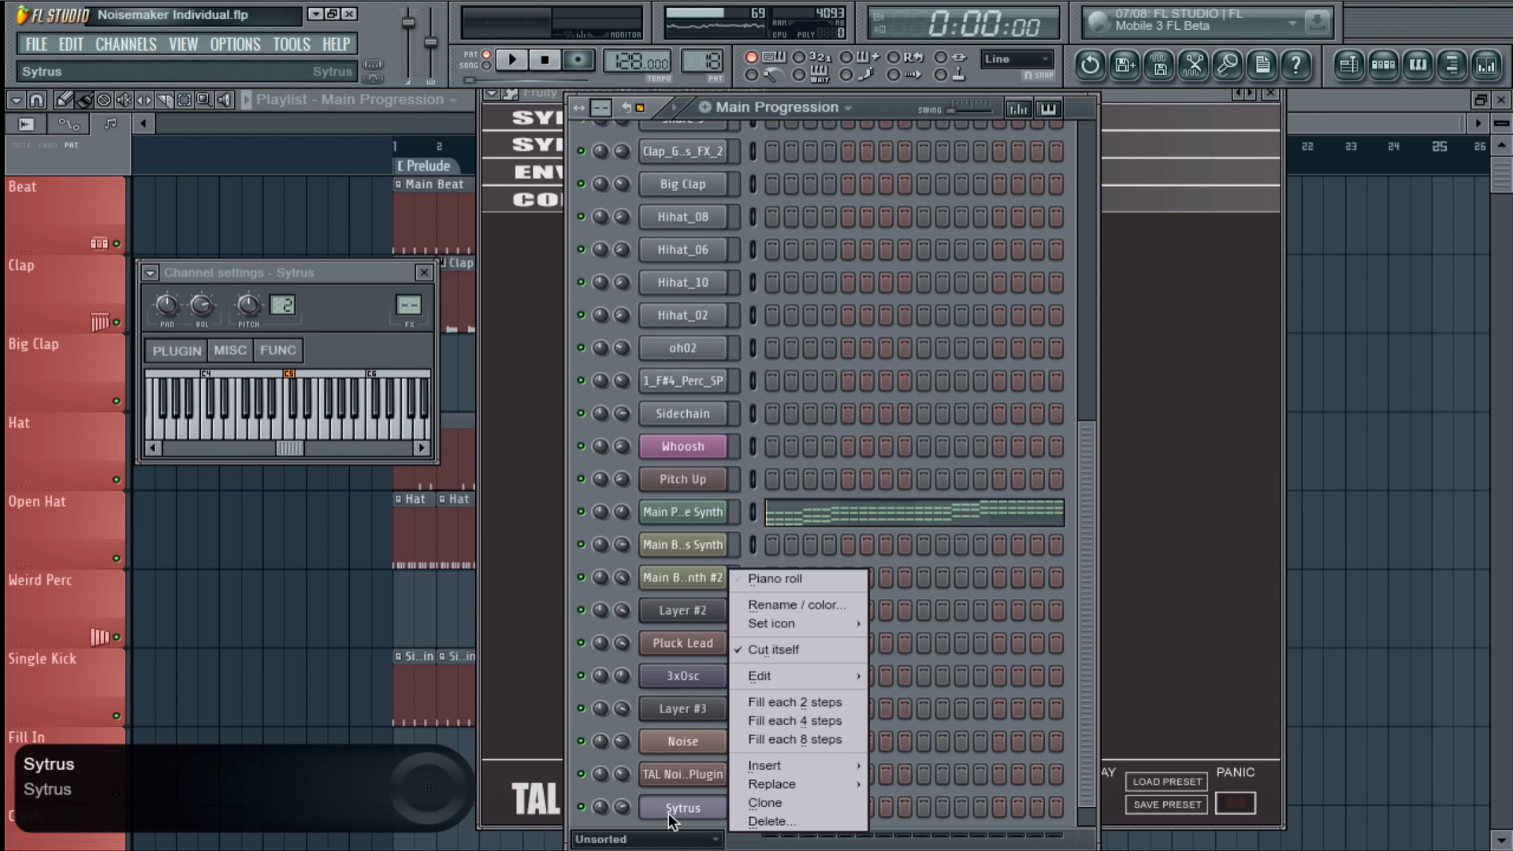
pyautogui.click(772, 821)
pyautogui.click(872, 498)
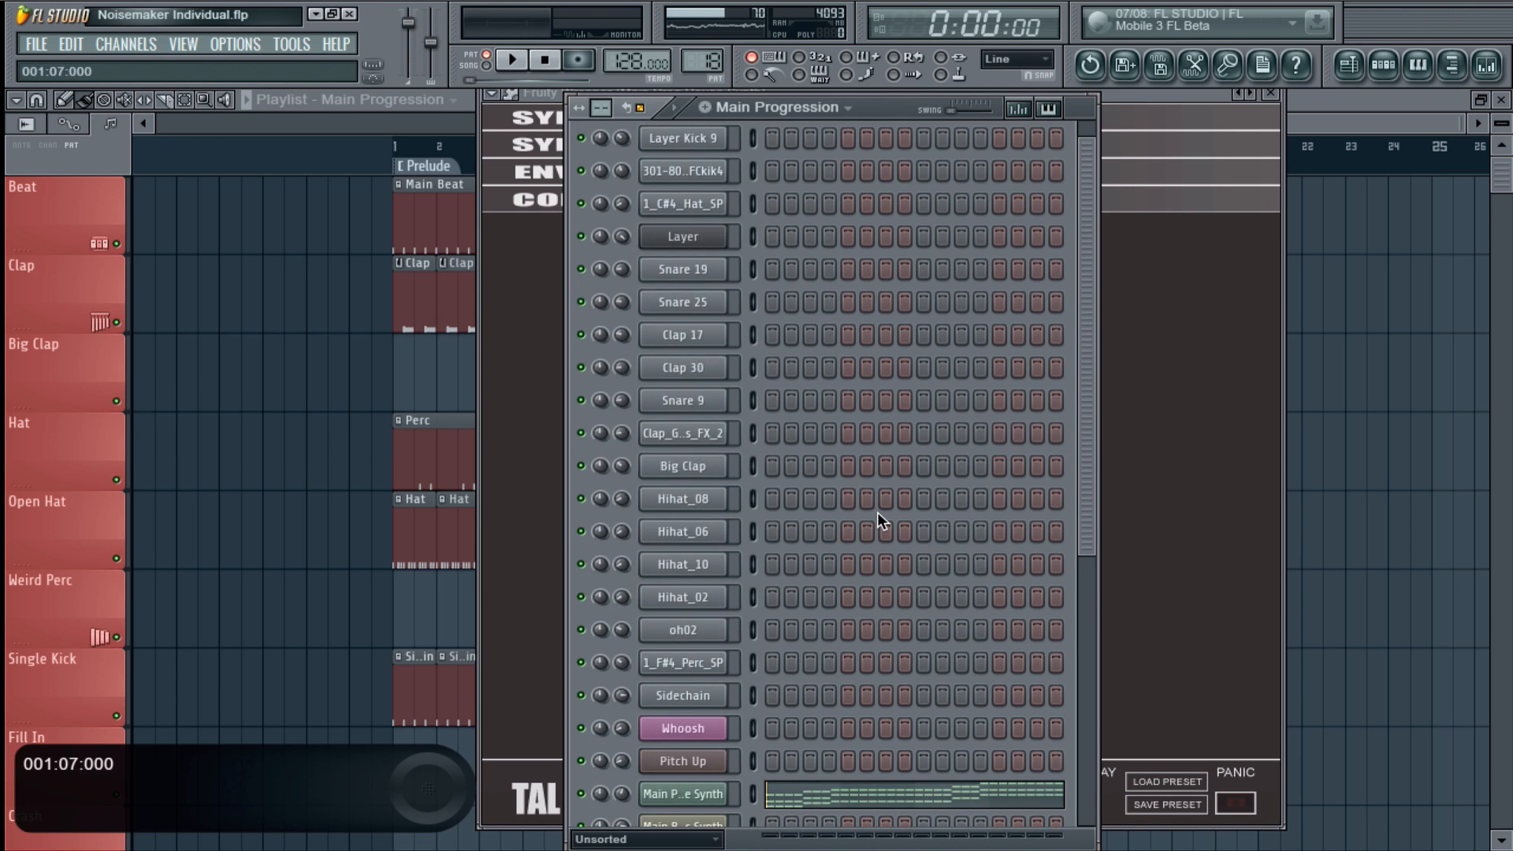
# - Move the step sequencer beside the synth window and reopen the Main Prog House Synth
pyautogui.scroll(-8, 878, 514)
pyautogui.moveTo(875, 108); pyautogui.dragTo(139, 111)
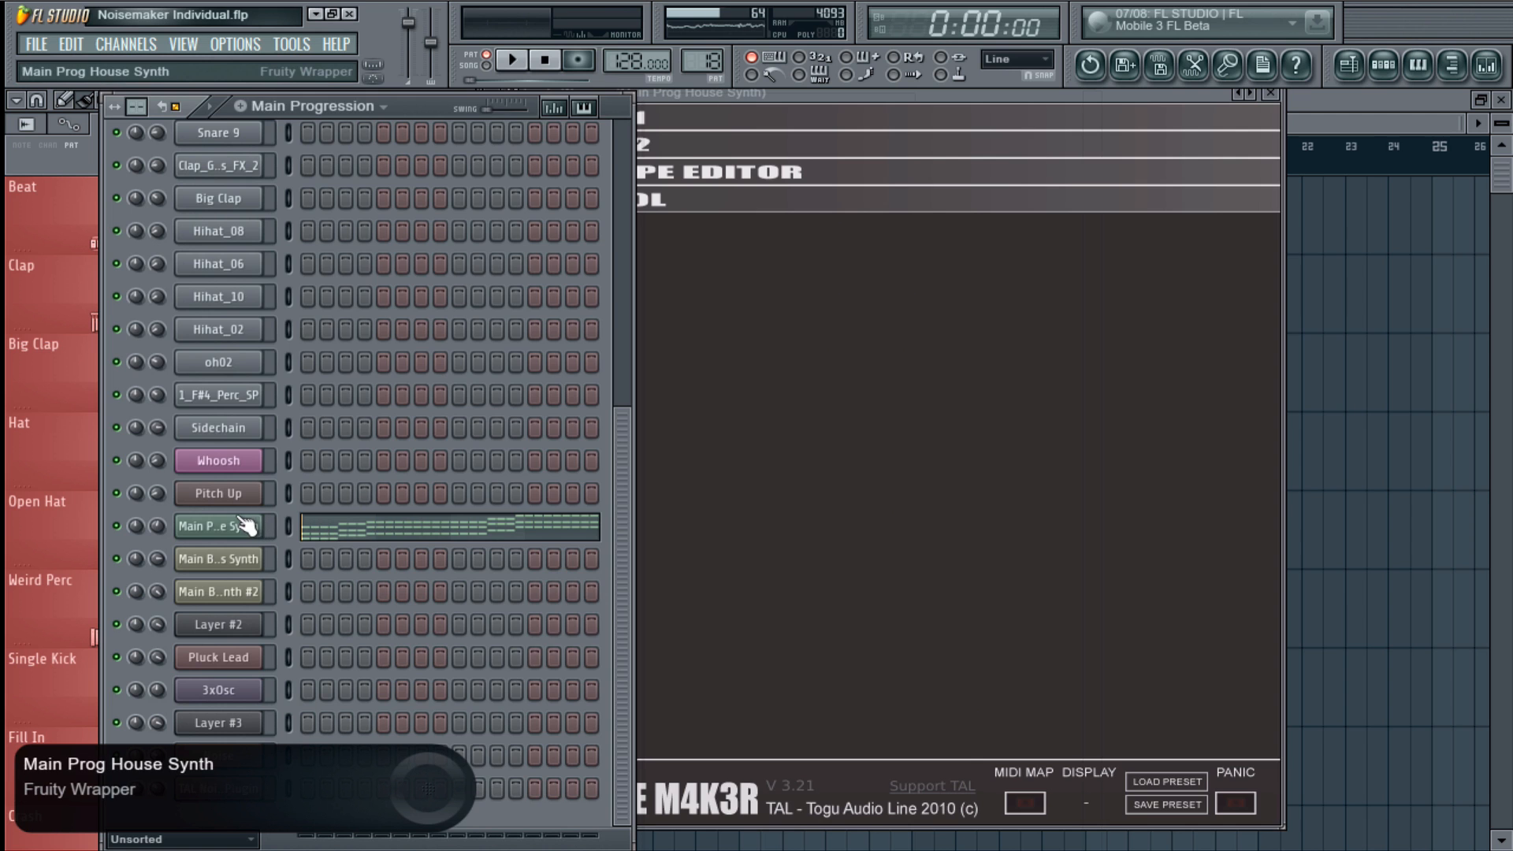
pyautogui.click(246, 525)
pyautogui.click(247, 526)
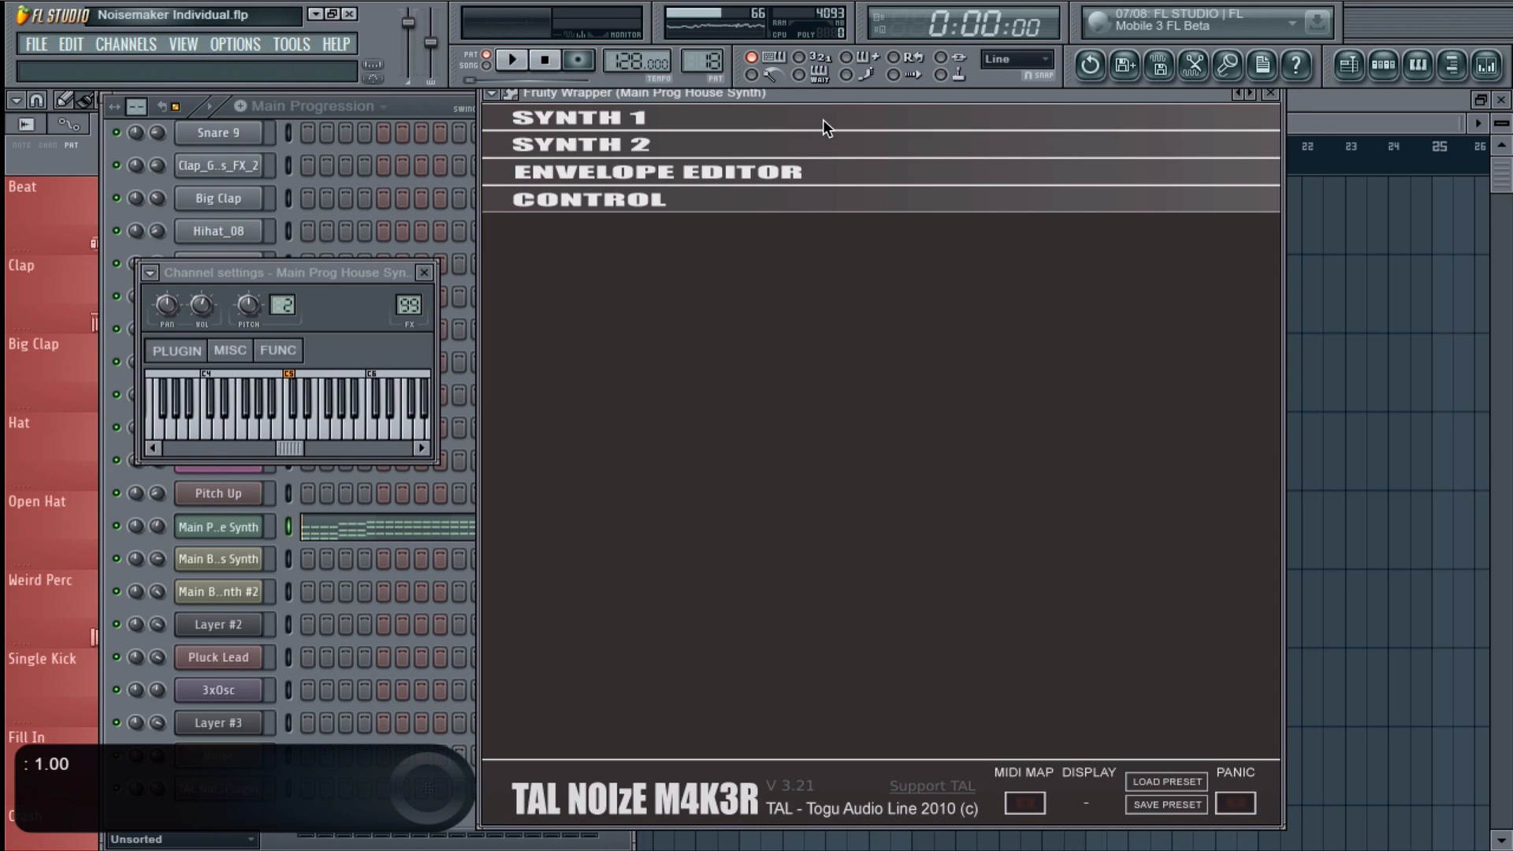
# - Look through the Main Prog House Synth's Synth 2, Envelope Editor, Control and Synth 1 sections
pyautogui.click(811, 144)
pyautogui.click(792, 143)
pyautogui.click(786, 170)
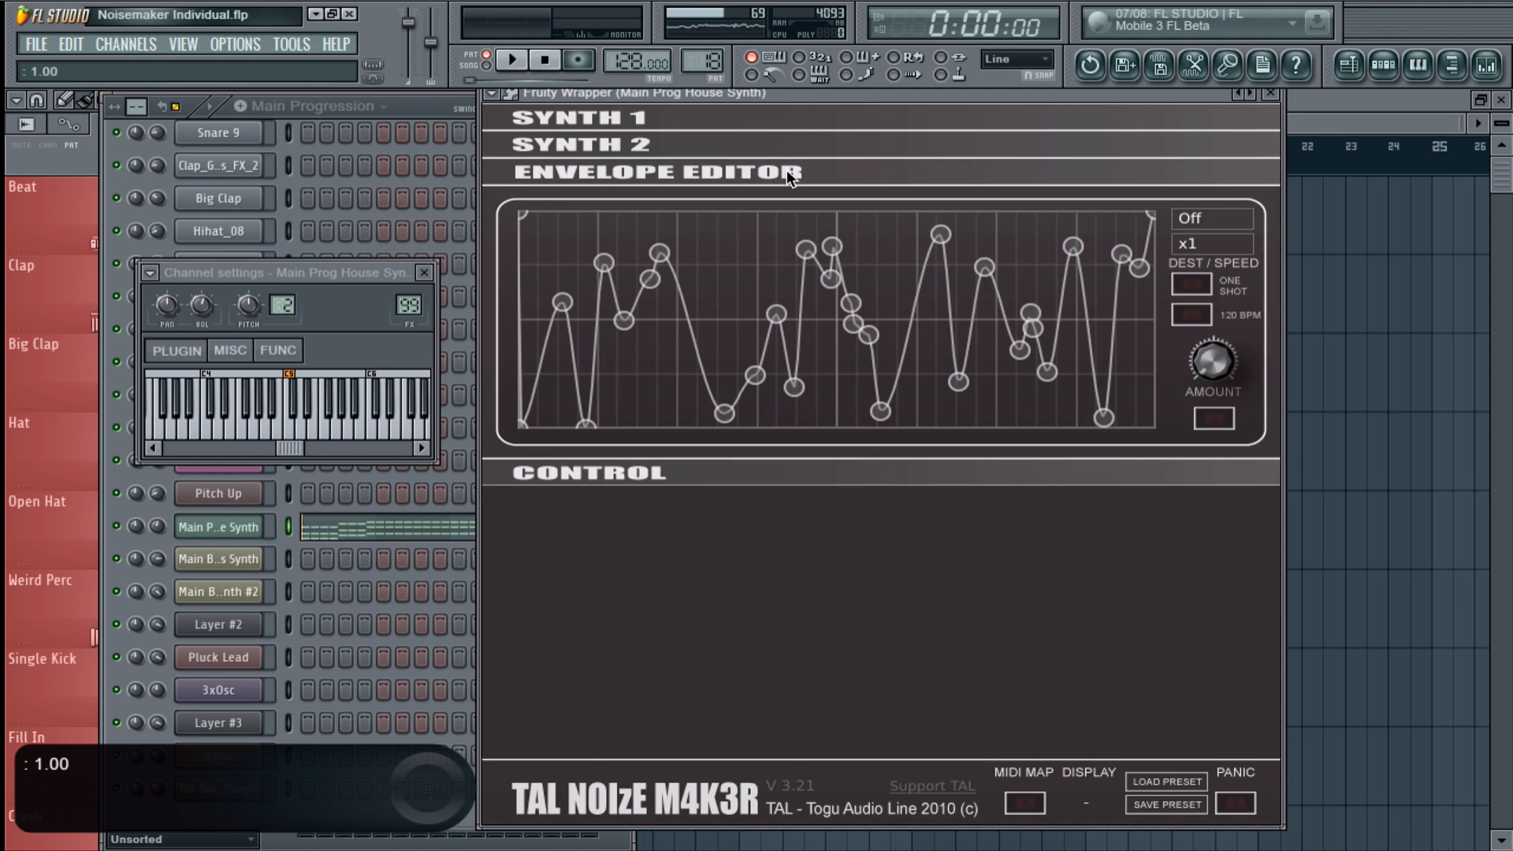
pyautogui.click(786, 170)
pyautogui.click(766, 200)
pyautogui.click(760, 197)
pyautogui.click(758, 145)
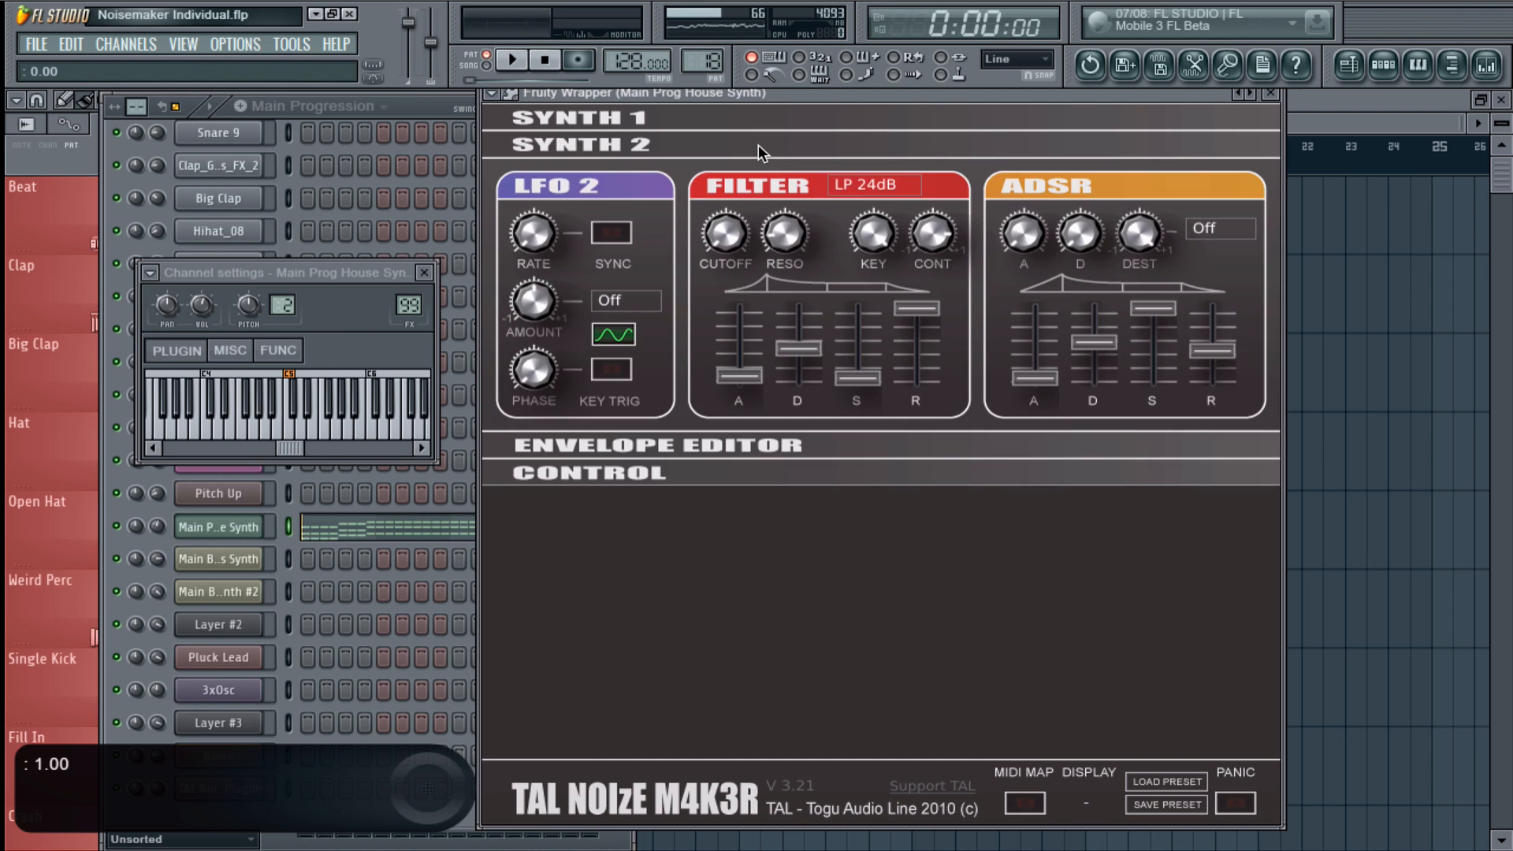
pyautogui.click(758, 145)
pyautogui.click(756, 130)
pyautogui.click(758, 135)
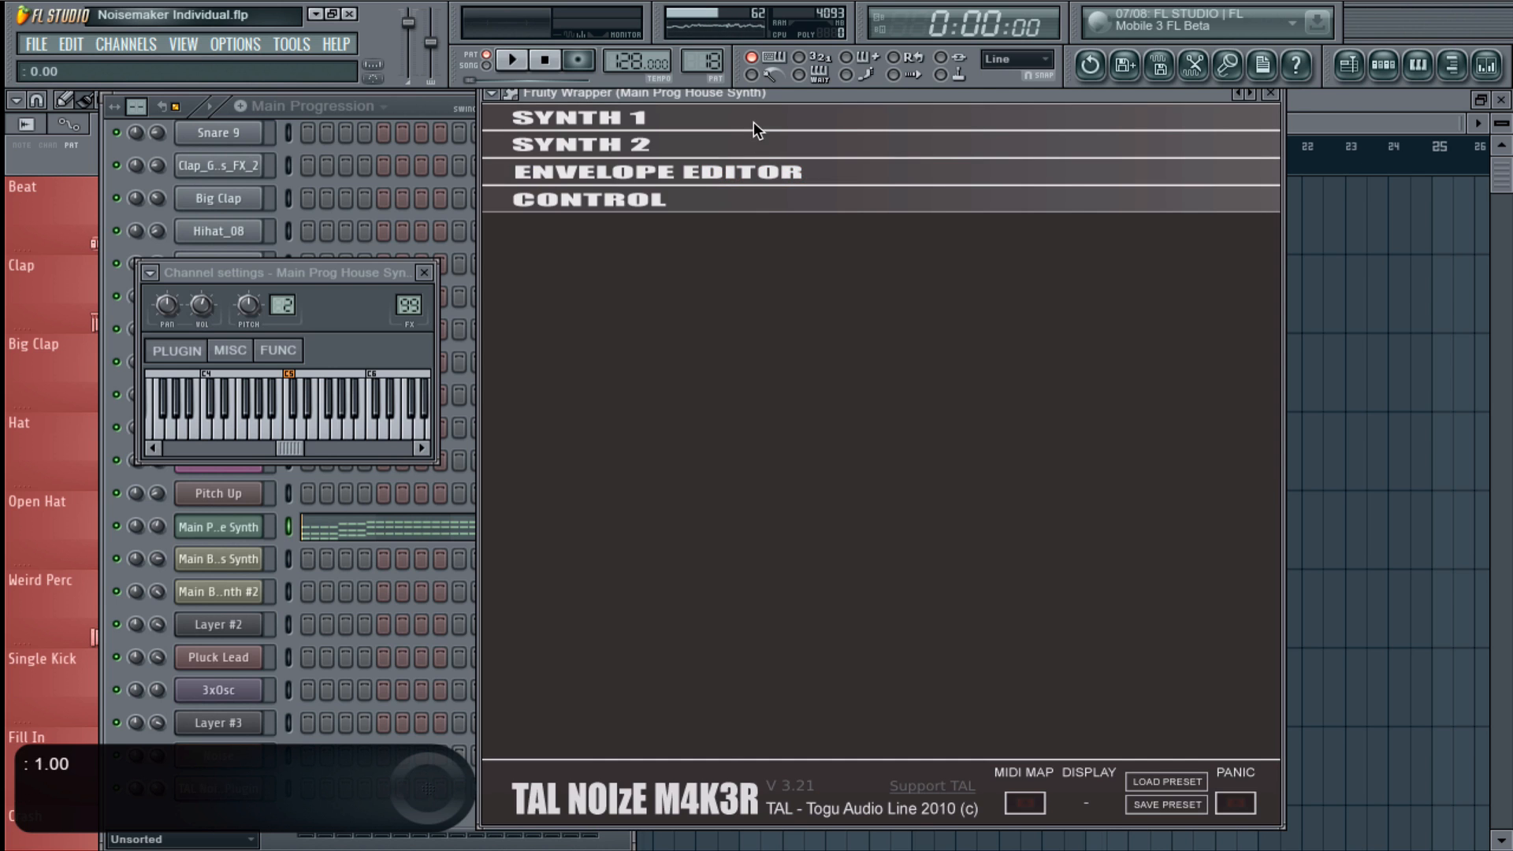
pyautogui.click(753, 122)
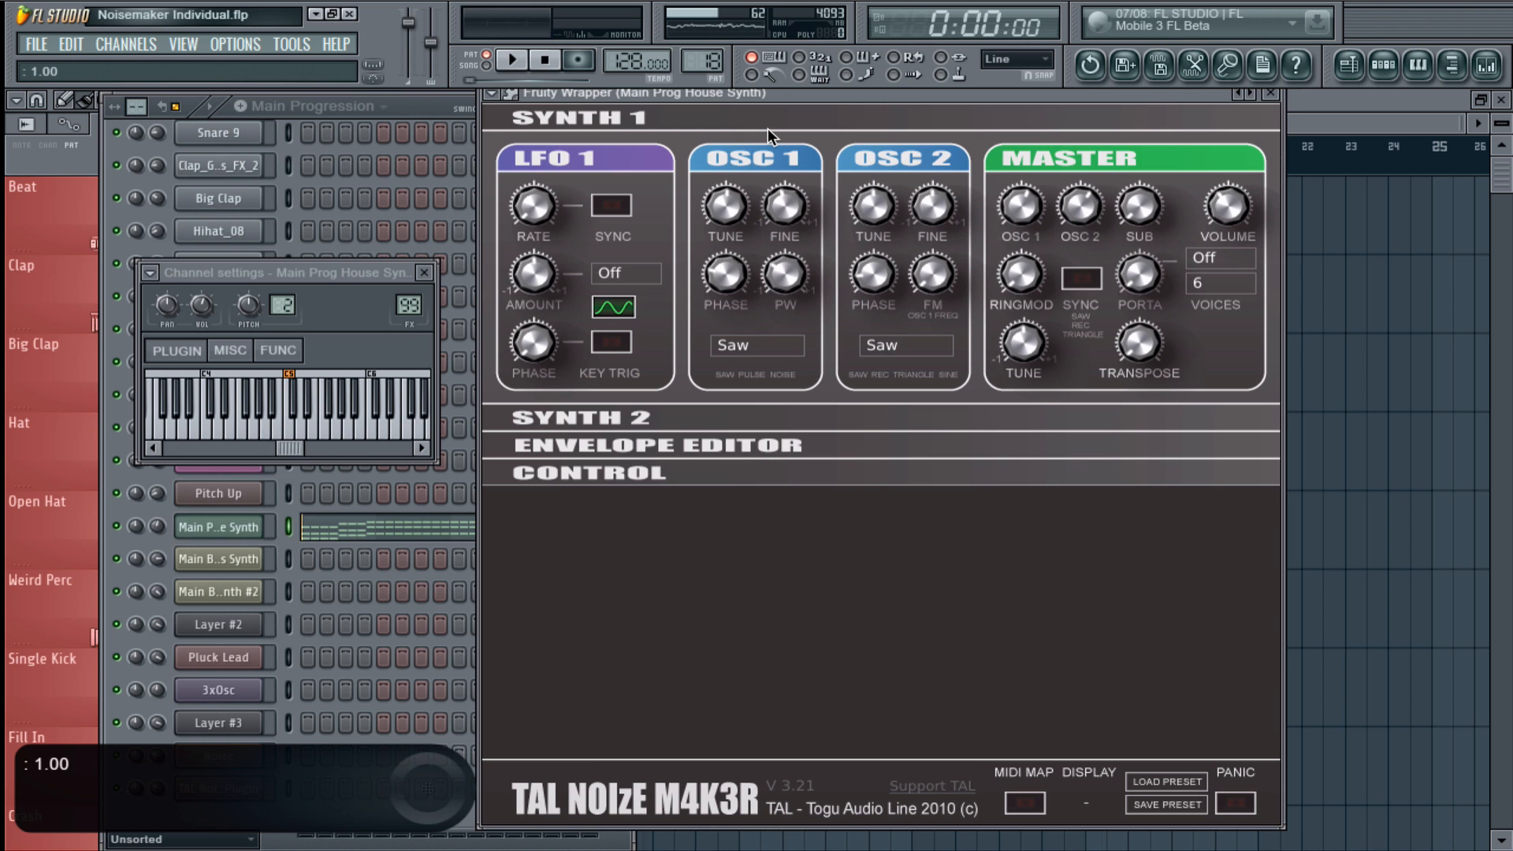
# - Add a 3x Osc channel and close its settings window
pyautogui.click(380, 613)
pyautogui.click(146, 43)
pyautogui.moveTo(138, 61)
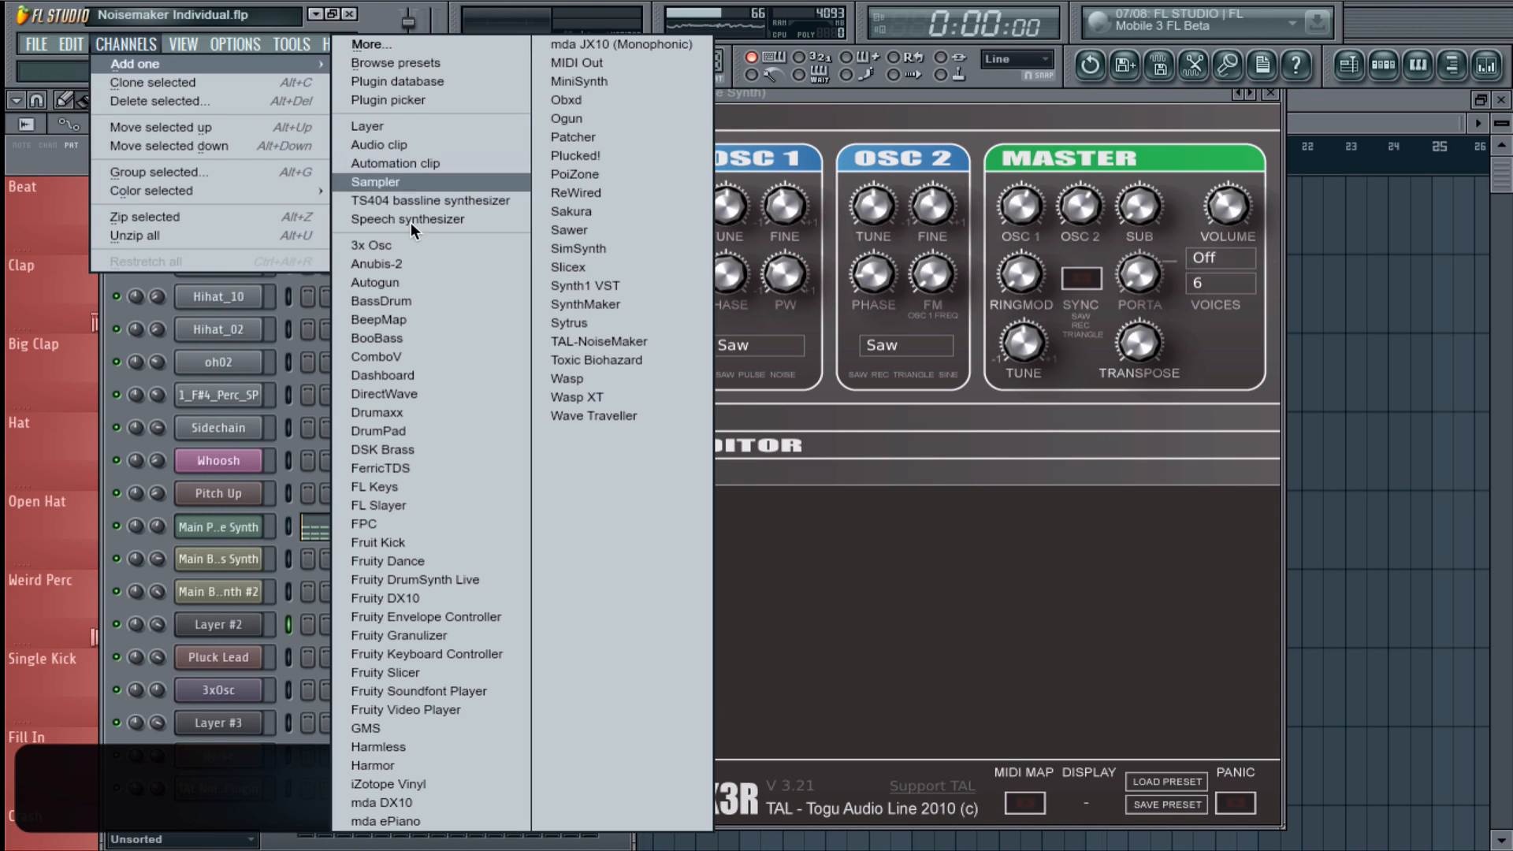
pyautogui.click(410, 243)
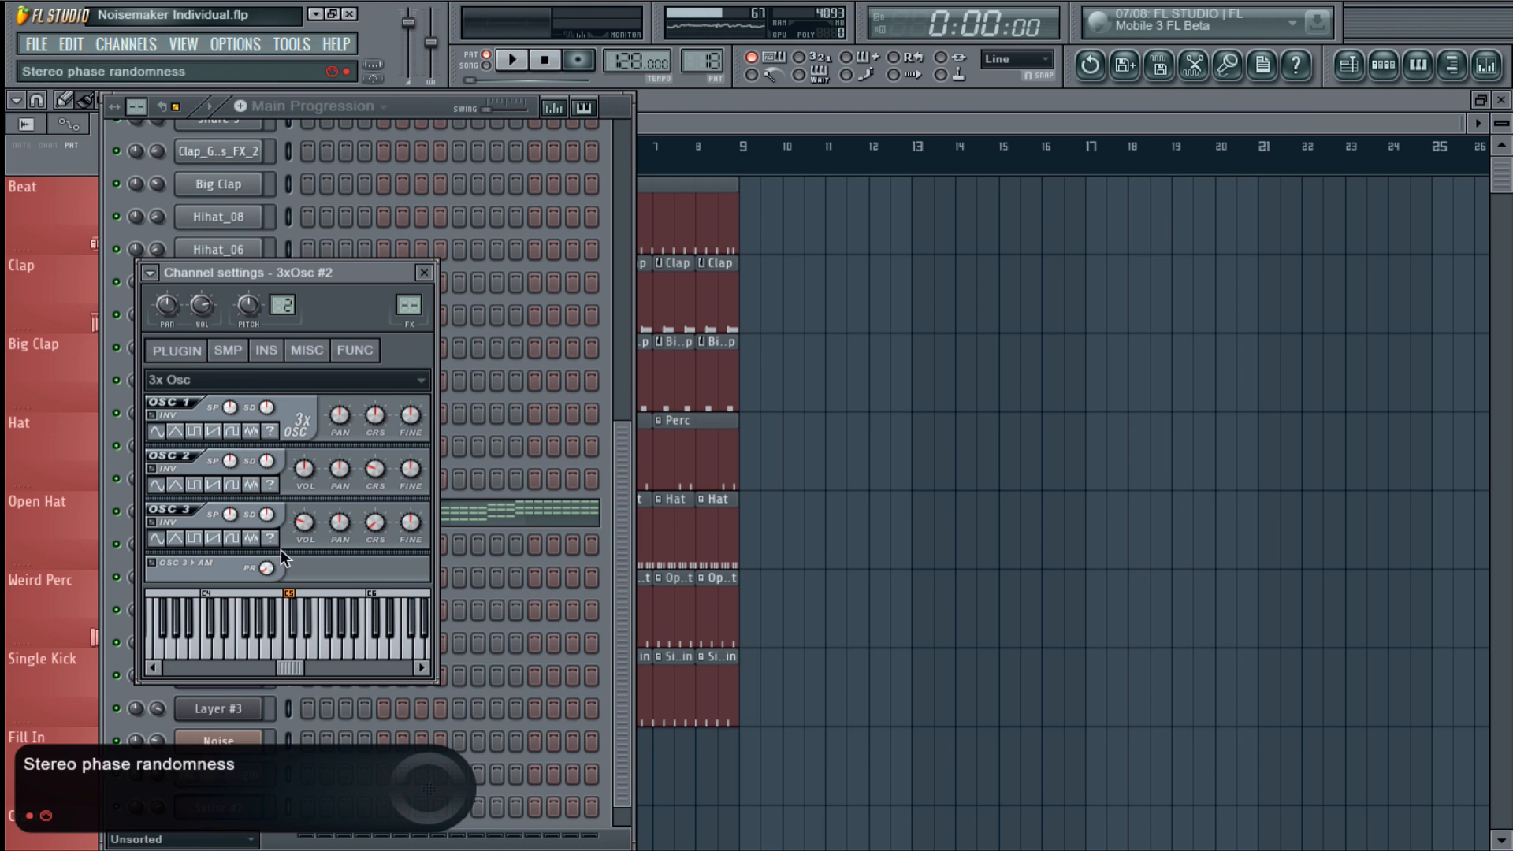
pyautogui.click(421, 273)
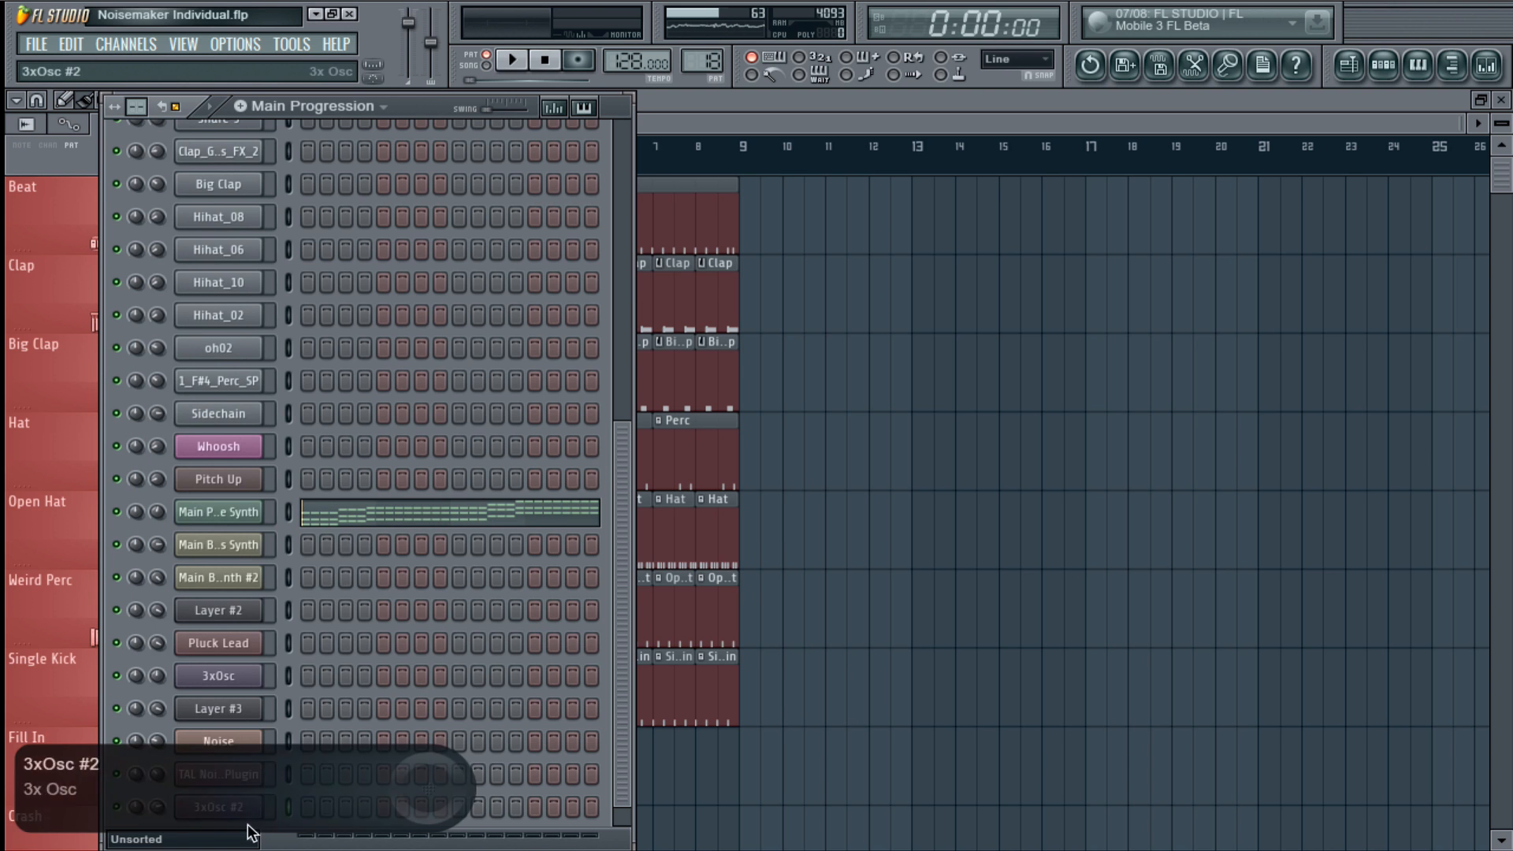
# - Delete the 3xOsc #2 channel from the project
pyautogui.rightClick(235, 804)
pyautogui.click(304, 821)
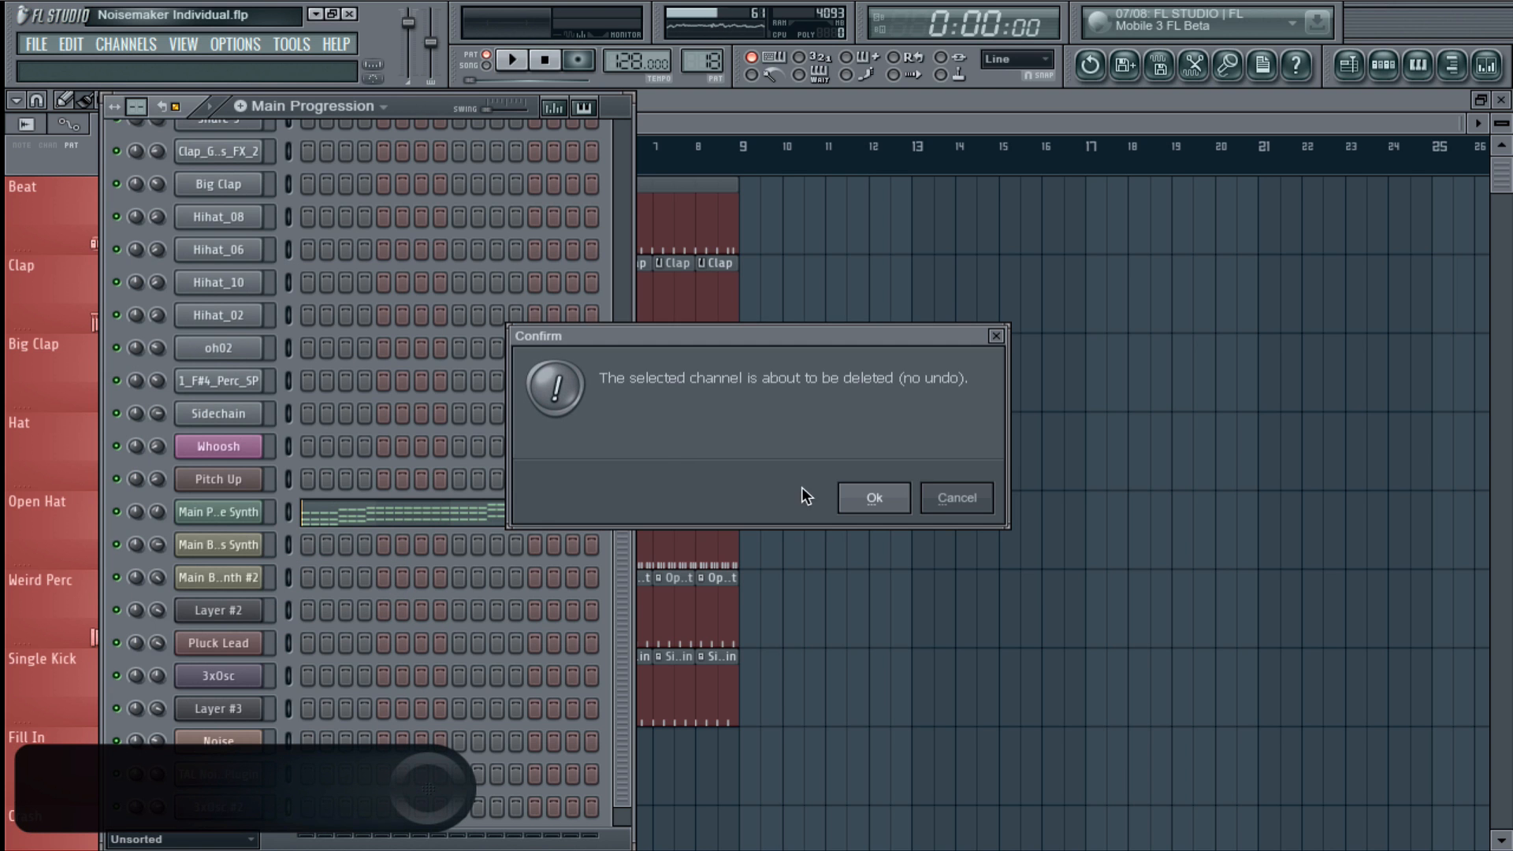
pyautogui.click(854, 497)
pyautogui.scroll(-5, 518, 589)
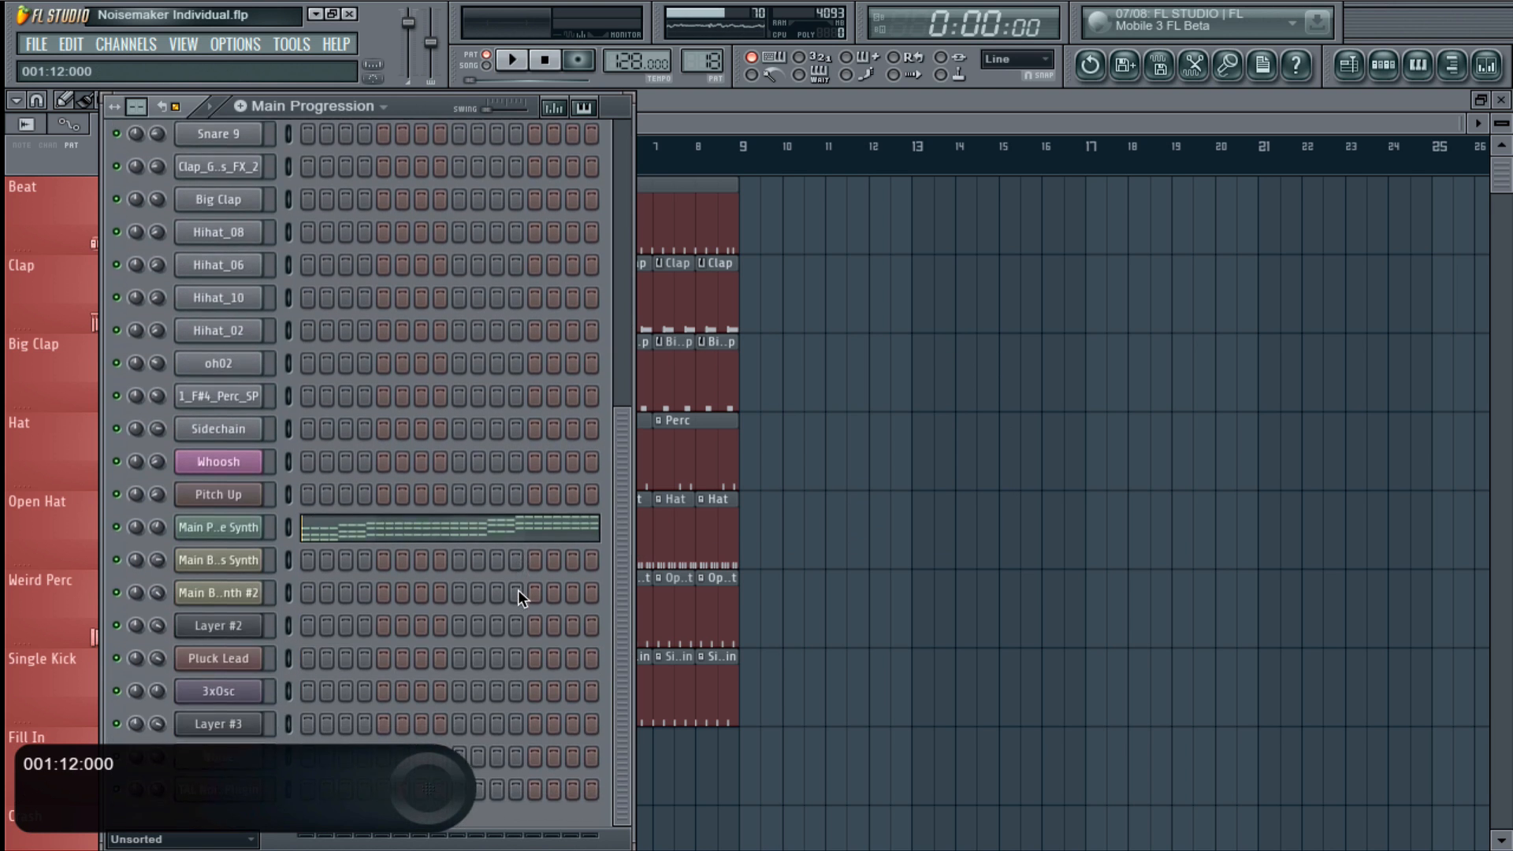
# - Reopen the Main Prog House Synth and examine the oscillator and master settings in its Synth 1 section
pyautogui.click(234, 526)
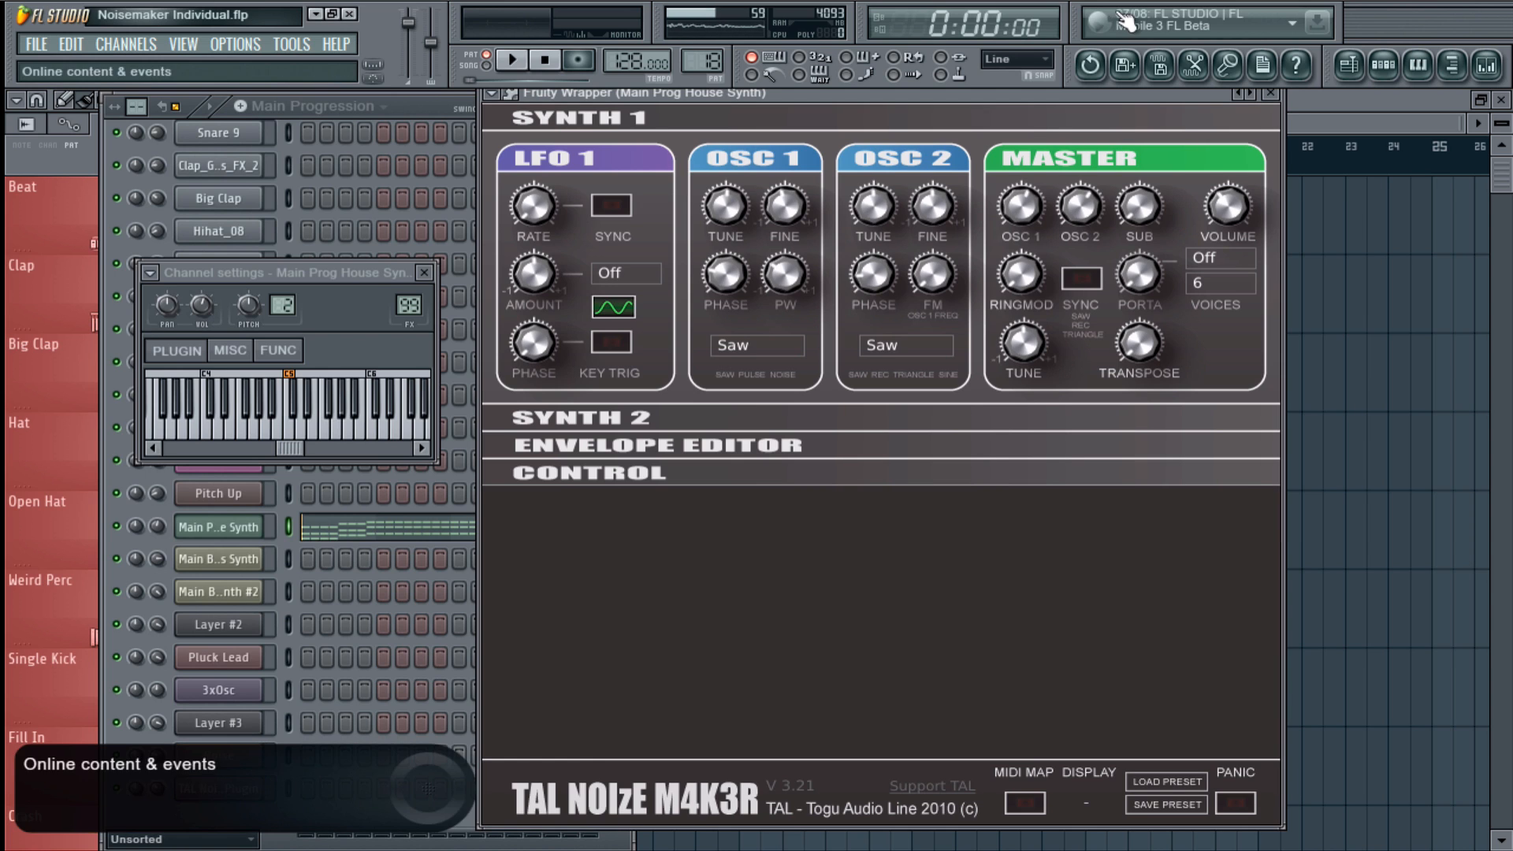
pyautogui.click(1218, 117)
pyautogui.click(1218, 117)
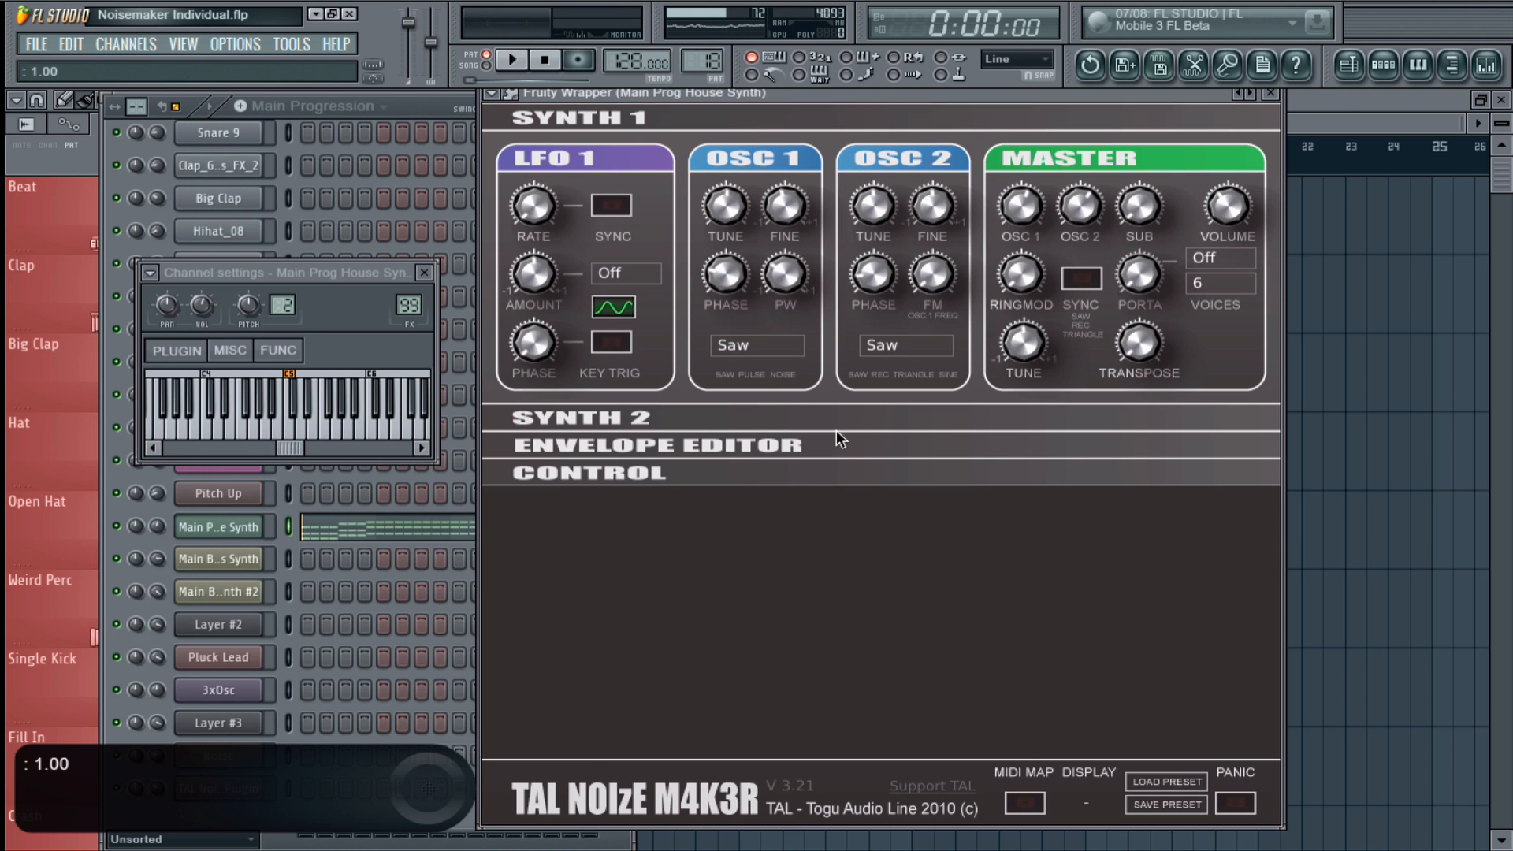
pyautogui.click(1270, 93)
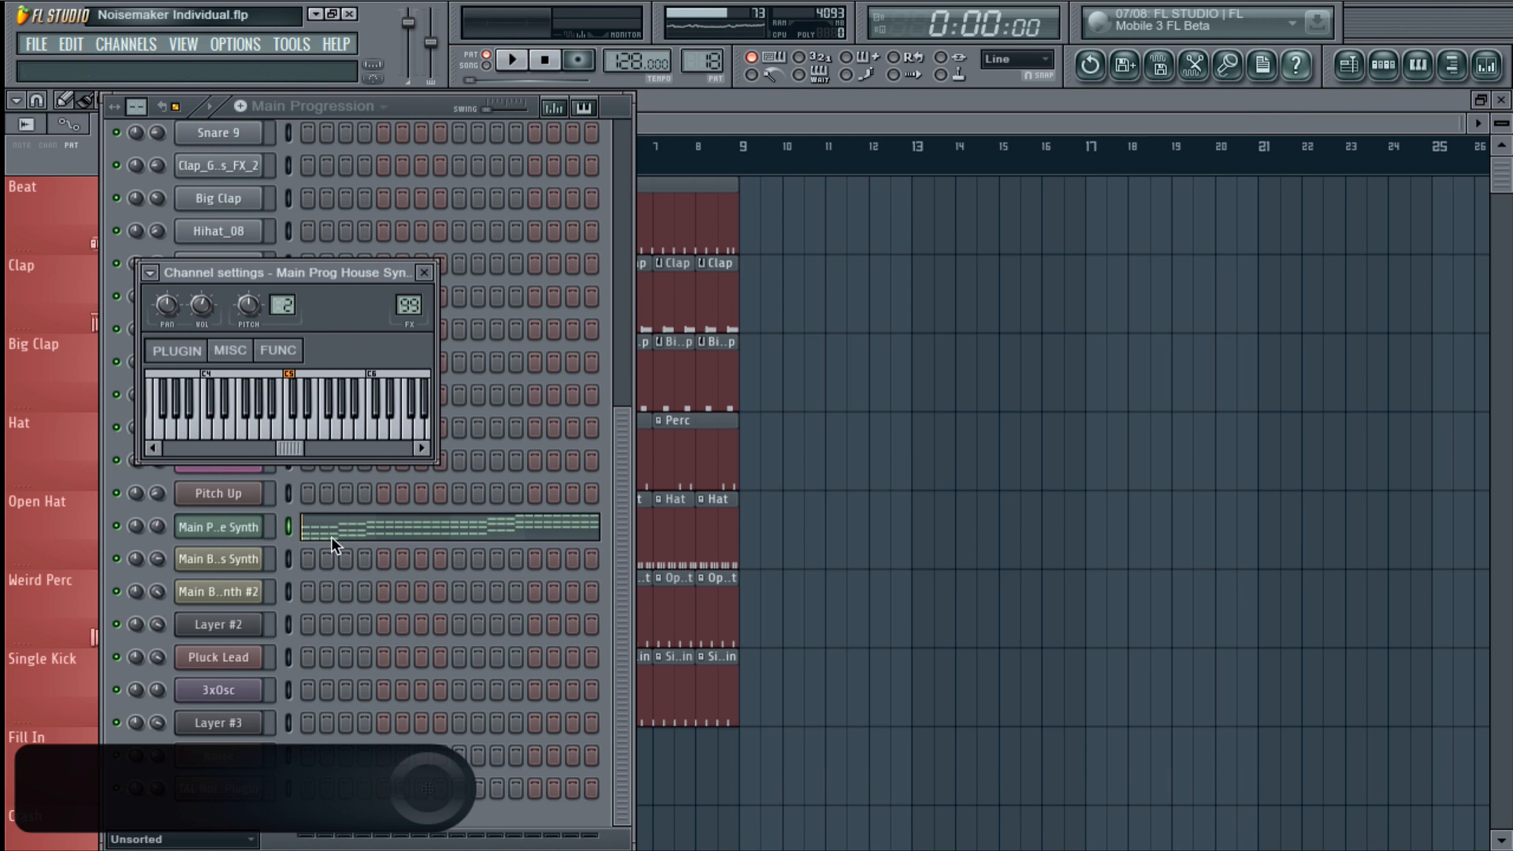
pyautogui.click(190, 535)
pyautogui.click(189, 534)
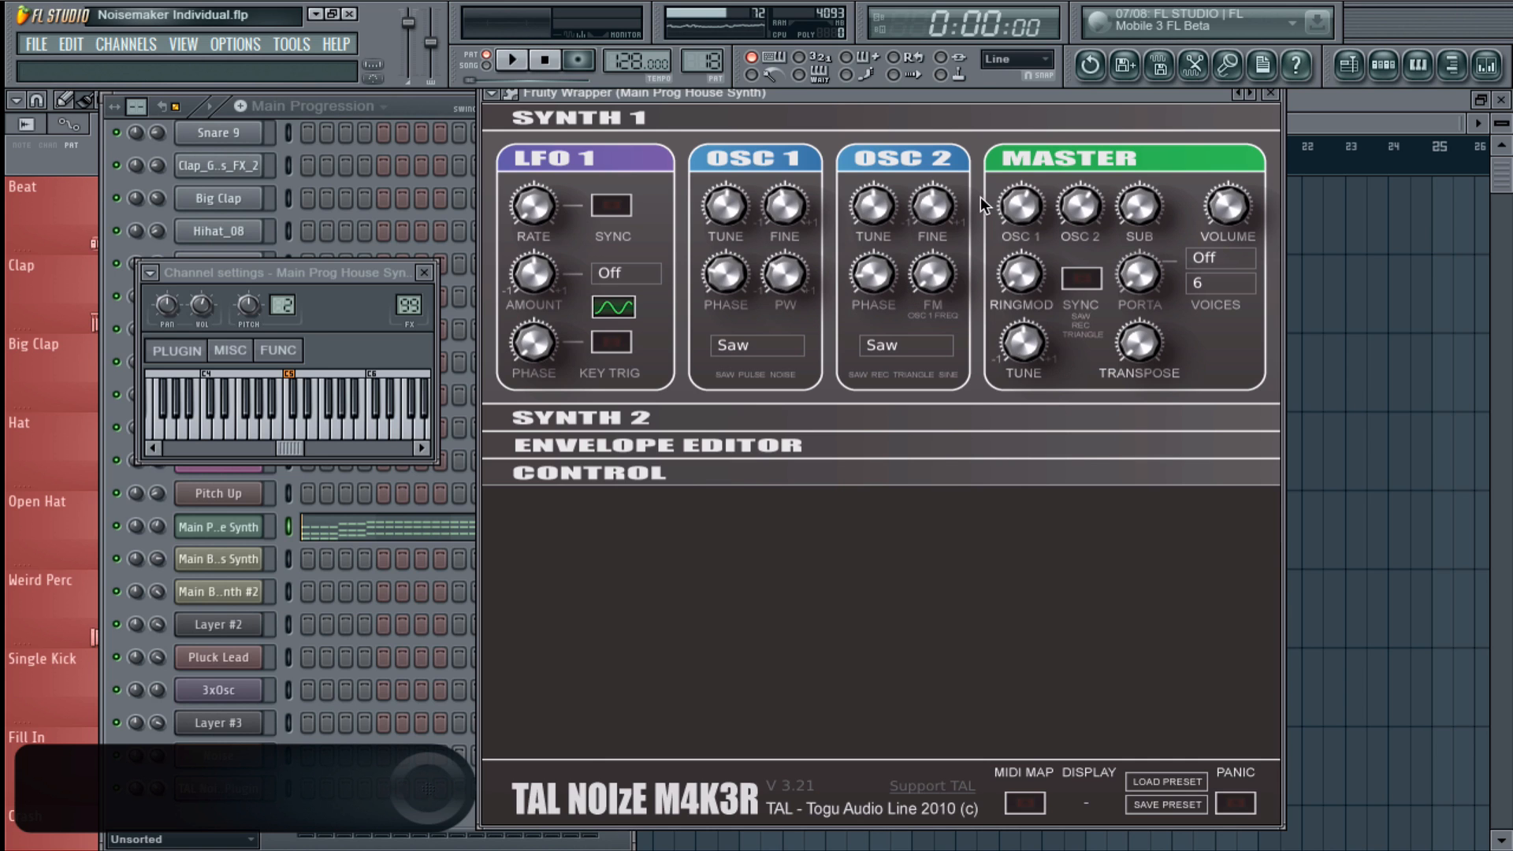
pyautogui.click(992, 115)
pyautogui.click(993, 115)
pyautogui.click(966, 116)
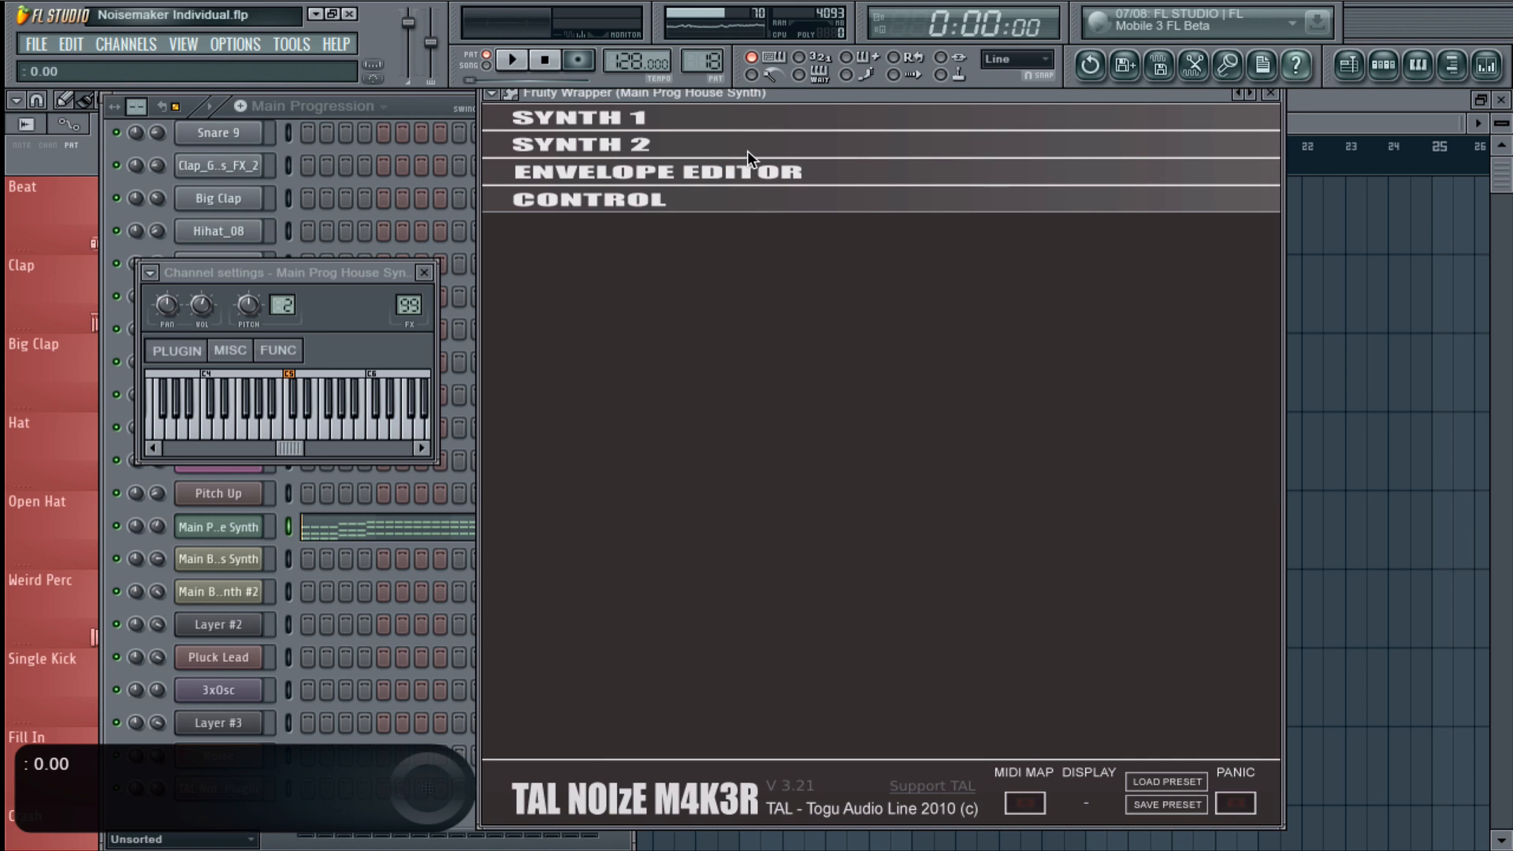
# - Examine the filter and ADSR settings in the synth's Synth 2 section
pyautogui.click(747, 150)
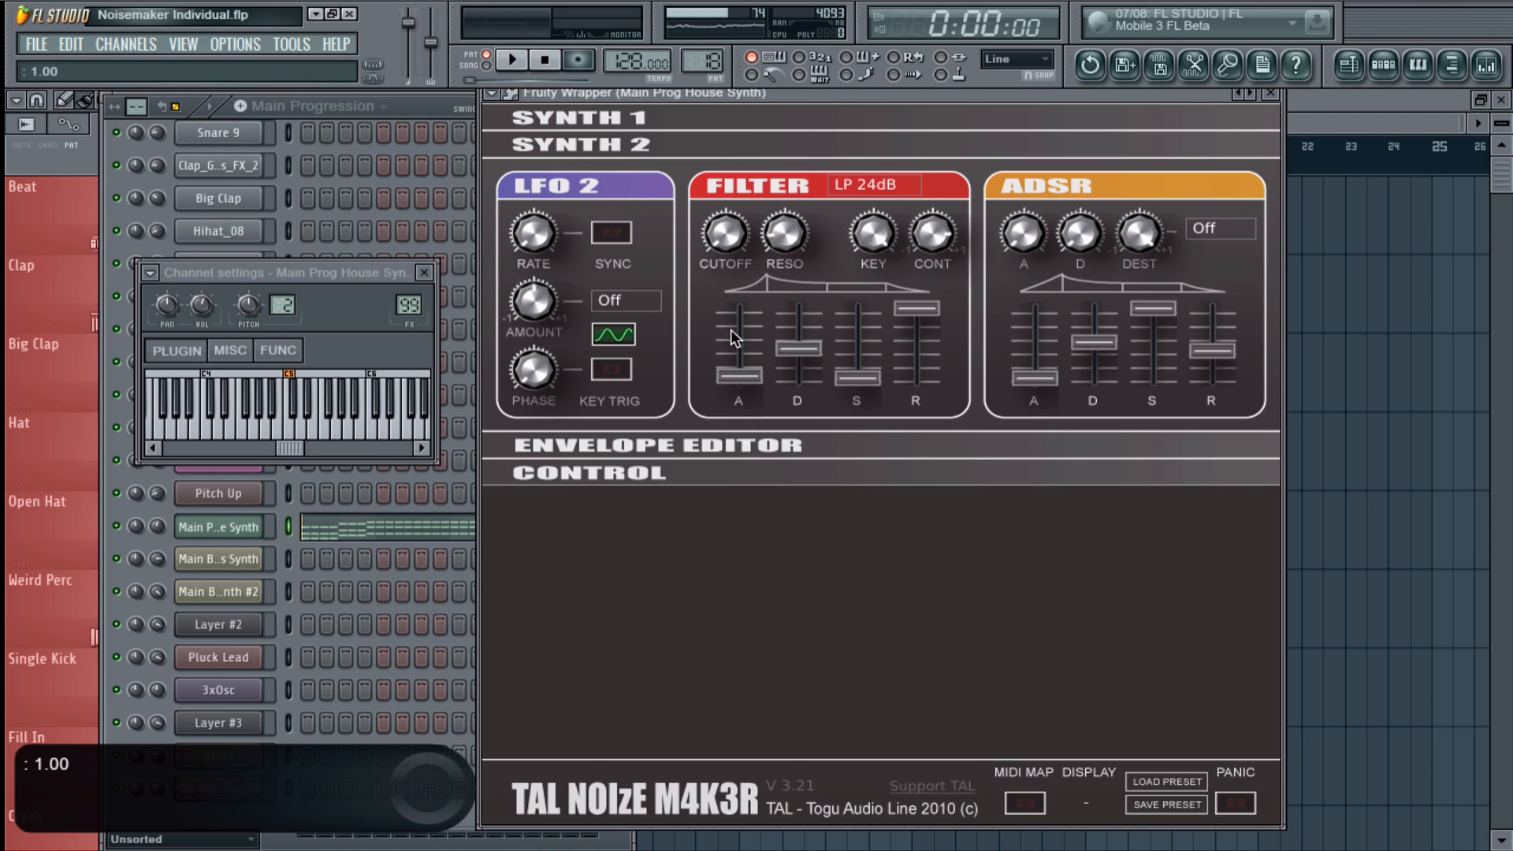
pyautogui.click(619, 149)
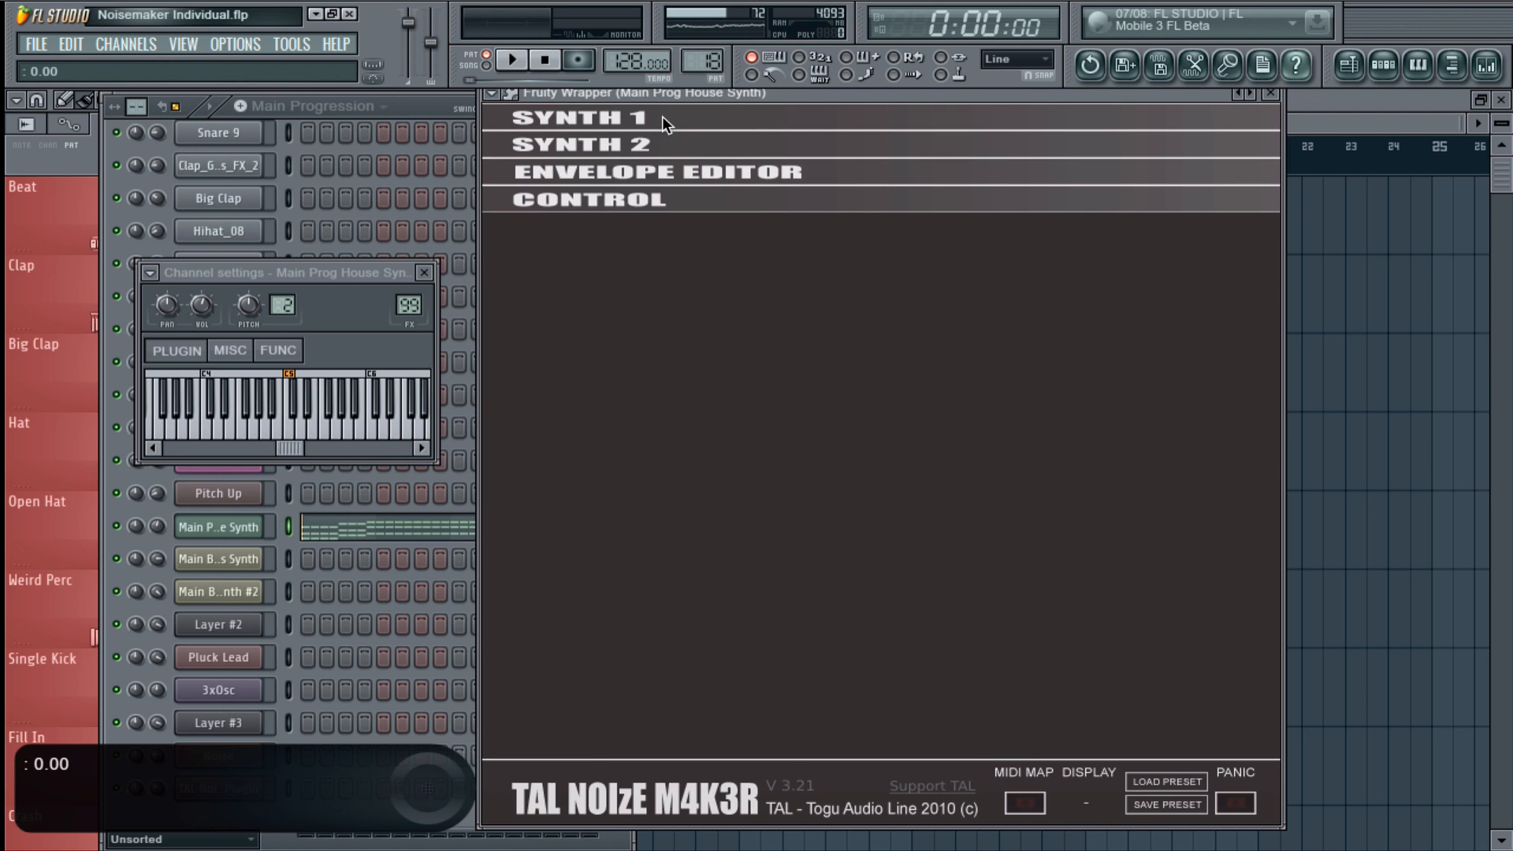
pyautogui.click(662, 116)
pyautogui.click(706, 124)
pyautogui.click(670, 146)
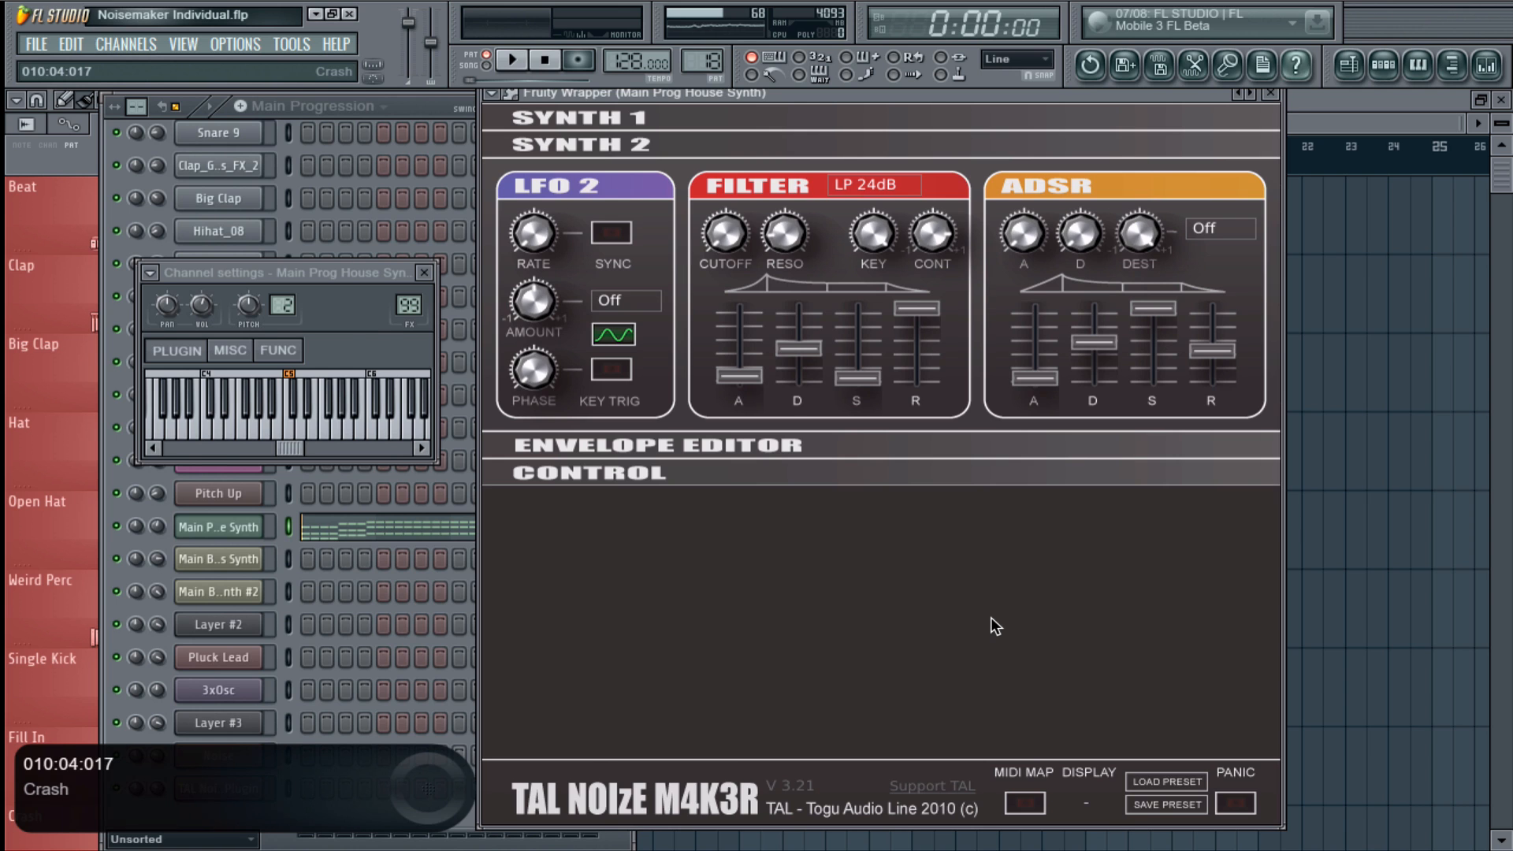
# - Show the mixer to view the main progression synth's effect chain, and hide it again
pyautogui.press('F9')
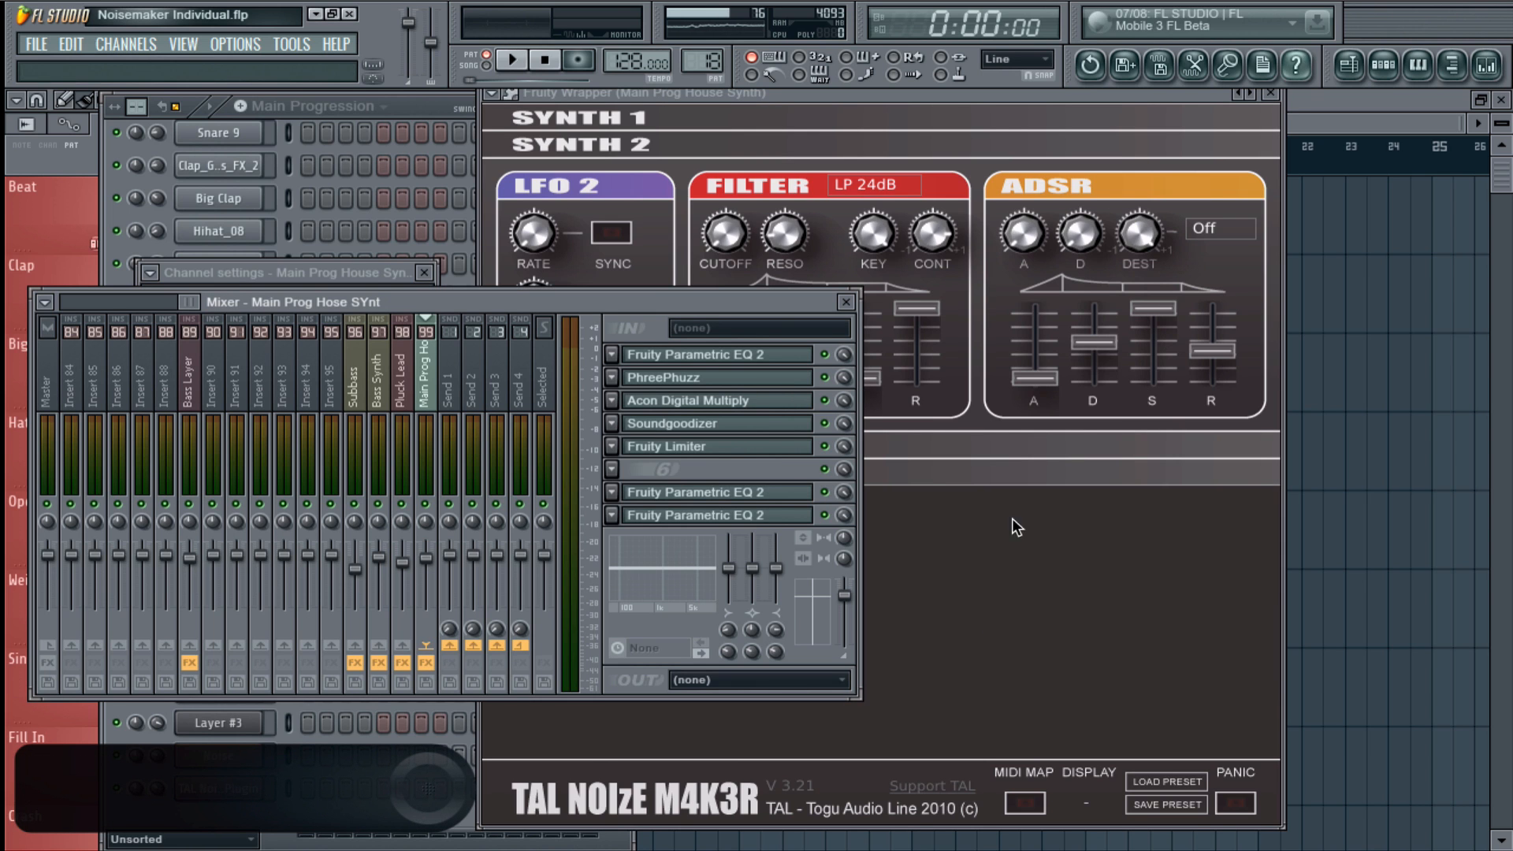
pyautogui.click(1056, 575)
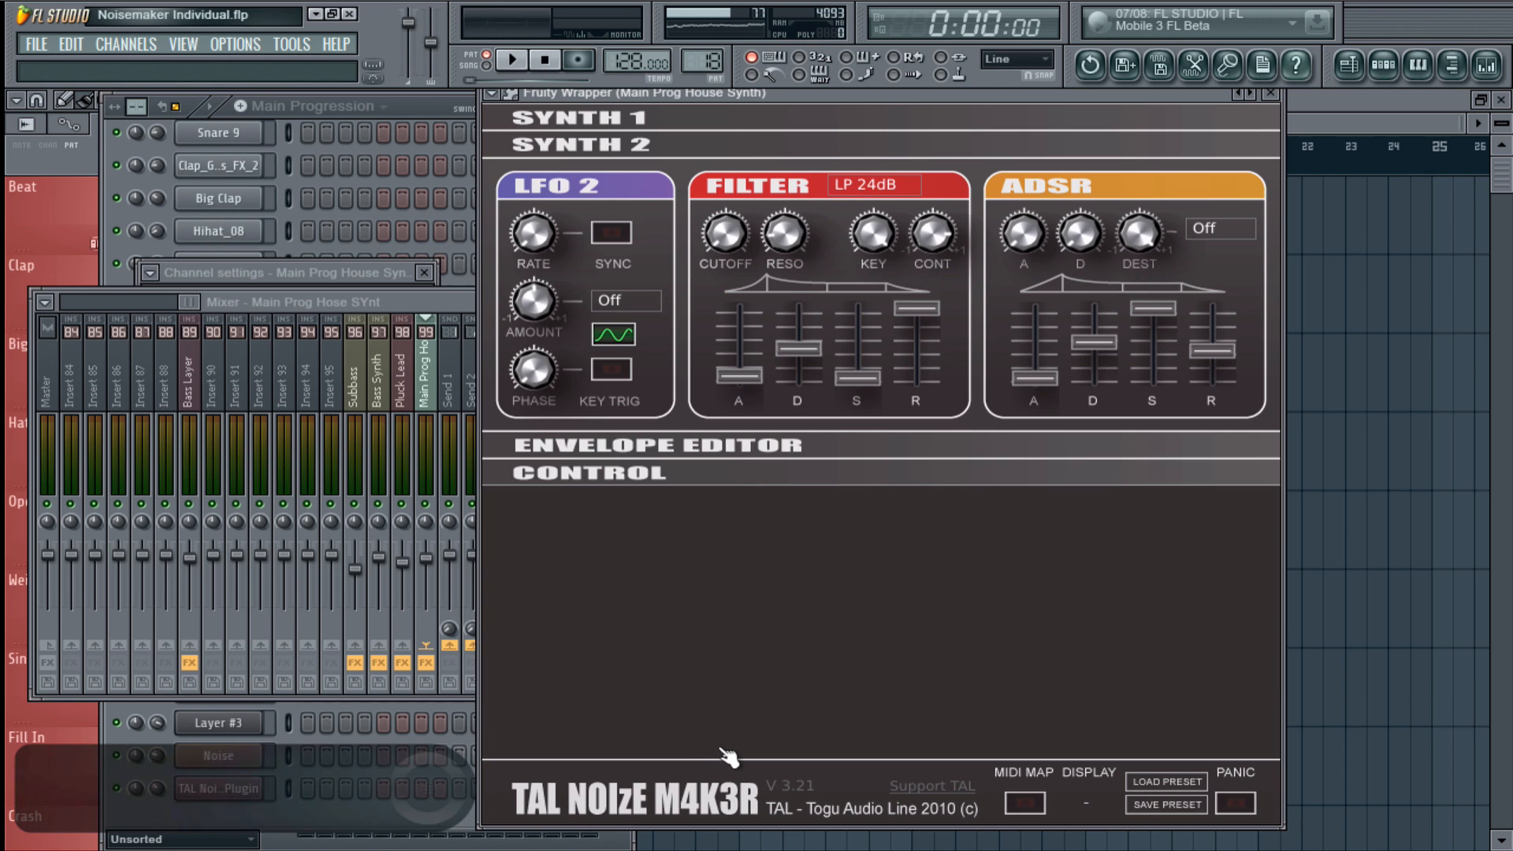
pyautogui.press('F9')
pyautogui.press('F9')
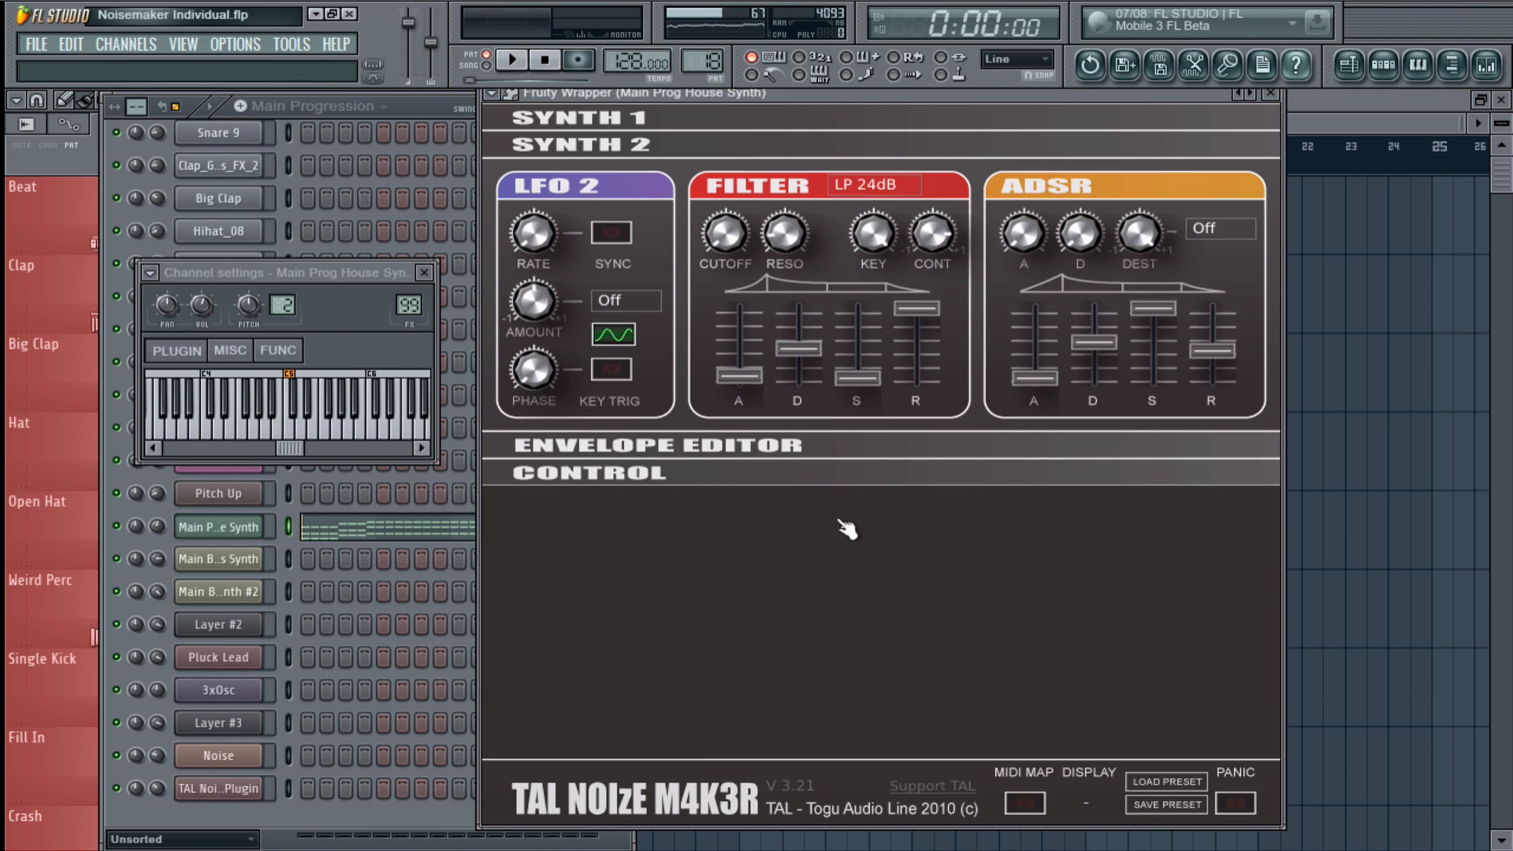
# - Go over all four sections of the Main Prog House Synth once more, ending with Synth 1 expanded
pyautogui.click(798, 143)
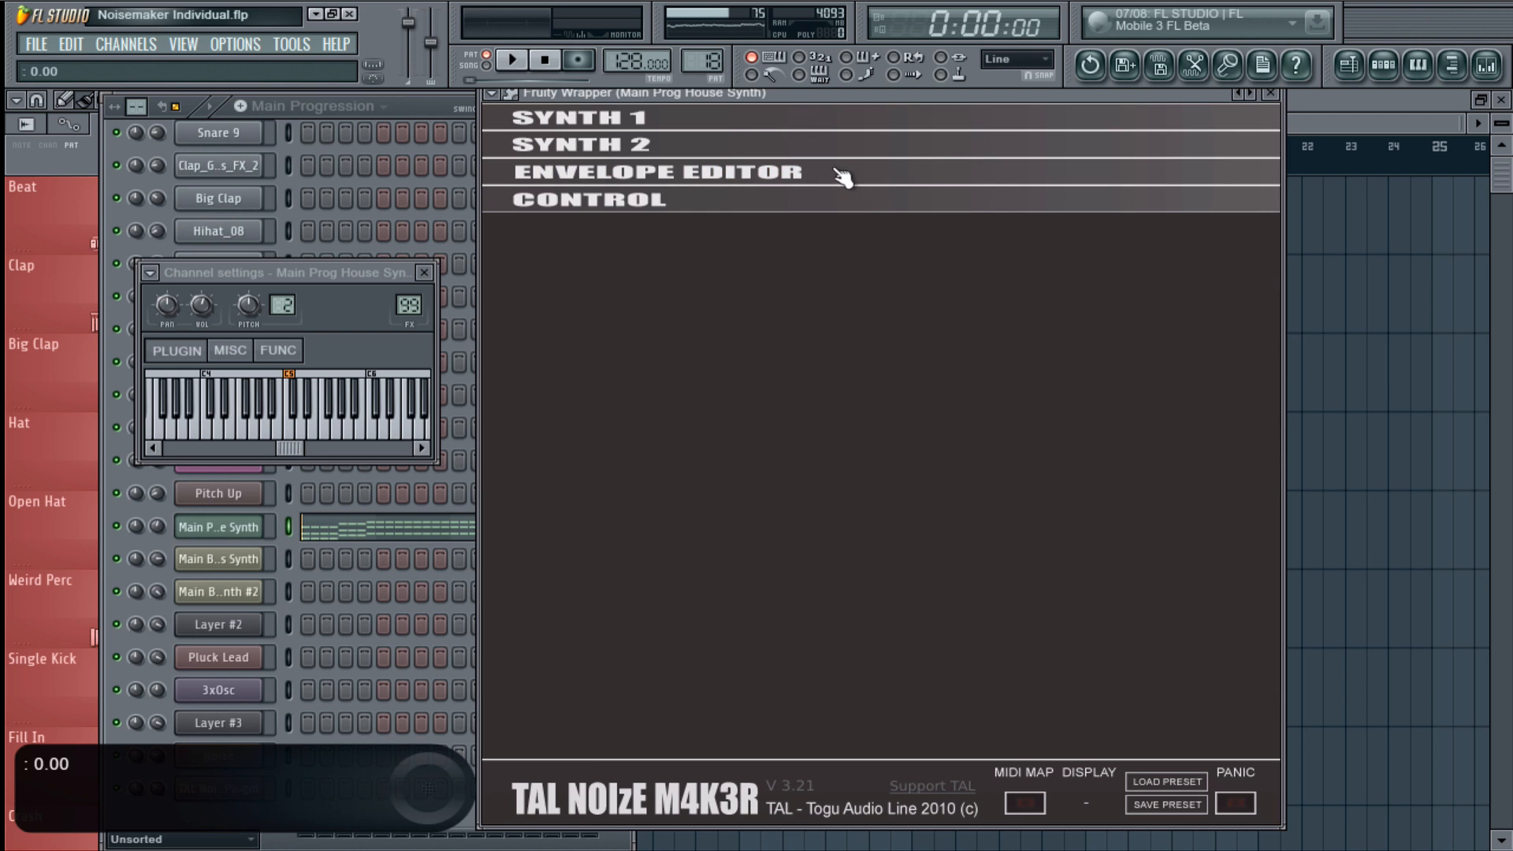
pyautogui.click(792, 125)
pyautogui.click(997, 125)
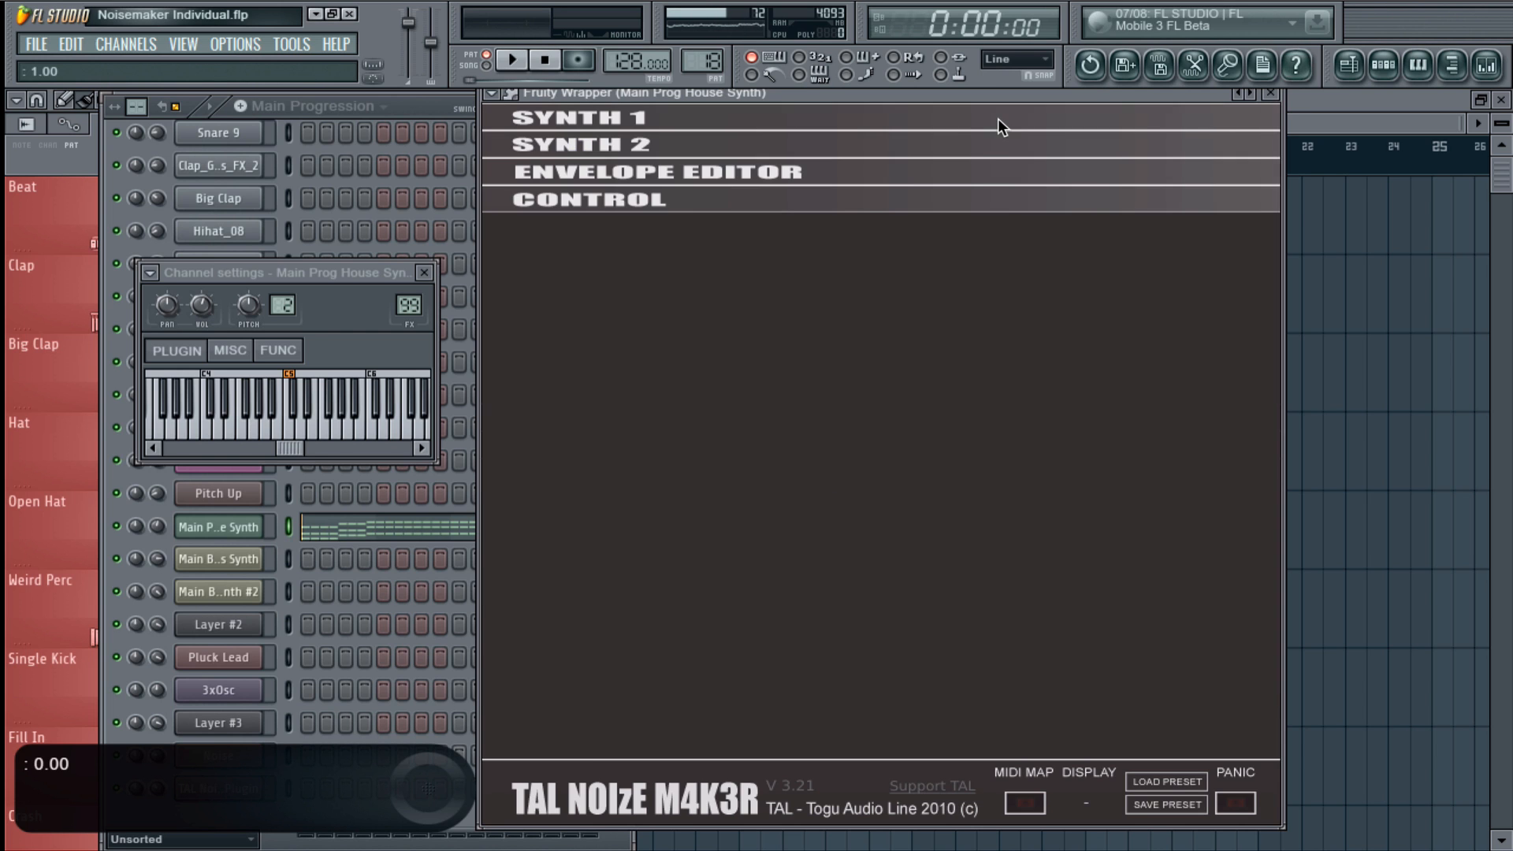
pyautogui.click(972, 147)
pyautogui.click(988, 149)
pyautogui.click(908, 172)
pyautogui.click(1052, 173)
pyautogui.click(1076, 194)
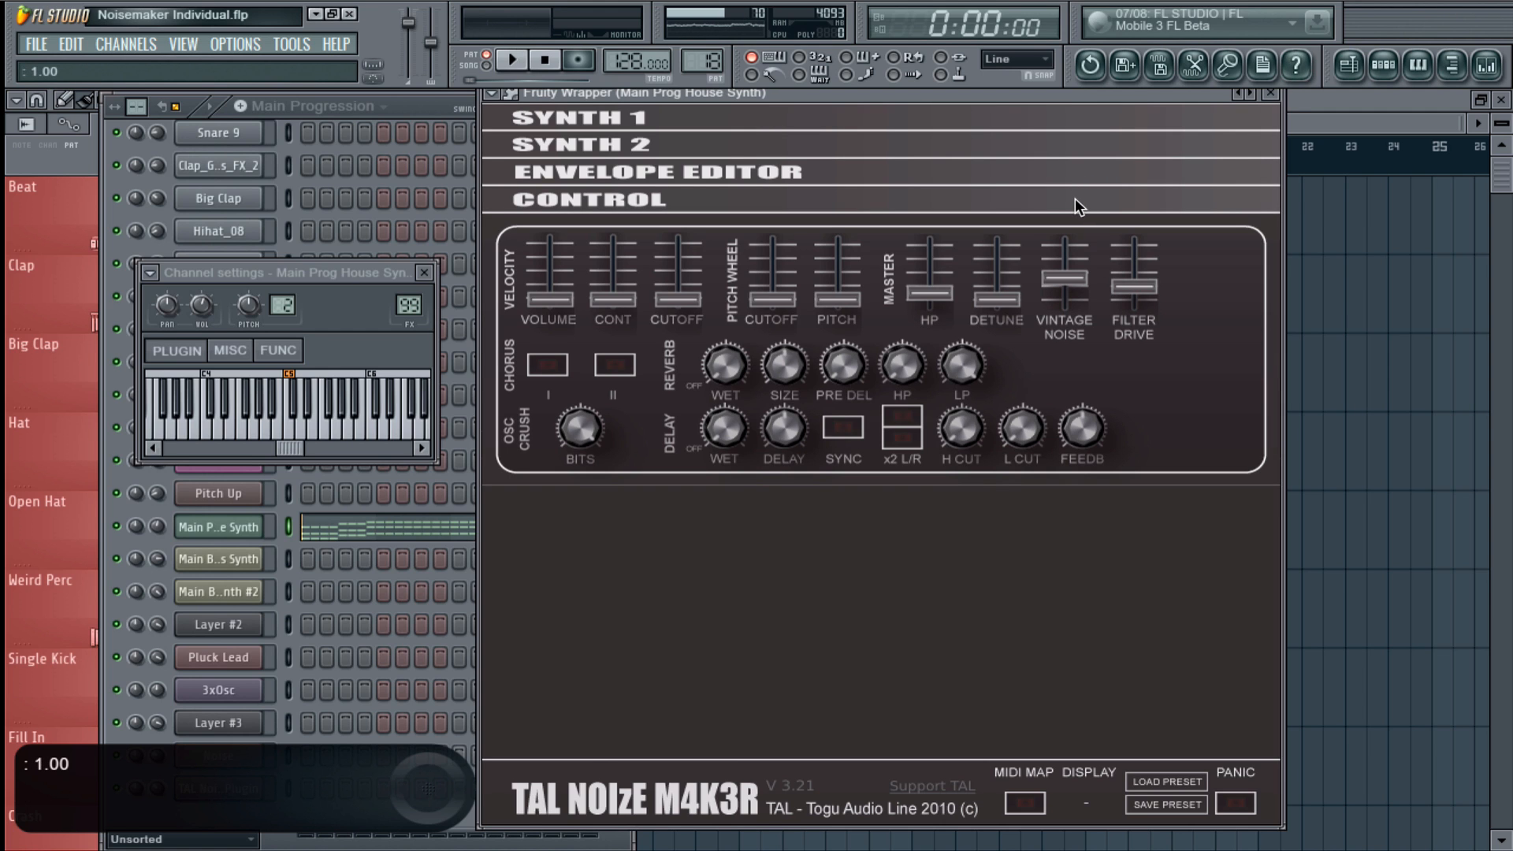
pyautogui.click(1075, 200)
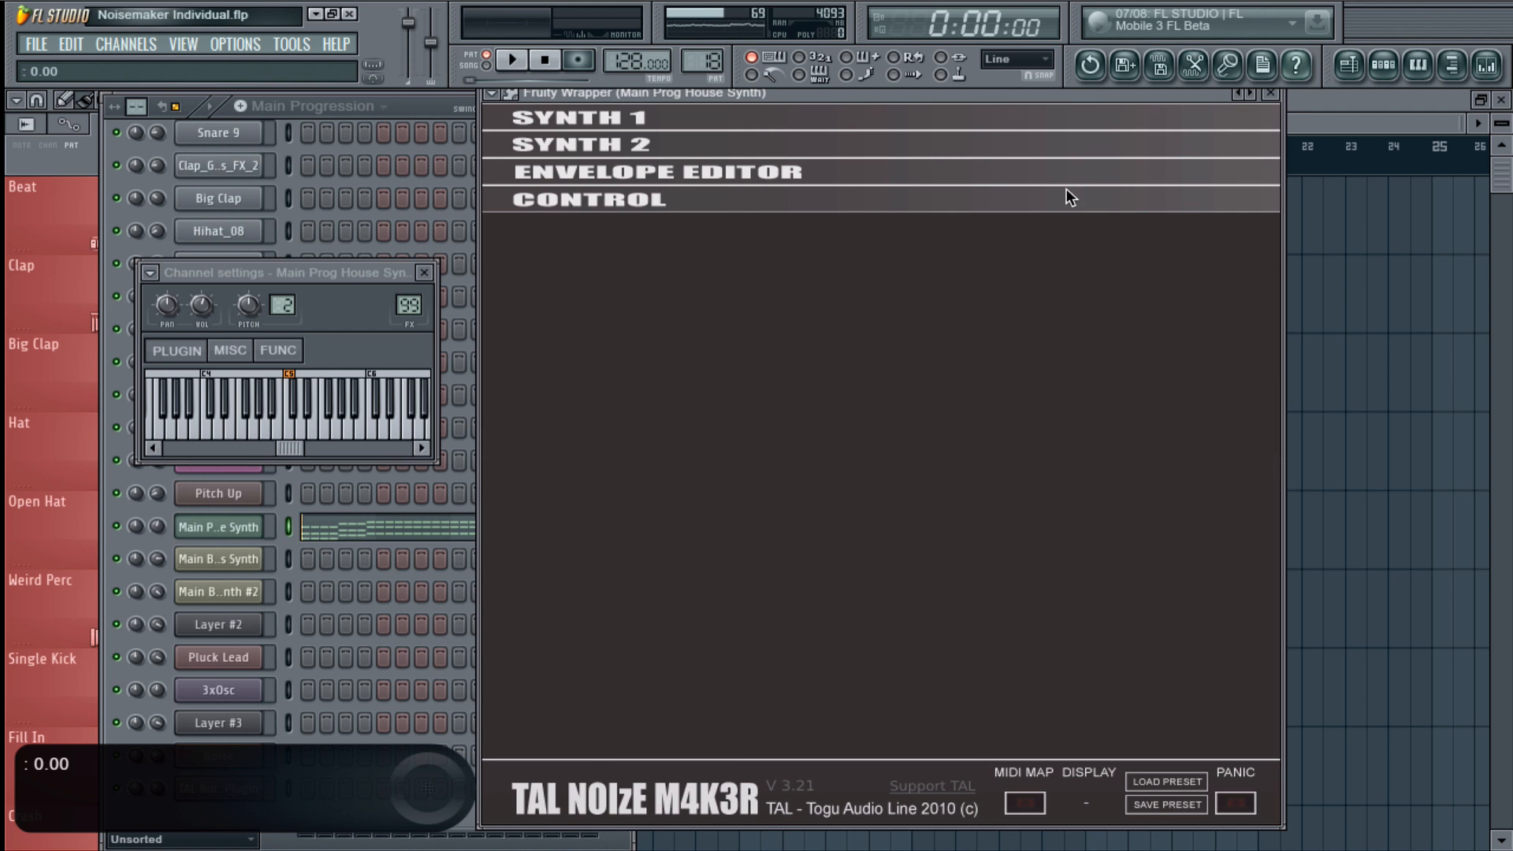
pyautogui.click(1003, 116)
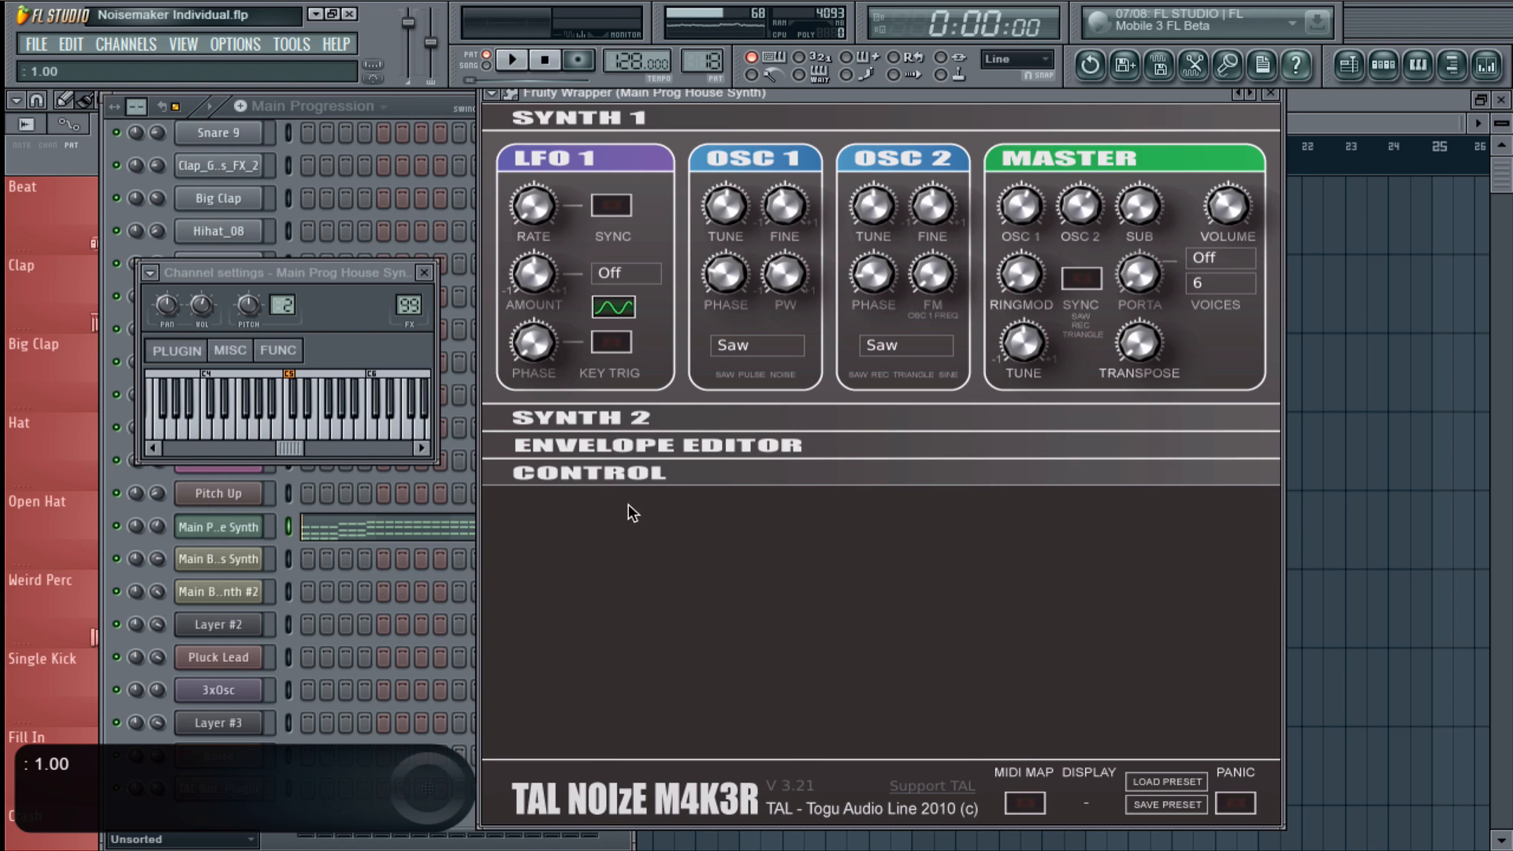
# - Inspect the 3xOsc channel's portamento options in its miscellaneous settings and return to the Main Prog House Synth plugin
pyautogui.click(240, 694)
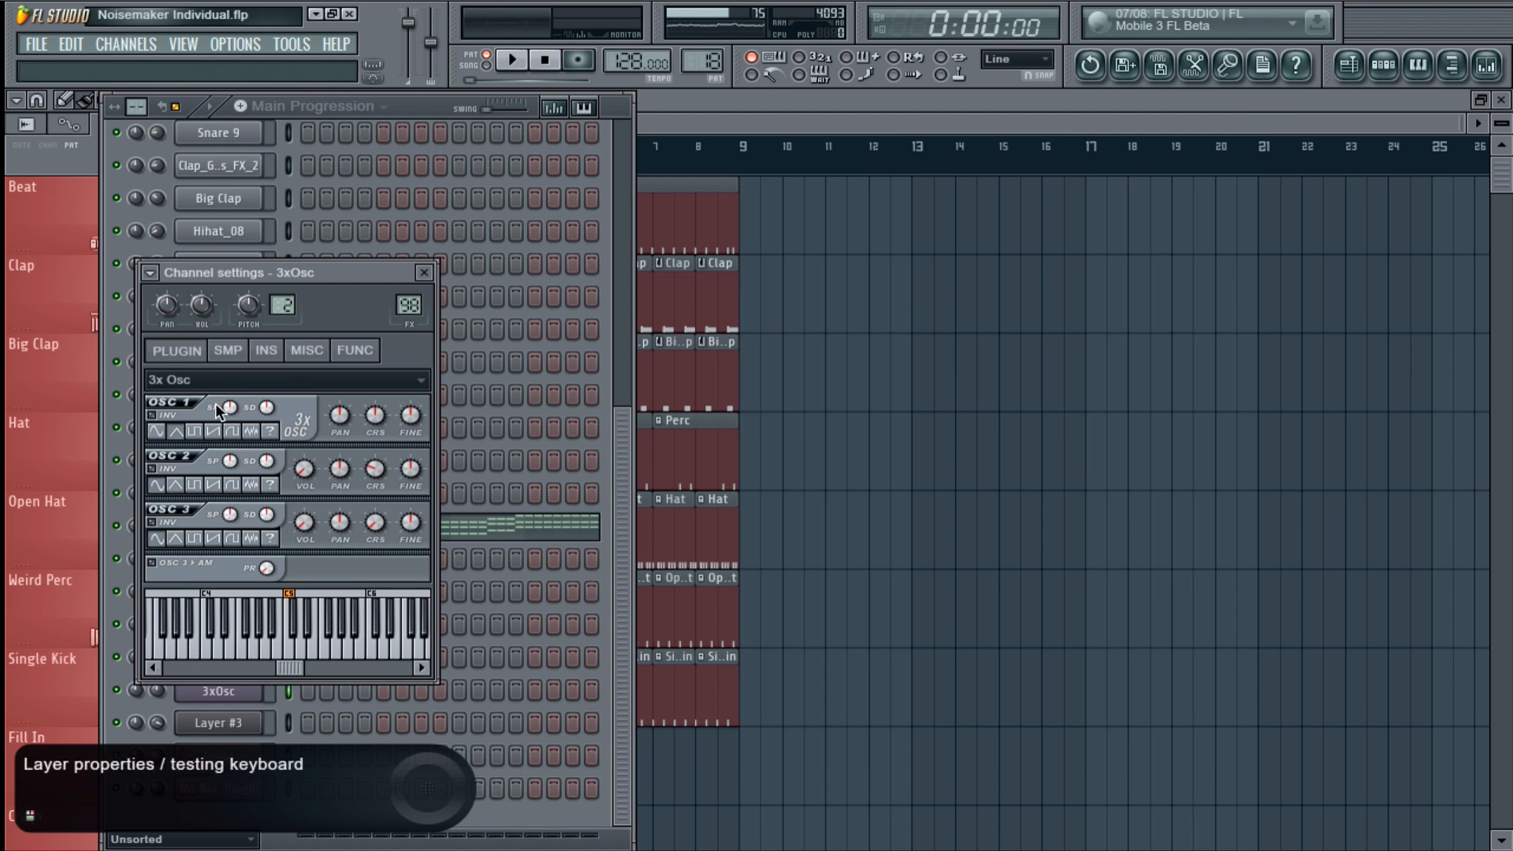
pyautogui.click(267, 350)
pyautogui.click(306, 350)
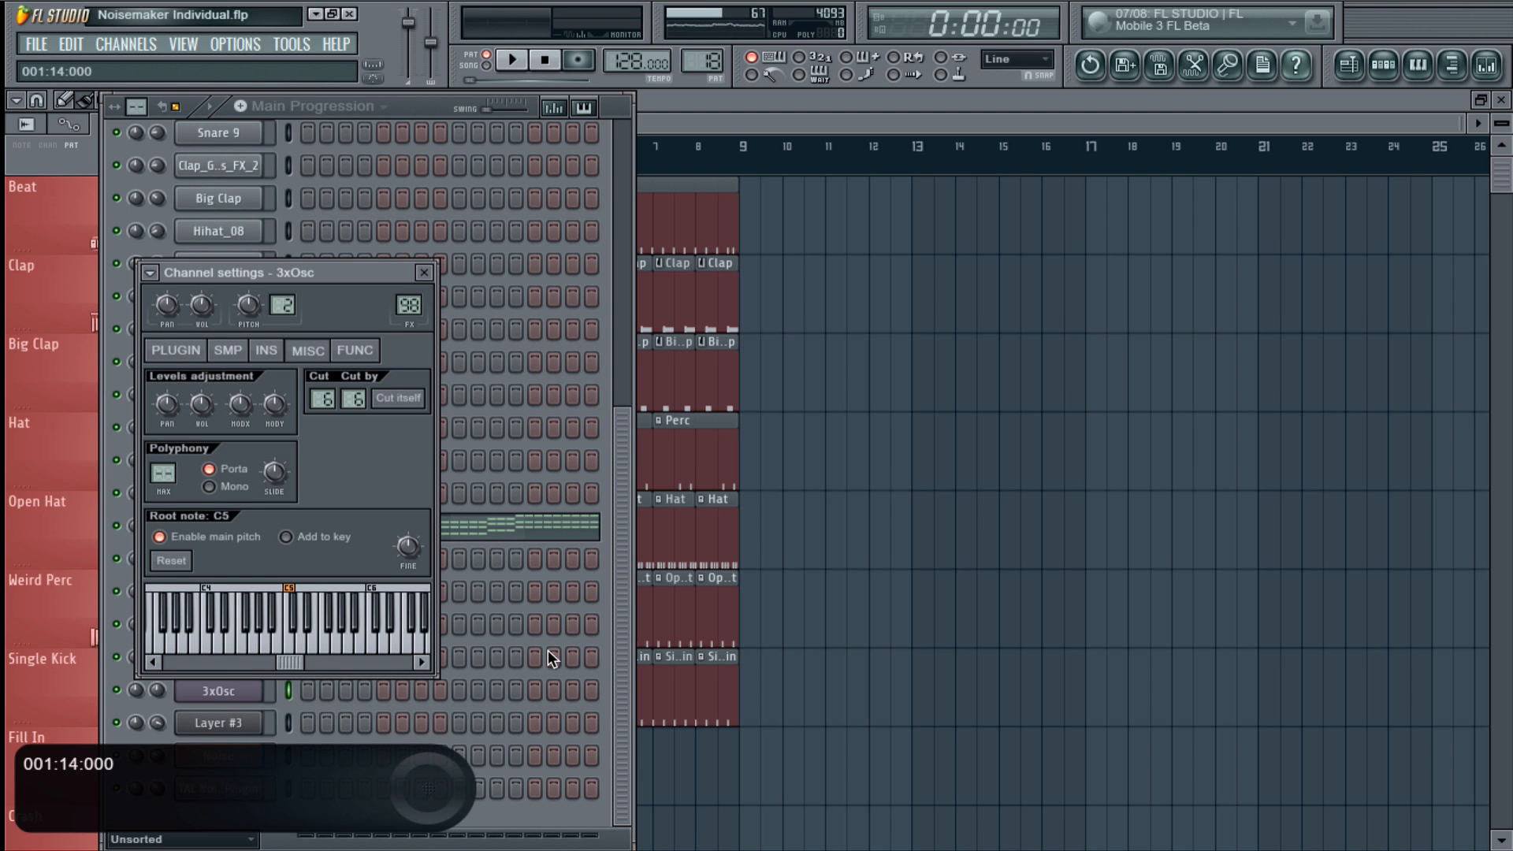
pyautogui.click(220, 526)
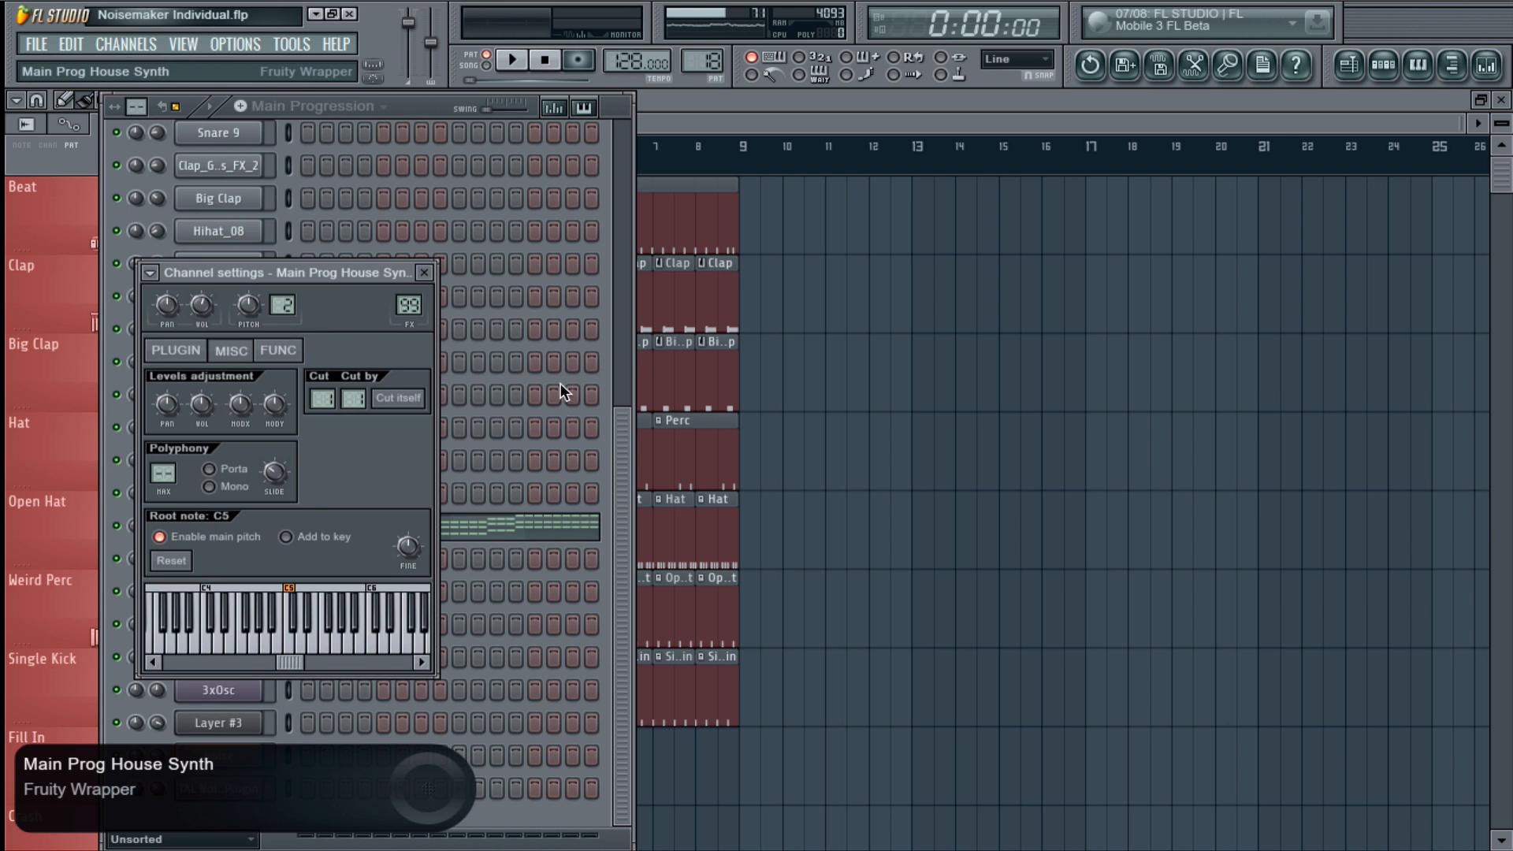
pyautogui.click(177, 350)
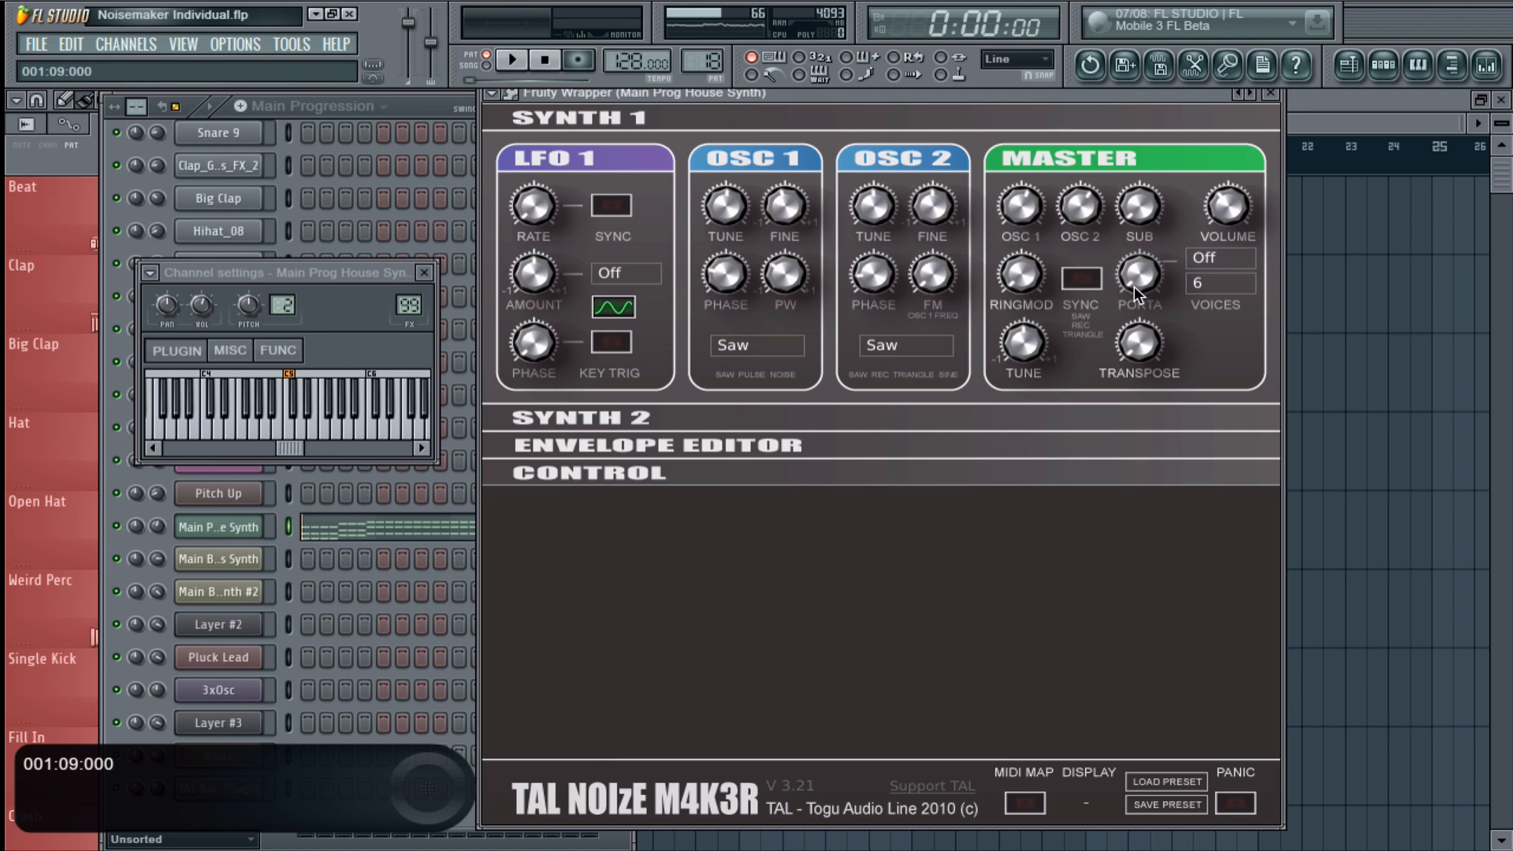
# - Switch the synth's portamento mode to On, set portamento to 0.45 and play back the Main Progression pattern
pyautogui.click(1228, 254)
pyautogui.click(1227, 310)
pyautogui.moveTo(1158, 291); pyautogui.dragTo(1142, 244)
pyautogui.press('space')
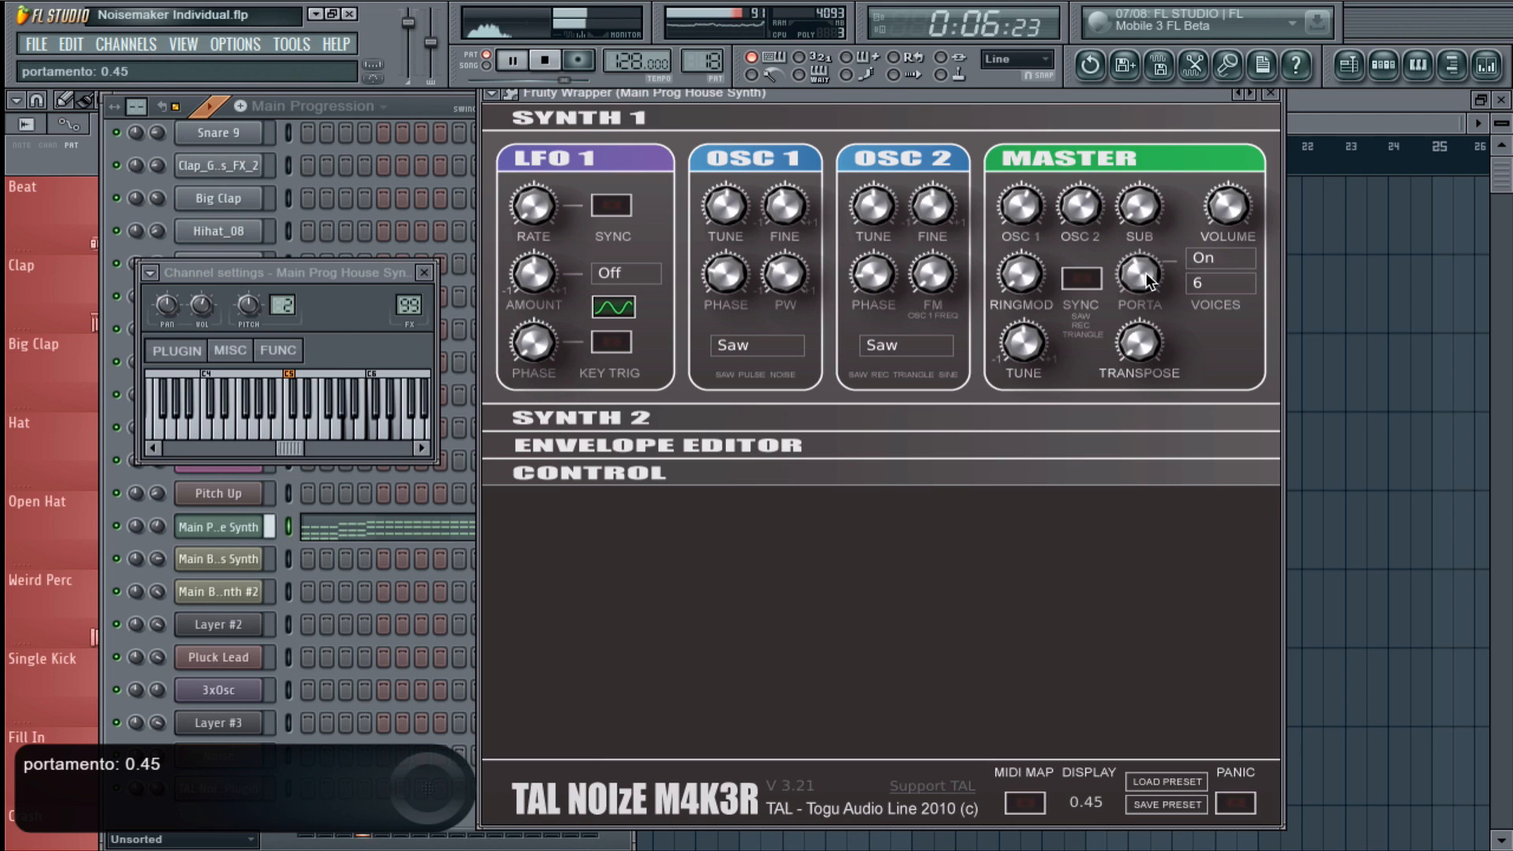
pyautogui.press('space')
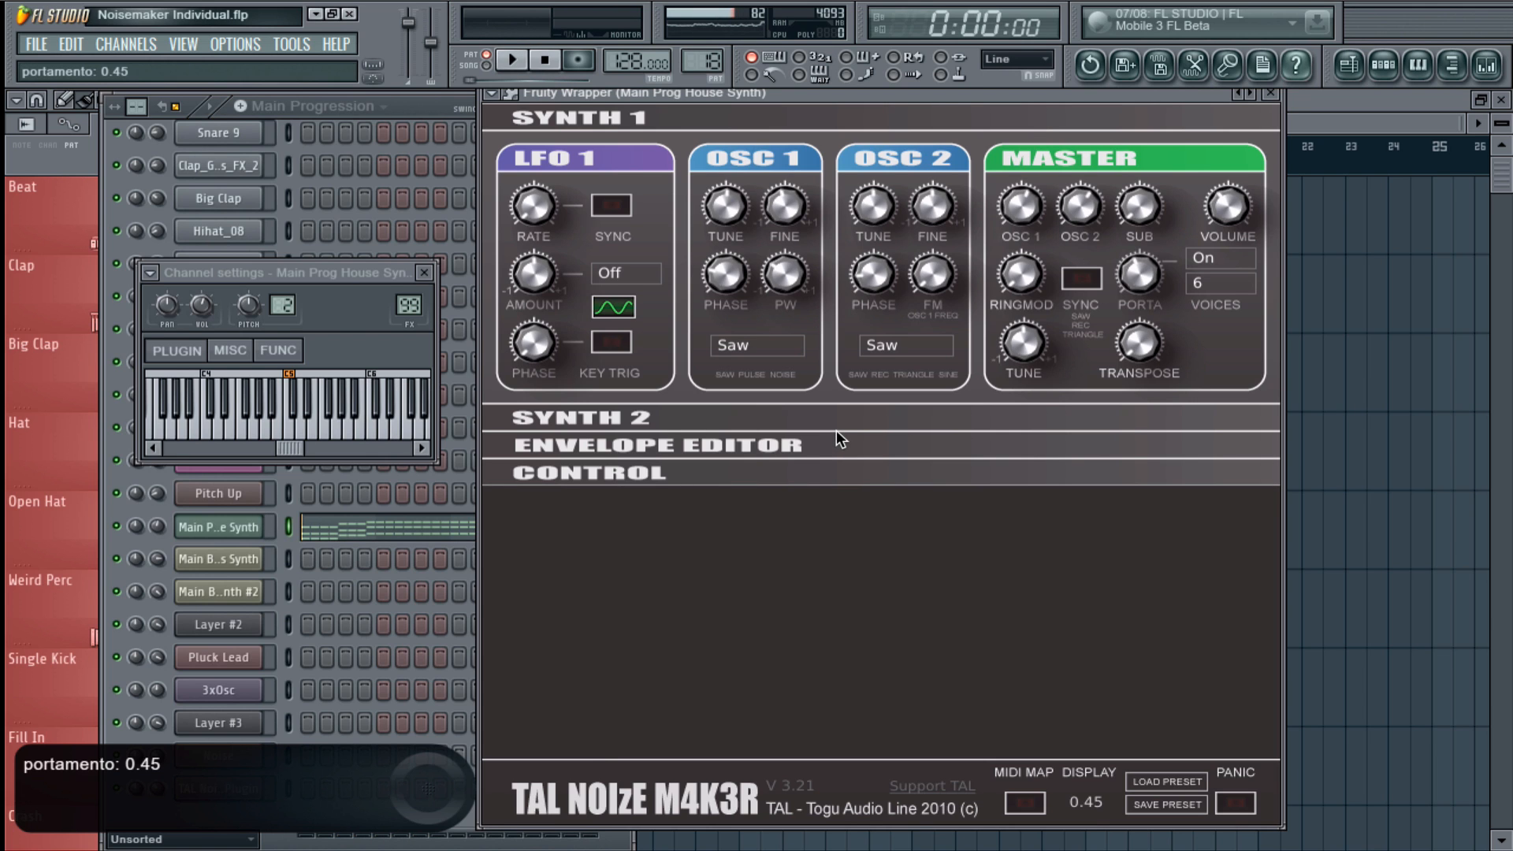
# - Copy the Main Prog House Synth's notes and paste them into a newly added 3x Osc channel
pyautogui.click(394, 613)
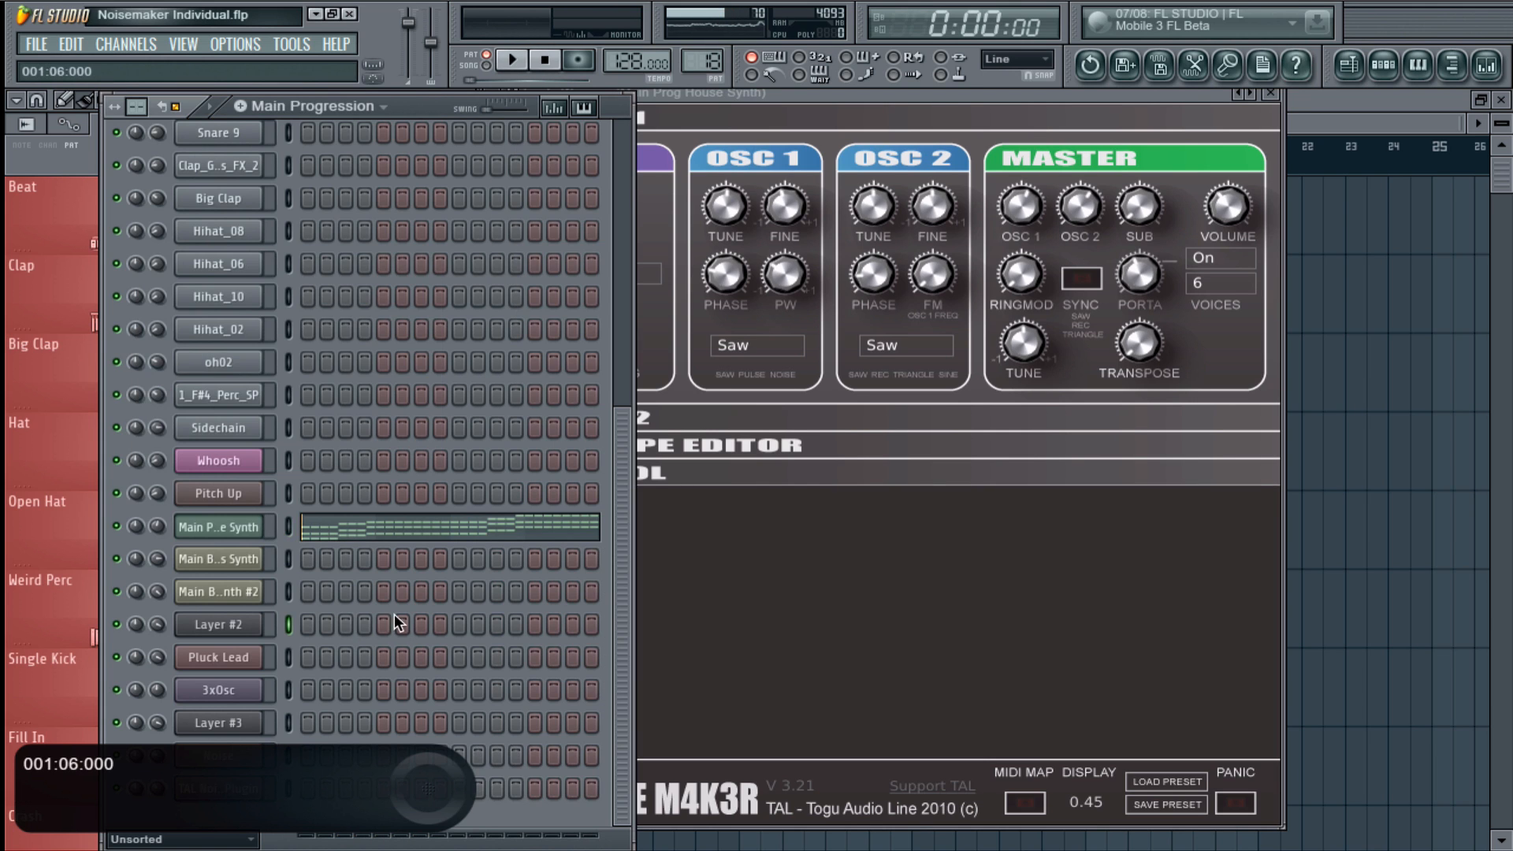
pyautogui.rightClick(259, 523)
pyautogui.moveTo(378, 622)
pyautogui.click(435, 639)
pyautogui.click(144, 44)
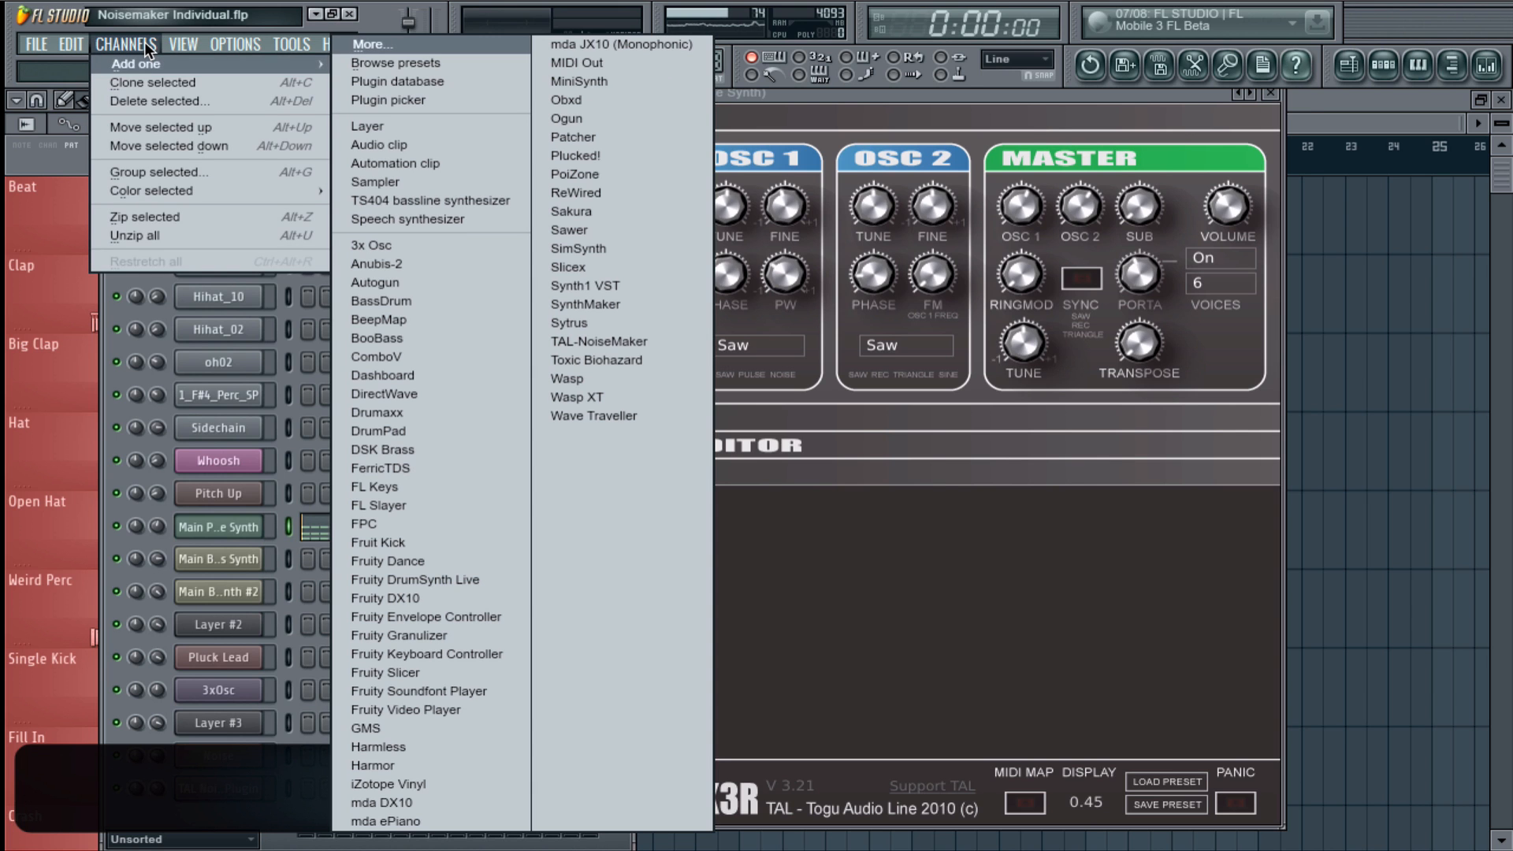
pyautogui.click(370, 245)
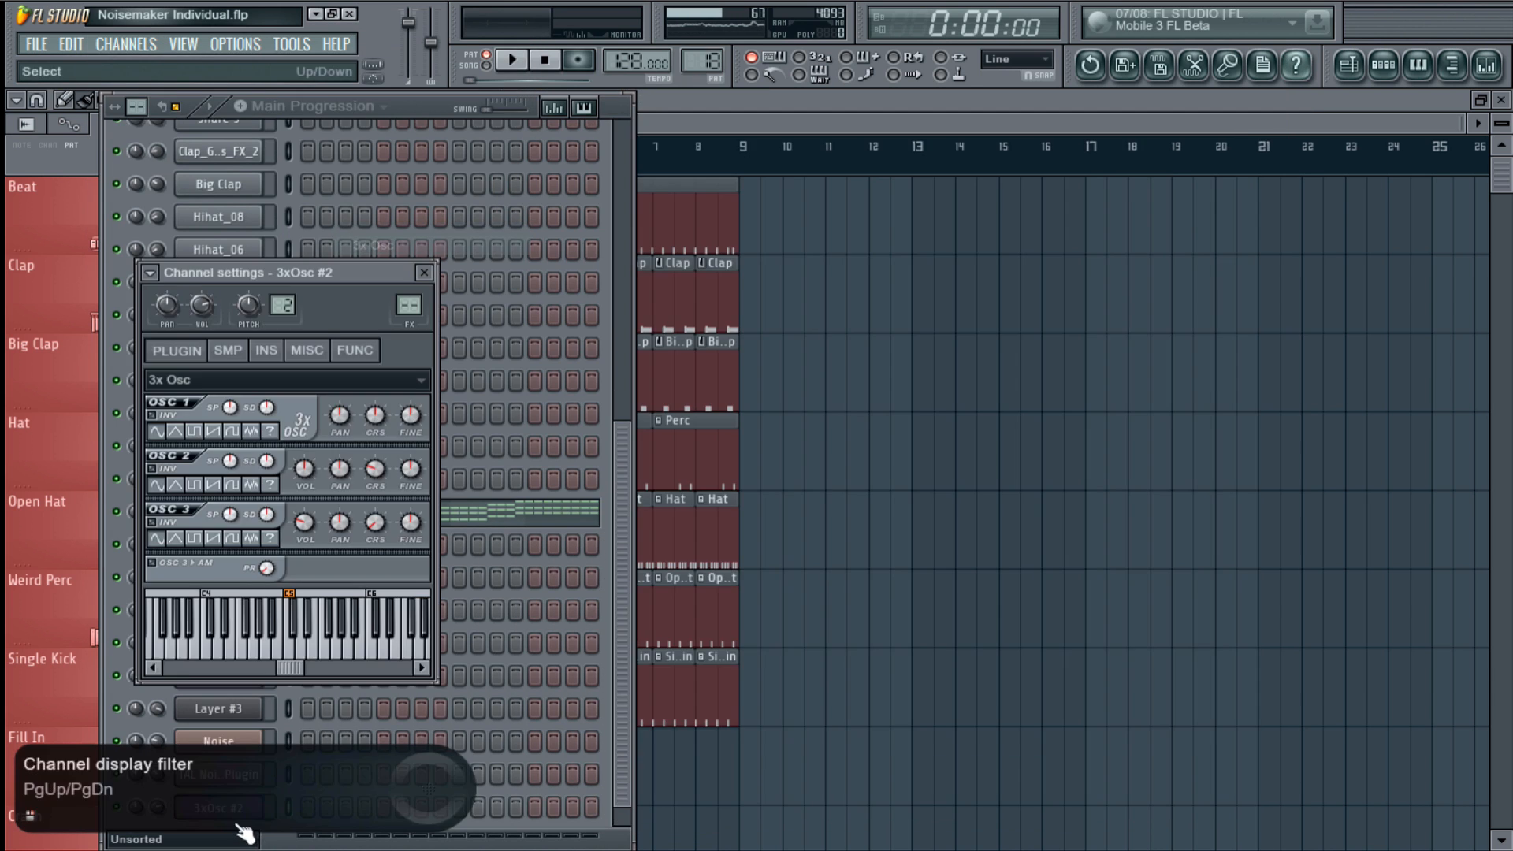
pyautogui.rightClick(228, 807)
pyautogui.moveTo(370, 677)
pyautogui.click(662, 716)
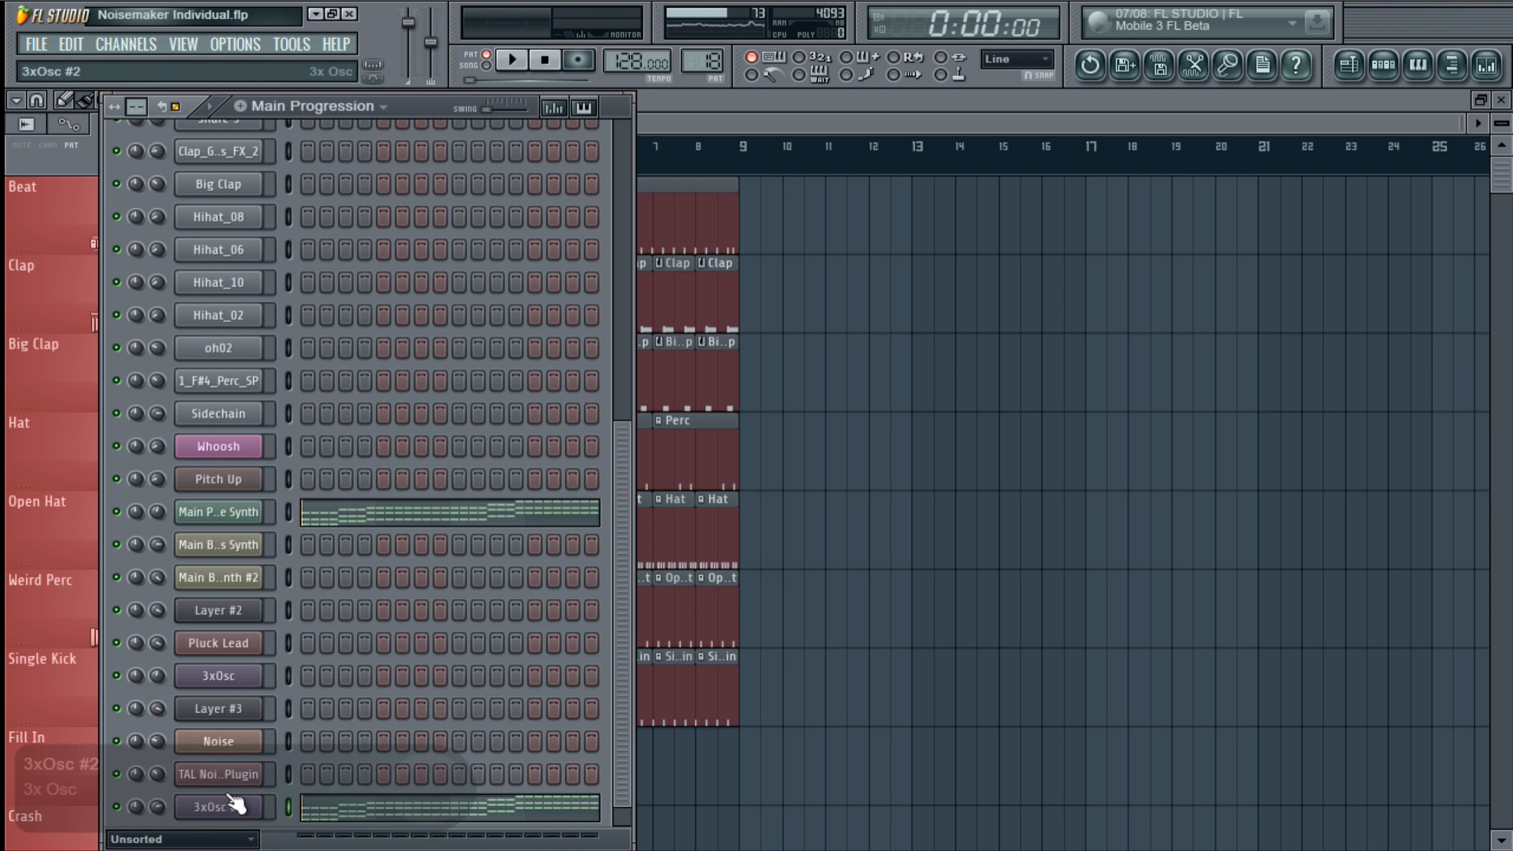
# - Enable portamento mode in the 3xOsc #2 channel's miscellaneous settings and briefly play back the Main Progression pattern
pyautogui.click(235, 805)
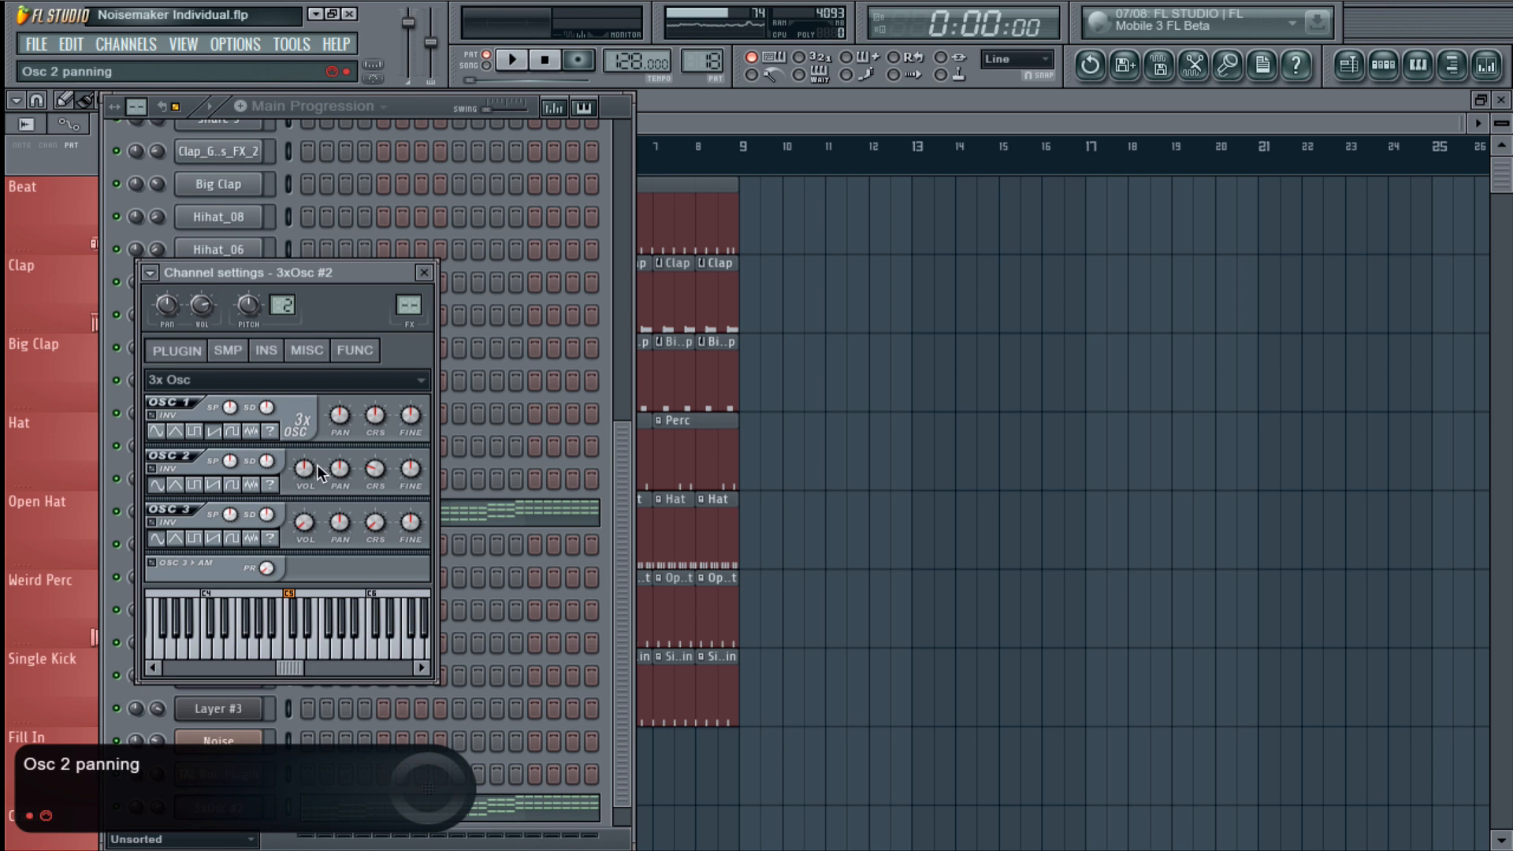
pyautogui.click(266, 350)
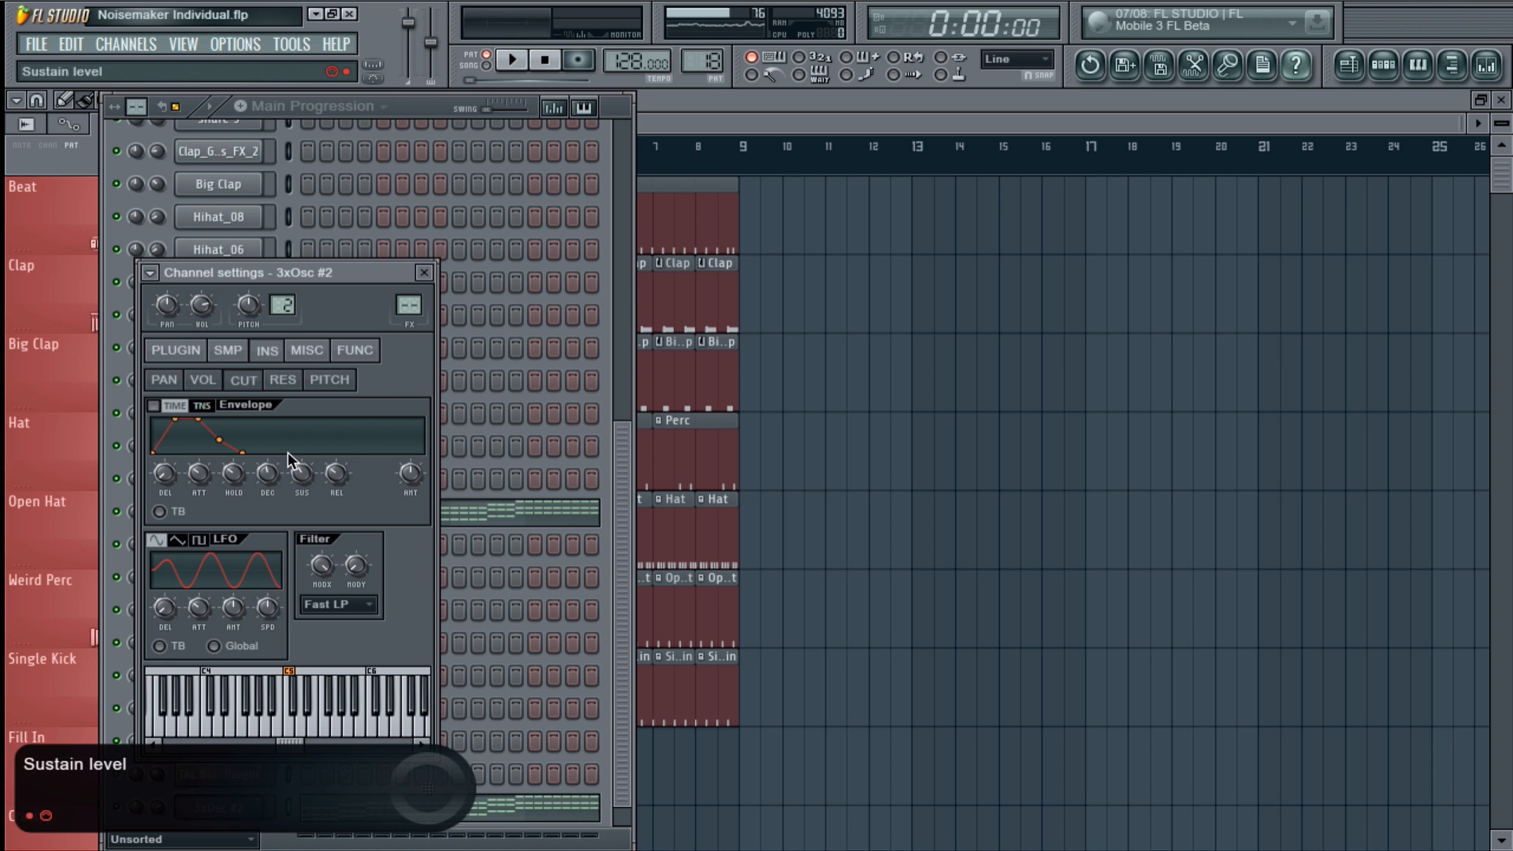
pyautogui.click(304, 352)
pyautogui.click(236, 808)
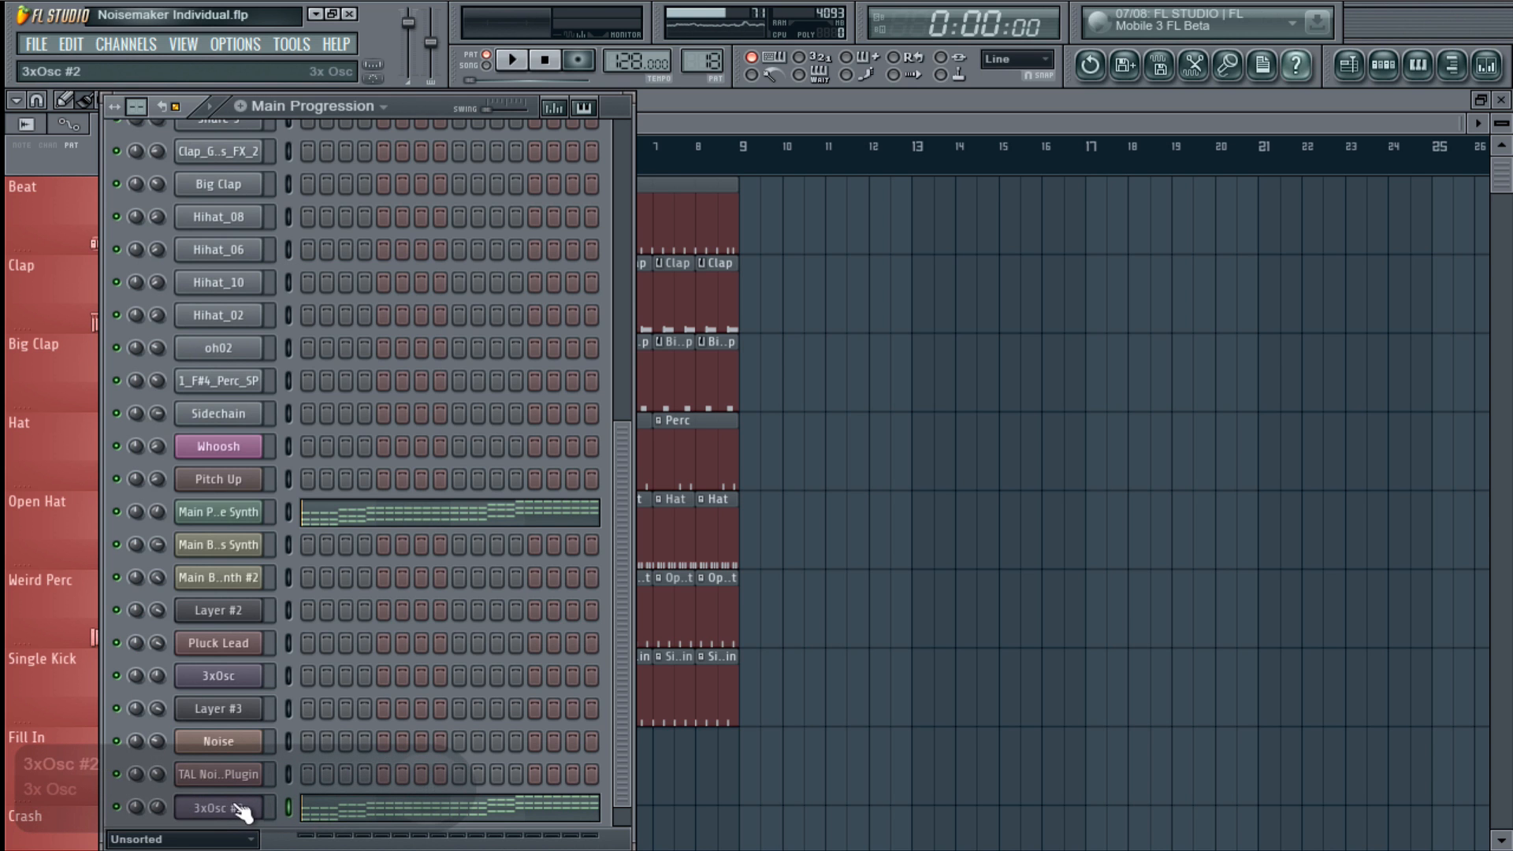
pyautogui.click(237, 808)
pyautogui.click(209, 469)
pyautogui.press('space')
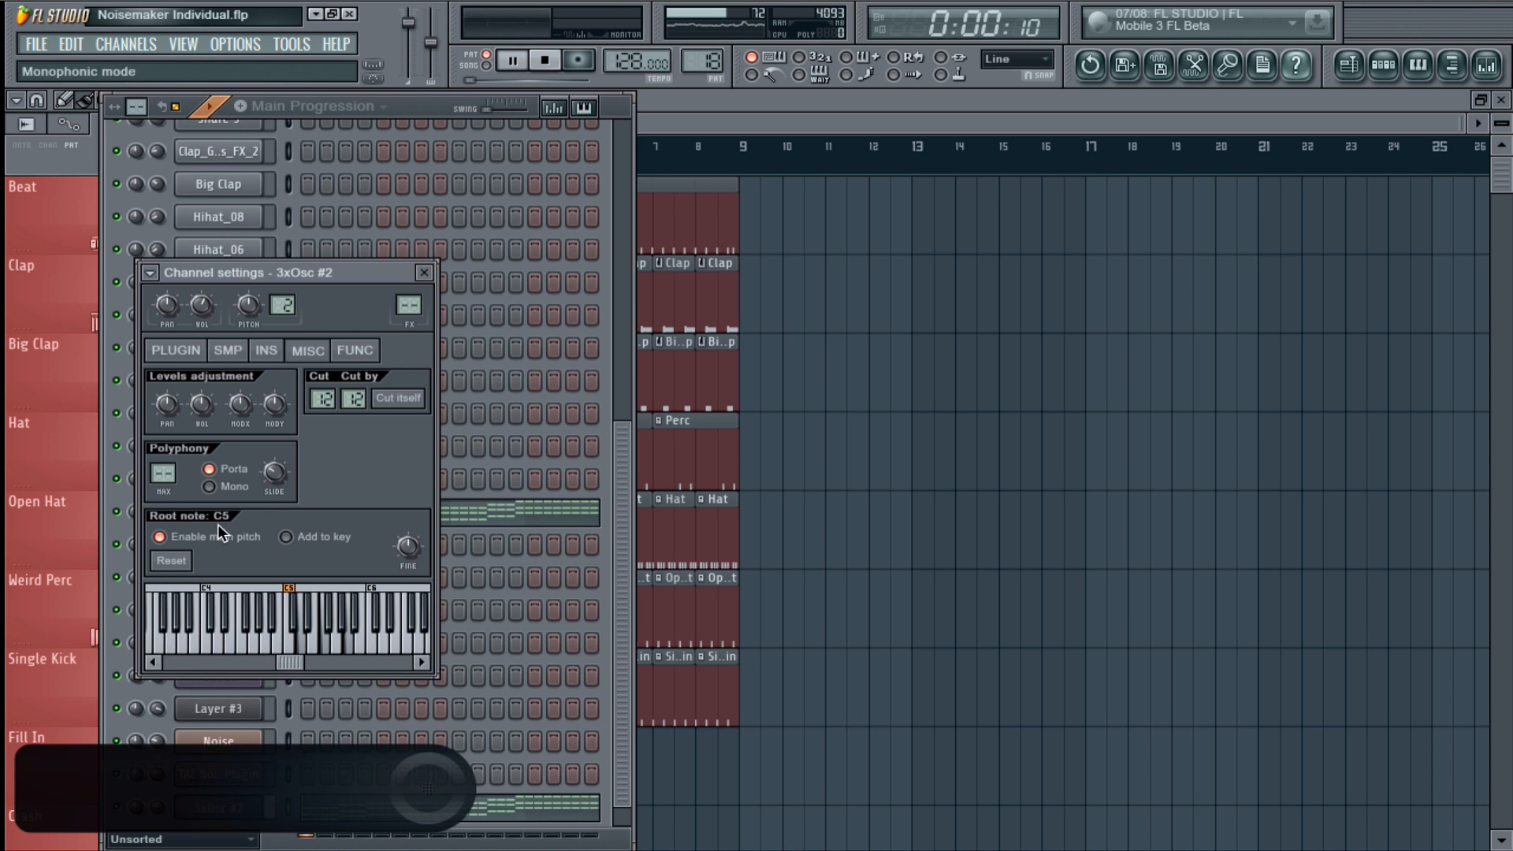
pyautogui.press('space')
# - Set the 3xOsc #2 channel volume to 43% and lower its oscillator coarse pitch to -13 semitones
pyautogui.click(181, 808)
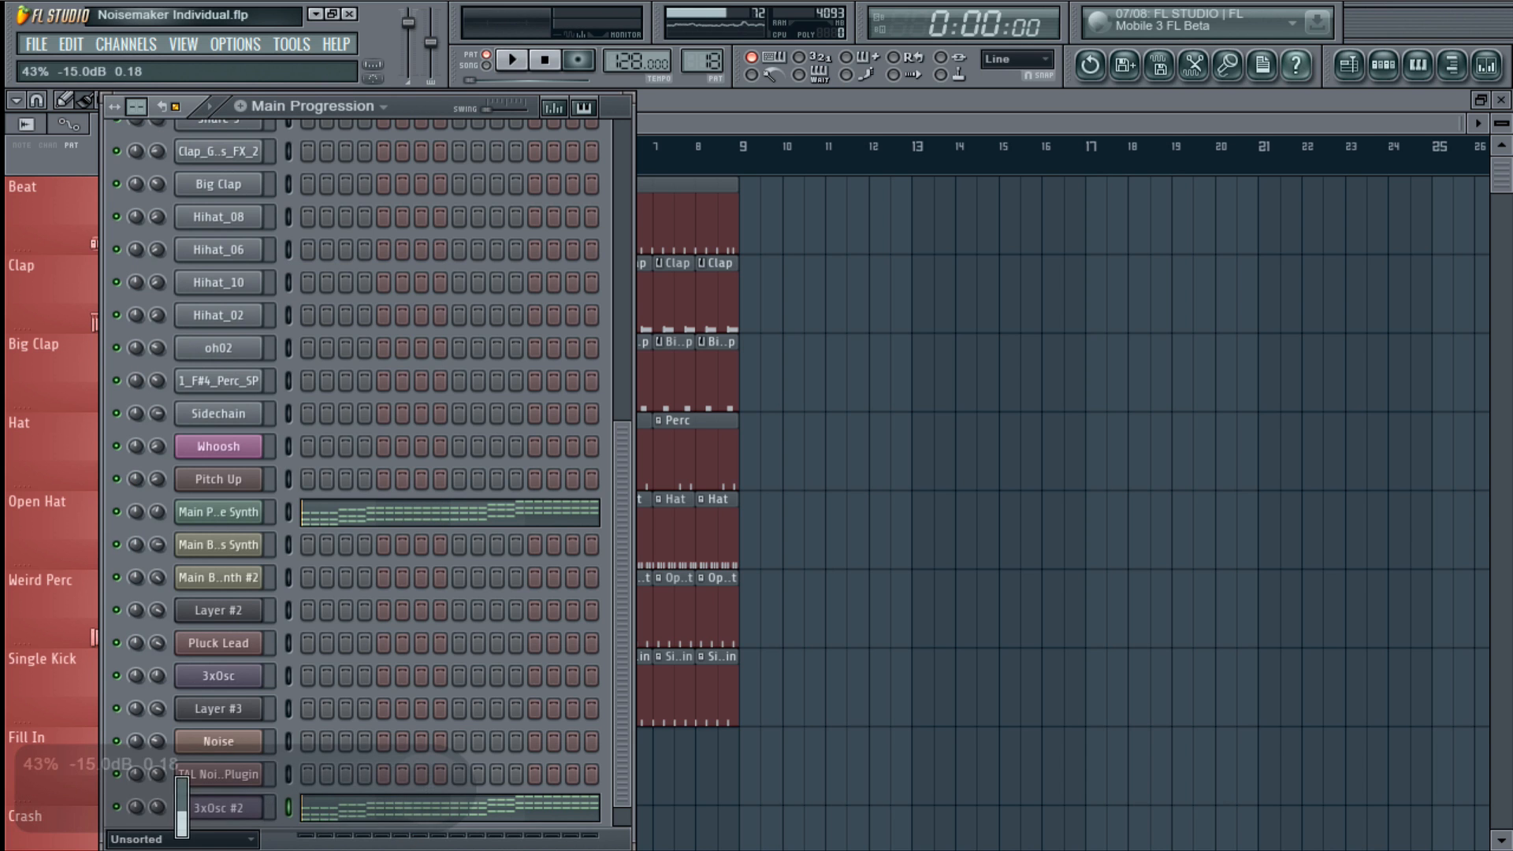
pyautogui.click(217, 808)
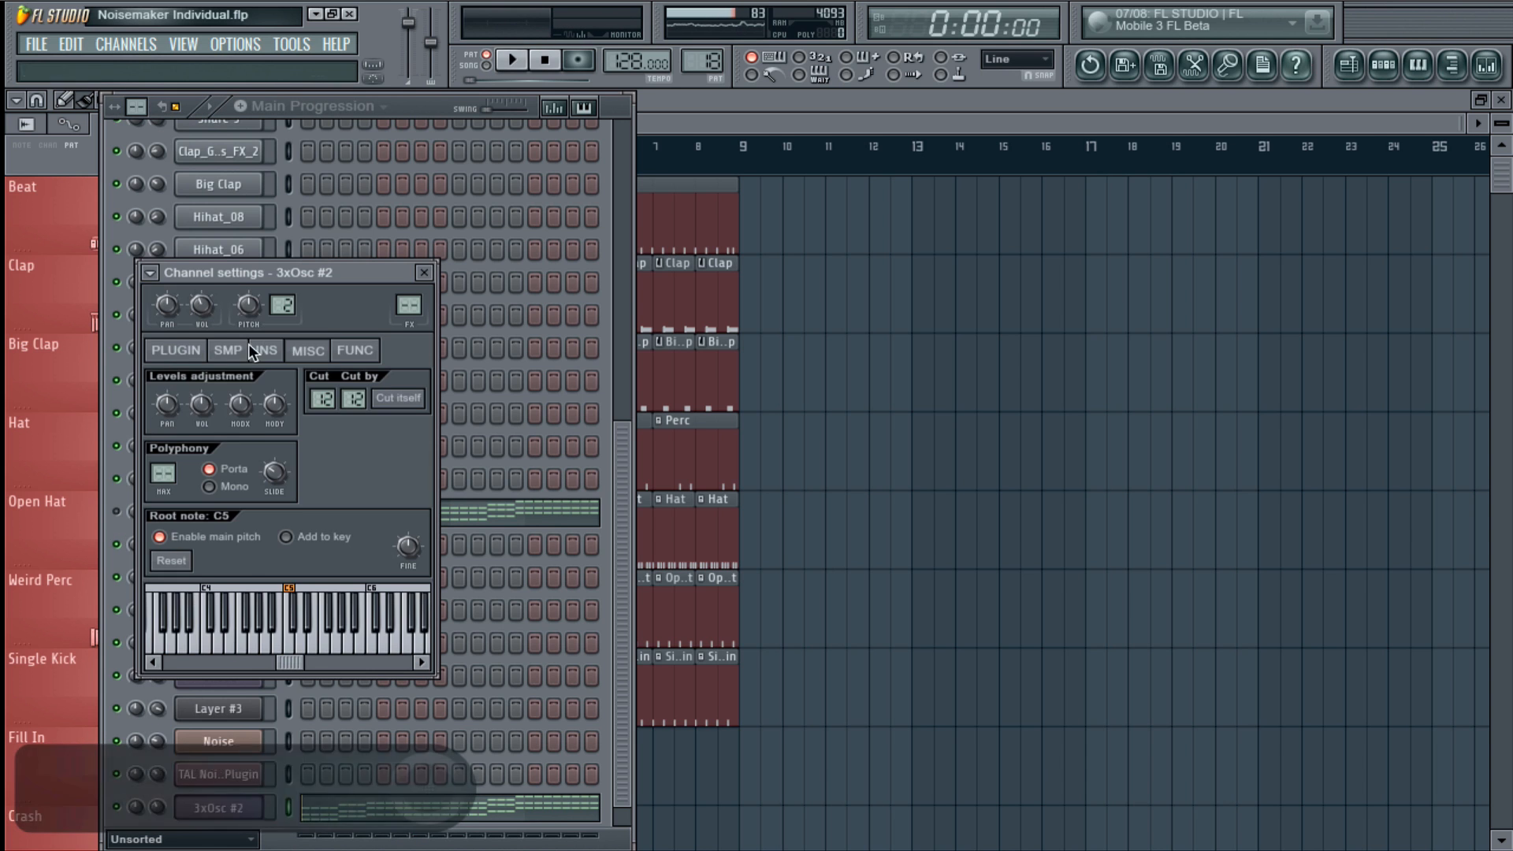
pyautogui.click(191, 349)
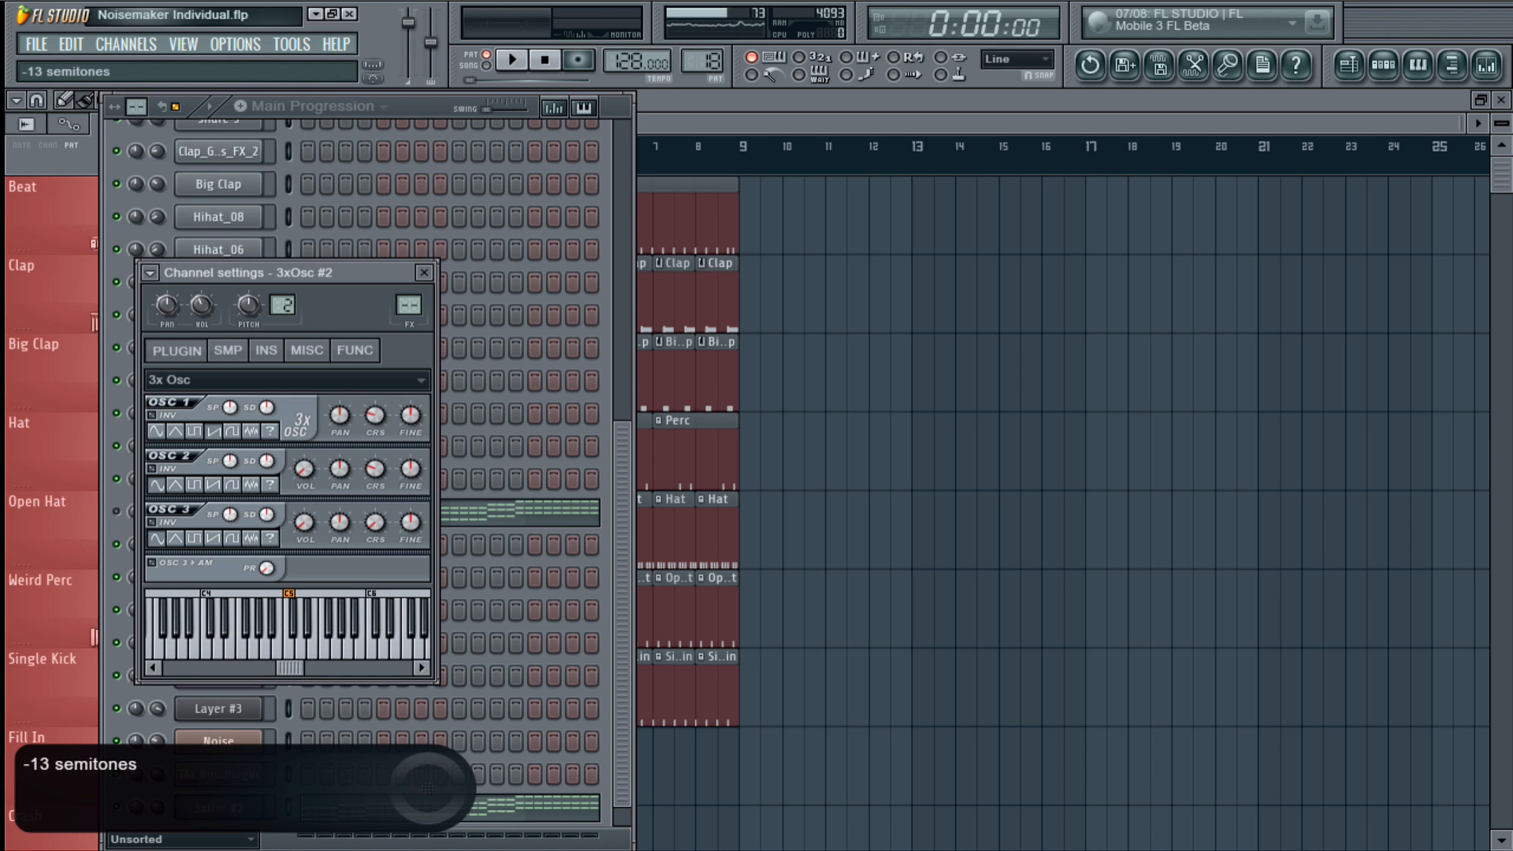
# - Play the pattern and turn down the cutoff envelope amount of 3xOsc #2
pyautogui.press('space')
pyautogui.click(266, 350)
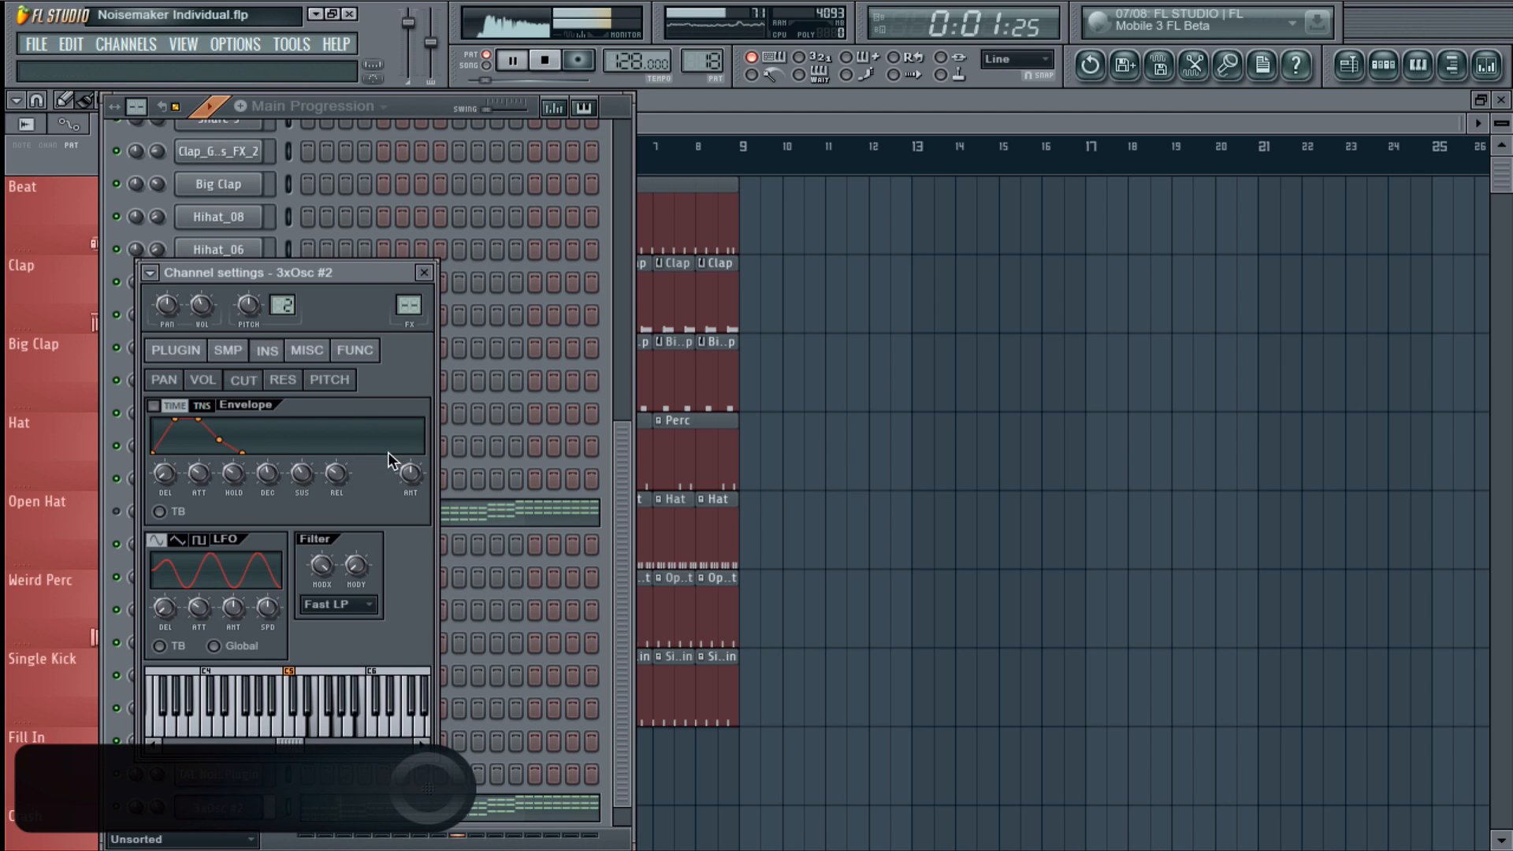
pyautogui.moveTo(409, 469); pyautogui.dragTo(409, 552)
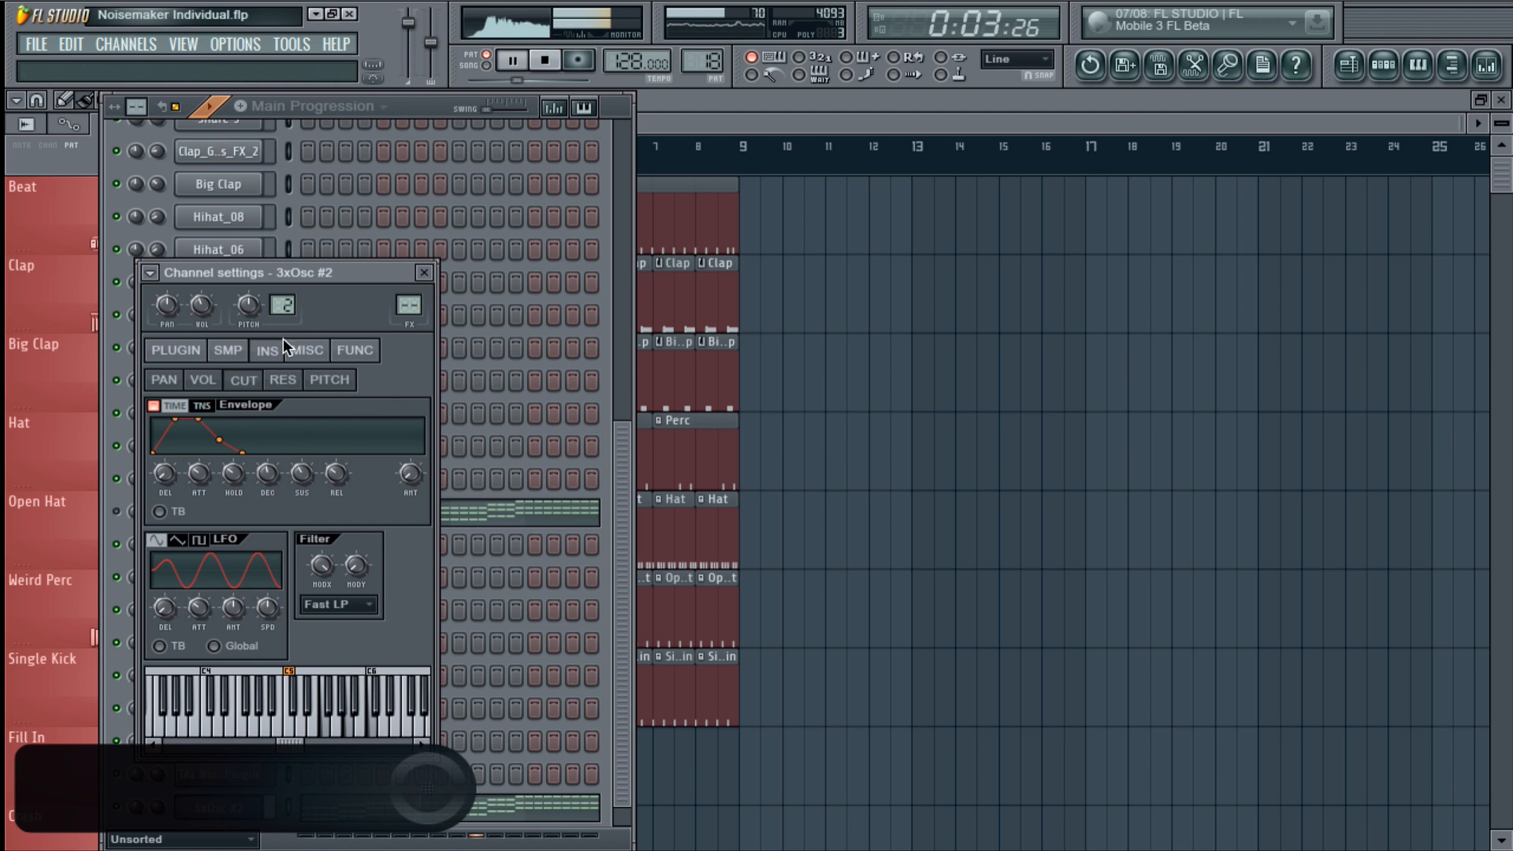
# - Set the 3xOsc #2 portamento time to 1/4 step and lower the channel's volume to about 24%
pyautogui.click(306, 349)
pyautogui.rightClick(274, 471)
pyautogui.moveTo(331, 513)
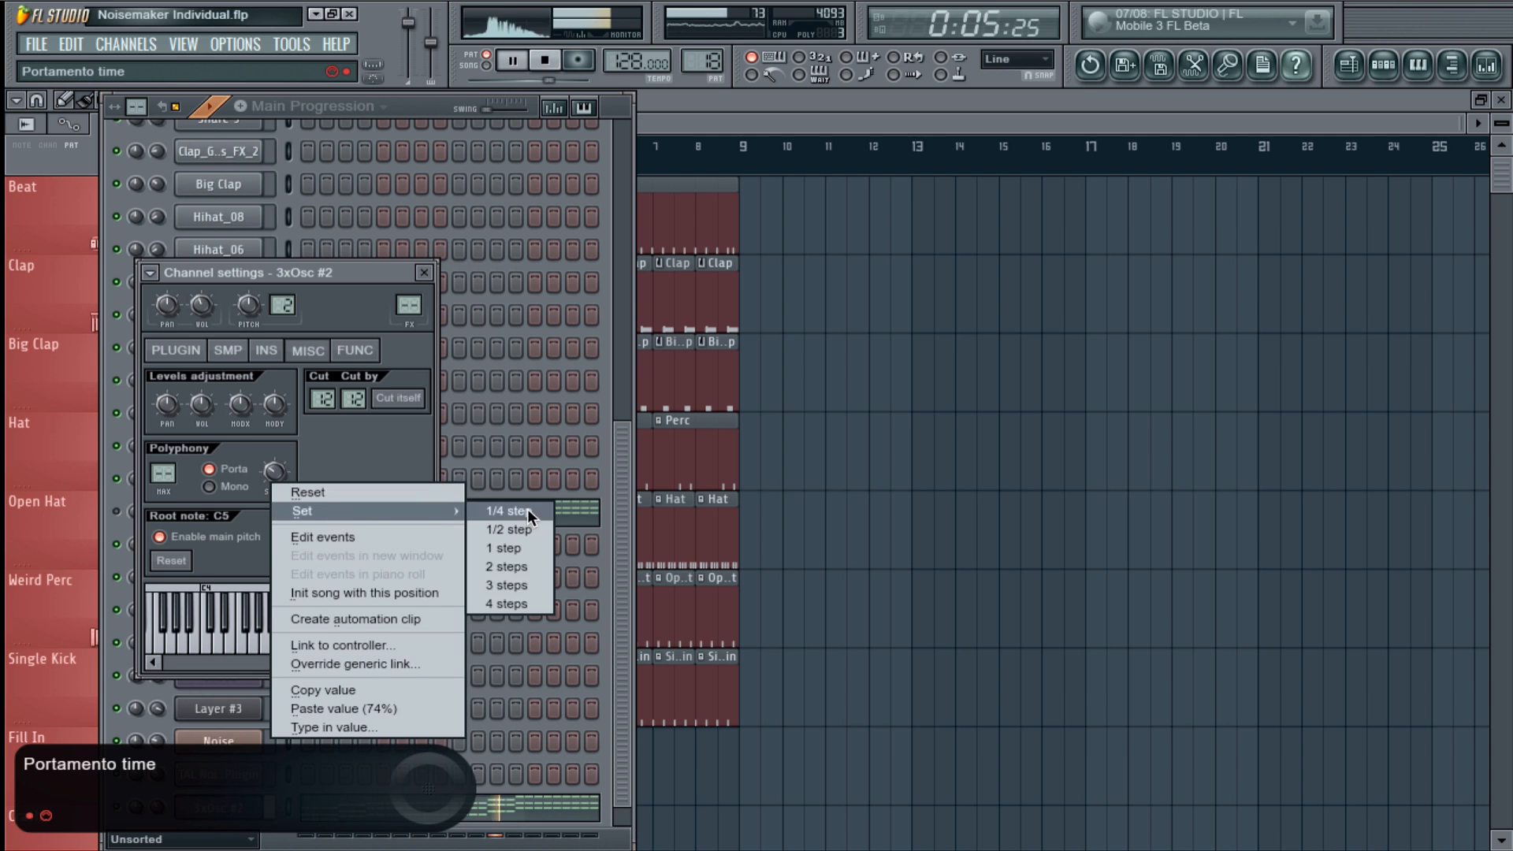
pyautogui.click(512, 513)
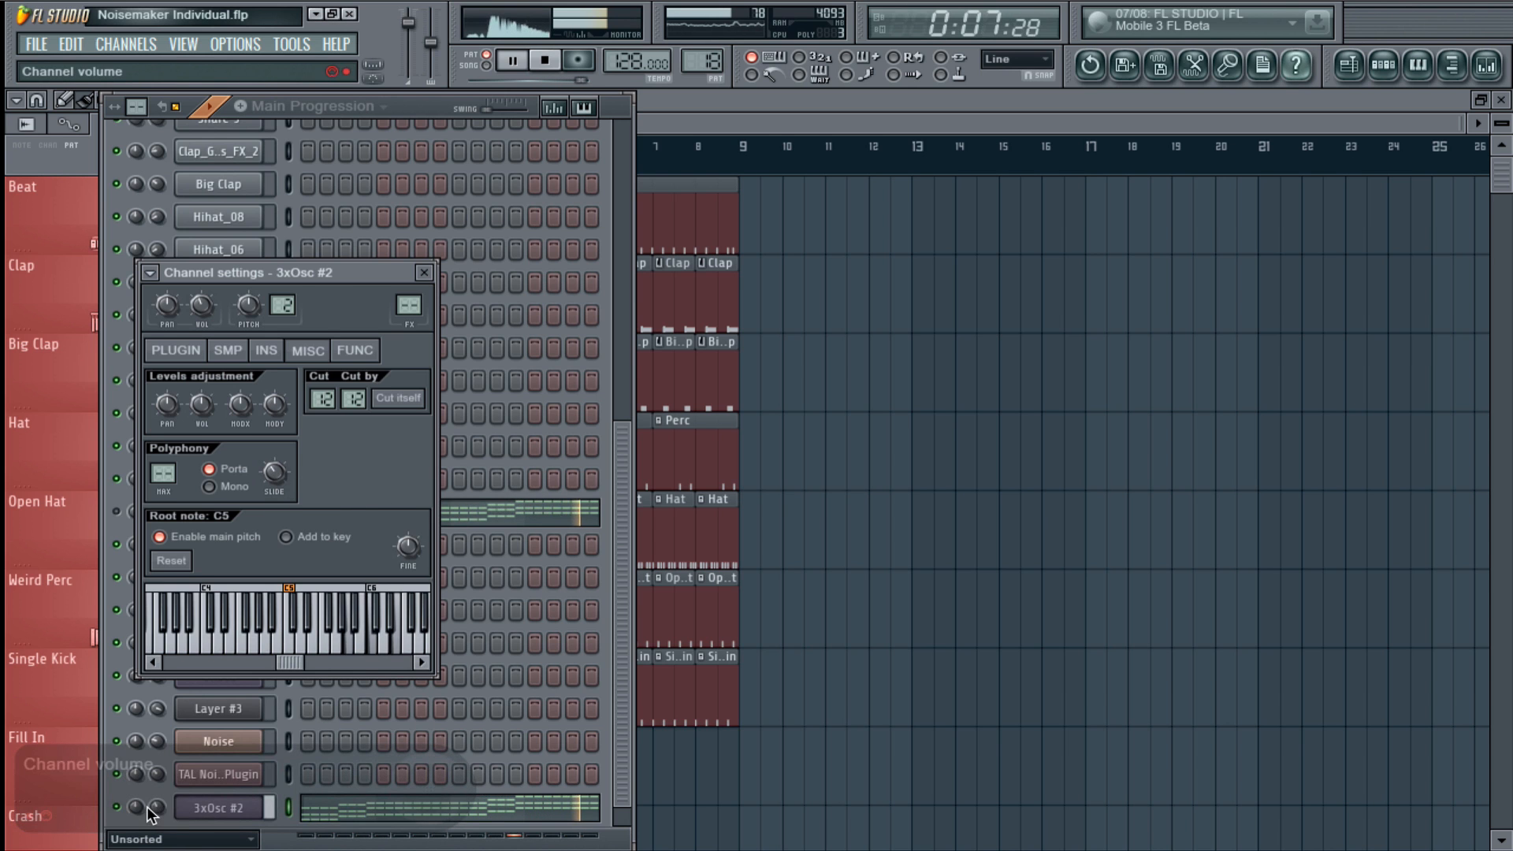
pyautogui.moveTo(151, 812); pyautogui.dragTo(148, 808)
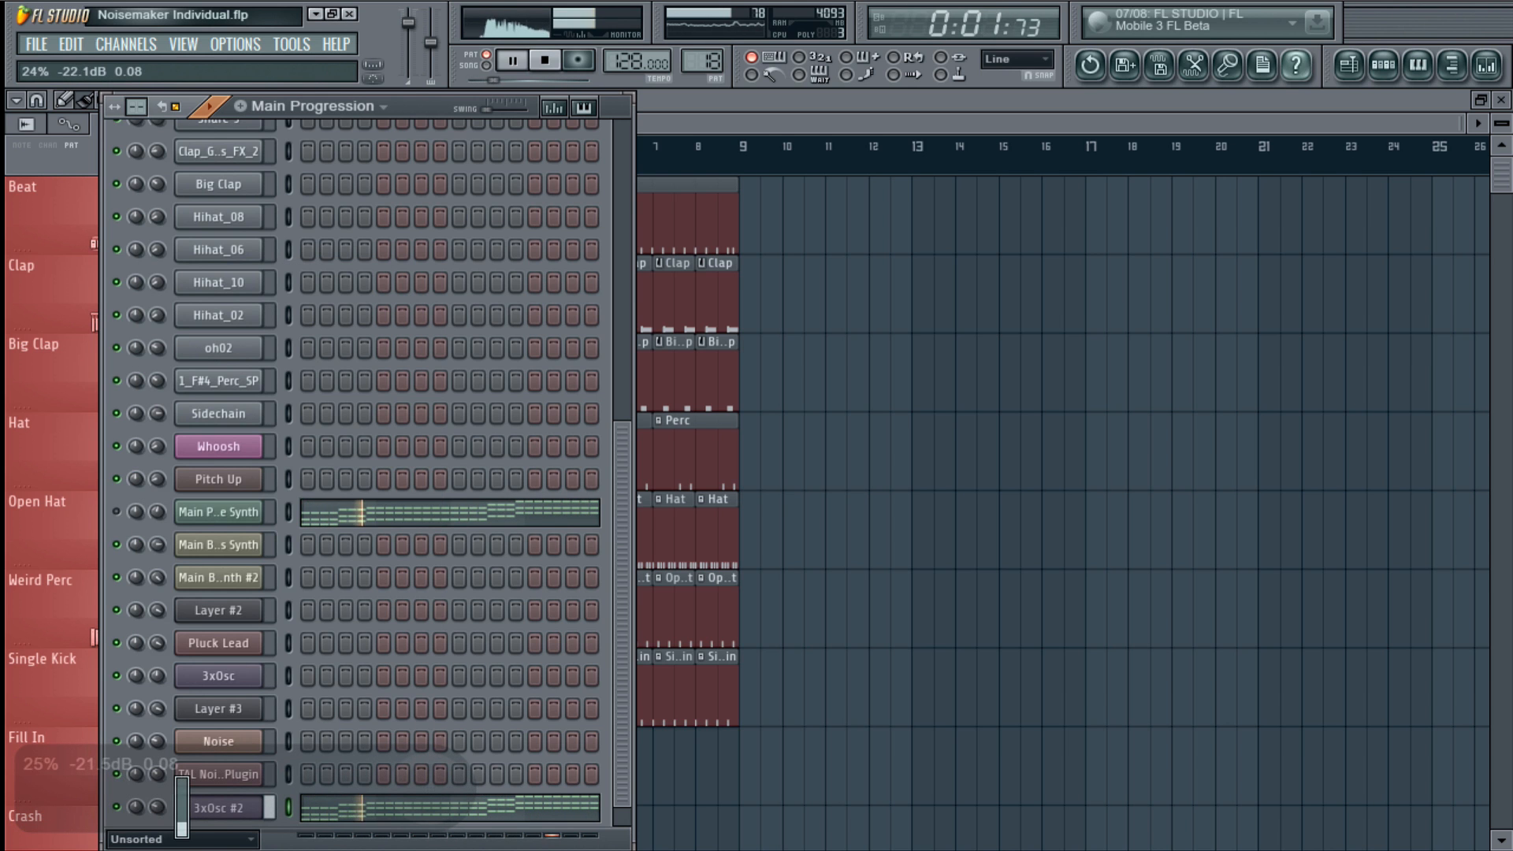
# - Set the 3xOsc #2 portamento time to 1/2 step, compare it with portamento mode turned off, and stop playback
pyautogui.click(220, 808)
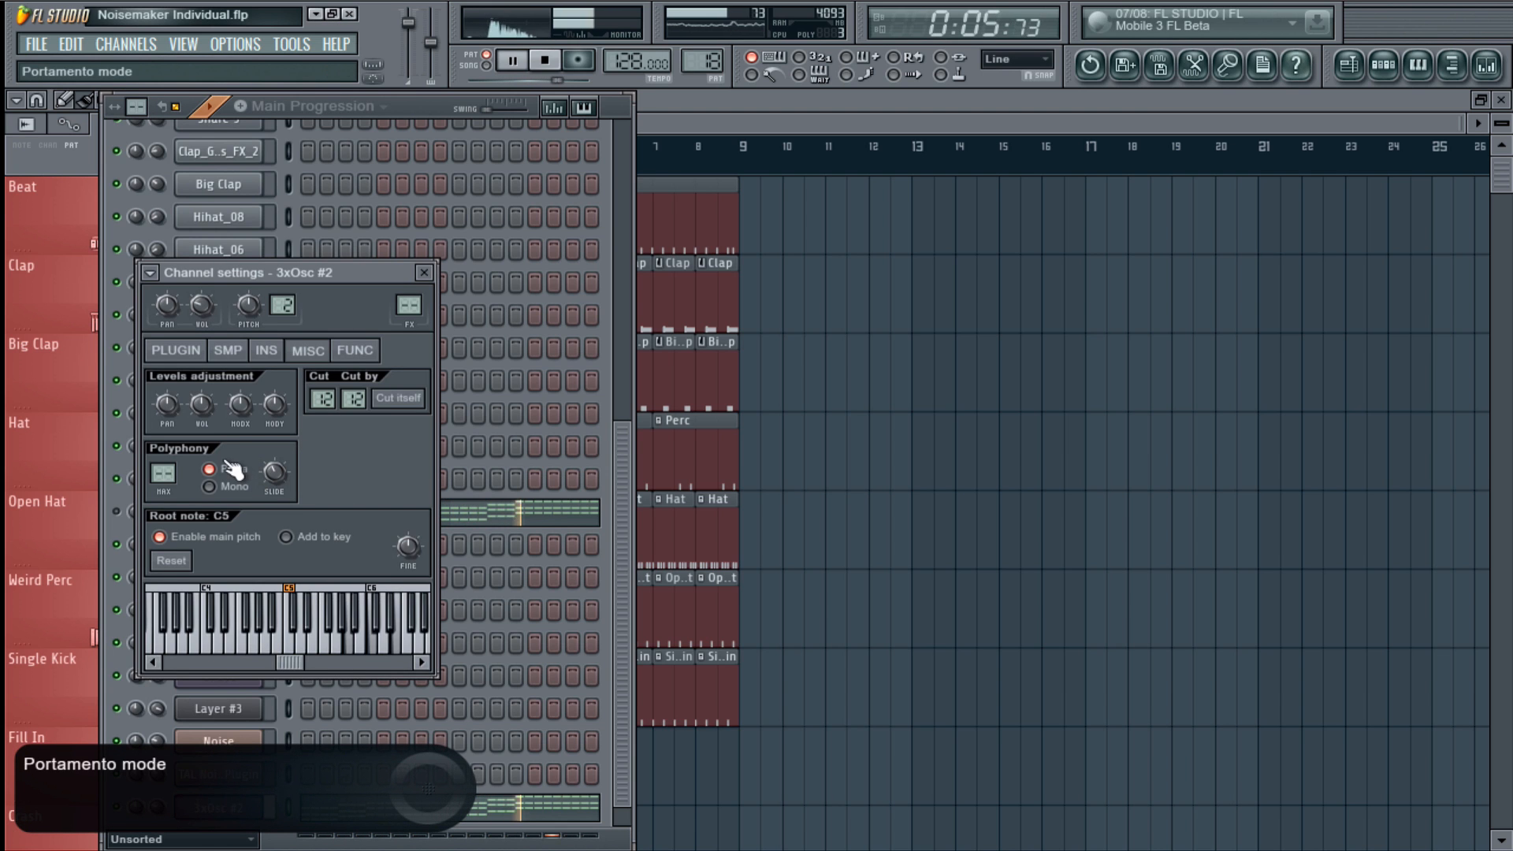
pyautogui.rightClick(269, 473)
pyautogui.moveTo(331, 501)
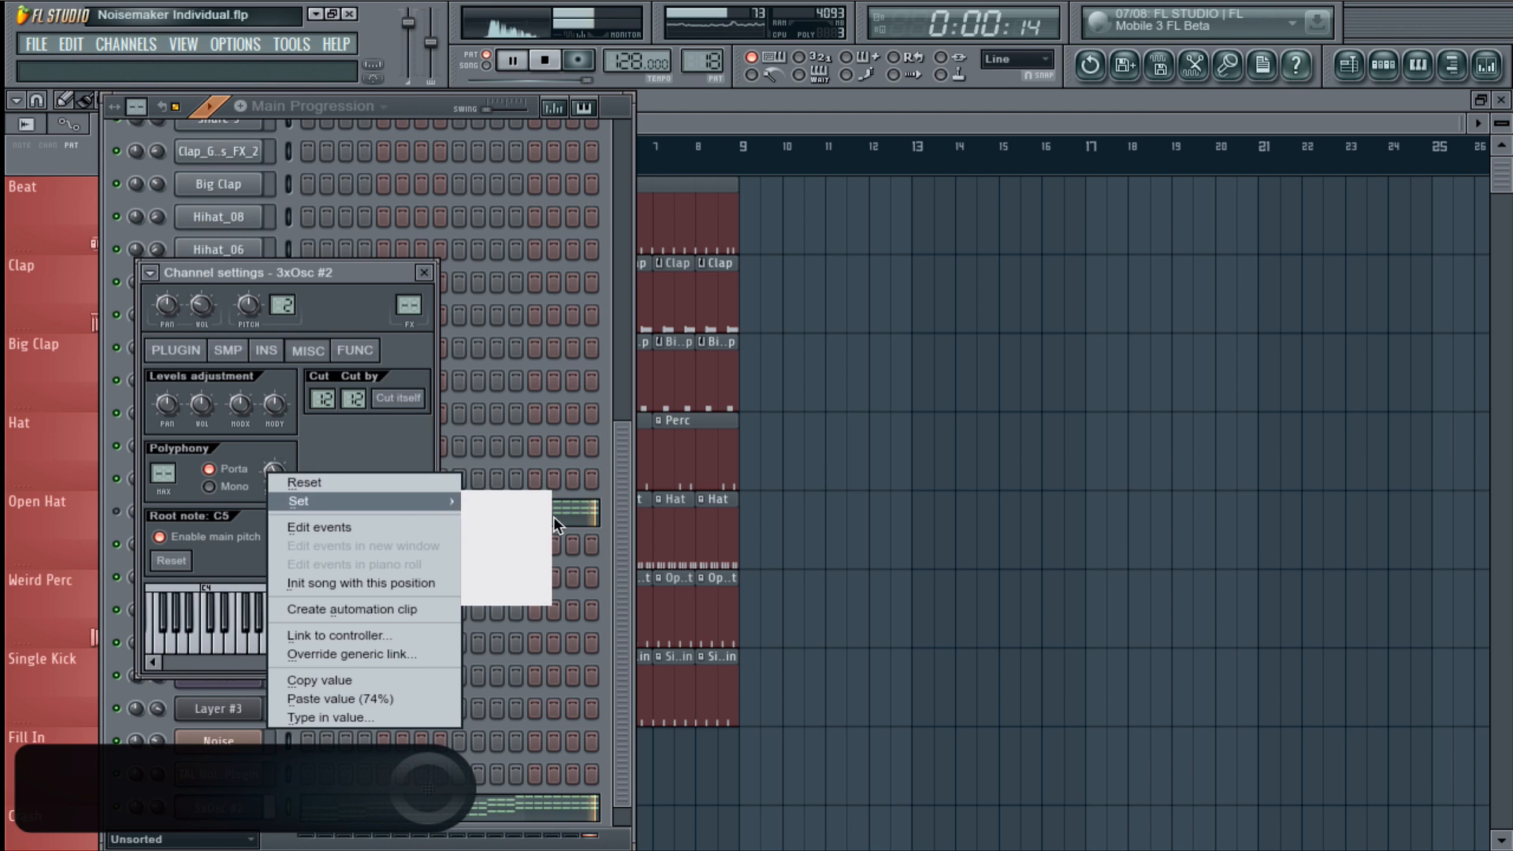
pyautogui.click(525, 520)
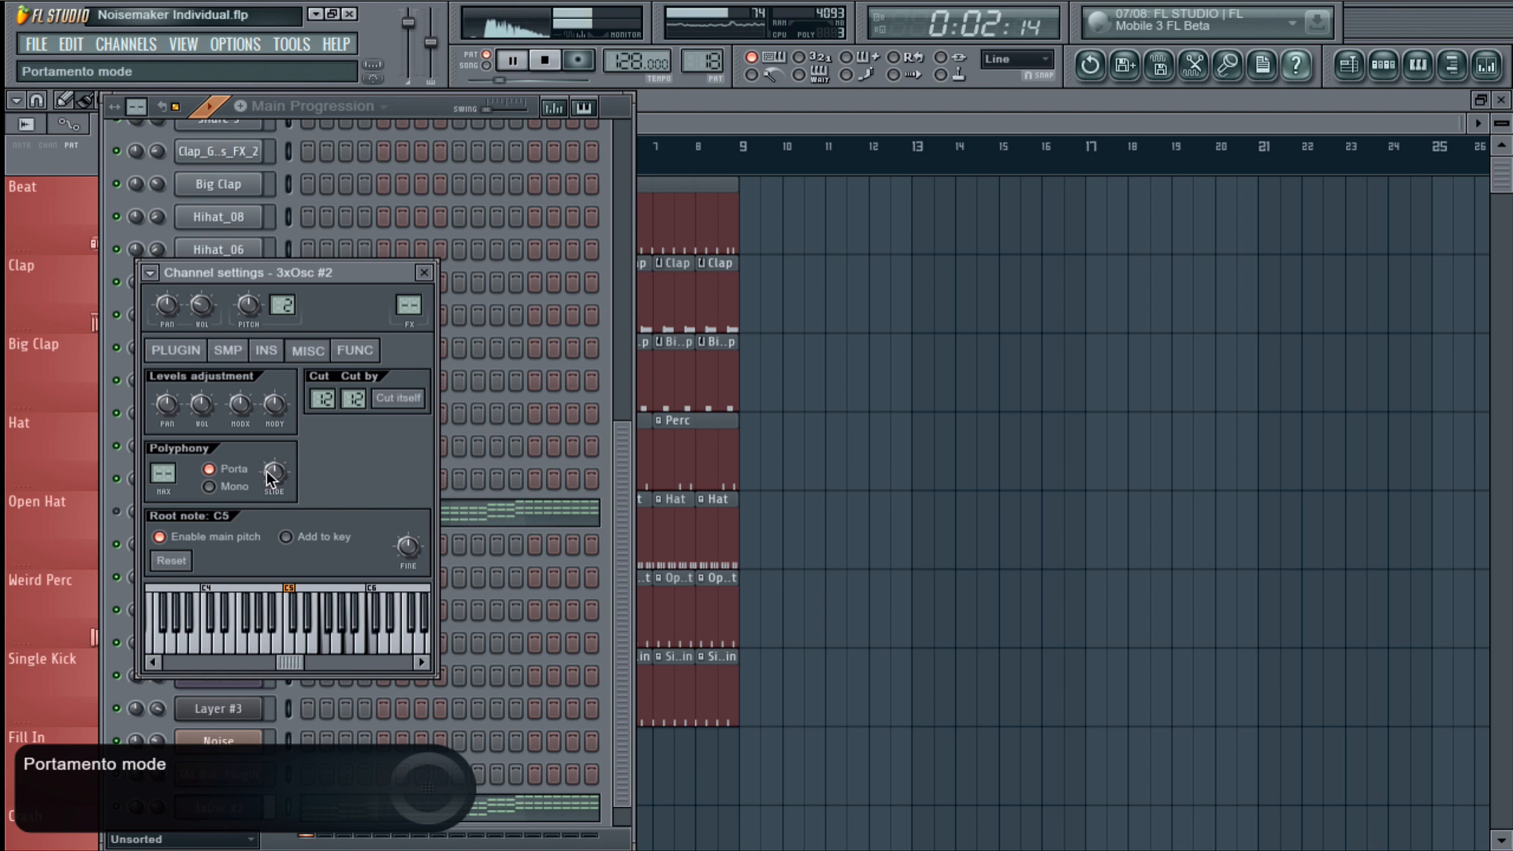
pyautogui.click(235, 470)
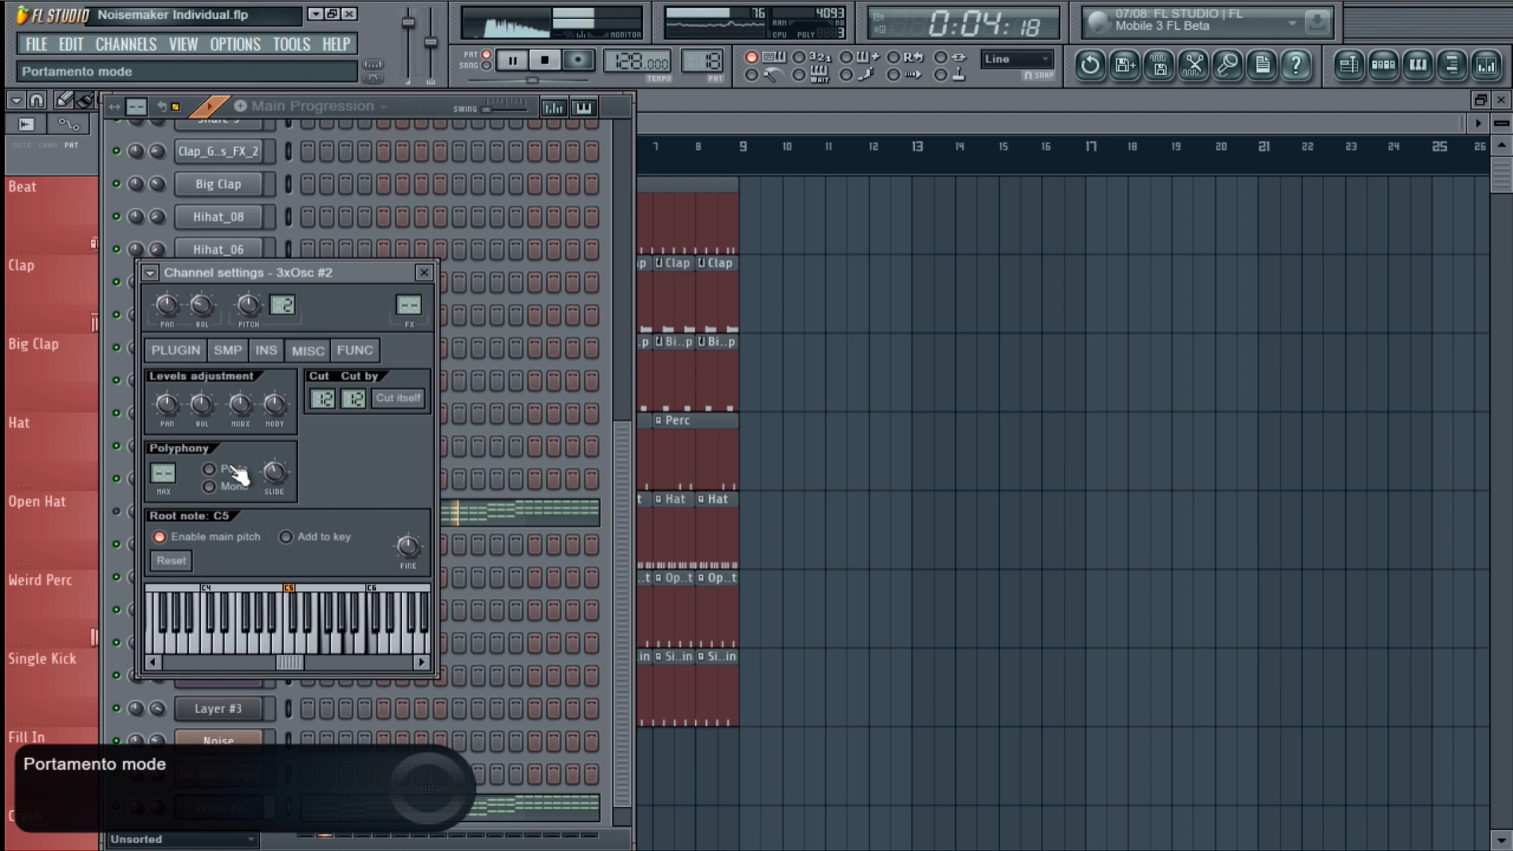
pyautogui.press('space')
pyautogui.rightClick(537, 646)
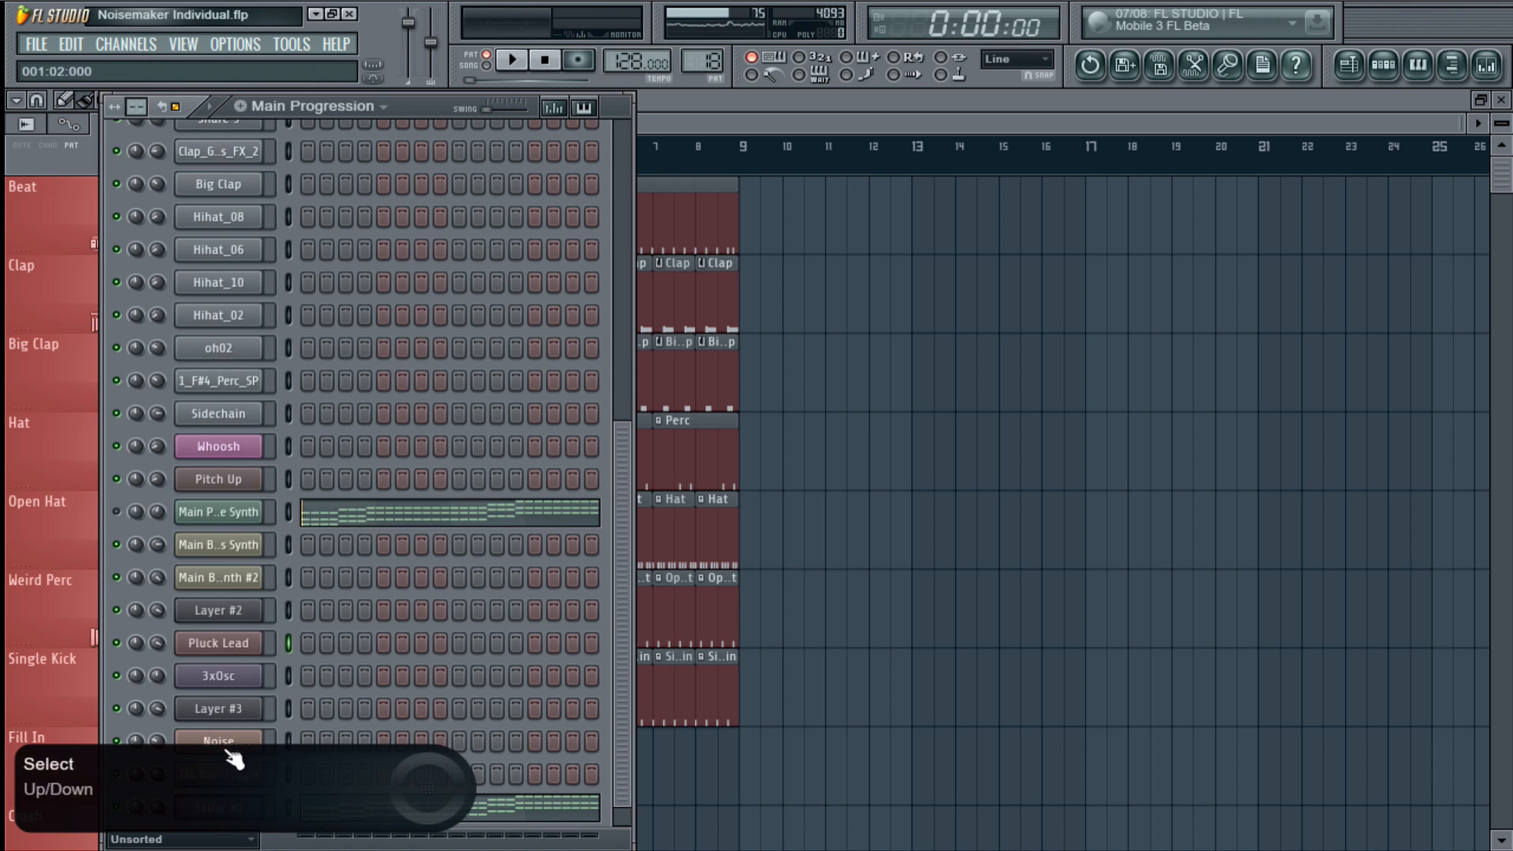
# - Unmute the Main Prog House Synth channel and delete the 3xOsc #2 channel
pyautogui.click(117, 805)
pyautogui.click(116, 511)
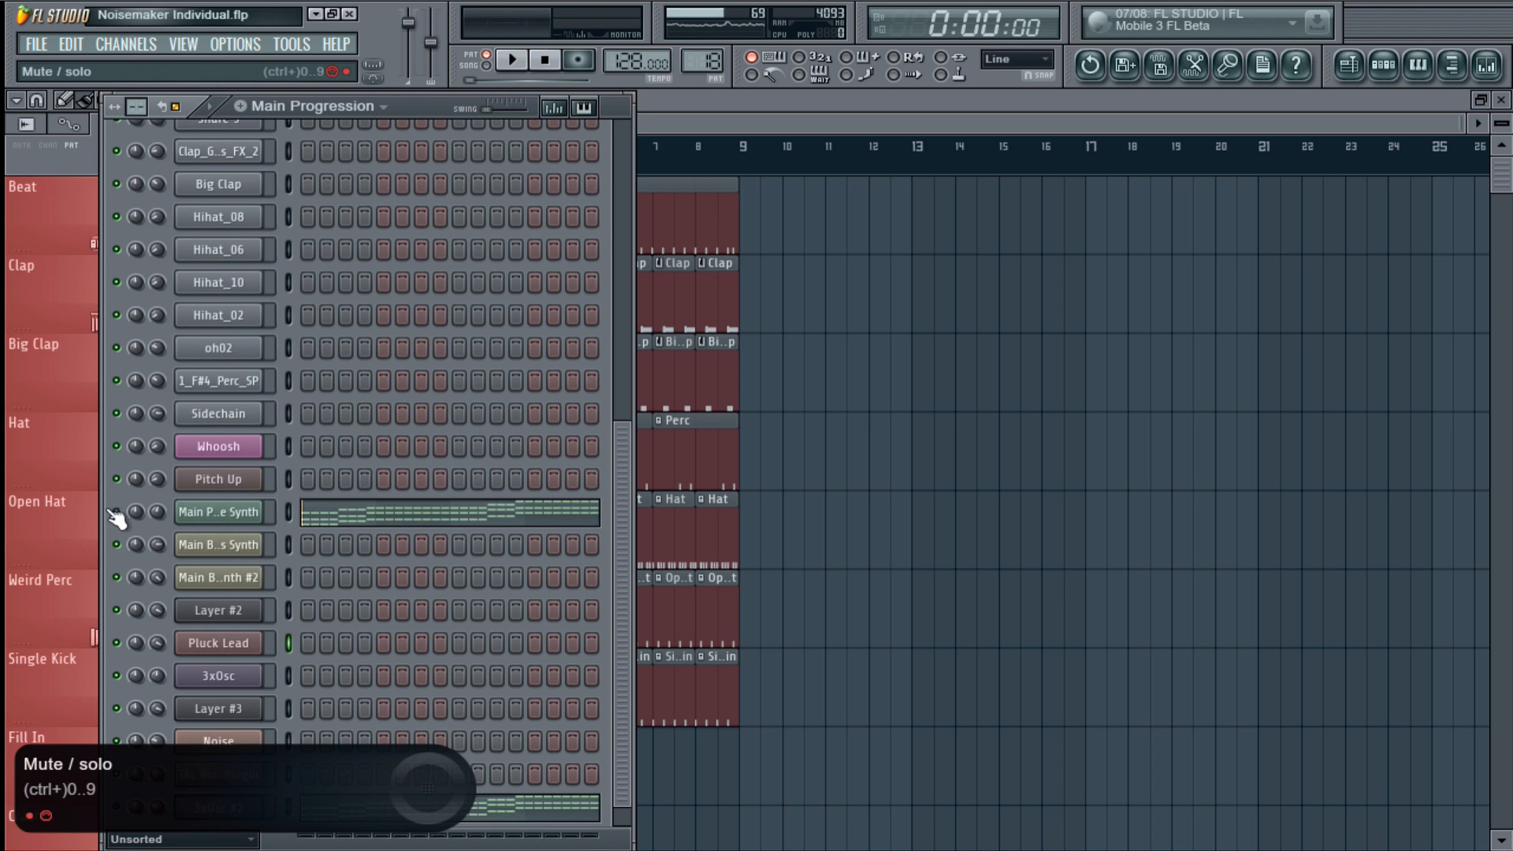
pyautogui.rightClick(247, 819)
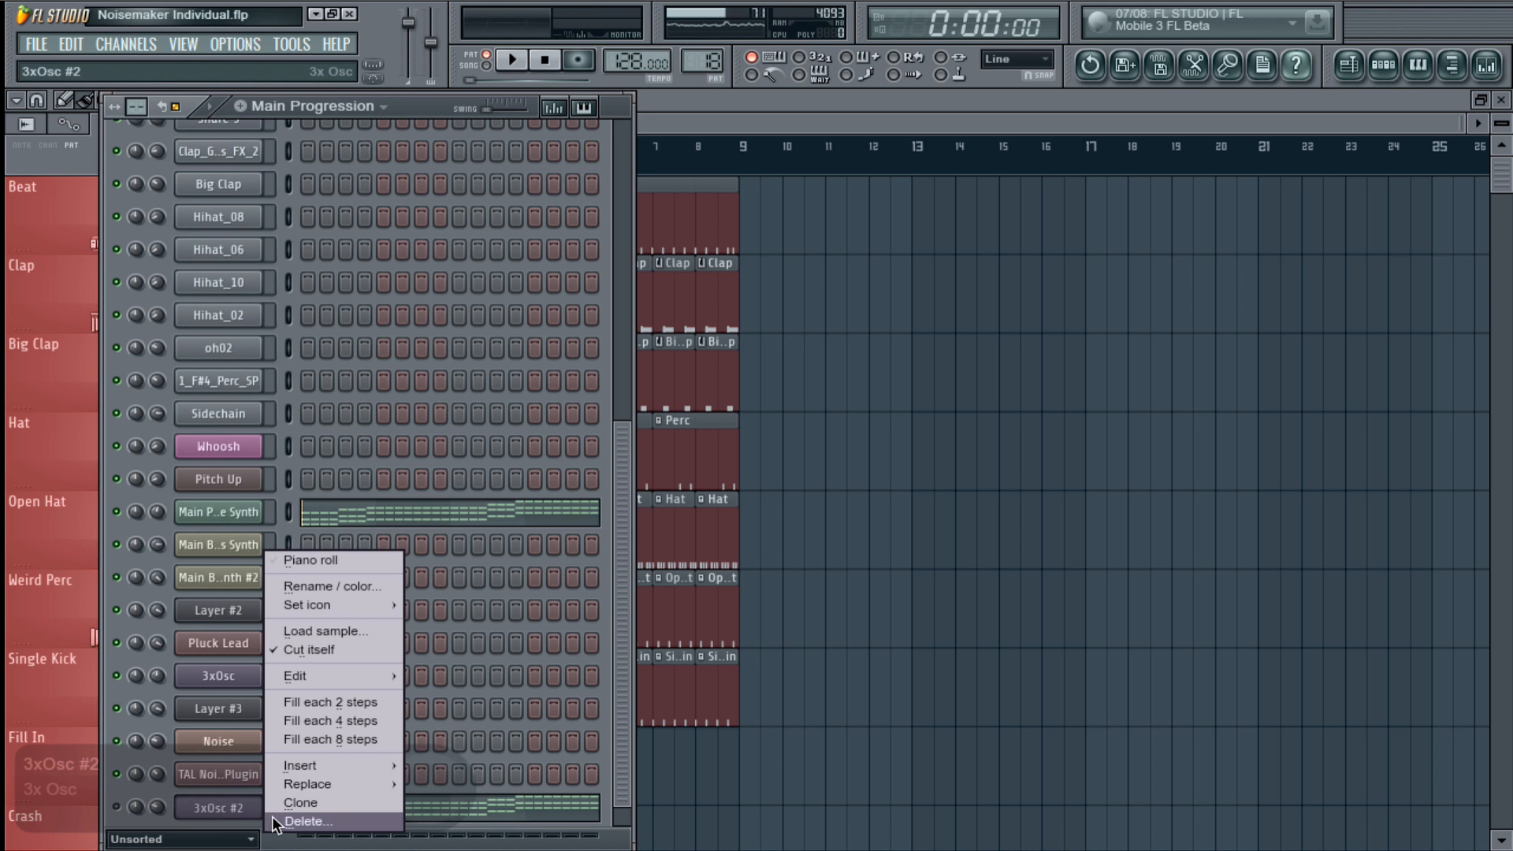
pyautogui.click(303, 821)
pyautogui.click(866, 498)
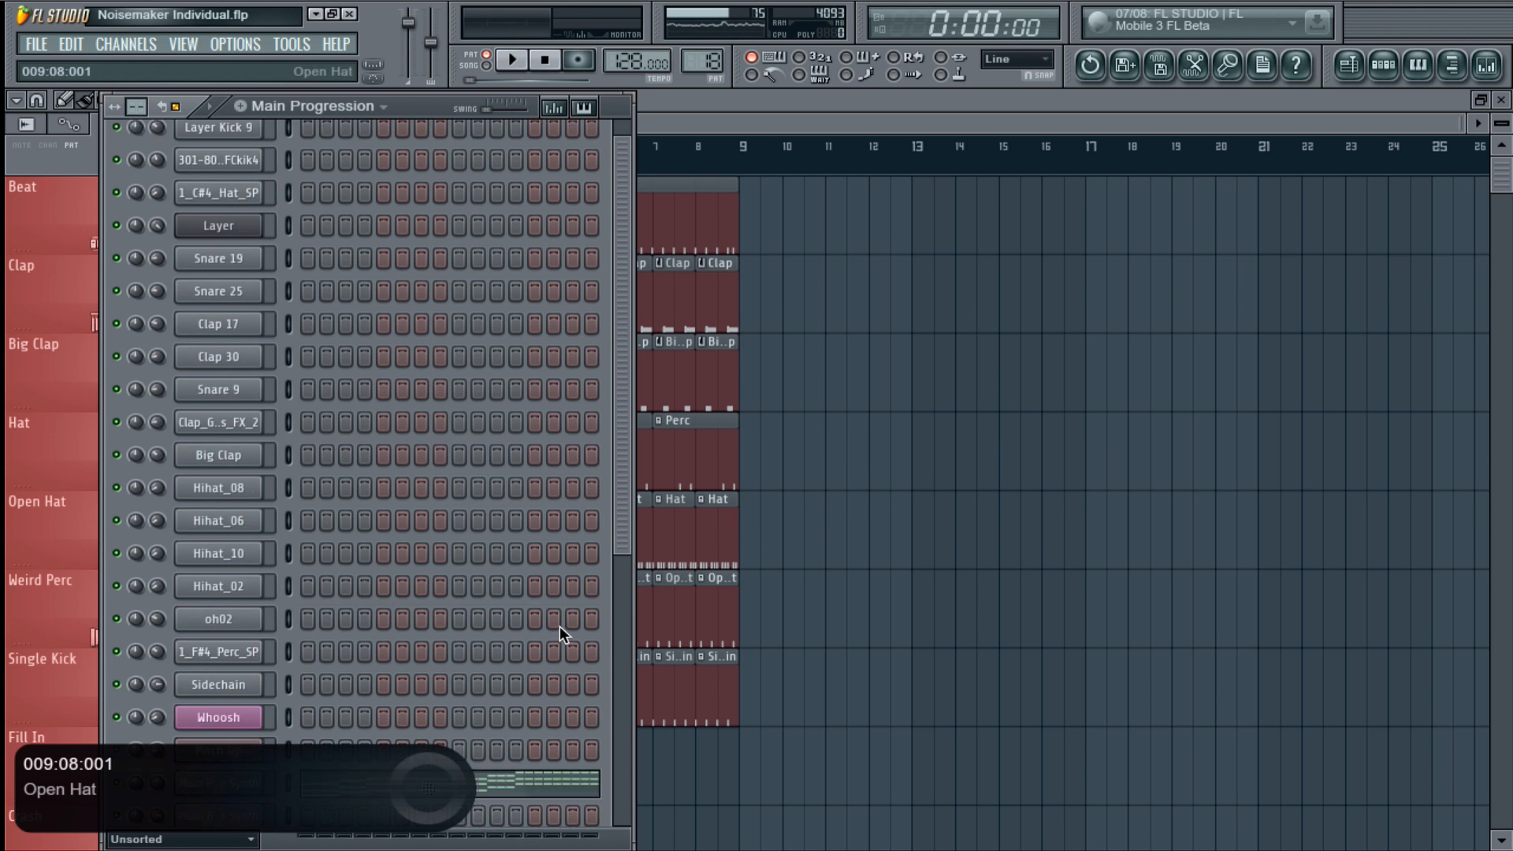
# - Set the portamento mode of the Main Prog House Synth to Off
pyautogui.scroll(3, 558, 627)
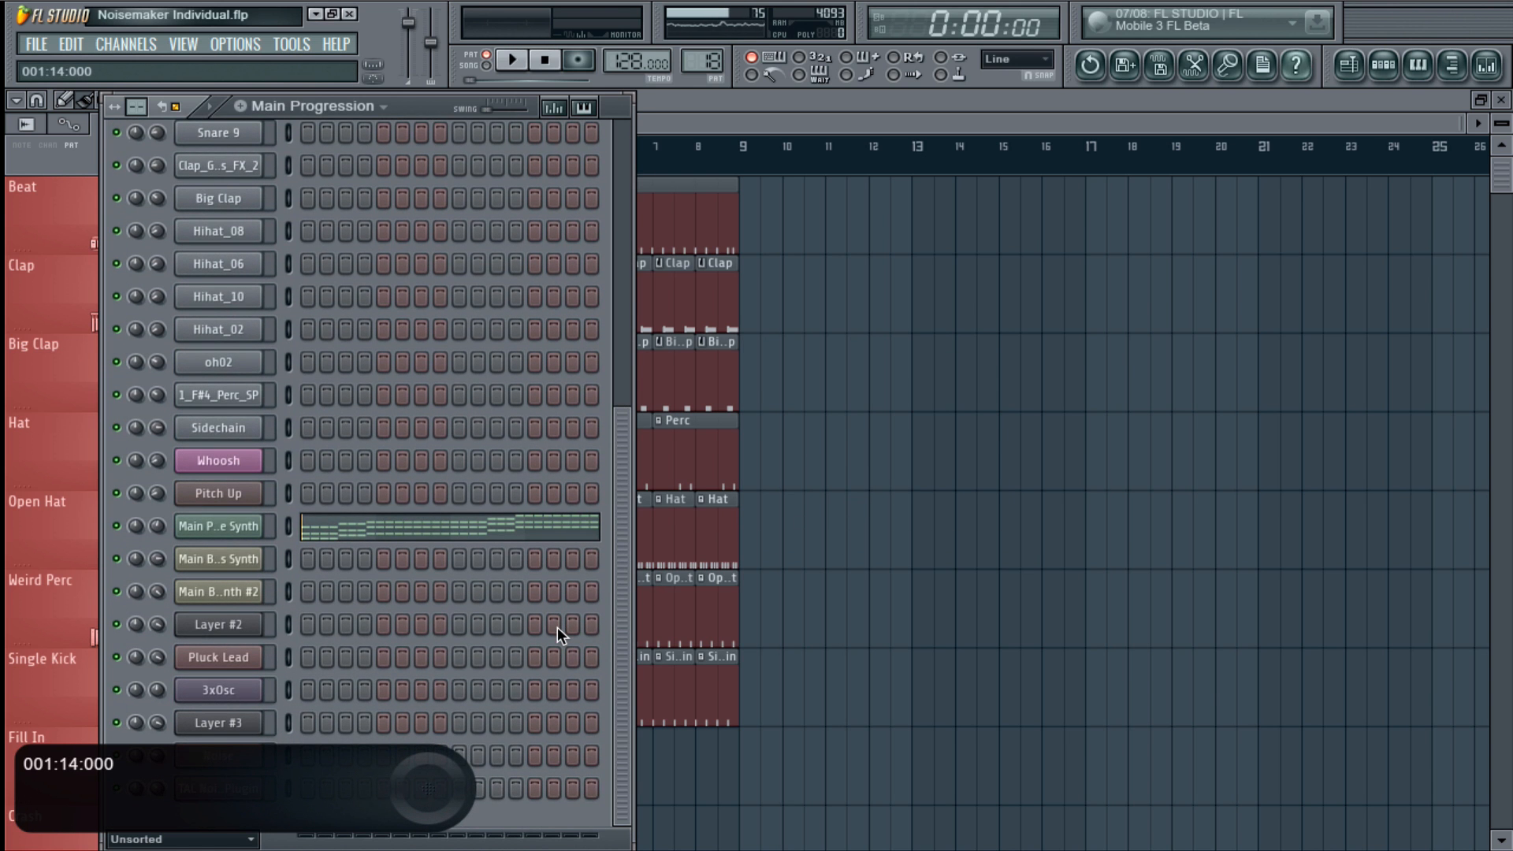
pyautogui.click(218, 526)
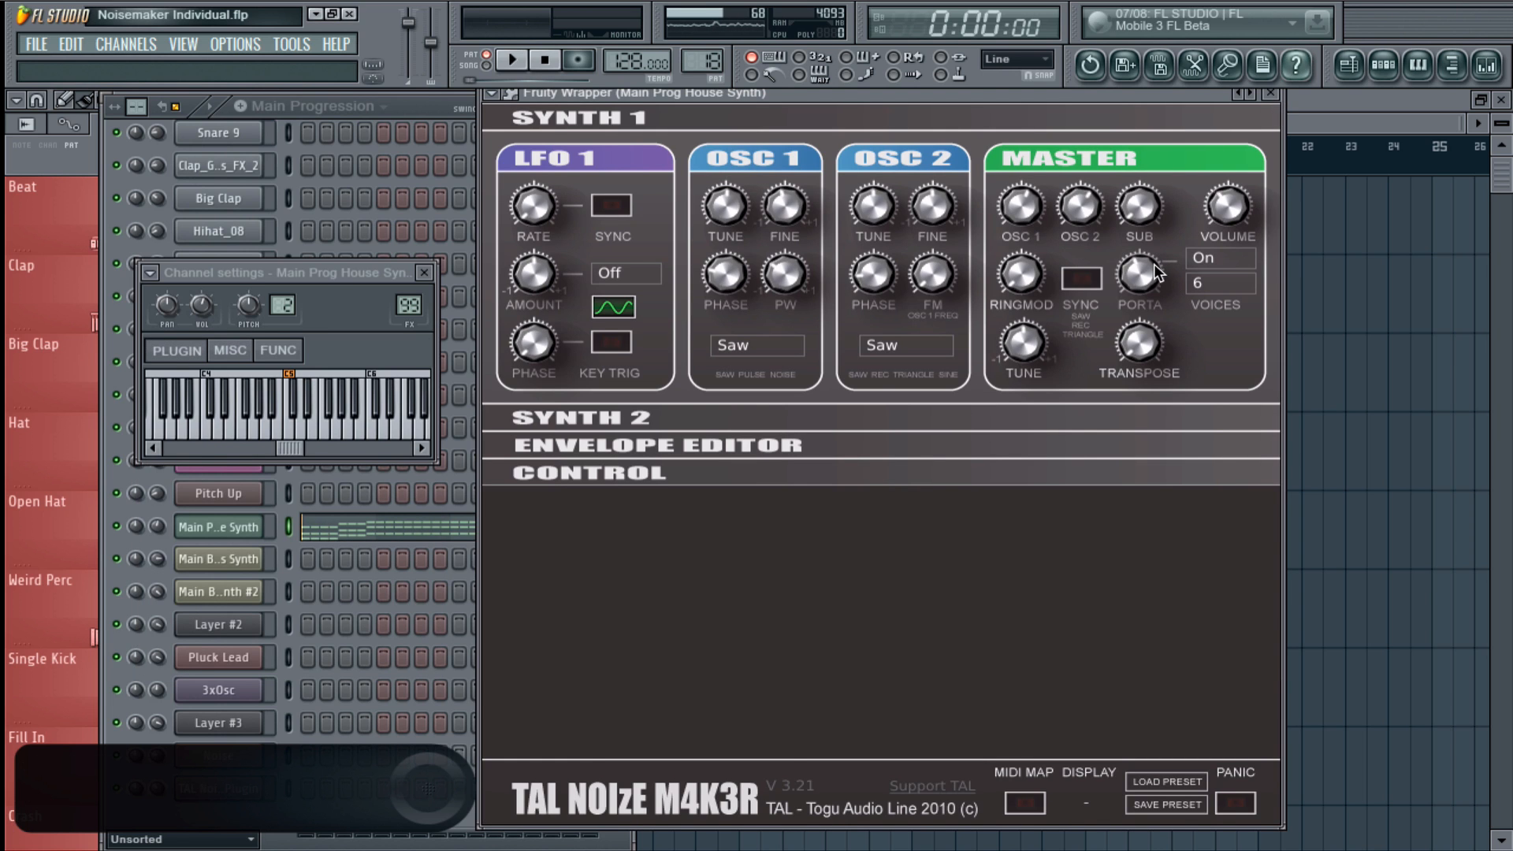
pyautogui.click(1225, 260)
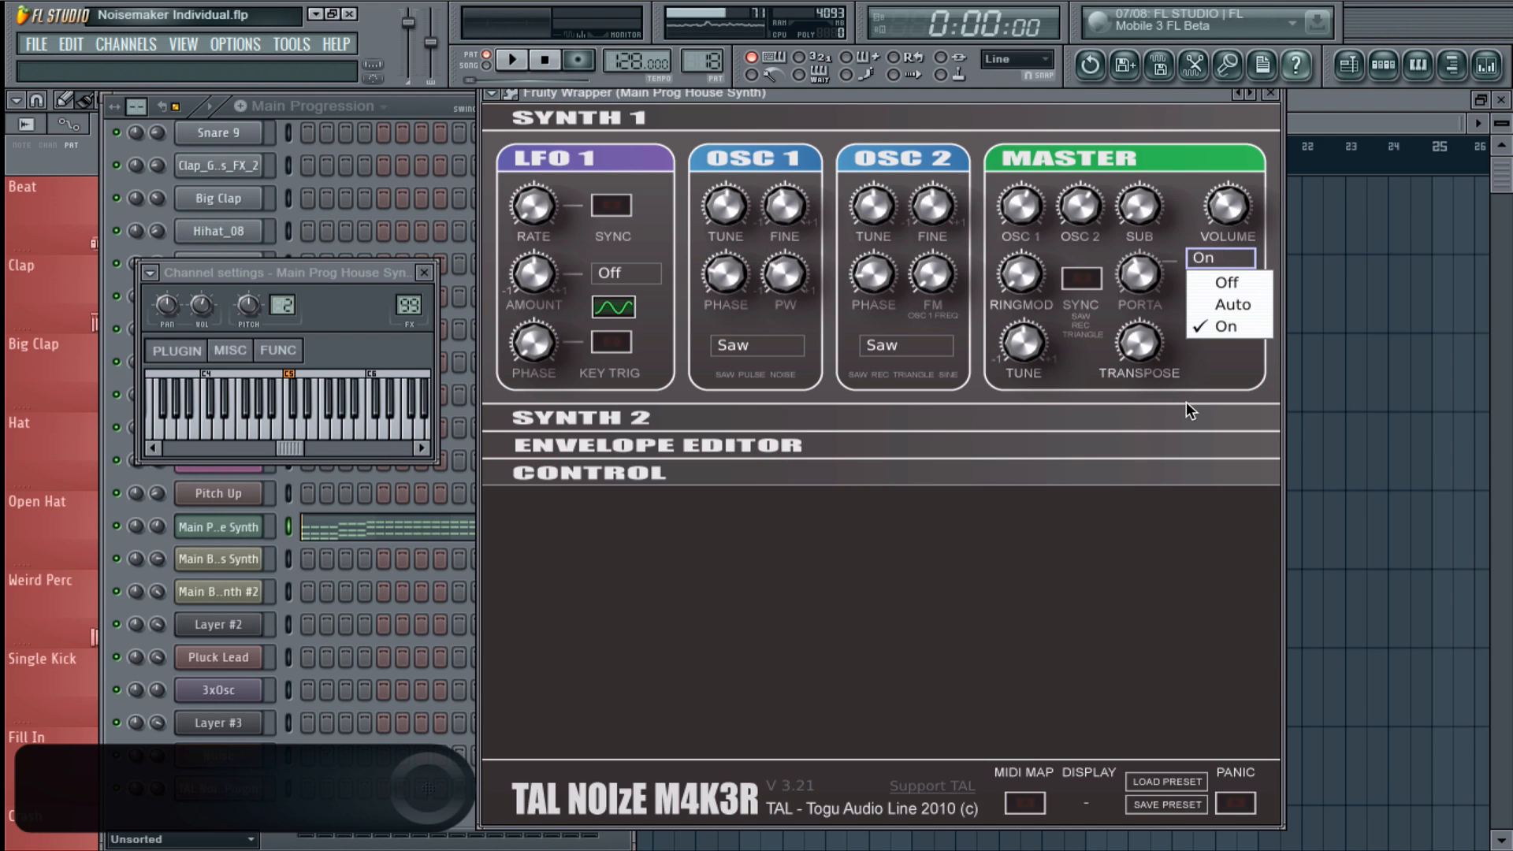
pyautogui.click(1235, 286)
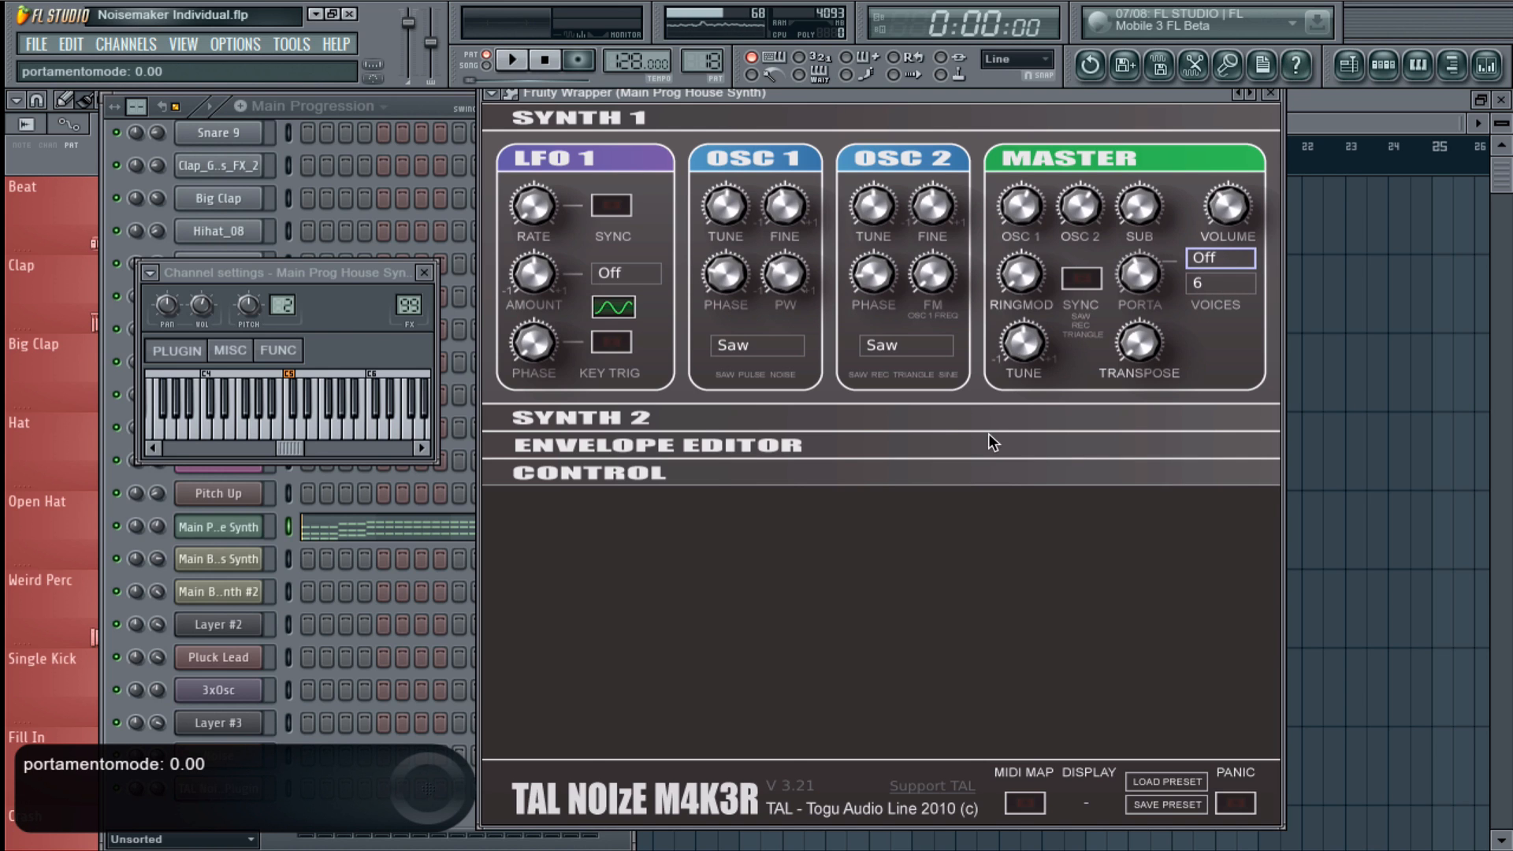
# - Review the Synth 2 and Control sections of the Main Prog House Synth and collapse all of its sections
pyautogui.click(927, 418)
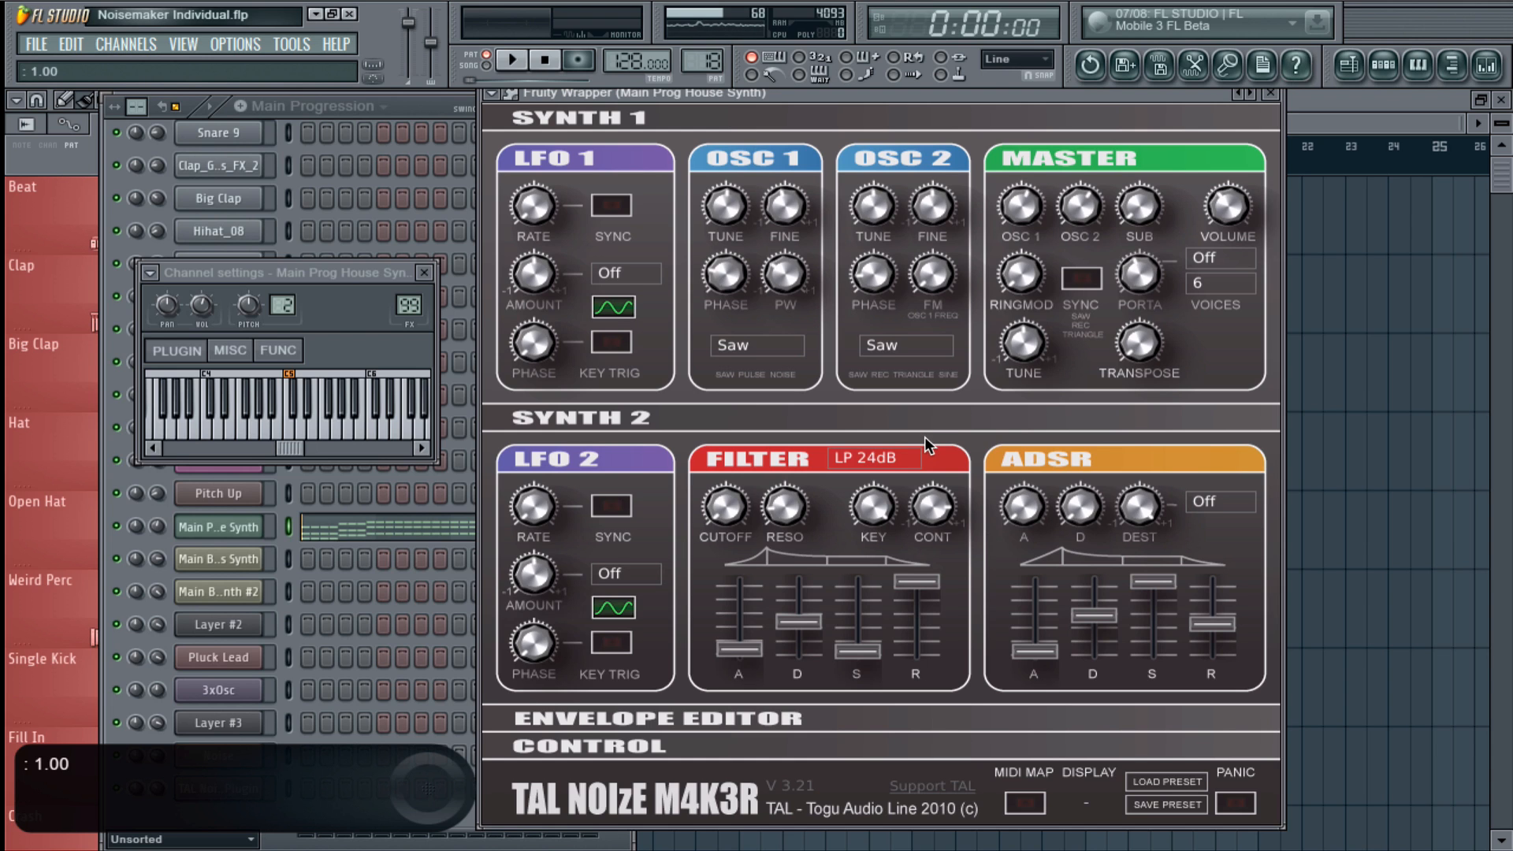
pyautogui.click(922, 418)
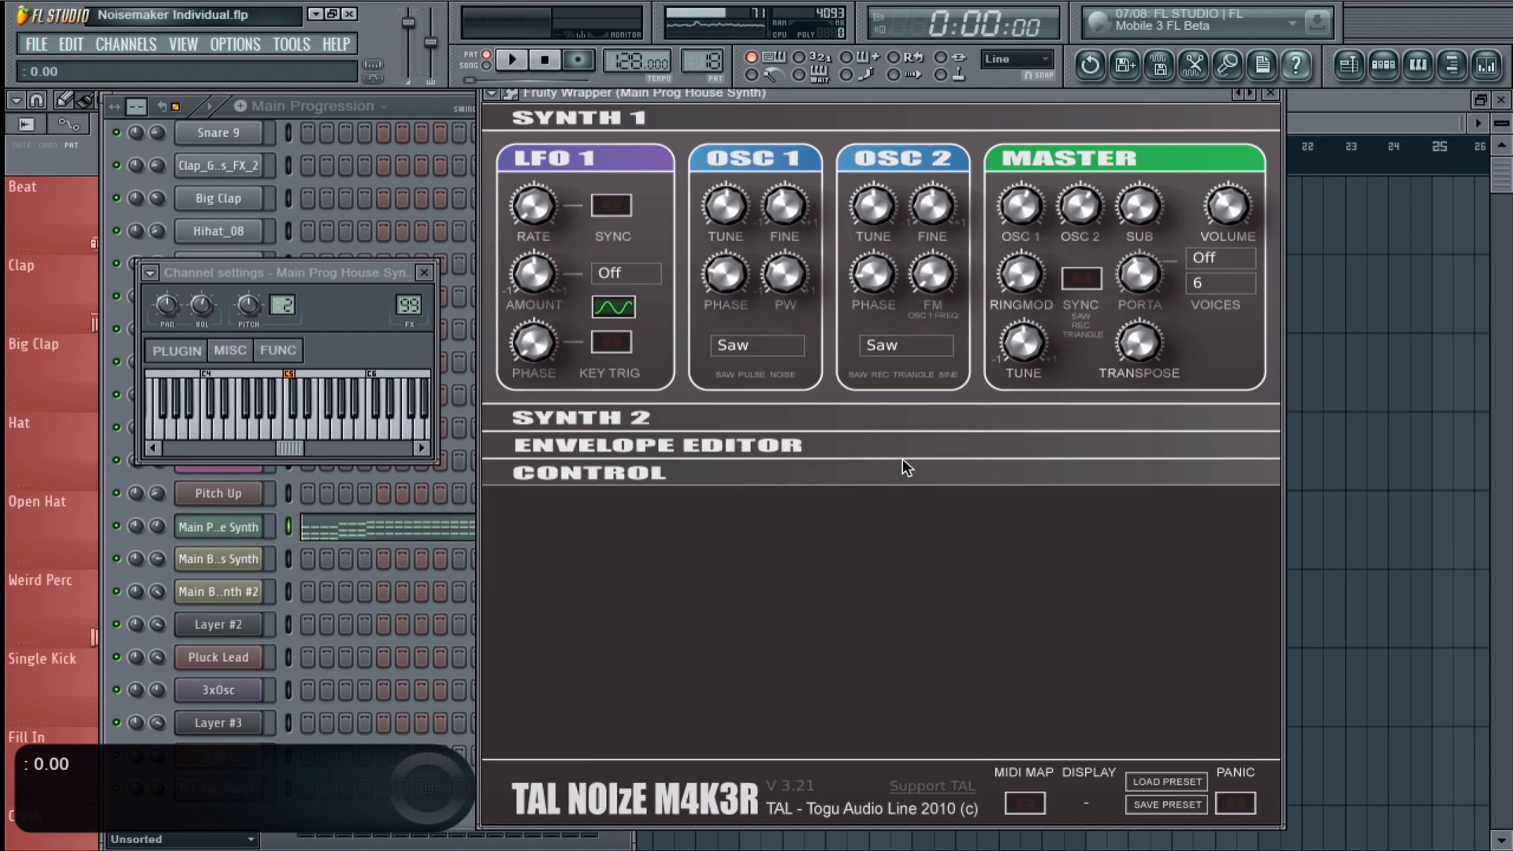
pyautogui.click(900, 471)
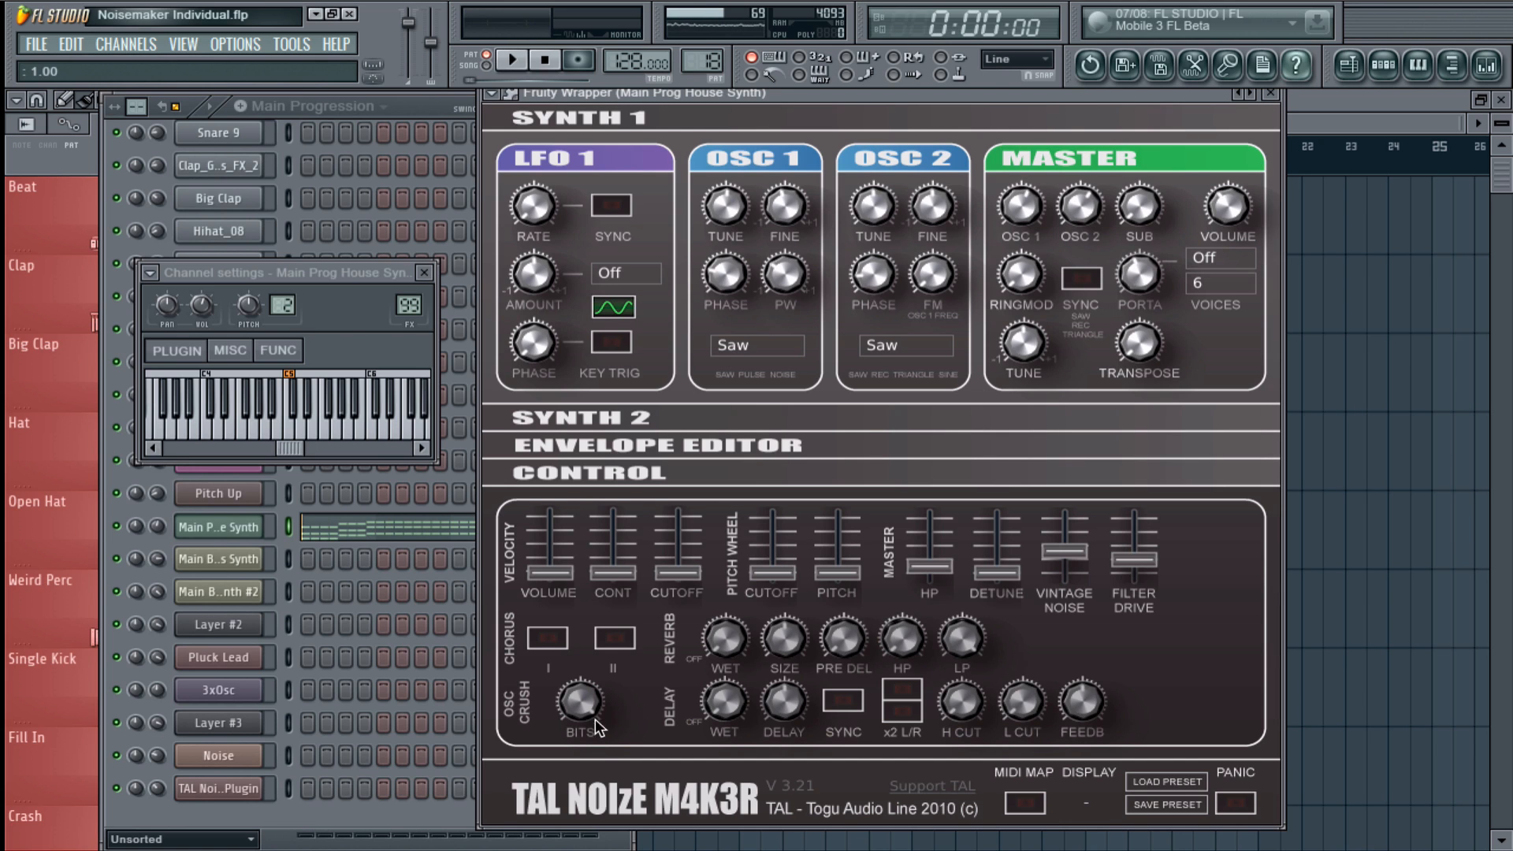
pyautogui.click(1051, 116)
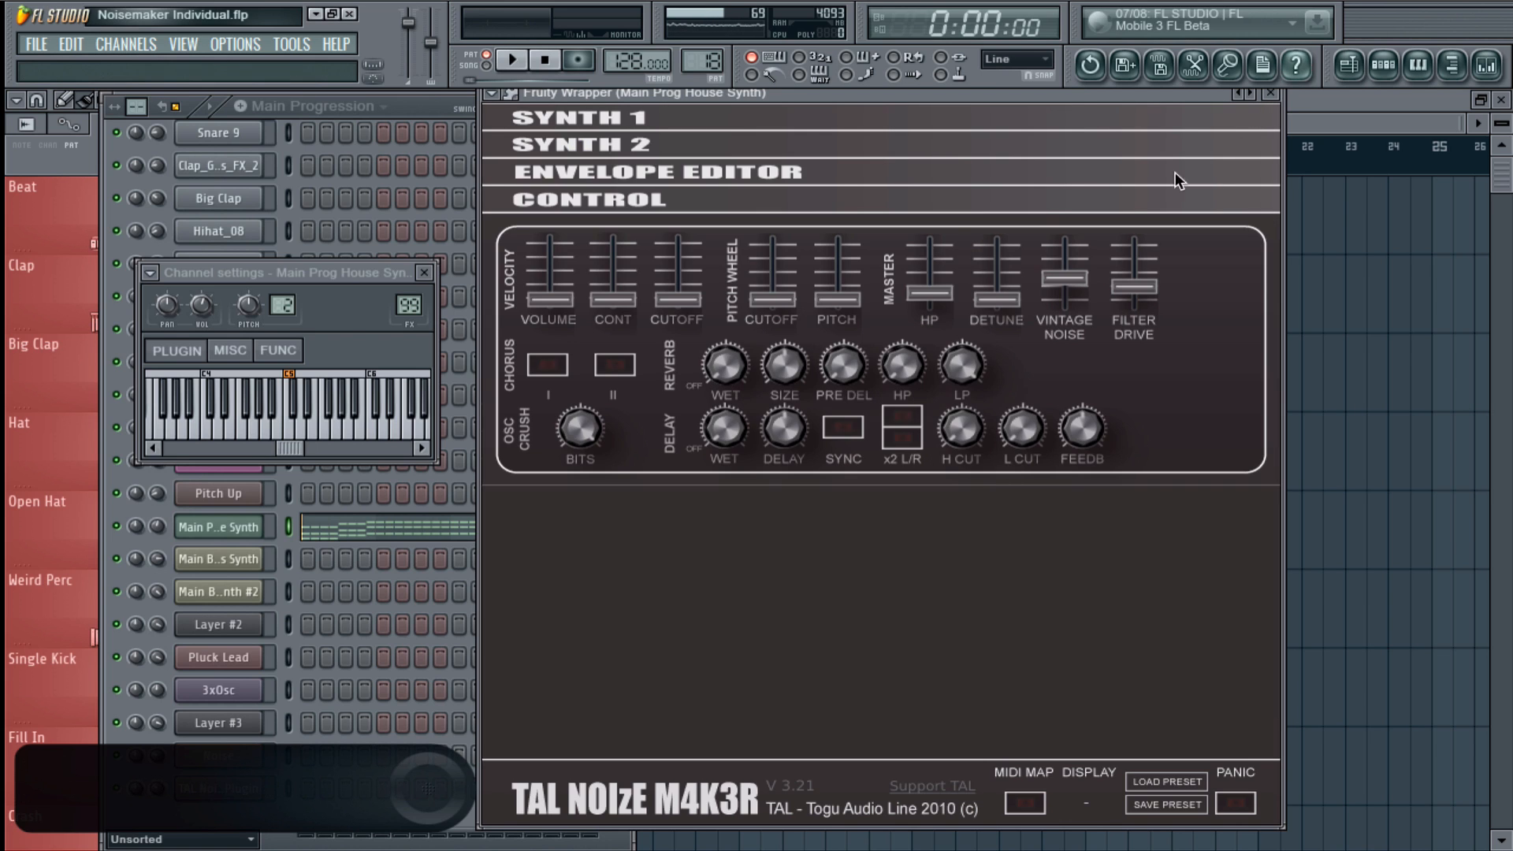
pyautogui.click(1040, 199)
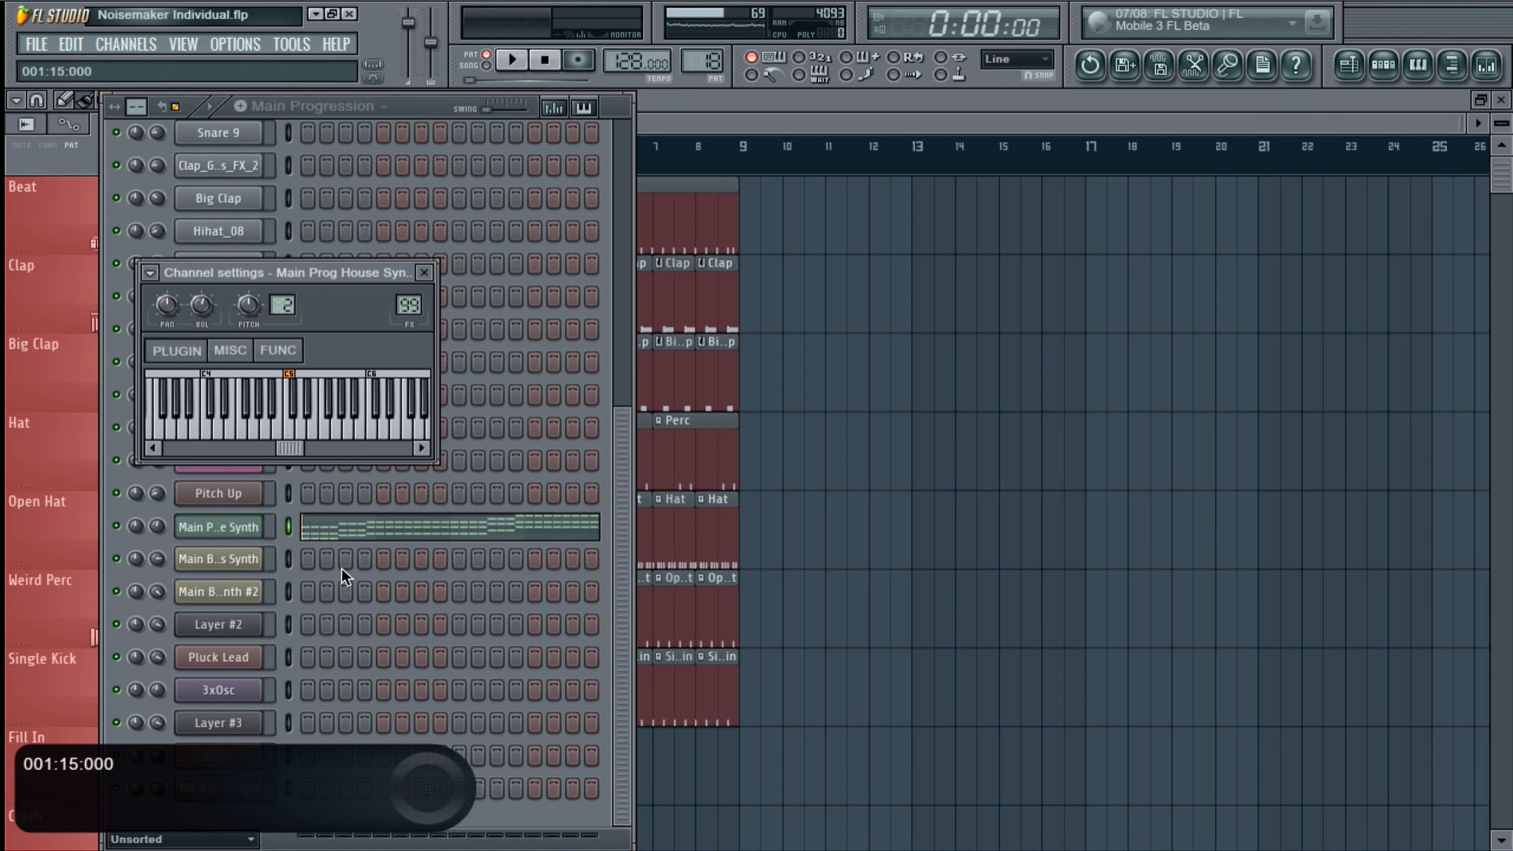
# - Close the Main Prog House Synth plugin and add another TAL-NoiseMaker channel
pyautogui.click(217, 519)
pyautogui.click(218, 519)
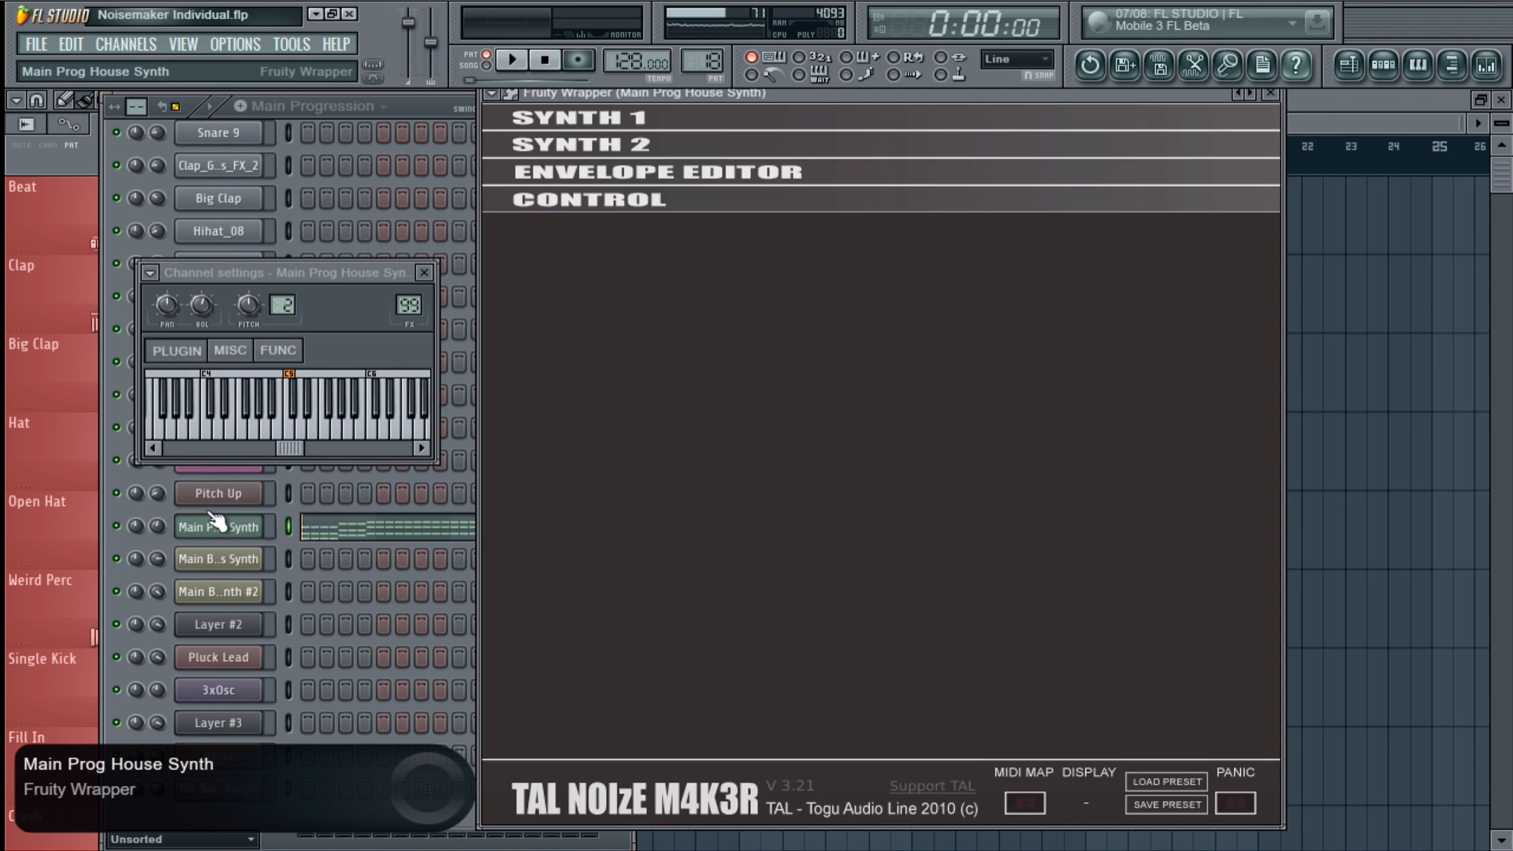
pyautogui.click(217, 519)
pyautogui.click(117, 46)
pyautogui.moveTo(136, 64)
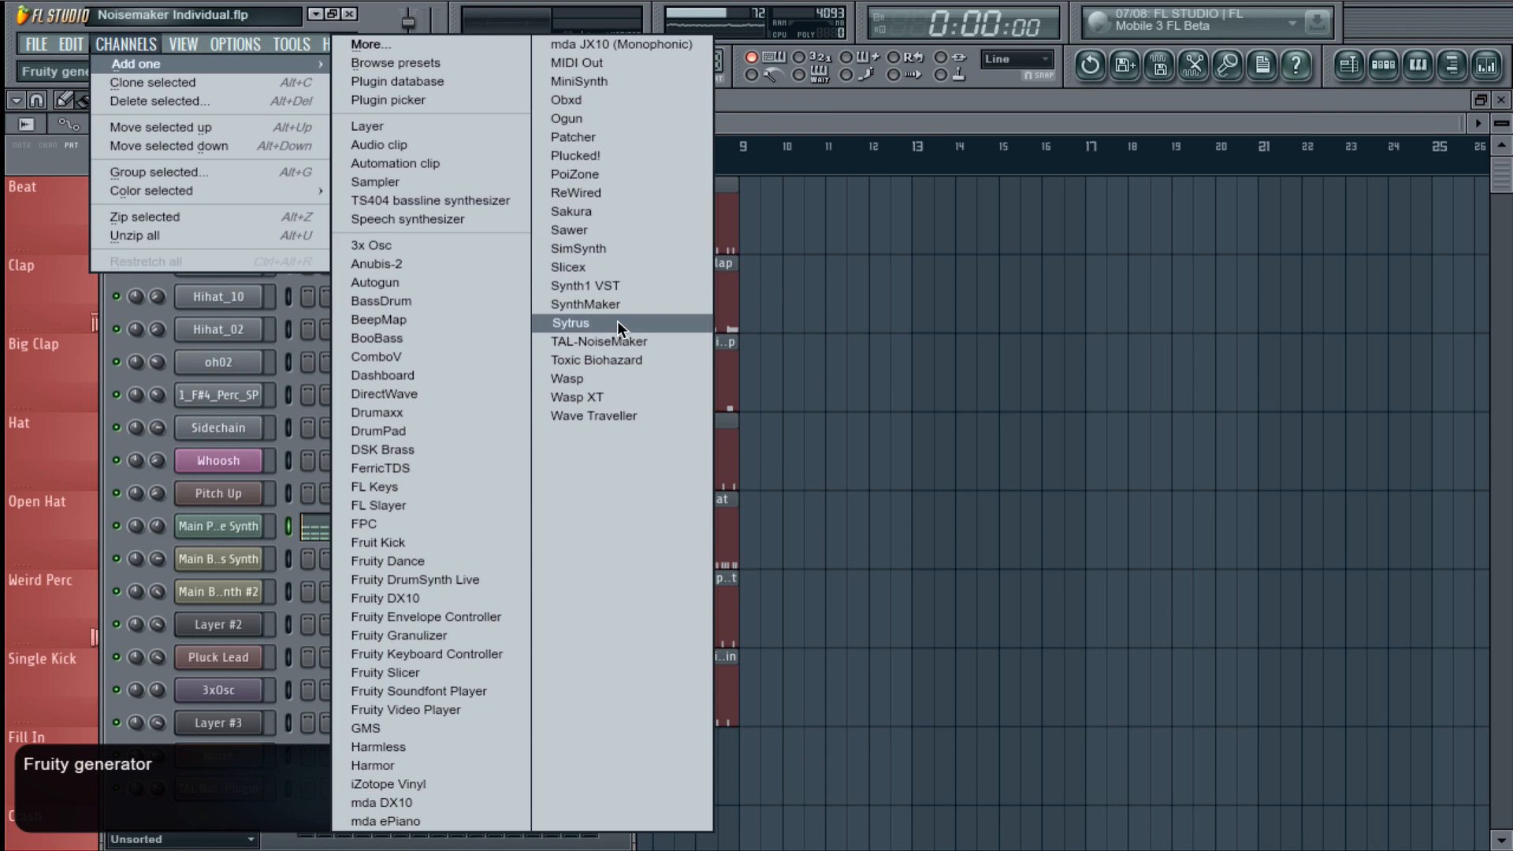
pyautogui.click(613, 341)
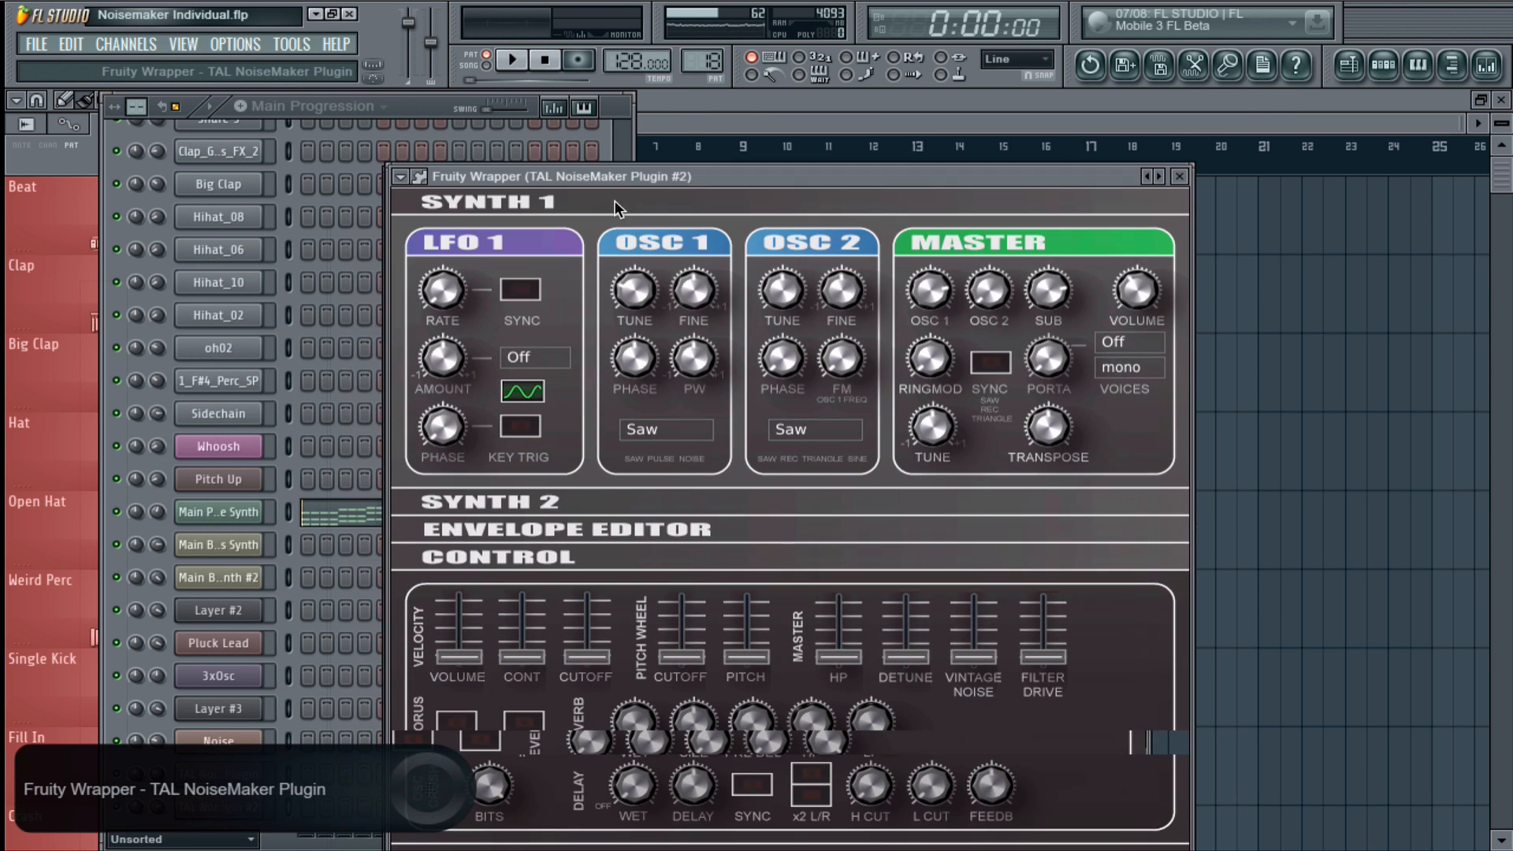
# - Look through the list of factory presets for the newly added TAL NoiseMaker plugin without loading one
pyautogui.click(400, 176)
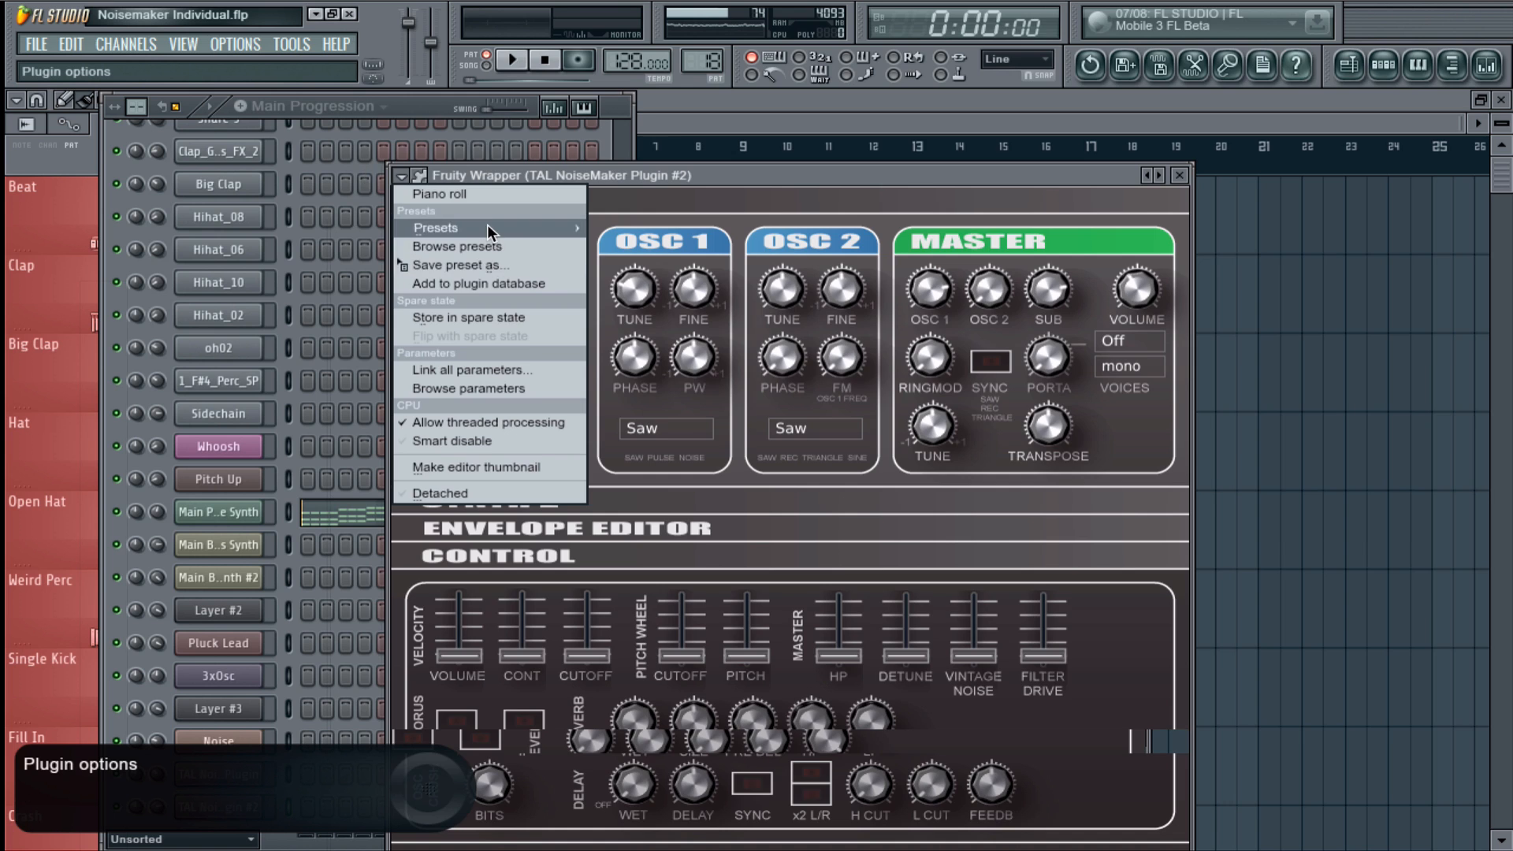
pyautogui.moveTo(487, 223)
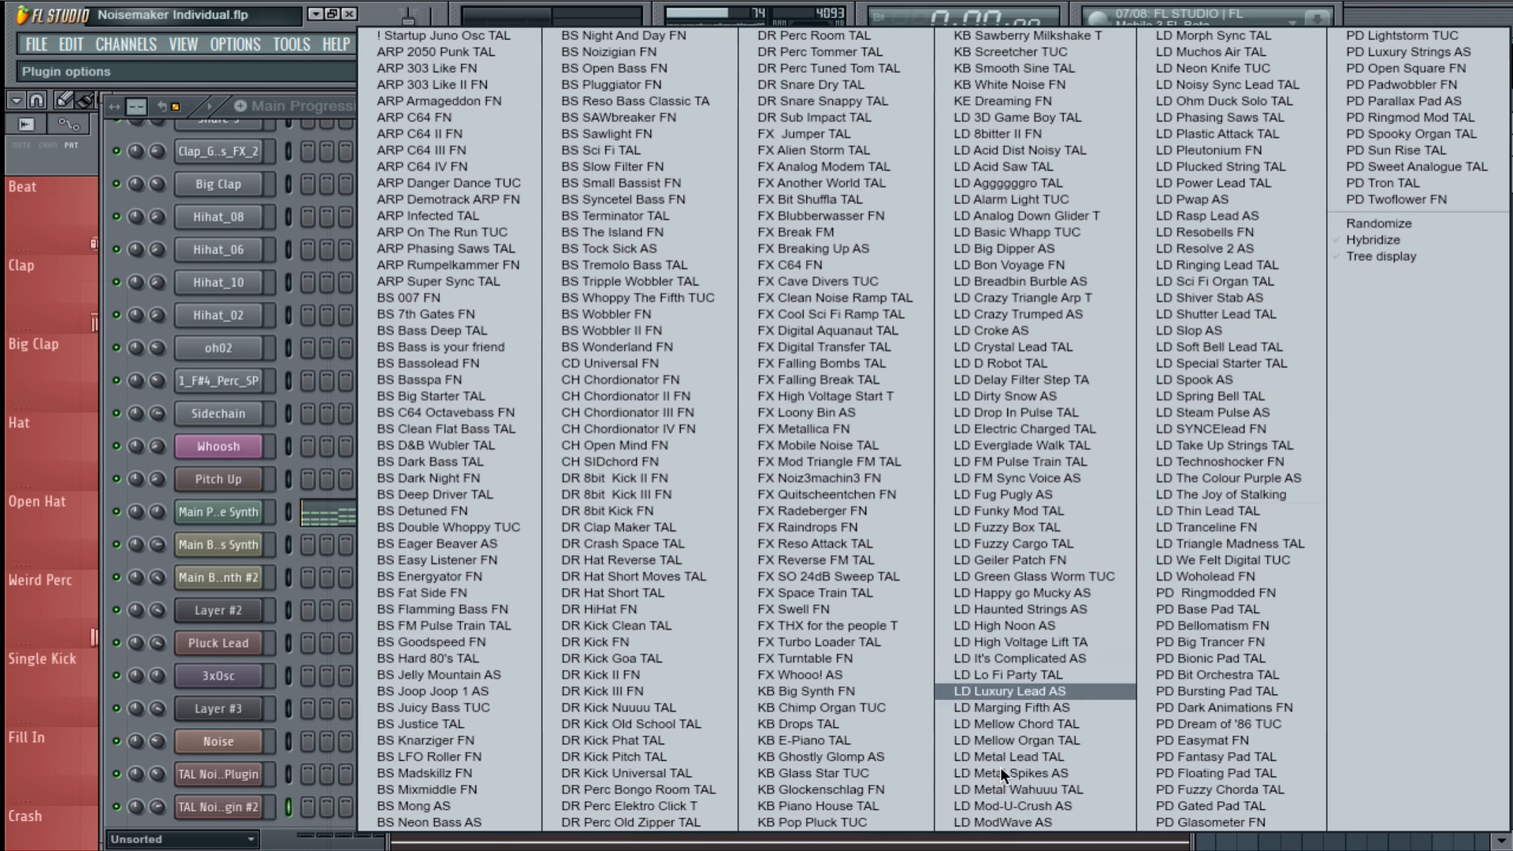
pyautogui.click(295, 754)
# - Delete the TAL NoiseMaker Plugin #2 channel from the step sequencer
pyautogui.rightClick(244, 804)
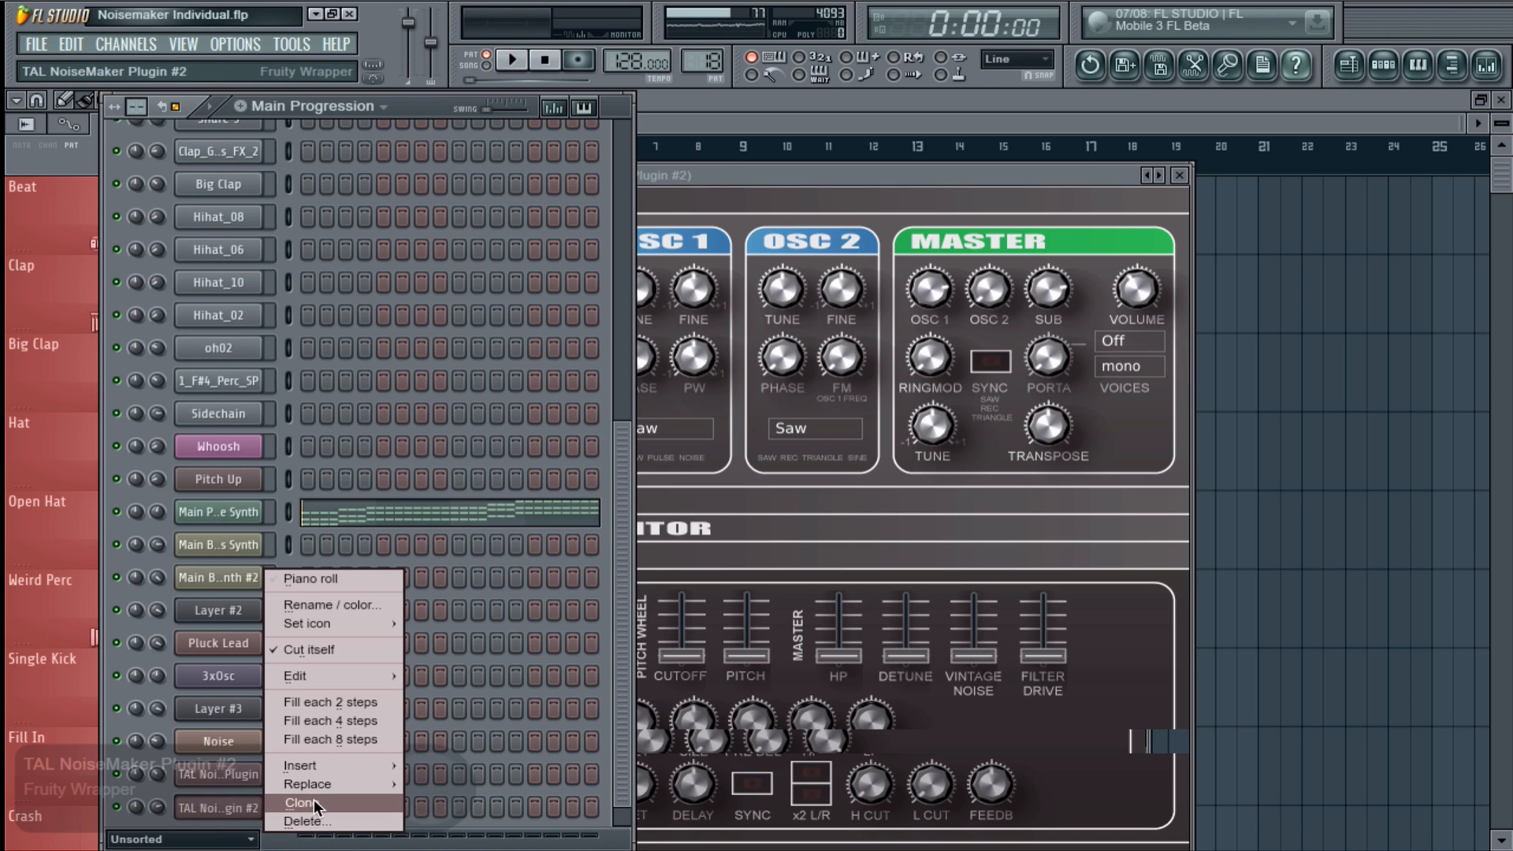
pyautogui.click(315, 818)
pyautogui.click(857, 496)
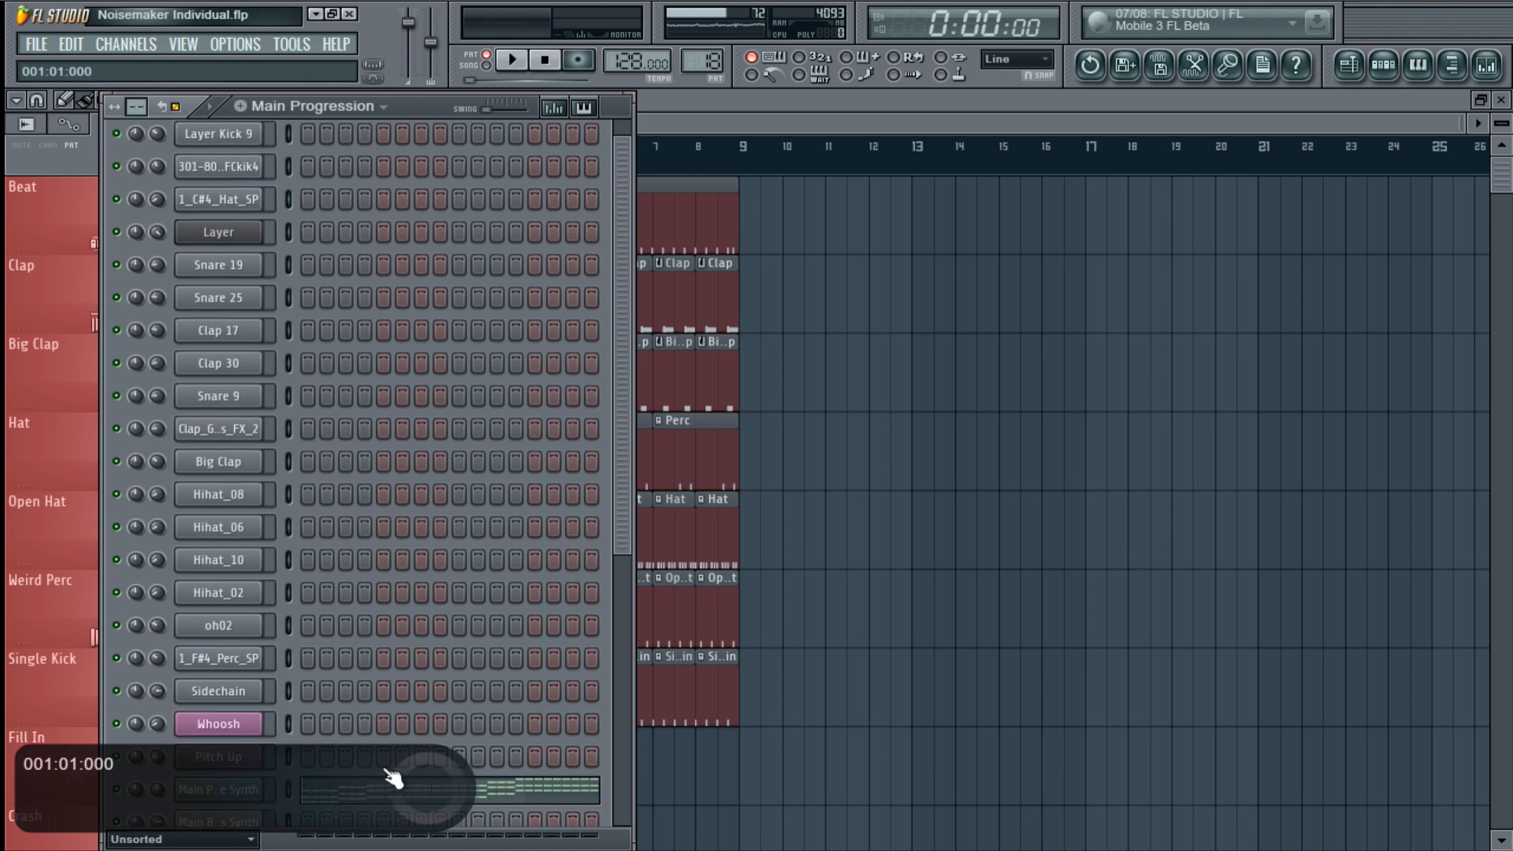
# - Mute the Main Prog House Synth channel and look over the playlist before returning to the step sequencer
pyautogui.scroll(-3, 391, 777)
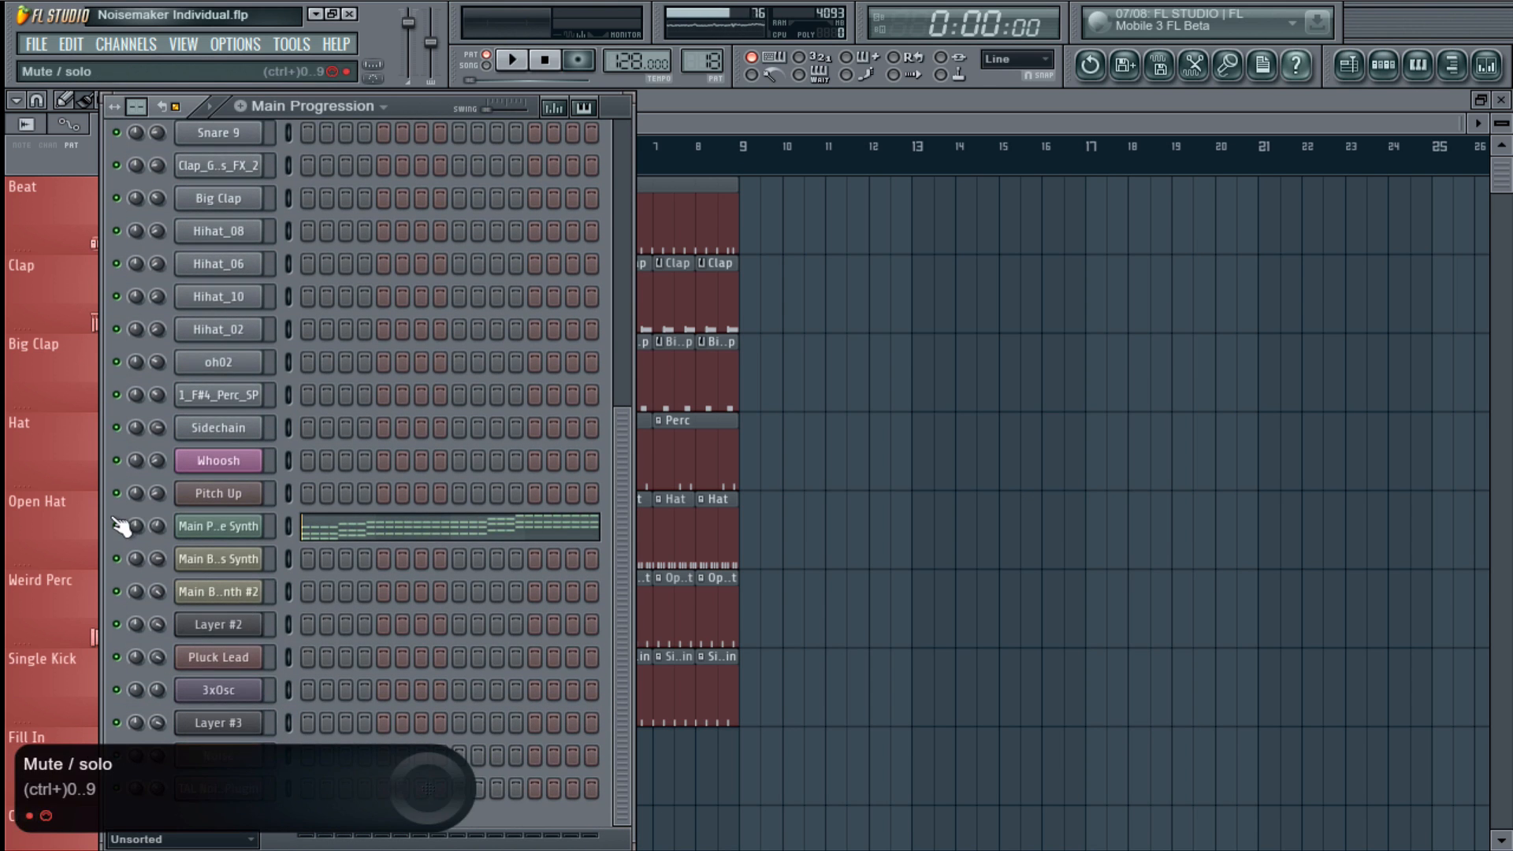
pyautogui.click(117, 525)
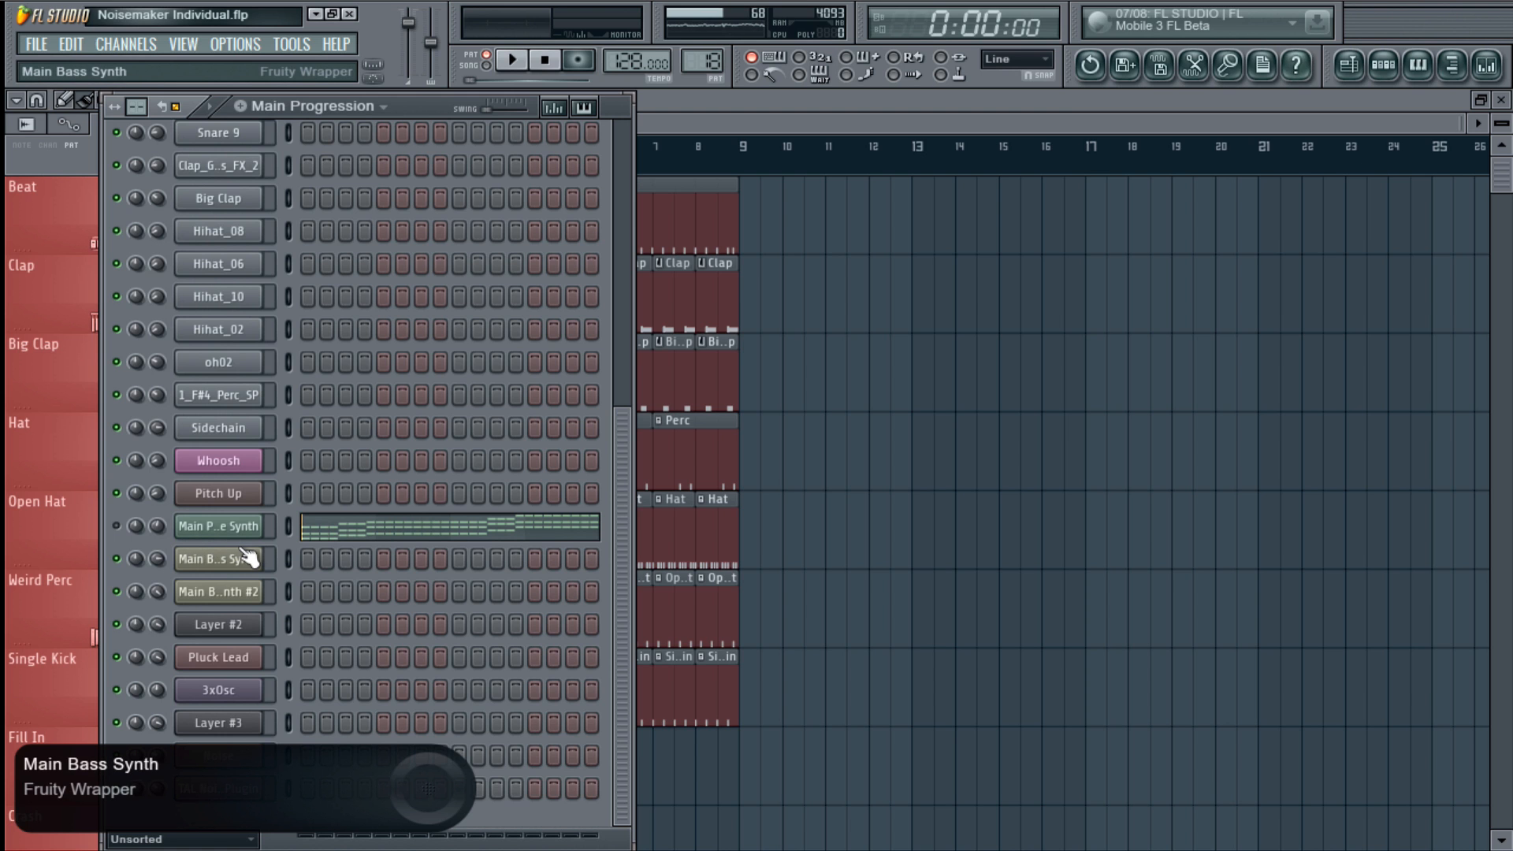
pyautogui.rightClick(936, 586)
pyautogui.scroll(-5, 938, 584)
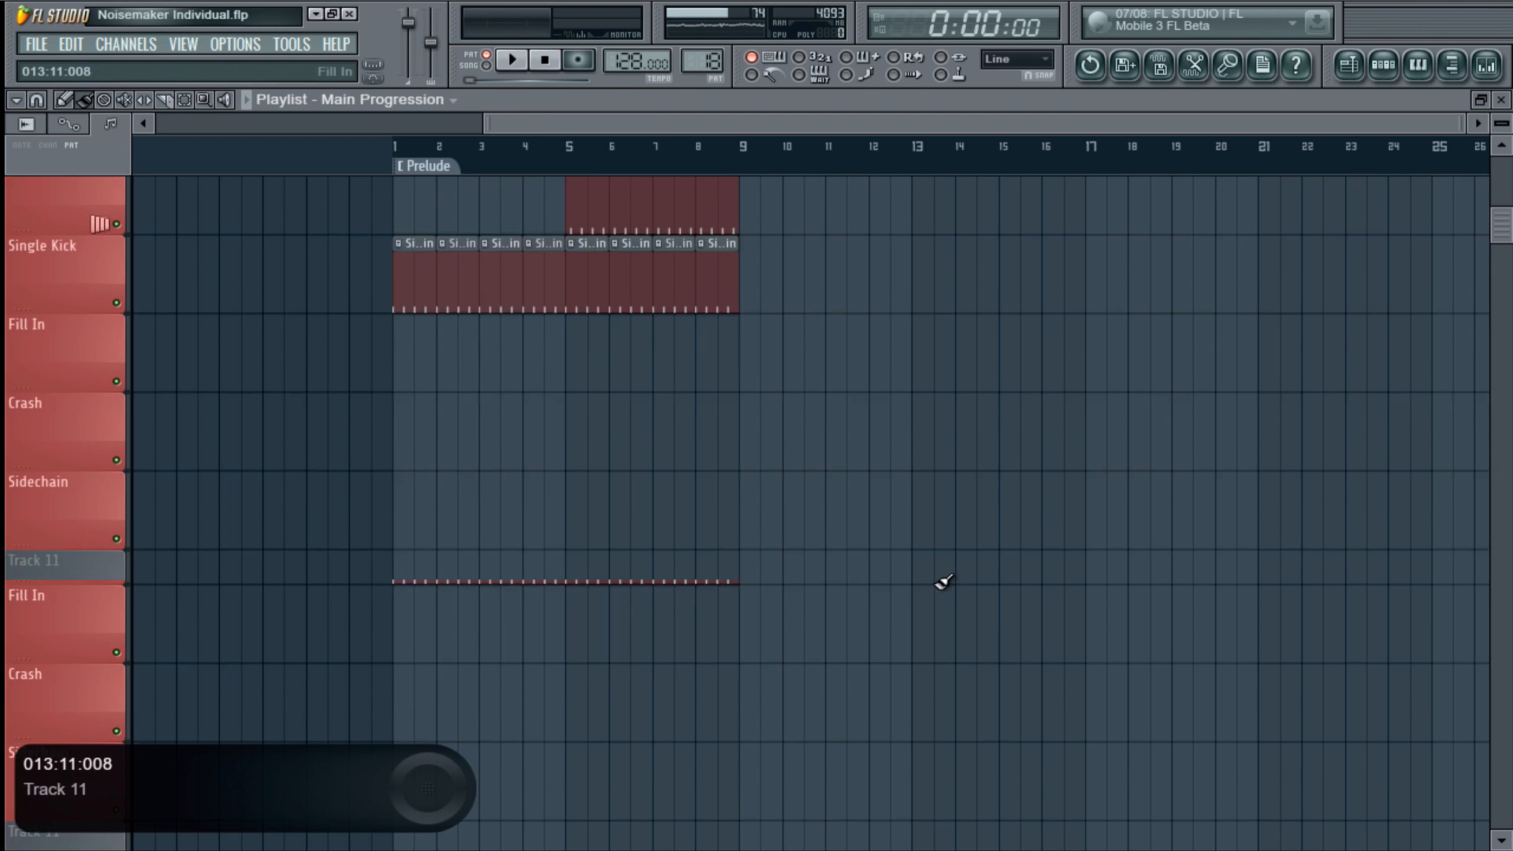
pyautogui.moveTo(479, 123); pyautogui.dragTo(158, 123)
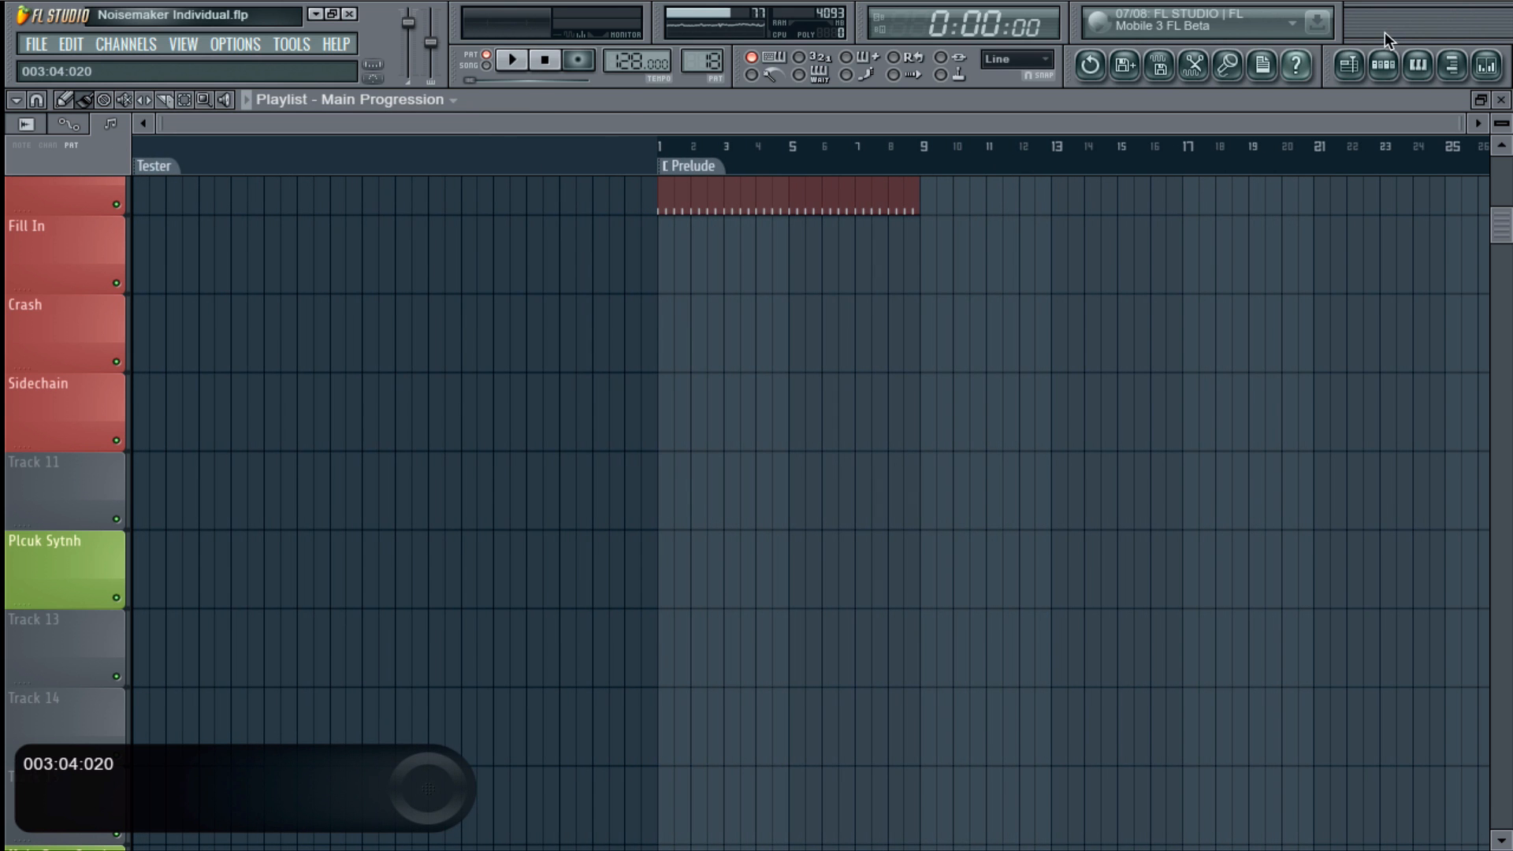
pyautogui.click(1383, 65)
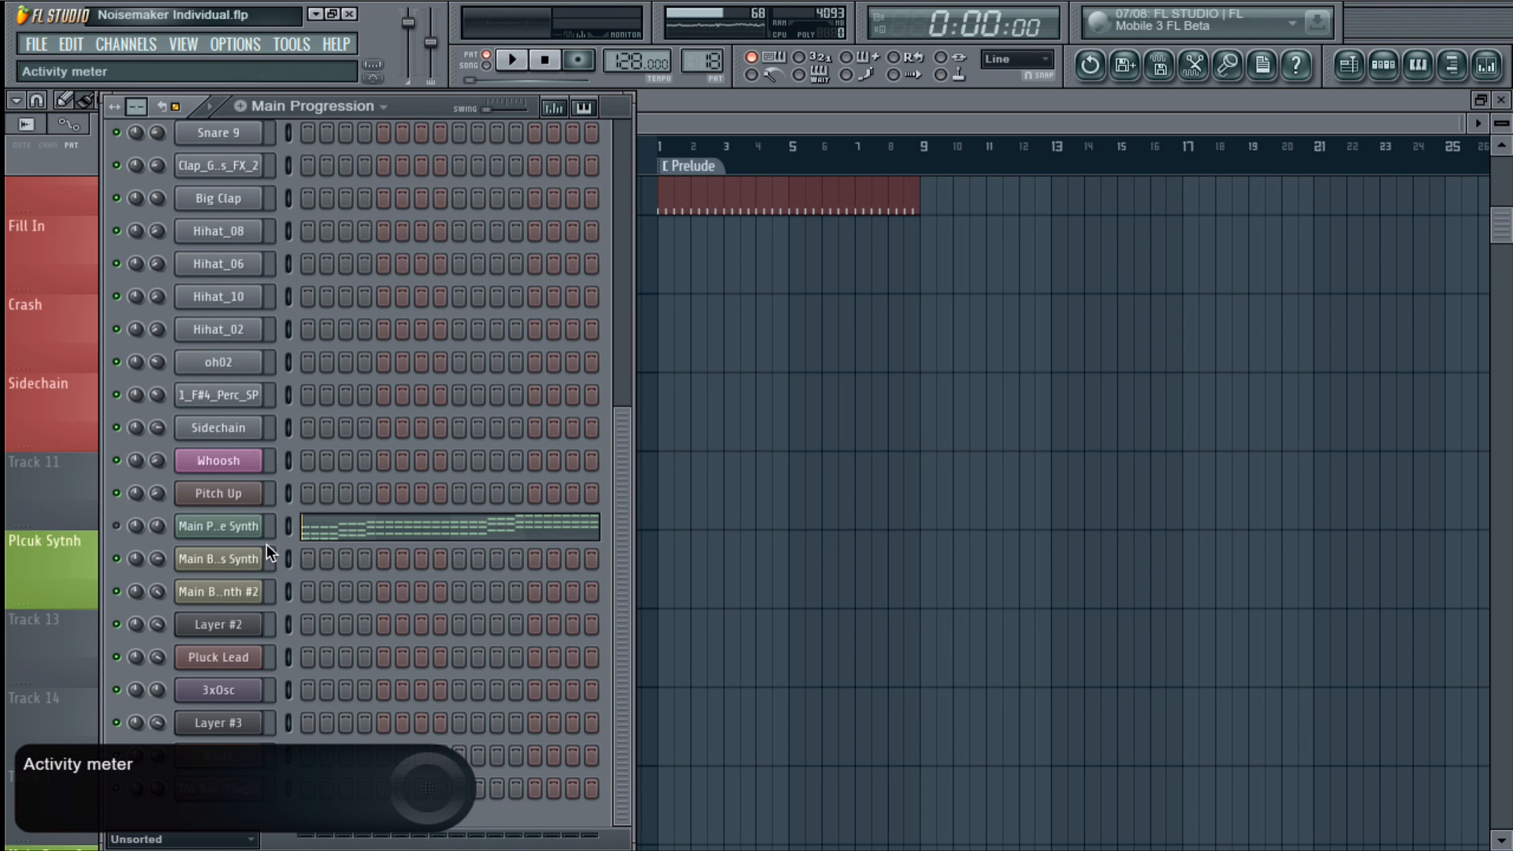
# - Unmute the Main Prog House Synth channel and close its plugin window
pyautogui.click(250, 528)
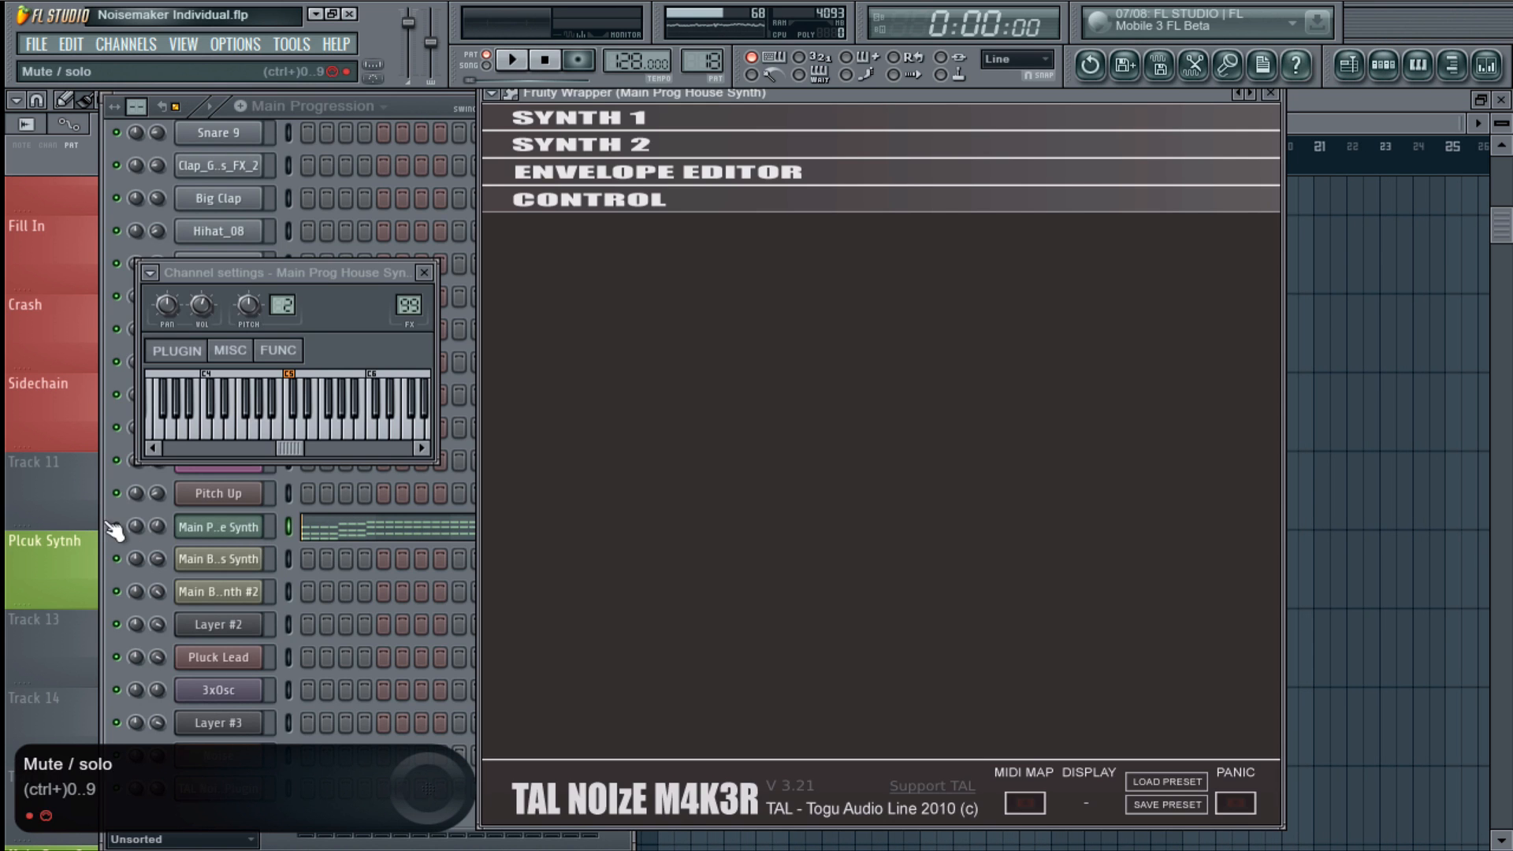
pyautogui.click(107, 523)
pyautogui.click(1270, 93)
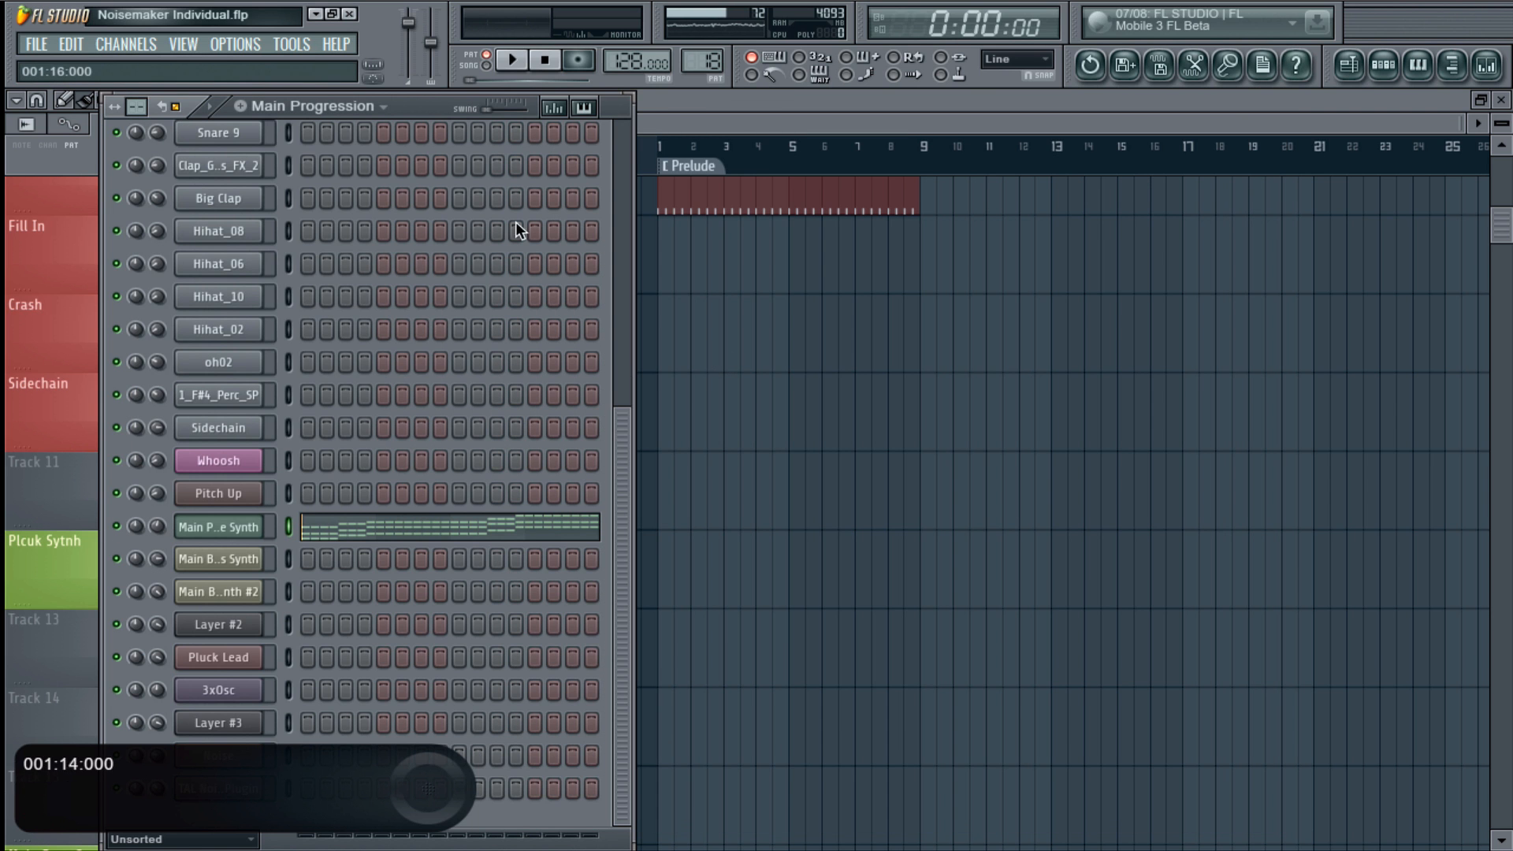
# - Shift the step sequencer window slightly aside and look through its channel list
pyautogui.moveTo(418, 105); pyautogui.dragTo(371, 106)
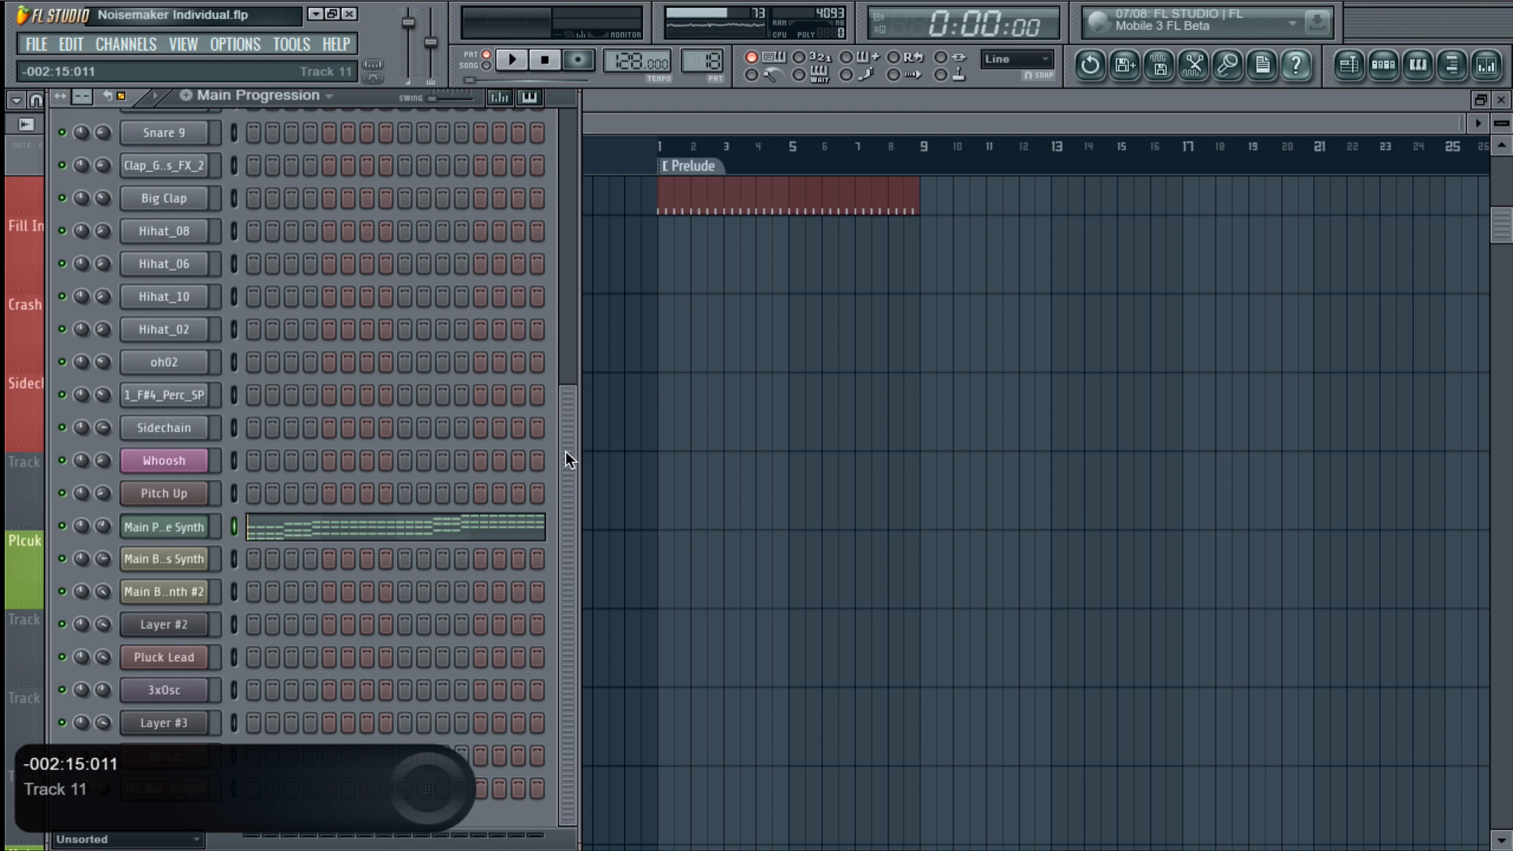
pyautogui.scroll(8, 548, 240)
pyautogui.scroll(-2, 555, 238)
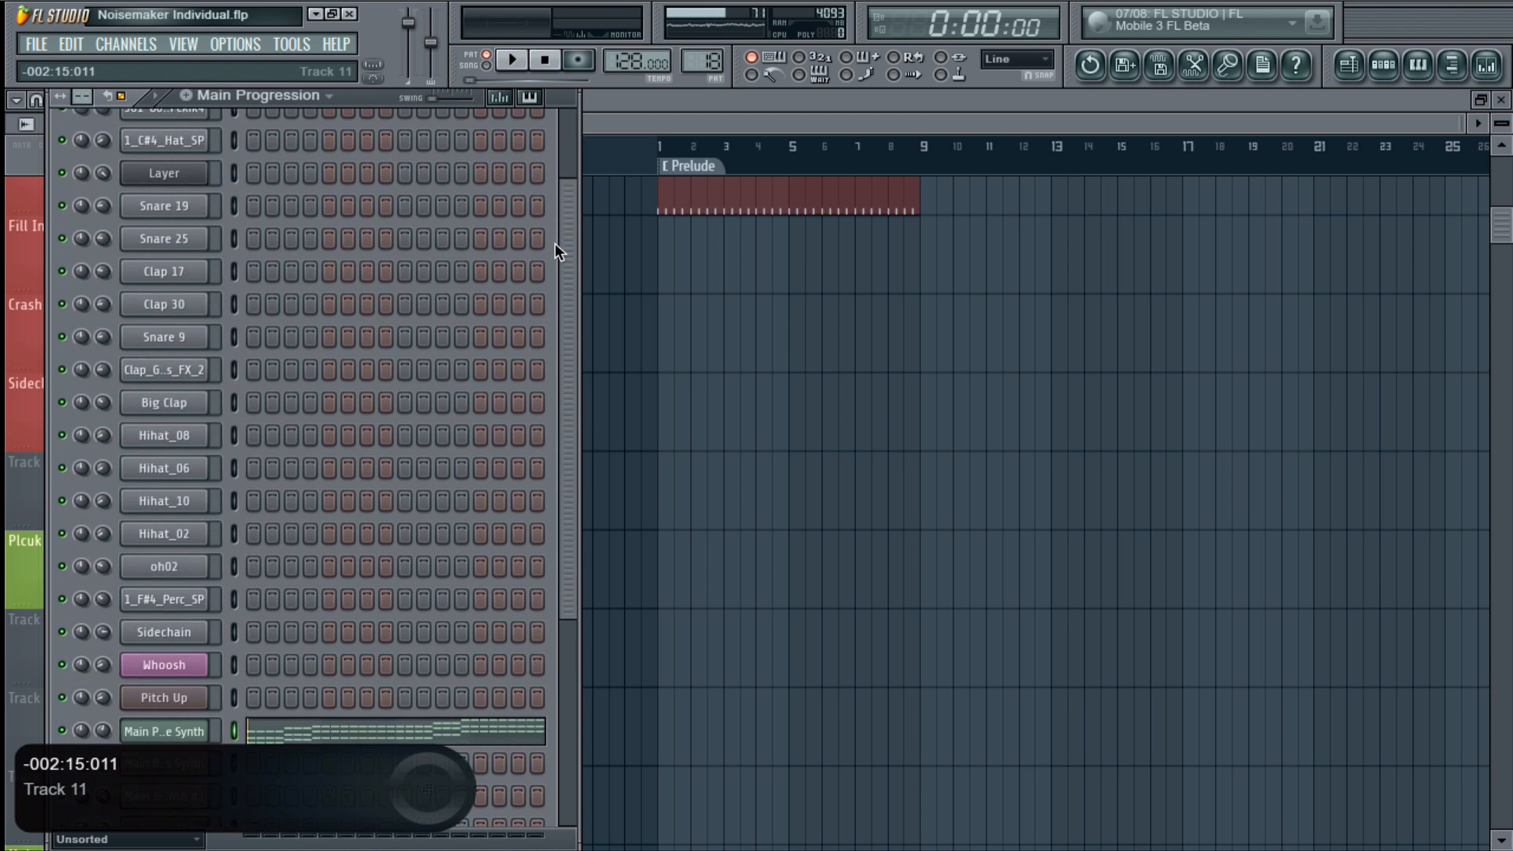
pyautogui.moveTo(561, 328); pyautogui.dragTo(549, 631)
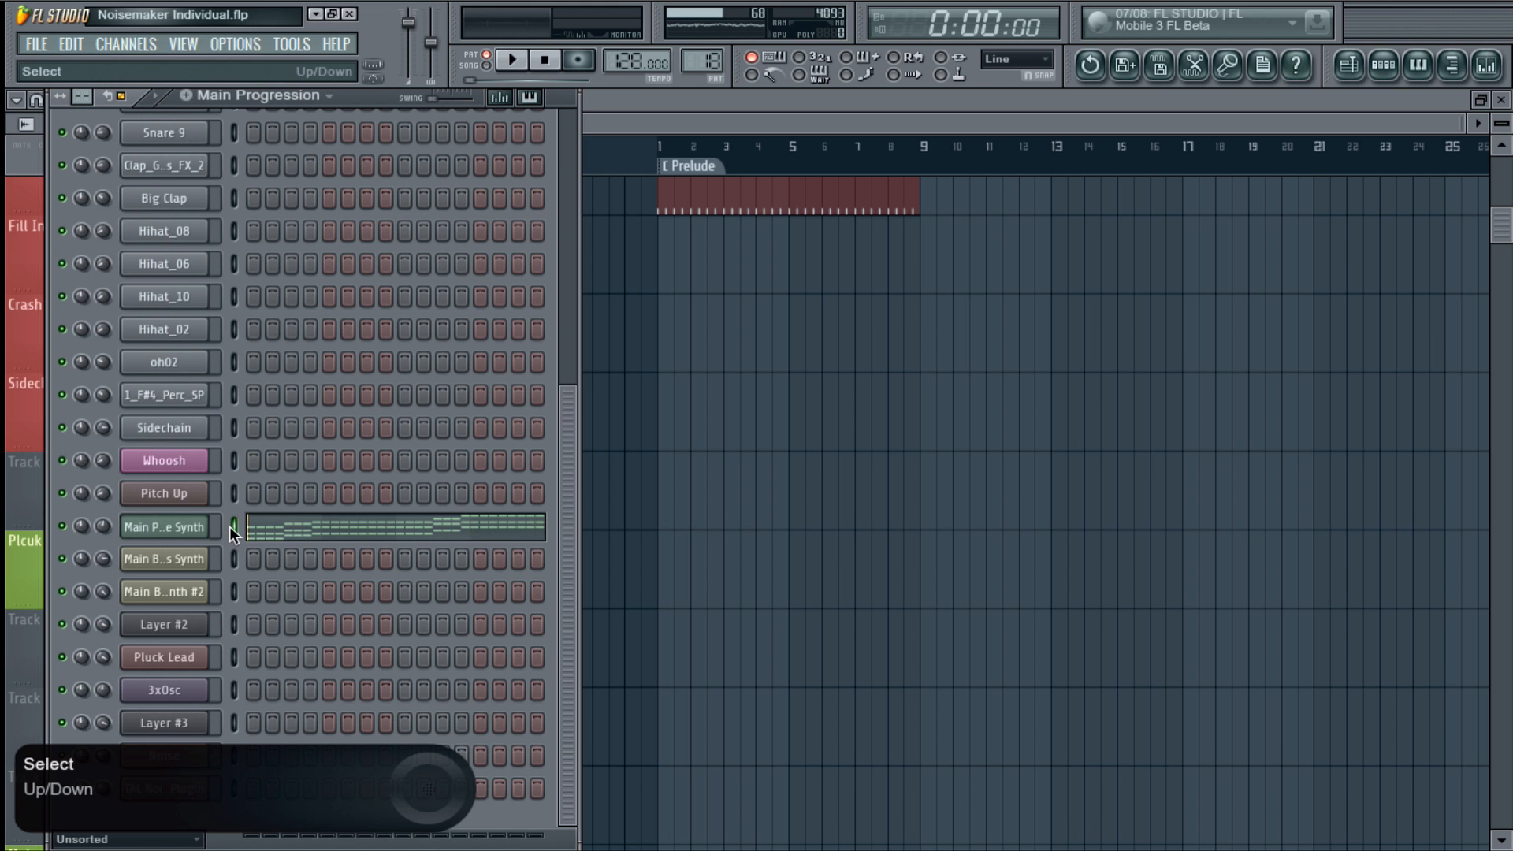
# - Open the Main Prog House Synth plugin briefly and close it together with its channel settings
pyautogui.click(176, 528)
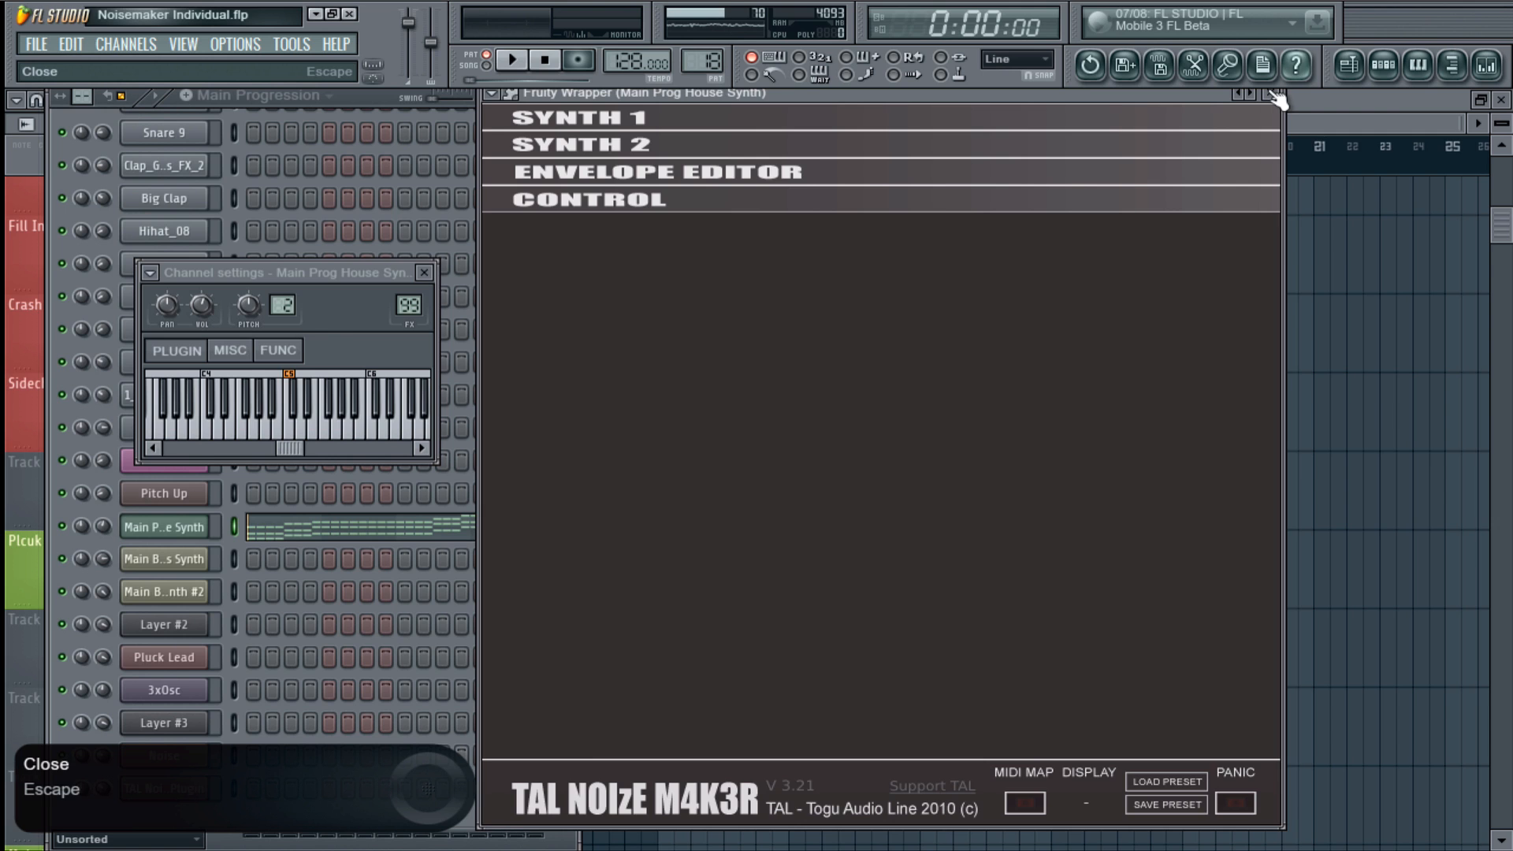
pyautogui.press('Escape')
pyautogui.click(424, 272)
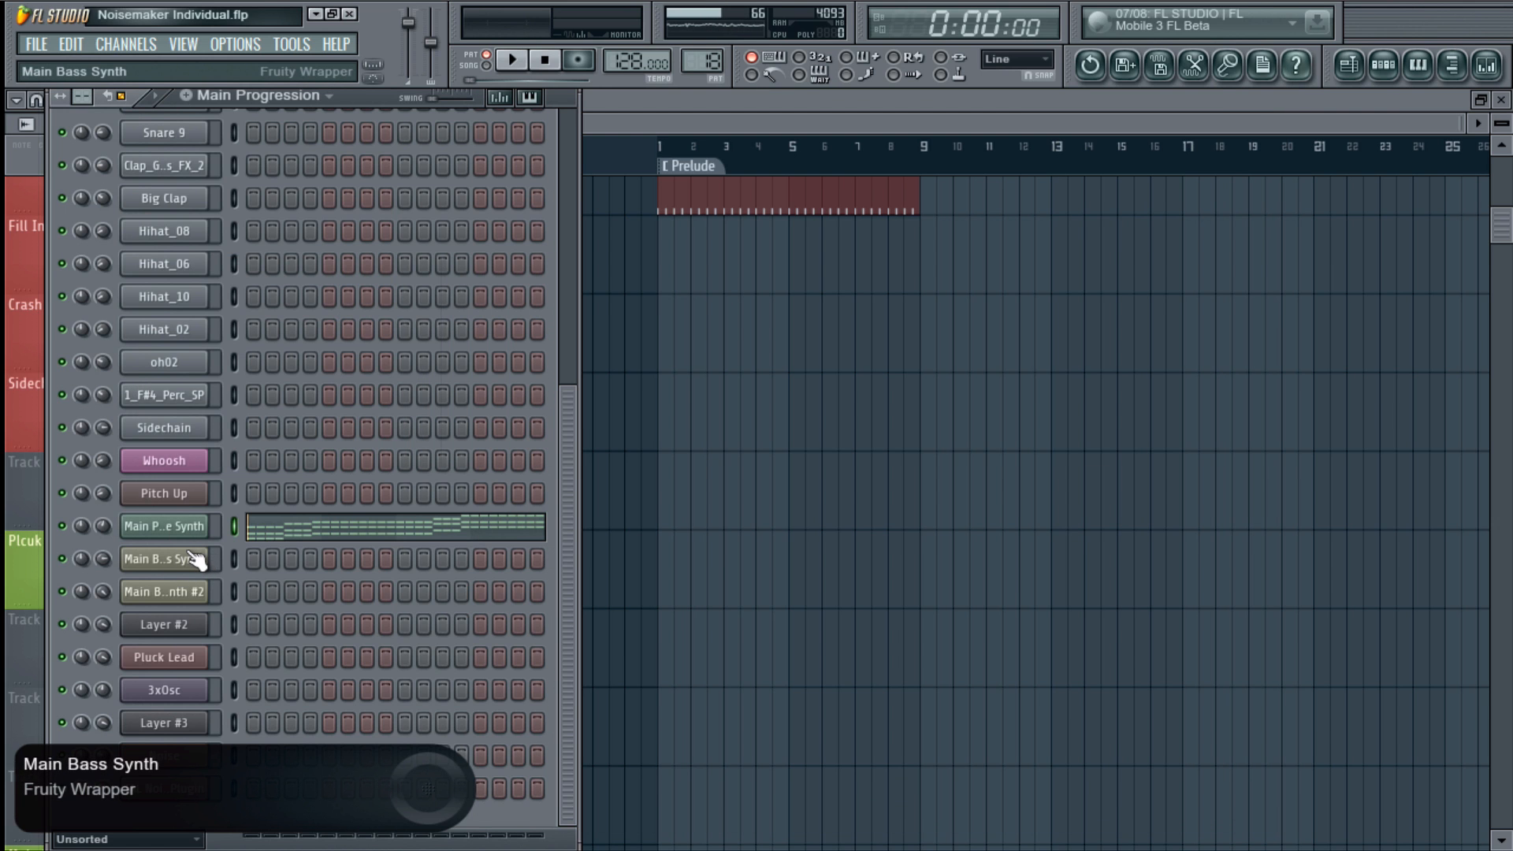
# - Hide the step sequencer to view the playlist from its first track, and show the step sequencer again
pyautogui.rightClick(906, 466)
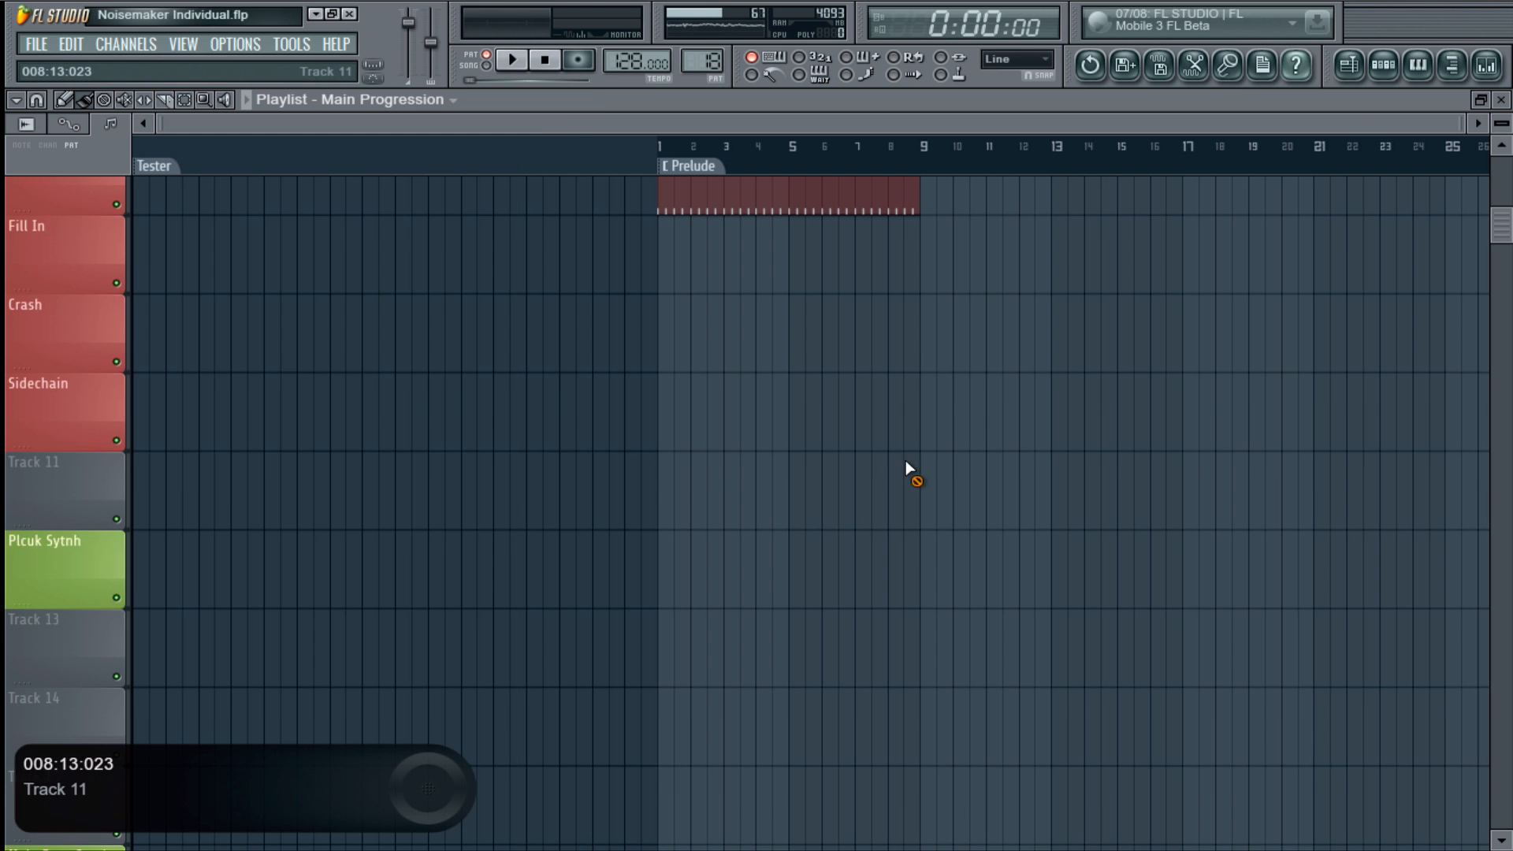
pyautogui.scroll(5, 926, 465)
pyautogui.scroll(1, 963, 459)
pyautogui.click(1383, 64)
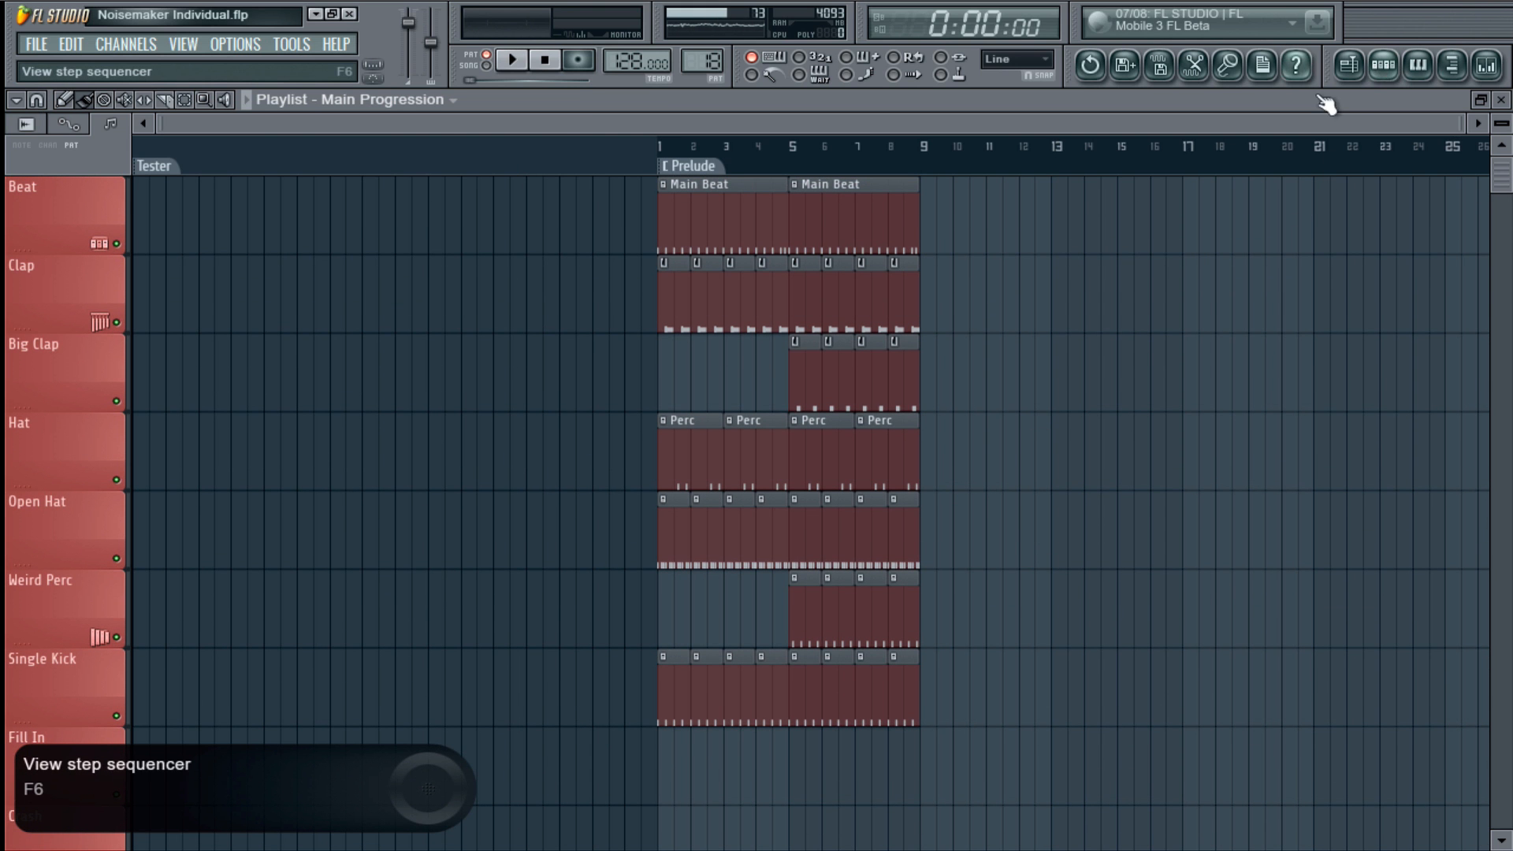
pyautogui.scroll(5, 274, 508)
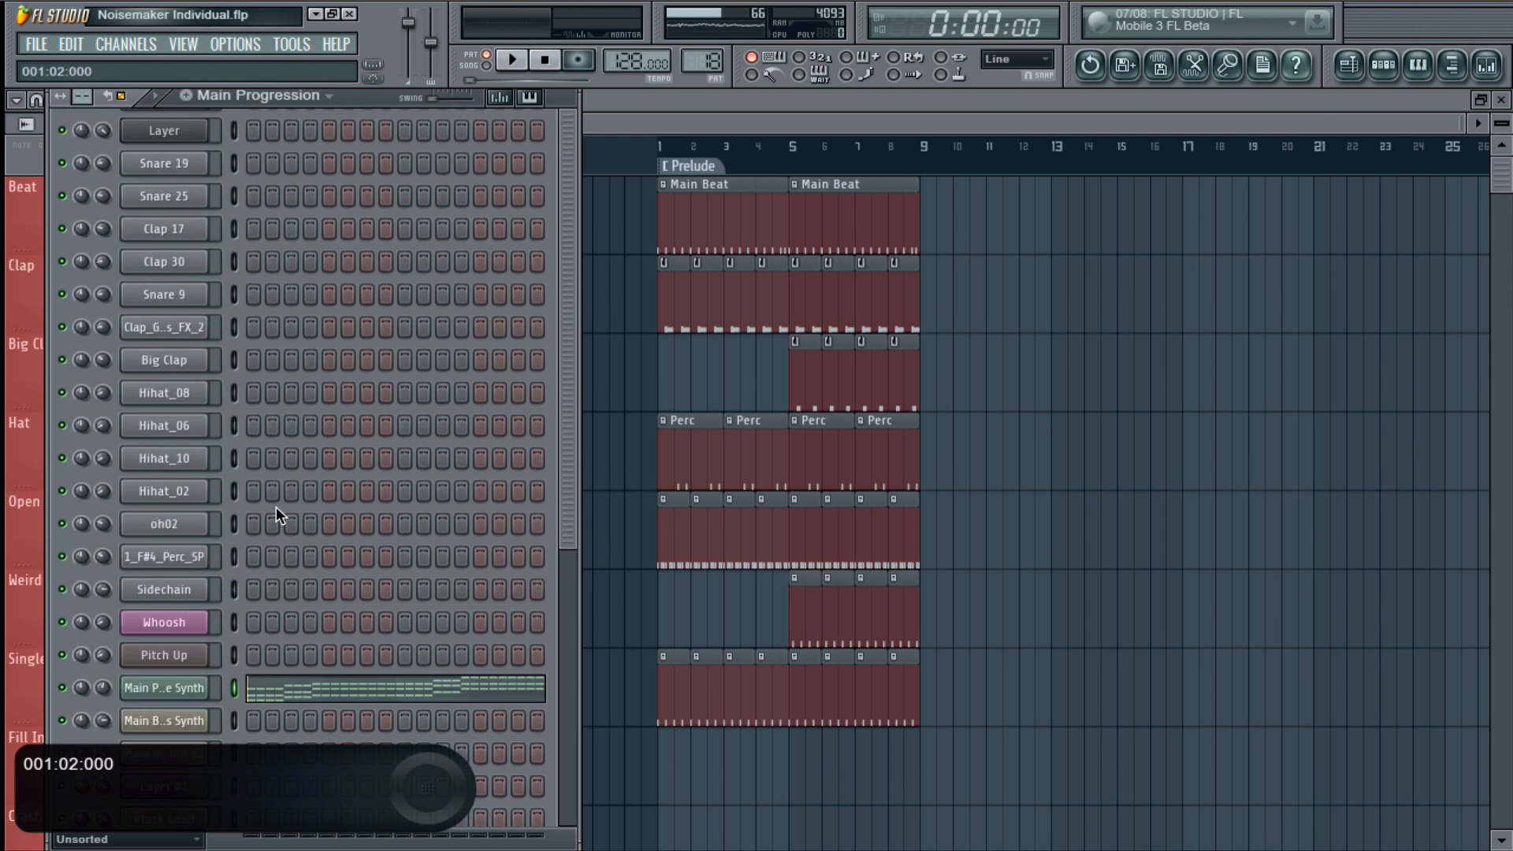
pyautogui.scroll(-5, 276, 508)
pyautogui.scroll(-1, 301, 513)
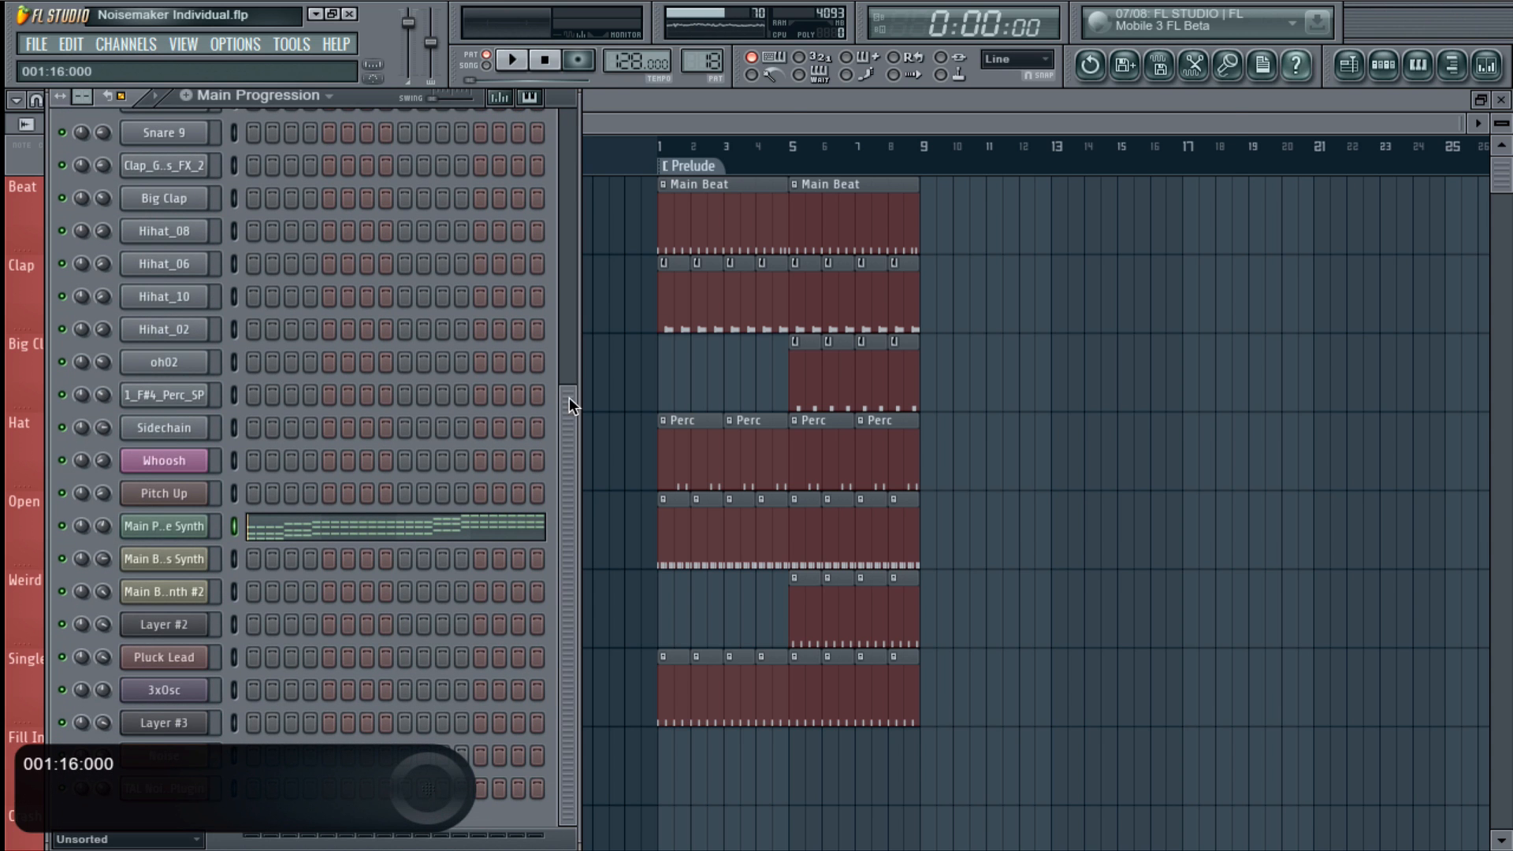
pyautogui.click(907, 1)
pyautogui.moveTo(570, 422); pyautogui.dragTo(566, 167)
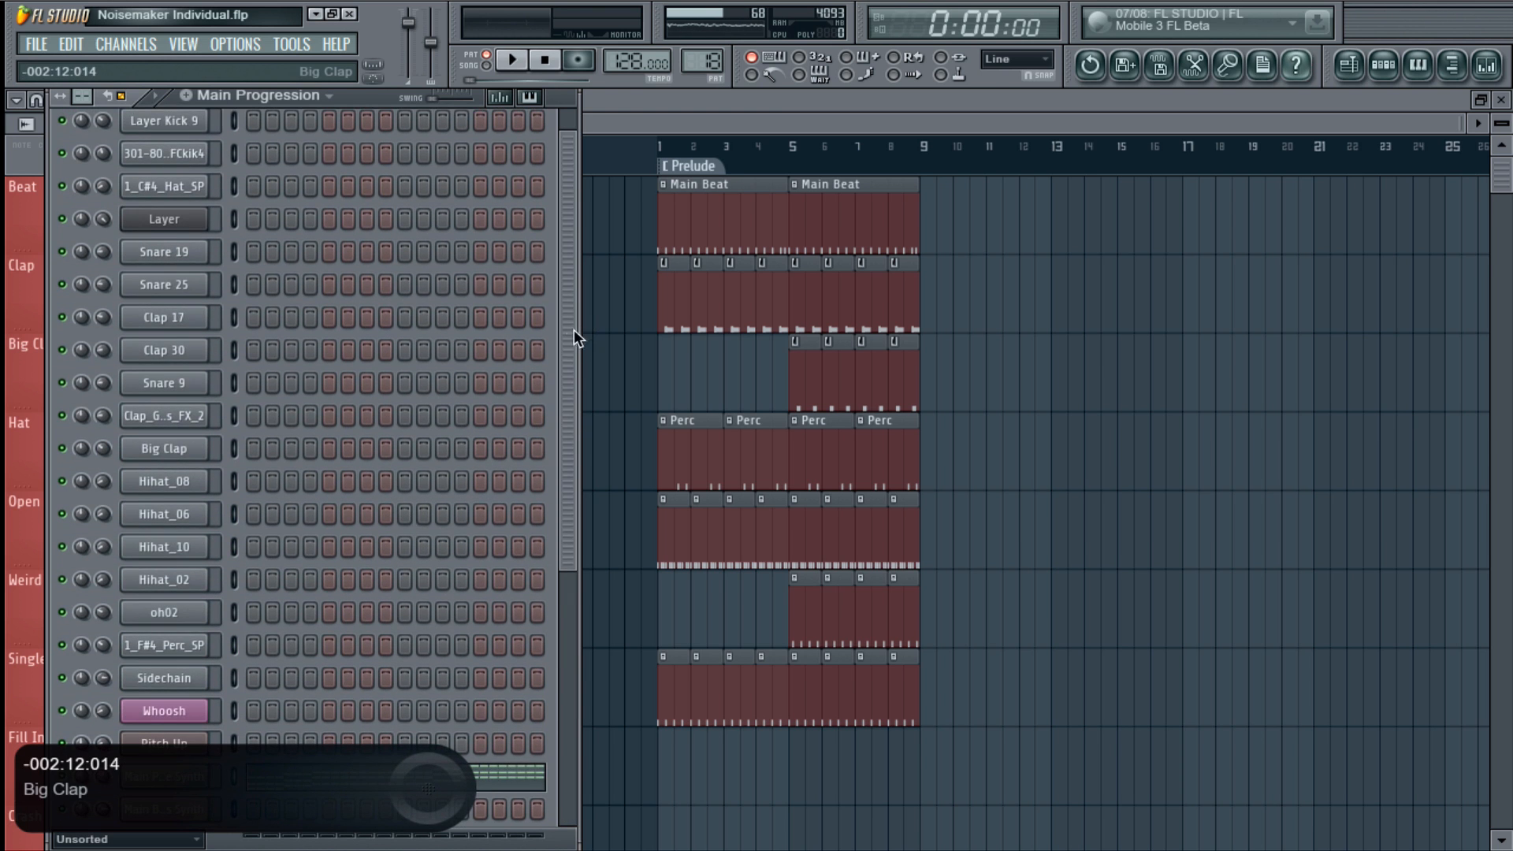
pyautogui.moveTo(574, 329); pyautogui.dragTo(558, 648)
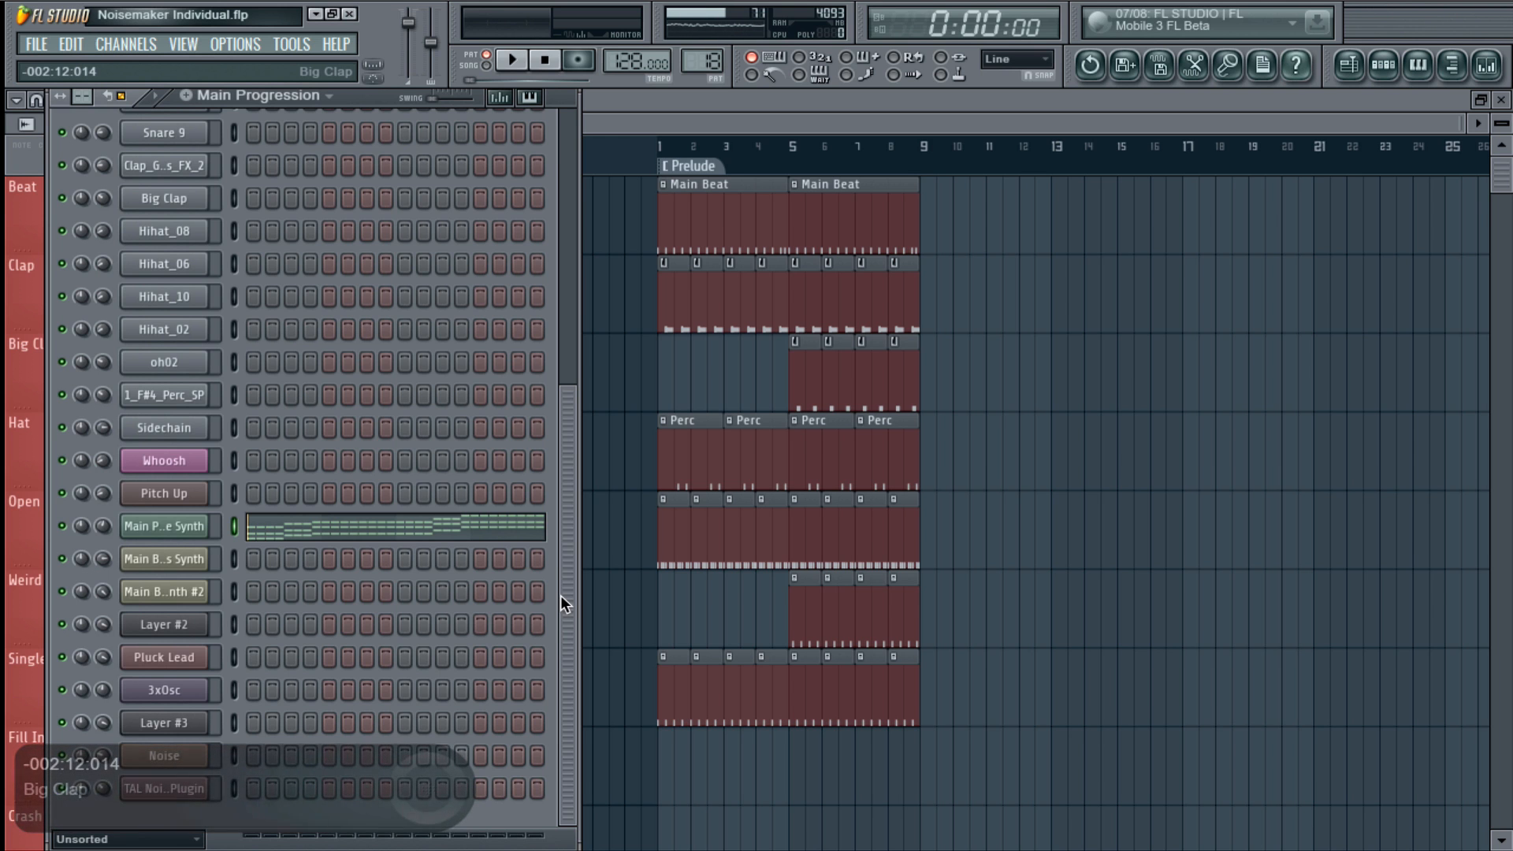
pyautogui.moveTo(561, 583); pyautogui.dragTo(535, 693)
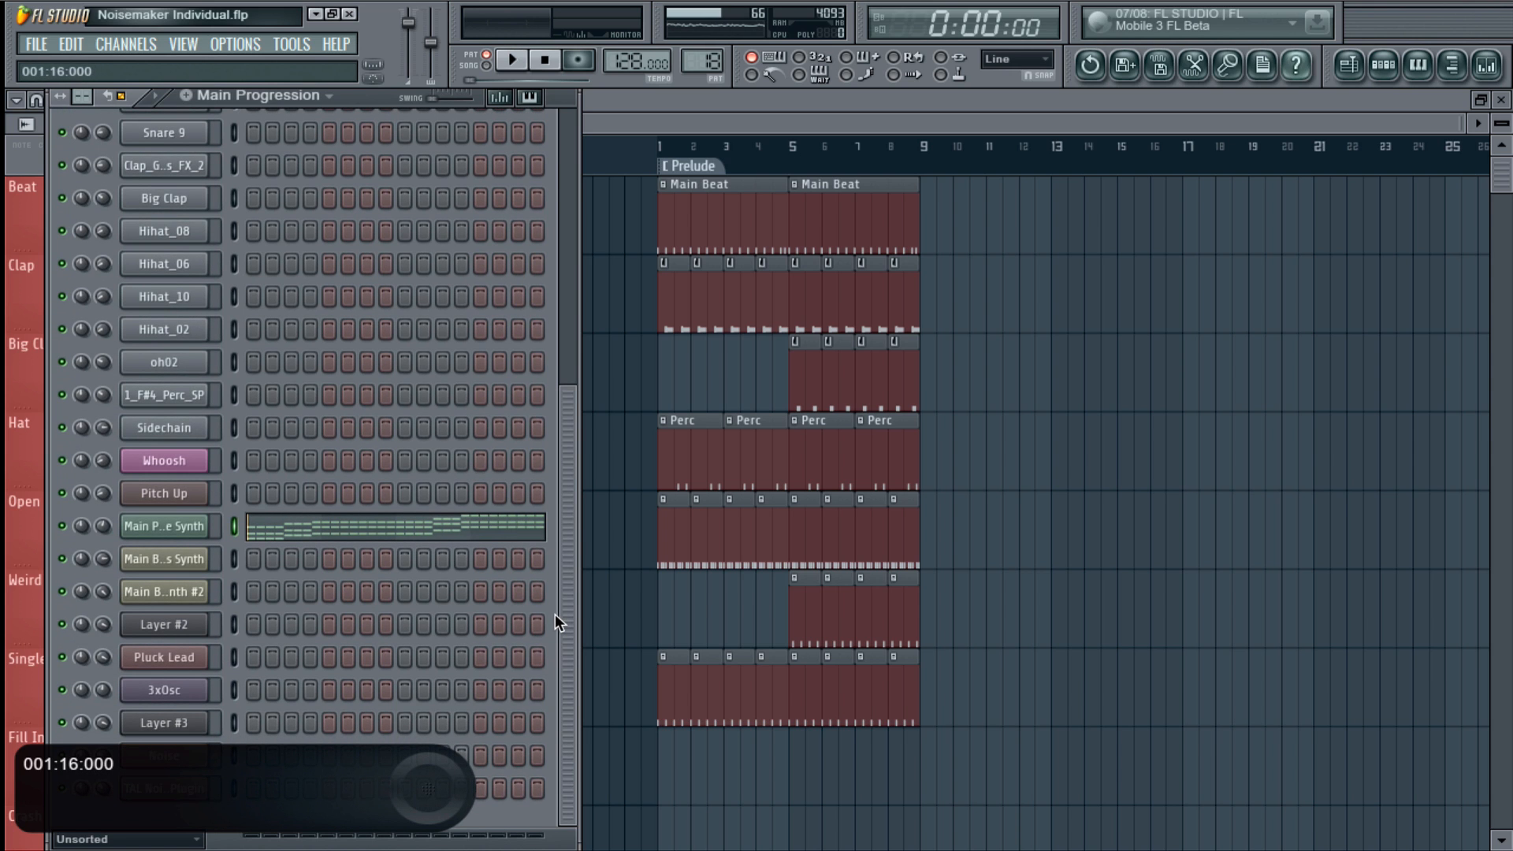
pyautogui.moveTo(556, 447); pyautogui.dragTo(556, 333)
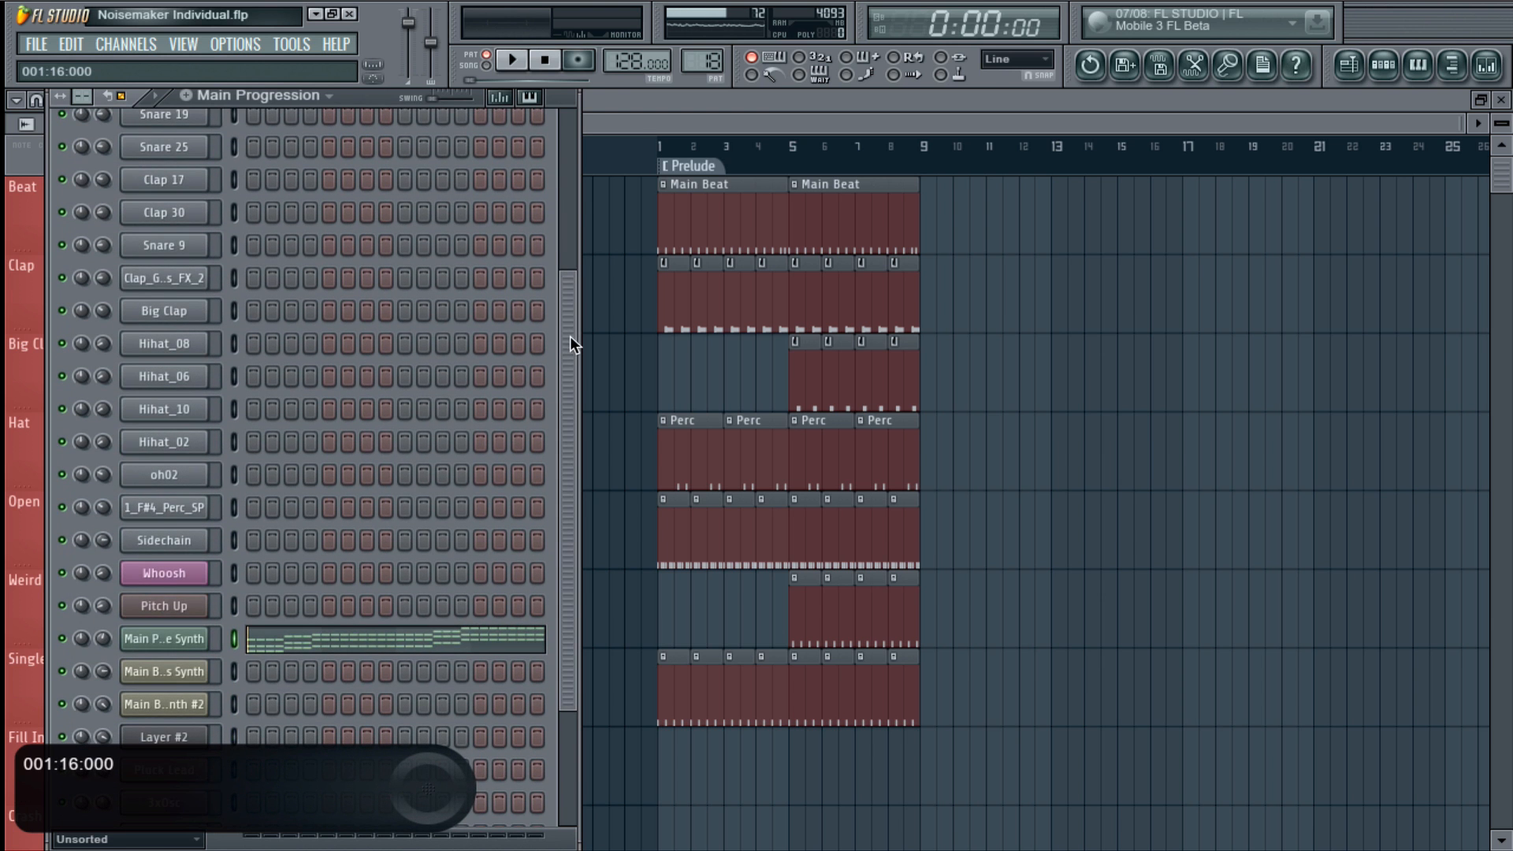
pyautogui.scroll(-3, 565, 485)
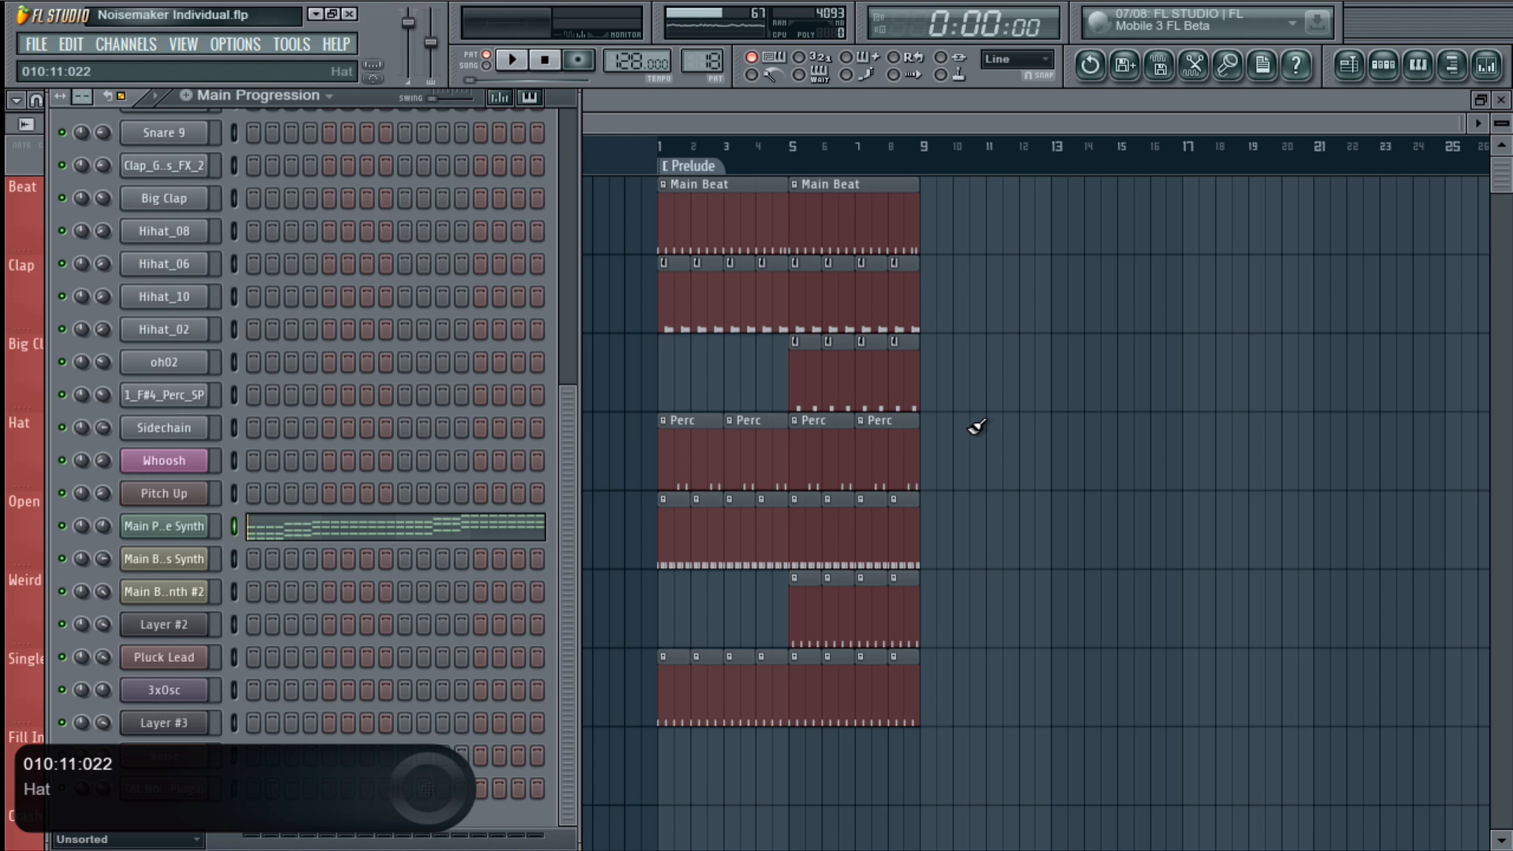
pyautogui.scroll(6, 424, 574)
pyautogui.scroll(-6, 423, 573)
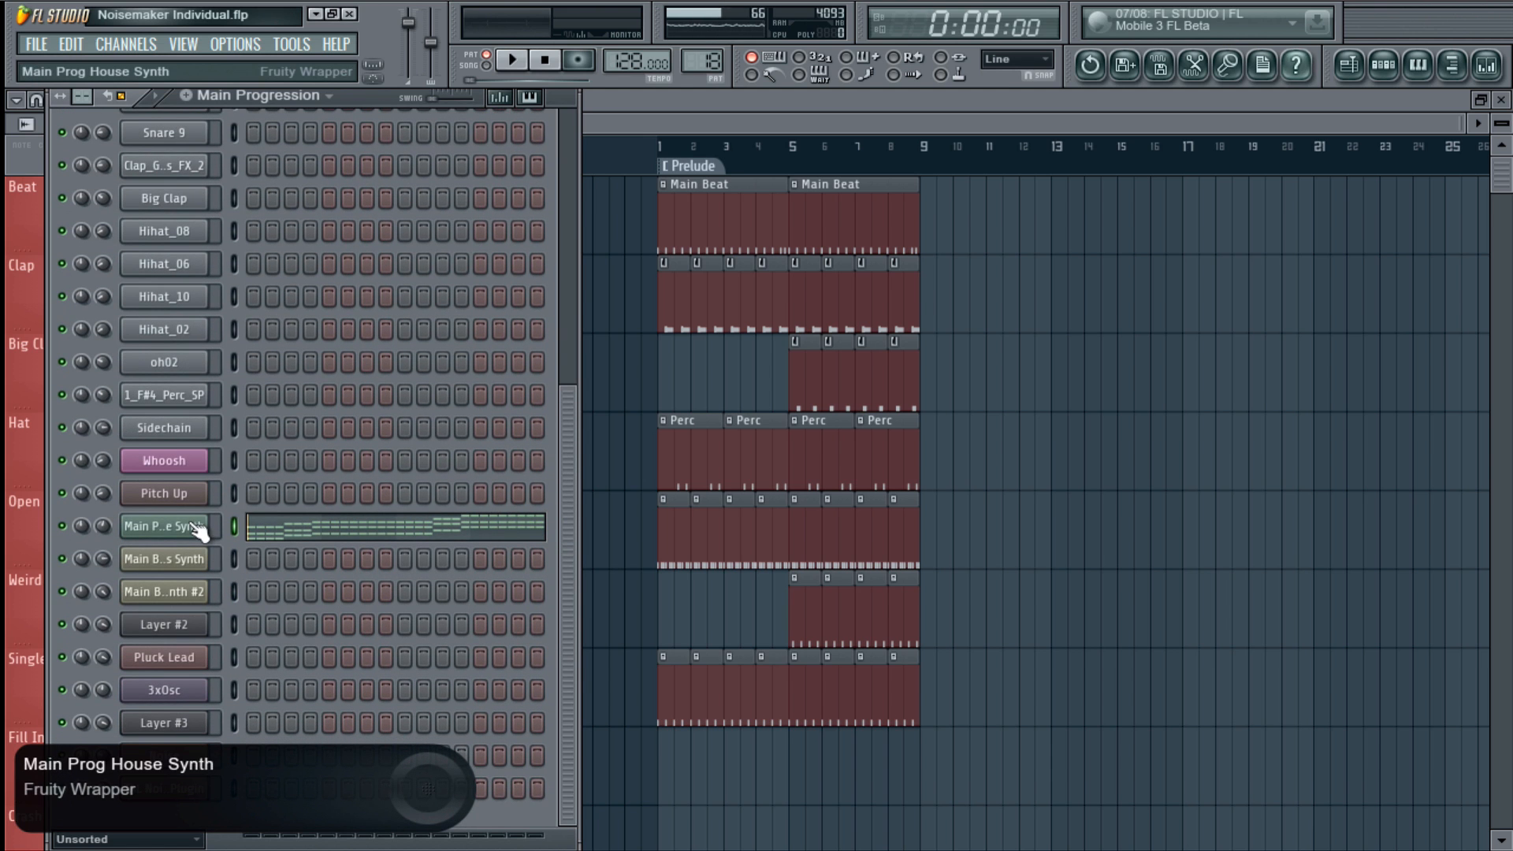
# - Open the Main Prog House Synth plugin once more and close its window
pyautogui.click(172, 528)
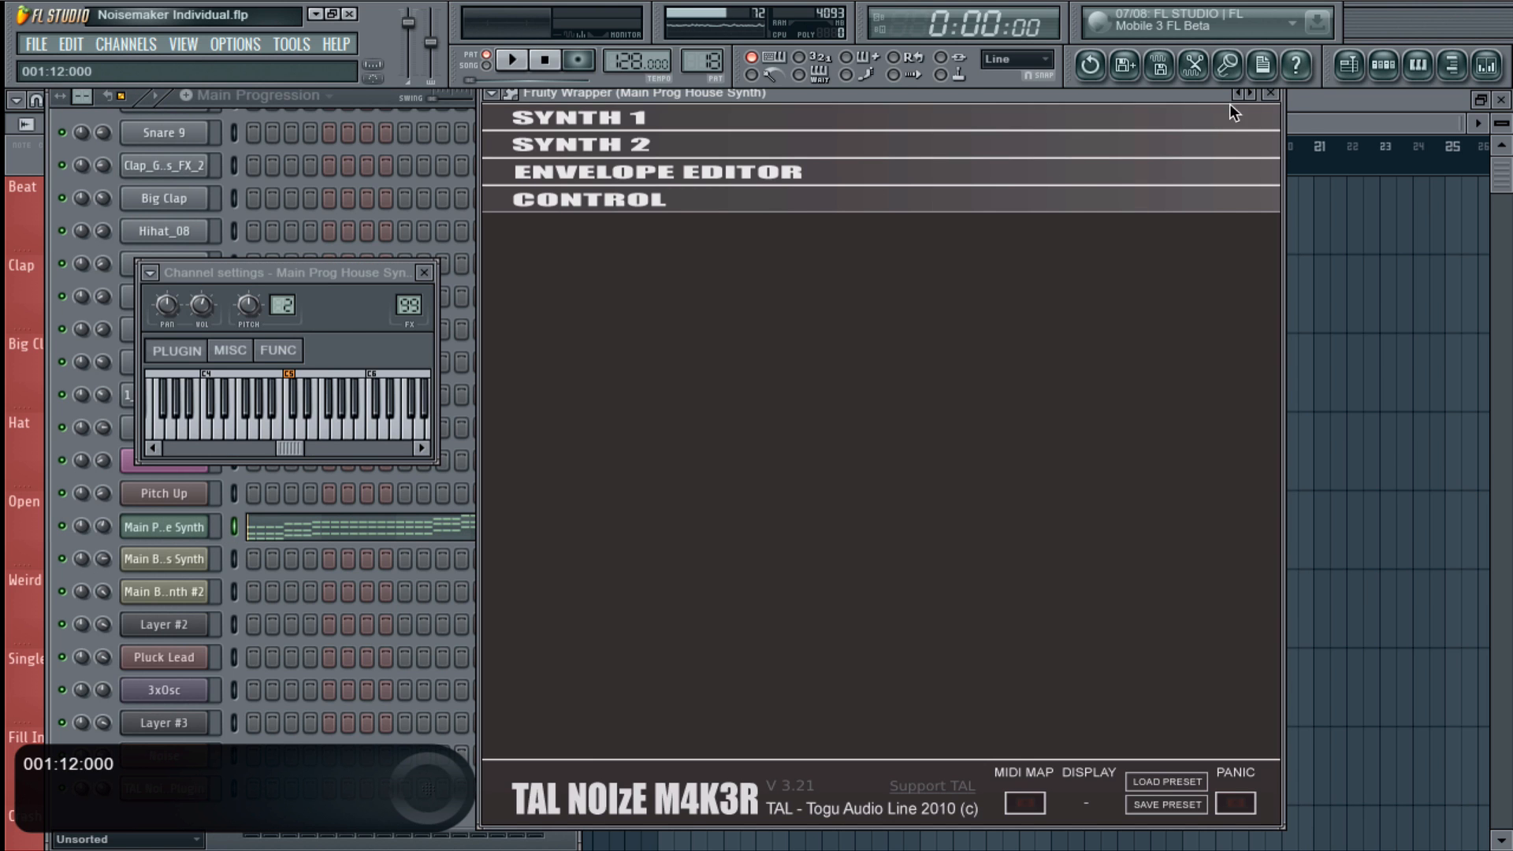
pyautogui.click(1270, 93)
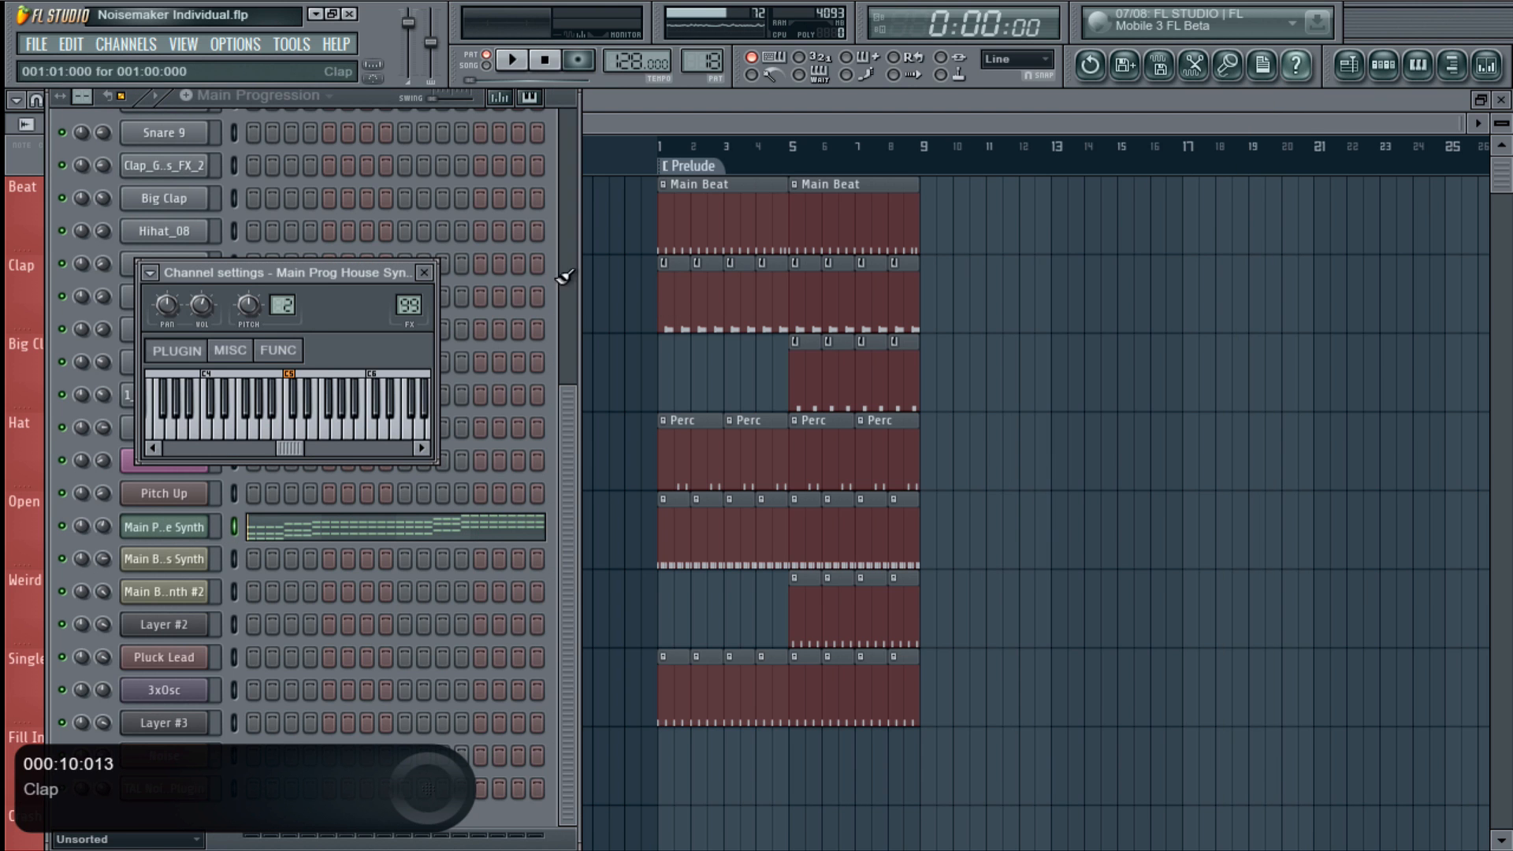
pyautogui.rightClick(532, 404)
# - Move the step sequencer window toward the middle of the playlist, clear of the channel settings window
pyautogui.scroll(4, 509, 422)
pyautogui.scroll(-4, 508, 432)
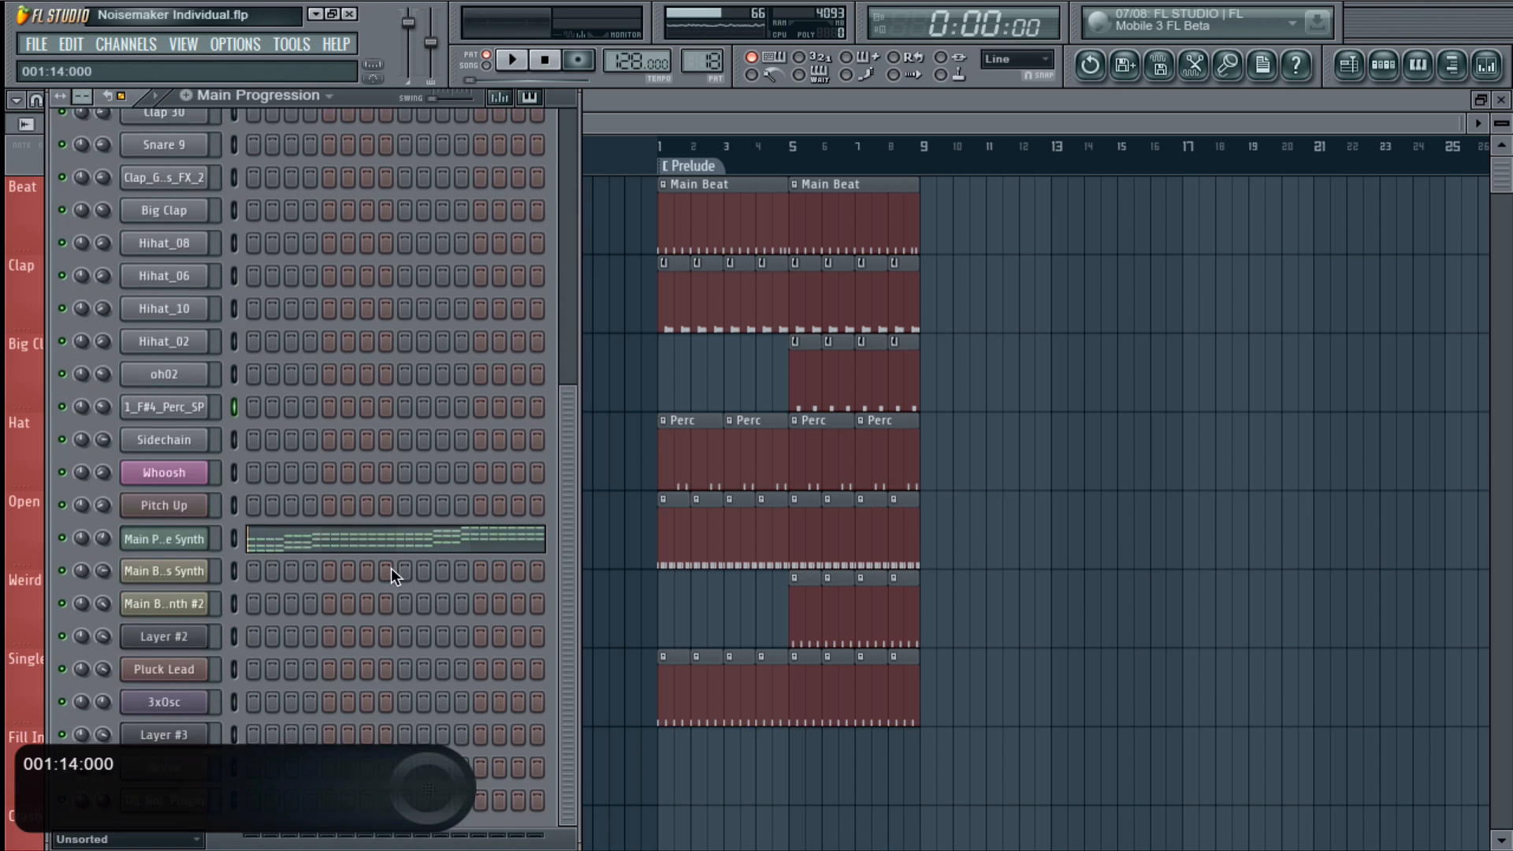
pyautogui.scroll(-1, 391, 568)
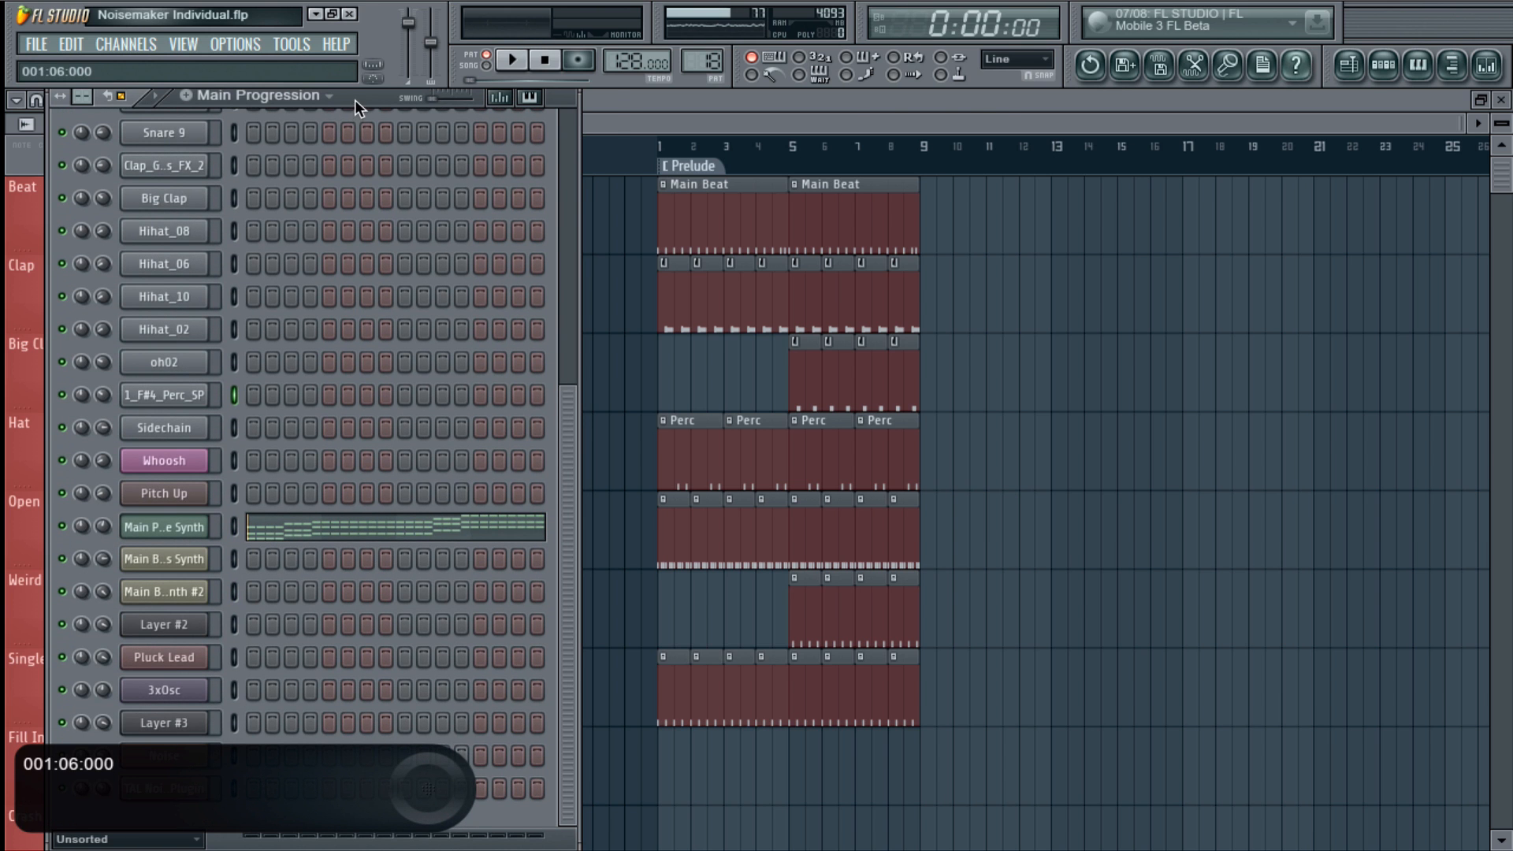
pyautogui.moveTo(354, 100); pyautogui.dragTo(887, 103)
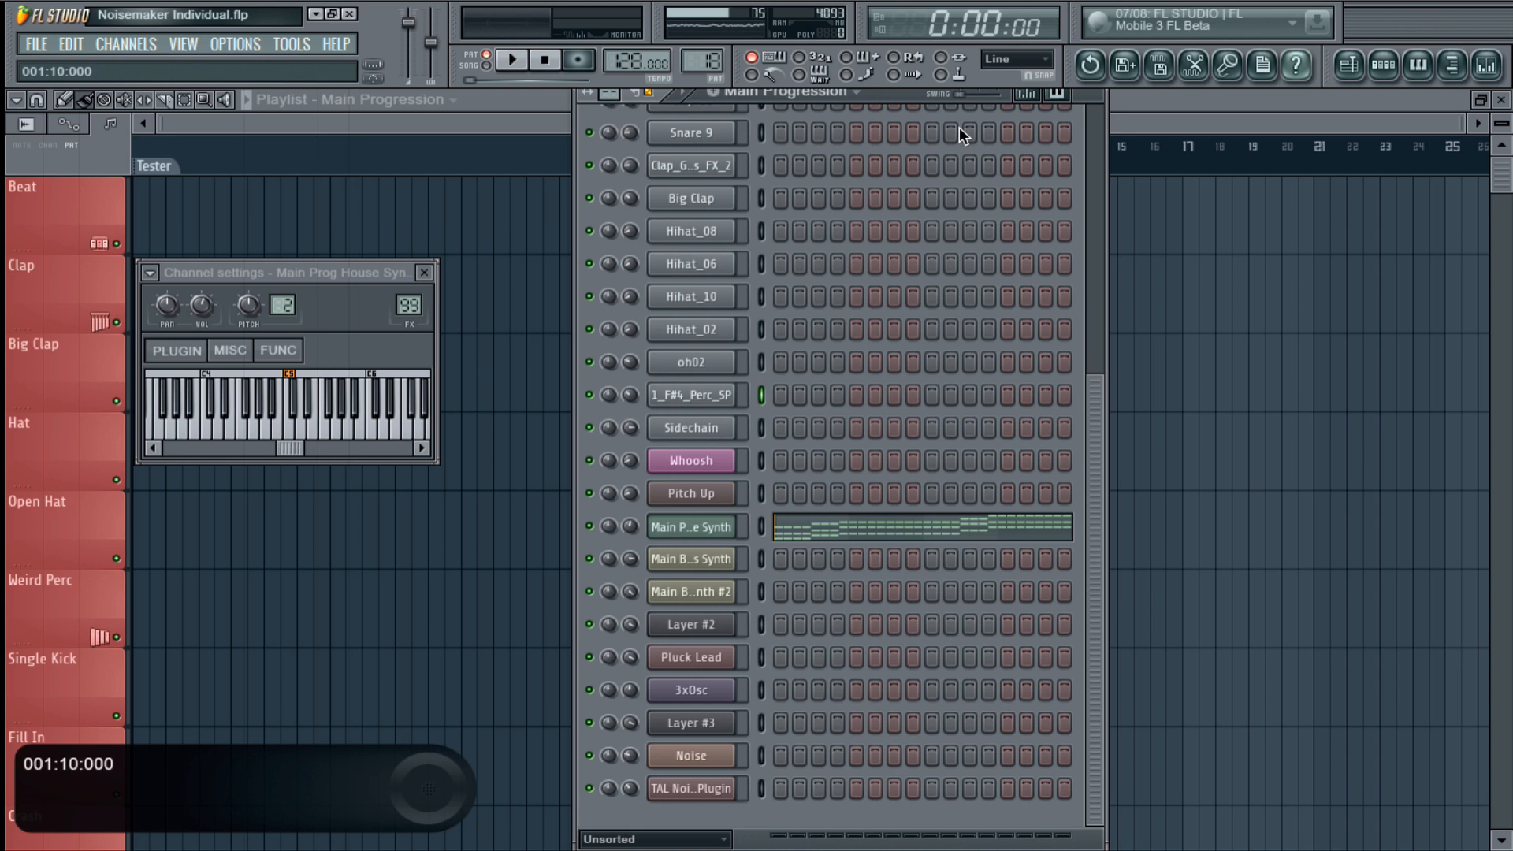